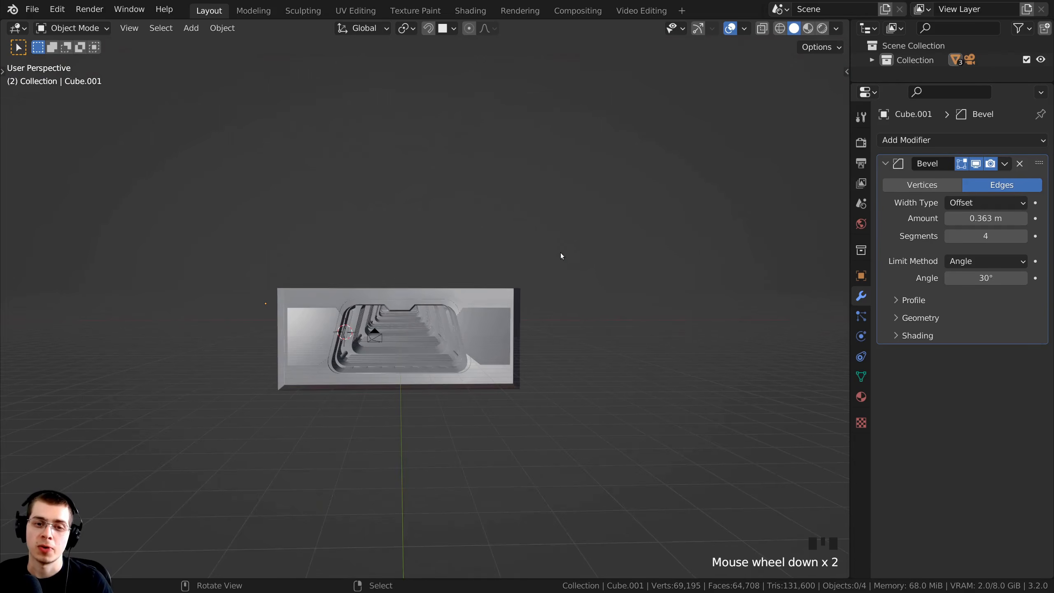
Step: Look through the scene camera into the corridor and centre the camera frame in the viewport
middle_drag(560, 252, 407, 180)
key(KP_0)
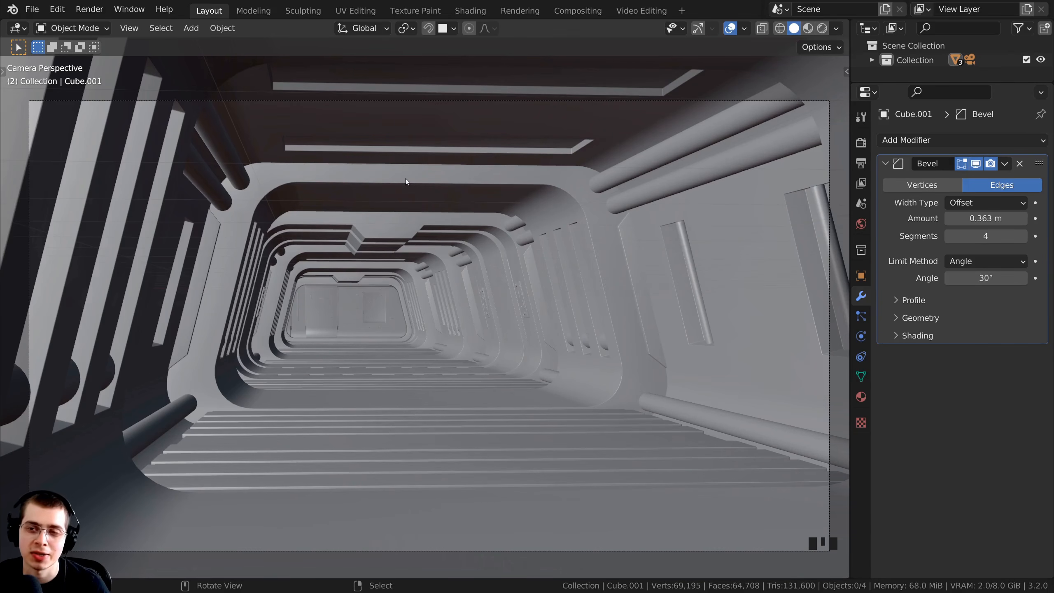
shift+middle_drag(642, 108, 684, 143)
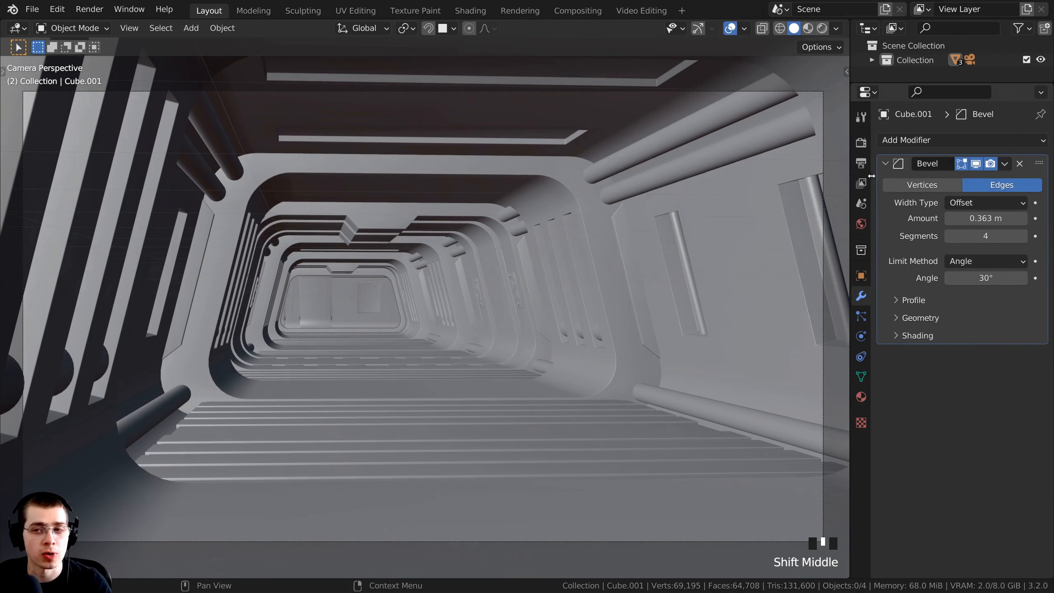
double_click(860, 146)
click(969, 139)
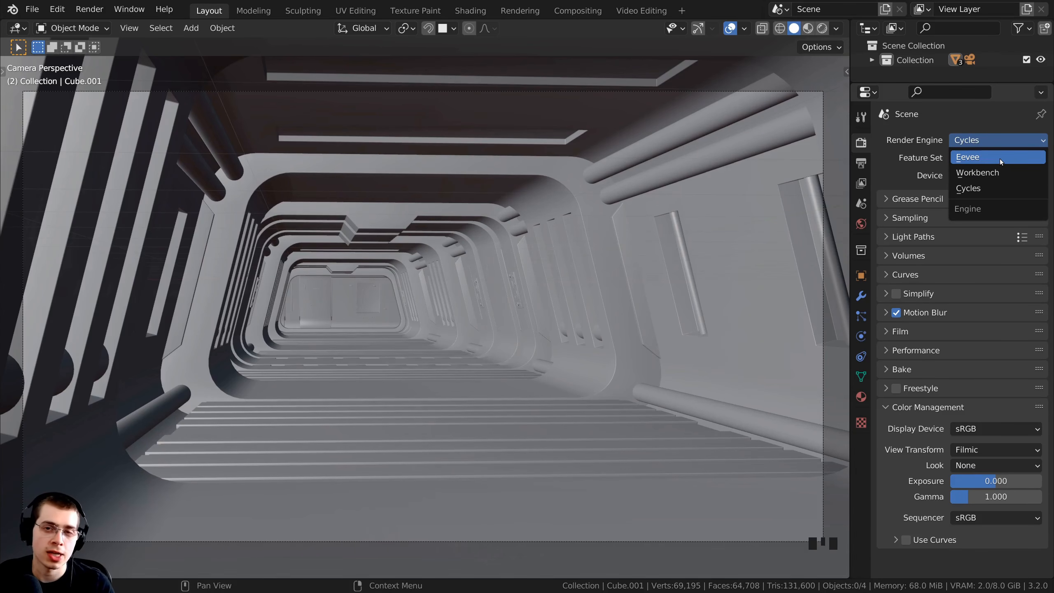
click(449, 125)
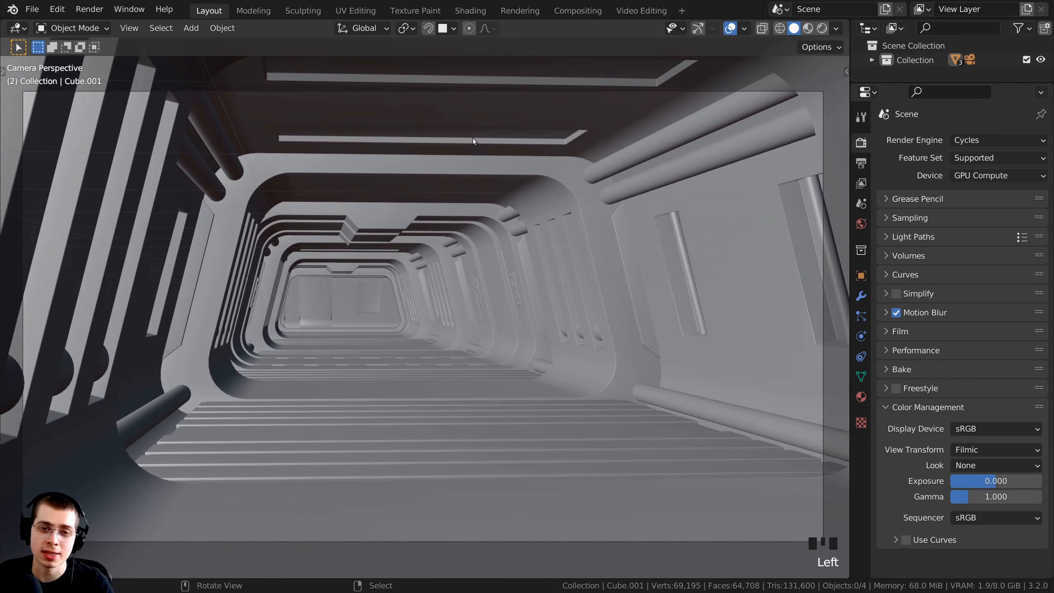
key(shift+a)
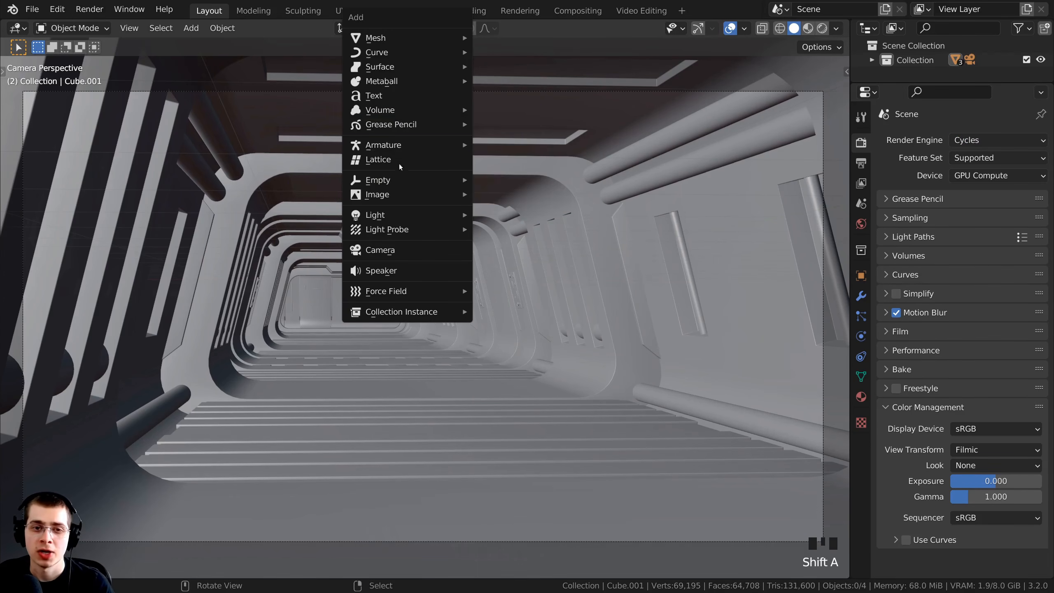
mouse_move(381, 214)
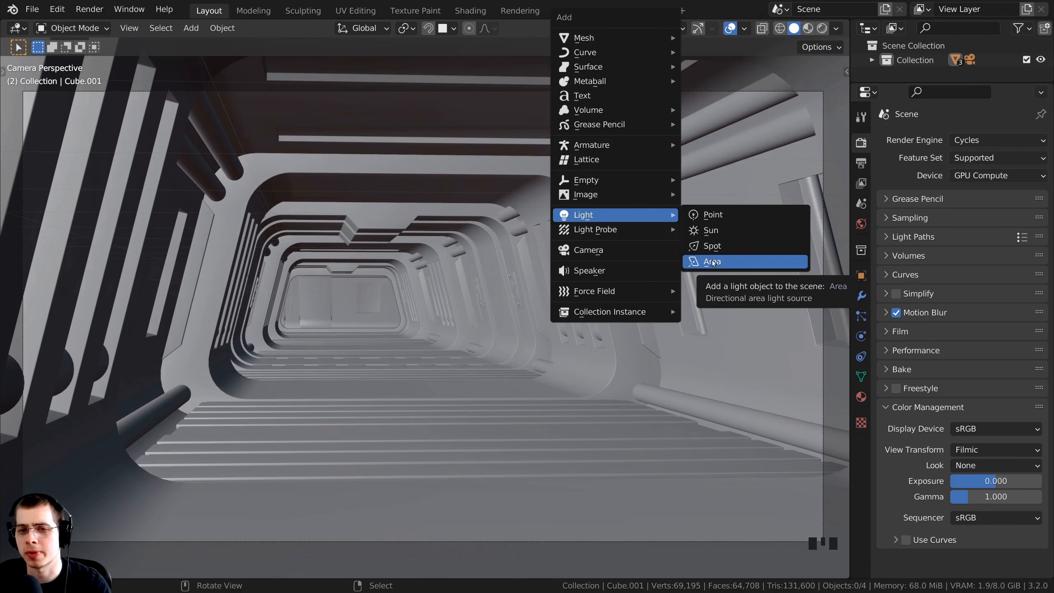
Step: Choose Cycles as the scene's render engine
click(976, 140)
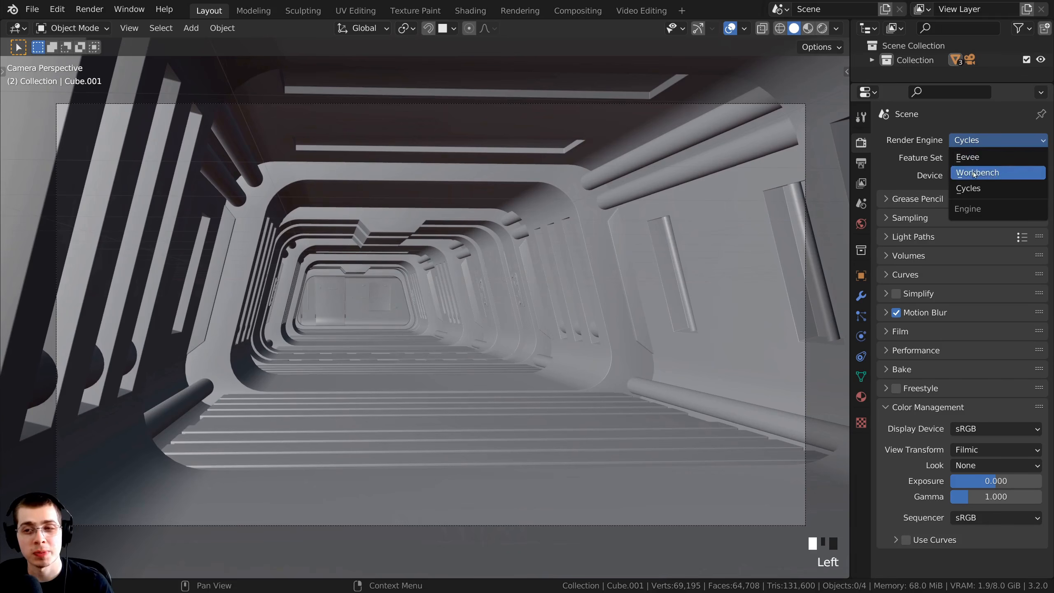
click(988, 188)
shift+middle_drag(686, 175, 703, 176)
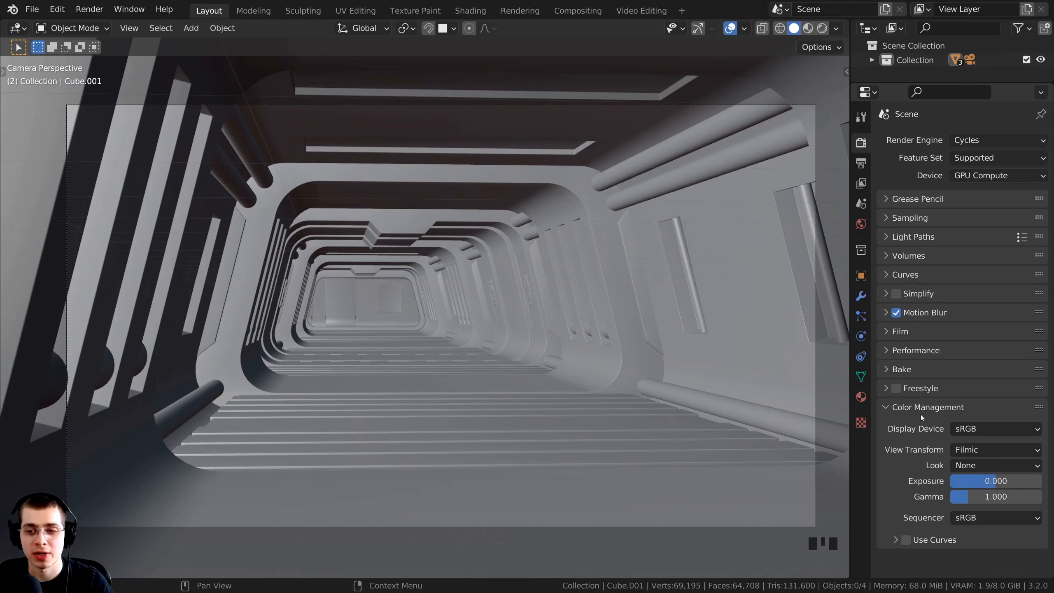
Step: Set the color management look to High Contrast for the Filmic view transform
click(888, 408)
click(889, 408)
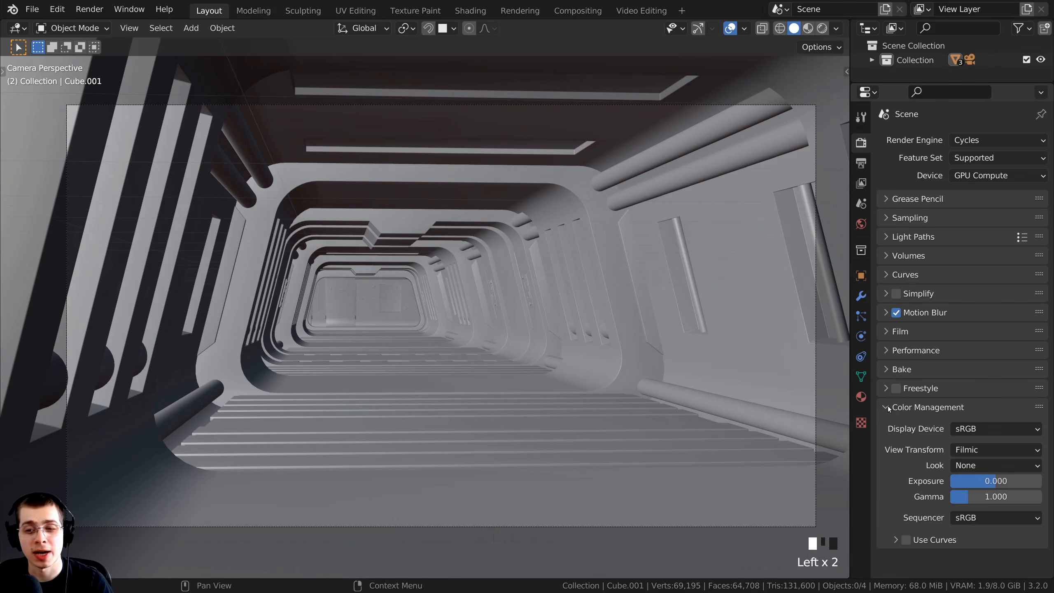
click(967, 452)
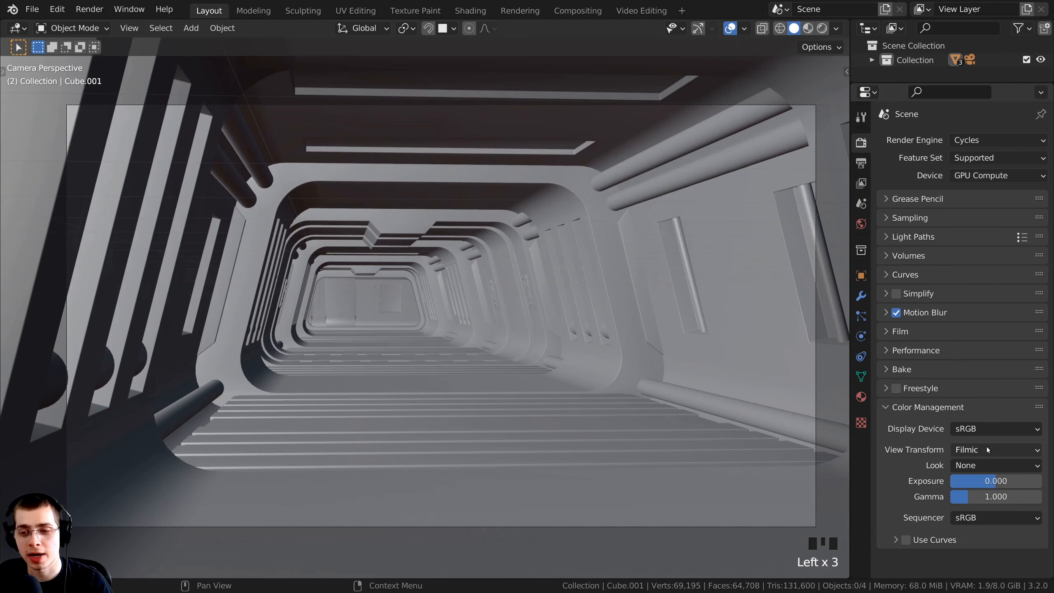
click(961, 466)
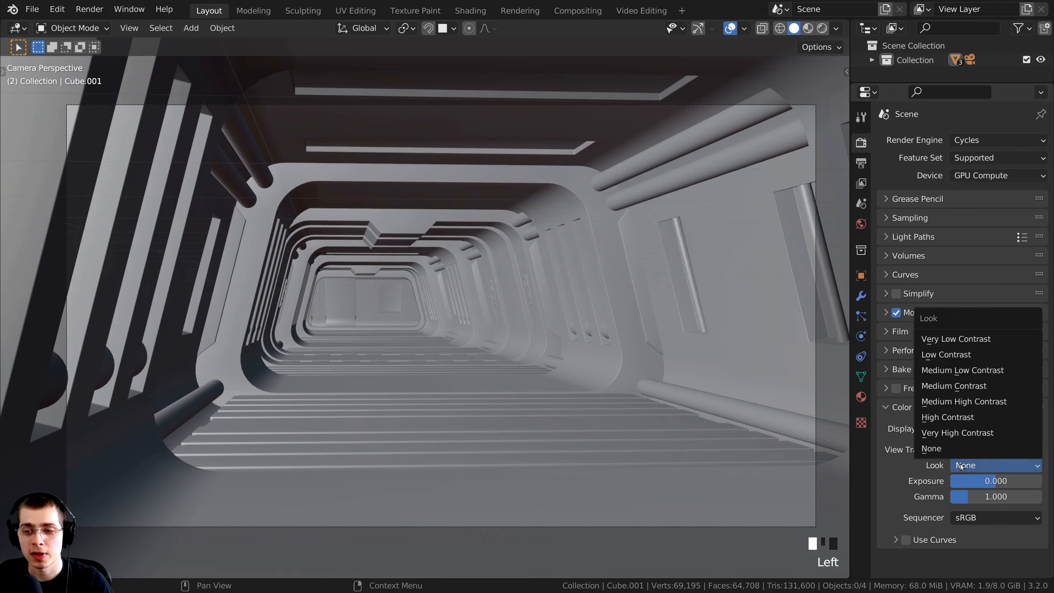
click(951, 418)
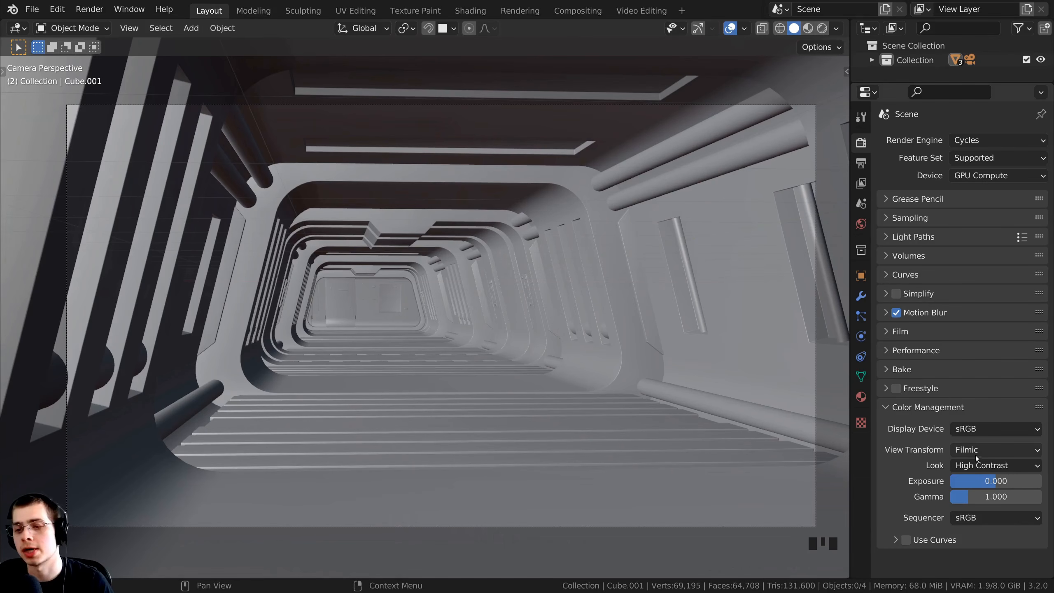
click(750, 115)
shift+middle_drag(750, 115, 744, 208)
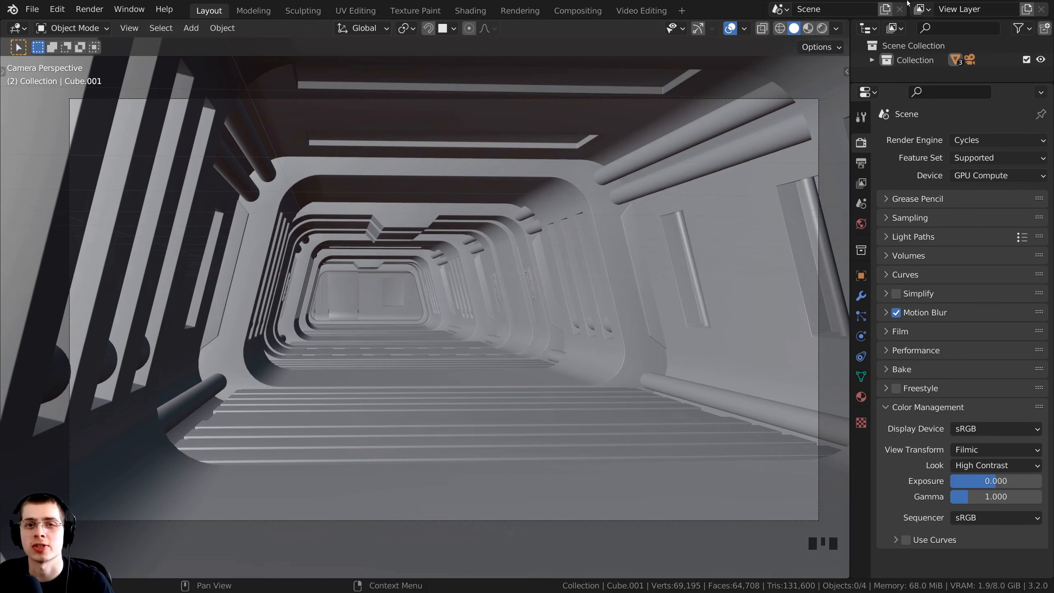
Step: Switch the camera view of the corridor to rendered viewport shading
click(805, 154)
scroll(549, 256, down, 2)
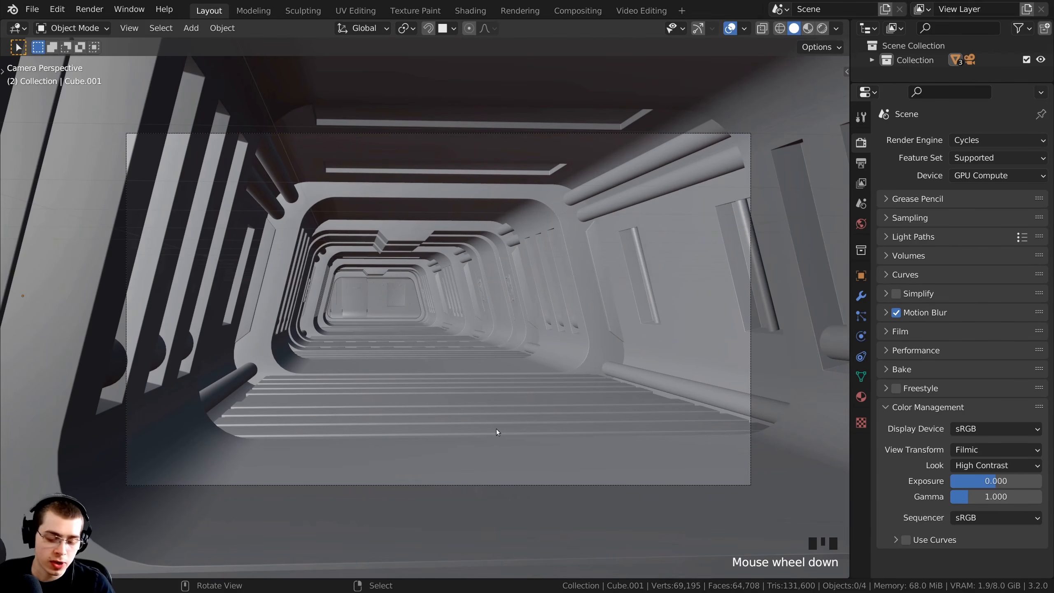
scroll(497, 431, down, 1)
key(z)
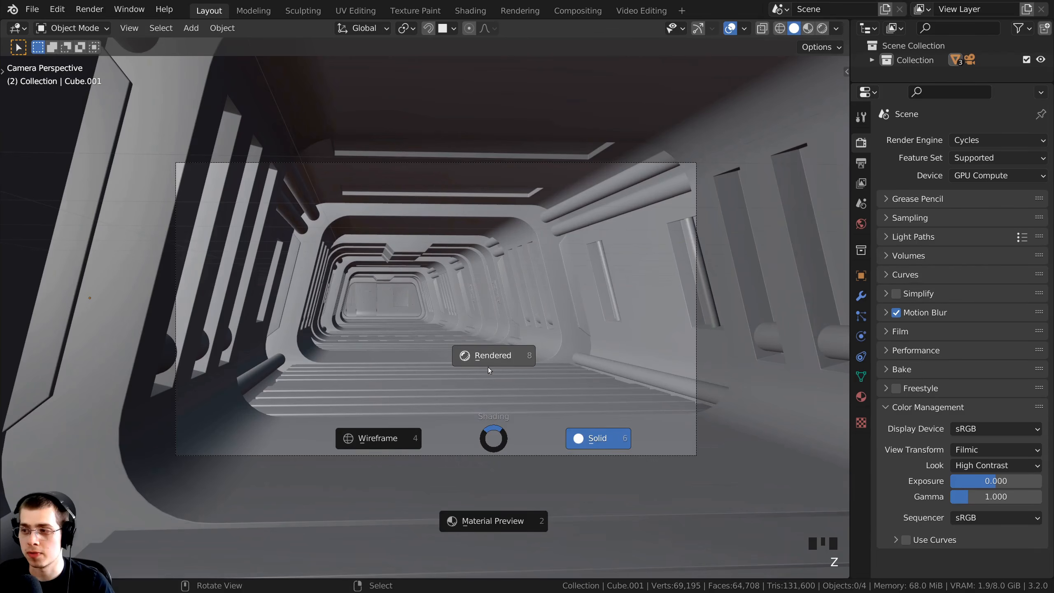
click(490, 371)
click(489, 369)
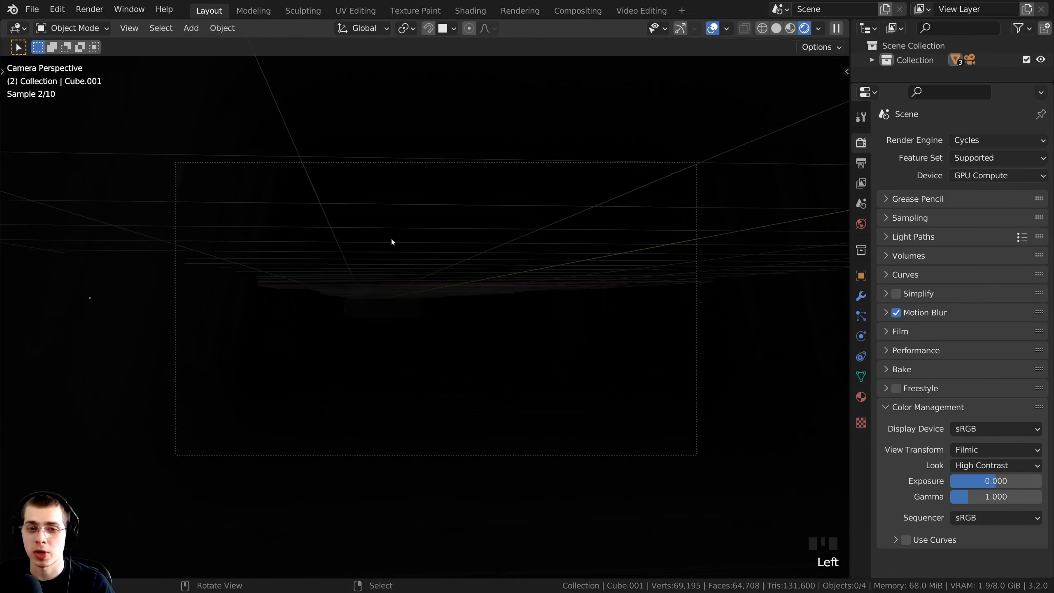
click(554, 83)
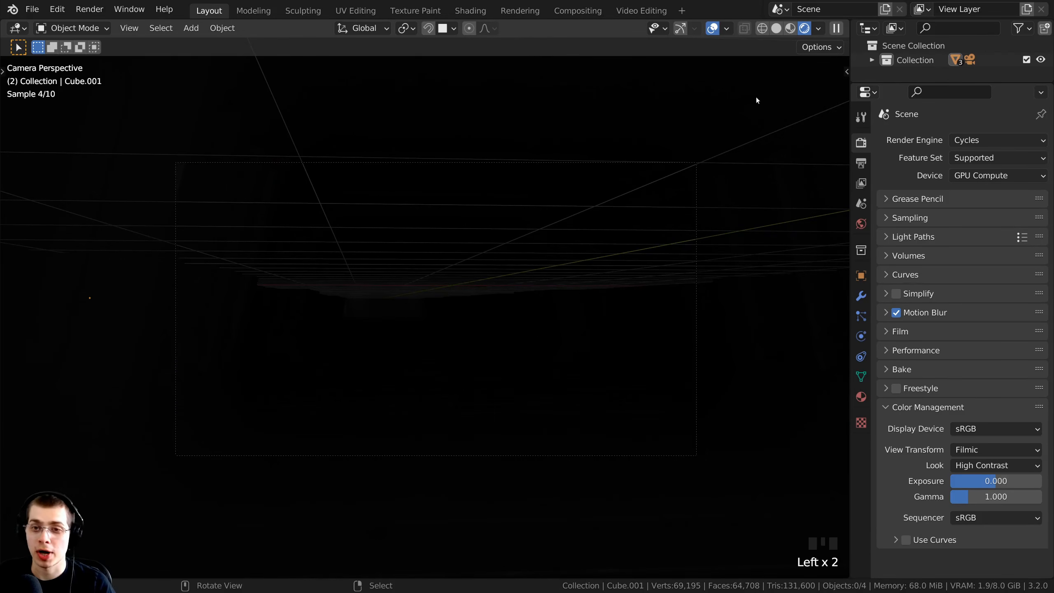
Step: Define a render region that covers the whole camera frame
key(ctrl+b)
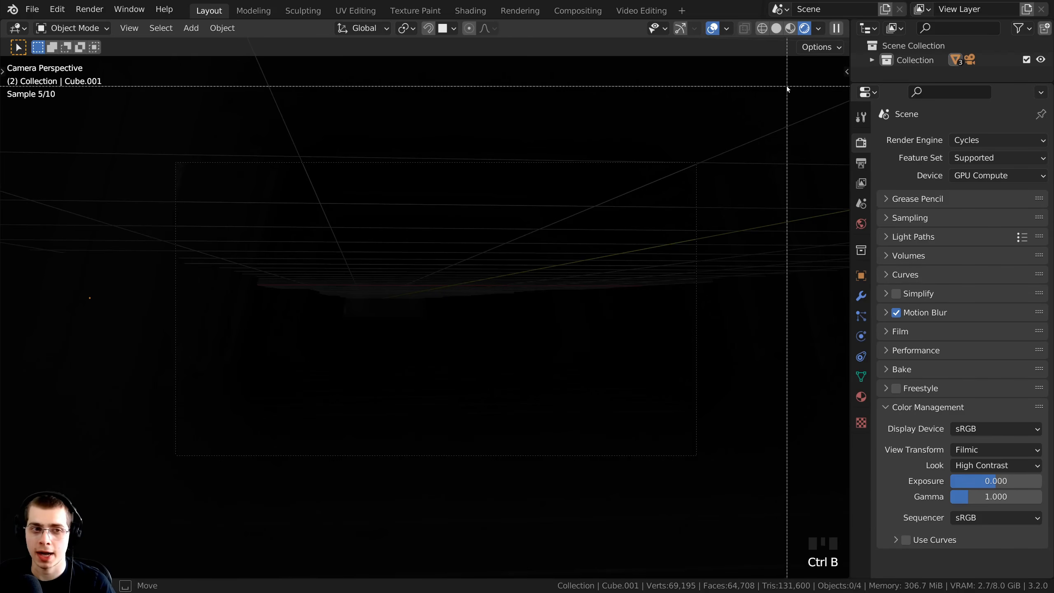
drag(785, 86, 117, 500)
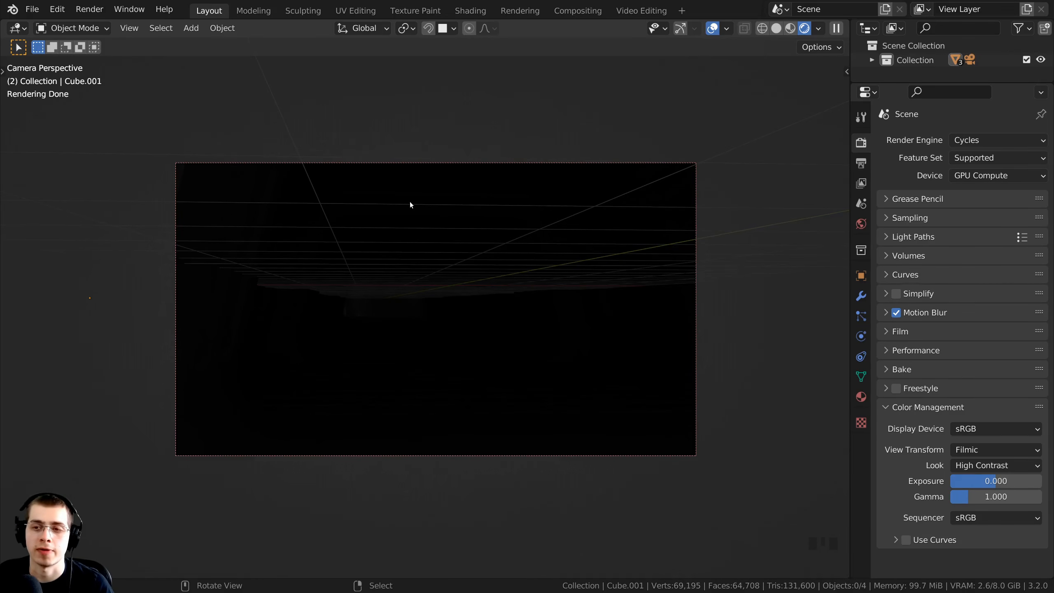
click(583, 270)
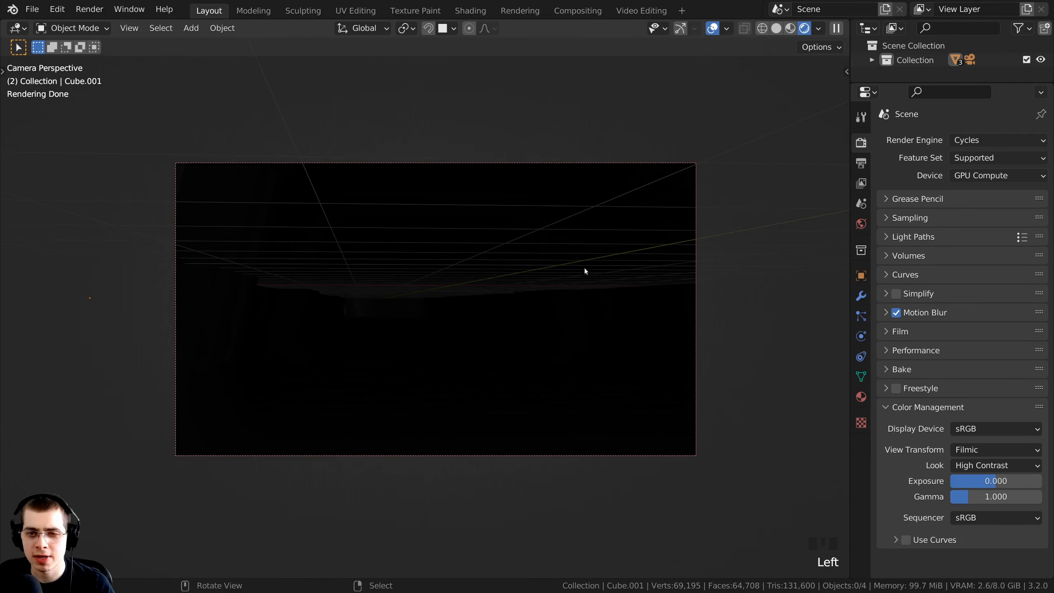
scroll(281, 193, down, 3)
scroll(410, 303, up, 4)
shift+middle_drag(410, 304, 400, 317)
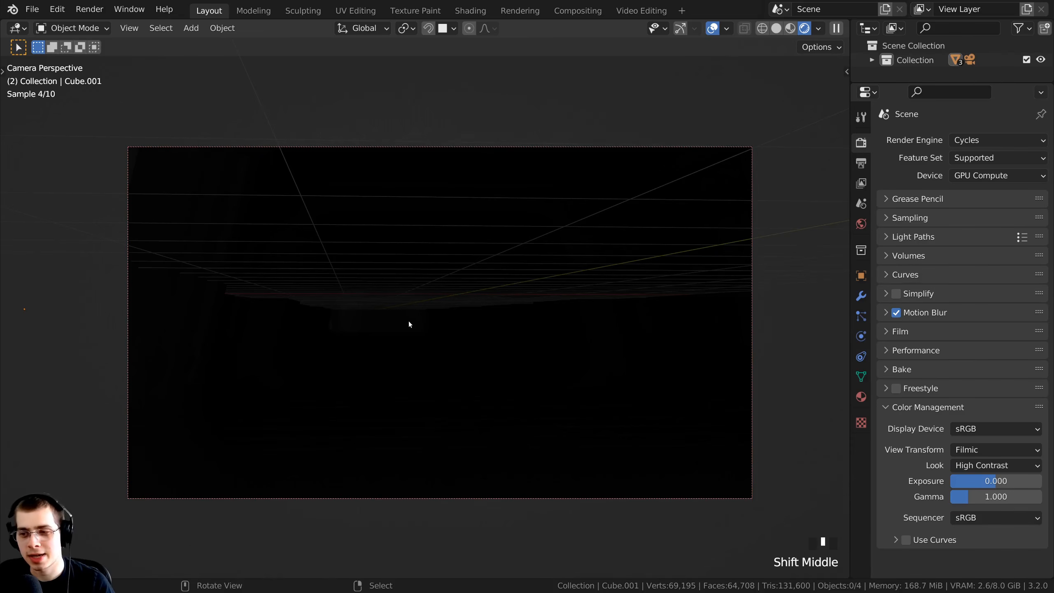
Step: Raise the world background color to full white
click(862, 225)
click(985, 230)
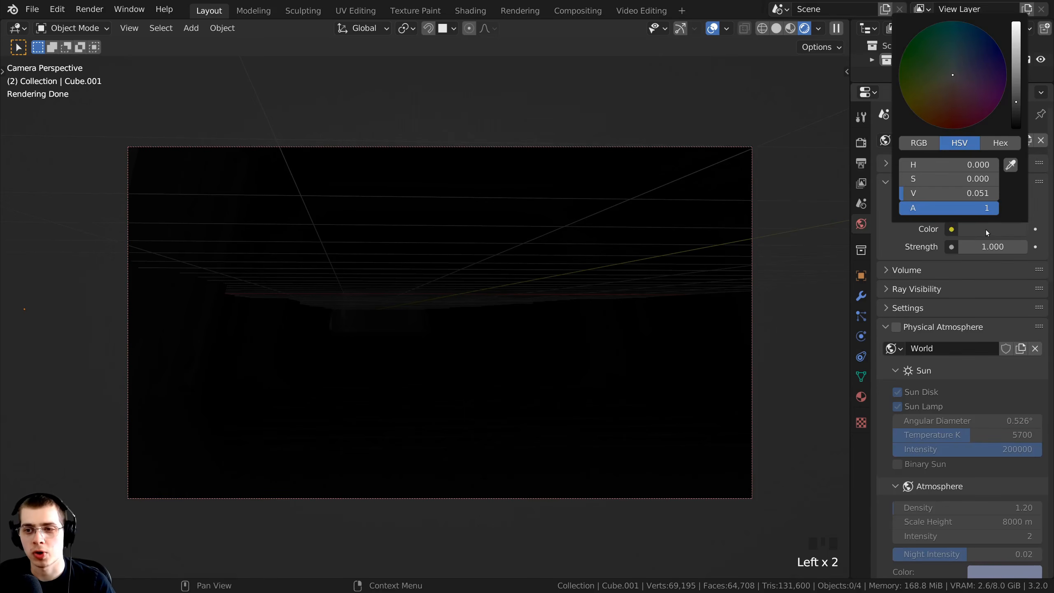
drag(1015, 83, 1016, 22)
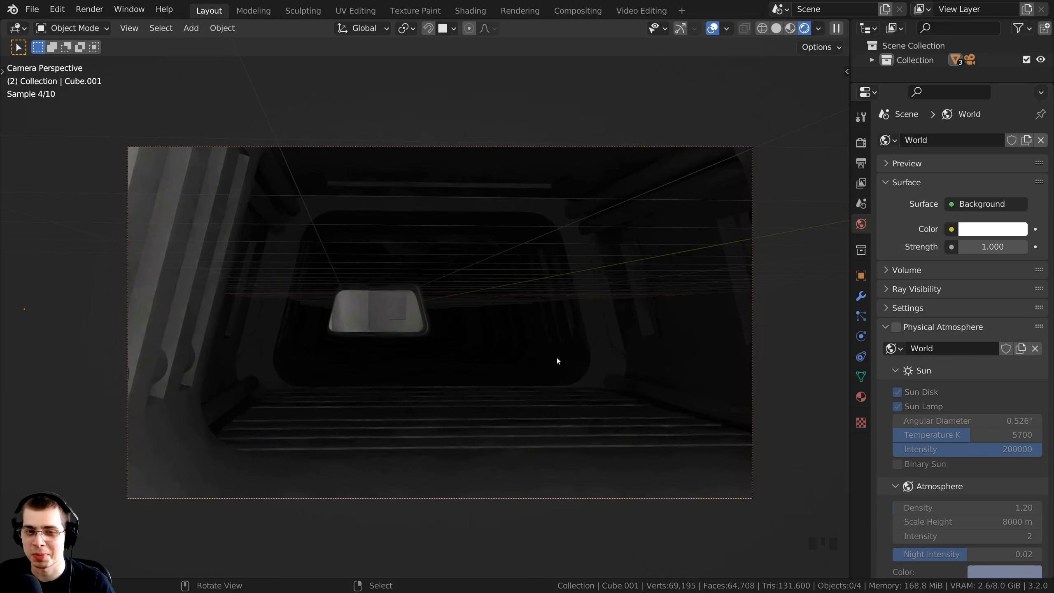
click(541, 1)
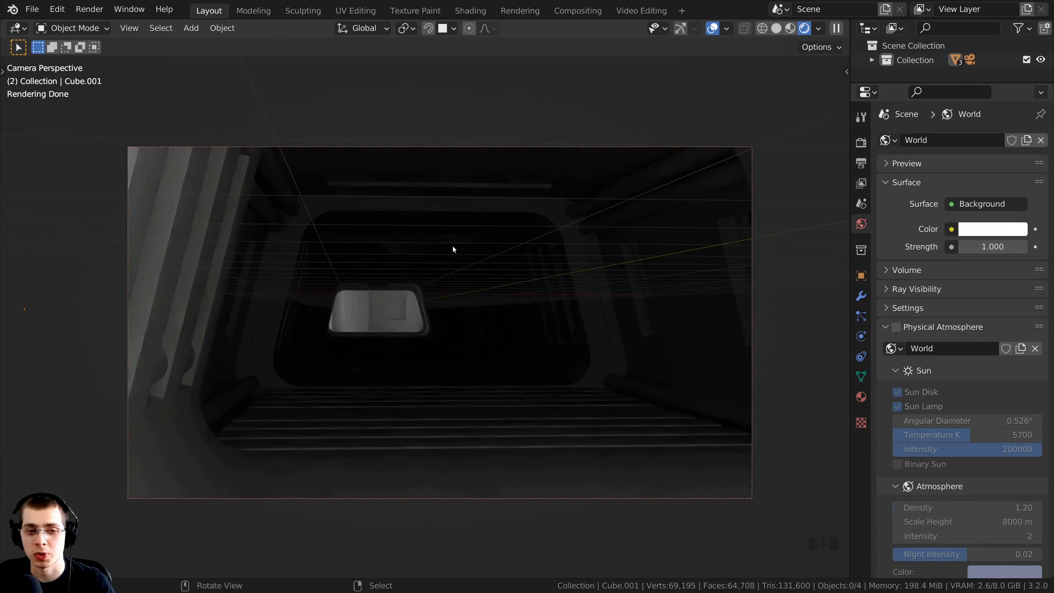
Step: Remove the world data-block from the scene
click(1042, 140)
click(263, 351)
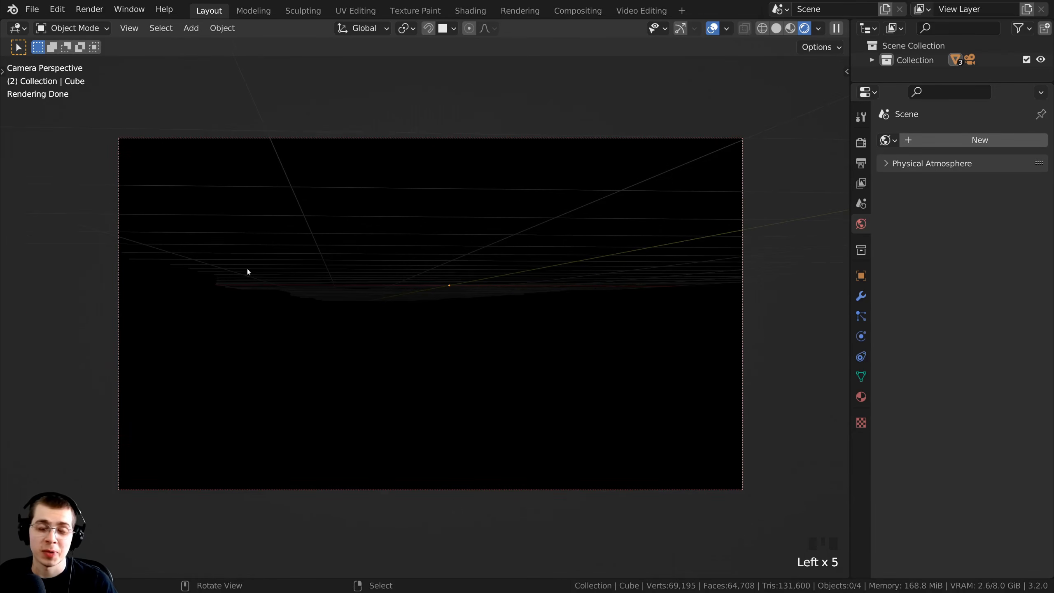
click(545, 196)
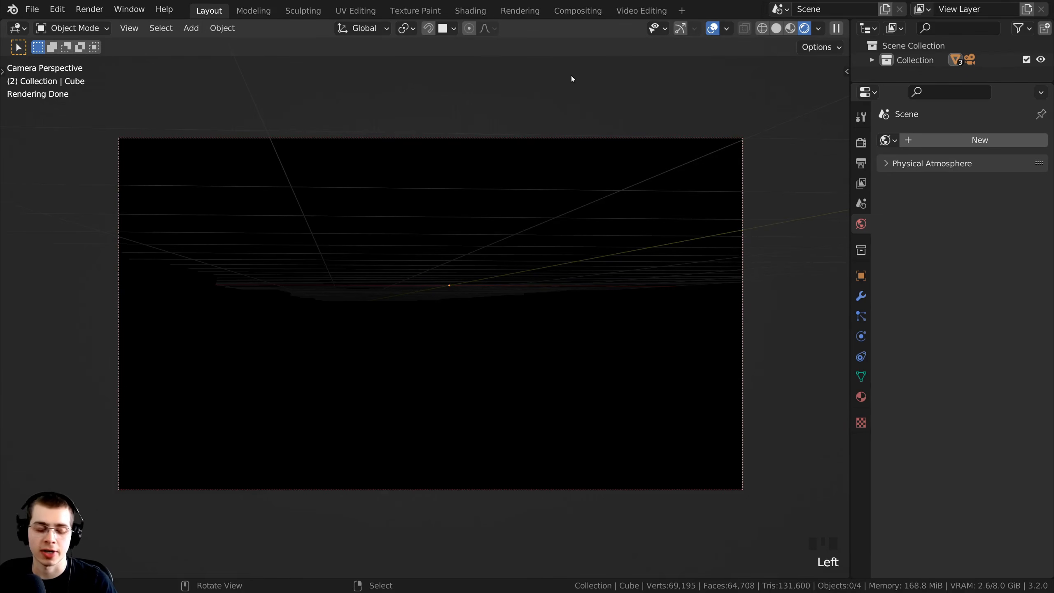
Step: Switch the viewport shading to Material Preview
key(z)
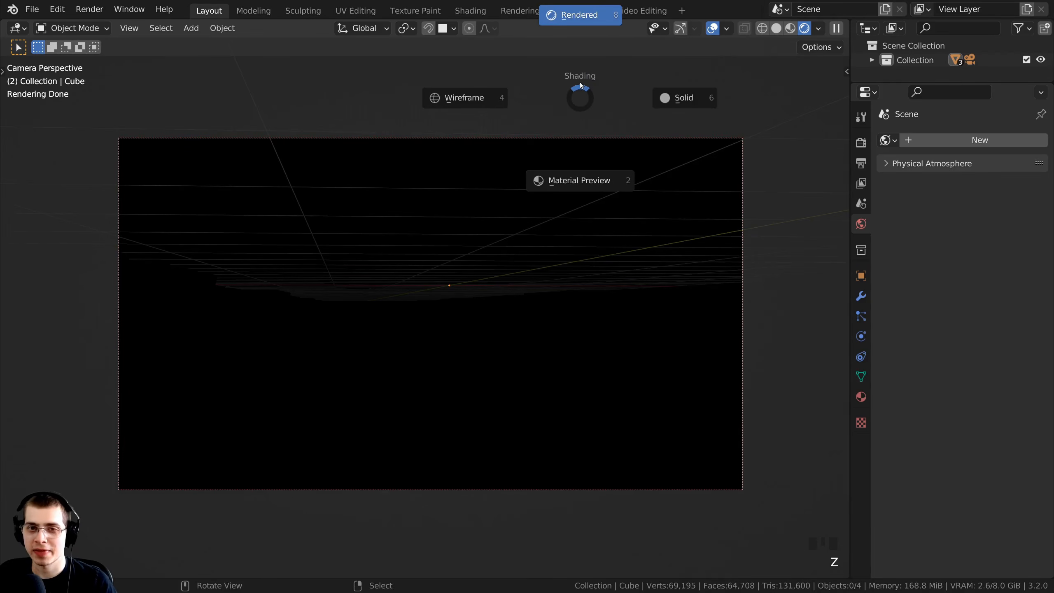
click(583, 192)
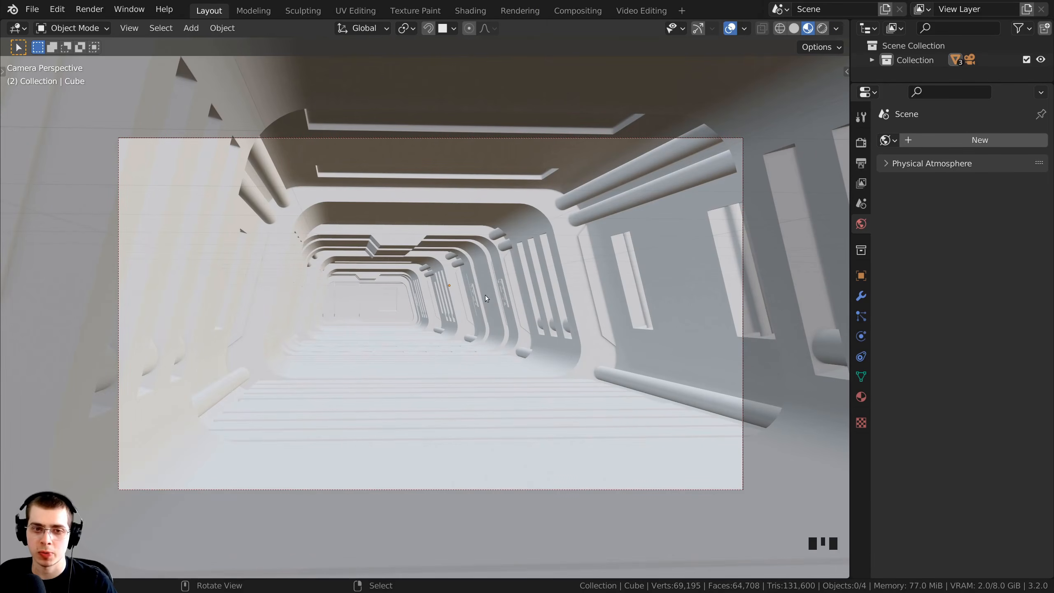
shift+middle_drag(485, 294, 511, 289)
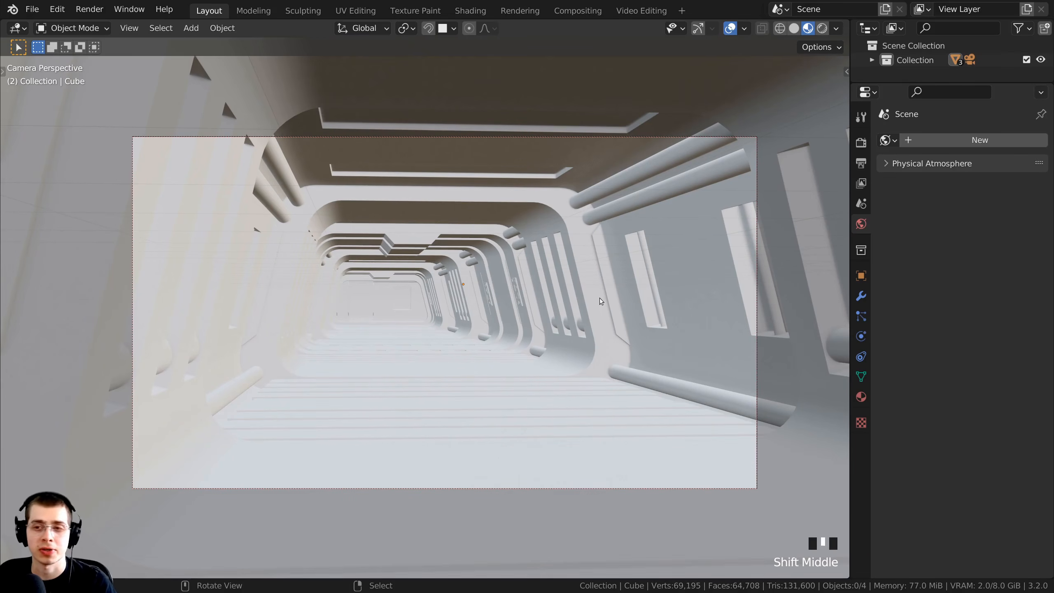
Step: Create a new material on the corridor object and name it Light Metal
right_click(591, 215)
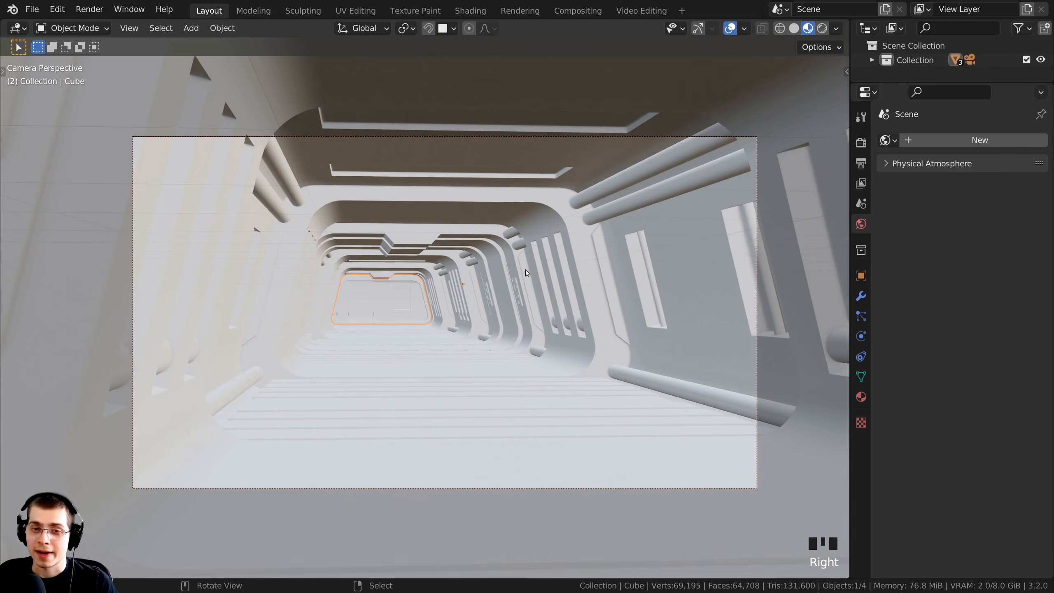
click(865, 401)
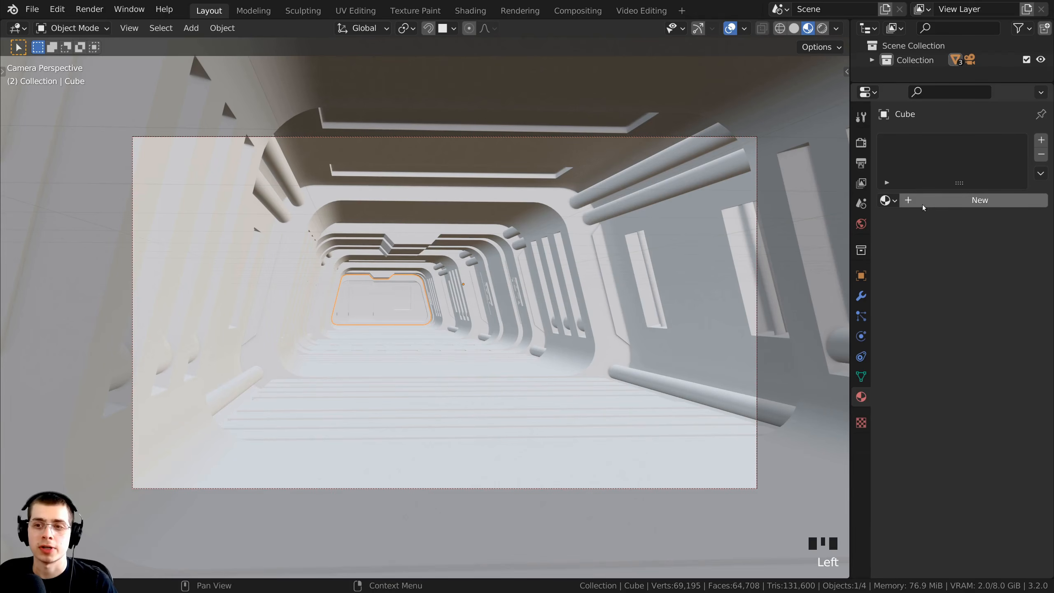
click(963, 201)
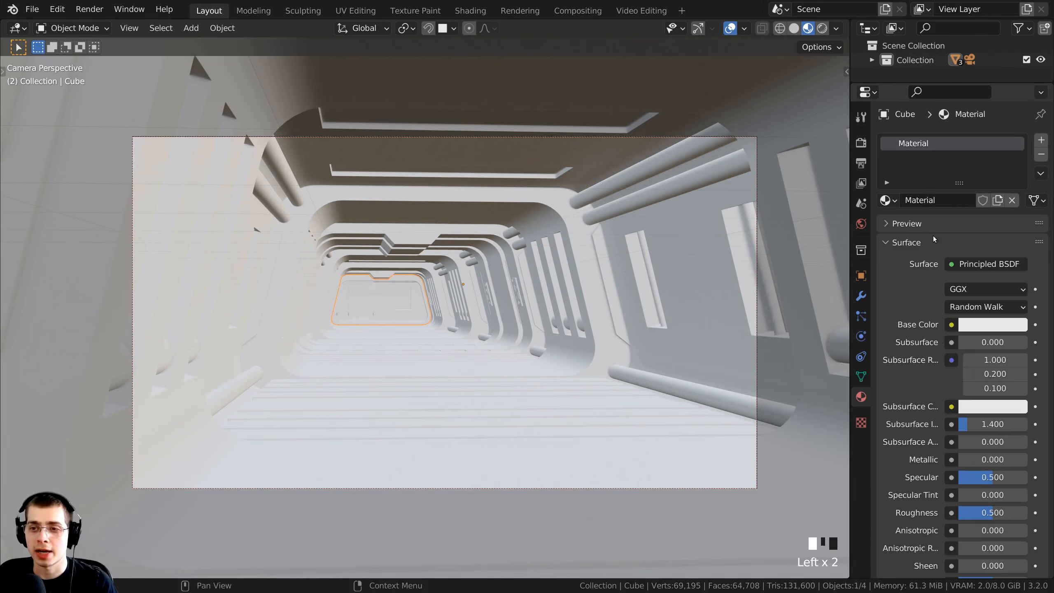
click(940, 200)
text(Light)
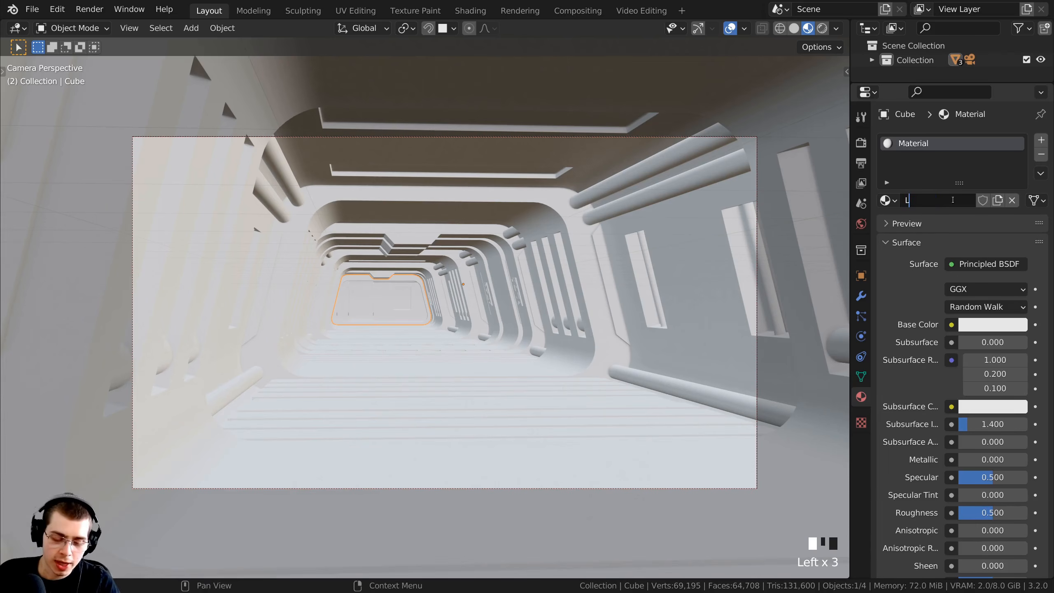
text( Metal)
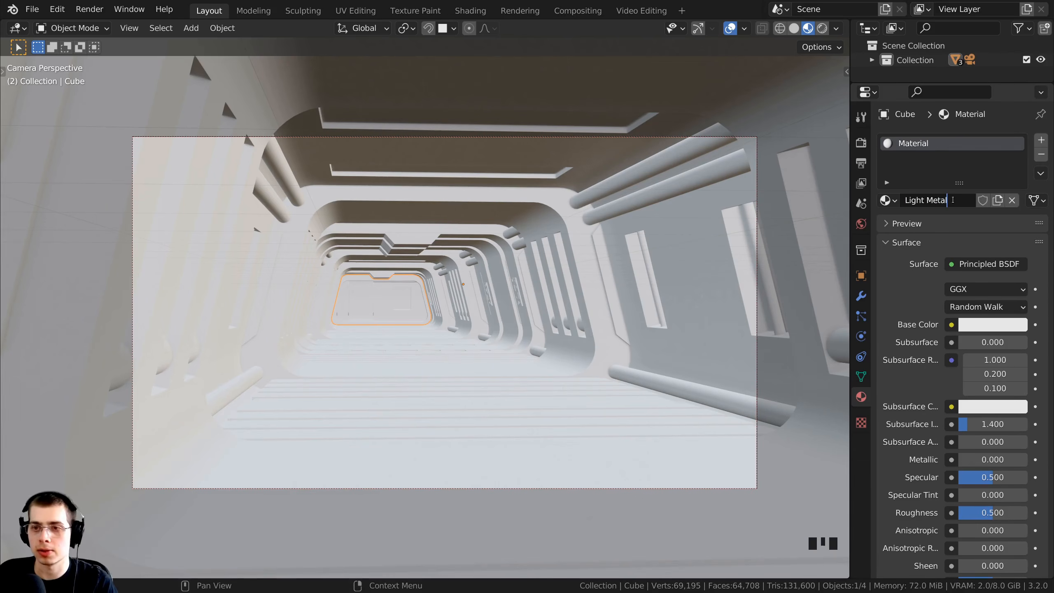
key(Return)
shift+middle_drag(723, 198, 728, 187)
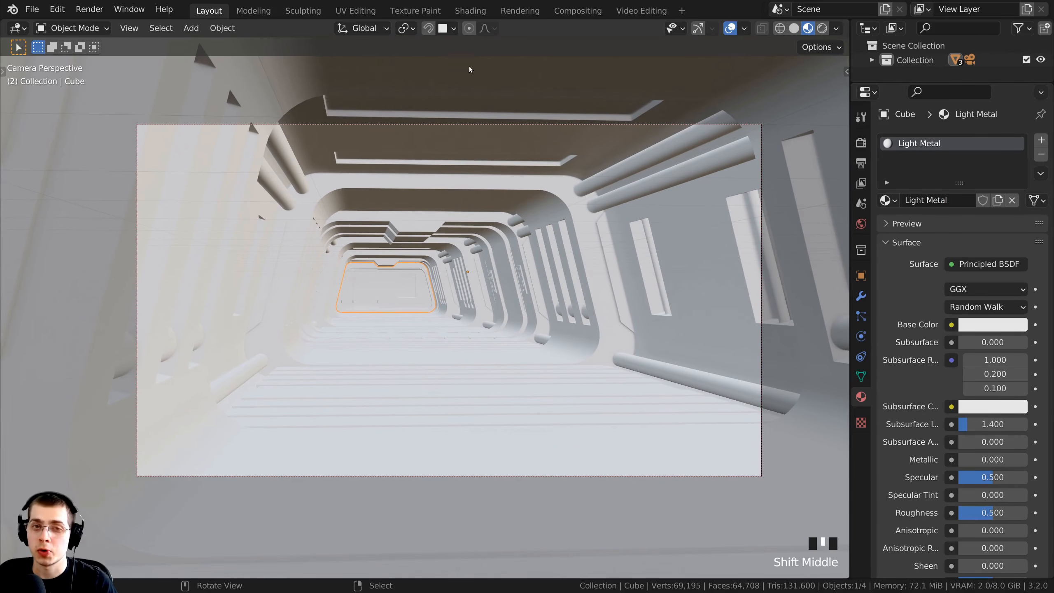
Step: Switch to the Shading workspace, view the corridor through the camera, and enlarge the shader editor by shrinking the properties area
click(470, 10)
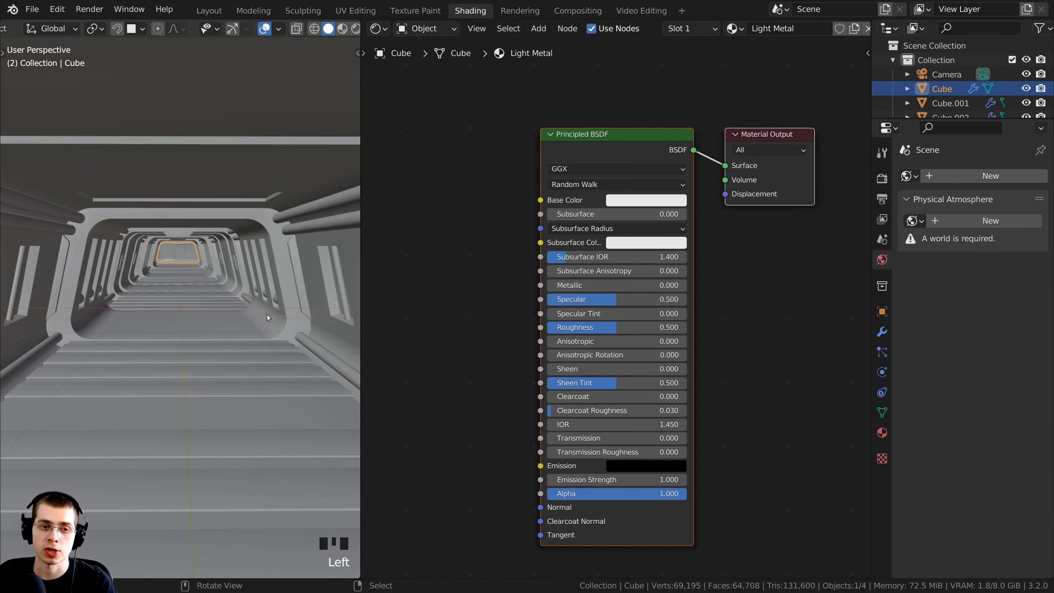
key(KP_0)
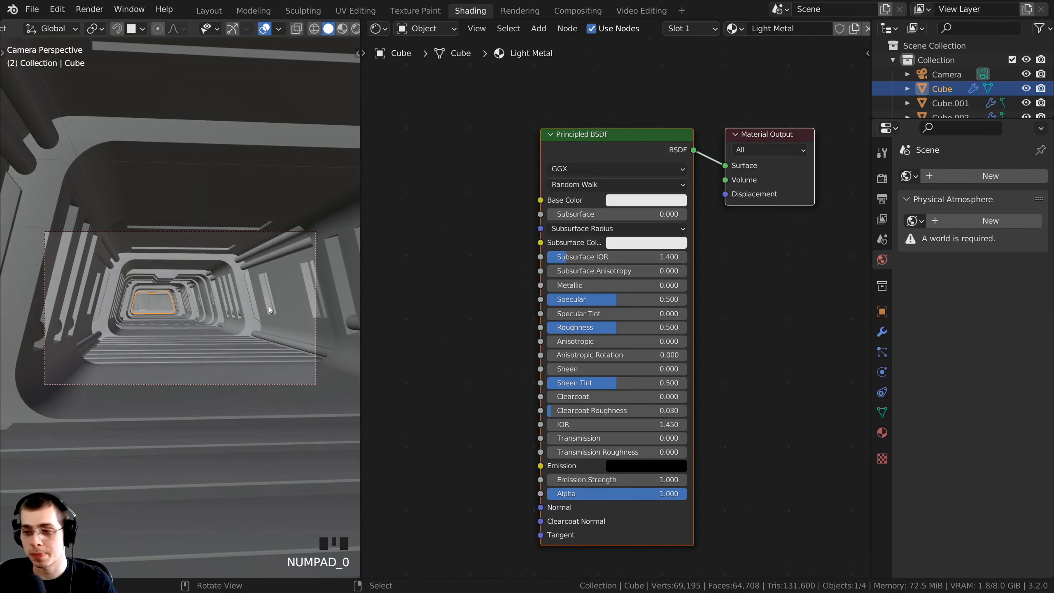
scroll(224, 308, up, 2)
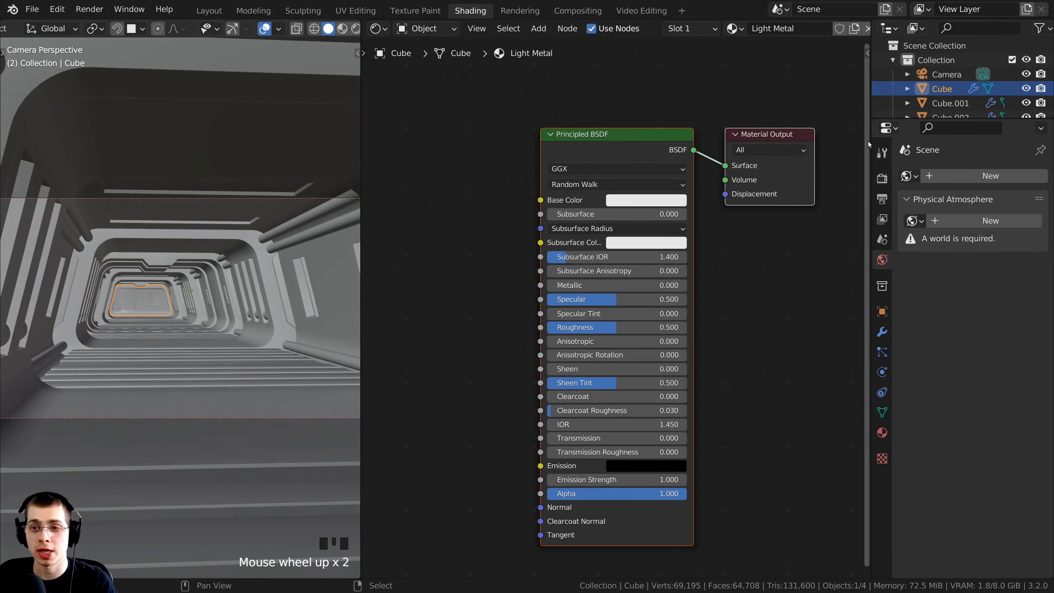
drag(873, 142, 1030, 142)
scroll(851, 155, down, 1)
middle_drag(850, 155, 881, 153)
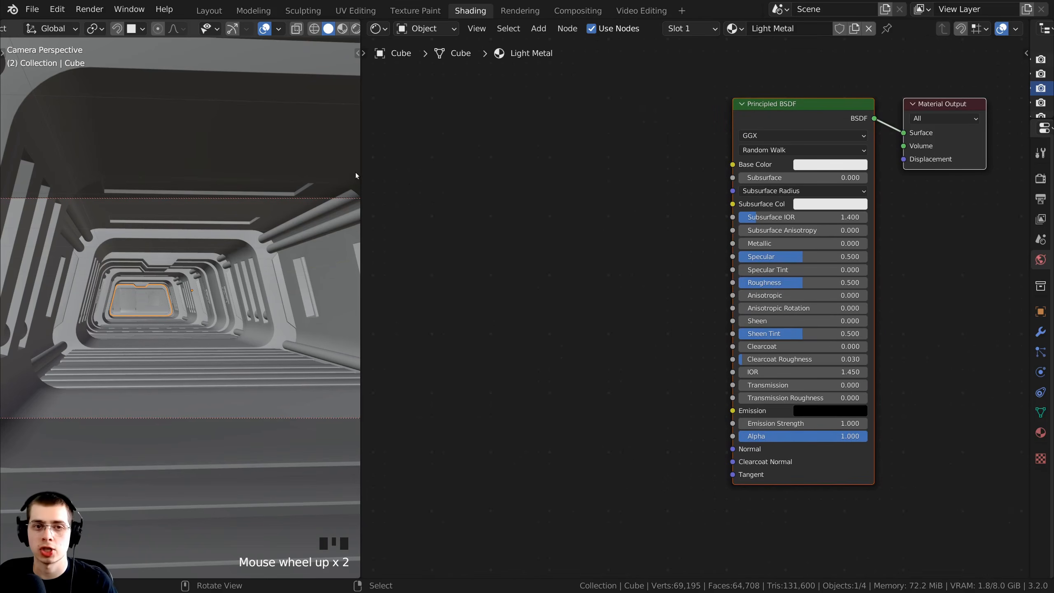
drag(361, 166, 375, 165)
scroll(237, 359, down, 1)
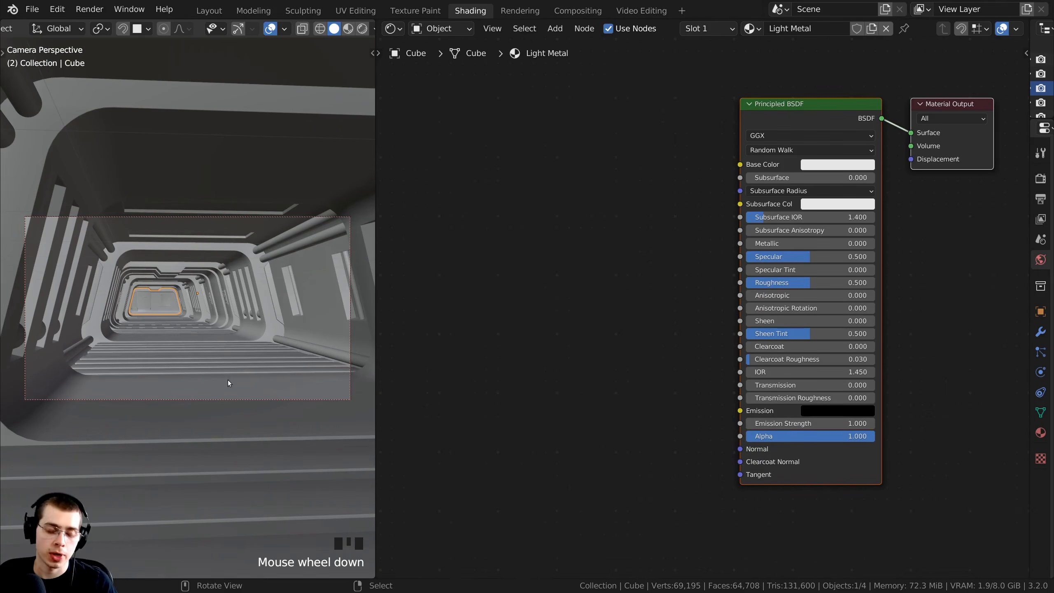
Step: Check the camera view in Rendered shading, and switch the viewport to Material Preview
key(z)
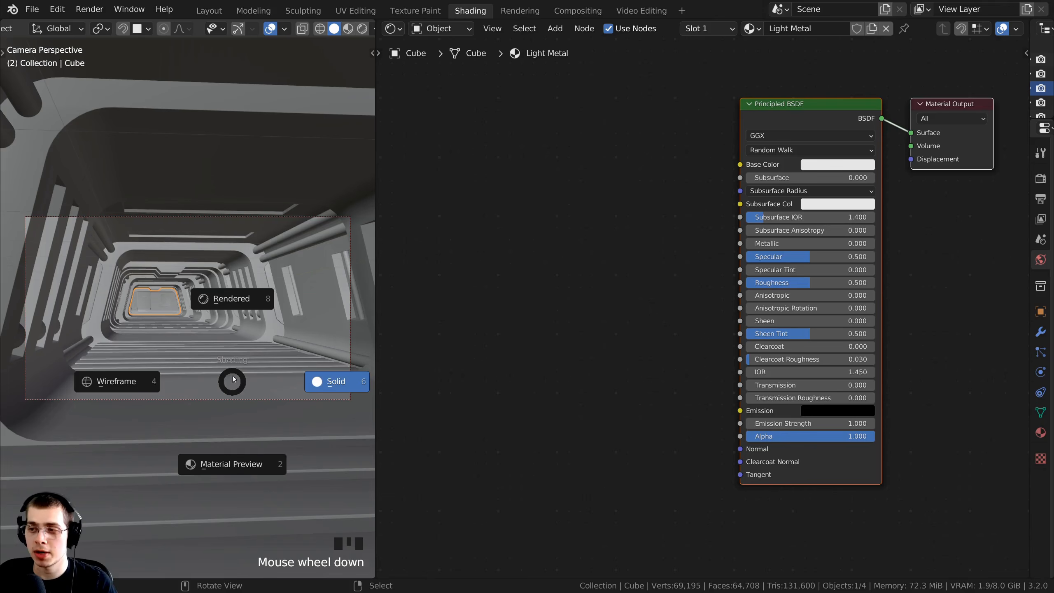
click(207, 273)
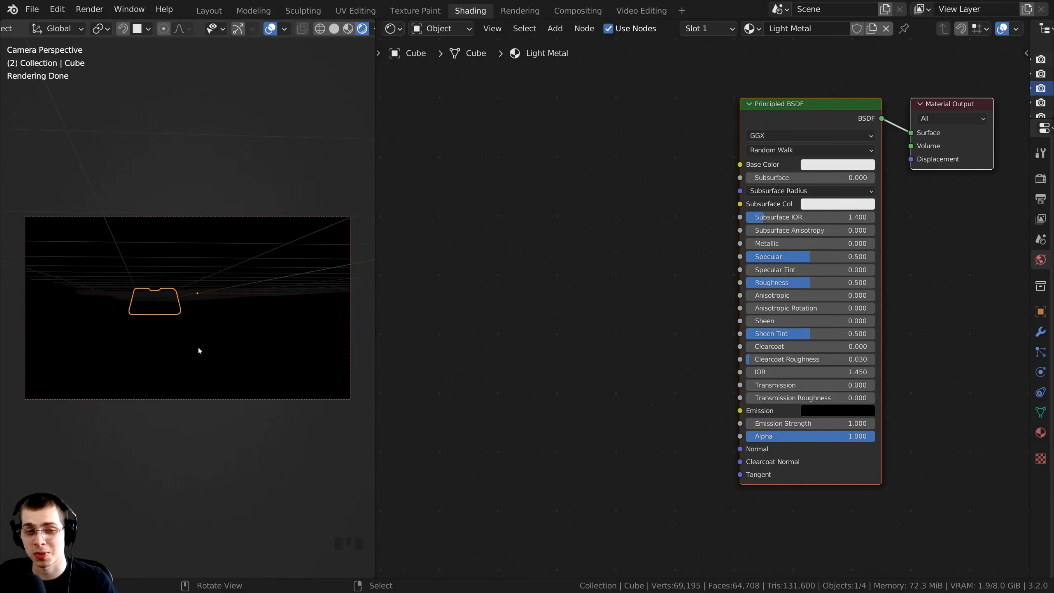
key(z)
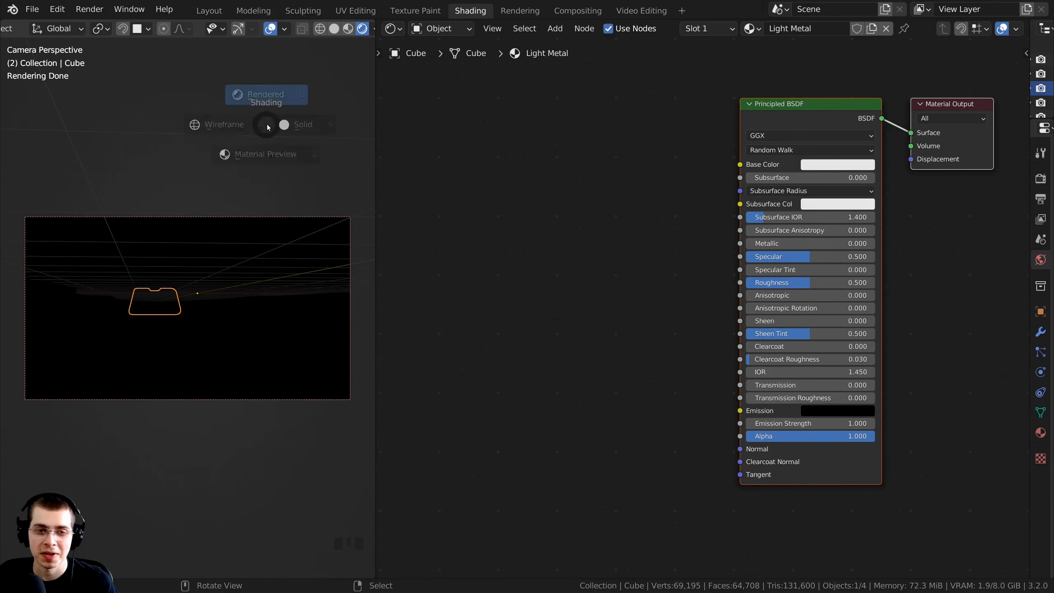
click(289, 208)
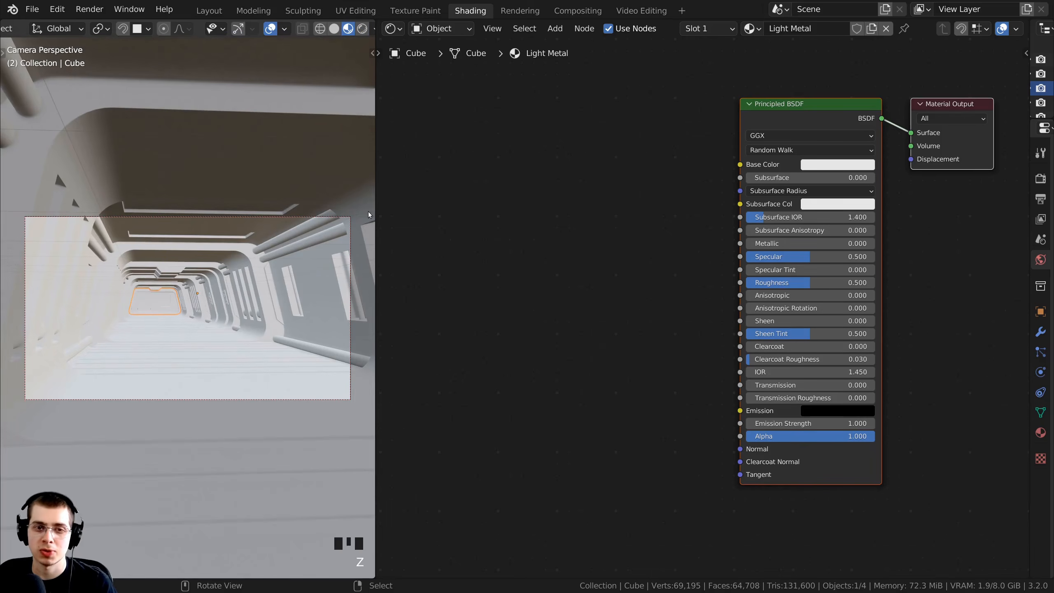
Step: Widen the shader editor slightly and move the Principled BSDF node a little closer to the Material Output
drag(375, 210, 352, 211)
shift+middle_drag(289, 226, 298, 196)
shift+middle_drag(518, 106, 521, 130)
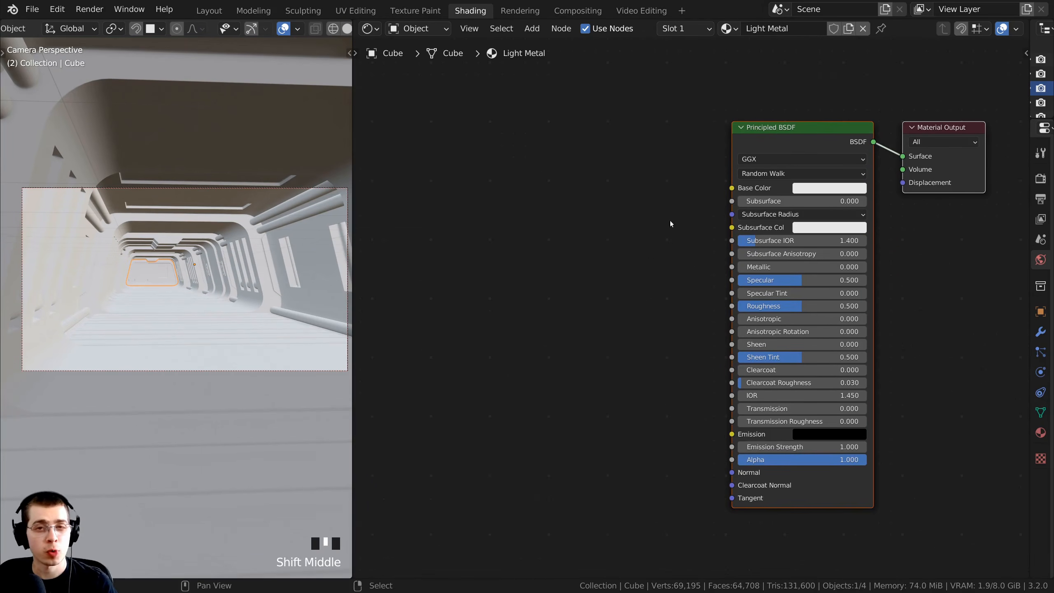
scroll(670, 220, down, 2)
shift+middle_drag(759, 137, 801, 177)
shift+middle_drag(866, 227, 900, 199)
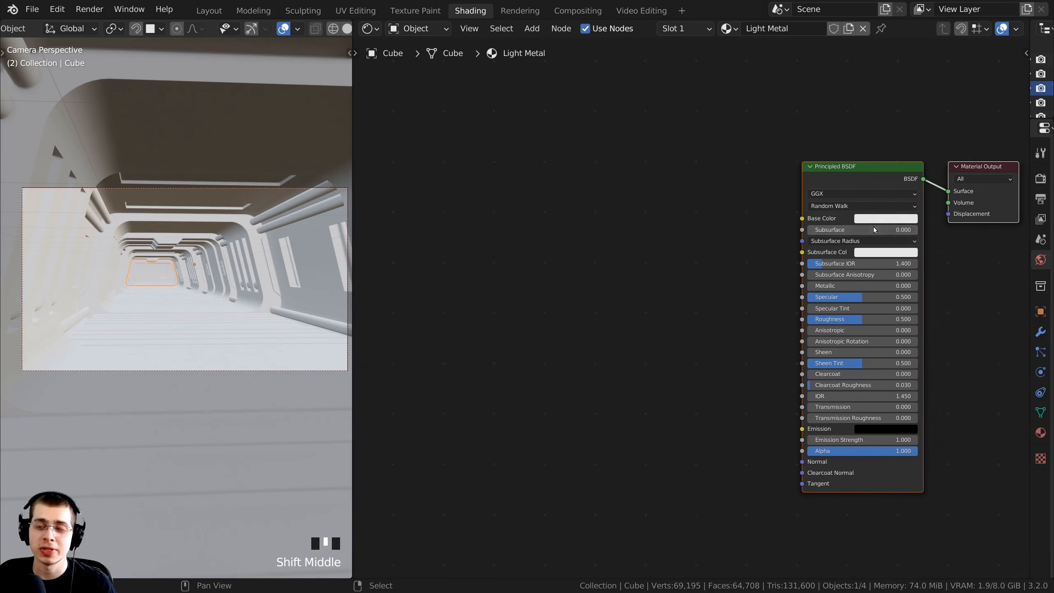
drag(874, 179, 873, 187)
click(875, 183)
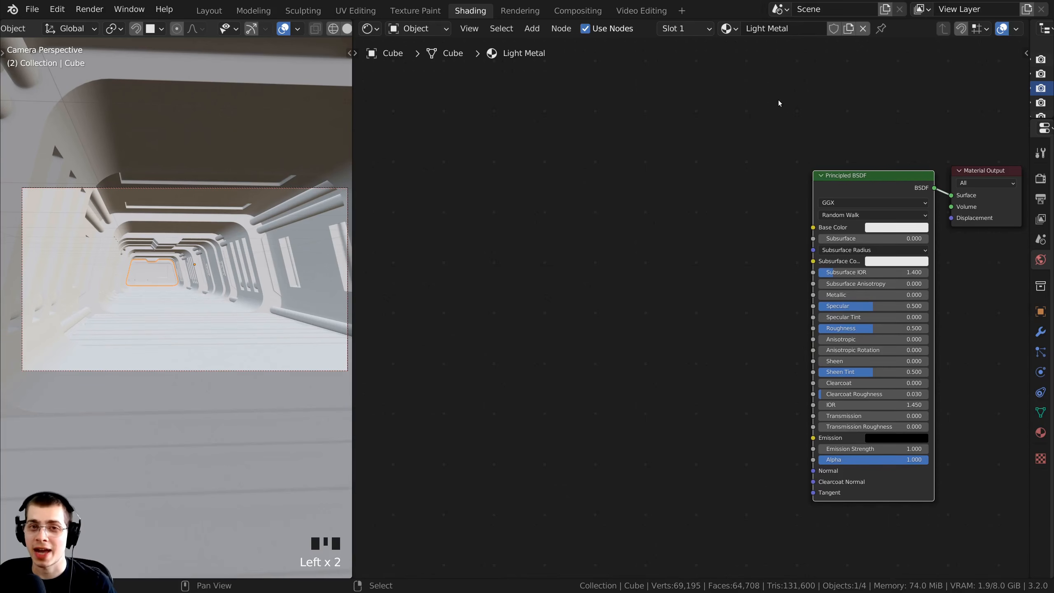
Step: Check in the add-on preferences that Node Wrangler is enabled and review its details
click(57, 9)
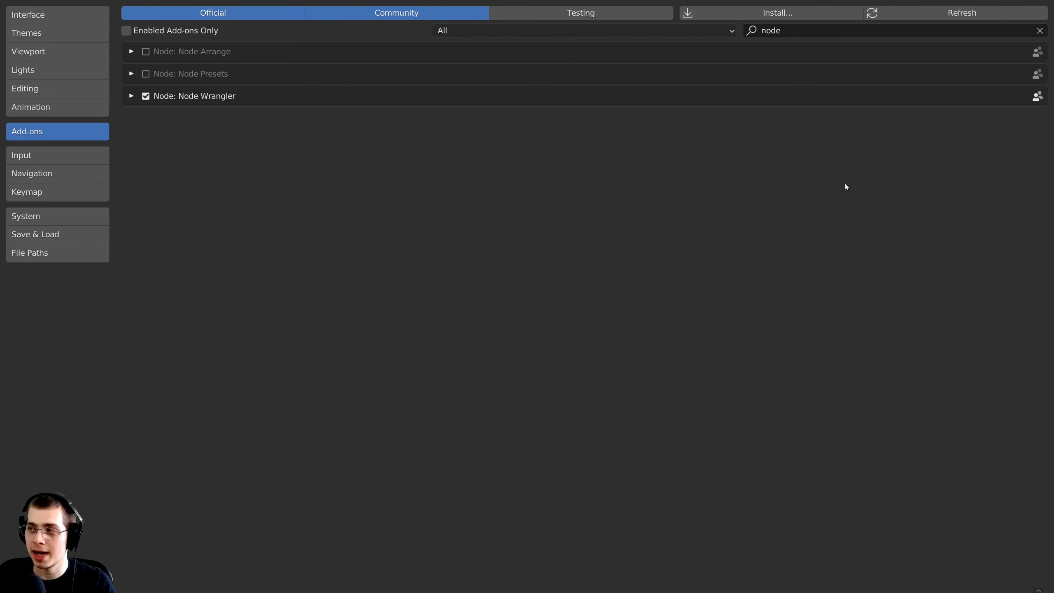
click(805, 29)
drag(805, 29, 677, 167)
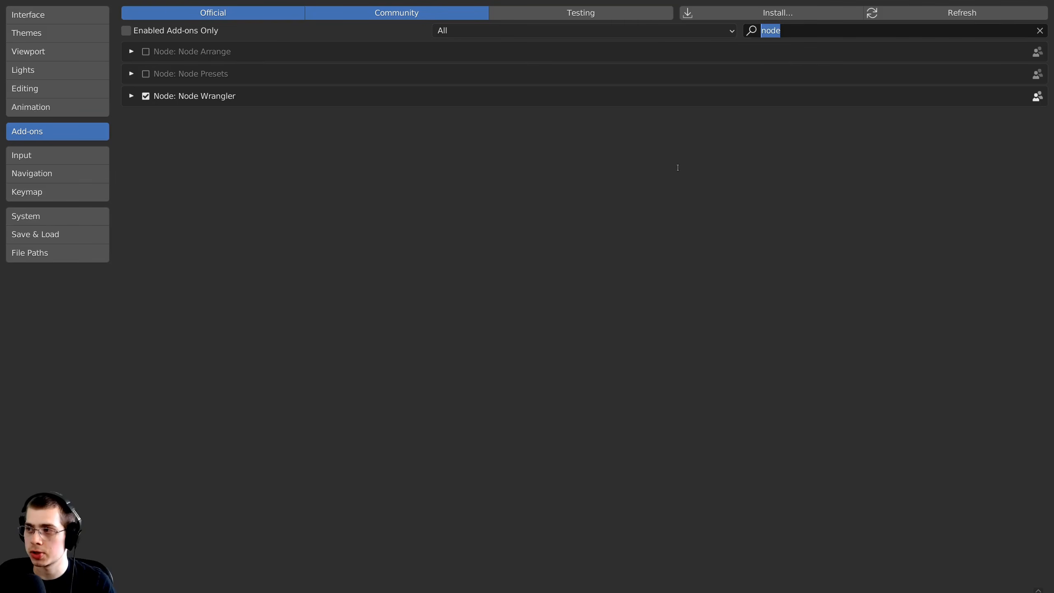
click(678, 167)
click(130, 97)
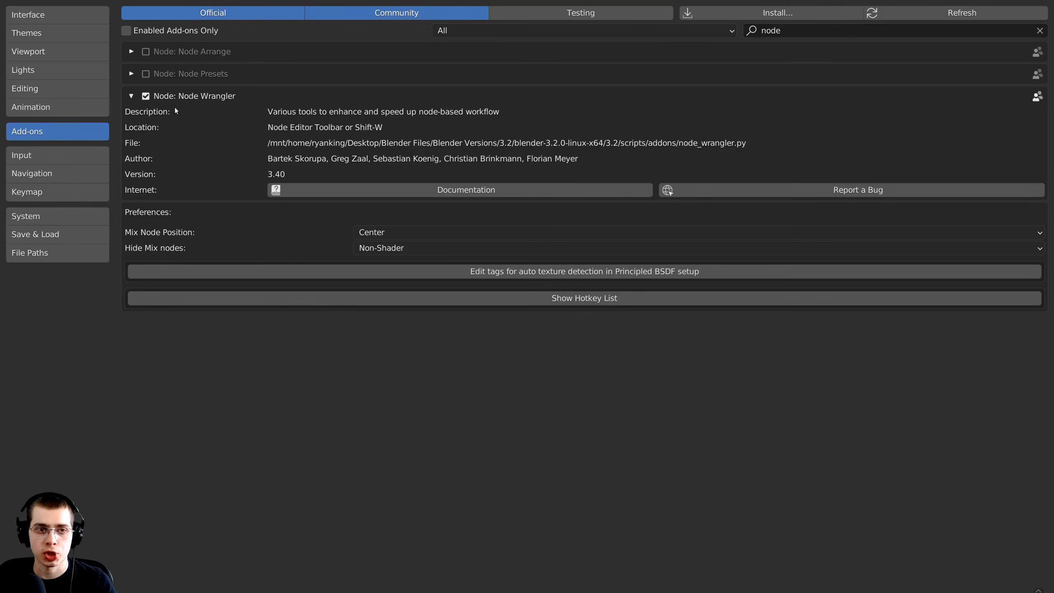
click(133, 96)
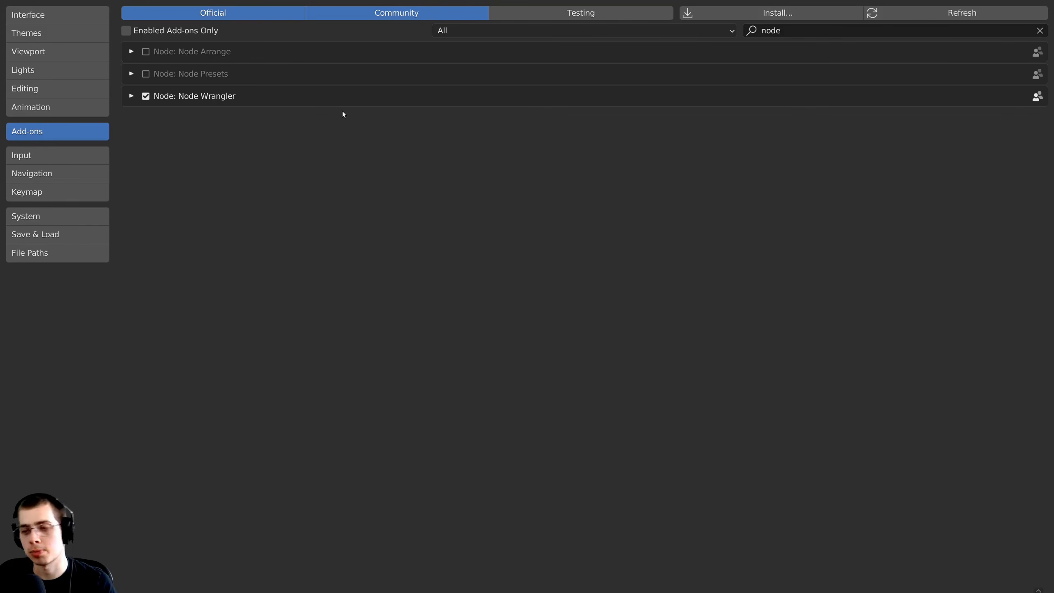
click(133, 97)
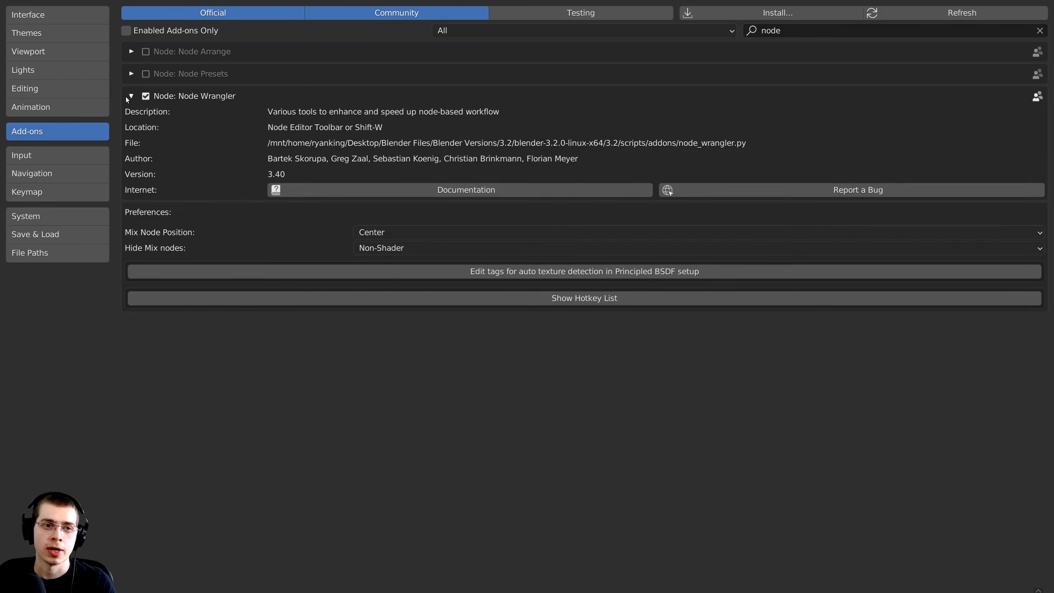
click(133, 97)
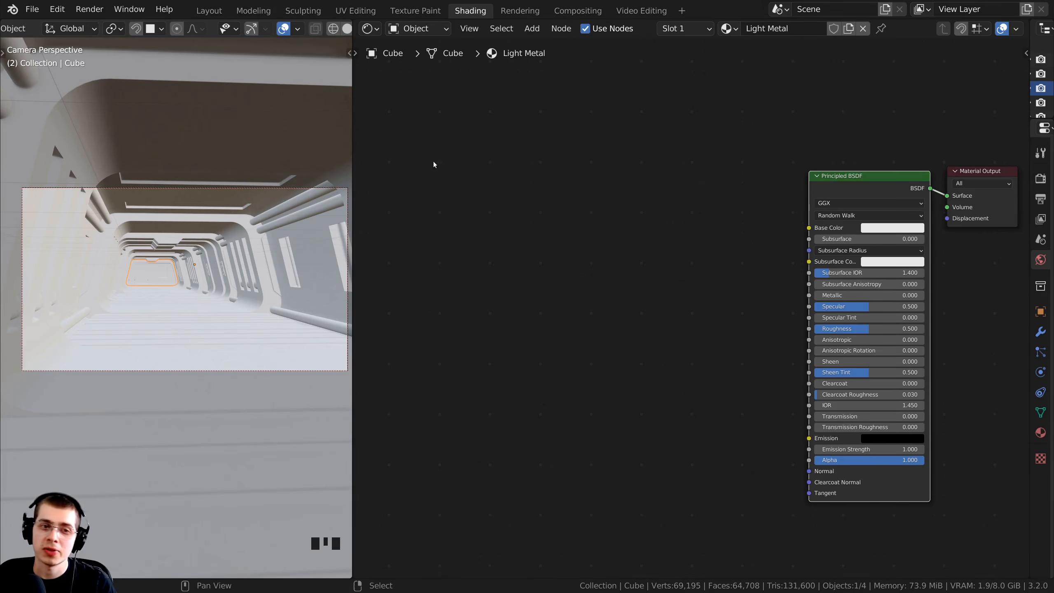
Step: Select the Principled BSDF node and space it farther from the Material Output node
middle_drag(772, 169, 764, 166)
click(853, 177)
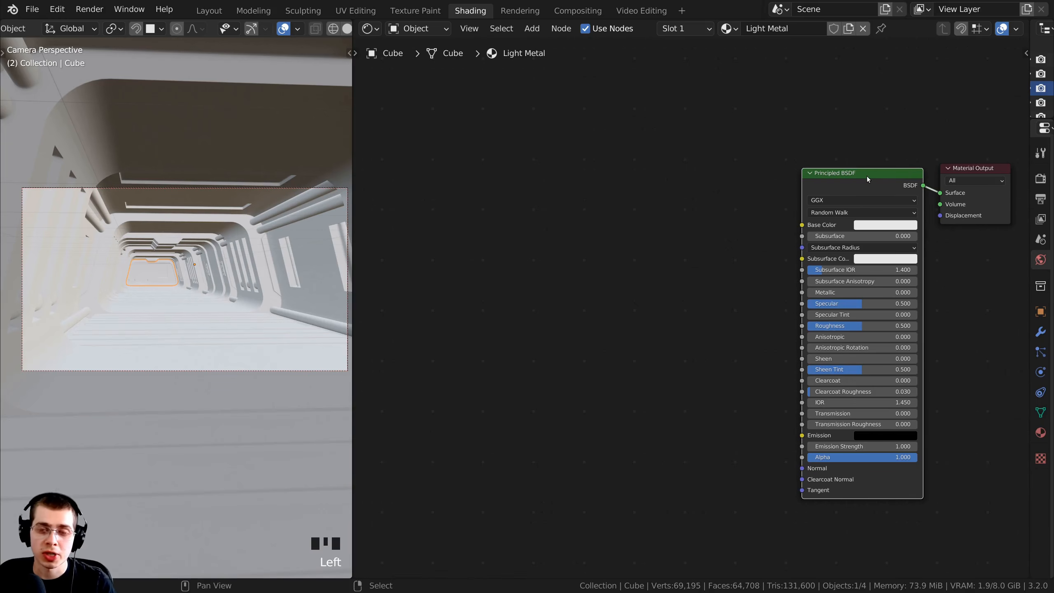
scroll(880, 251, up, 3)
middle_drag(916, 218, 884, 180)
scroll(894, 220, down, 1)
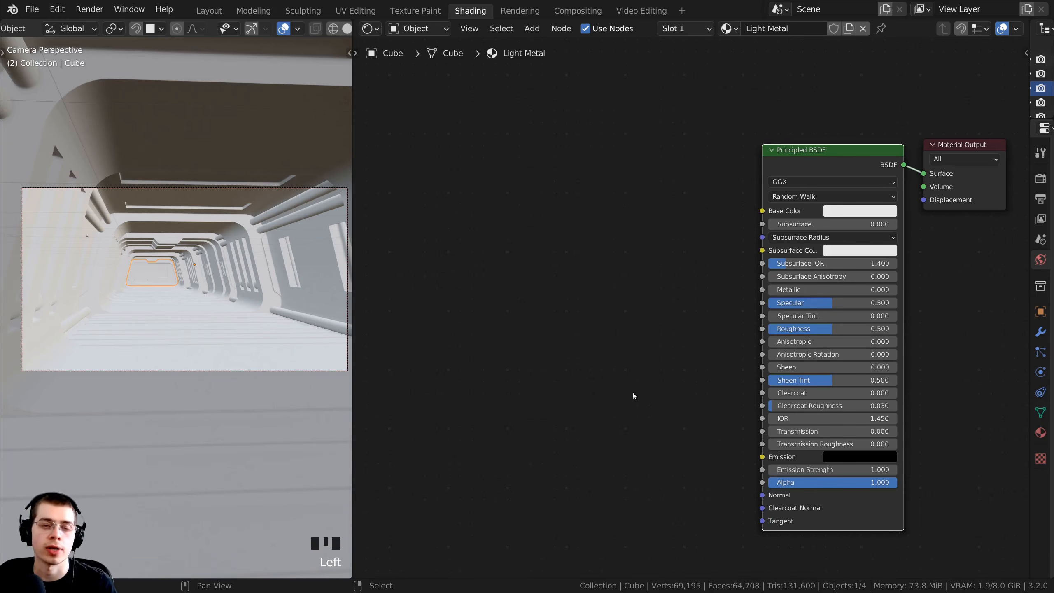
drag(802, 164, 819, 155)
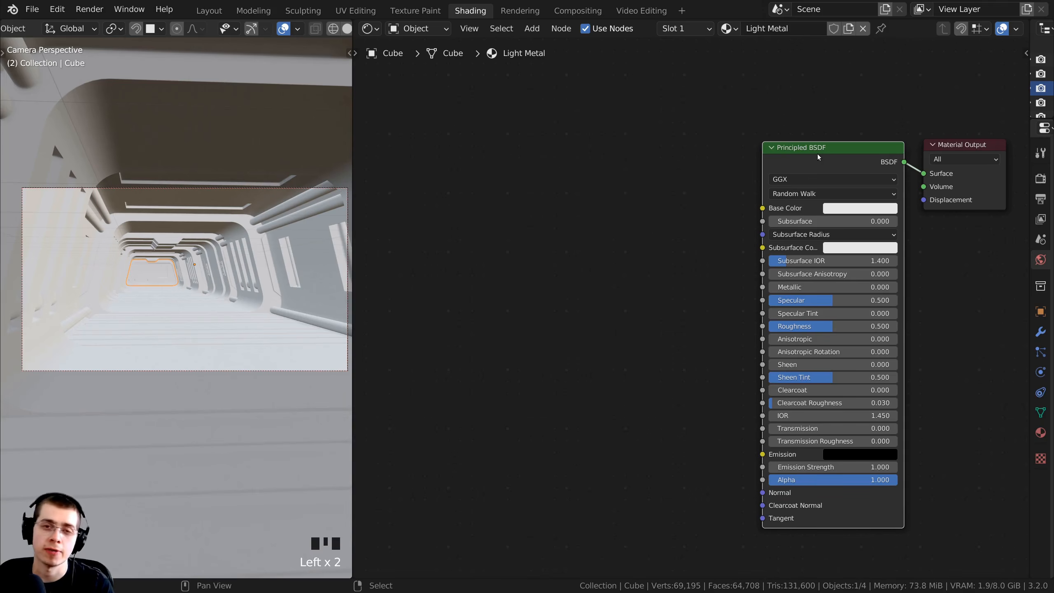
drag(810, 154, 792, 156)
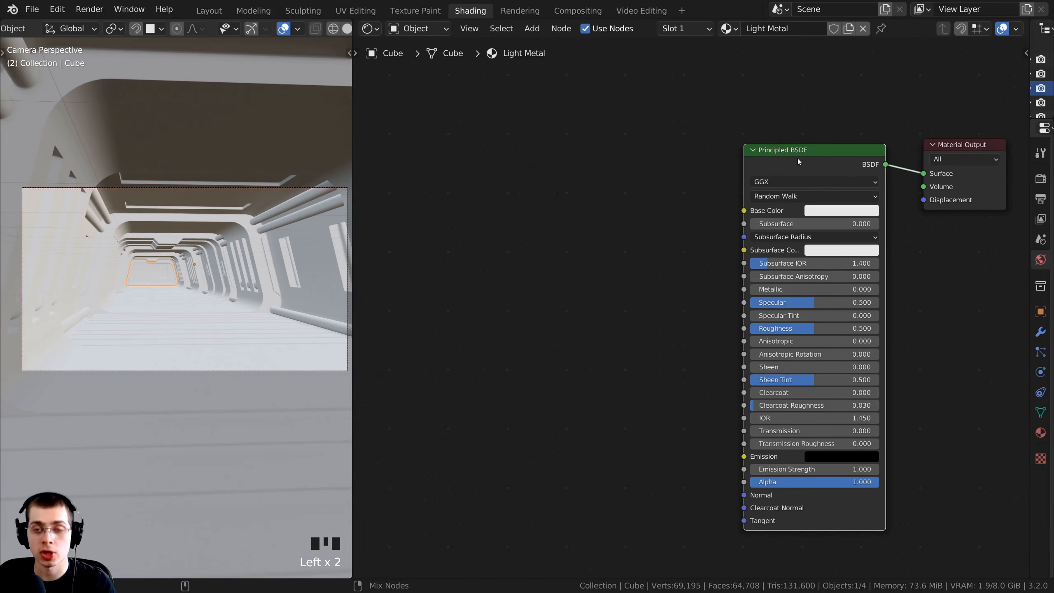
Step: Run Node Wrangler's Principled Texture Setup with the Color, NormalGL, Metalness and Roughness JPGs from the Metal011_4K-JPG folder
key(ctrl+shift+t)
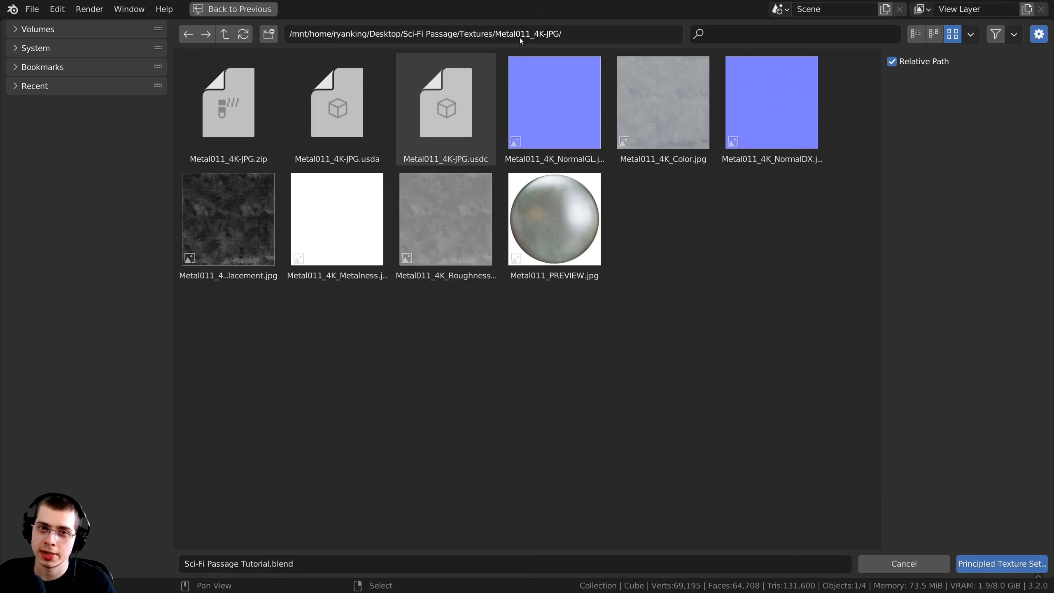
click(558, 36)
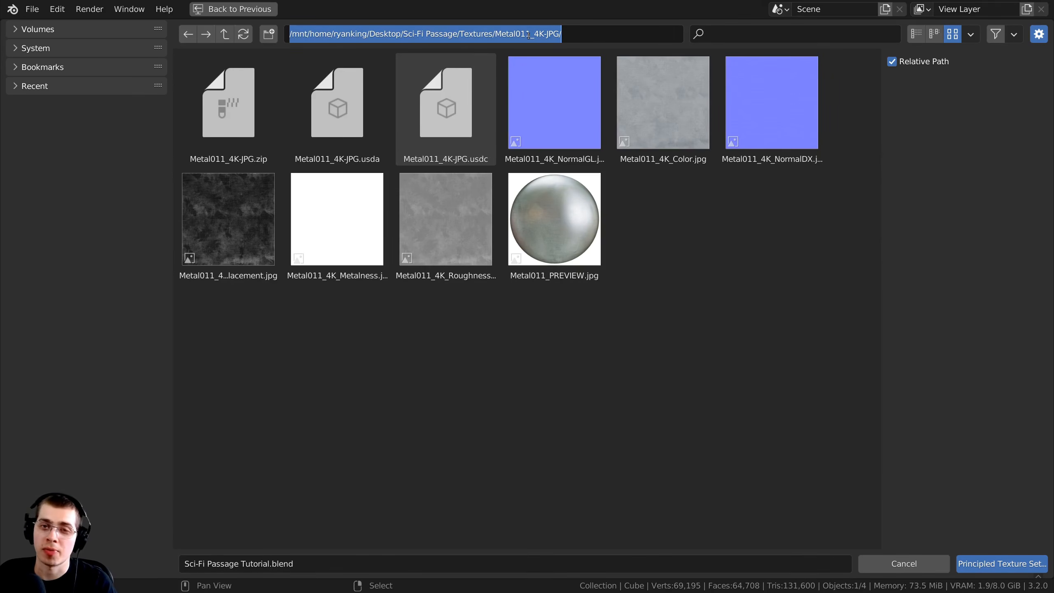
click(533, 34)
drag(534, 36, 562, 35)
click(625, 38)
click(700, 361)
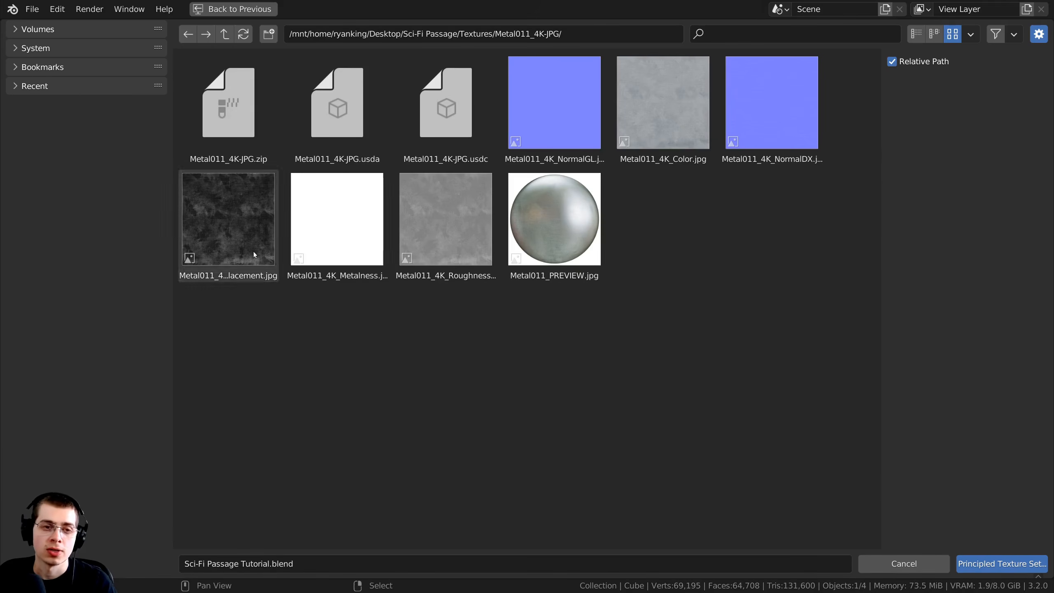
click(664, 97)
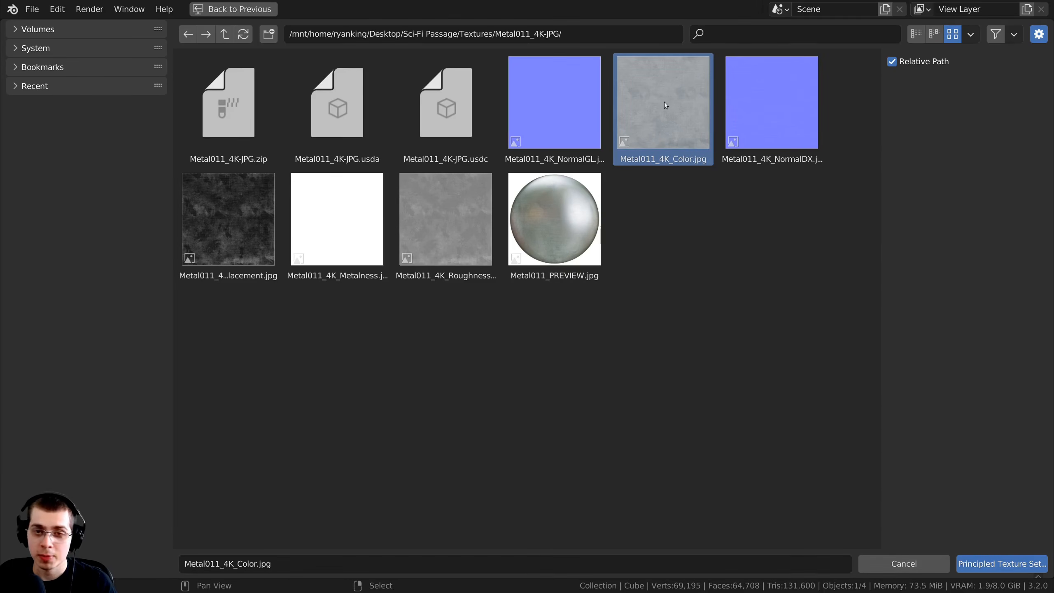
shift+click(573, 109)
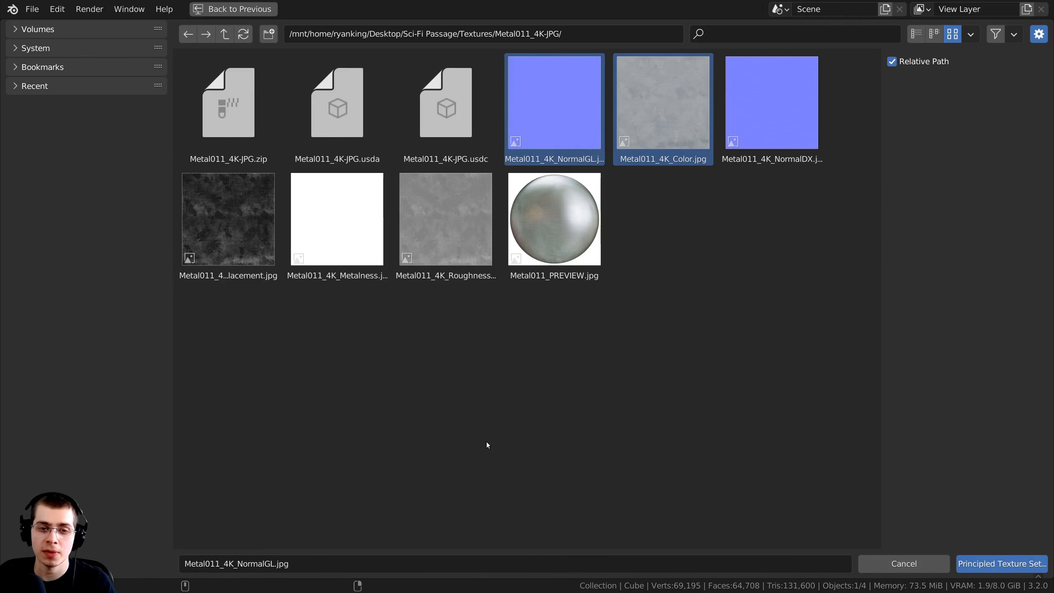
shift+click(340, 238)
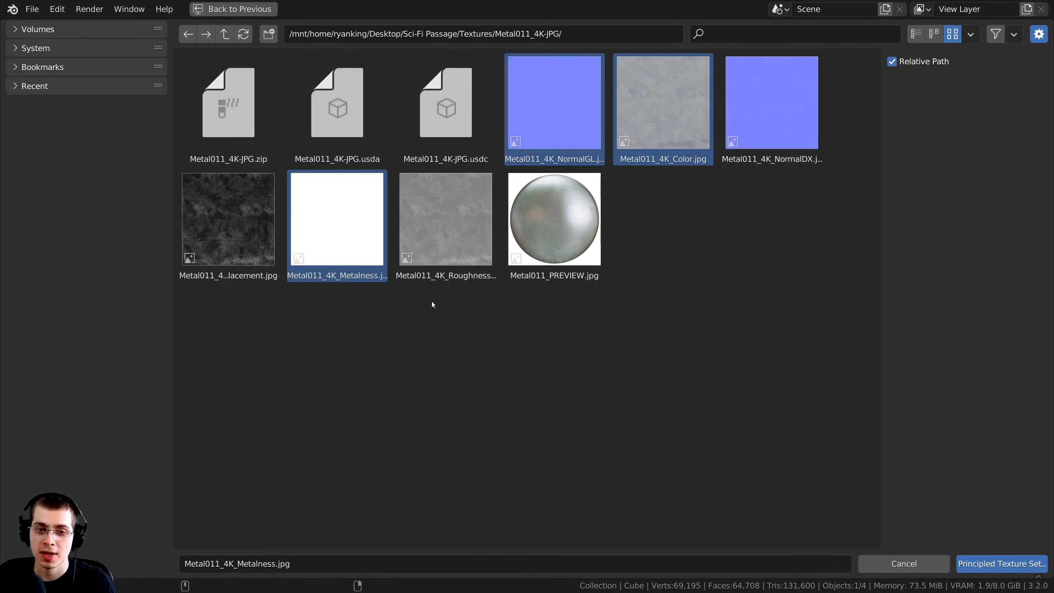
shift+click(443, 233)
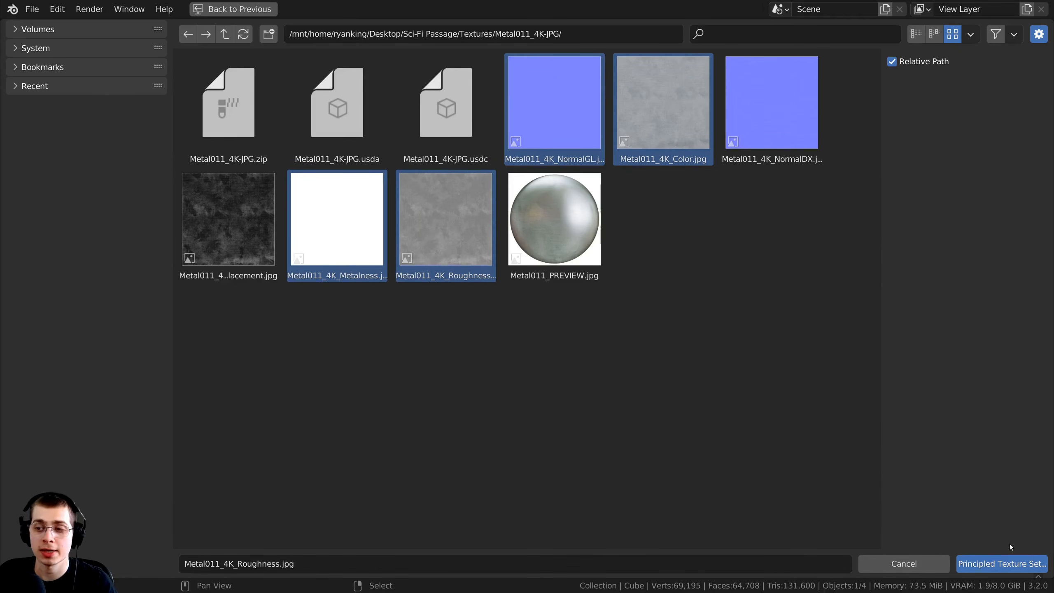
click(1006, 563)
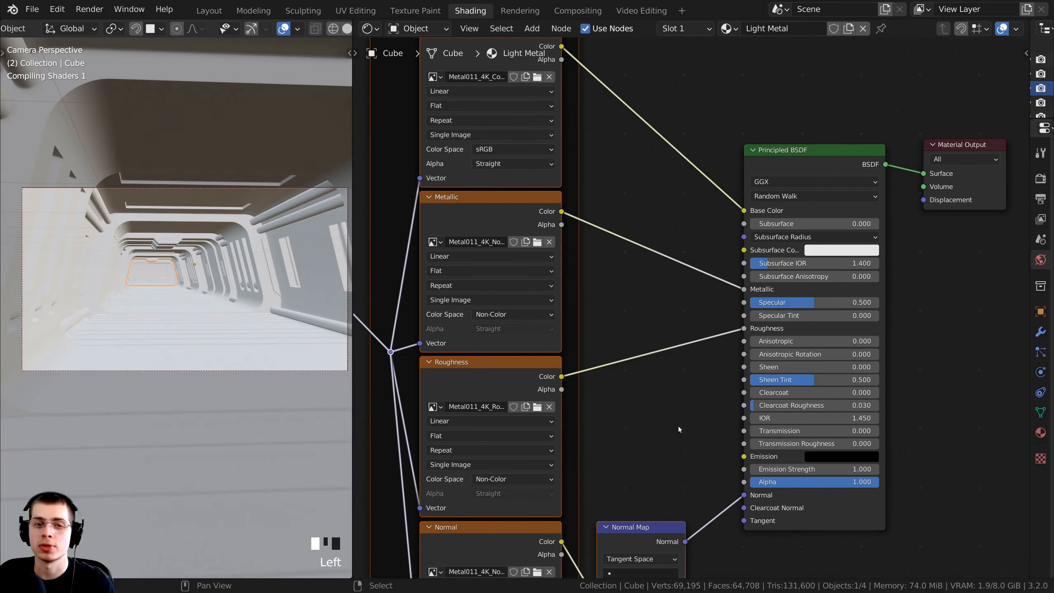
Step: Move the Textures frame with its image nodes a bit farther from the Principled BSDF node
scroll(679, 429, down, 6)
middle_drag(390, 187, 645, 172)
middle_drag(503, 205, 437, 216)
middle_drag(703, 198, 645, 253)
scroll(644, 253, up, 3)
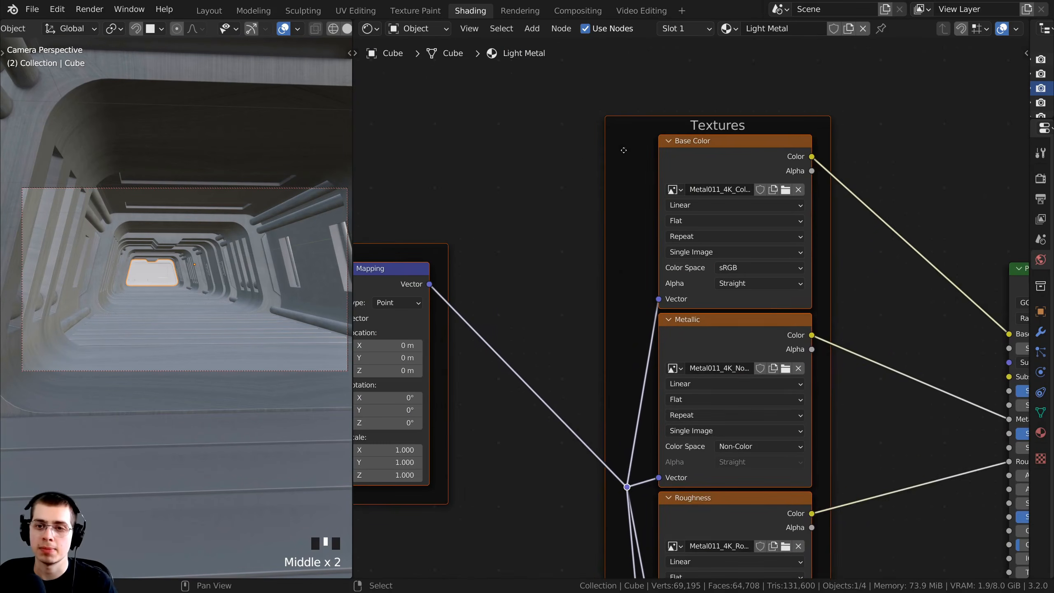
drag(648, 141, 614, 122)
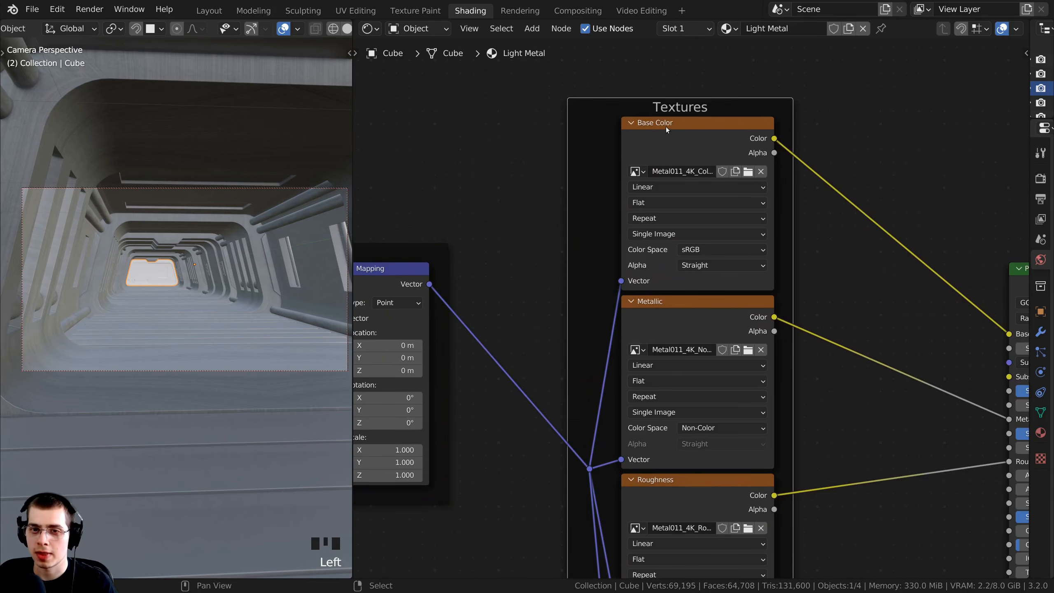
Step: Move the Normal Map node slightly between the Normal texture and the Principled BSDF node
middle_drag(619, 332, 574, 199)
scroll(601, 526, down, 1)
middle_drag(601, 526, 595, 438)
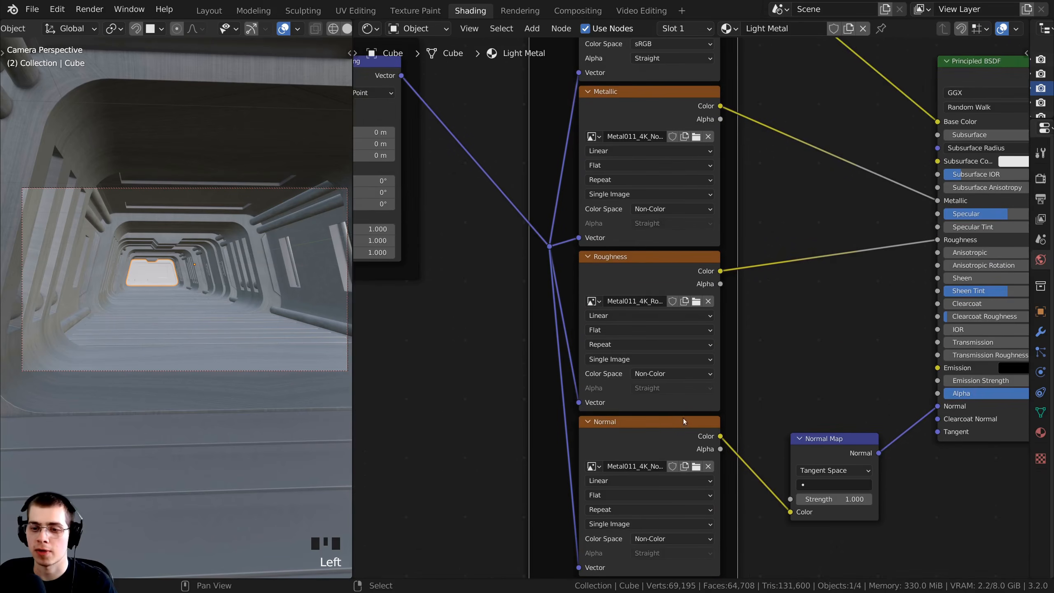
scroll(847, 446, down, 2)
middle_drag(846, 446, 653, 447)
drag(654, 447, 665, 426)
scroll(705, 311, down, 3)
middle_drag(551, 108, 614, 183)
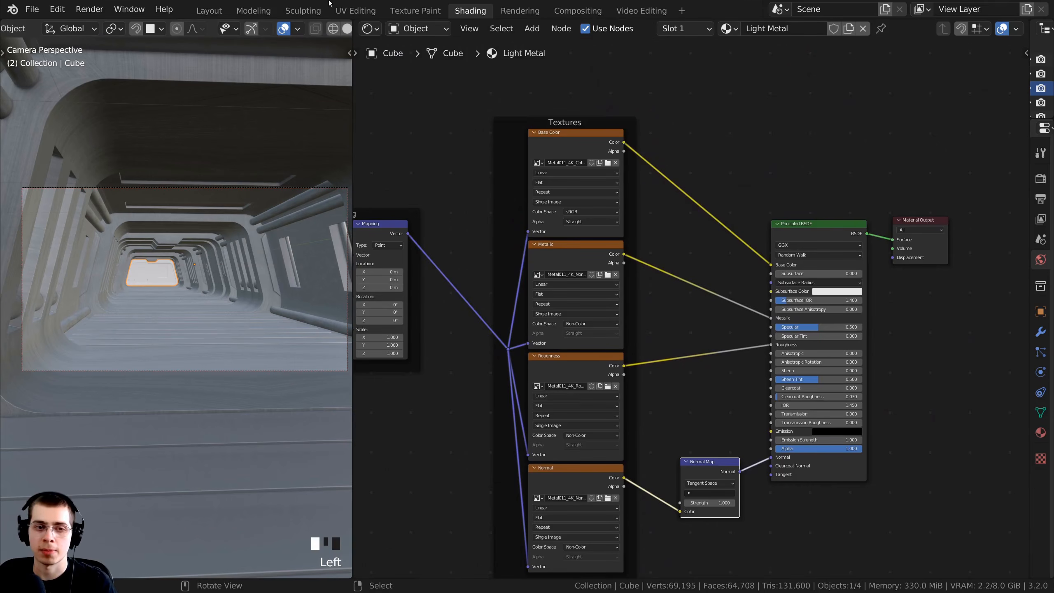
Step: Widen the 3D viewport and examine the metal texture on the corridor walls through the camera
shift+middle_drag(216, 307, 179, 308)
scroll(227, 255, up, 5)
middle_drag(227, 255, 291, 266)
key(KP_1)
key(KP_0)
drag(354, 214, 567, 211)
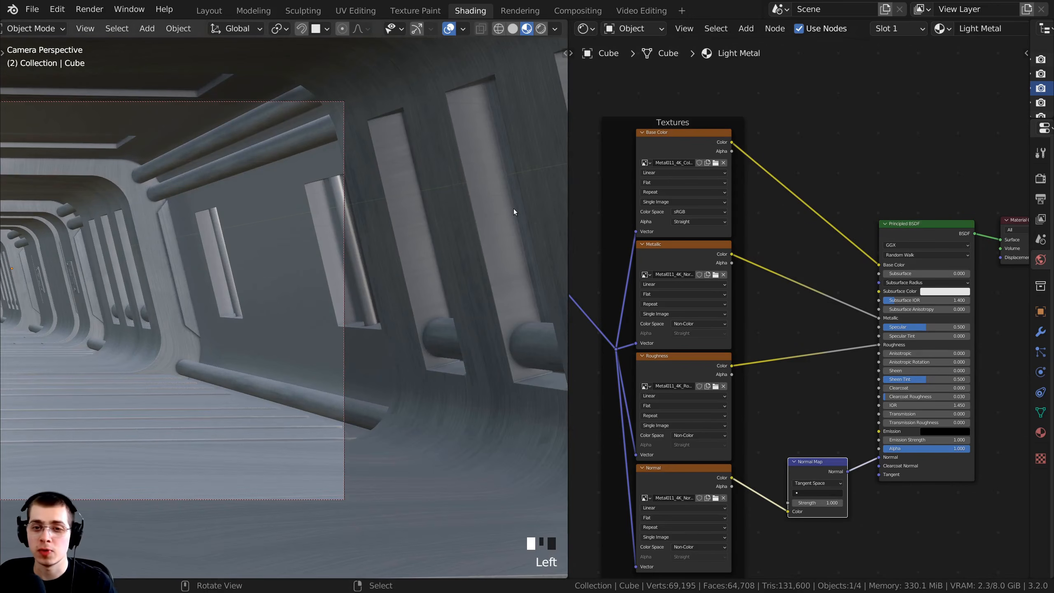
Step: Move the Mapping frame with its two nodes down, closer to level with the textures' shared vector connection point
shift+middle_drag(340, 328, 439, 301)
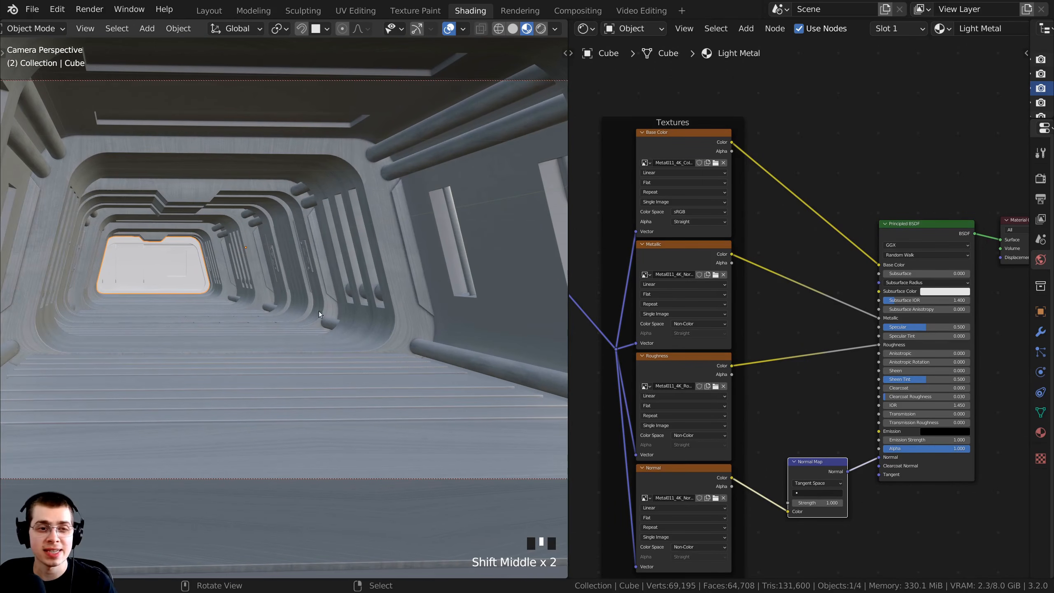
scroll(601, 295, down, 4)
middle_drag(601, 295, 791, 259)
scroll(780, 269, up, 1)
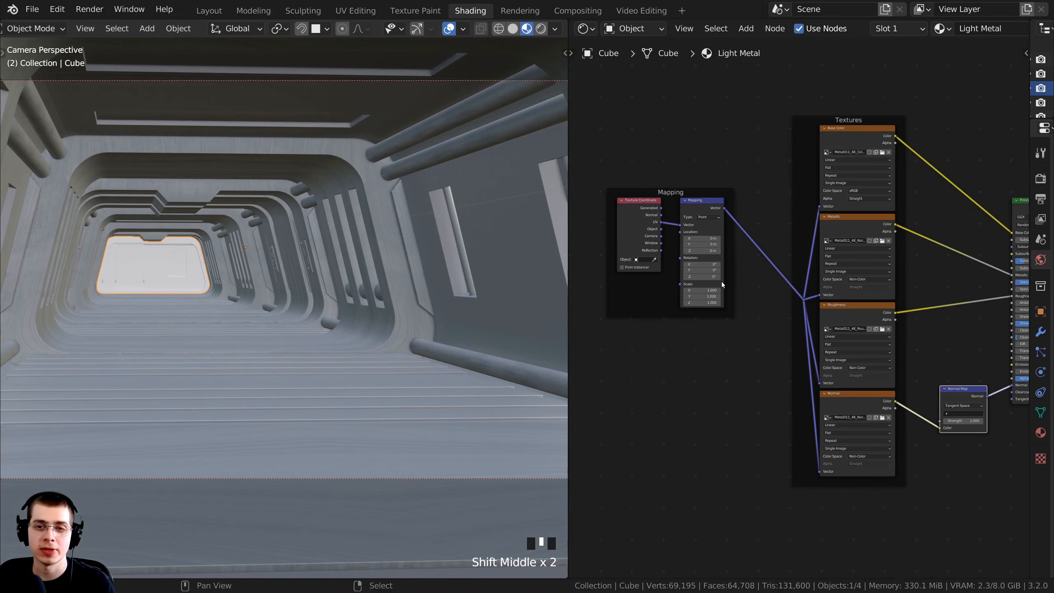
scroll(417, 175, down, 2)
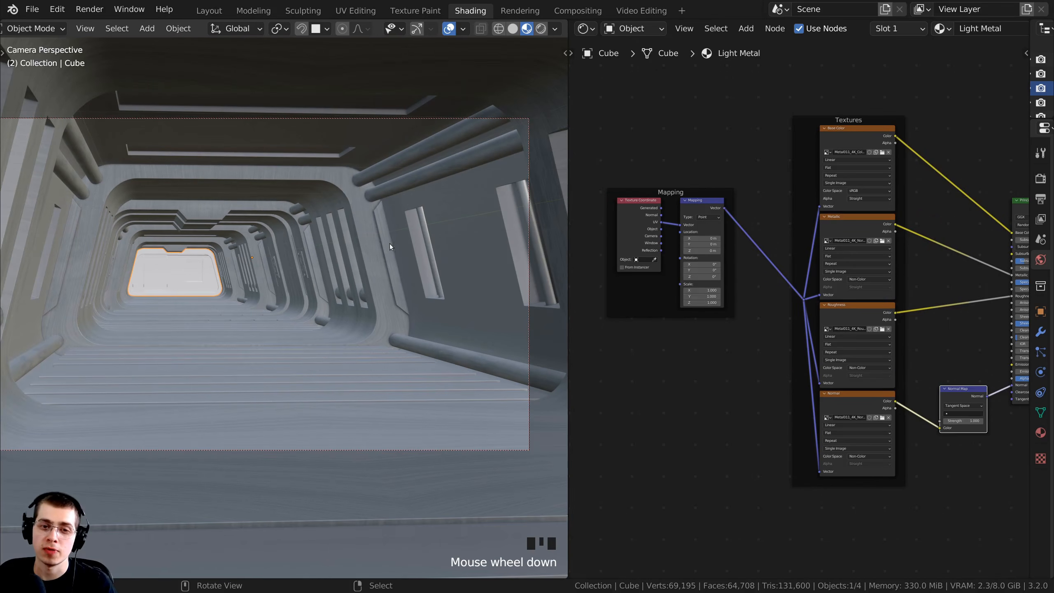
drag(634, 315, 663, 398)
scroll(785, 276, up, 3)
drag(785, 260, 797, 260)
Step: Link the Texture Coordinate node's Object output to the Mapping node's Vector input in place of UV
middle_drag(784, 300, 735, 269)
scroll(639, 245, up, 5)
middle_drag(639, 250, 663, 248)
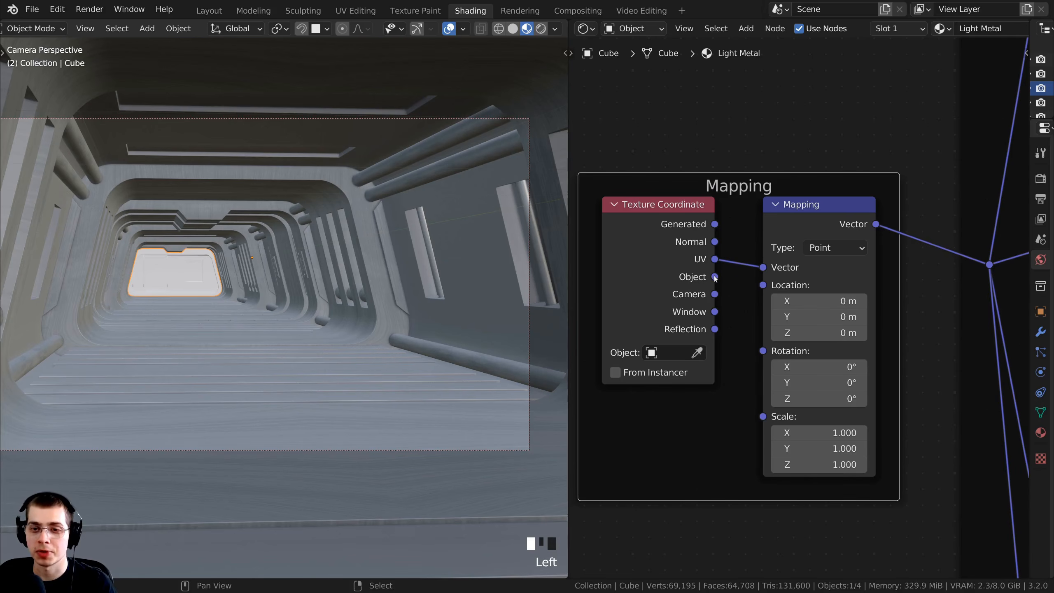
drag(714, 277, 762, 267)
Step: Examine how the object-mapped metal texture lies on the corridor's floor, walls, windows and pipes
shift+middle_drag(387, 386, 396, 234)
scroll(279, 418, up, 4)
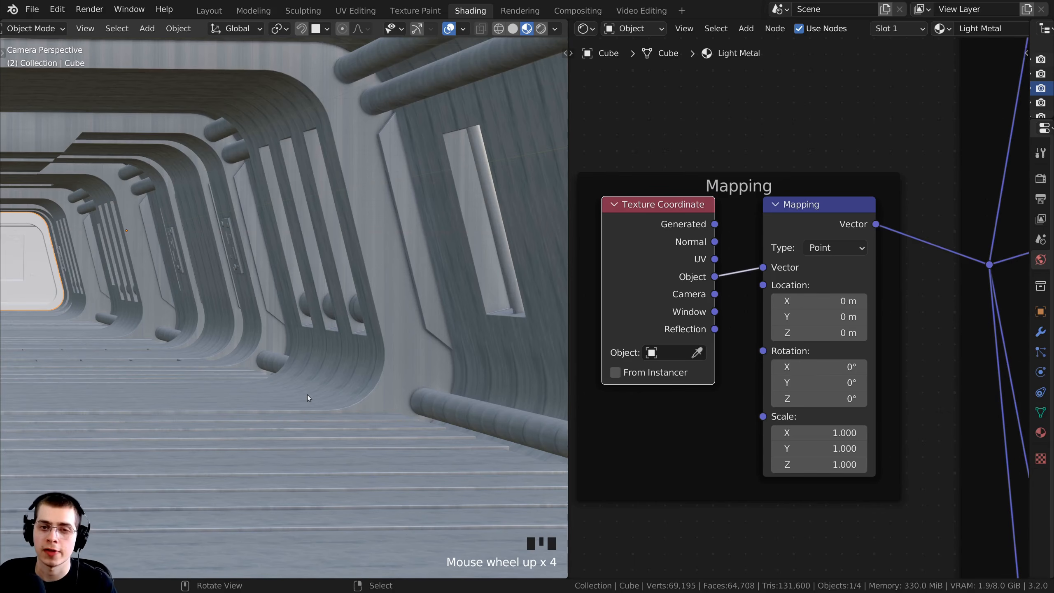
scroll(395, 185, down, 2)
shift+middle_drag(394, 184, 396, 120)
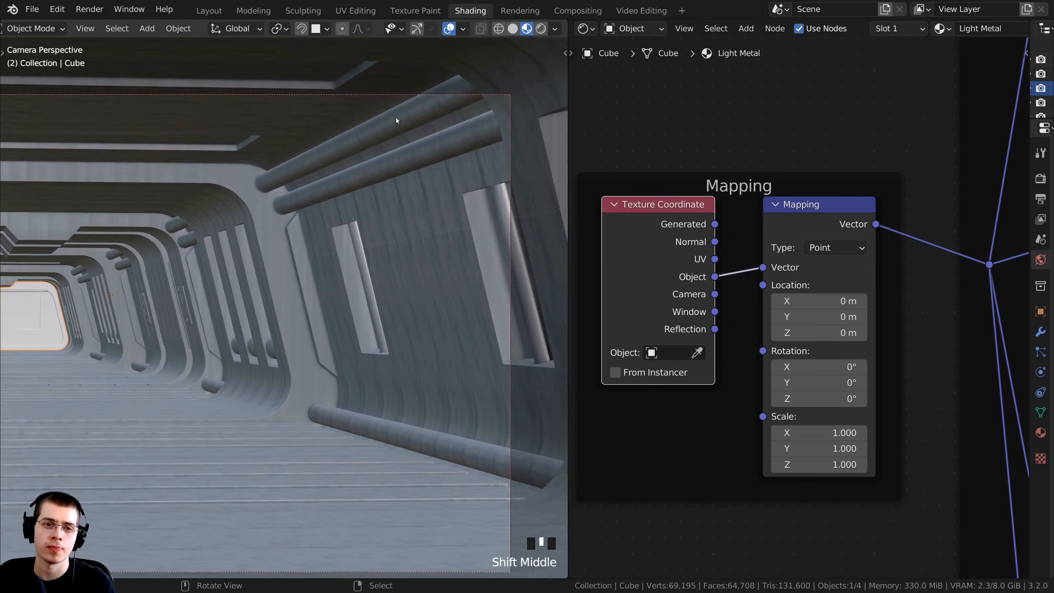
scroll(353, 210, up, 2)
shift+middle_drag(341, 160, 227, 116)
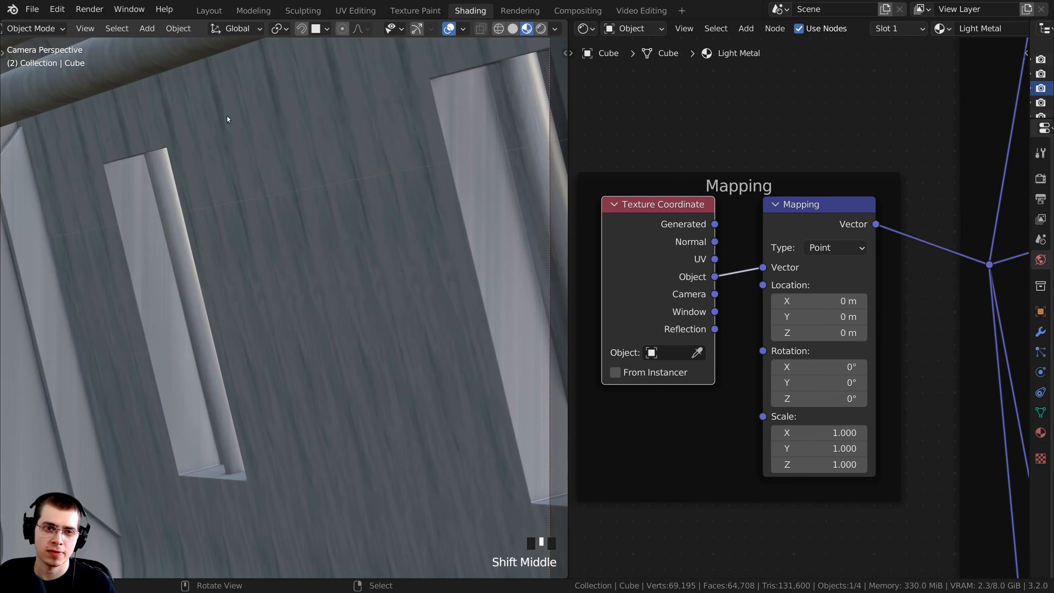
scroll(720, 239, down, 5)
middle_drag(922, 89, 856, 89)
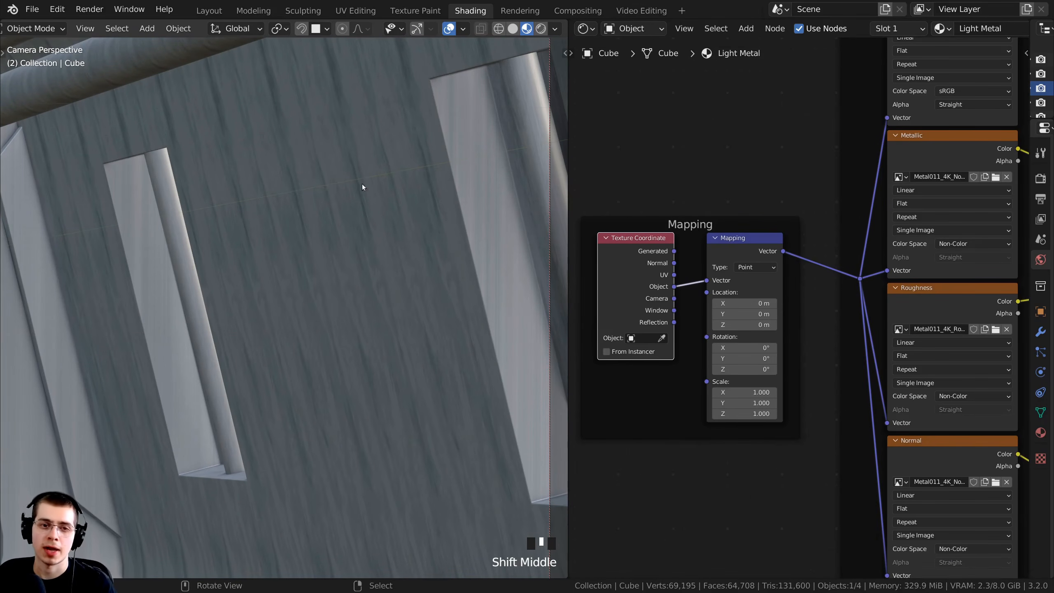
shift+middle_drag(256, 231, 286, 247)
shift+middle_drag(243, 217, 220, 241)
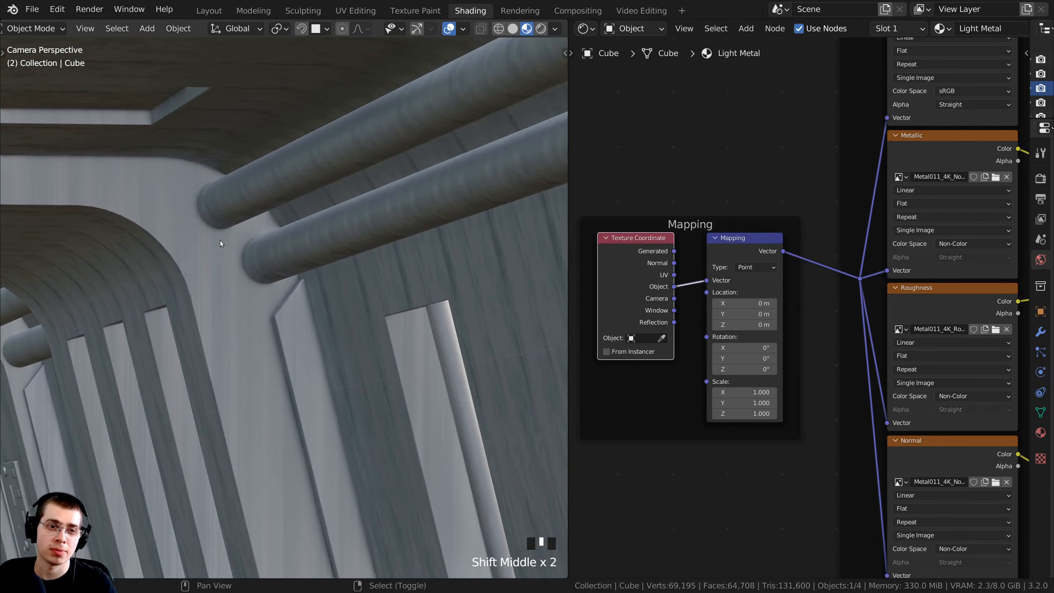
scroll(215, 120, up, 3)
scroll(351, 297, down, 4)
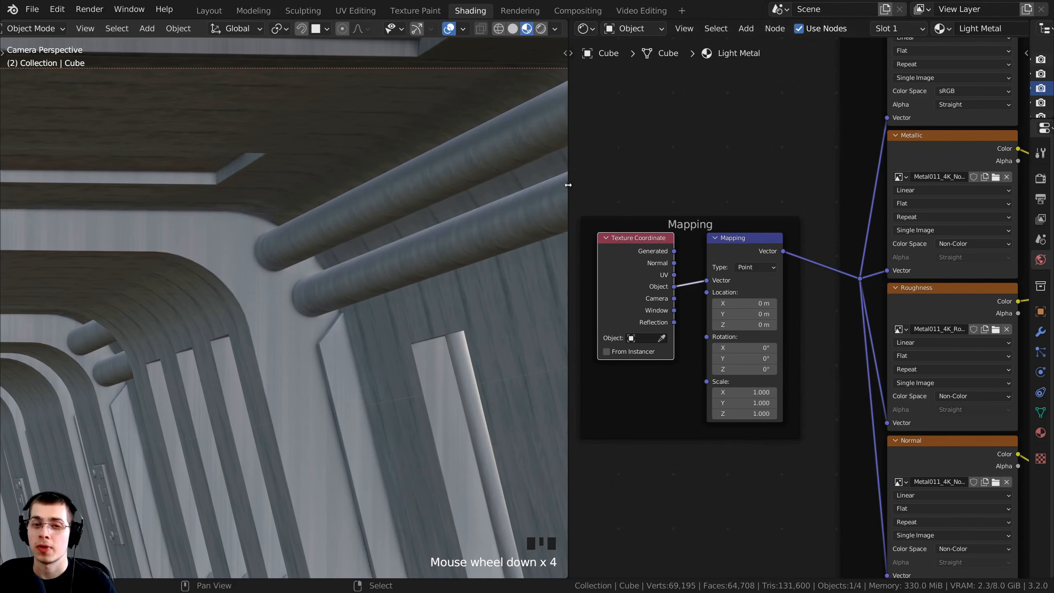
Step: Widen the node editor by narrowing the 3D viewport, and shift the Mapping frame slightly away from the Textures frame
drag(568, 249, 428, 249)
shift+middle_drag(362, 247, 242, 131)
shift+middle_drag(191, 270, 236, 241)
scroll(626, 287, down, 3)
click(610, 252)
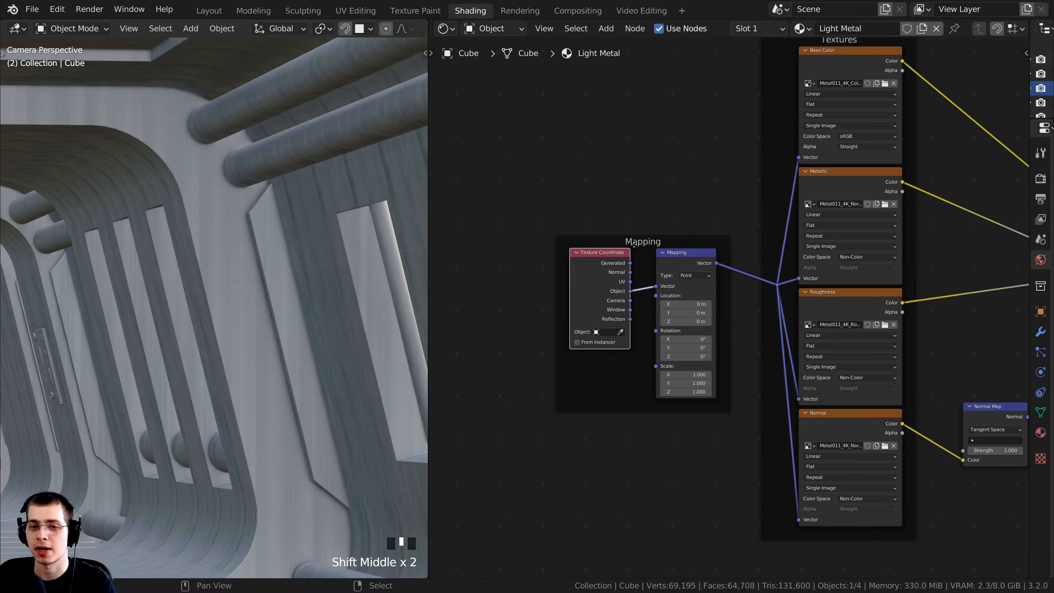
drag(625, 238, 612, 240)
Step: Set the Base Color image texture's projection to Box and move its node up to leave space above Metallic
middle_drag(612, 240, 618, 211)
scroll(614, 240, up, 3)
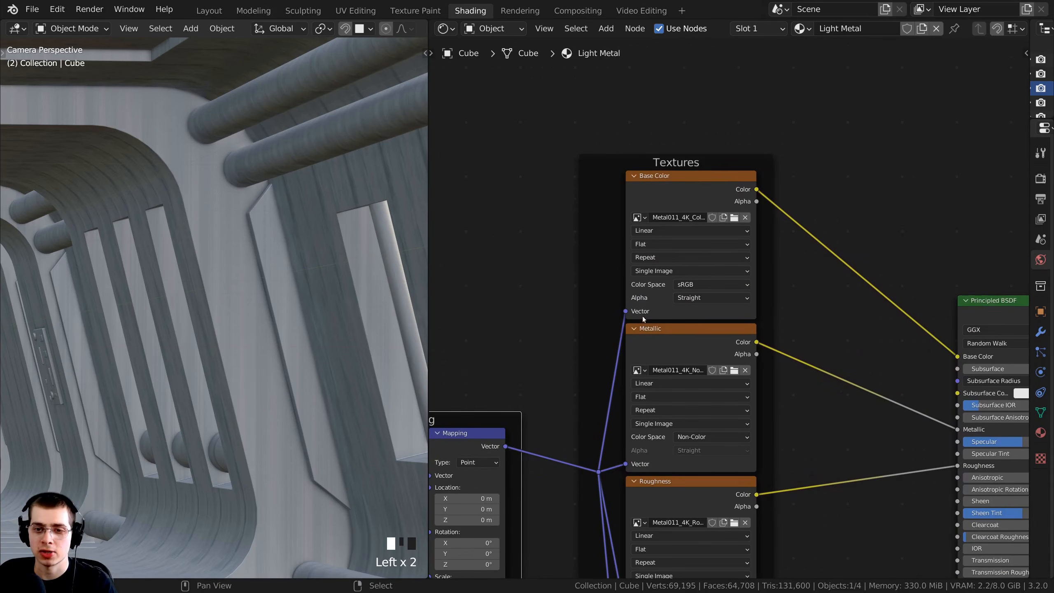
middle_drag(643, 316, 612, 267)
scroll(614, 243, up, 2)
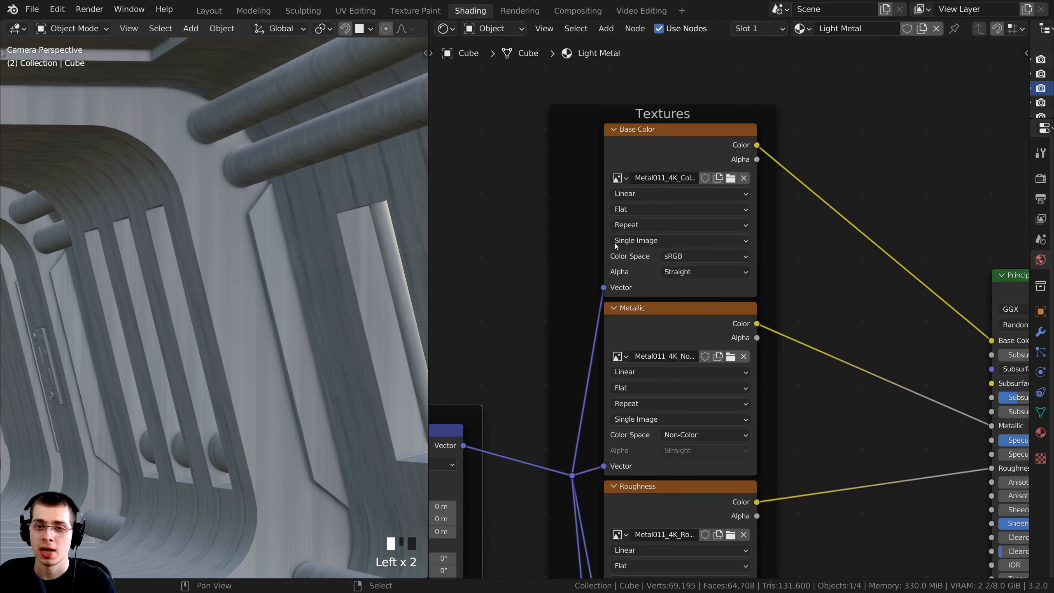
click(631, 210)
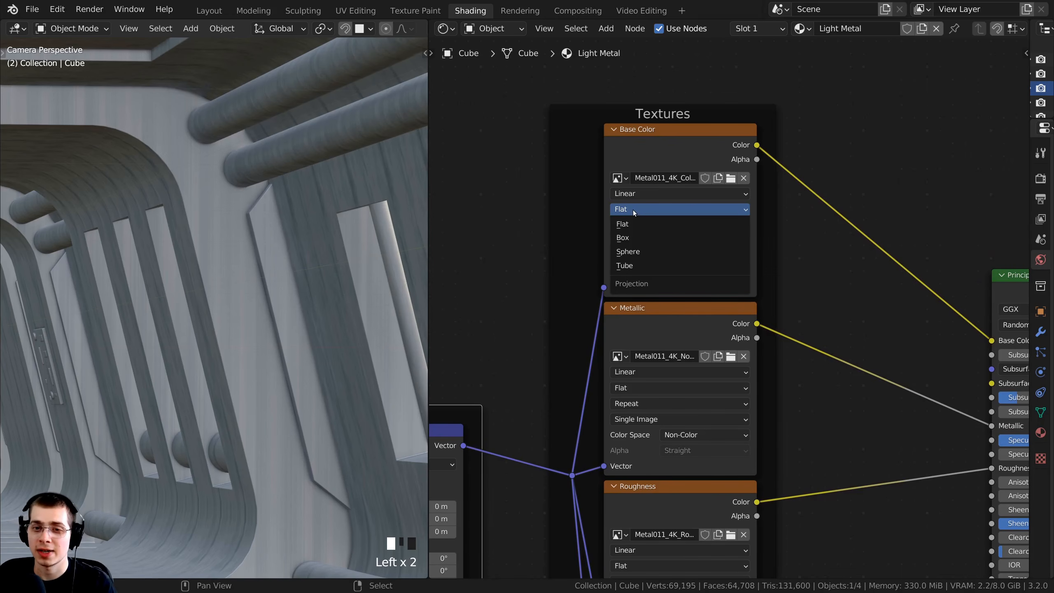
click(631, 238)
drag(646, 139, 644, 78)
Step: Change the Metallic image texture's projection to Box and shift its node slightly up from the Roughness node
middle_drag(669, 319, 662, 238)
scroll(662, 240, up, 1)
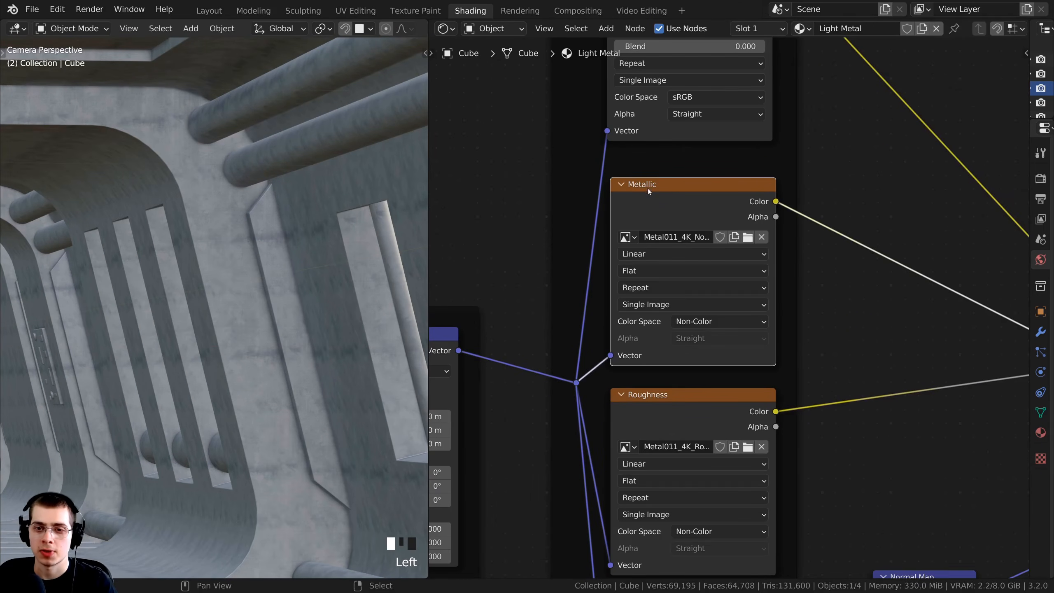
click(638, 272)
click(643, 303)
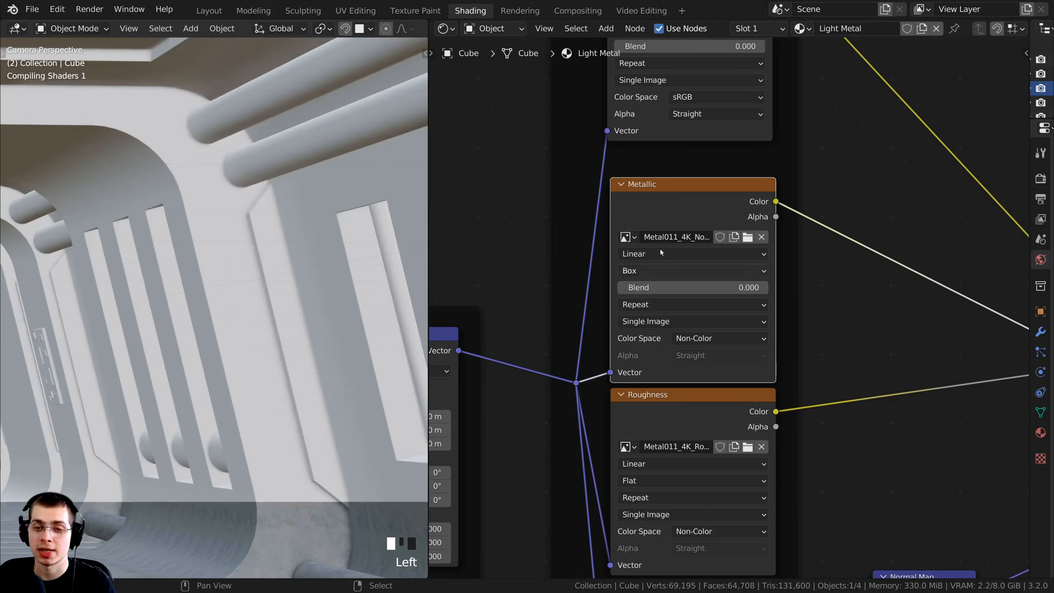
drag(678, 189, 682, 180)
Step: Switch the Roughness image texture's projection from Flat to Box and nudge the node slightly up
middle_drag(649, 480, 641, 344)
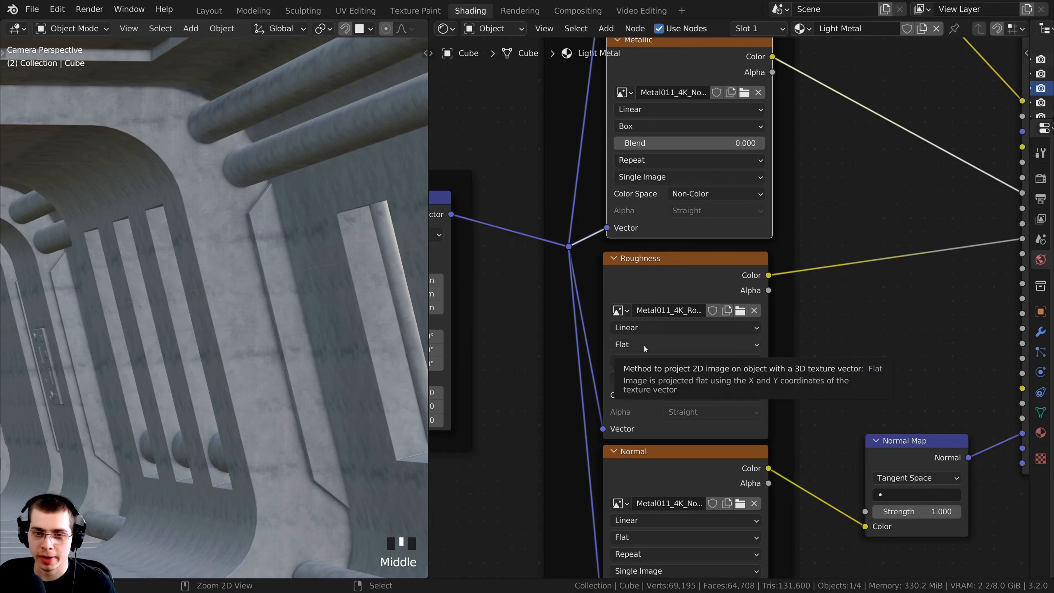
ctrl+scroll(644, 346, down, 1)
drag(641, 258, 641, 254)
Step: Move the Normal image texture node just below Roughness and set its projection to Box
middle_drag(651, 436, 638, 271)
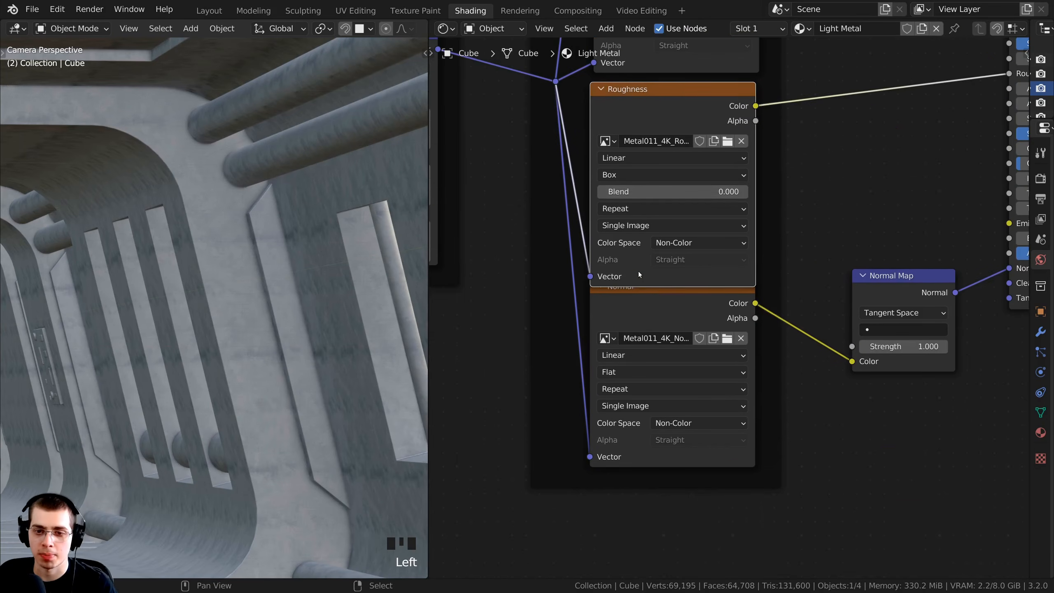
drag(641, 314, 640, 327)
click(626, 385)
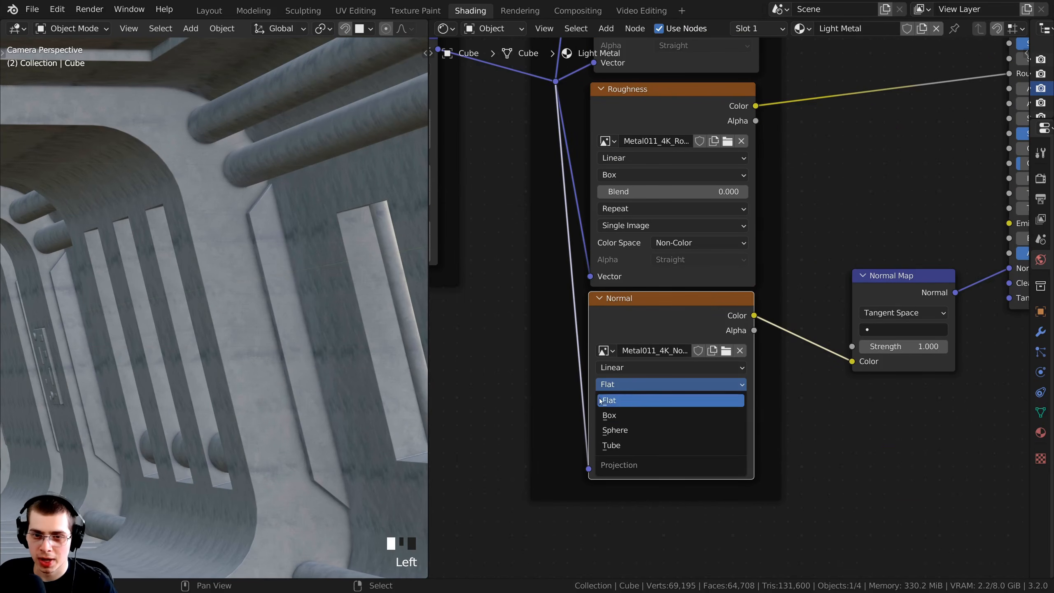
click(636, 416)
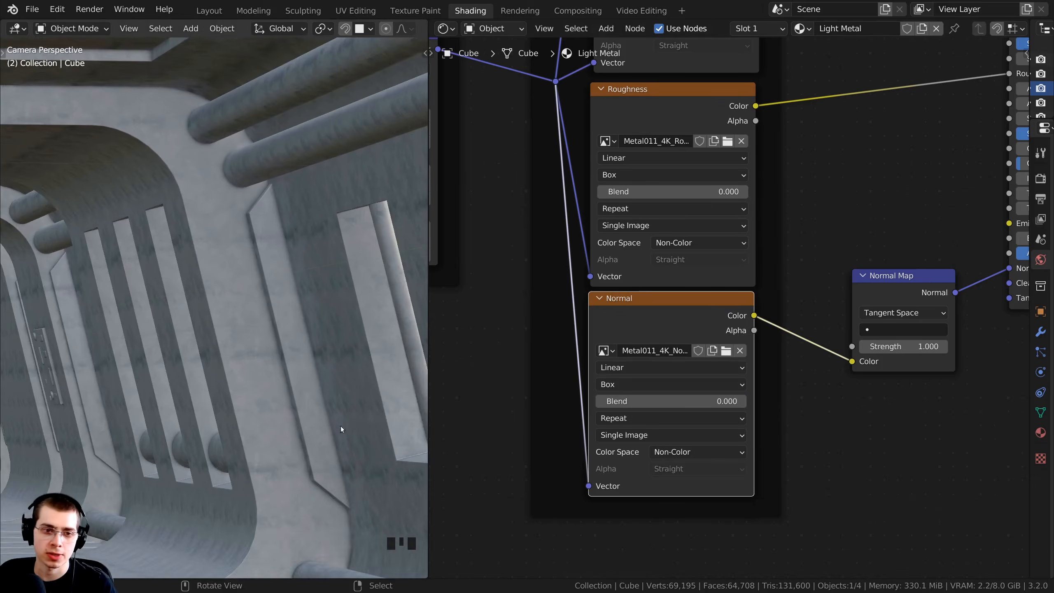
Step: Examine the box-projected metal texture on the corridor walls and floor panels up close
scroll(304, 398, up, 1)
shift+middle_drag(305, 398, 232, 214)
scroll(223, 223, up, 2)
scroll(222, 226, up, 2)
scroll(250, 245, up, 2)
scroll(231, 291, up, 2)
scroll(222, 160, up, 2)
shift+middle_drag(195, 503, 205, 398)
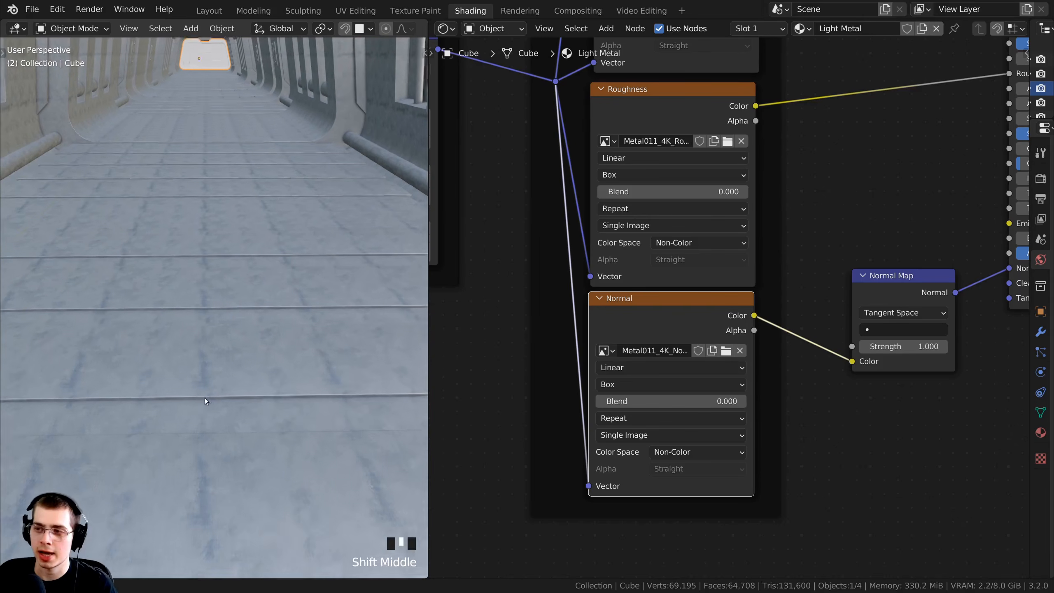
scroll(198, 410, up, 2)
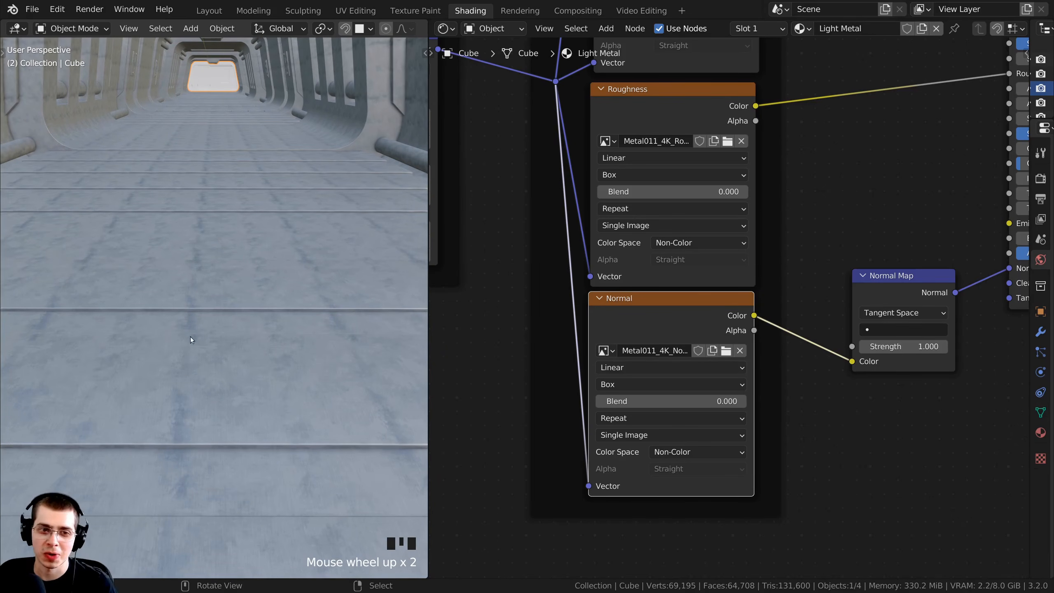
Step: Set the Base Color image texture's box projection Blend to 0.2
scroll(643, 376, down, 3)
middle_drag(643, 375, 690, 367)
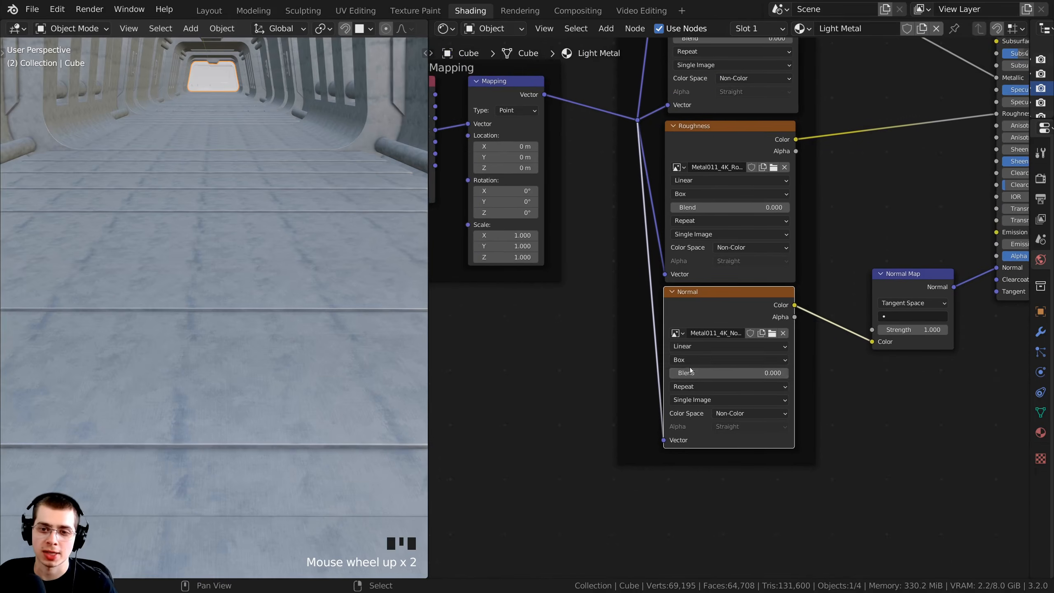
scroll(690, 367, up, 1)
middle_drag(659, 272, 660, 326)
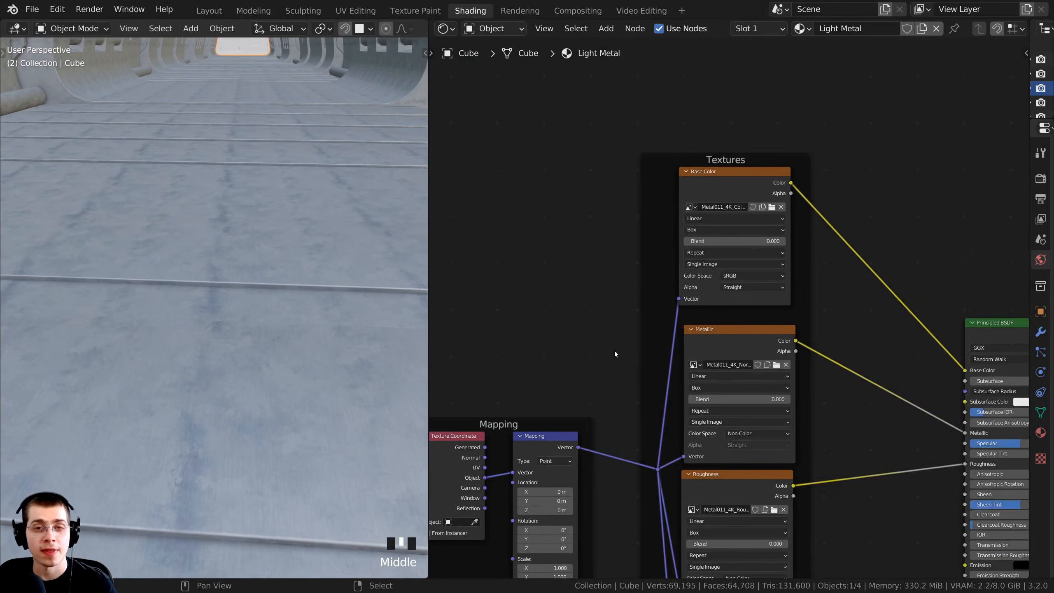
middle_drag(683, 227, 610, 210)
scroll(614, 215, up, 3)
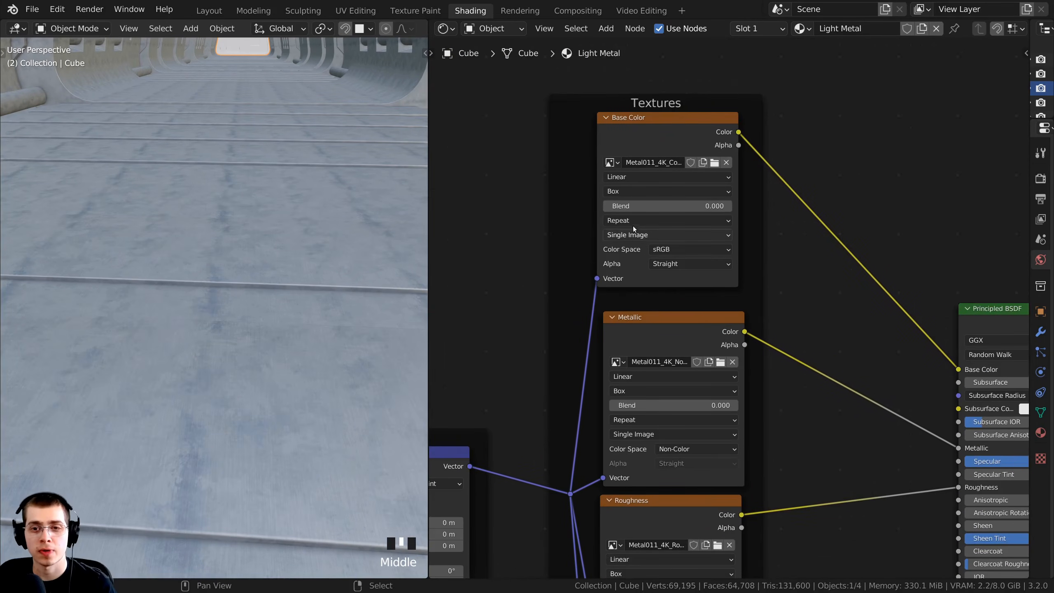
drag(654, 102, 658, 105)
click(657, 122)
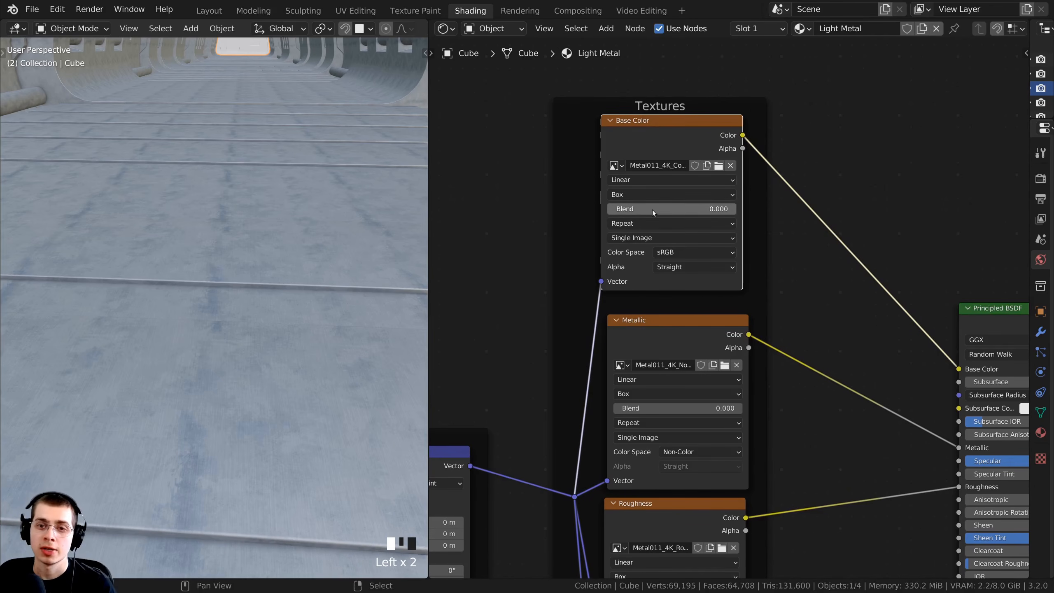
click(652, 209)
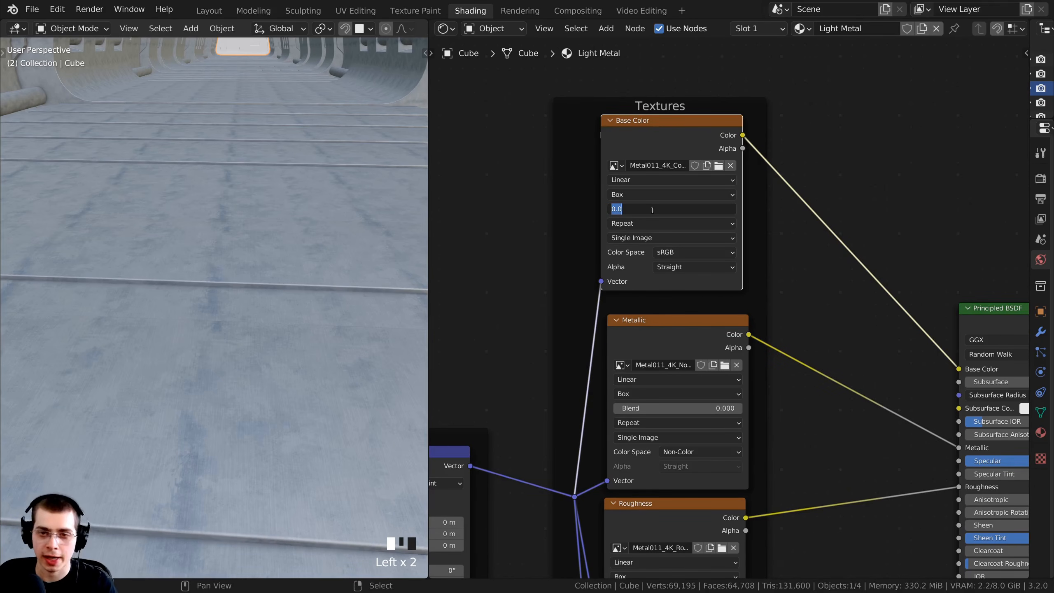
key(Return)
Step: Set the Metallic image texture's Blend value to 0.2
middle_drag(684, 403, 660, 289)
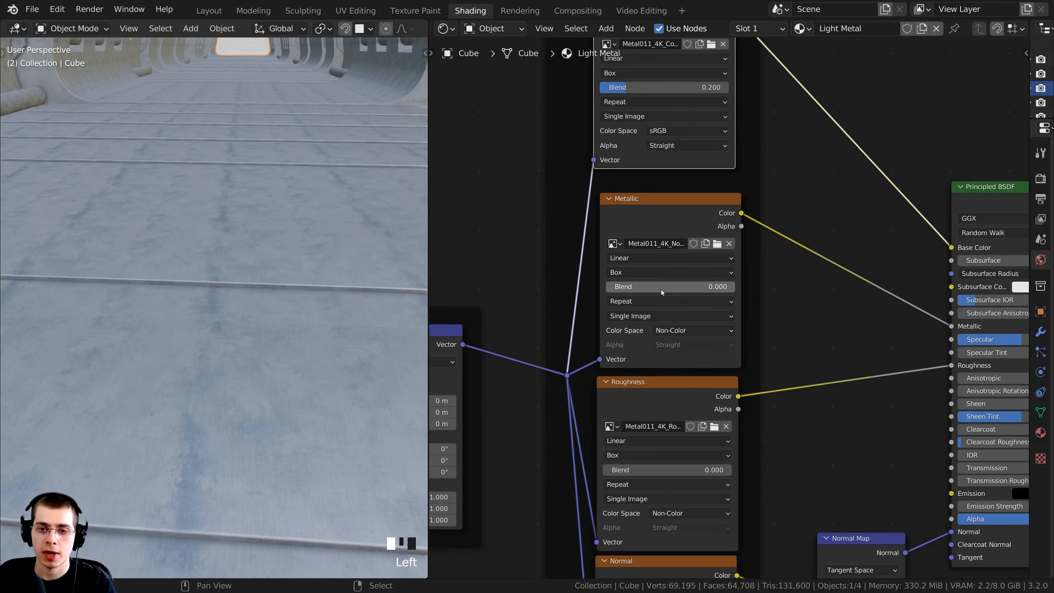
click(659, 287)
text(0.2)
key(Return)
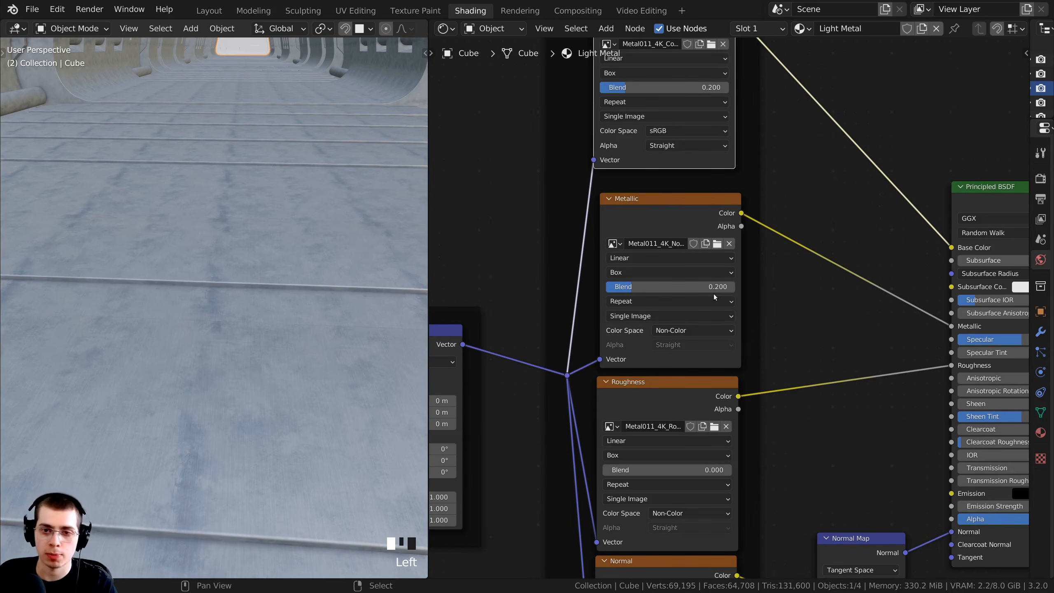
Step: Set the Roughness image texture's Blend value to 0.2
middle_drag(711, 306, 719, 156)
click(664, 319)
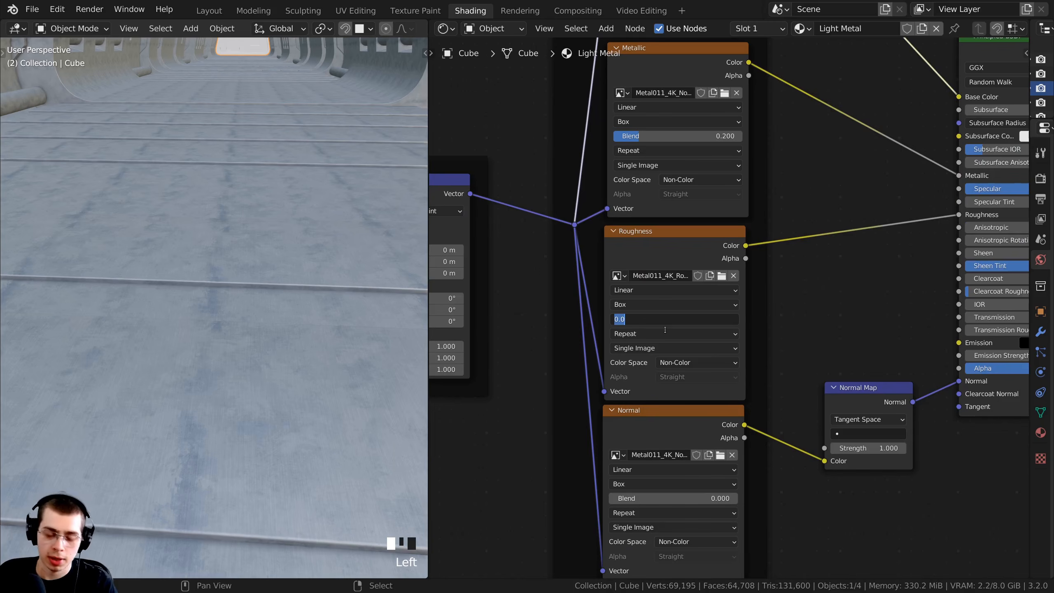
key(Return)
Step: Set the Normal image texture's Blend value to 0.2
middle_drag(522, 451, 534, 352)
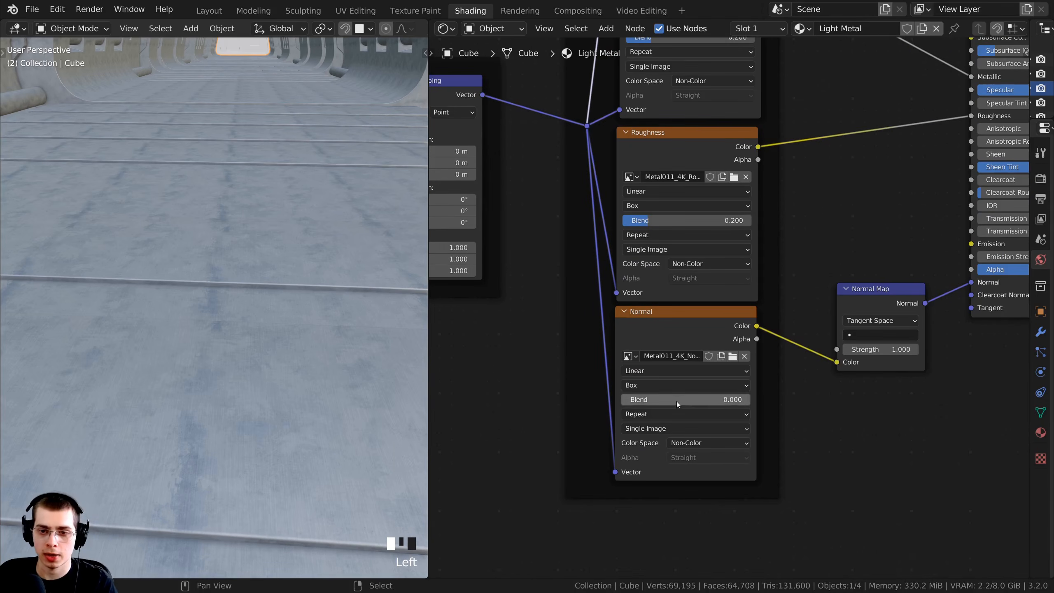
click(682, 400)
text(0.2)
key(Return)
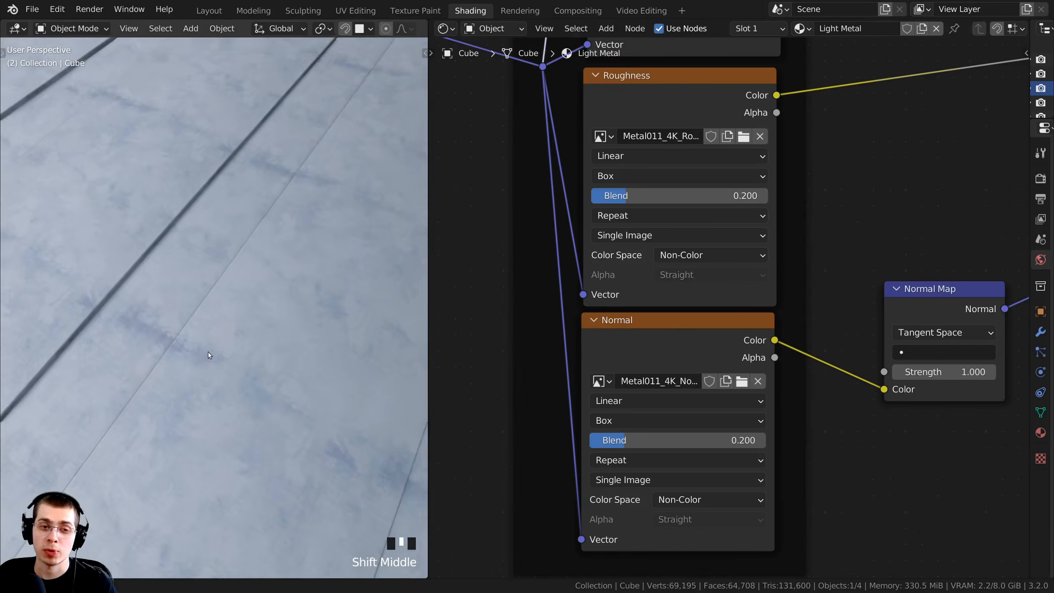
Step: Inspect the blended metal texture across the floor panels and along the base of the wall
middle_drag(207, 352, 283, 326)
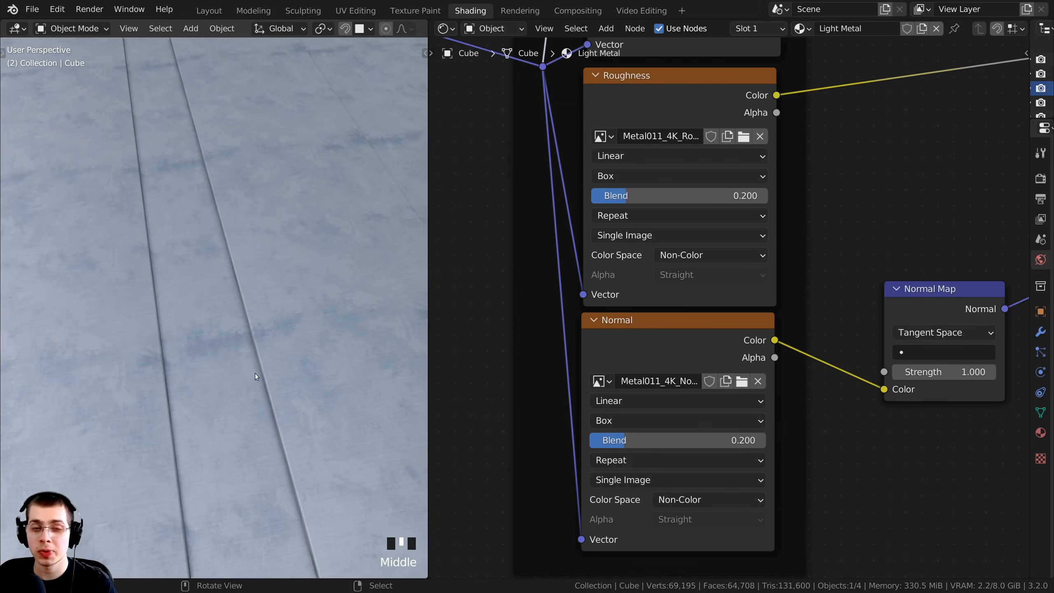
scroll(259, 285, up, 2)
scroll(218, 300, down, 3)
middle_drag(218, 300, 273, 410)
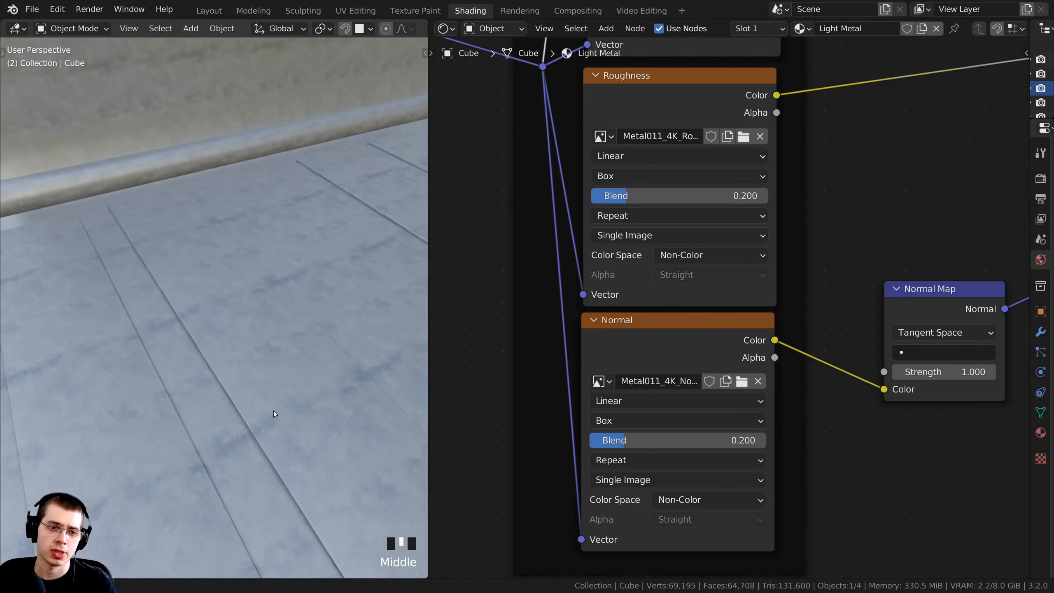
scroll(155, 184, down, 2)
middle_drag(155, 184, 250, 331)
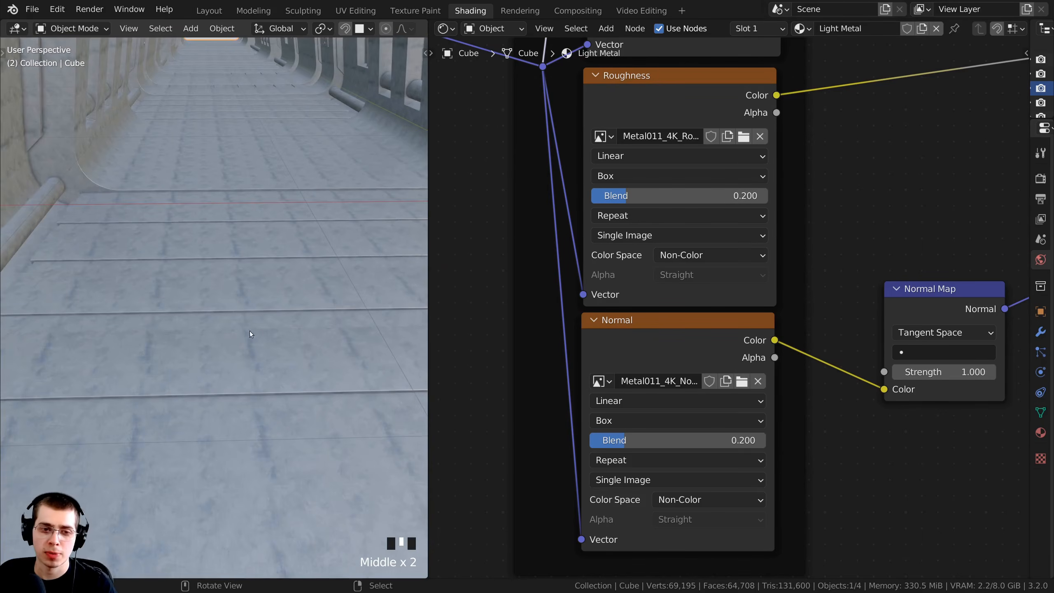
Step: Set the Mapping node's Z rotation to 45° for the Light Metal textures
scroll(747, 297, down, 7)
middle_drag(433, 209, 613, 265)
scroll(614, 266, up, 5)
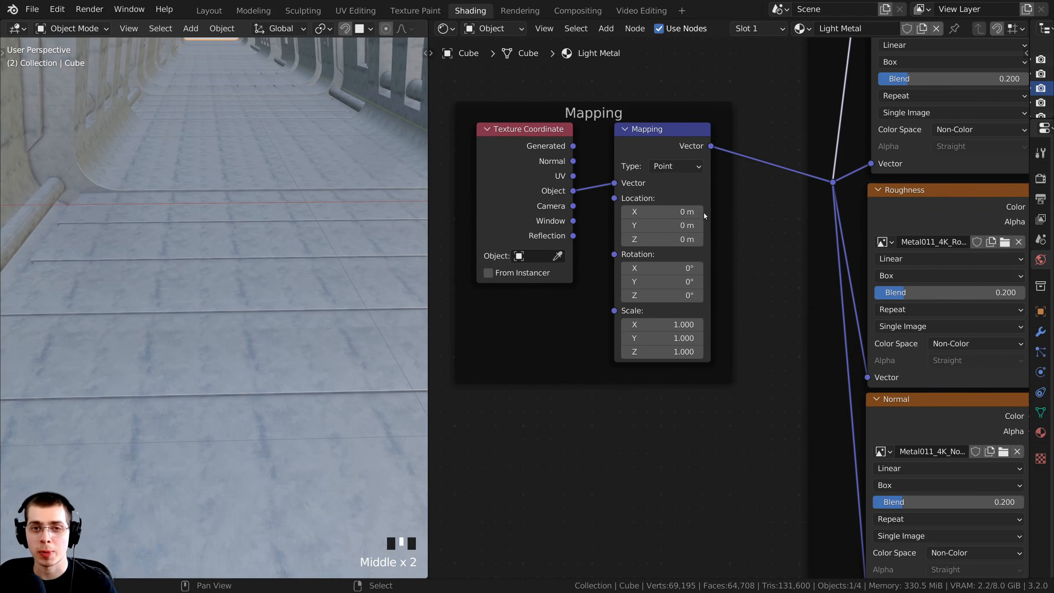
scroll(703, 232, up, 2)
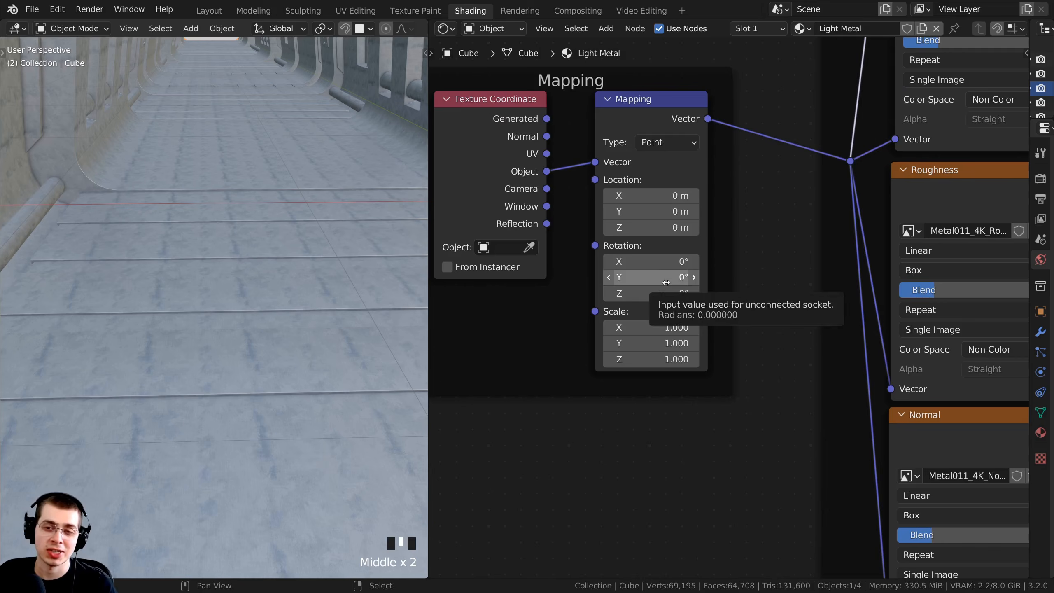
middle_drag(498, 318, 528, 341)
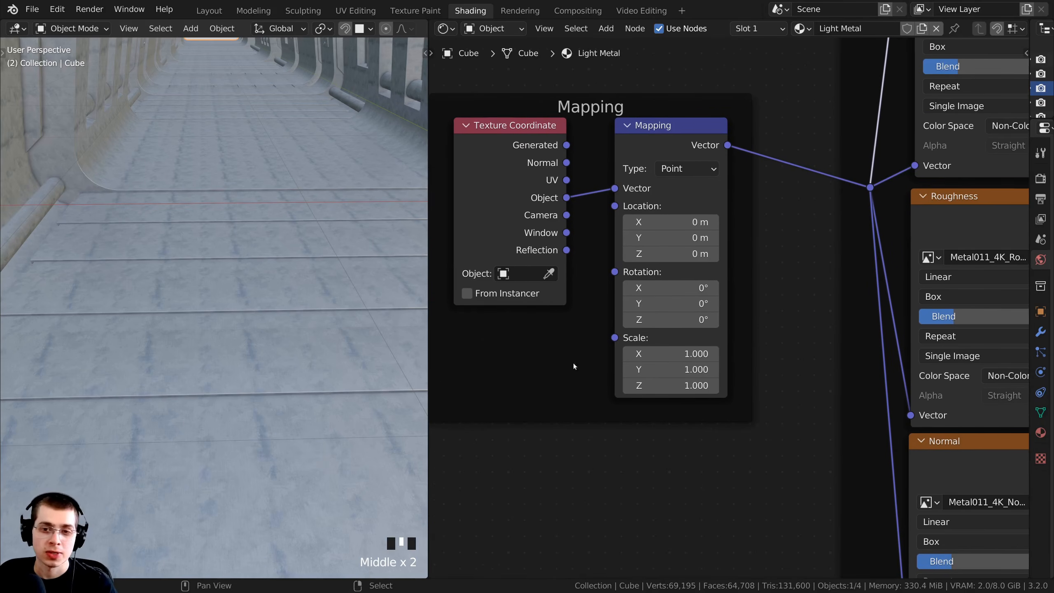
drag(670, 323, 858, 323)
right_click(669, 321)
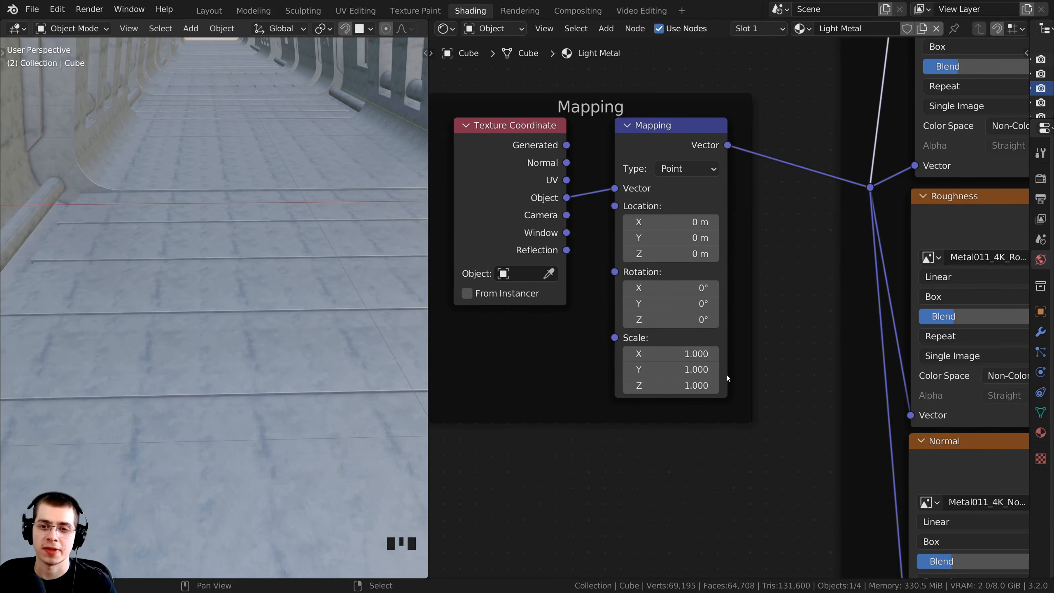
click(692, 322)
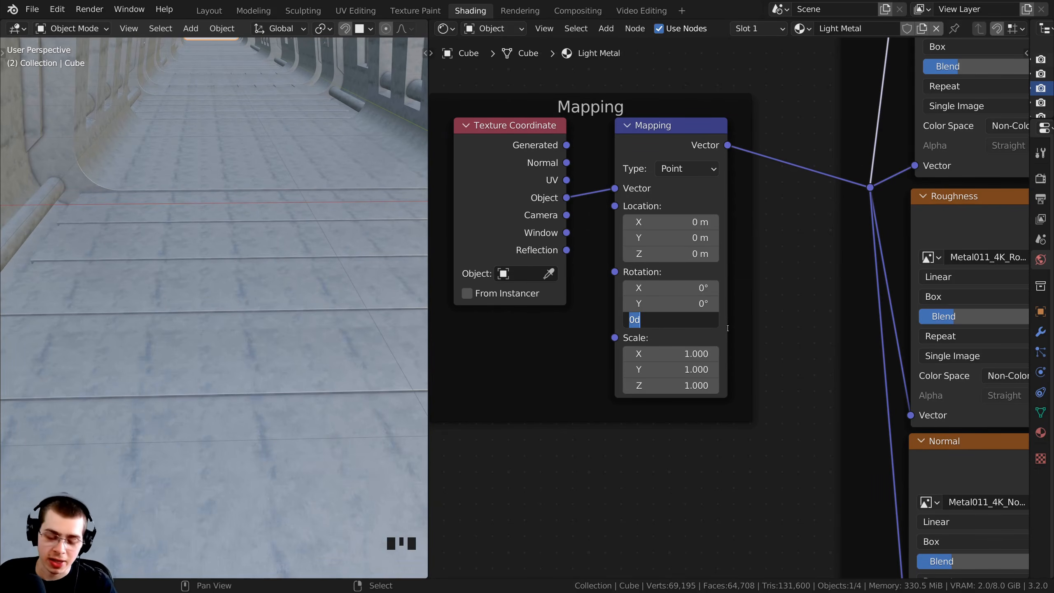
text(45)
key(Return)
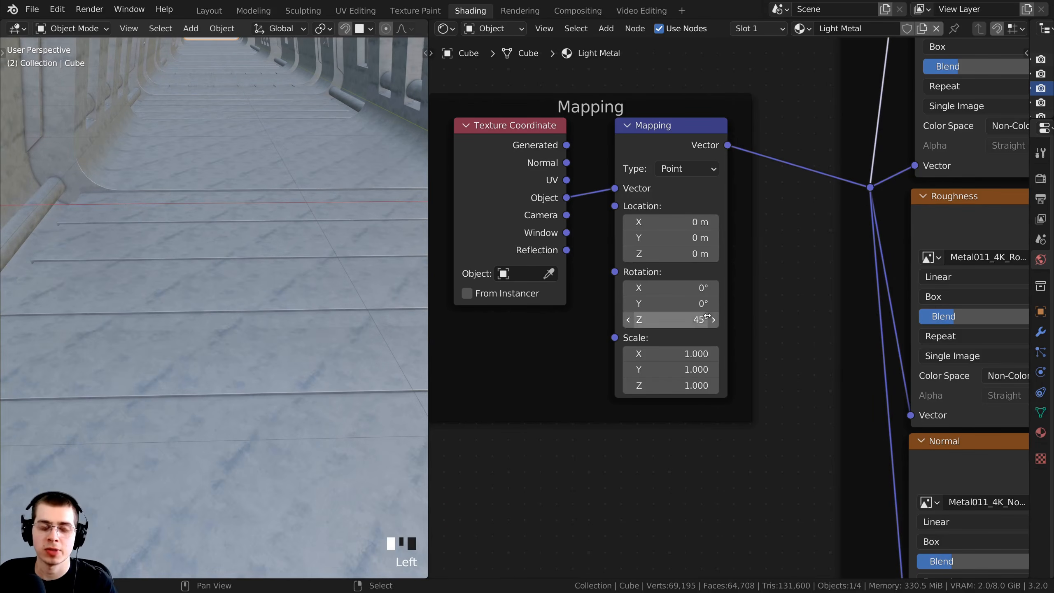
Step: Examine the rotated metal texture on the corridor floor, up close and from the camera view
middle_drag(141, 354, 116, 354)
shift+middle_drag(124, 353, 174, 349)
scroll(593, 325, up, 1)
middle_drag(238, 354, 181, 312)
key(KP_0)
scroll(239, 336, down, 5)
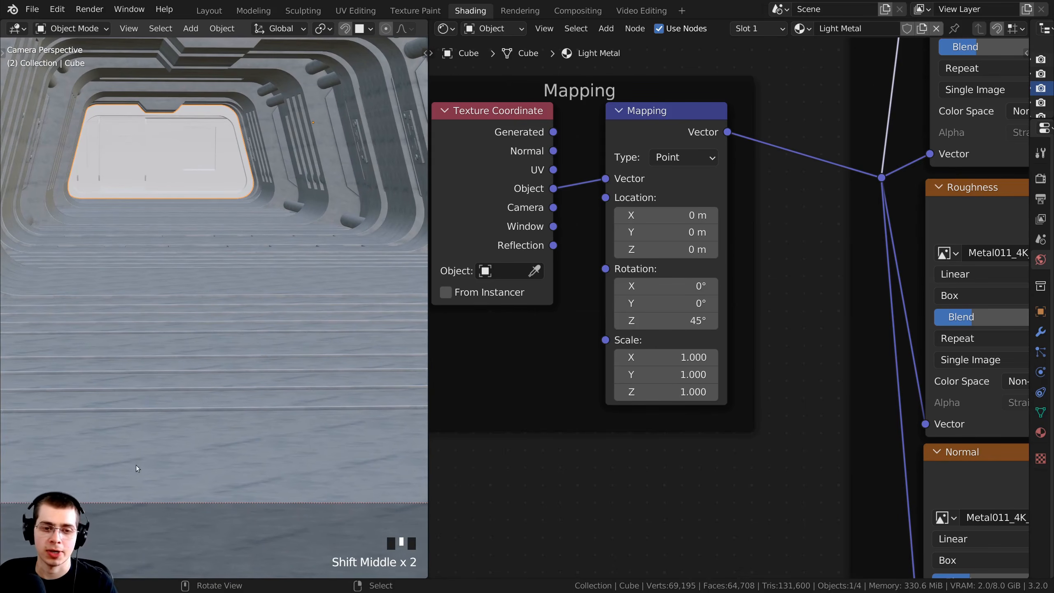
shift+middle_drag(275, 360, 189, 404)
scroll(214, 357, up, 4)
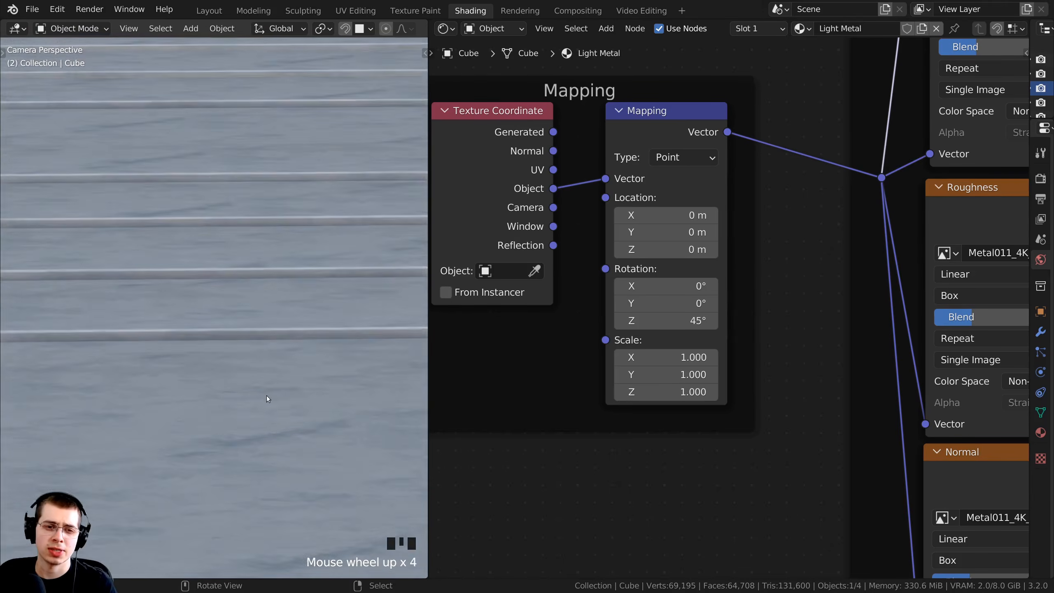
scroll(254, 209, down, 3)
shift+middle_drag(253, 209, 252, 343)
scroll(254, 260, down, 3)
shift+middle_drag(253, 260, 257, 384)
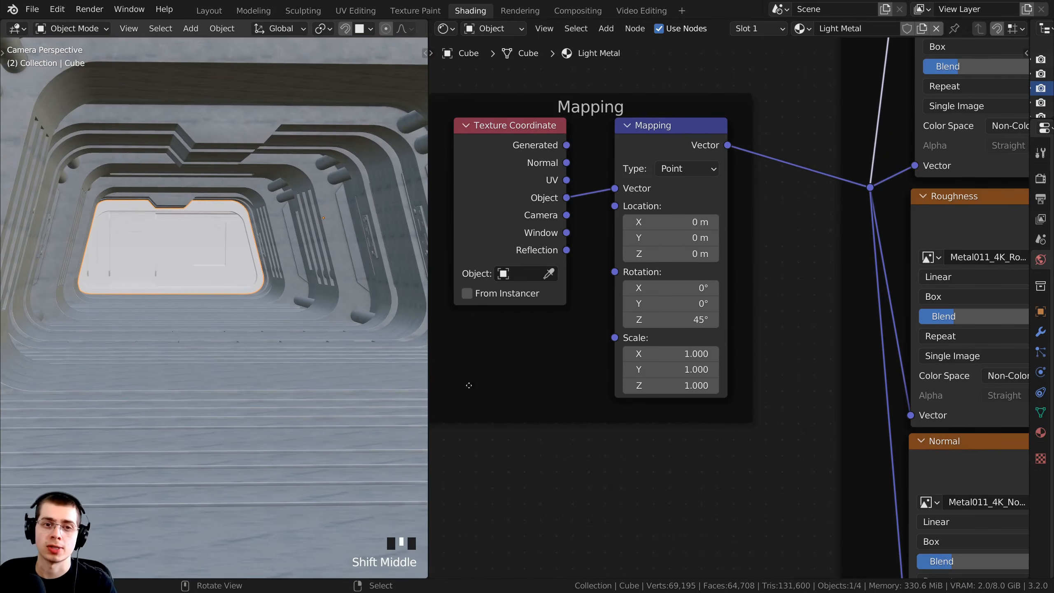
Step: Set the Mapping node's X, Y and Z scale to 0.2
shift+middle_drag(712, 385, 725, 341)
scroll(709, 306, up, 4)
shift+middle_drag(709, 307, 661, 440)
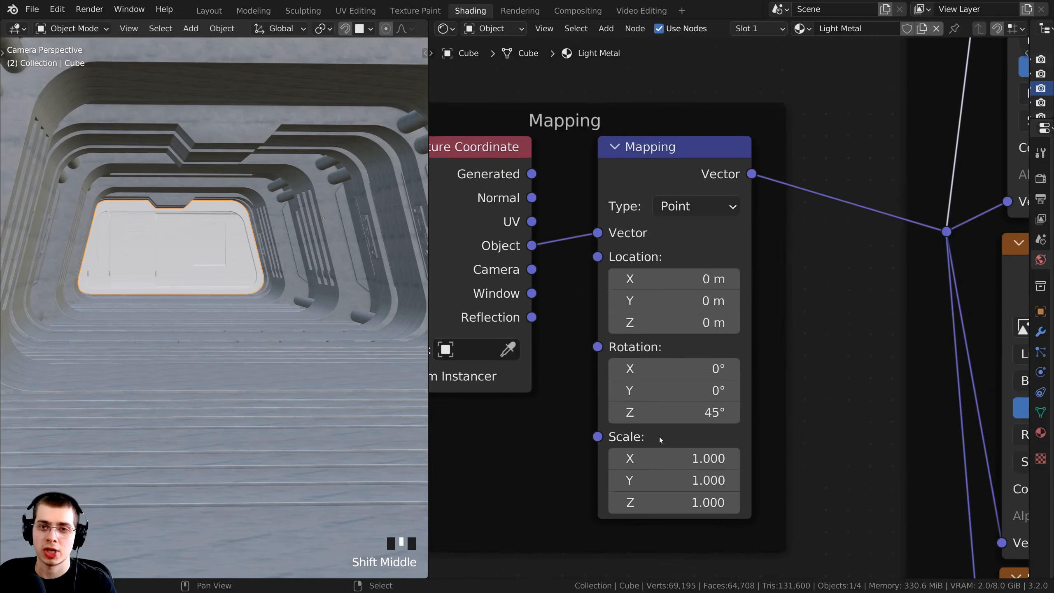
scroll(669, 373, down, 3)
click(683, 183)
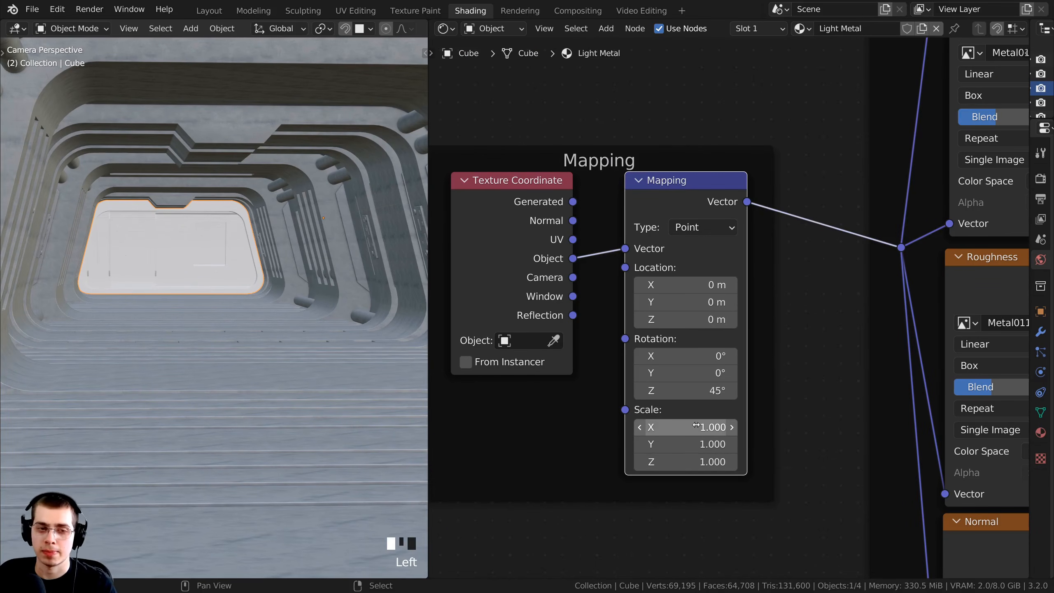
shift+middle_drag(220, 376, 327, 245)
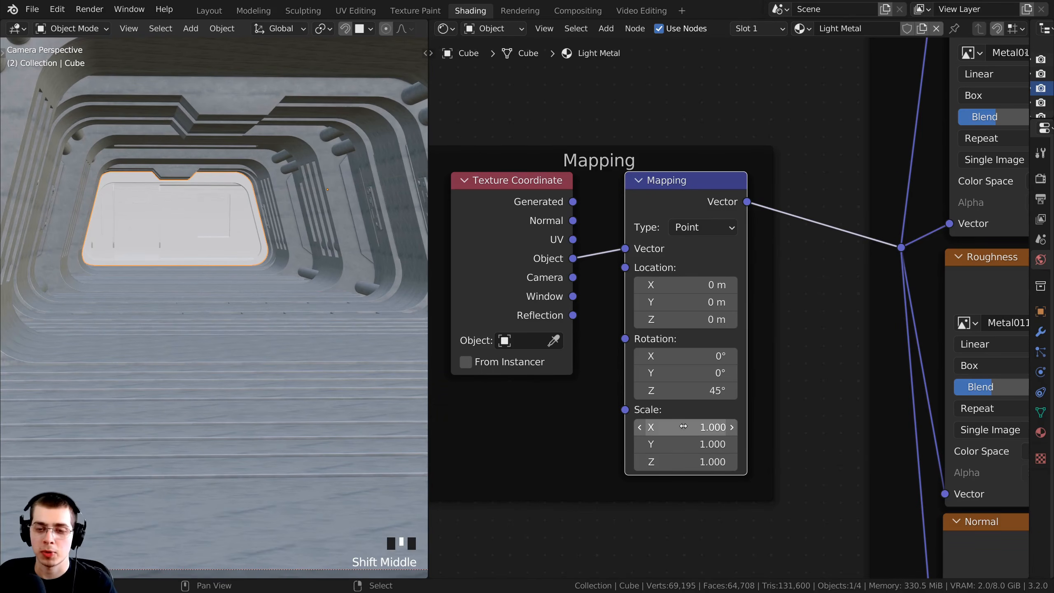
drag(683, 426, 682, 461)
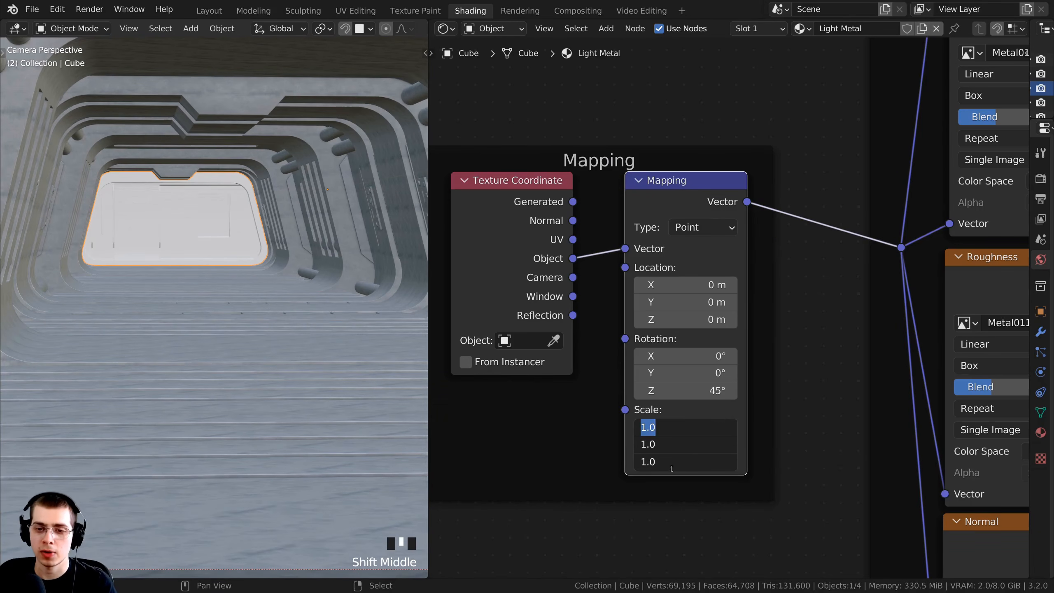
key(BackSpace)
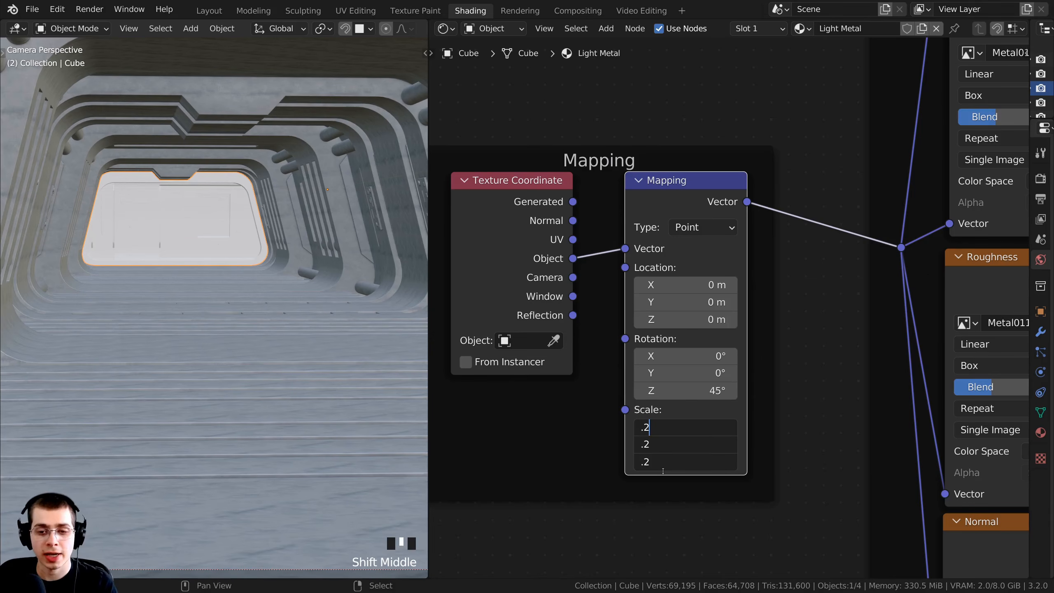
key(Return)
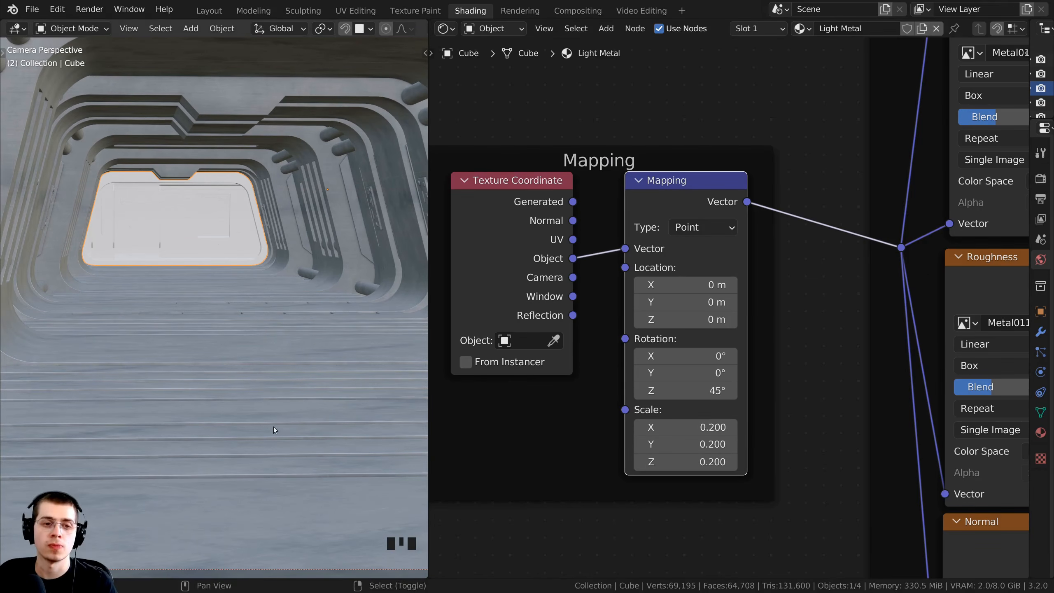
Step: Examine the rescaled metal texture on the corridor's floor, wall panels and ceiling from the camera view
shift+middle_drag(273, 427, 210, 309)
scroll(293, 392, up, 2)
key(KP_0)
scroll(238, 351, down, 2)
shift+middle_drag(238, 351, 187, 416)
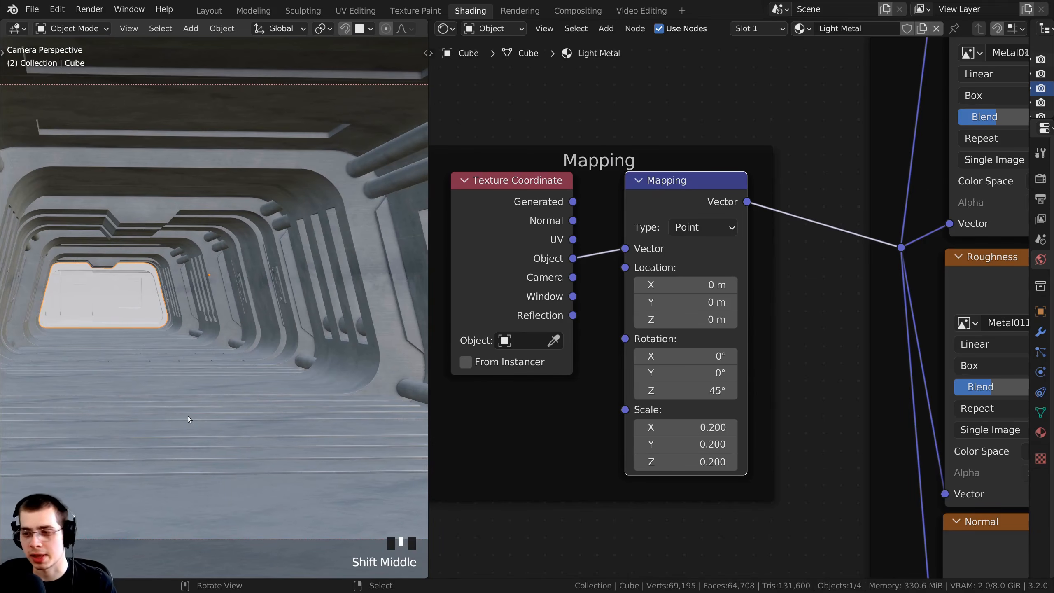
scroll(298, 214, up, 3)
shift+middle_drag(298, 214, 120, 158)
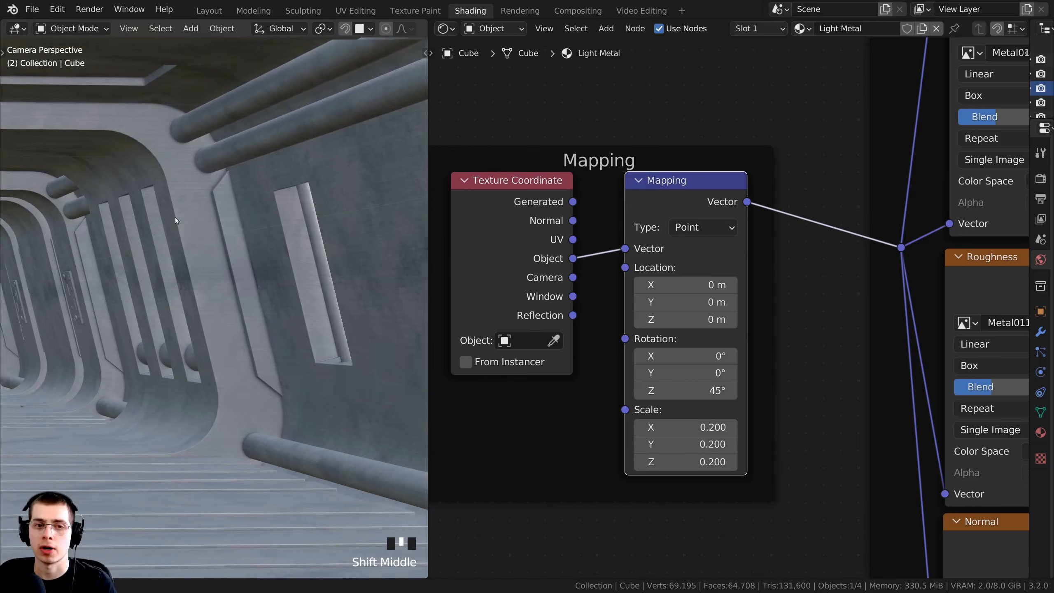
key(ctrl+space)
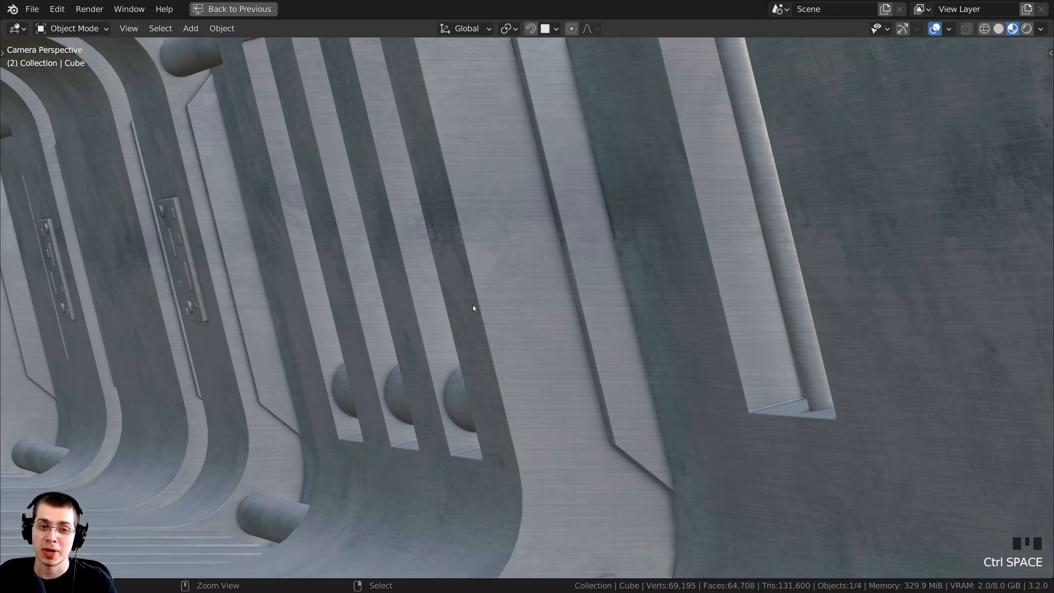
scroll(428, 292, down, 3)
shift+middle_drag(428, 291, 664, 211)
shift+middle_drag(171, 293, 207, 411)
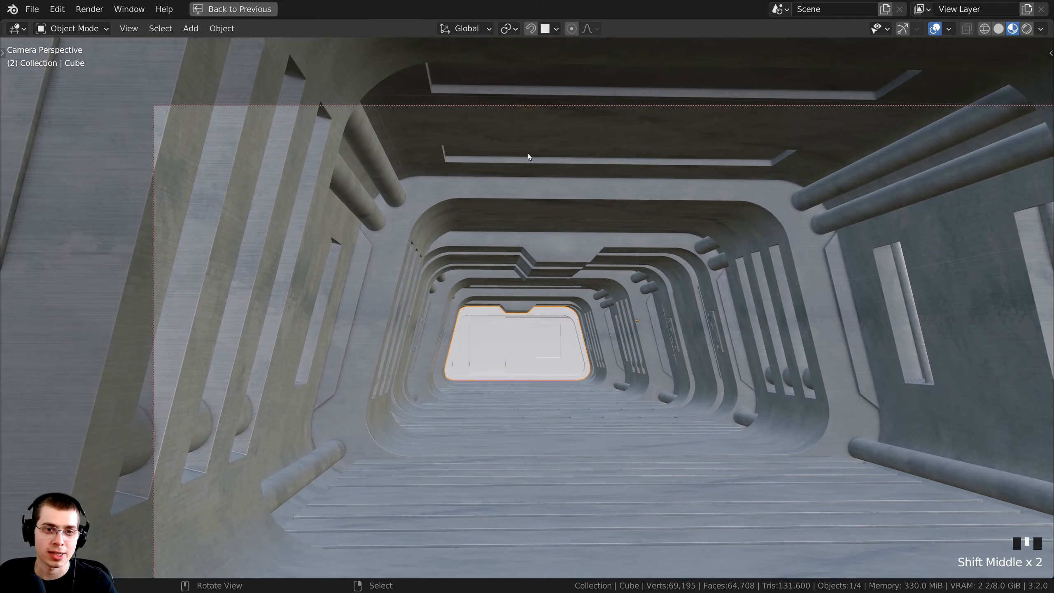
mouse_move(889, 516)
shift+middle_down()
mouse_move(765, 478)
mouse_move(764, 391)
mouse_move(764, 461)
shift+middle_up()
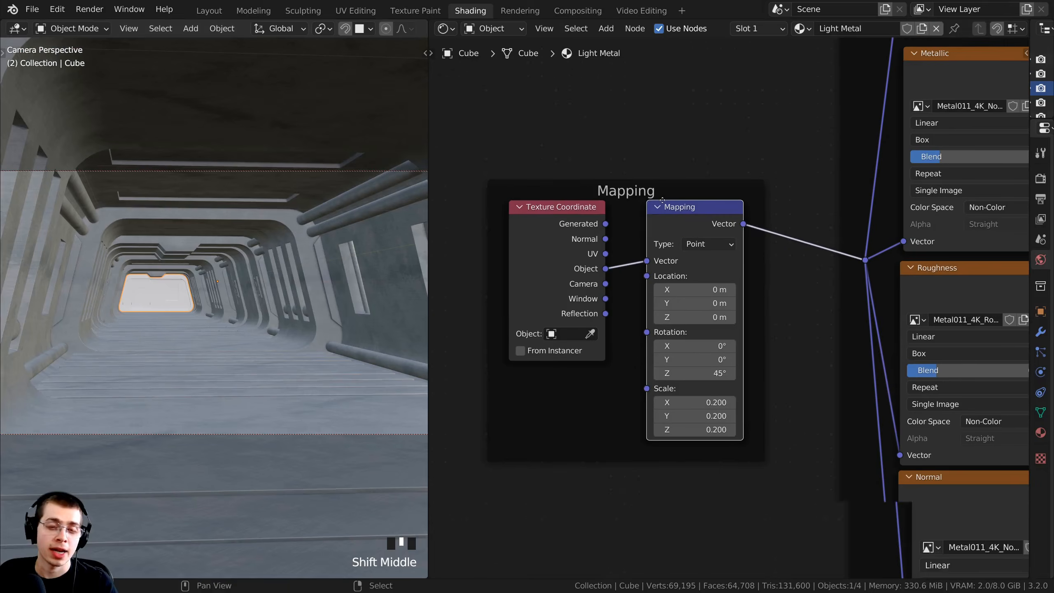
scroll(310, 225, up, 1)
shift+middle_drag(310, 224, 317, 221)
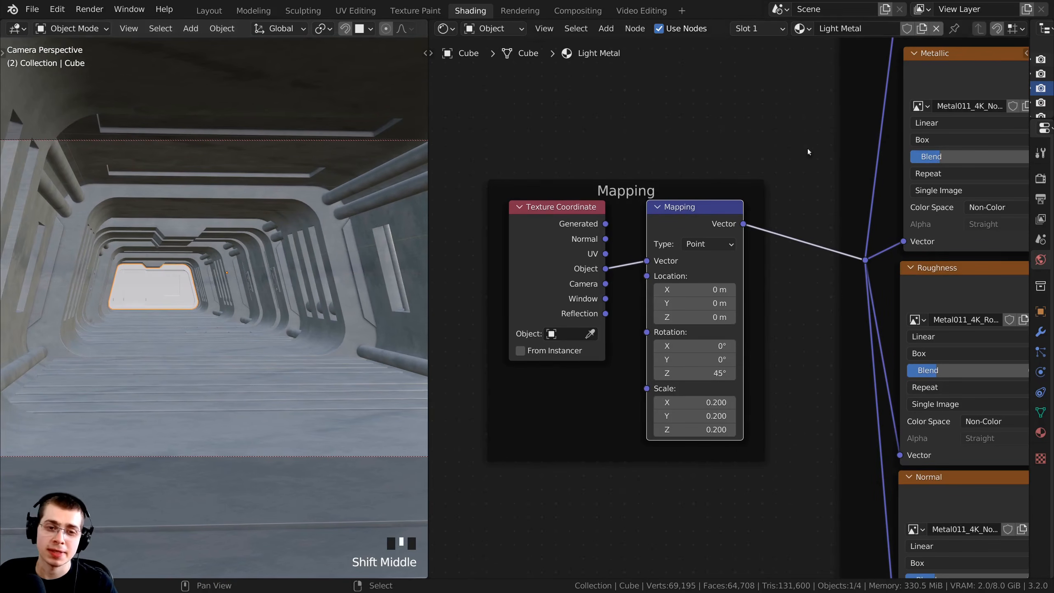
Step: Insert an RGB Curves node between the Base Color texture and the Principled BSDF's Base Color input
scroll(803, 148, down, 5)
shift+middle_drag(784, 185, 697, 341)
shift+middle_drag(880, 233, 716, 252)
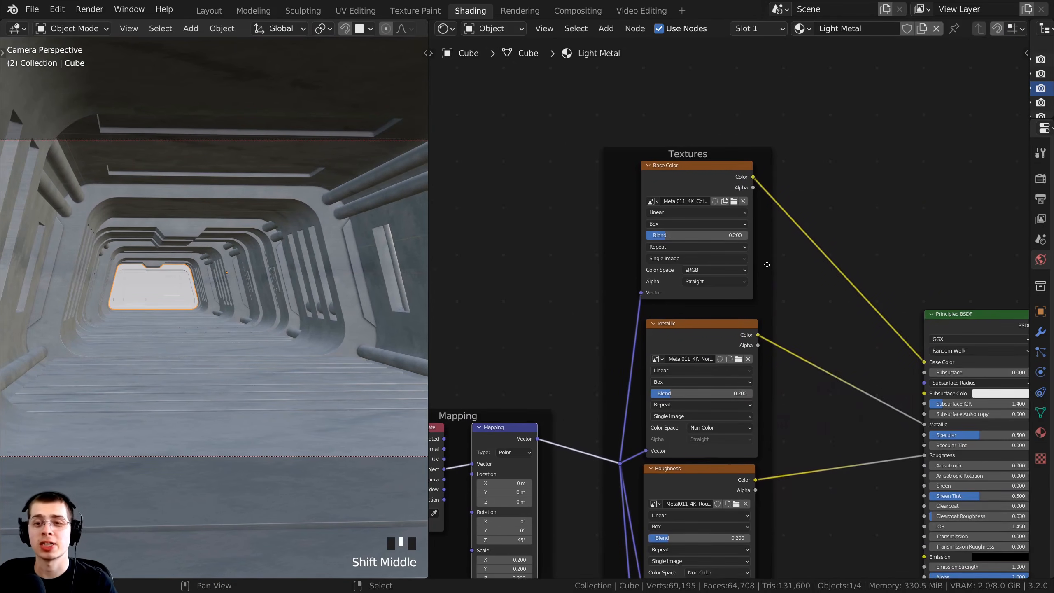
scroll(716, 253, down, 2)
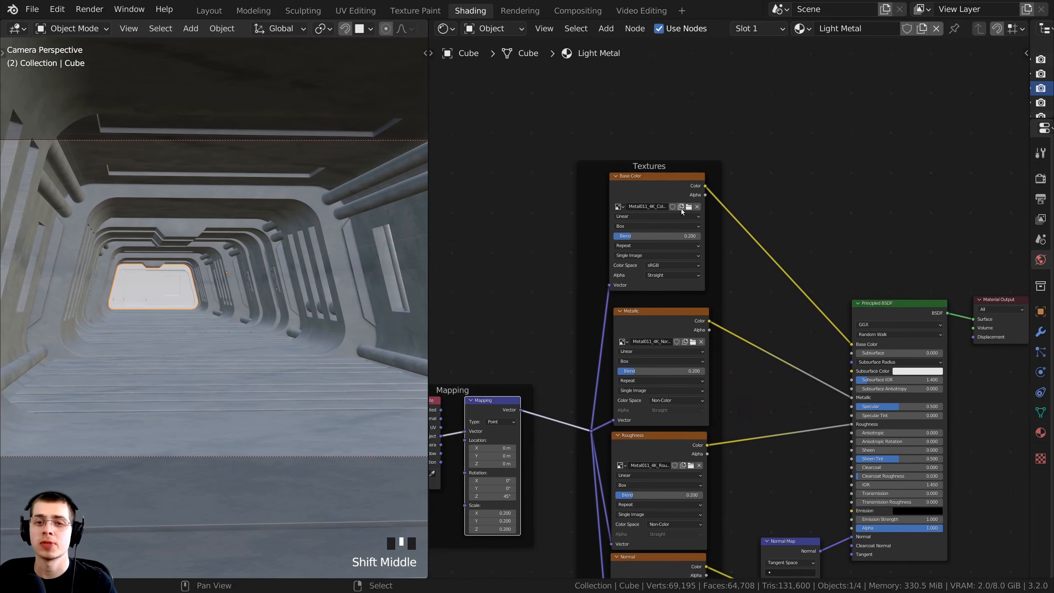
shift+middle_drag(681, 209, 643, 210)
click(886, 323)
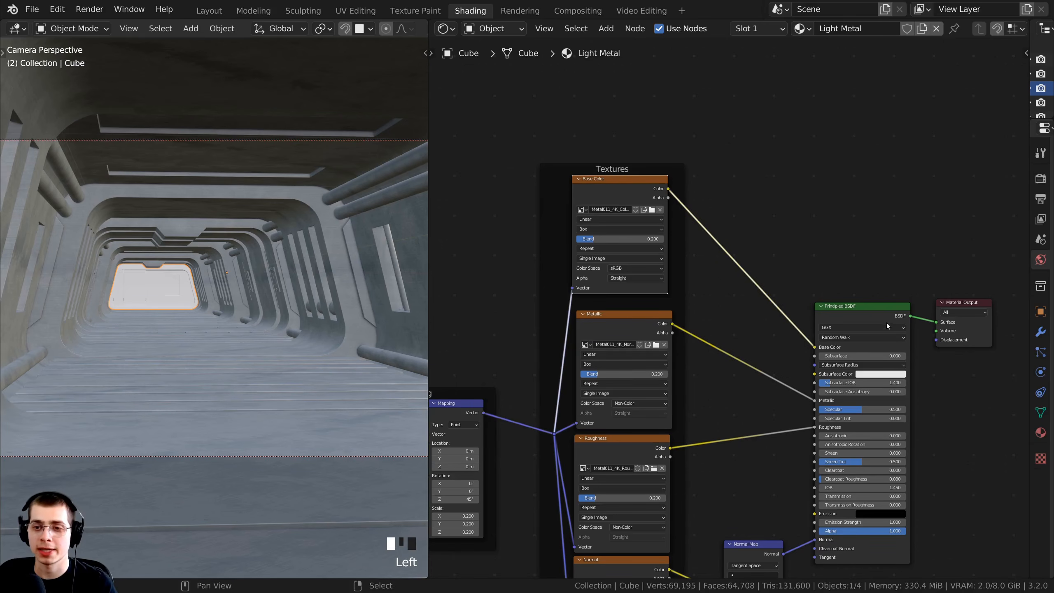
click(876, 318)
scroll(692, 199, up, 2)
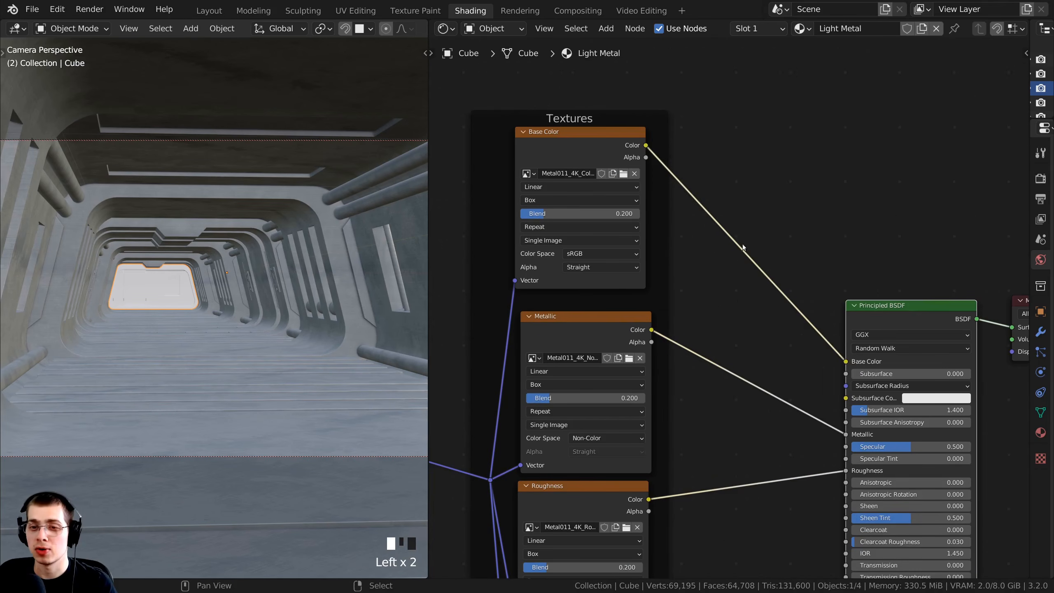
shift+scroll(733, 214, up, 1)
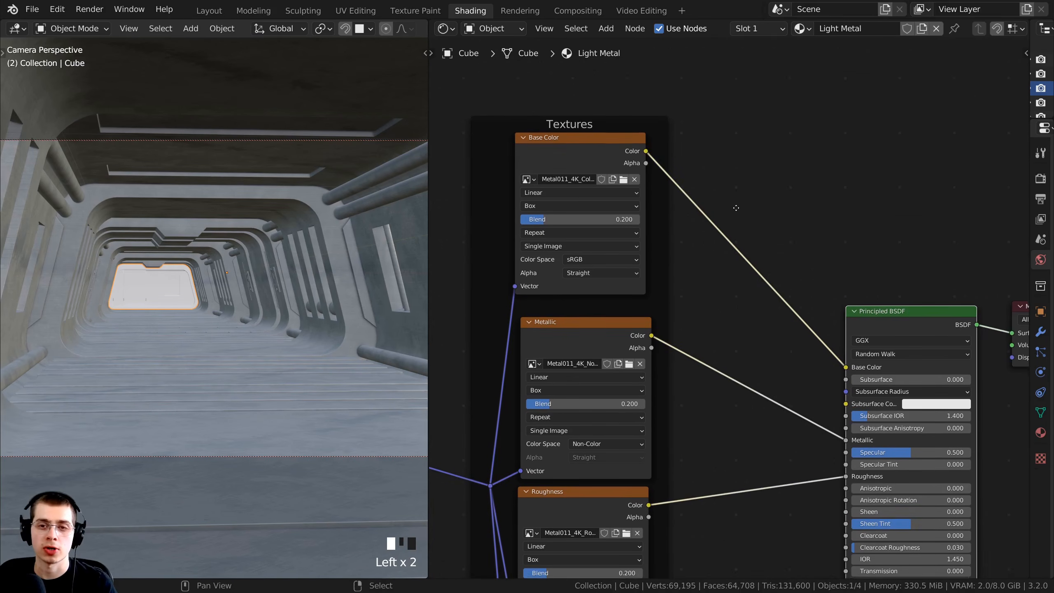
key(shift+a)
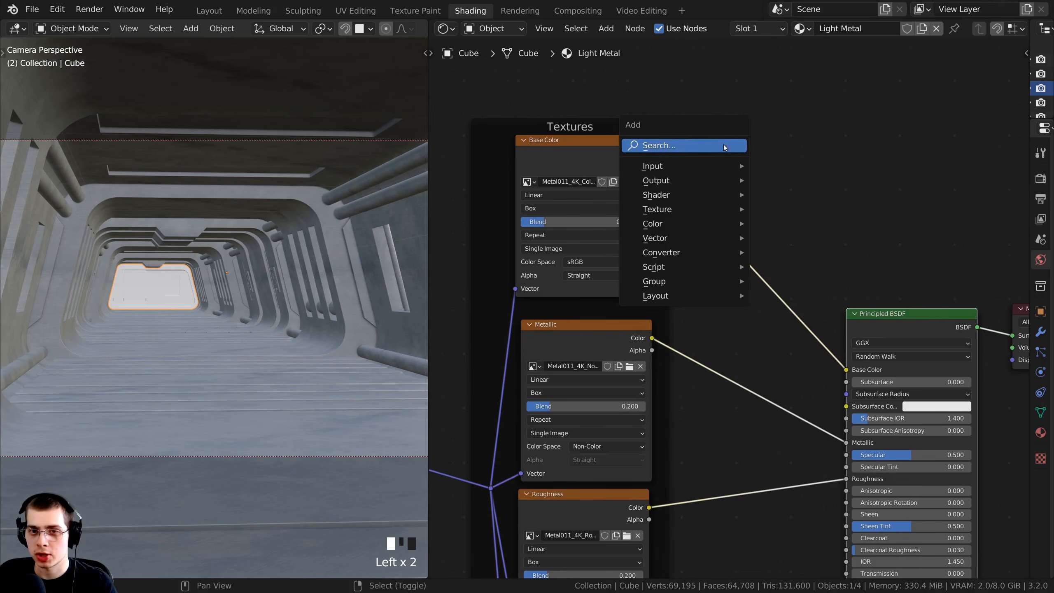
click(679, 144)
text(rgb)
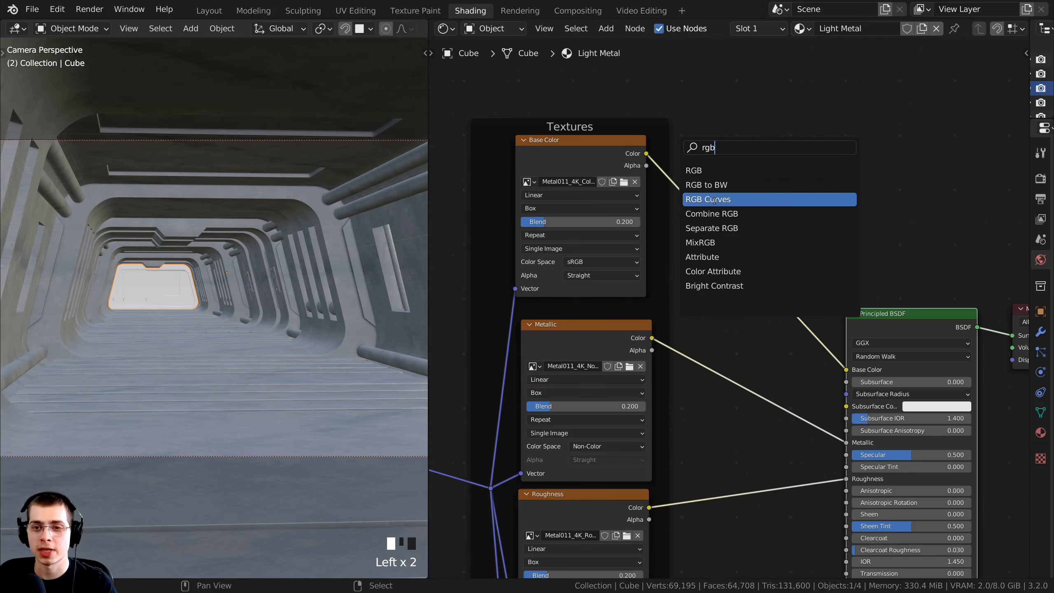
click(715, 199)
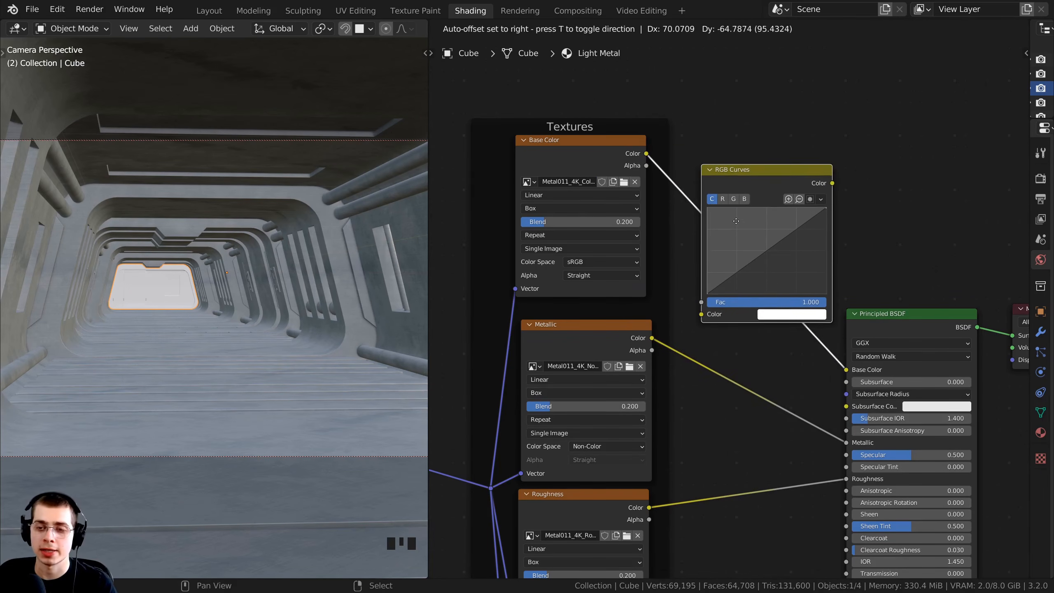
click(735, 260)
Step: Darken the metal's base color by pulling the middle of the RGB curve down to about 0.577, 0.418
scroll(739, 278, up, 3)
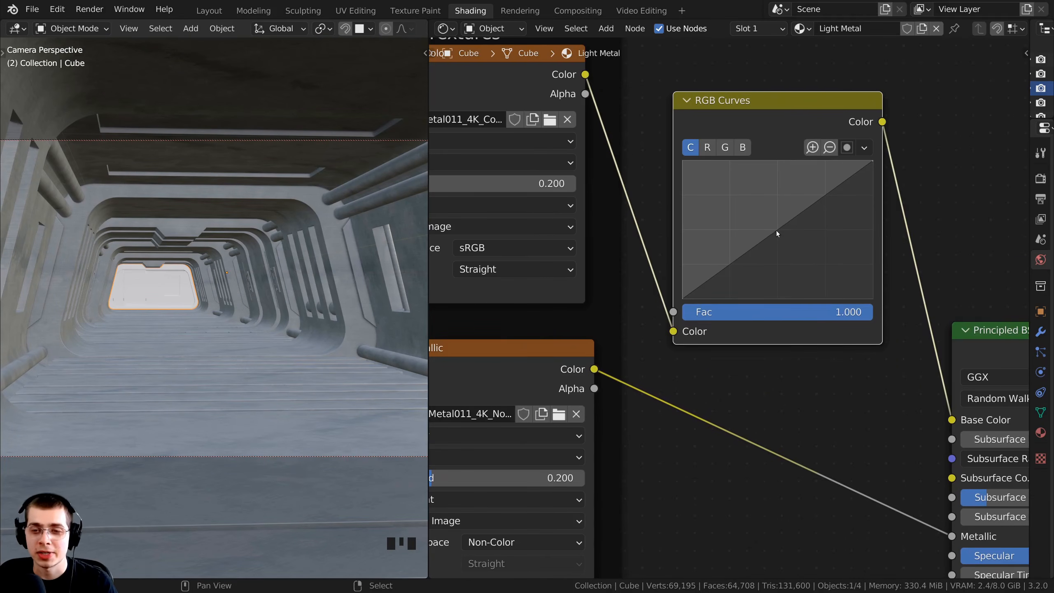
drag(775, 231, 792, 241)
scroll(292, 307, down, 2)
shift+middle_drag(238, 360, 256, 338)
key(KP_0)
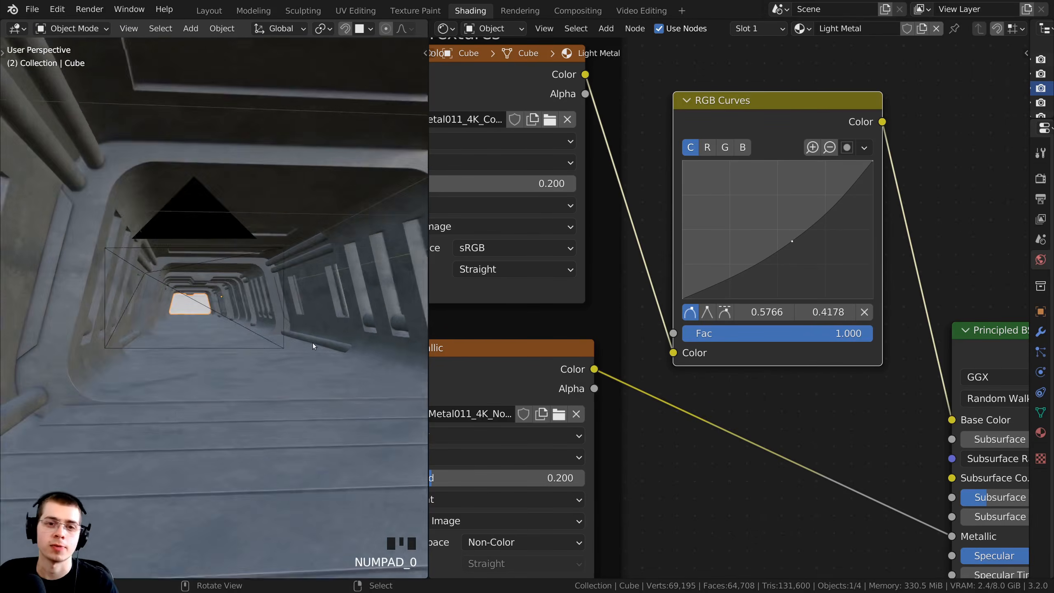
shift+middle_drag(314, 212, 315, 226)
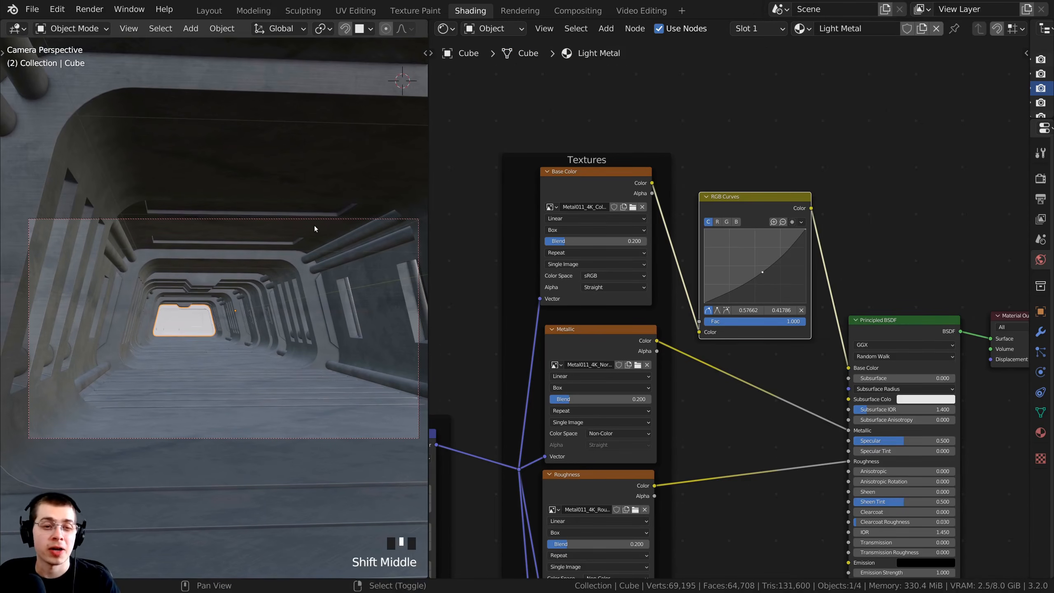
Step: Assign the Light Metal material to the white door panels at the far end of the corridor
scroll(219, 286, up, 2)
shift+middle_drag(190, 331, 215, 269)
scroll(216, 316, up, 9)
scroll(191, 264, up, 2)
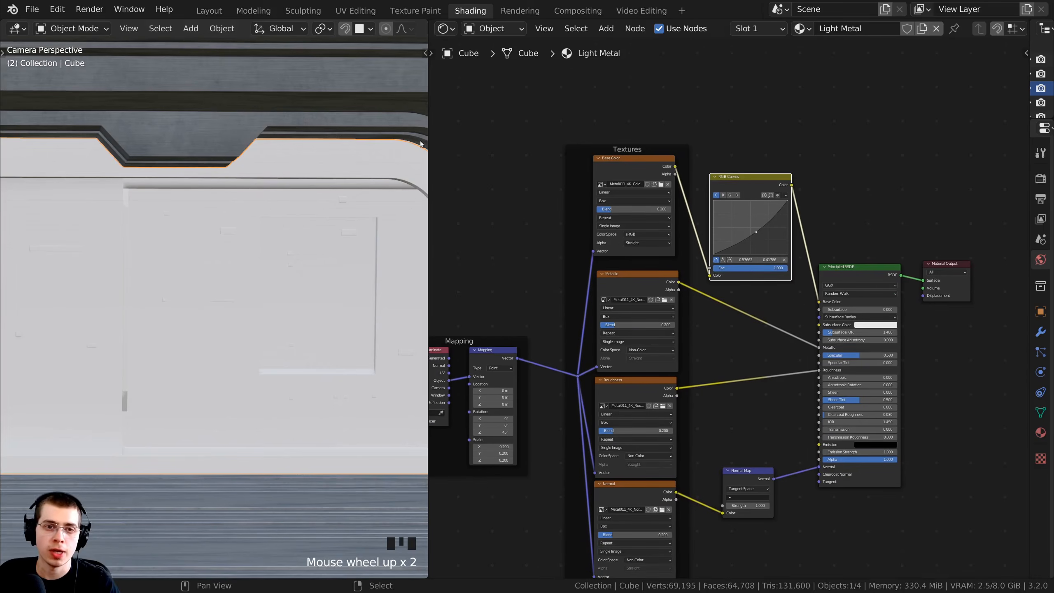
shift+middle_drag(420, 140, 408, 150)
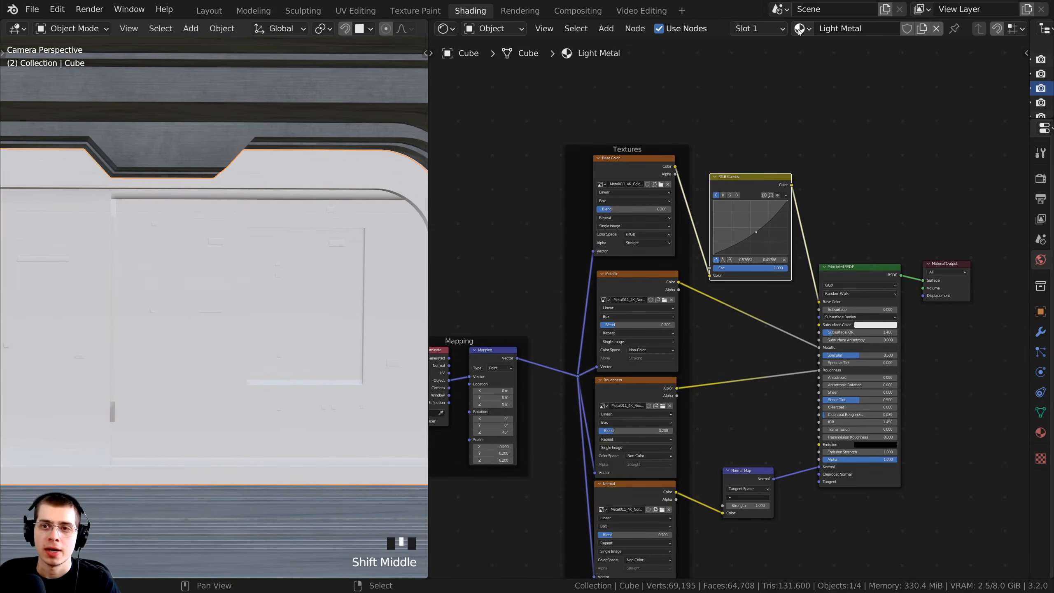
drag(799, 30, 267, 290)
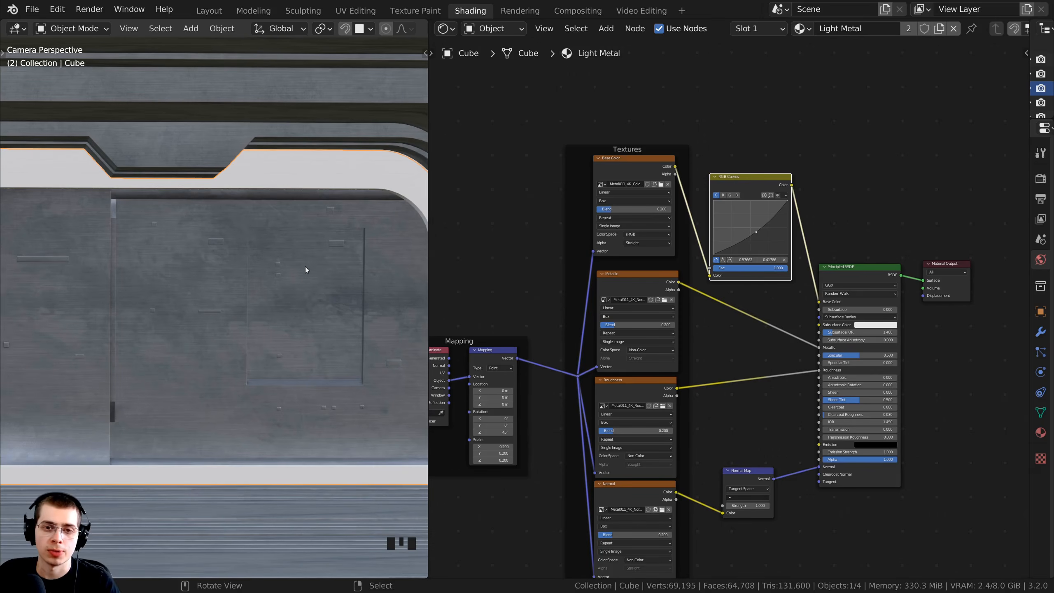
Step: Assign the existing Light Metal material to the white frame surrounding the doors at the far end of the corridor
shift+middle_drag(305, 267, 341, 186)
right_click(267, 190)
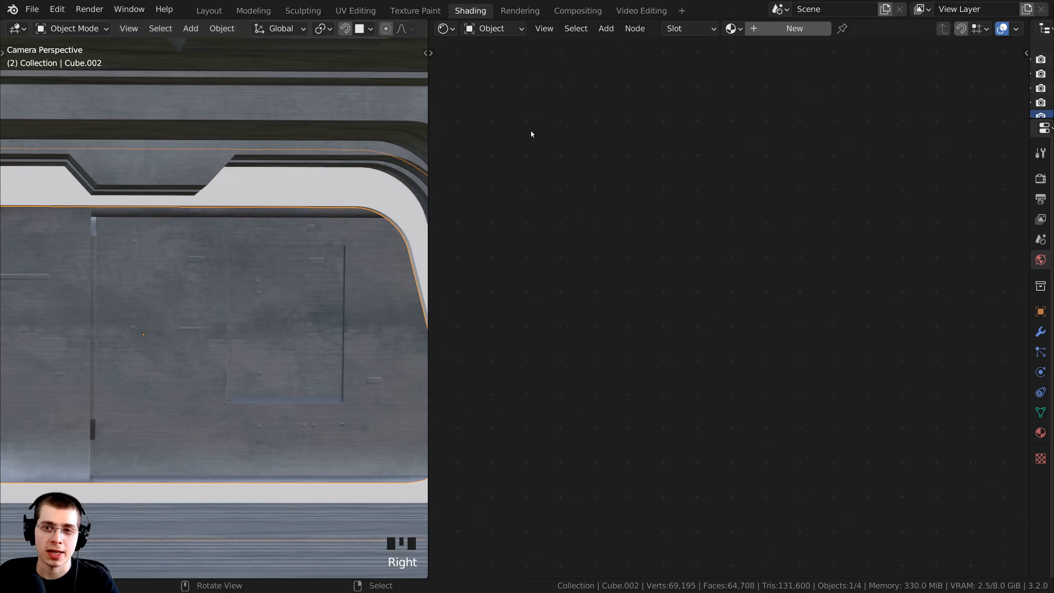
click(734, 28)
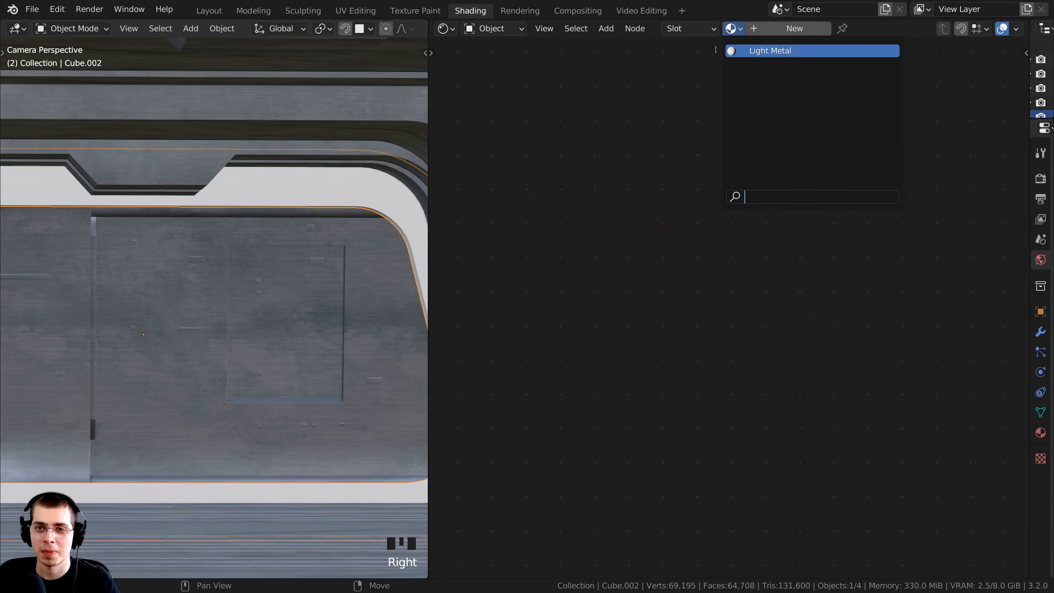
click(772, 50)
shift+middle_drag(388, 347, 228, 262)
scroll(197, 333, down, 5)
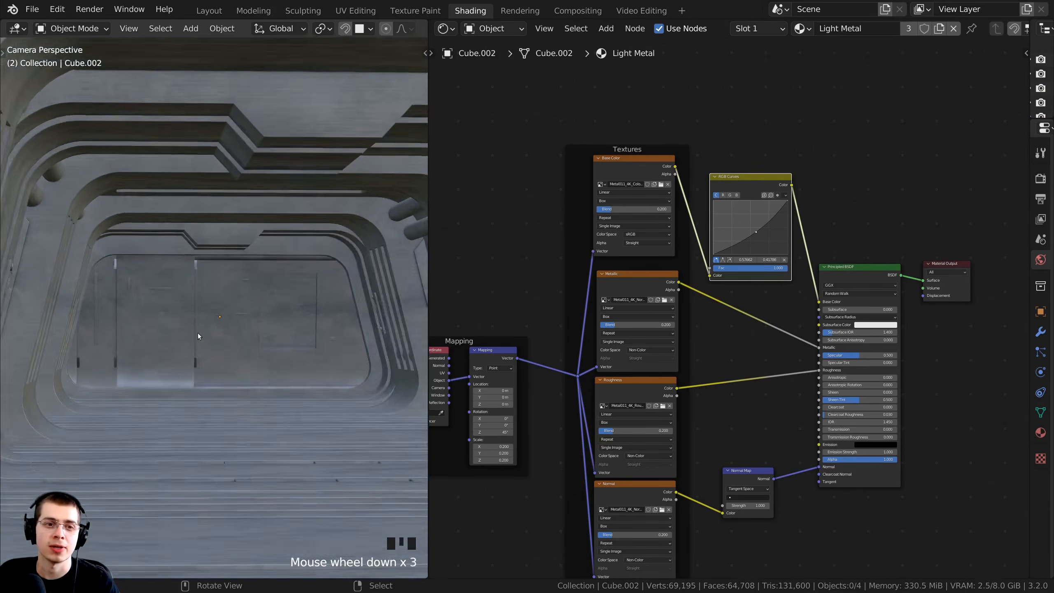
Step: Examine the Light Metal texture across the whole corridor from the camera view in a widened viewport
right_click(257, 271)
right_click(257, 271)
right_click(260, 257)
right_click(223, 384)
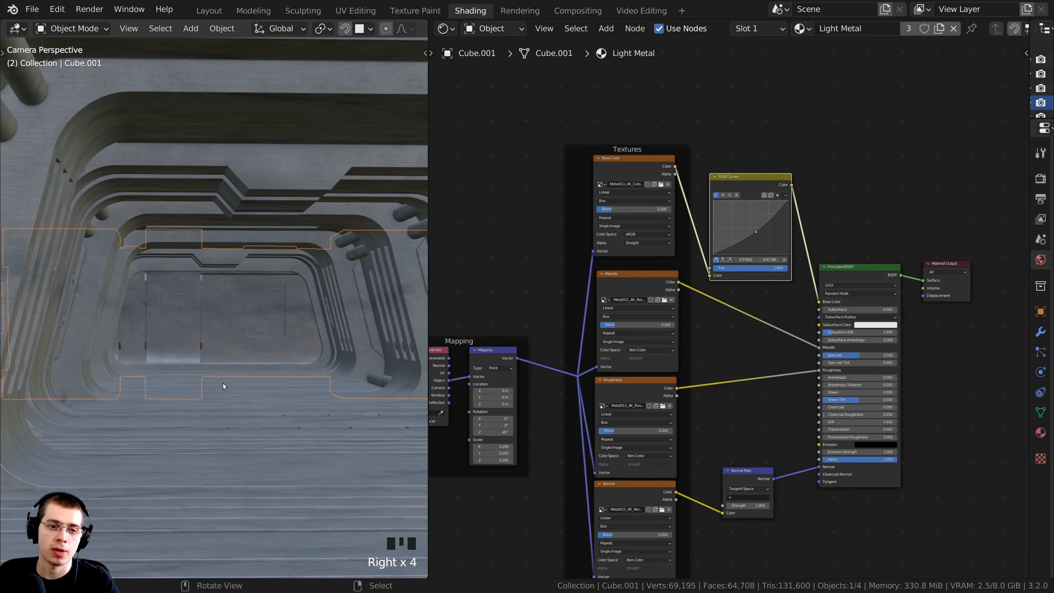
scroll(224, 384, up, 1)
shift+middle_drag(225, 370, 237, 356)
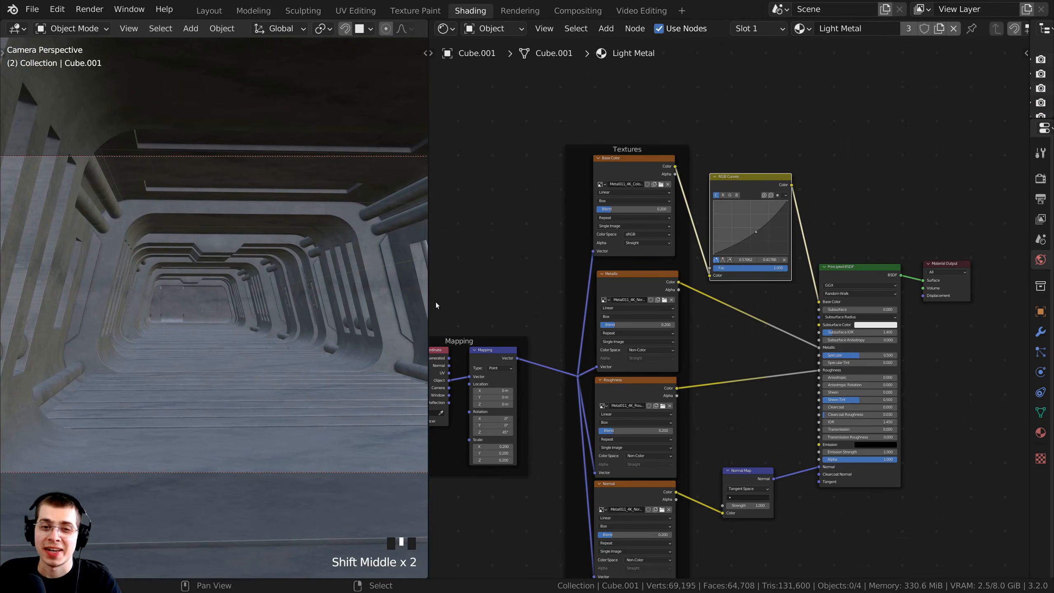
click(429, 295)
drag(430, 295, 637, 290)
shift+middle_drag(294, 191, 292, 261)
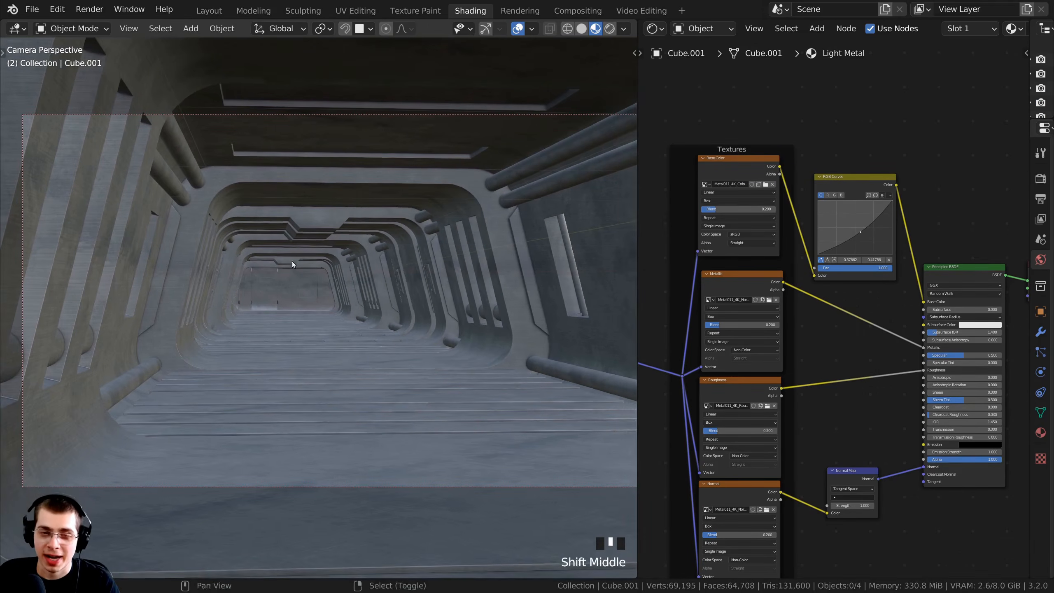
shift+scroll(413, 201, down, 2)
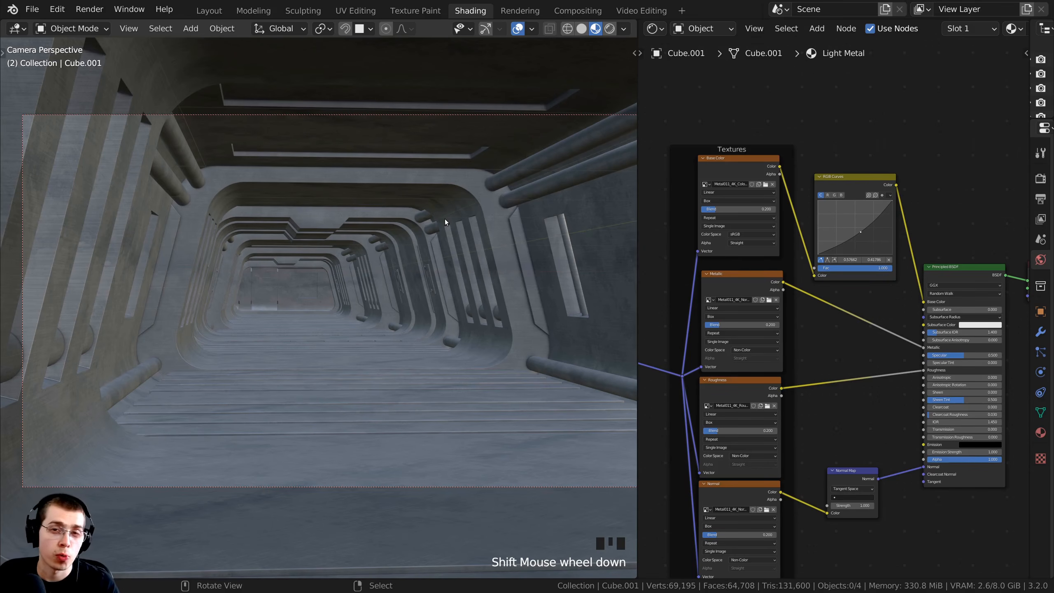
shift+middle_drag(428, 207, 418, 204)
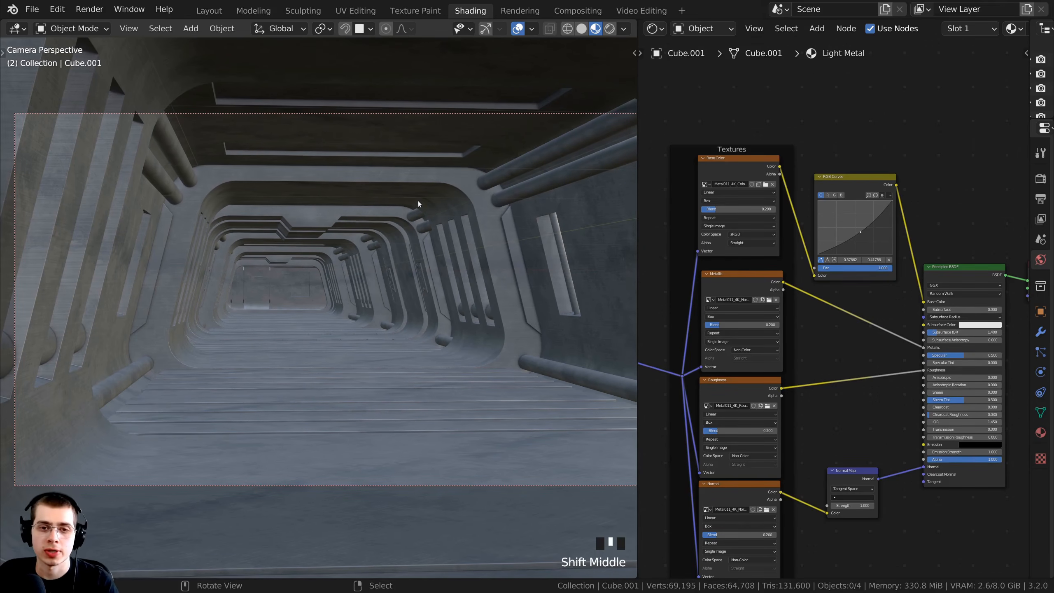
Step: Open the main corridor mesh in Edit Mode, frame its geometry from outside and deselect everything
right_click(483, 231)
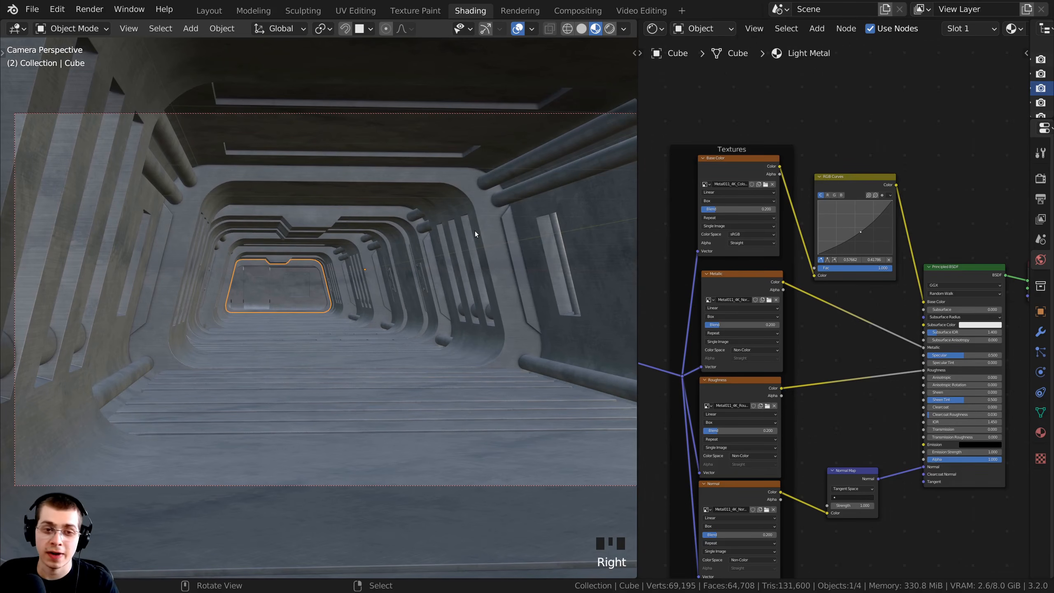
key(Tab)
middle_drag(478, 228, 421, 225)
key(a)
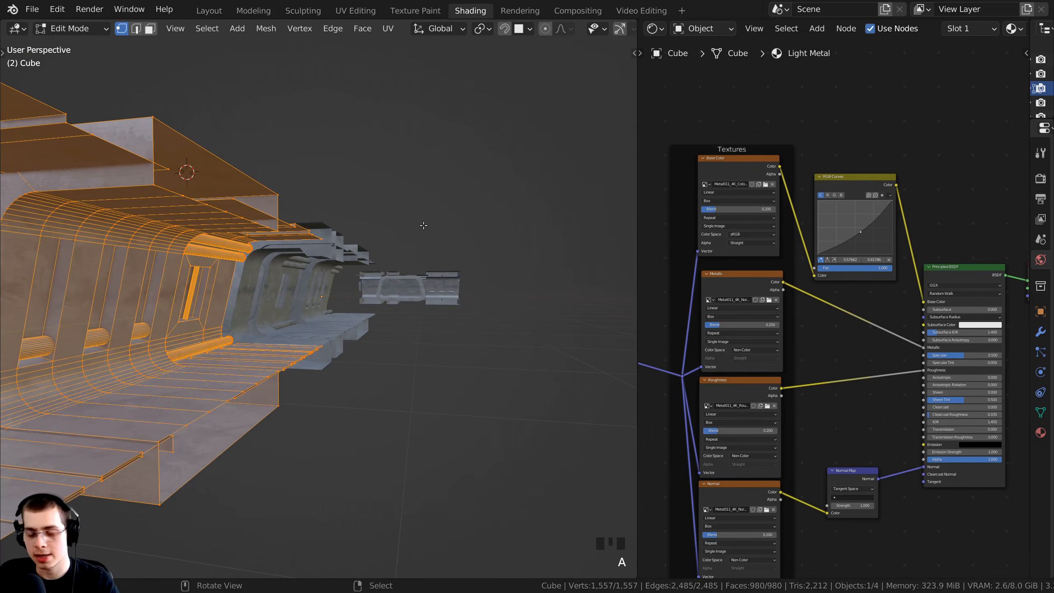
key(KP_Decimal)
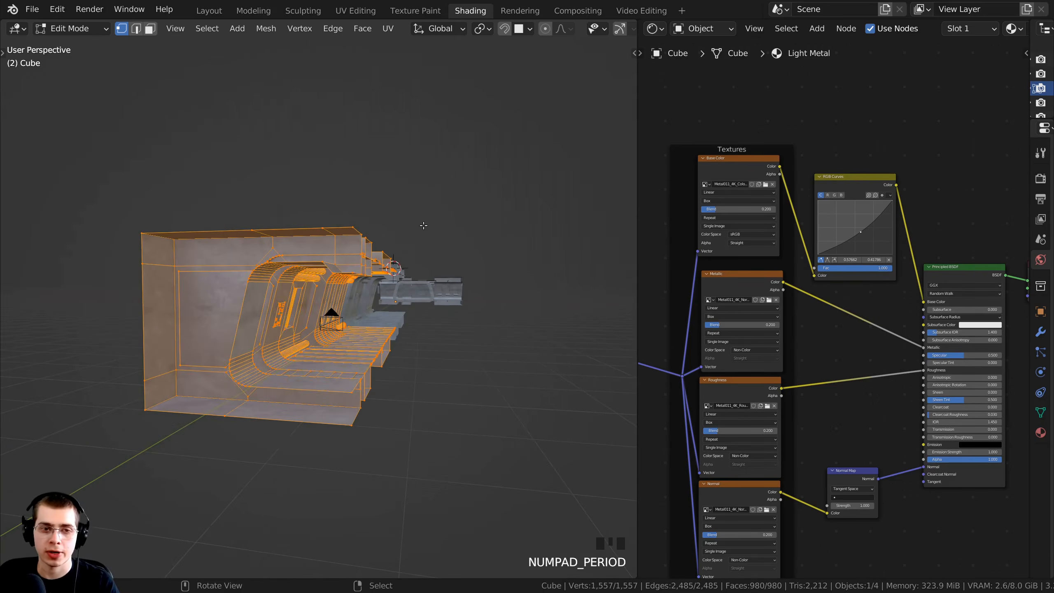
middle_drag(478, 373, 349, 355)
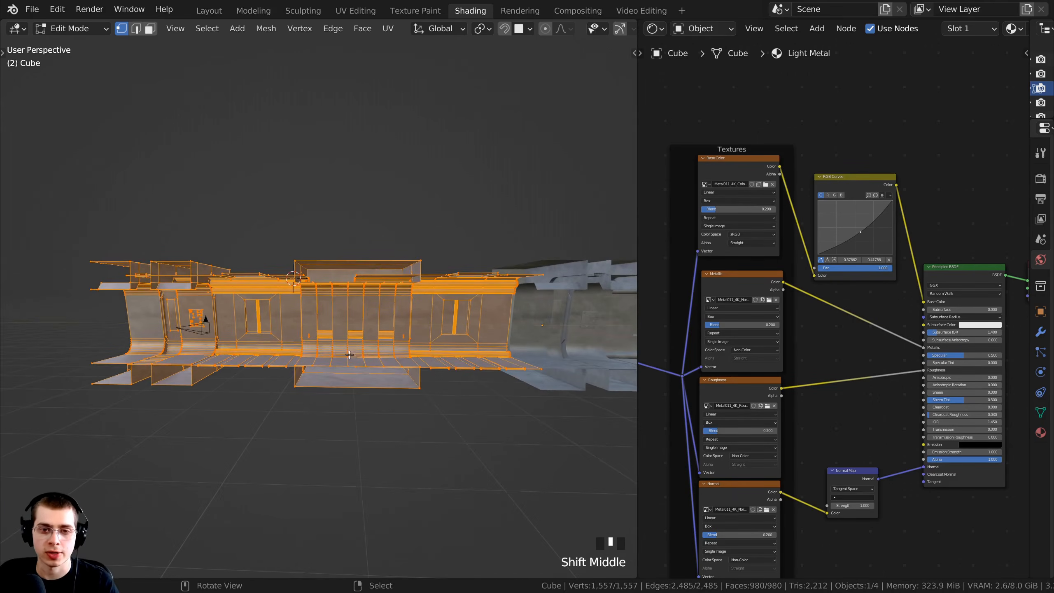
scroll(349, 355, up, 4)
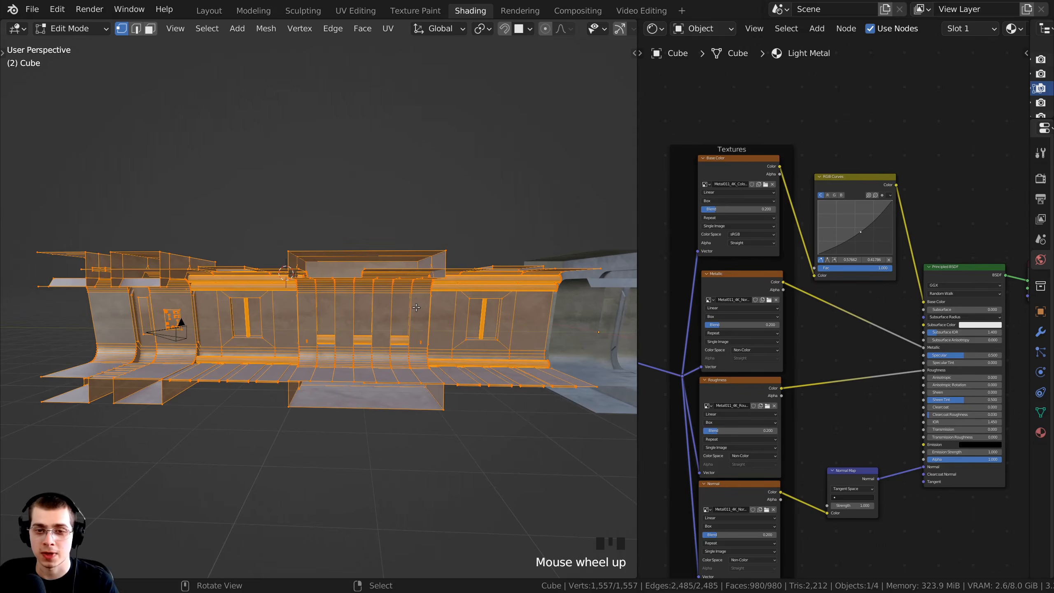
scroll(417, 307, down, 2)
middle_drag(416, 307, 562, 308)
shift+middle_drag(477, 315, 540, 291)
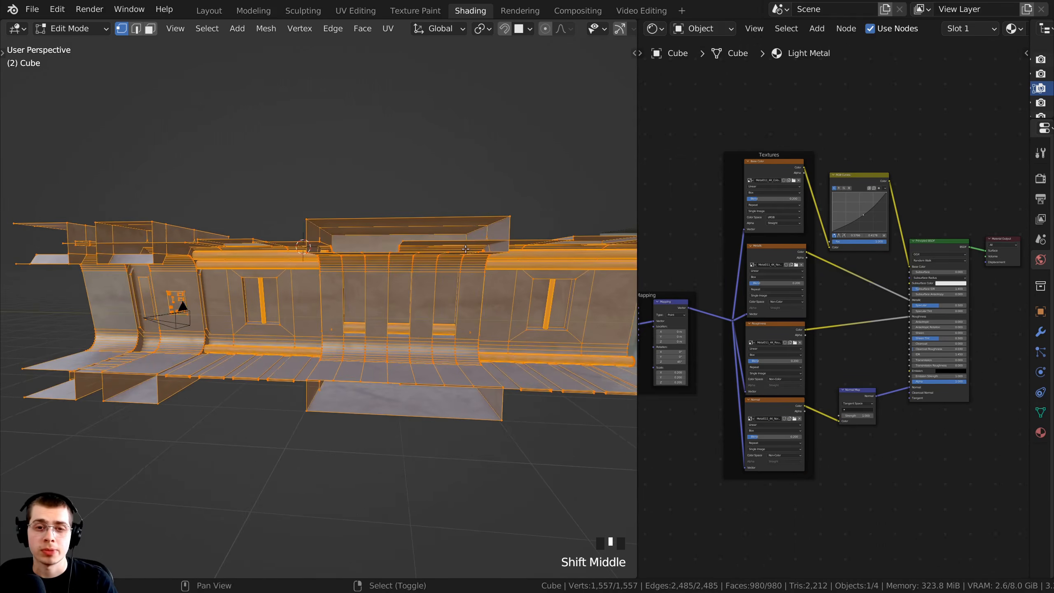
middle_drag(415, 266, 439, 274)
middle_drag(450, 311, 414, 317)
key(alt+a)
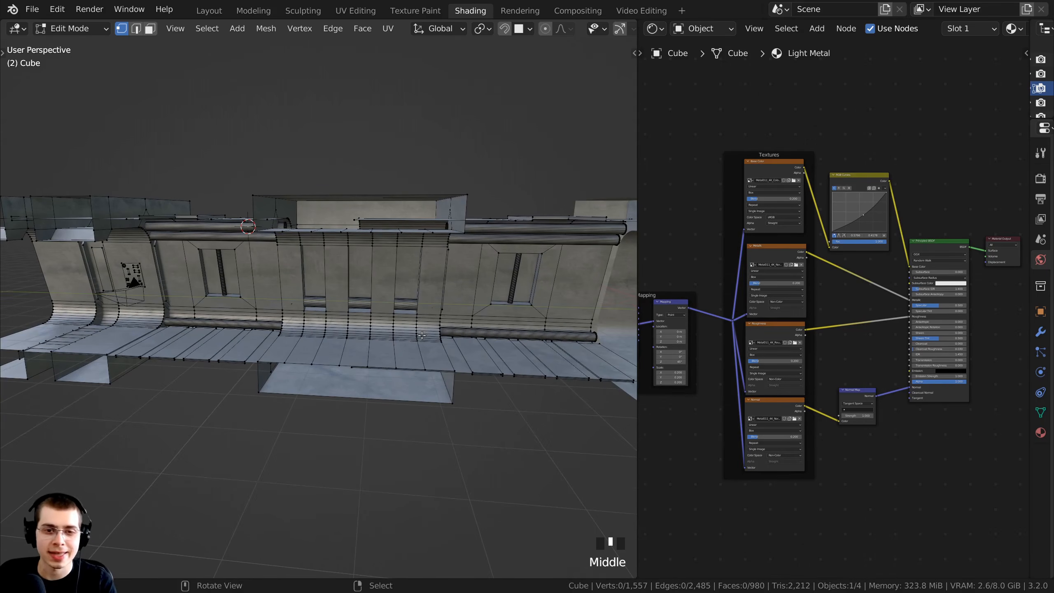
Step: Select the linked geometry of the slotted middle arch section and the two plain arch sections near the camera
scroll(422, 335, up, 1)
key(l)
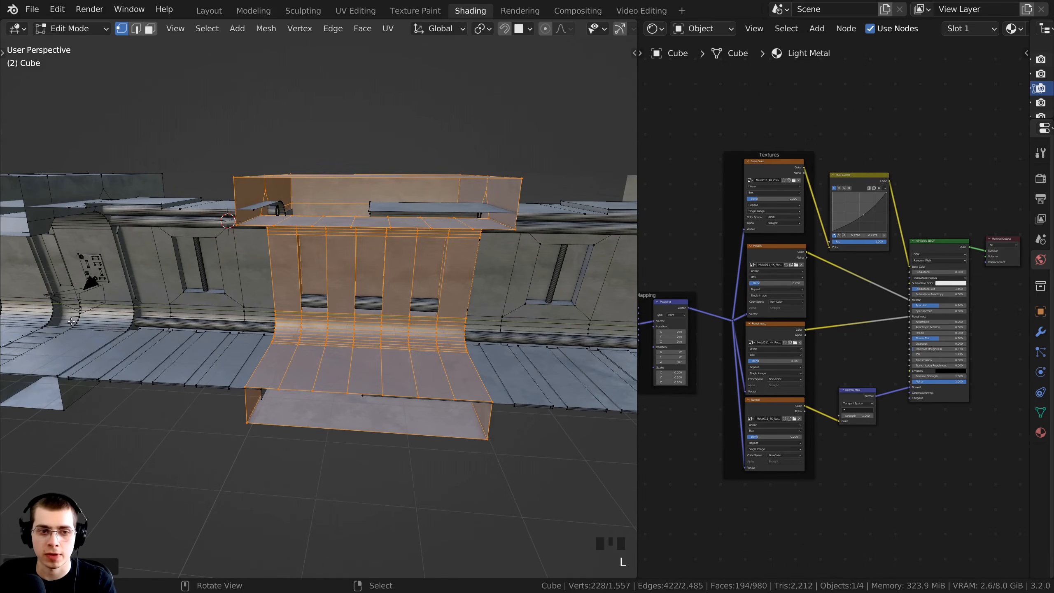
shift+middle_drag(104, 313, 378, 326)
scroll(332, 319, up, 3)
key(l)
key(l)
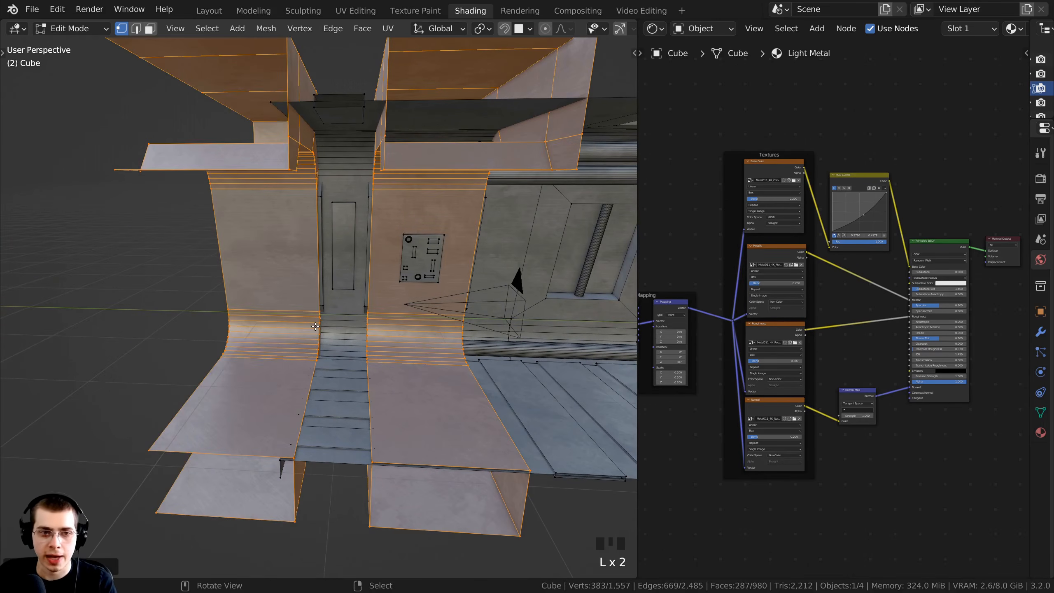
Step: Add the small linked trim pieces beside the arch sections to the selection
middle_drag(304, 289, 224, 286)
scroll(340, 126, up, 3)
key(l)
key(l)
scroll(383, 123, down, 3)
scroll(299, 187, up, 1)
key(l)
key(l)
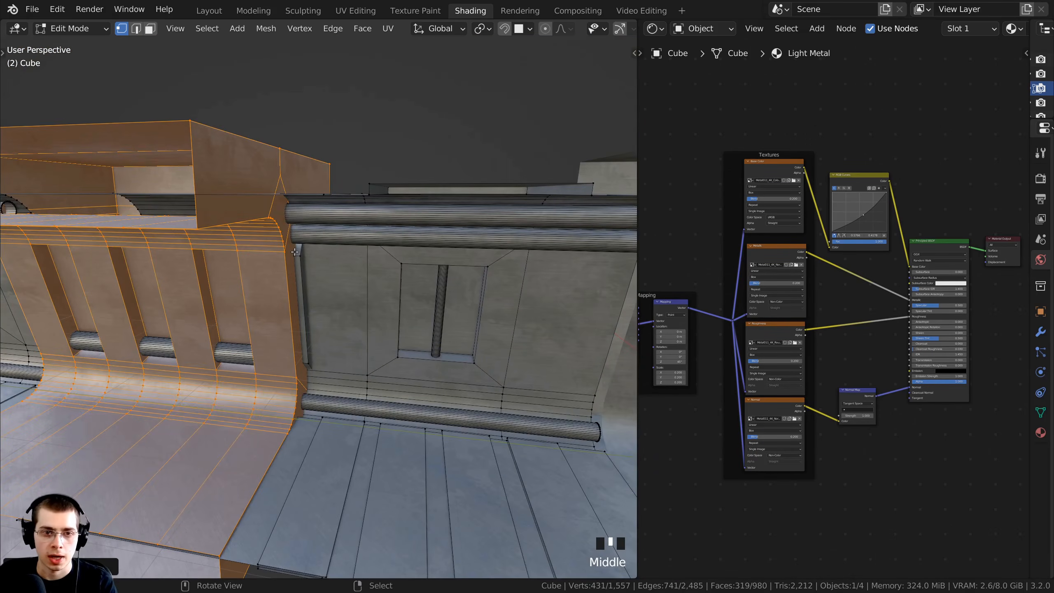
key(l)
scroll(305, 285, down, 3)
middle_drag(305, 284, 503, 307)
middle_drag(409, 329, 390, 351)
shift+middle_drag(390, 351, 354, 334)
scroll(355, 334, up, 3)
shift+middle_drag(355, 334, 389, 331)
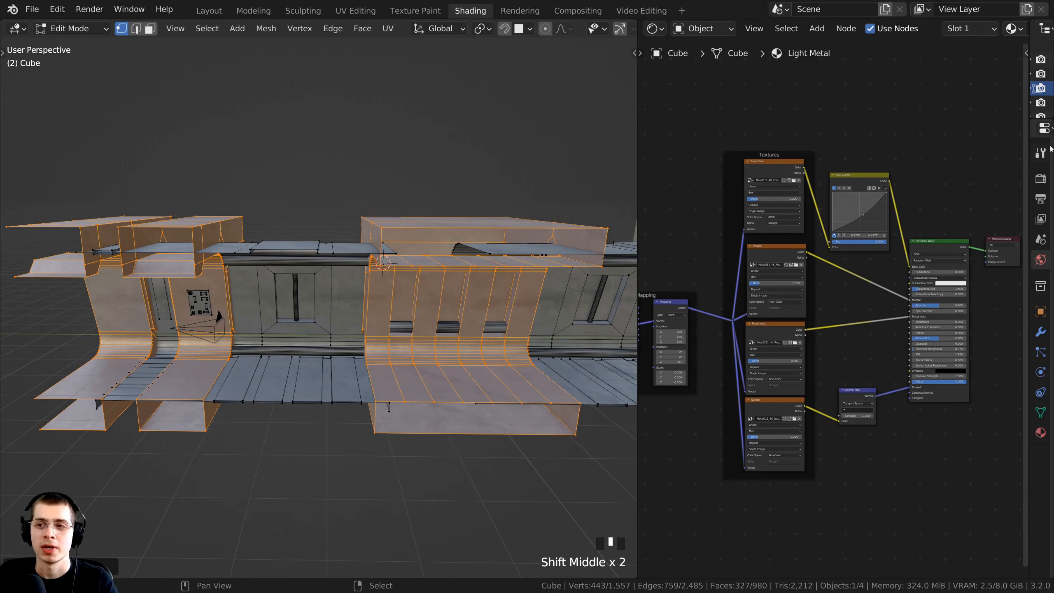
Step: Add a second material slot to the corridor mesh and set it to Light Metal
drag(1031, 143, 846, 143)
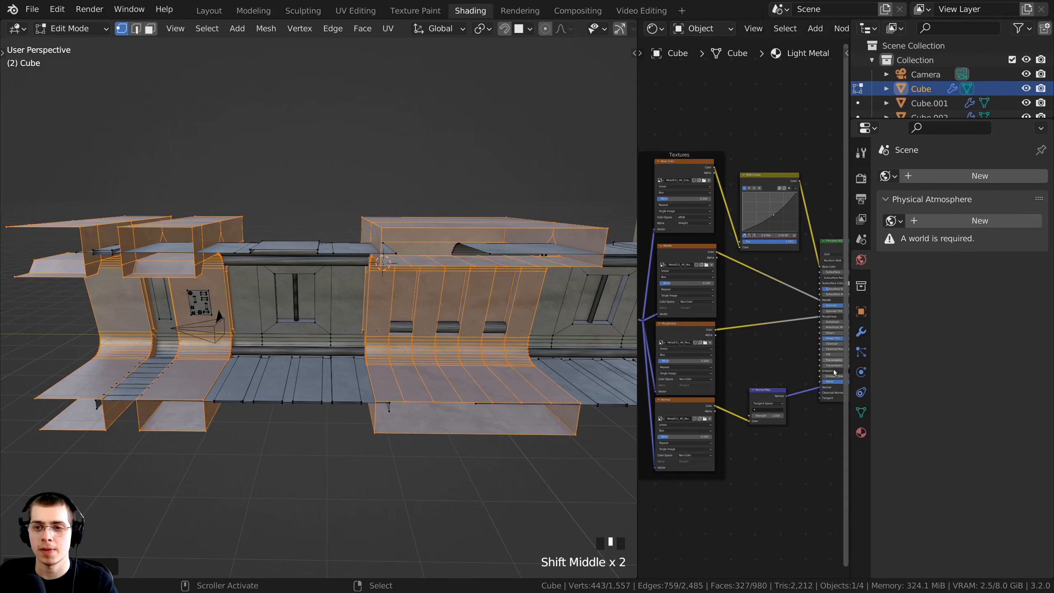
click(863, 435)
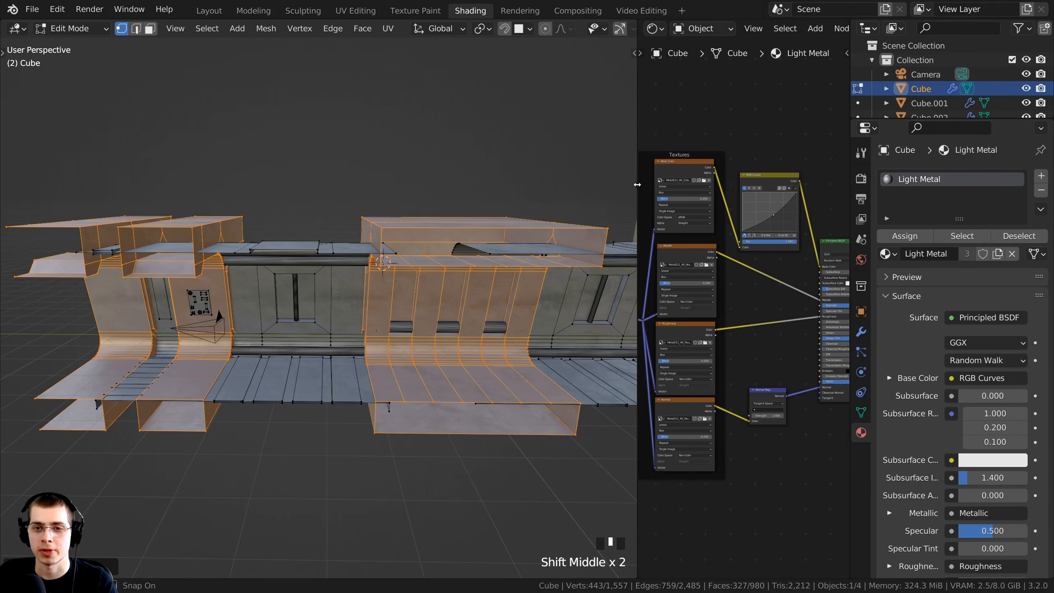
drag(638, 190, 452, 166)
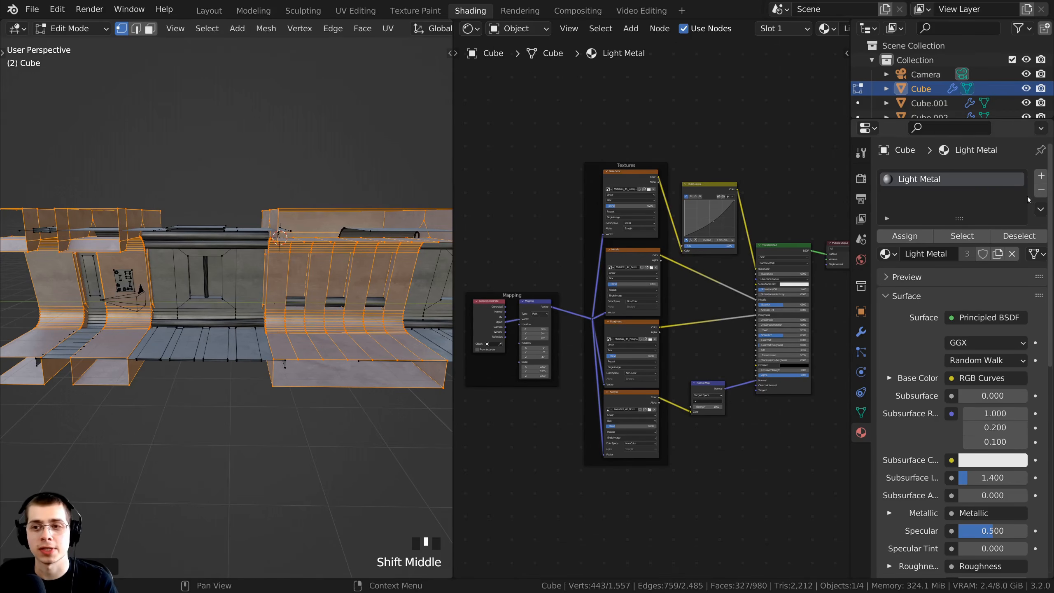
click(1042, 177)
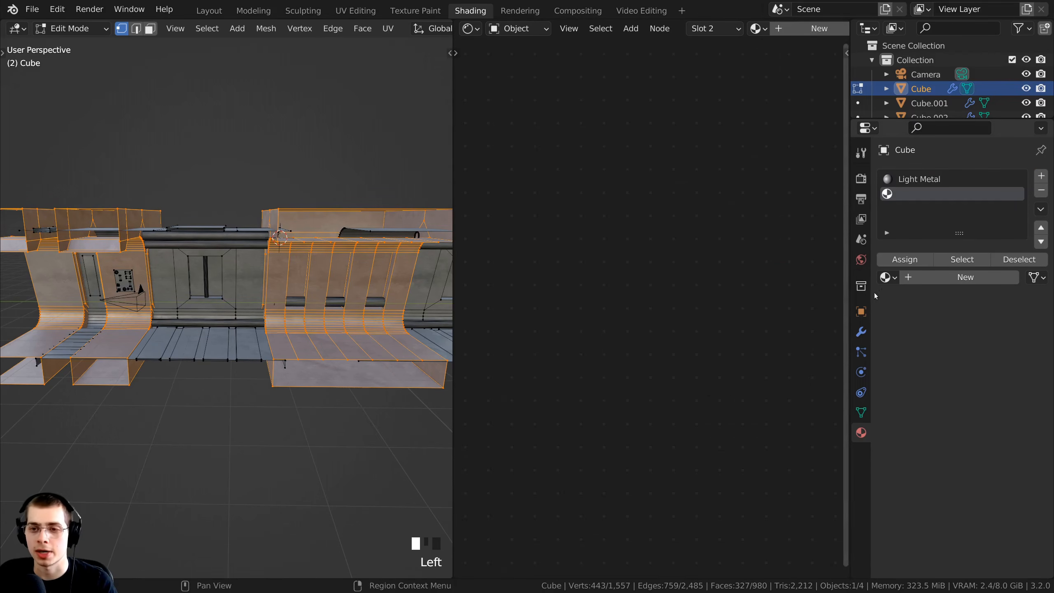
click(888, 277)
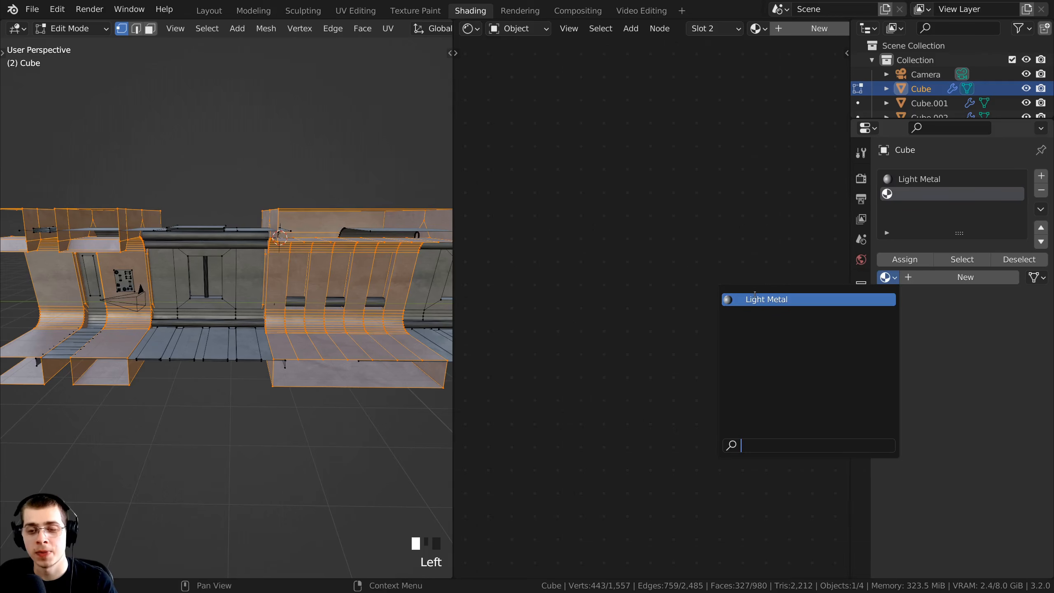
click(772, 300)
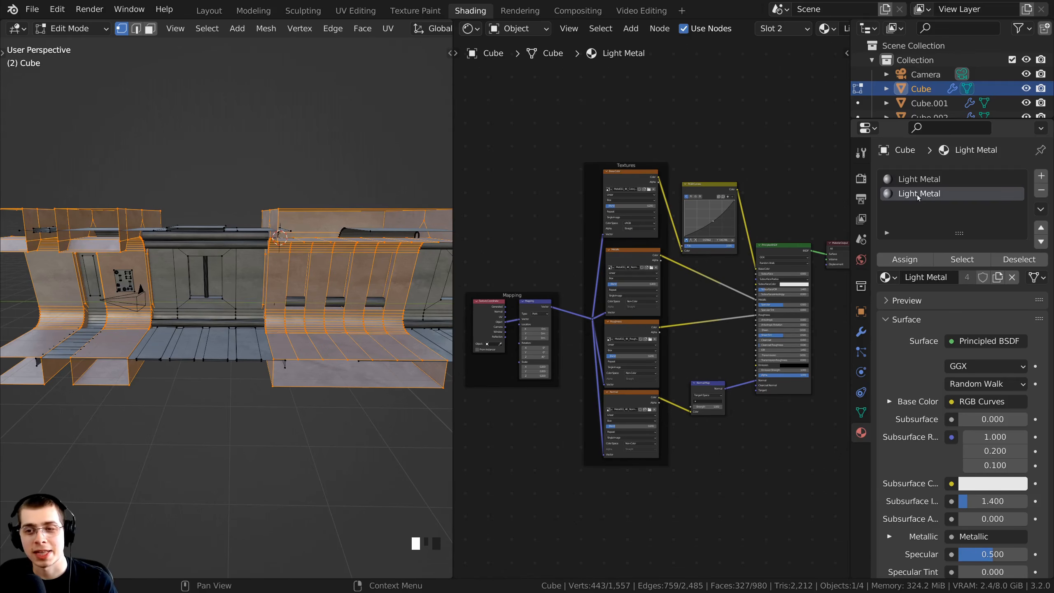
Step: Make the second slot's material an independent copy and rename it Dark Metal
click(998, 277)
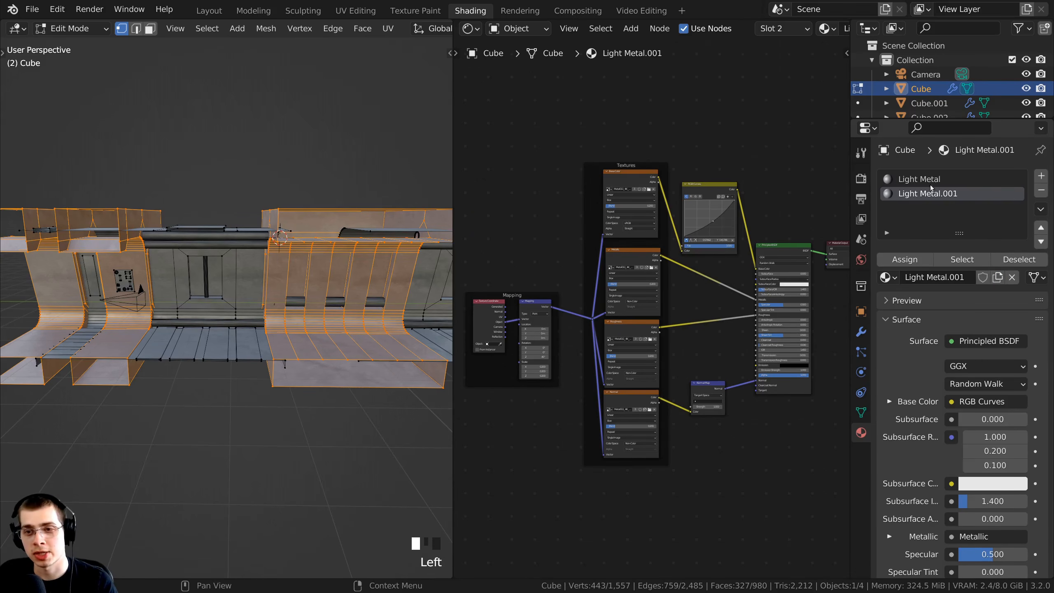
click(770, 153)
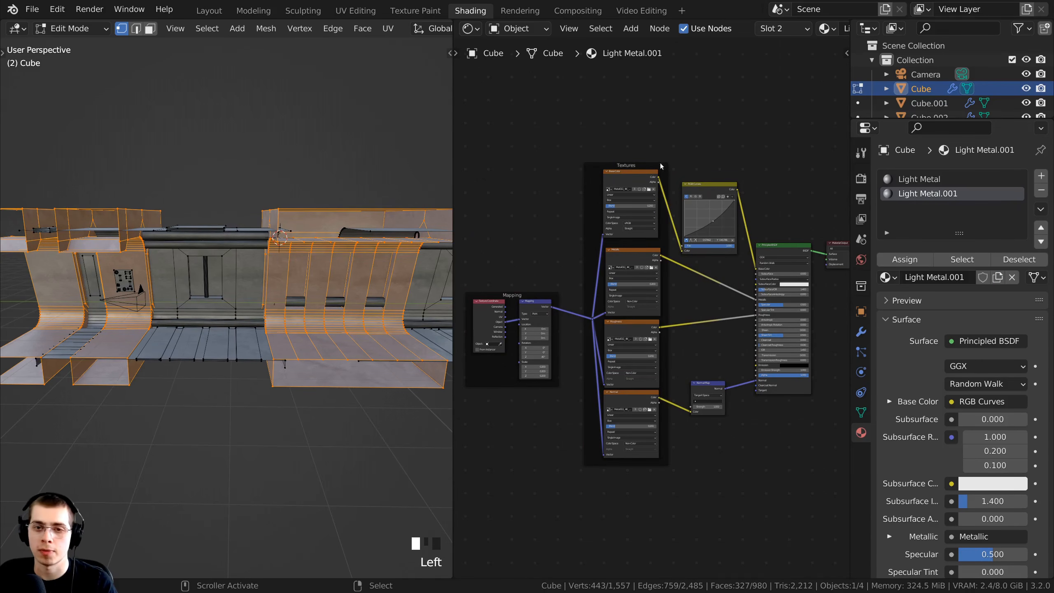
double_click(923, 194)
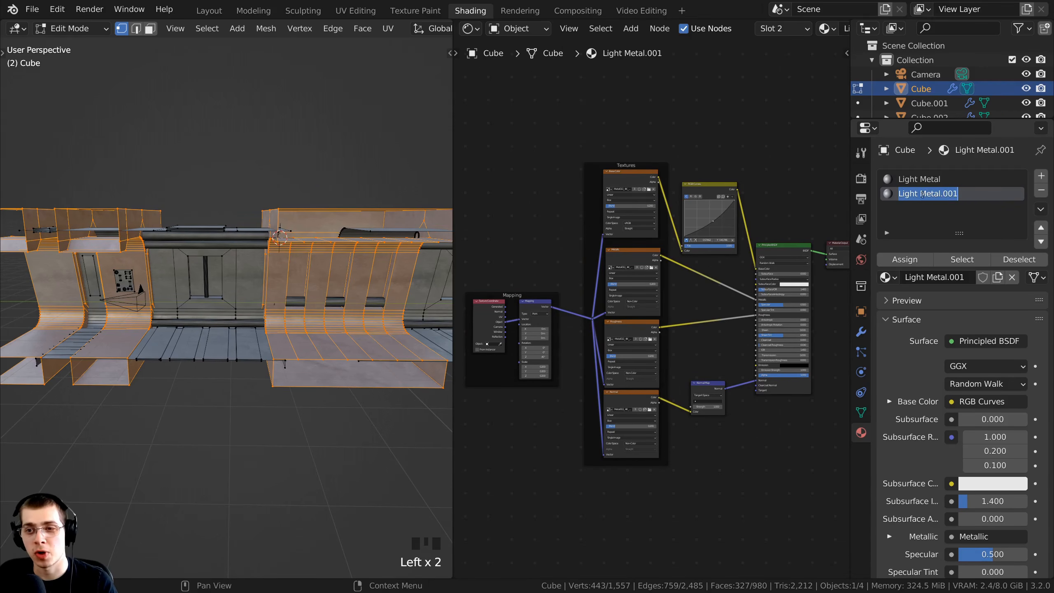
click(971, 197)
key(BackSpace)
key(BackSpace)
key(BackSpace)
key(BackSpace)
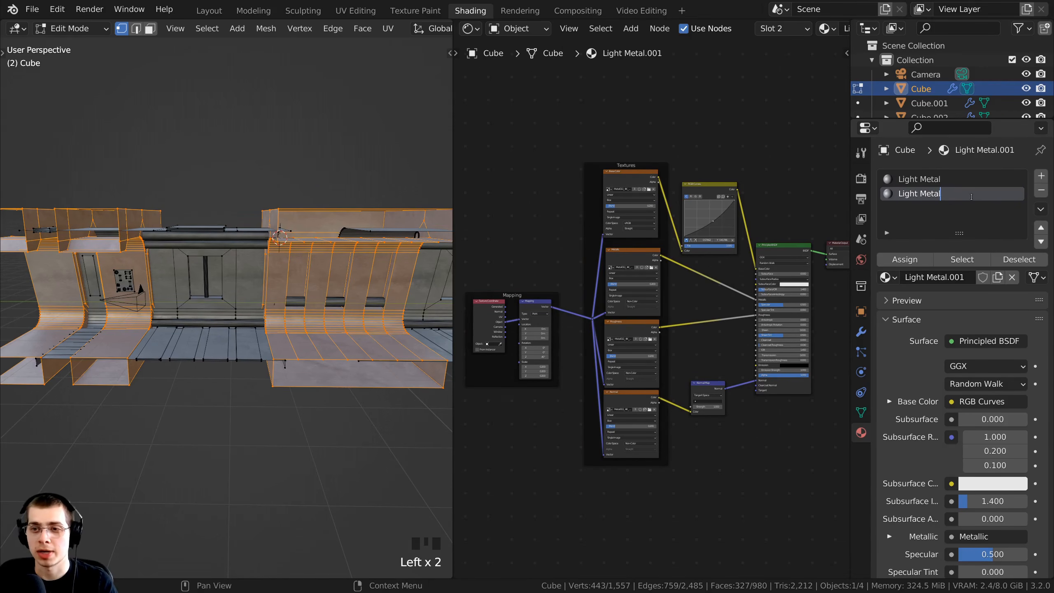
key(ctrl+Left)
key(BackSpace)
key(BackSpace)
key(BackSpace)
key(BackSpace)
key(BackSpace)
key(BackSpace)
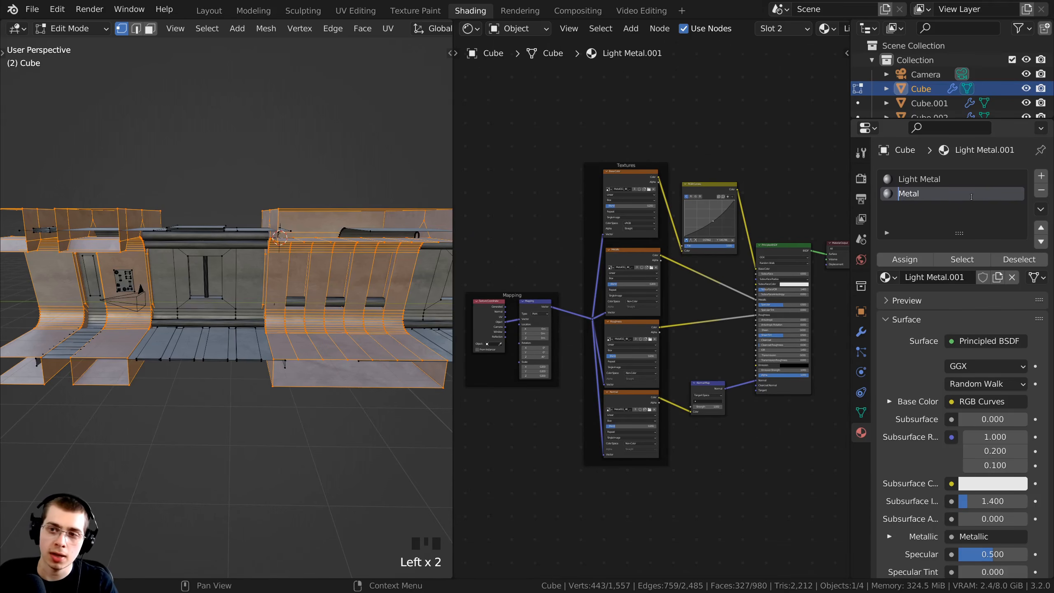
text(Dark)
key(Return)
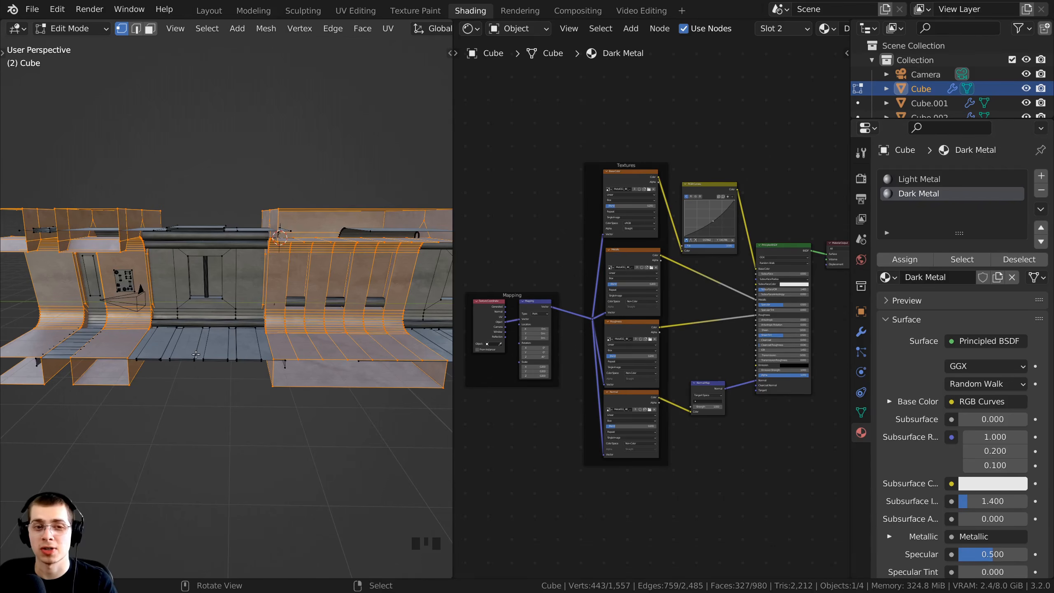
key(g)
key(g)
right_click(235, 212)
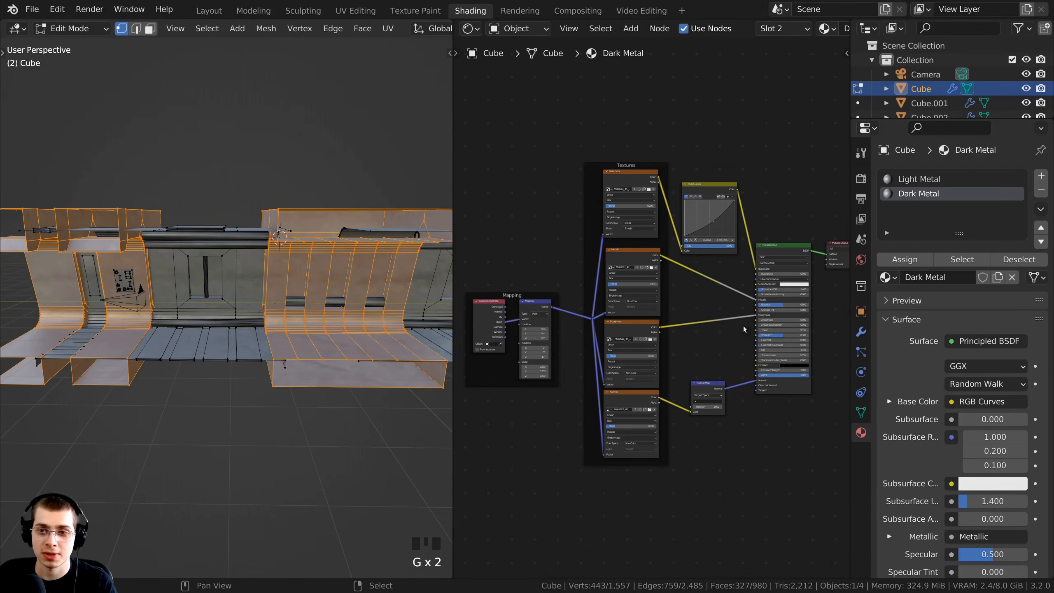
Step: Assign the Dark Metal material to the selected arch sections and trim pieces
click(962, 196)
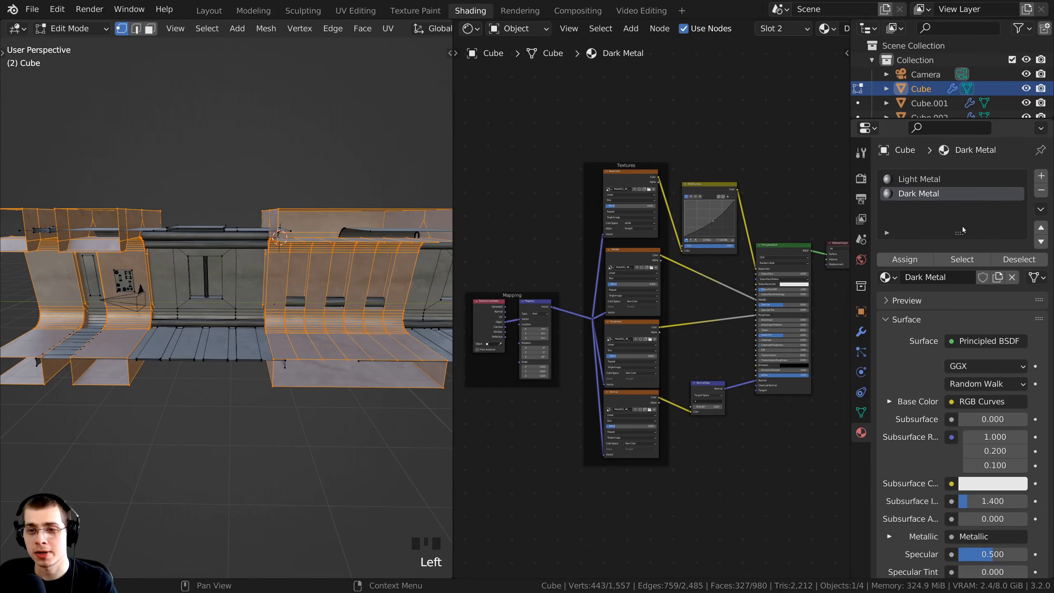
click(904, 259)
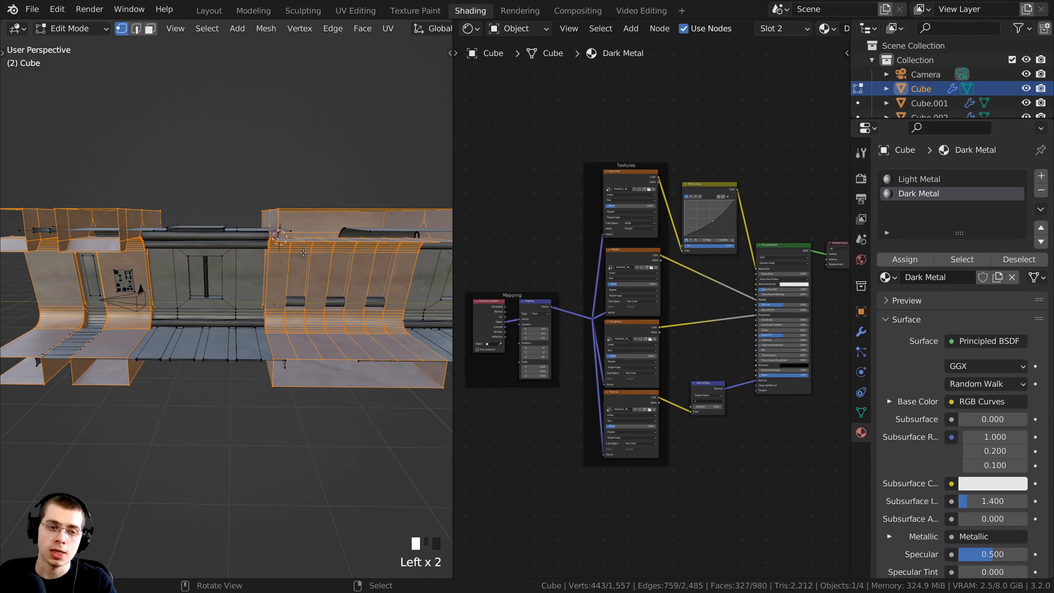
shift+middle_drag(361, 301, 361, 292)
middle_drag(361, 292, 371, 294)
middle_drag(477, 291, 477, 308)
middle_drag(373, 297, 361, 300)
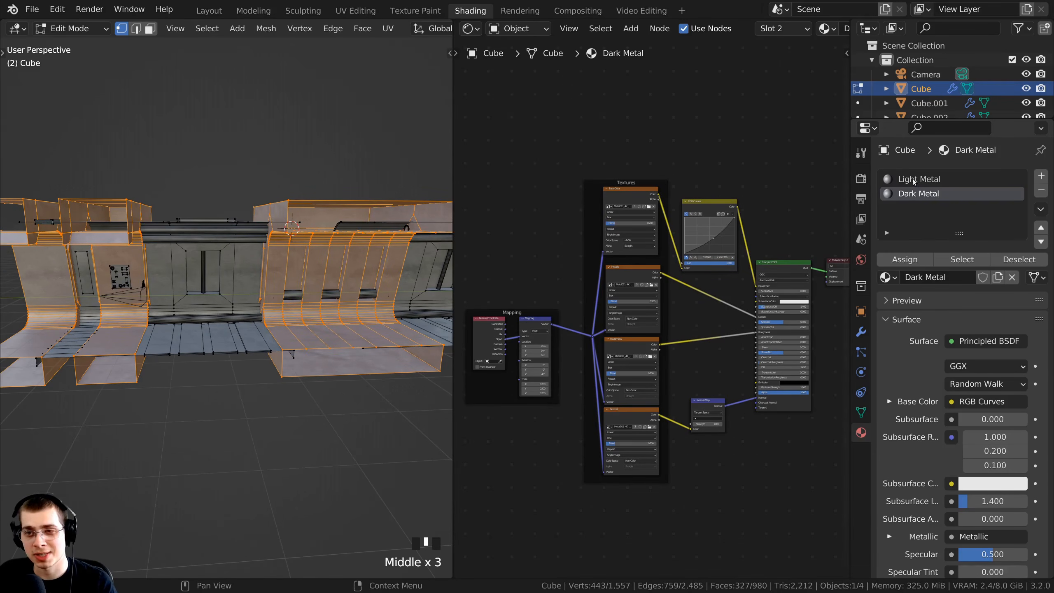
Step: Darken the Dark Metal base color by lowering the RGB Curves point to about 0.7610, 0.2142
scroll(754, 258, up, 1)
middle_drag(754, 258, 735, 274)
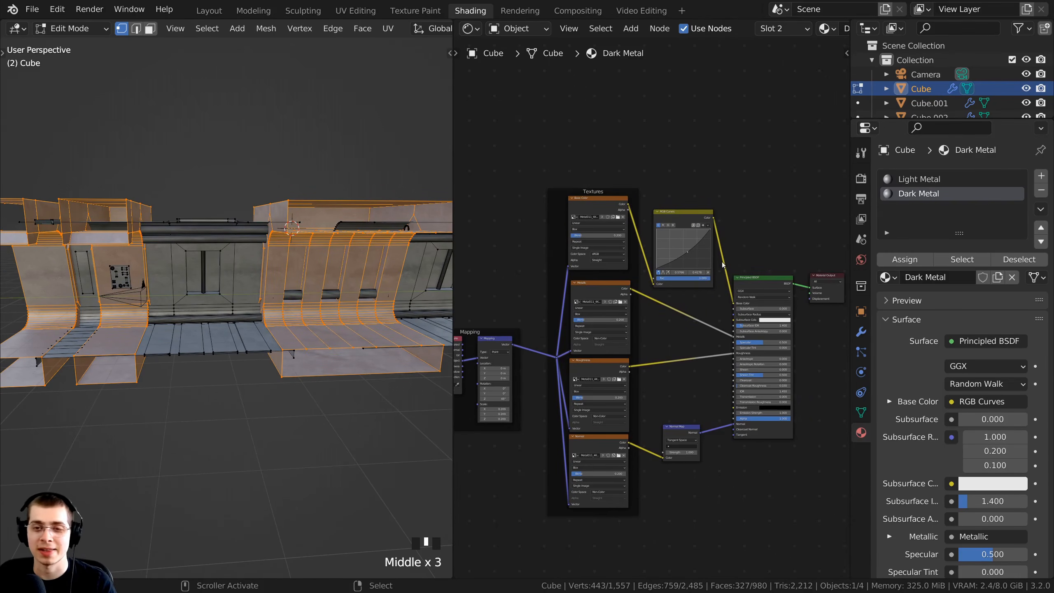
scroll(705, 269, up, 4)
middle_drag(648, 253, 589, 297)
scroll(638, 286, up, 3)
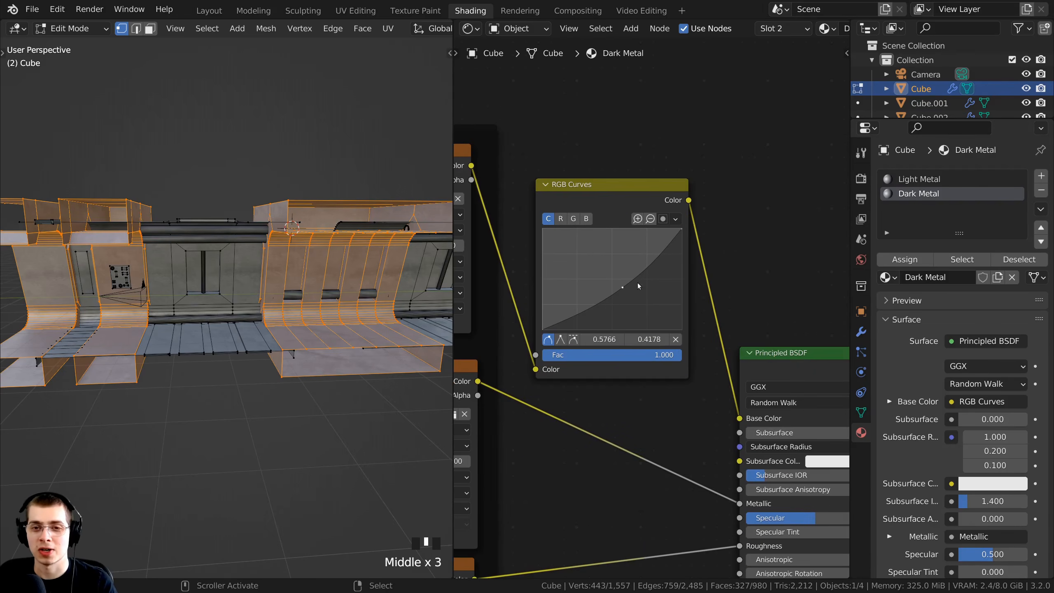
drag(622, 287, 642, 299)
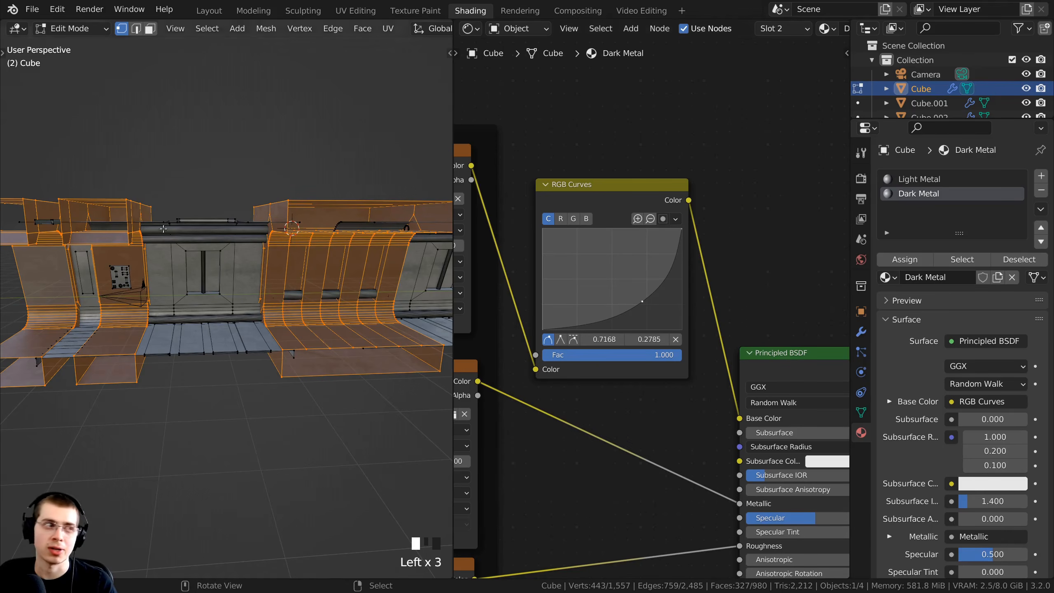
scroll(731, 406, up, 2)
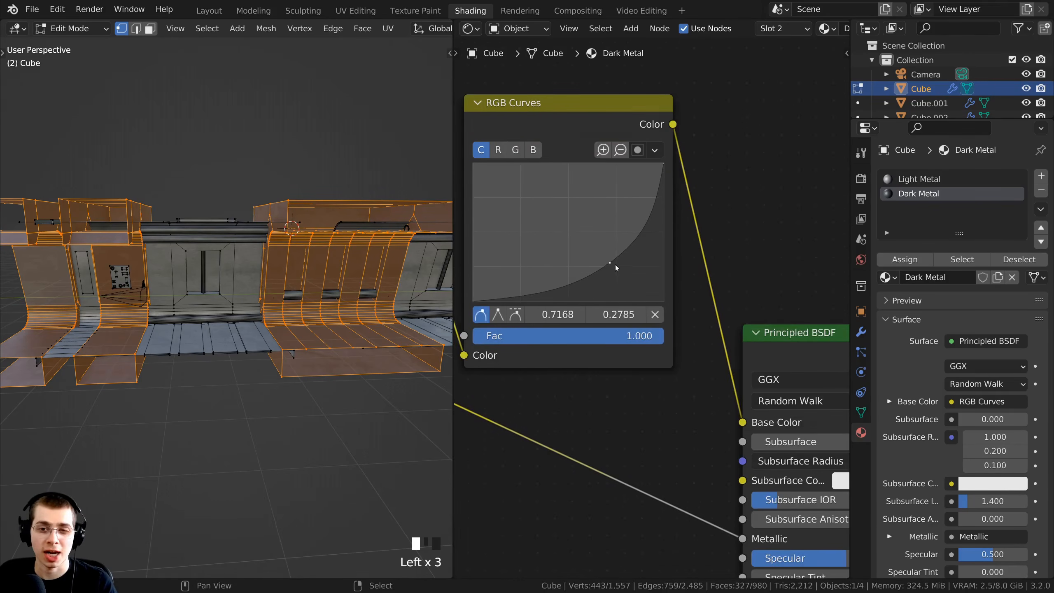
drag(610, 263, 618, 271)
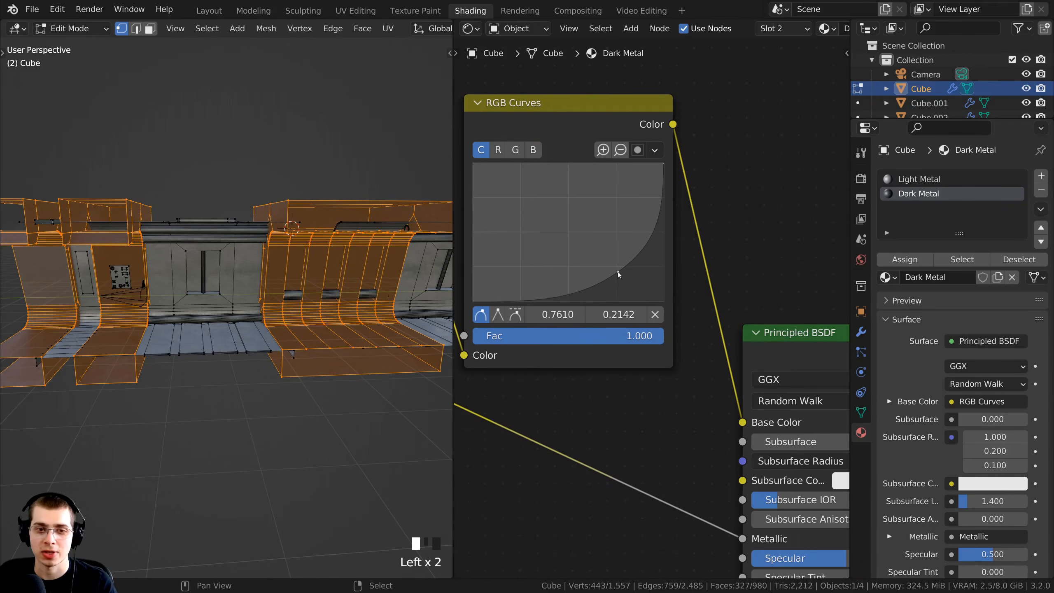
Step: Leave Edit Mode and examine the darkened metal through the camera in a wider 3D viewport
mouse_move(316, 291)
shift+middle_down()
mouse_move(344, 284)
mouse_move(315, 290)
shift+middle_up()
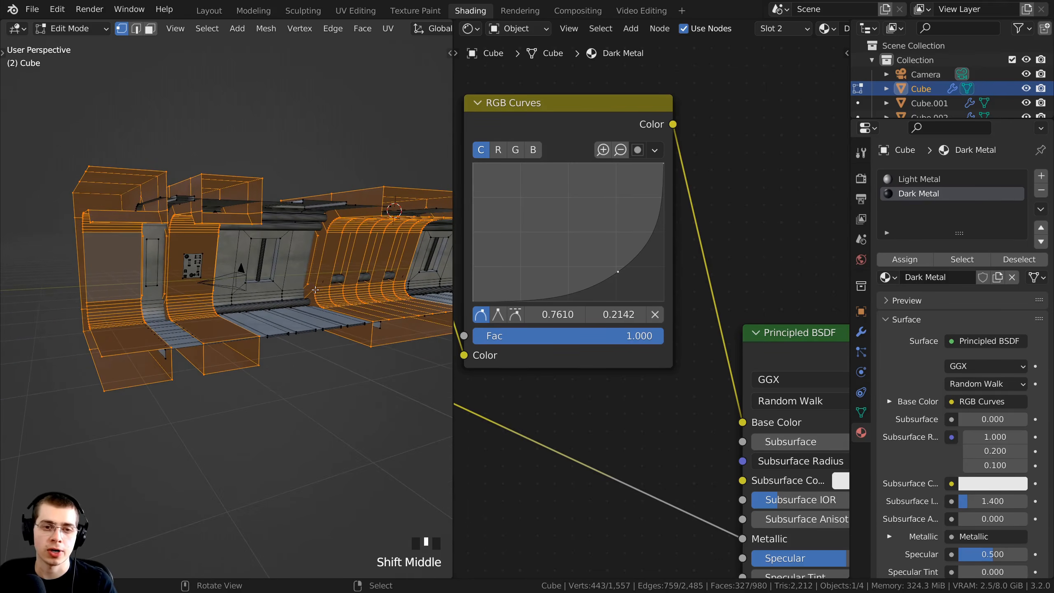
key(Tab)
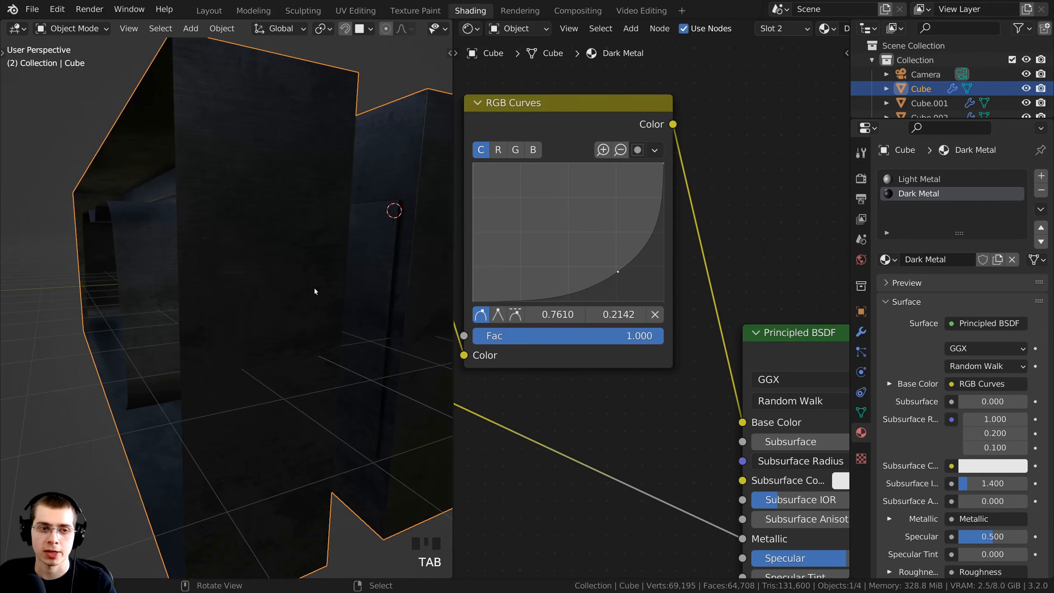
key(KP_0)
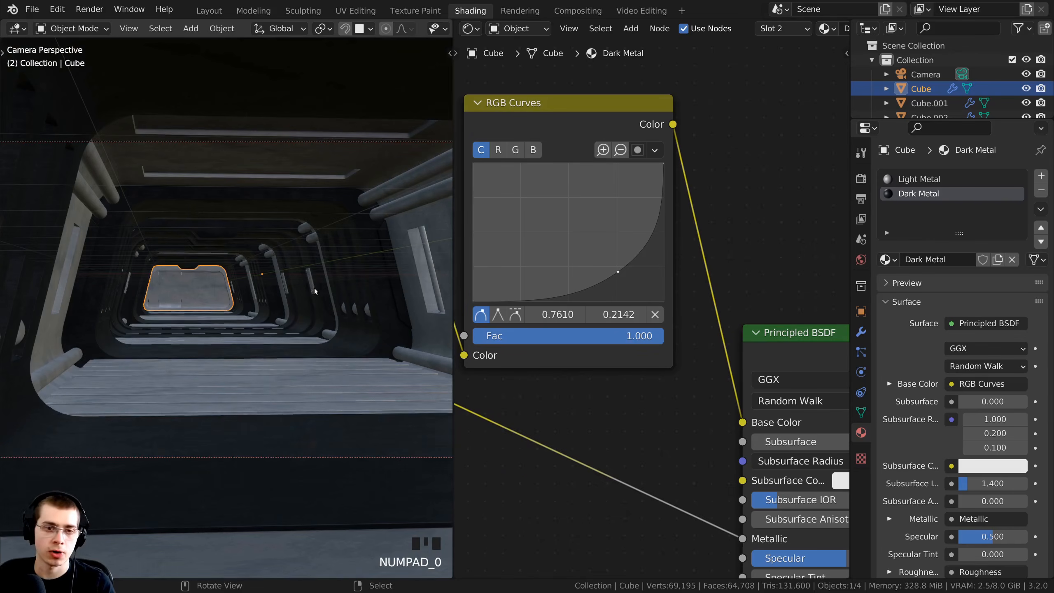
drag(457, 211, 509, 212)
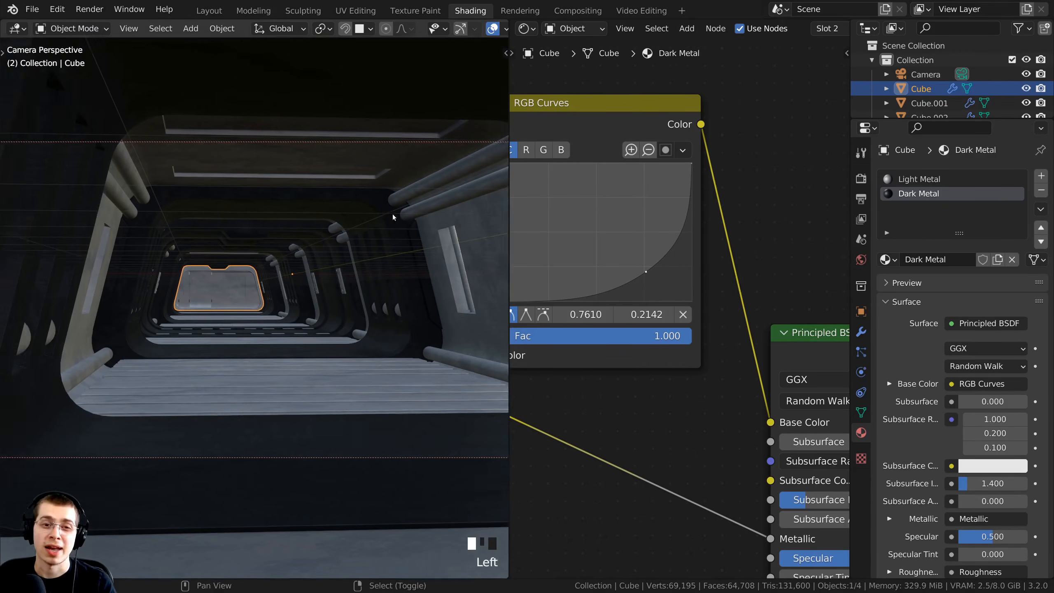
shift+middle_drag(392, 214, 173, 267)
scroll(606, 338, up, 1)
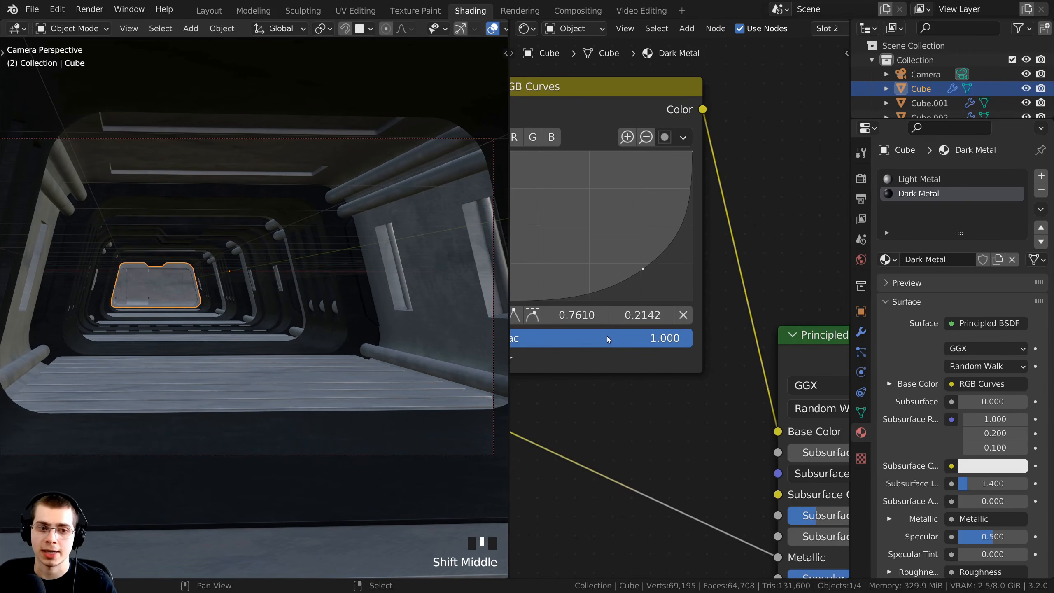
shift+middle_drag(217, 339, 254, 348)
scroll(254, 348, up, 3)
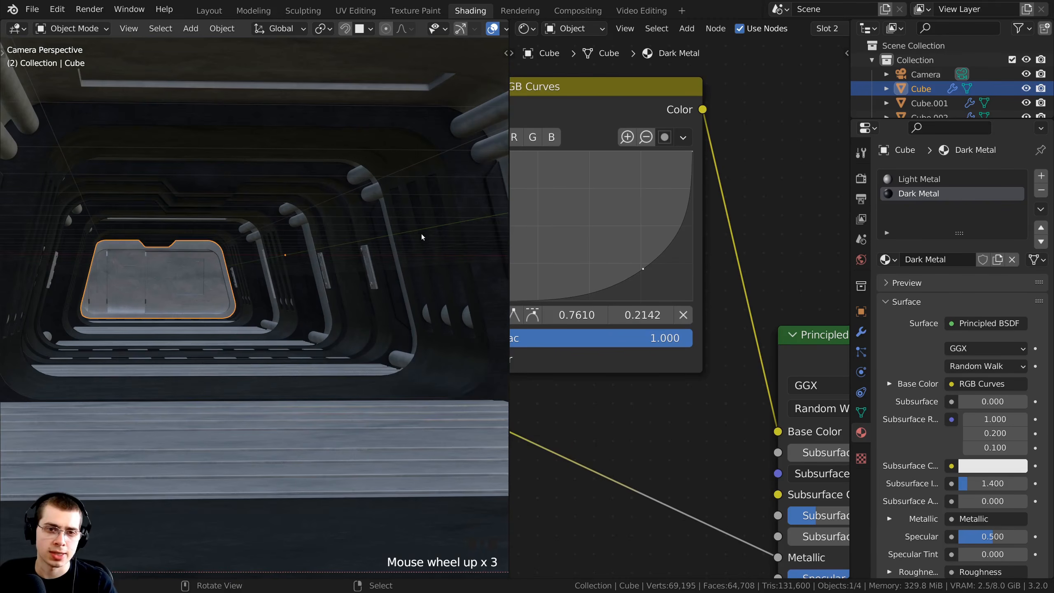
Step: Lighten the Dark Metal slightly by setting the RGB Curves point to 0.7610, 0.2321
shift+middle_drag(422, 236, 349, 235)
shift+middle_drag(539, 282, 596, 316)
scroll(321, 319, down, 2)
shift+middle_drag(321, 319, 336, 345)
scroll(346, 353, up, 1)
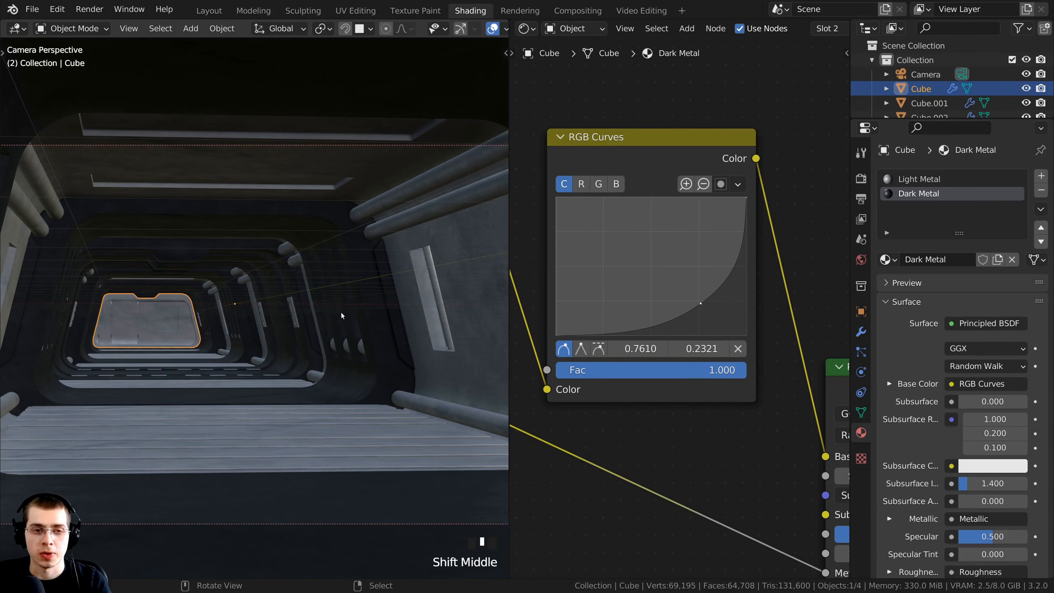
Step: Return to editing the corridor mesh outside the camera view and clear the selection
middle_drag(340, 312, 191, 342)
key(Tab)
scroll(332, 316, down, 3)
scroll(216, 342, down, 5)
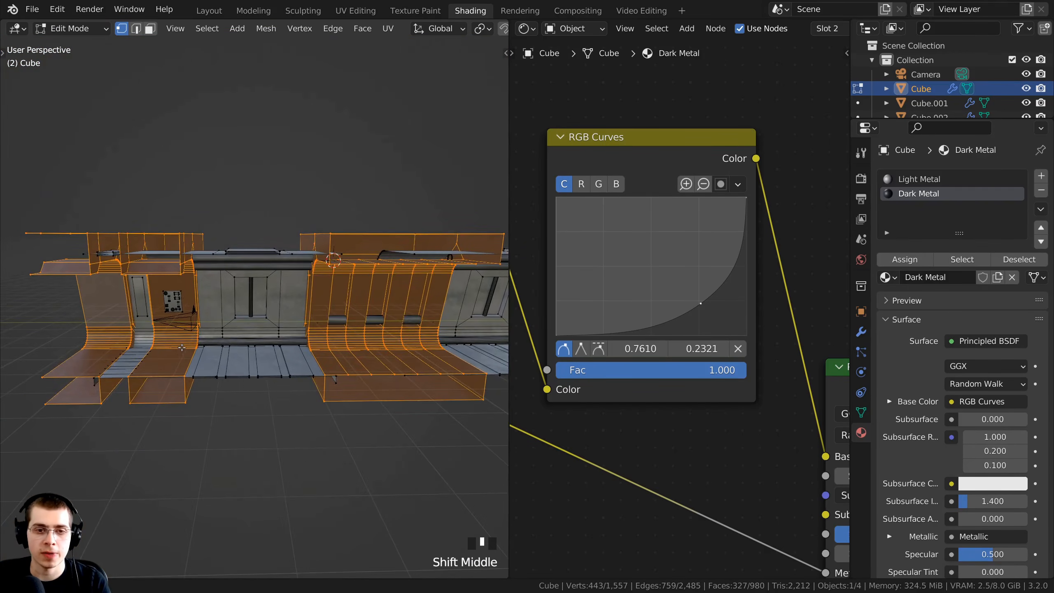
scroll(191, 342, up, 1)
key(alt+a)
shift+middle_drag(490, 219, 486, 226)
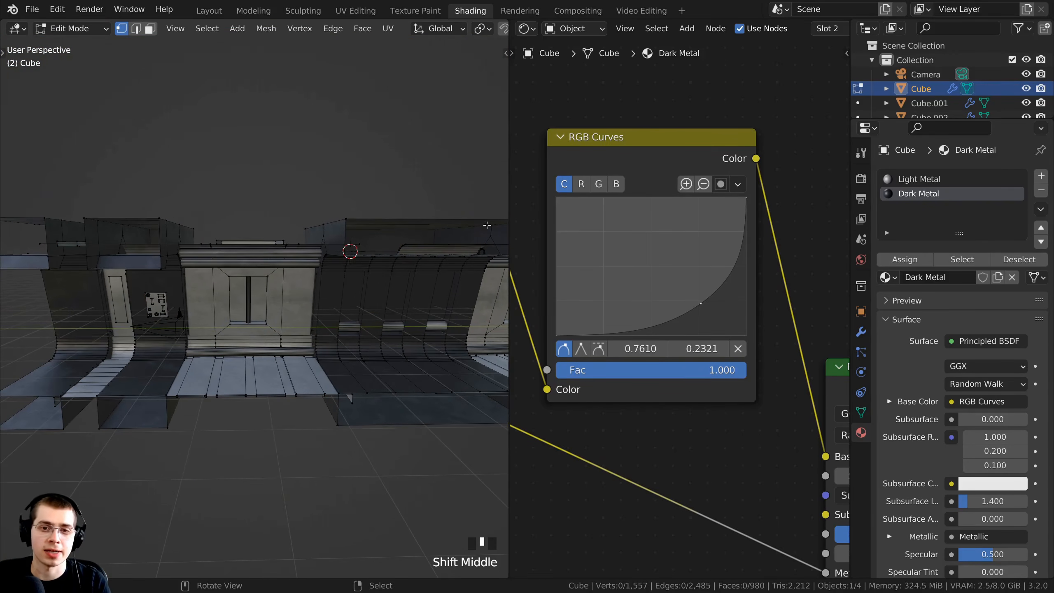
Step: Widen the 3D viewport and switch to face selection around the first wall panel
drag(509, 195, 639, 195)
scroll(707, 257, down, 5)
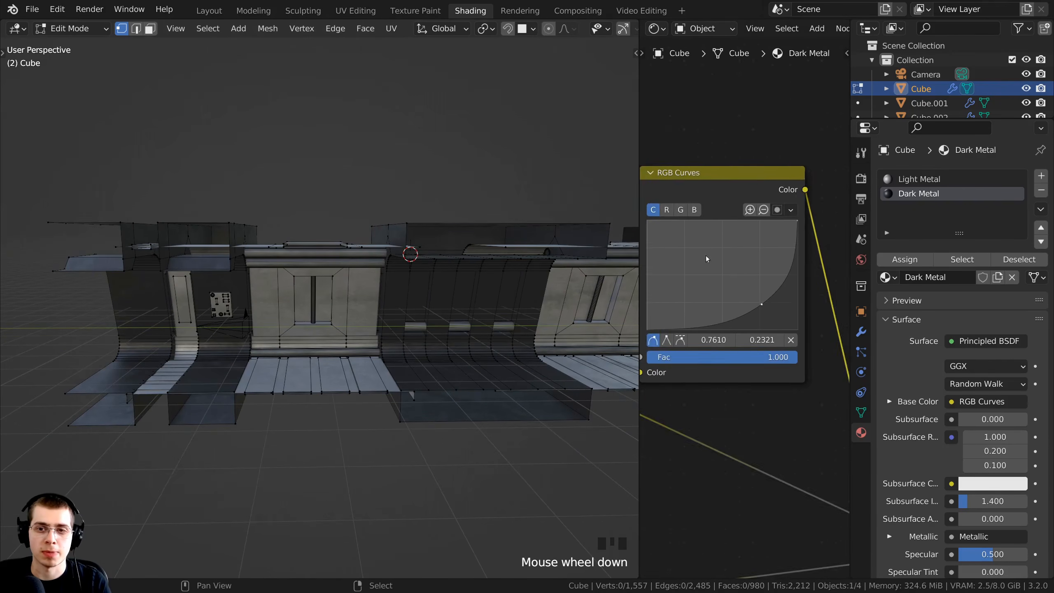
middle_drag(386, 315, 356, 311)
scroll(356, 311, up, 4)
shift+middle_drag(356, 311, 413, 306)
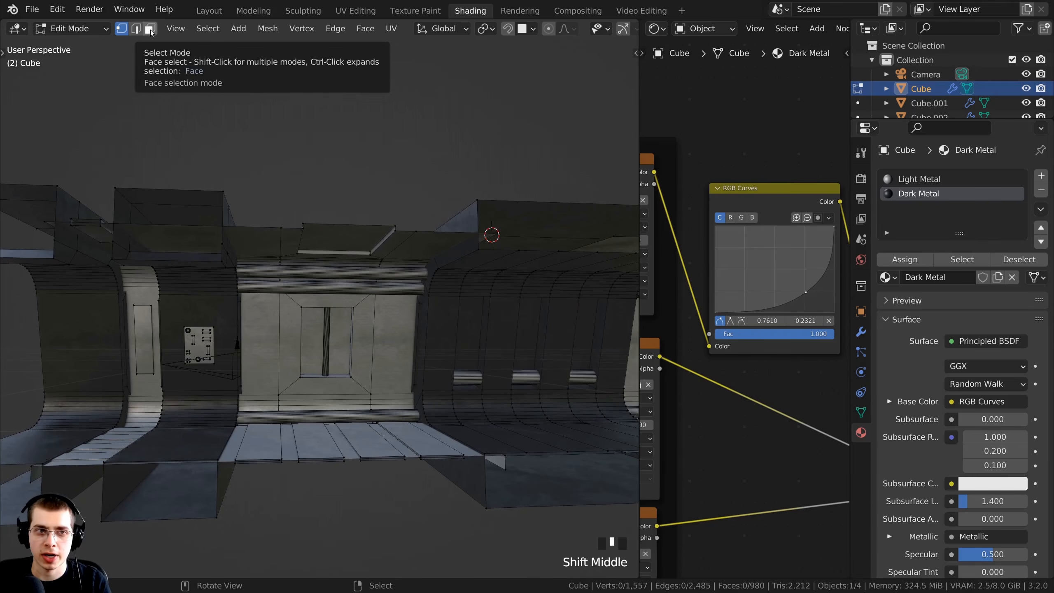
click(150, 30)
middle_drag(365, 407, 372, 427)
scroll(380, 414, up, 2)
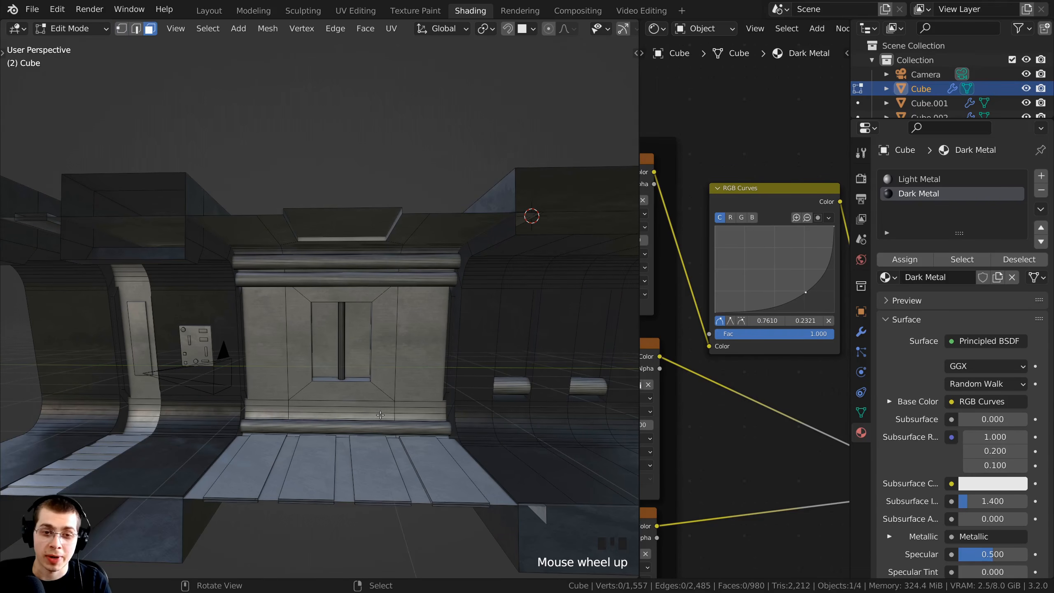
middle_drag(344, 318, 315, 250)
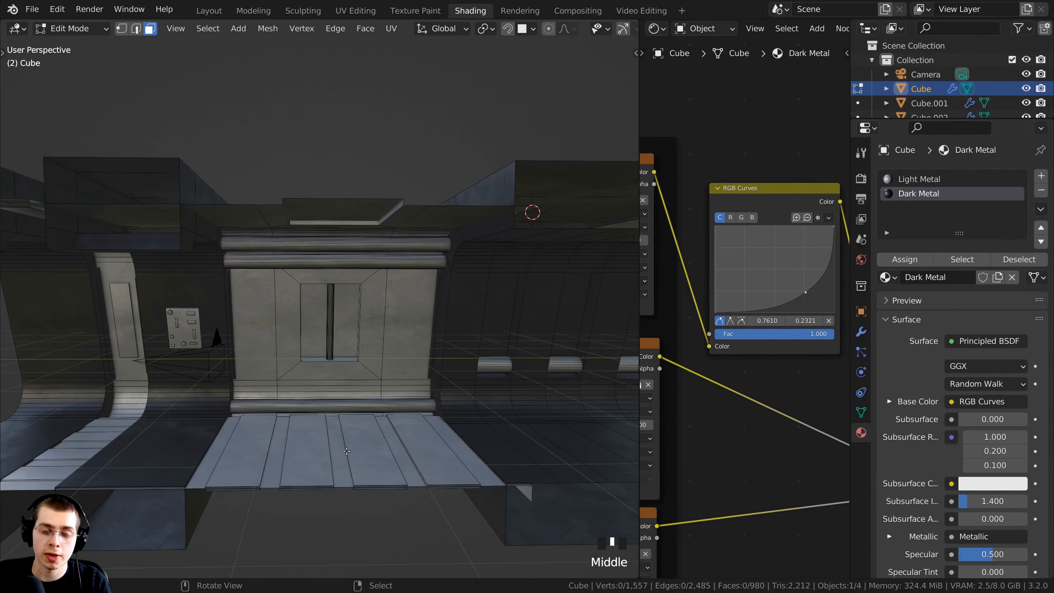
Step: Select the linked upper and lower pipes of the first wall panel and the three short pipes beside it
key(l)
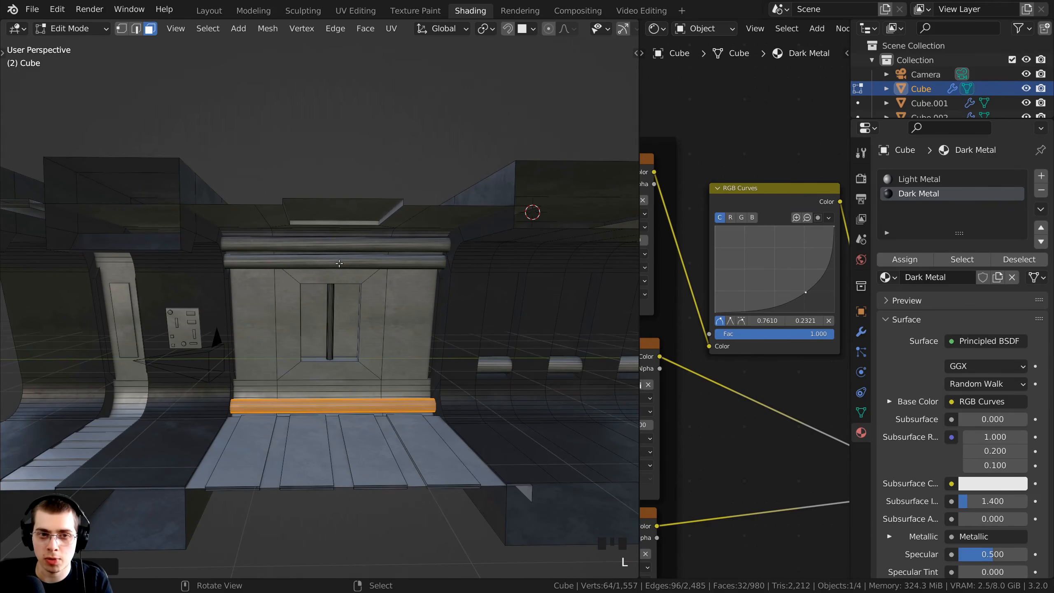
key(l)
key(l)
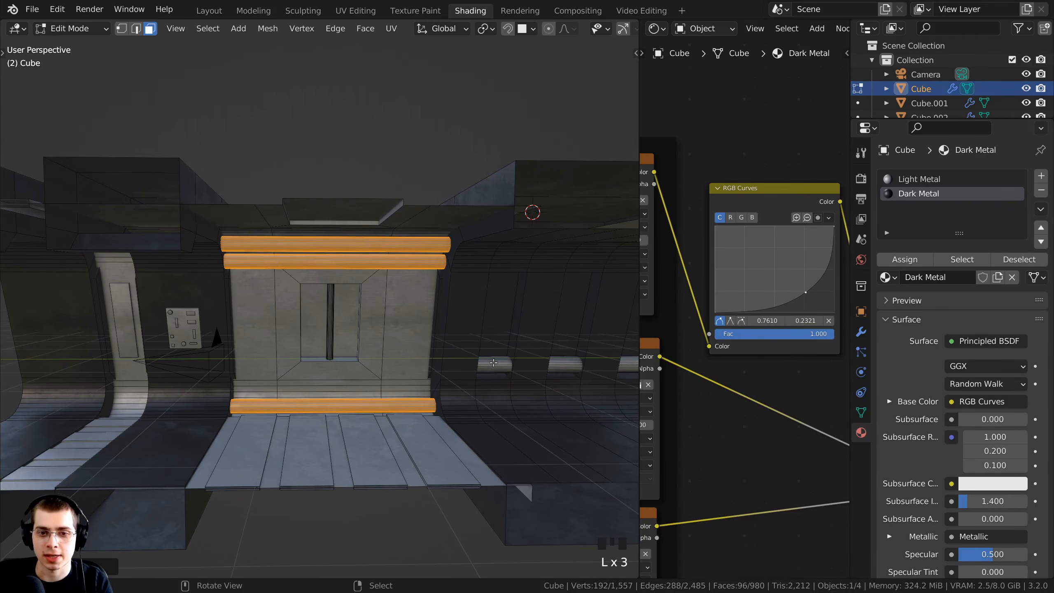
key(l)
Step: Add the two upper pipes and the lower pipe of the second wall panel to the selection
scroll(457, 378, down, 5)
middle_drag(457, 379, 357, 278)
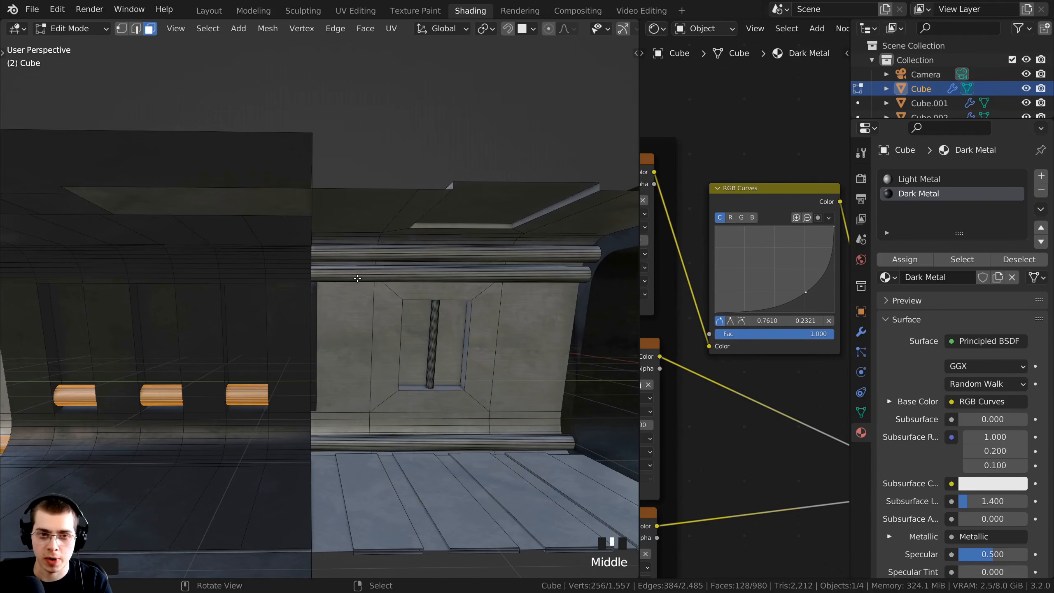
key(l)
key(l)
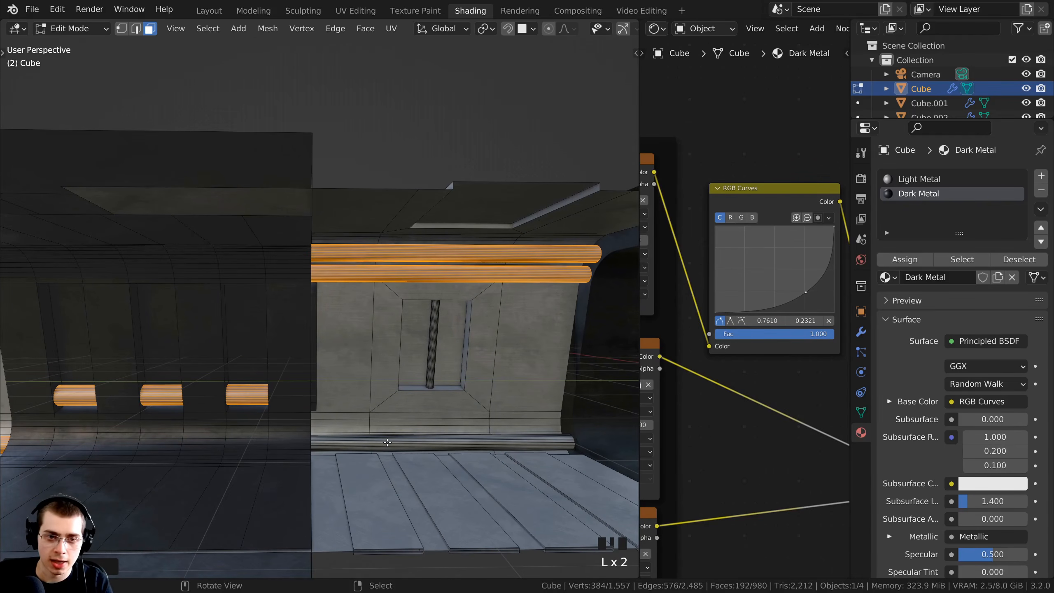
key(l)
Step: Inspect the vertical bar in the wall recess and check the pipe selection along the whole corridor
scroll(387, 442, down, 3)
middle_drag(387, 442, 469, 353)
scroll(461, 365, up, 4)
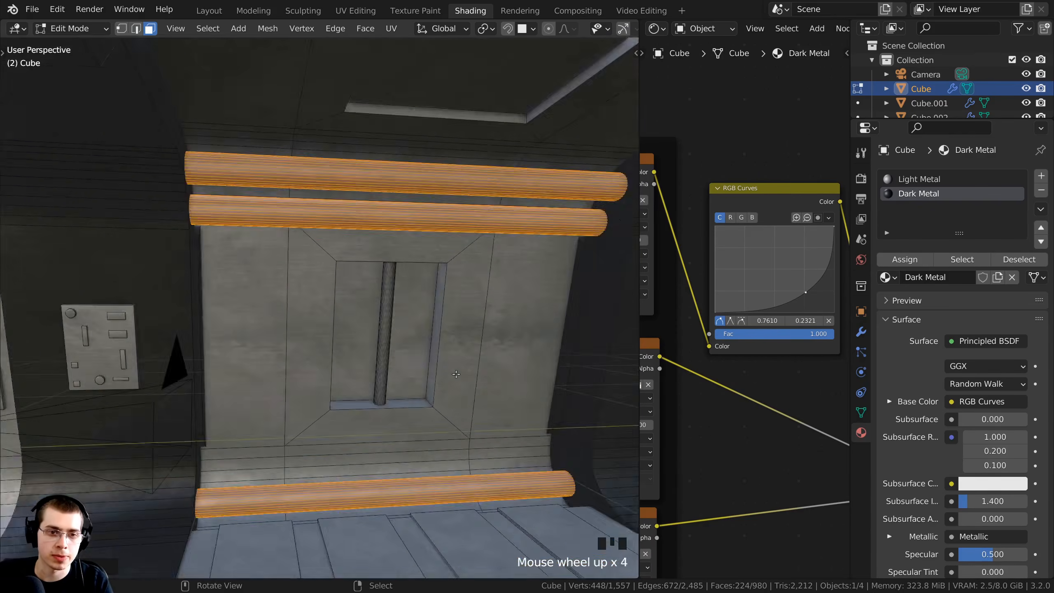
scroll(456, 374, up, 2)
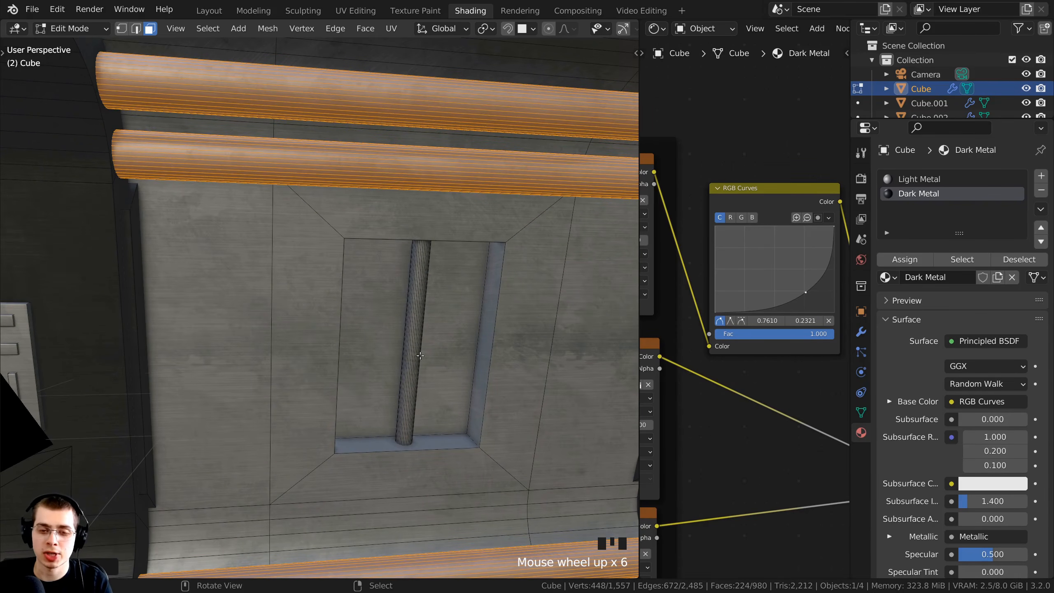
scroll(397, 359, down, 7)
middle_drag(397, 359, 350, 325)
scroll(350, 324, down, 2)
shift+middle_drag(366, 203, 388, 207)
middle_drag(619, 252, 633, 256)
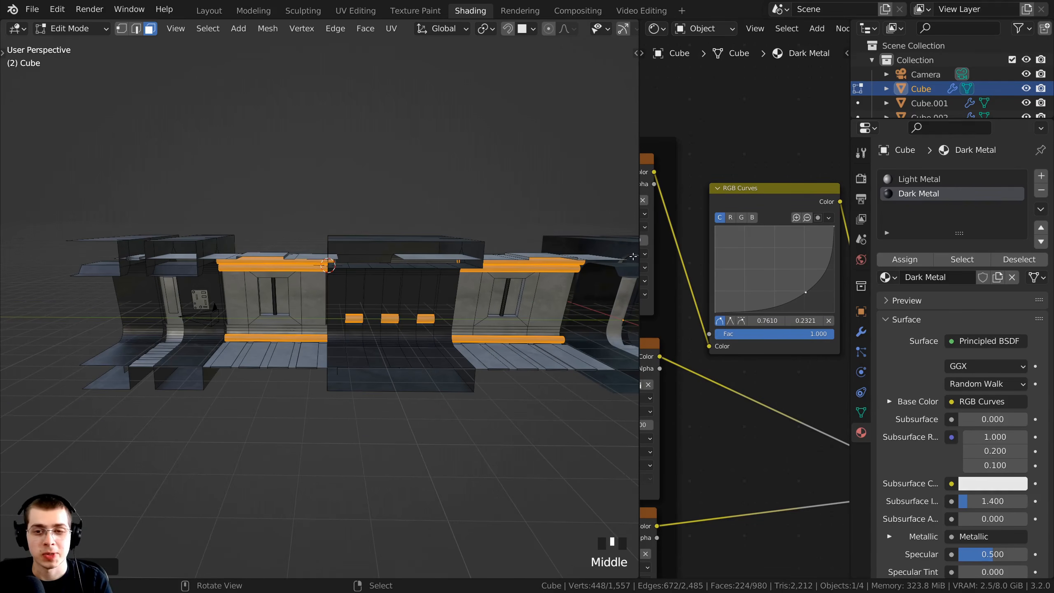
Step: Add a third material slot to the corridor mesh with a new material named Pipes
drag(638, 246, 570, 247)
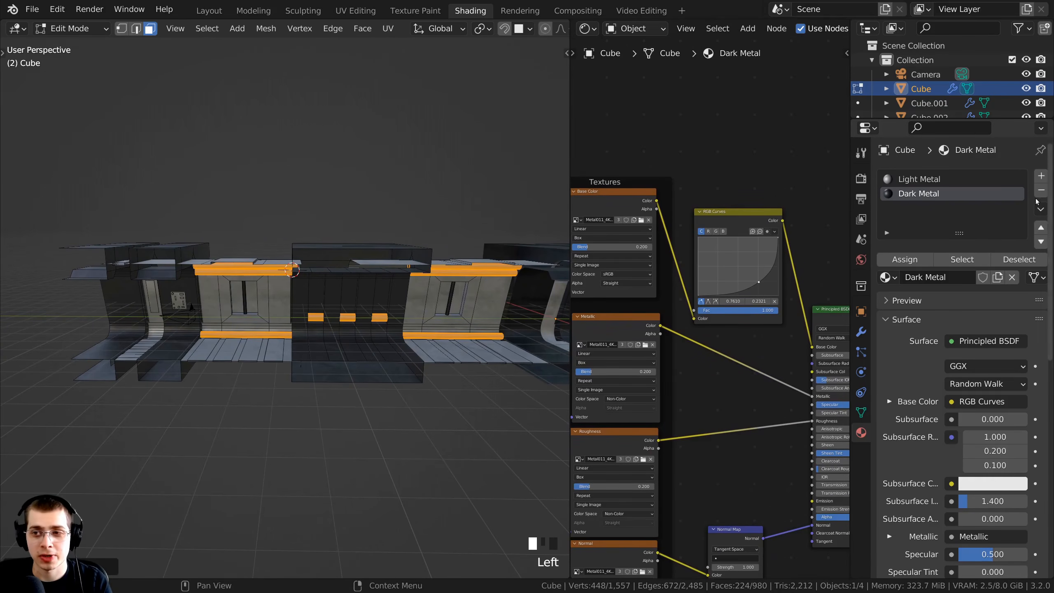
click(1042, 176)
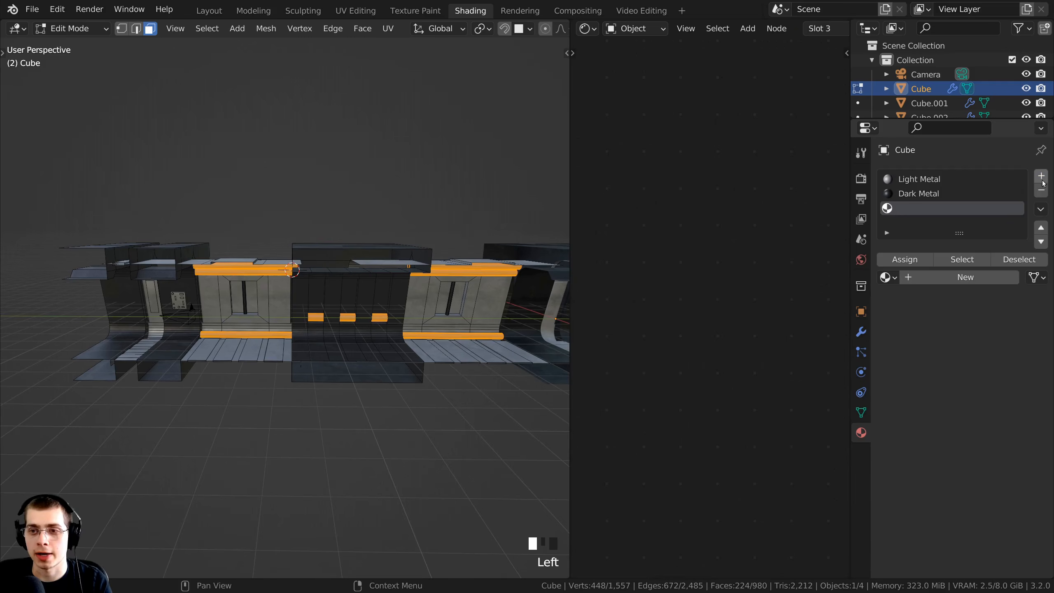
click(965, 277)
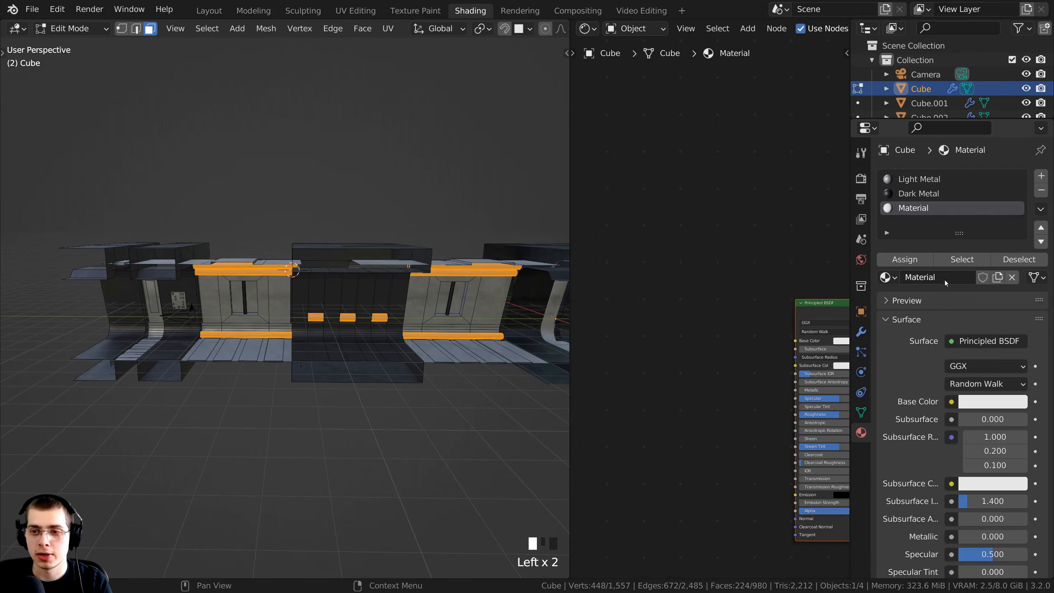
double_click(943, 277)
text(P)
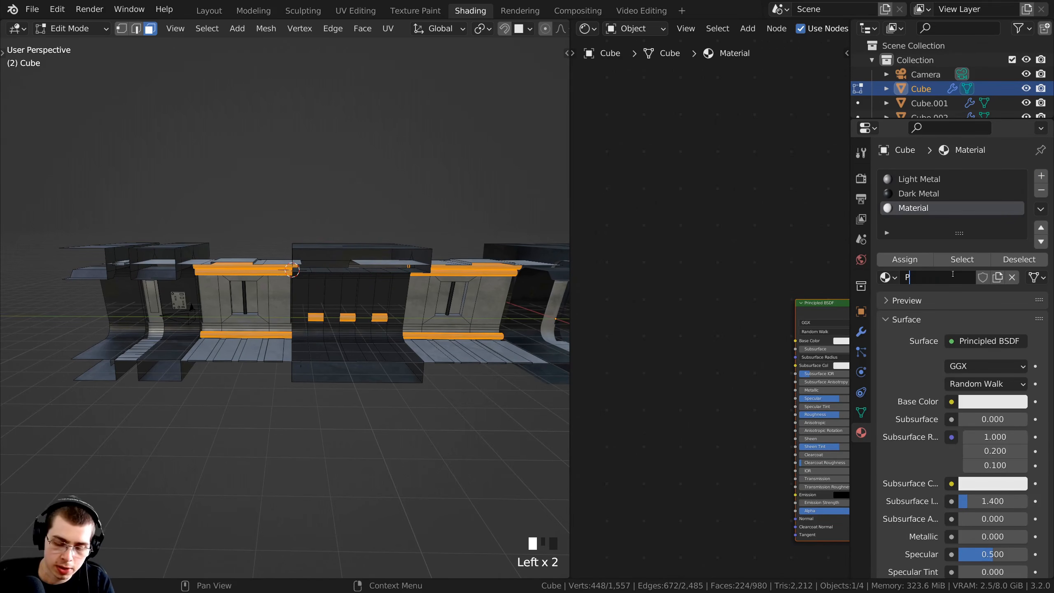
text(ipes)
key(Return)
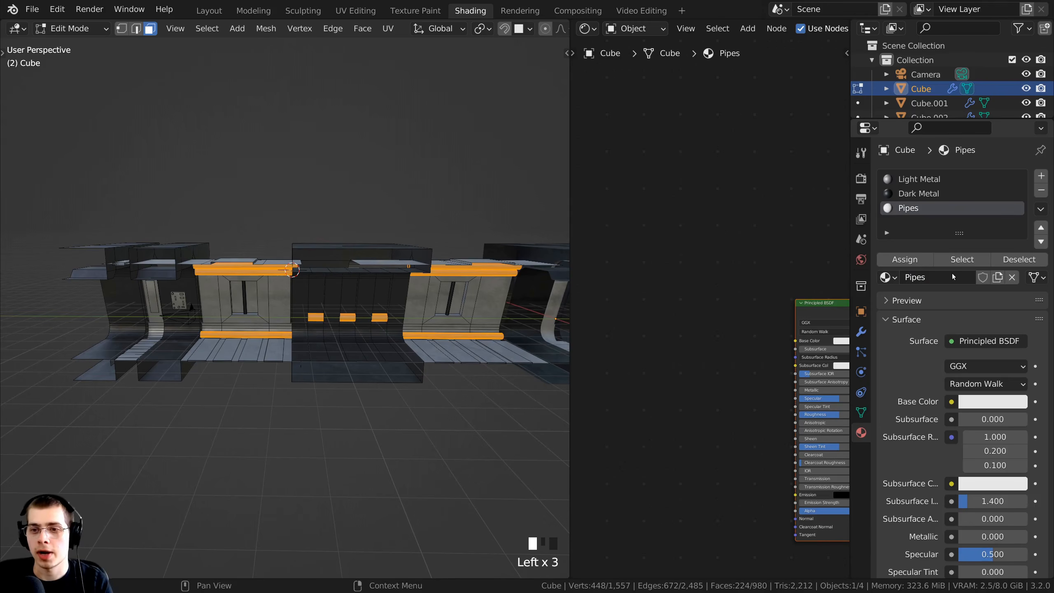
Step: Assign the Pipes material to the selected pipes
click(899, 258)
key(g)
right_click(321, 266)
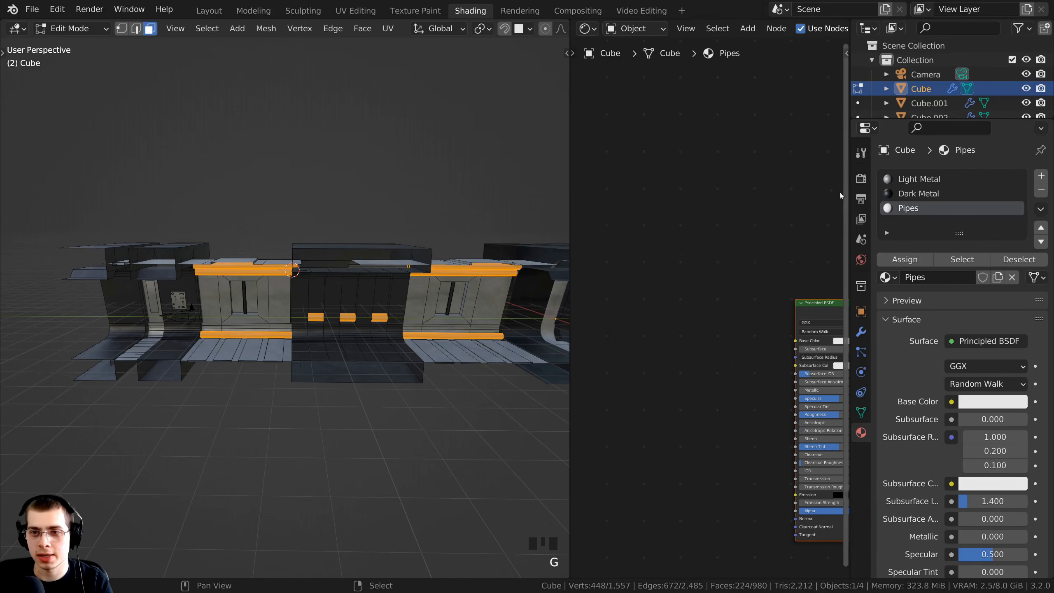
click(907, 260)
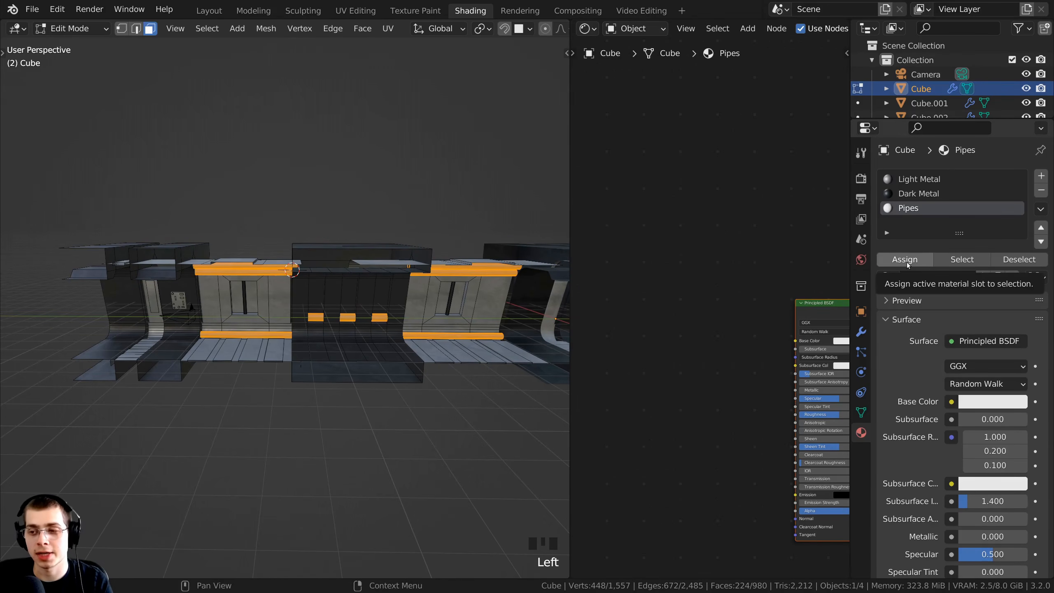
click(907, 262)
Step: Leave Edit Mode and check the newly assigned pipe material through the camera
middle_drag(365, 369, 343, 376)
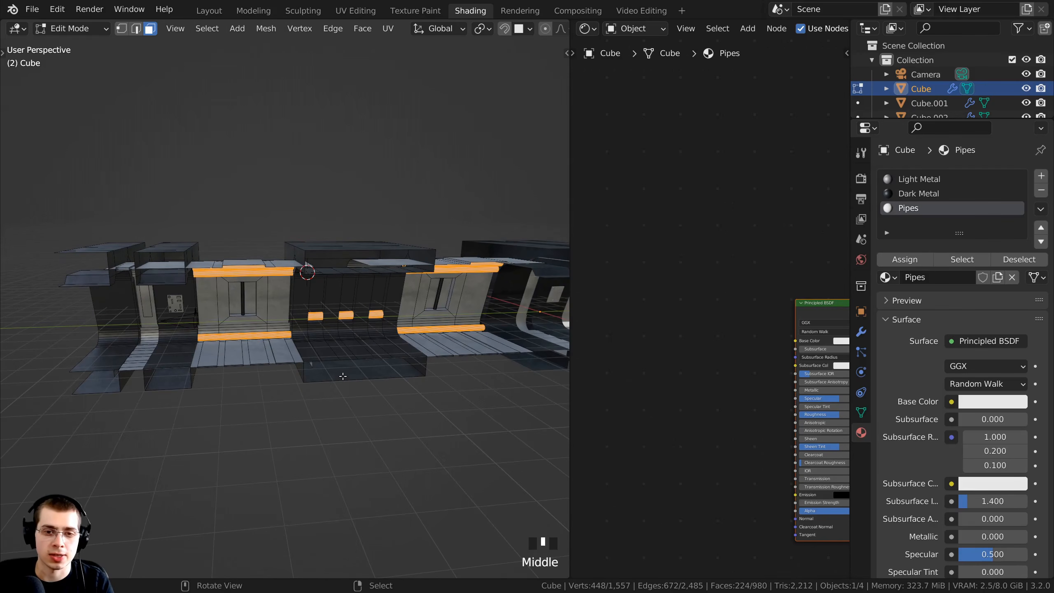
key(Tab)
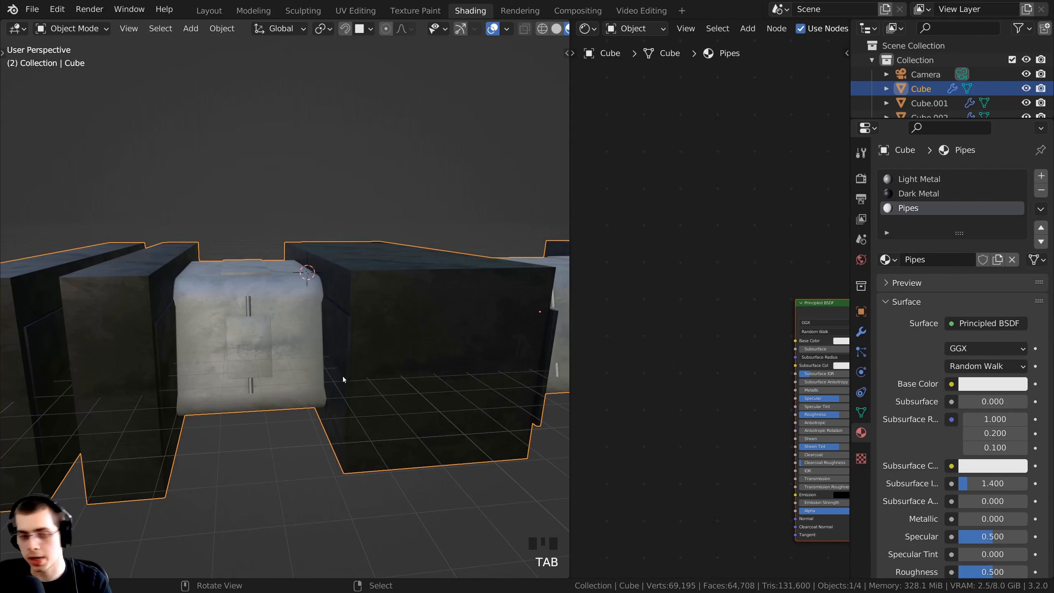
key(KP_0)
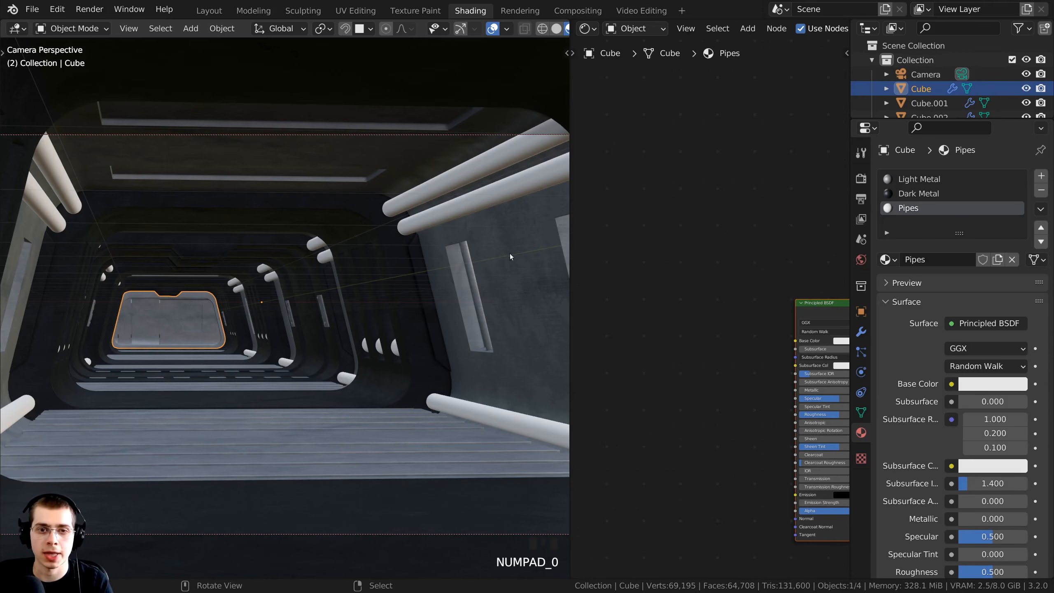
Step: Widen the node editor and frame the Pipes material's Principled BSDF node next to a camera view of the wall pipes
scroll(318, 233, up, 4)
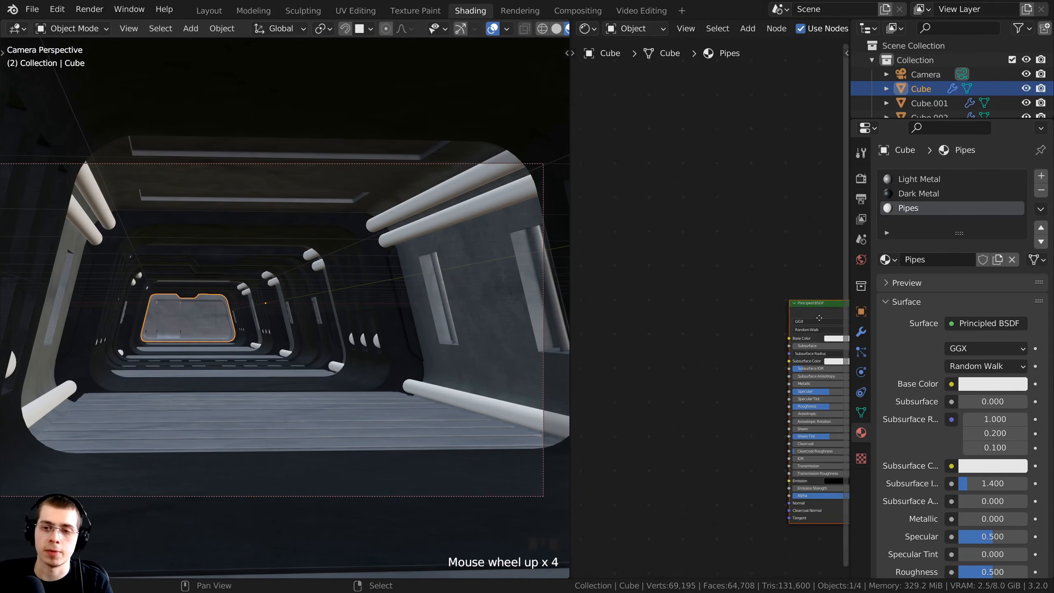
scroll(676, 262, up, 5)
middle_drag(819, 318, 736, 242)
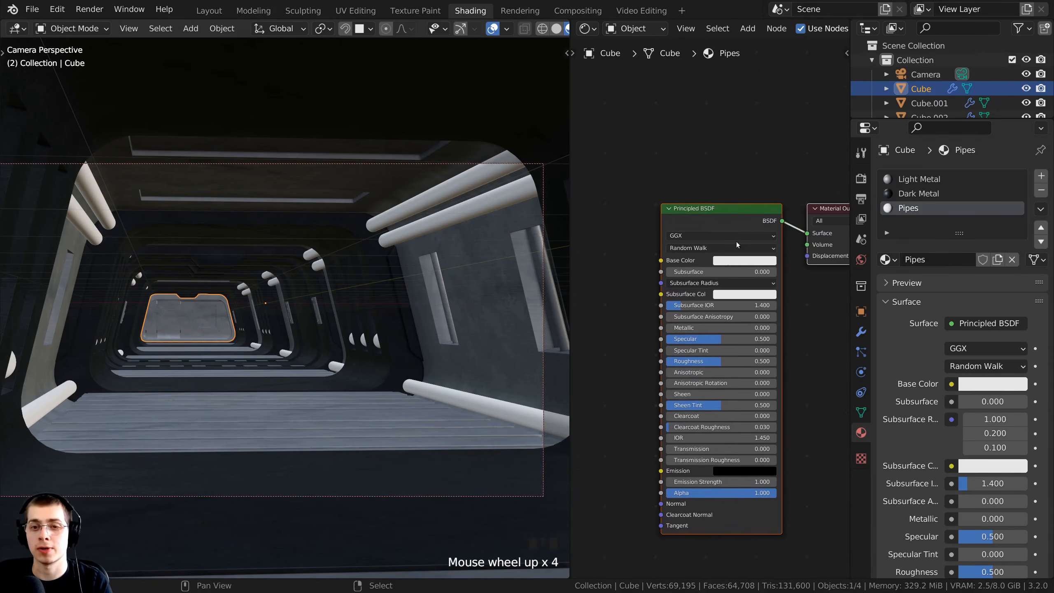
drag(573, 184, 338, 197)
shift+scroll(197, 240, down, 2)
shift+middle_drag(189, 238, 118, 307)
key(KP_0)
shift+middle_drag(249, 277, 187, 313)
scroll(185, 299, up, 2)
scroll(495, 289, up, 3)
middle_drag(540, 281, 545, 197)
scroll(548, 197, down, 1)
scroll(562, 224, up, 1)
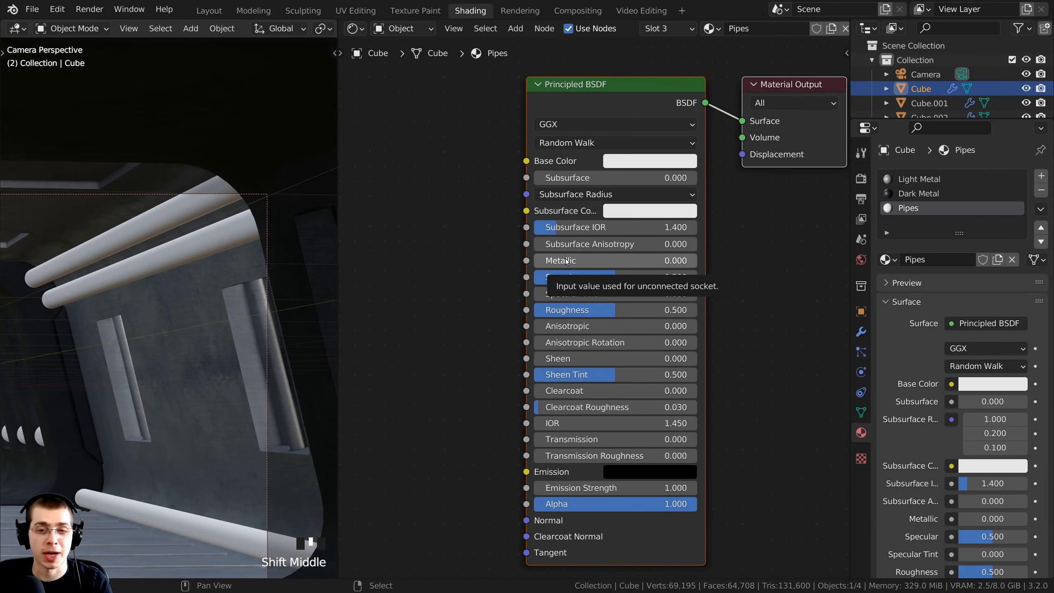
Step: Set the Pipes material's Metallic to 1.000 and its Roughness to 0.4
scroll(566, 262, up, 1)
drag(566, 257, 705, 258)
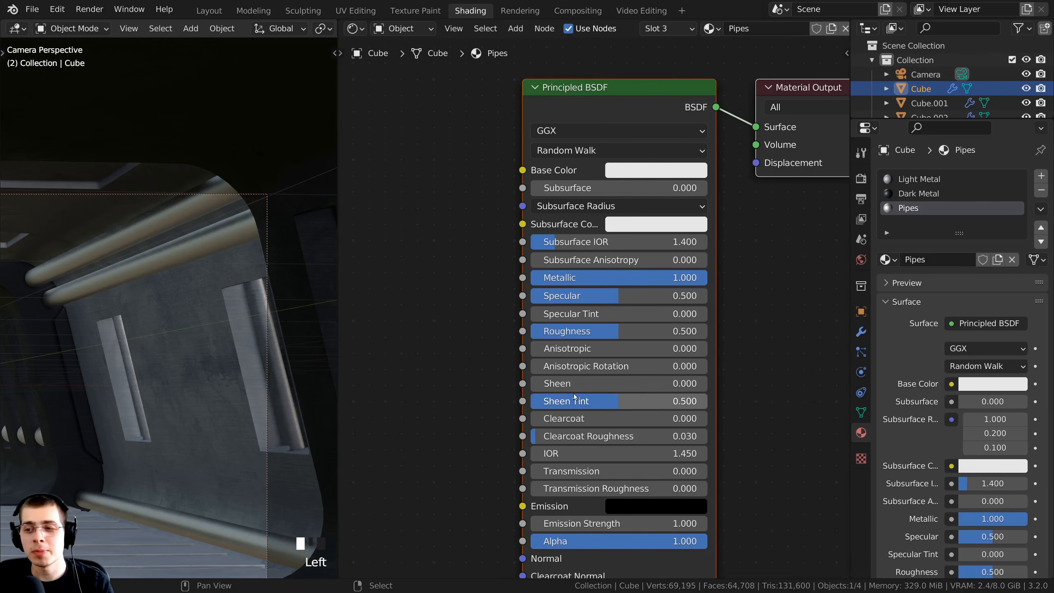
click(605, 332)
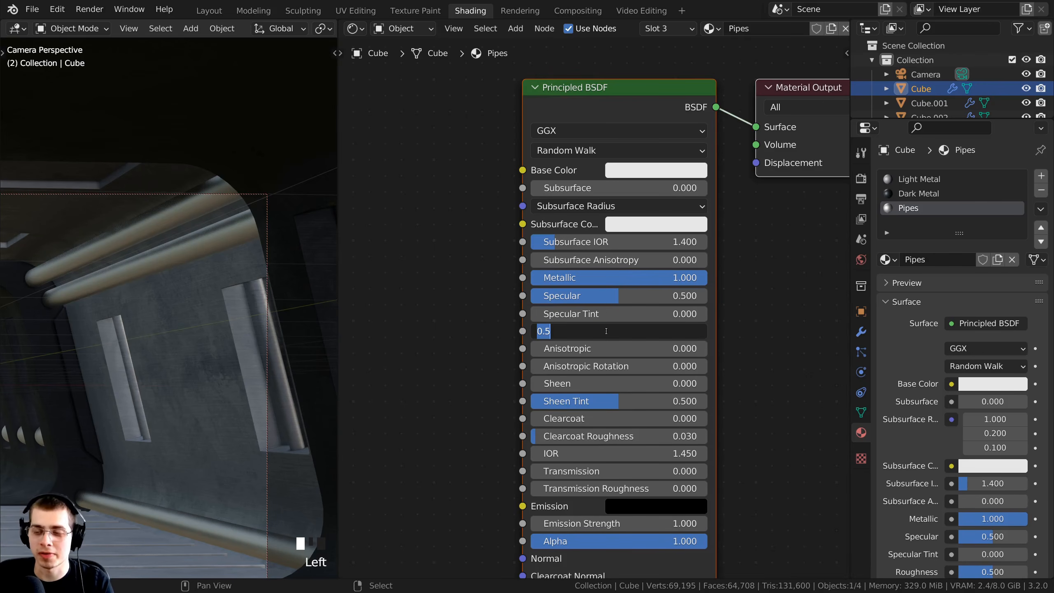
text(0.4)
key(Return)
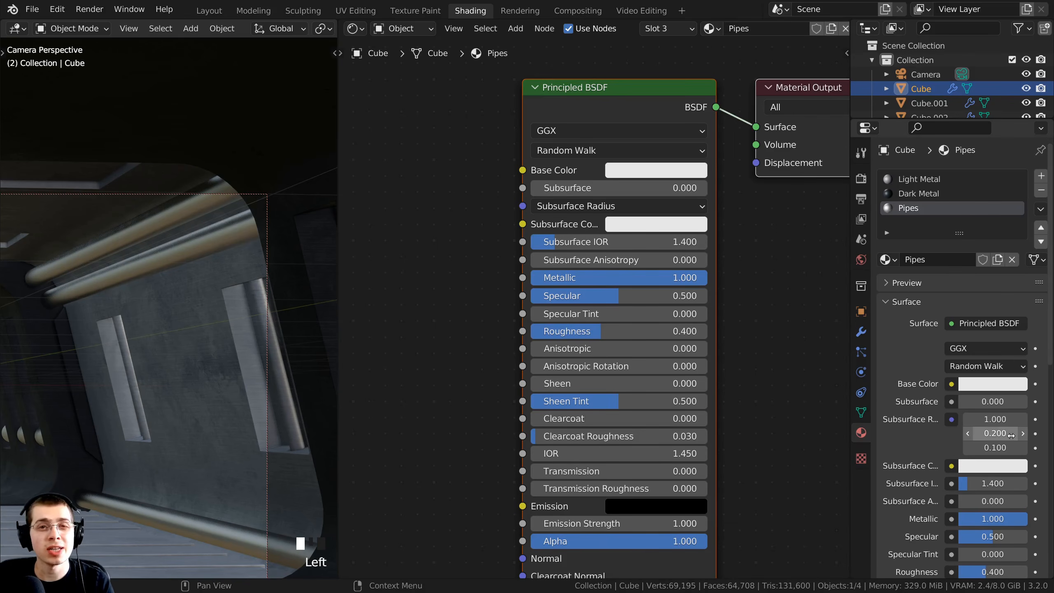
Step: Darken the Pipes material's Base Color to a light grey by lowering its brightness
middle_drag(639, 168, 593, 180)
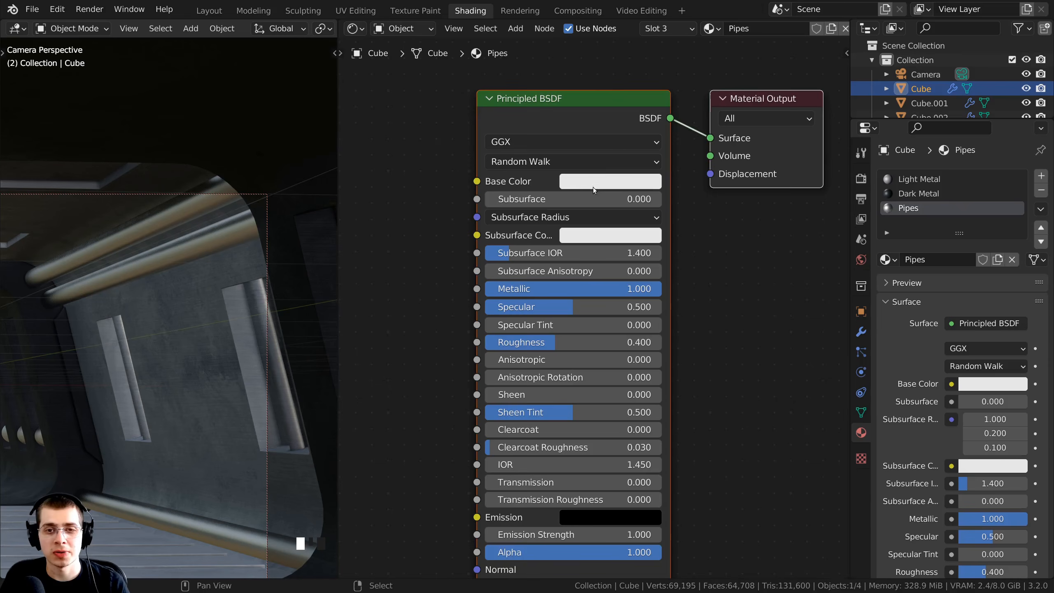
scroll(593, 190, down, 1)
click(589, 194)
click(589, 195)
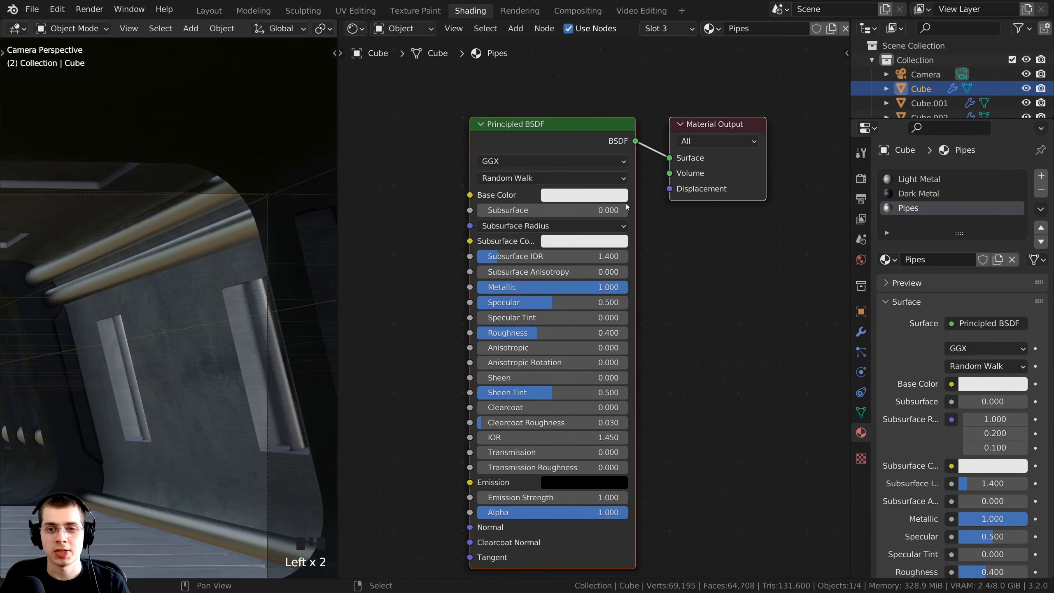
click(607, 194)
click(601, 200)
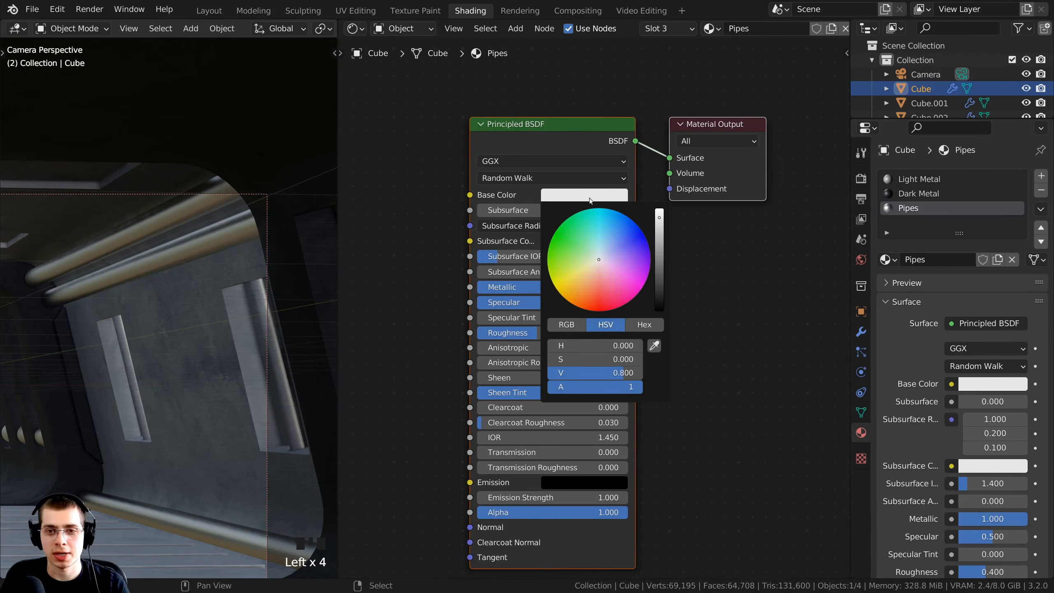
drag(661, 219, 660, 240)
shift+middle_drag(434, 264, 465, 249)
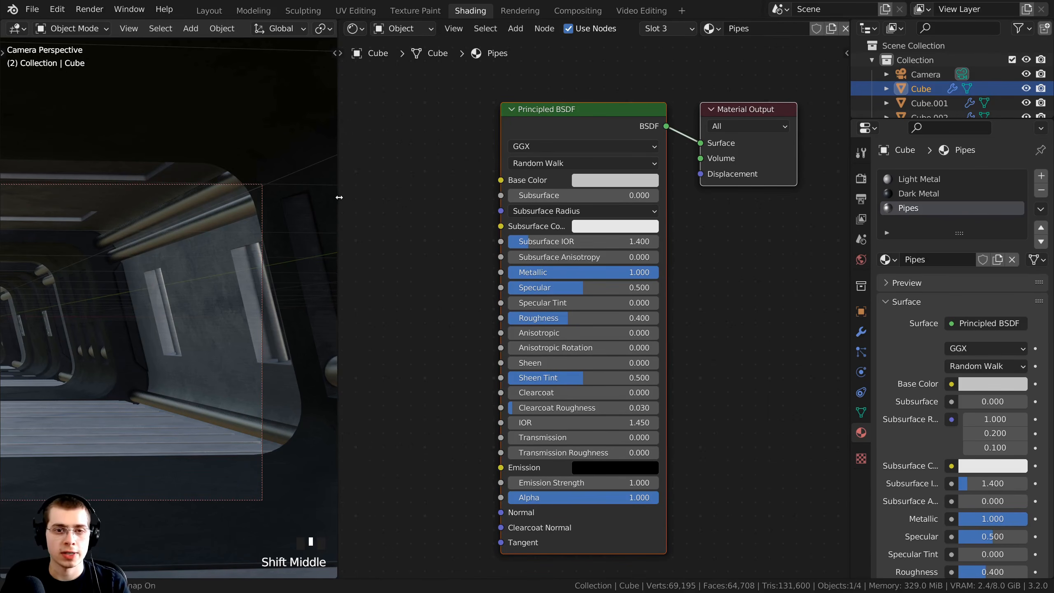
Step: Enlarge the 3D viewport, enter Edit Mode on the corridor mesh and deselect all faces
drag(338, 199, 594, 207)
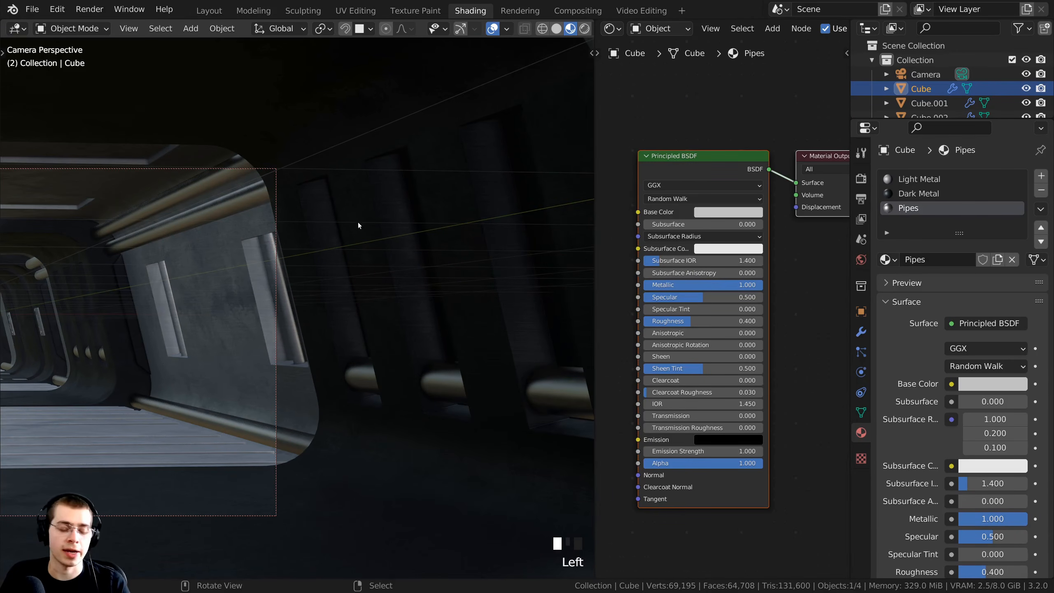
middle_drag(357, 218, 230, 237)
key(Tab)
scroll(282, 236, down, 3)
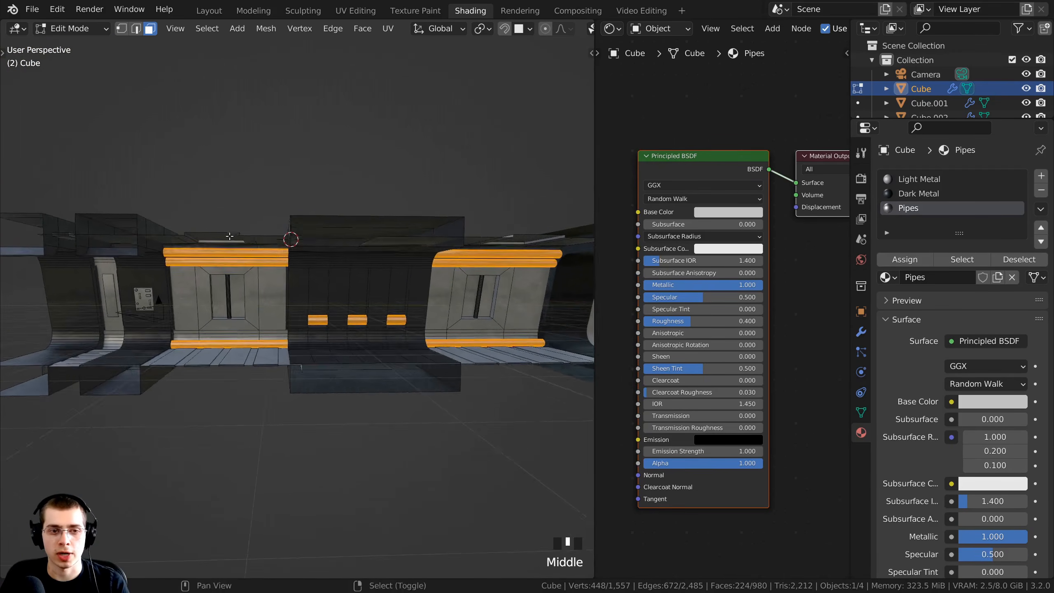
key(a)
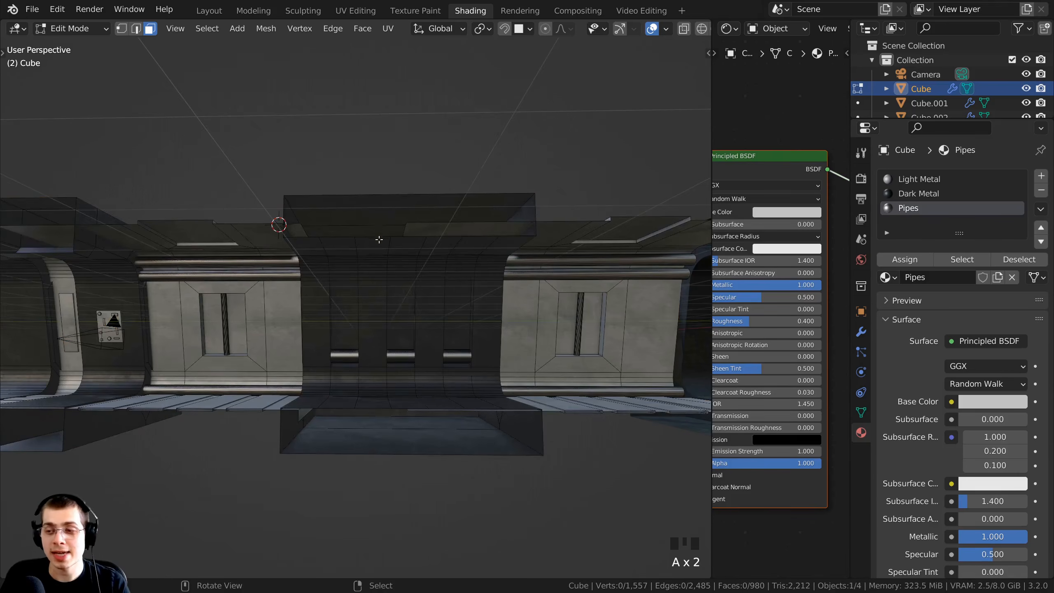
Step: Select the linked faces of the vertical bars in both wall recesses and the tall rectangular panel on the narrow wall strip
middle_drag(378, 240, 358, 260)
scroll(614, 215, down, 2)
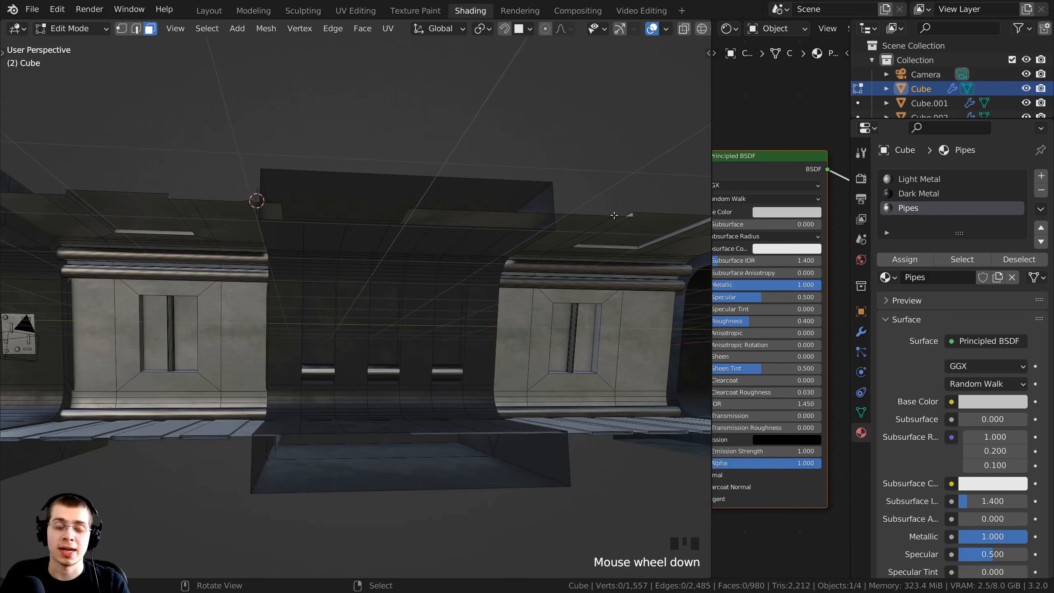
scroll(614, 205, down, 1)
middle_drag(590, 202, 547, 226)
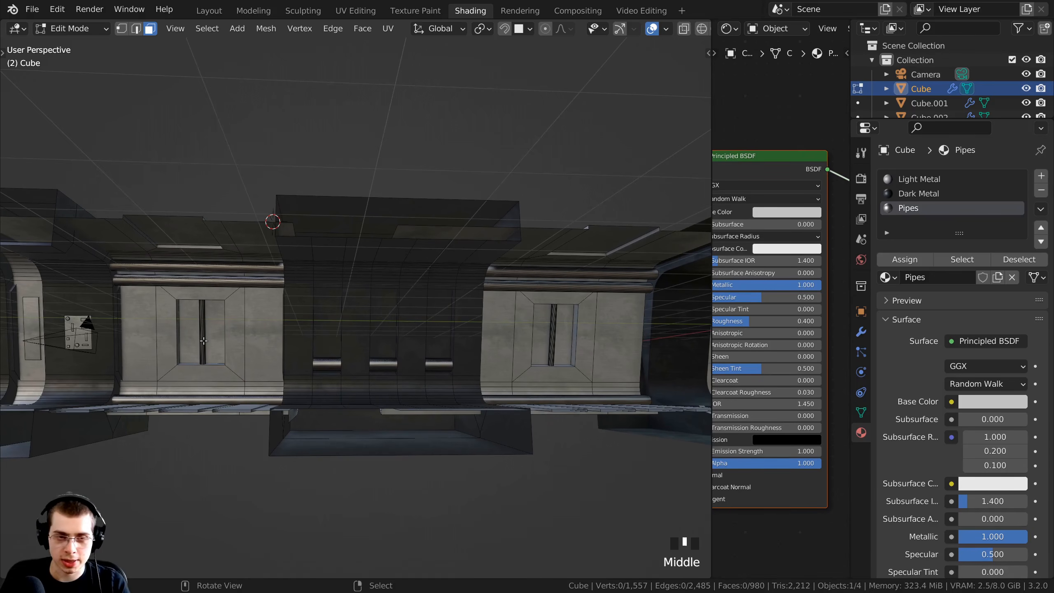
key(l)
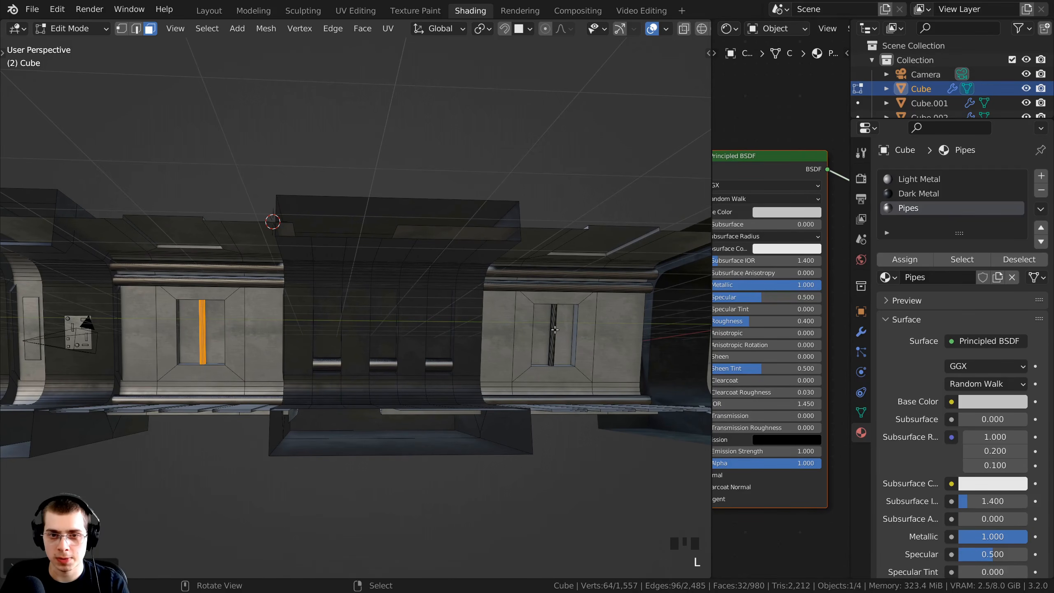
key(l)
middle_drag(555, 330, 477, 258)
shift+middle_drag(477, 257, 454, 247)
scroll(422, 302, up, 3)
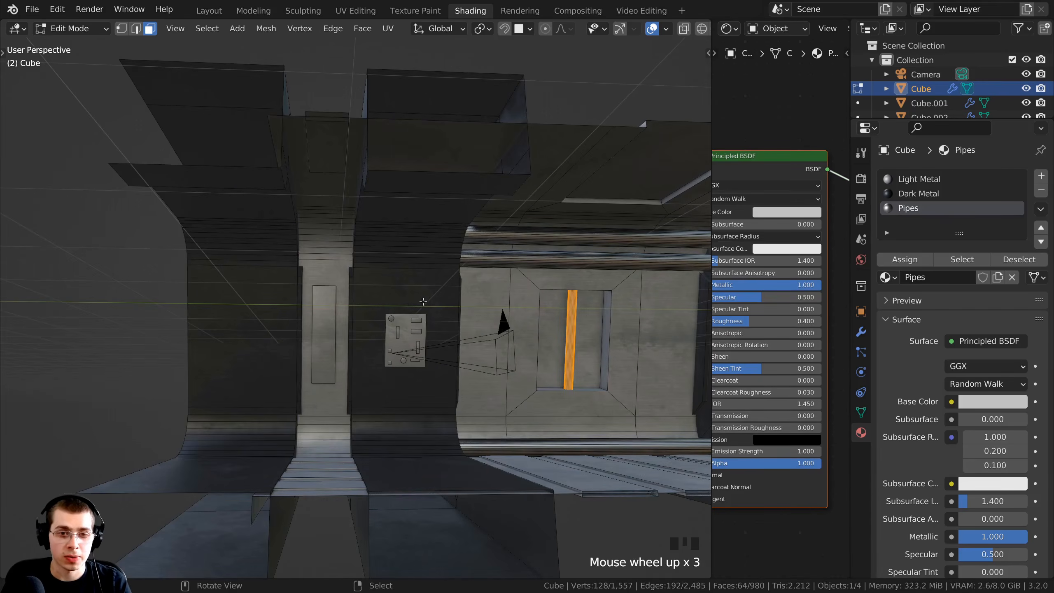
key(l)
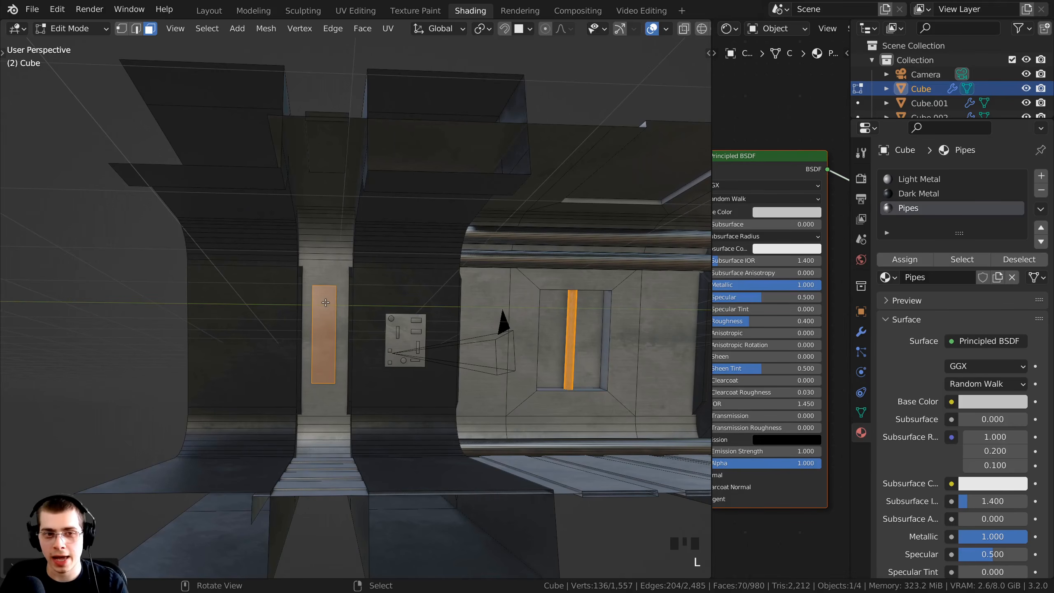
Step: Add all the small raised buttons and bars on the wall control panel to the selection
shift+middle_drag(364, 315, 315, 374)
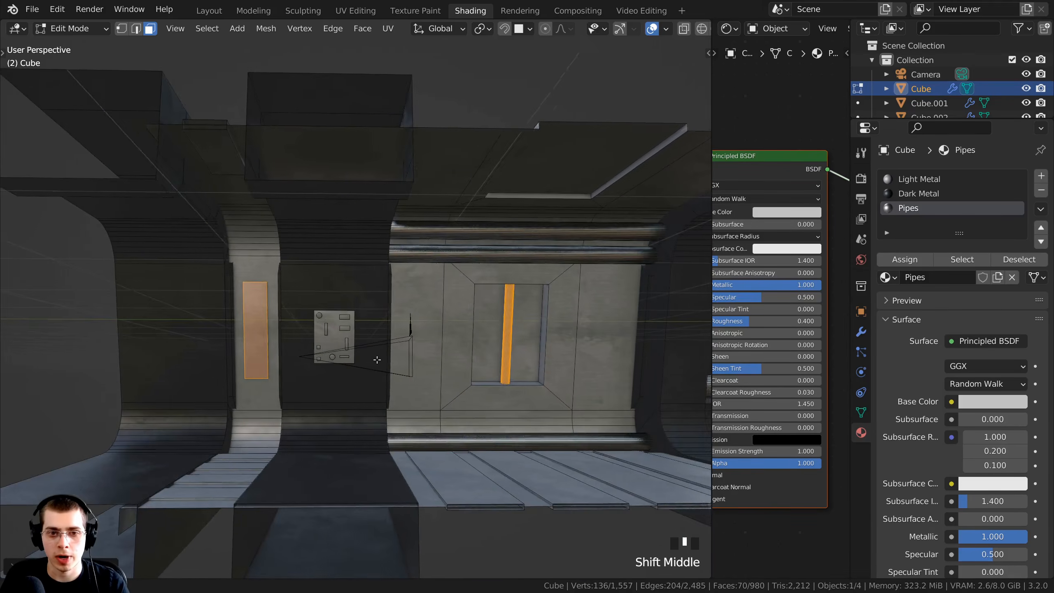
scroll(309, 386, up, 4)
scroll(382, 318, up, 1)
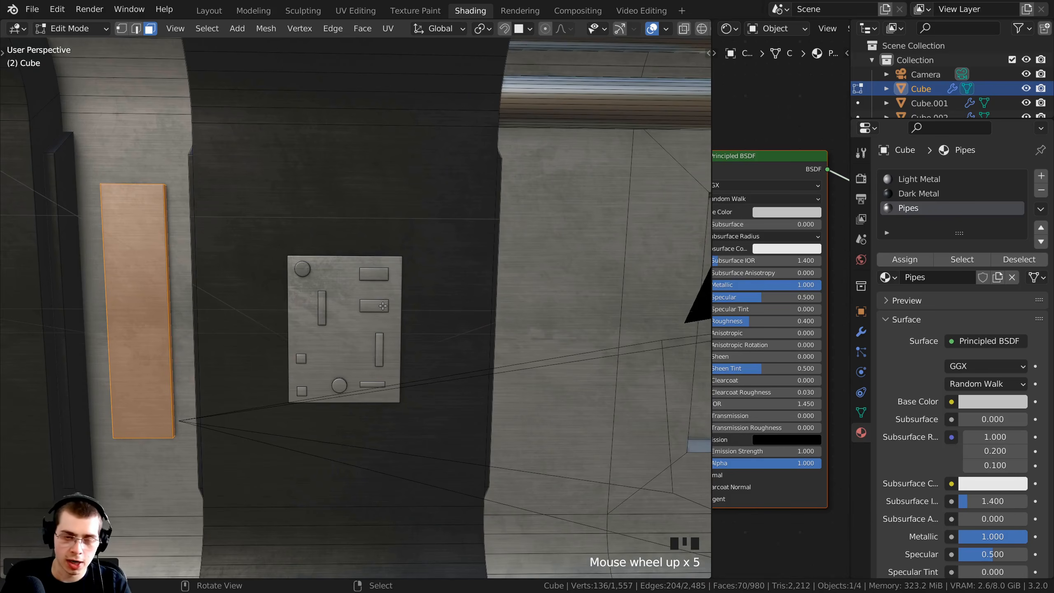
key(l)
key(l)
key(l)
key(l)
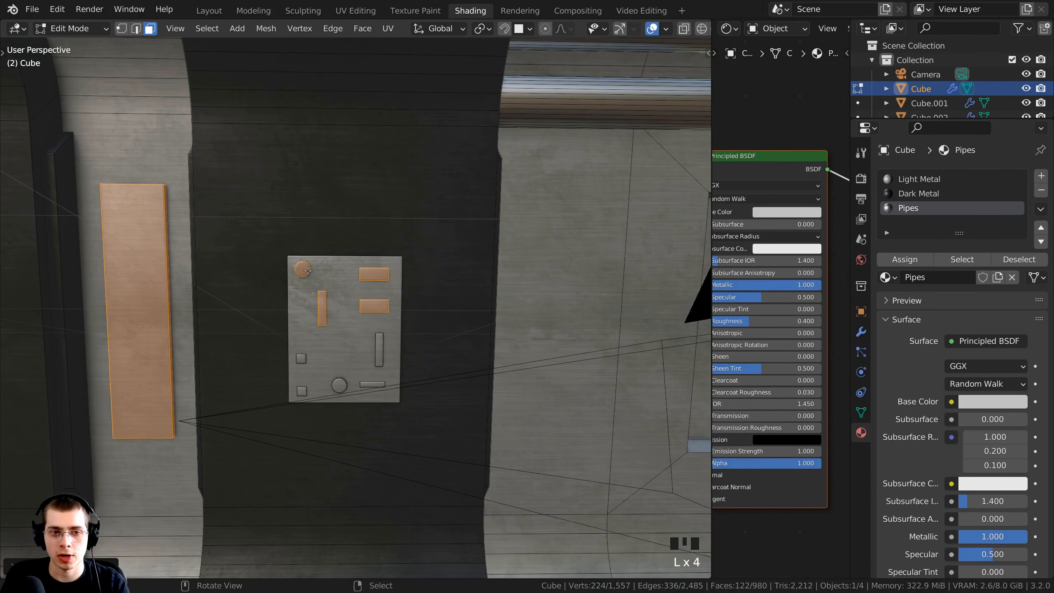
key(l)
key(l)
key(l)
key(l)
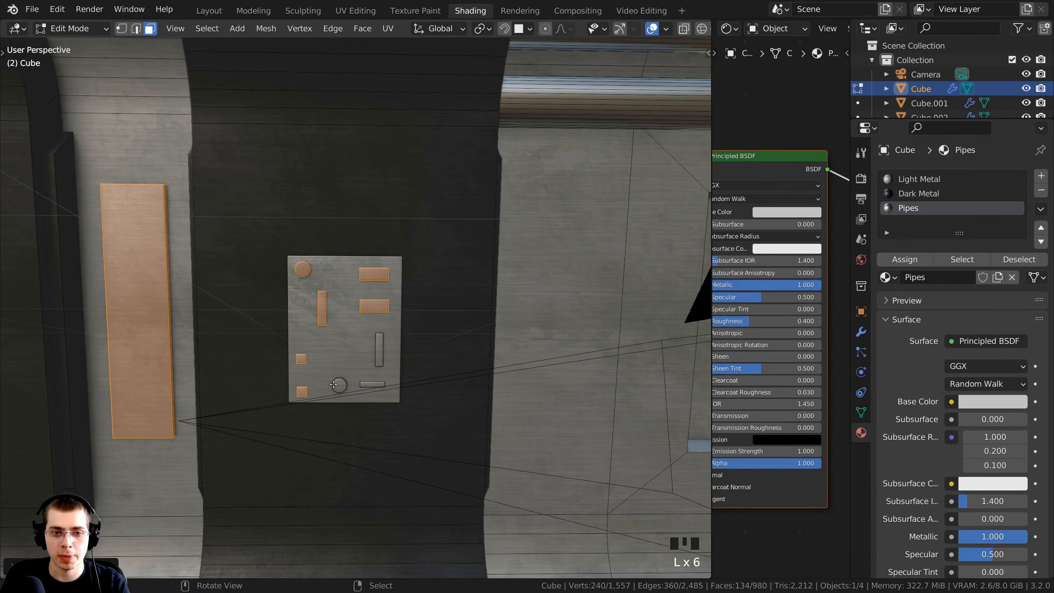
key(l)
Step: Add a fourth material slot to the corridor mesh with a new material named Blue Light
scroll(378, 350, down, 20)
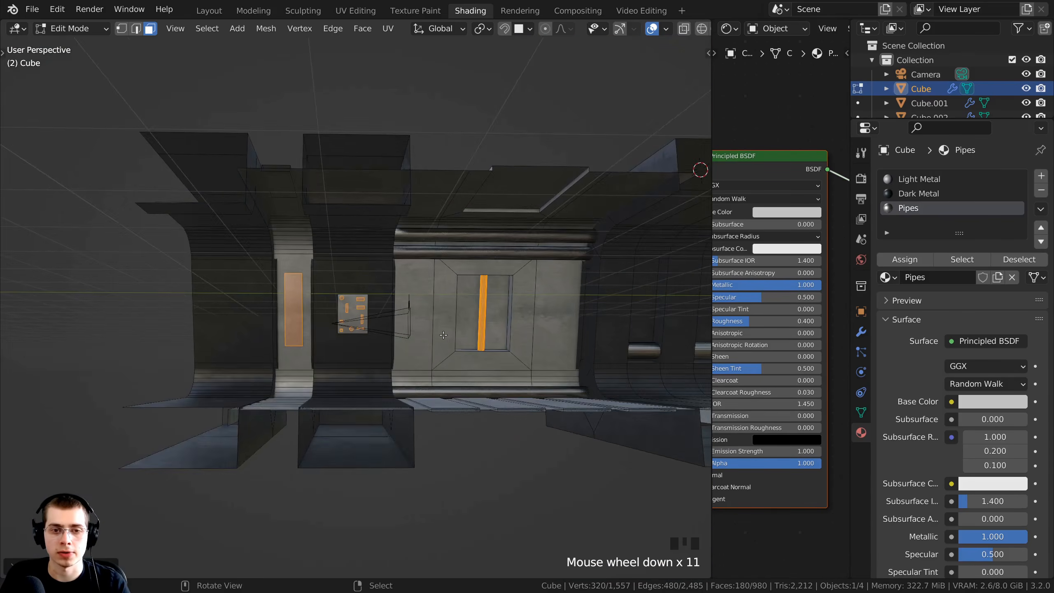
shift+middle_drag(378, 350, 556, 293)
scroll(556, 293, up, 1)
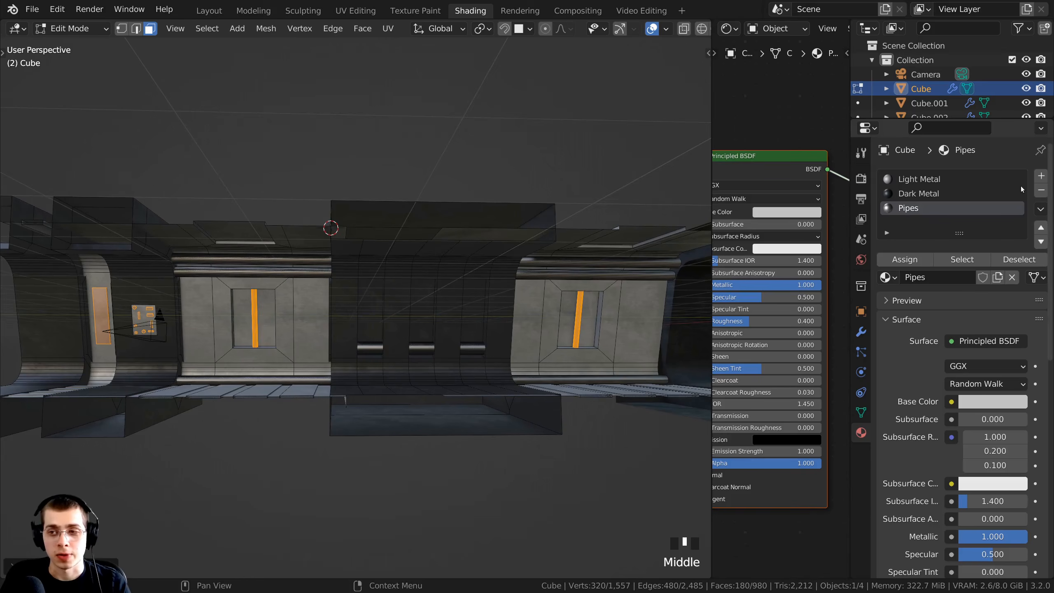
click(1042, 177)
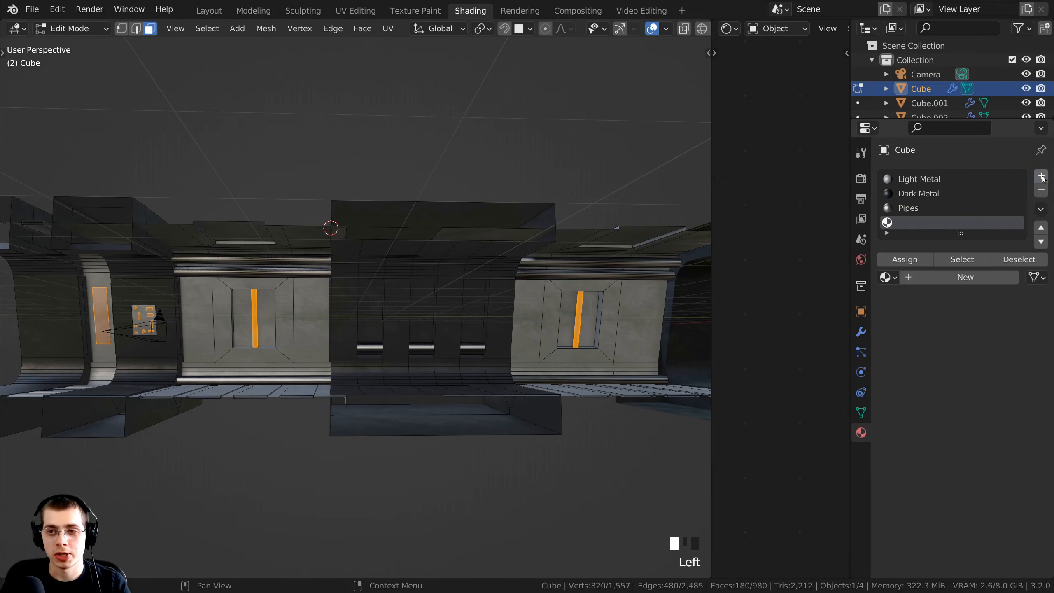
click(943, 277)
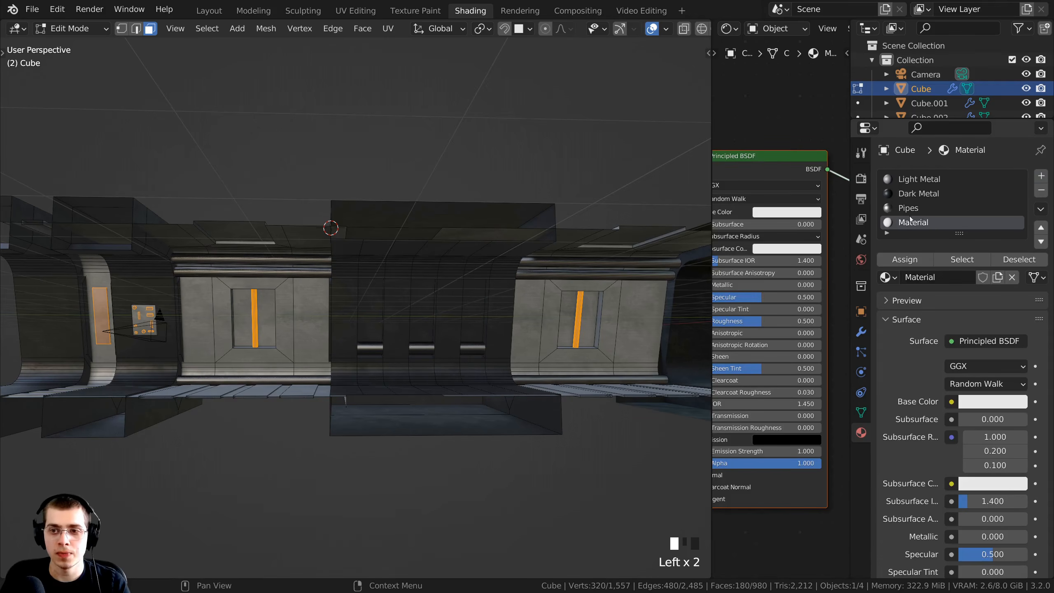
double_click(928, 225)
text(Blue Light)
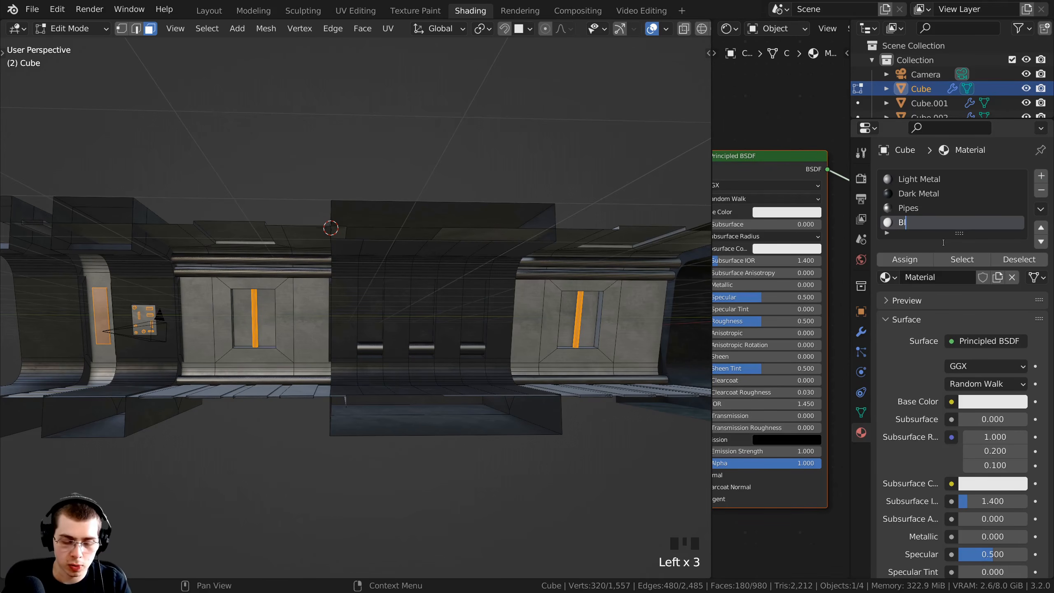
double_click(942, 243)
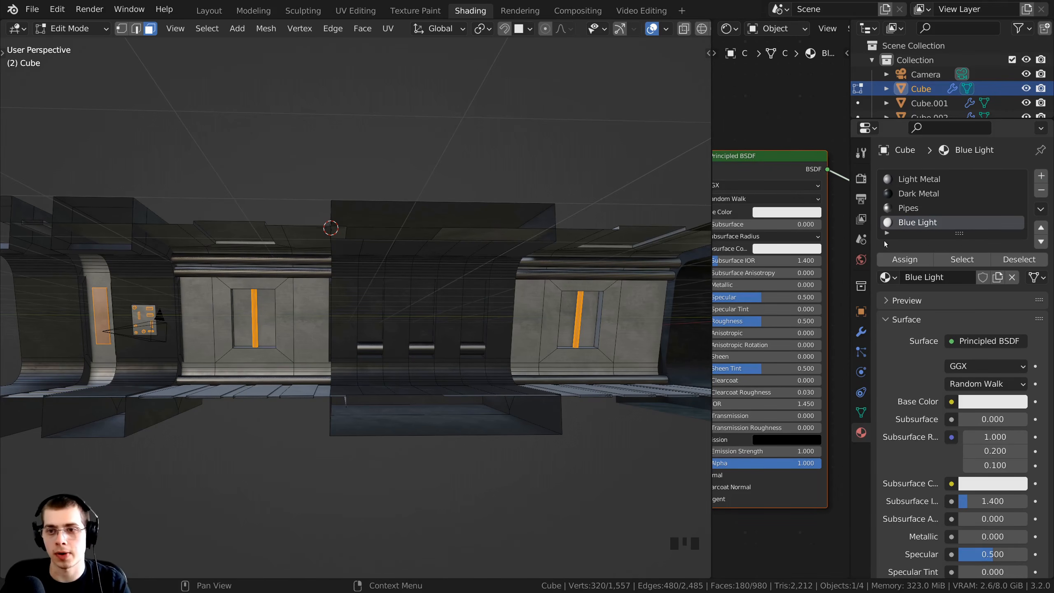
Step: Change the Blue Light surface shader to Emission and assign the material to the selected bars, panel and buttons
click(963, 343)
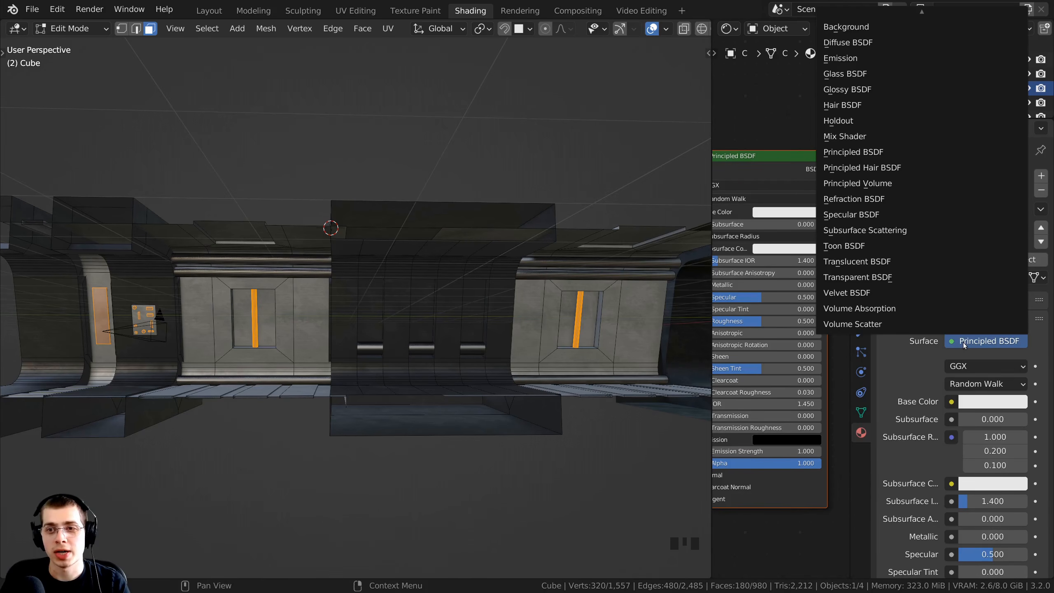
mouse_move(909, 10)
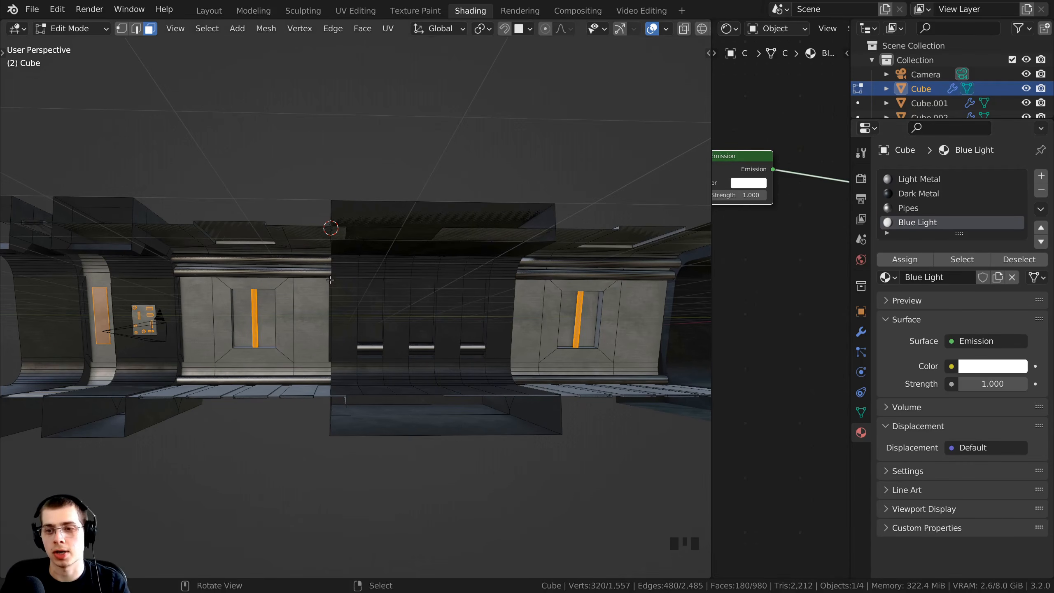
middle_drag(614, 277, 580, 278)
click(917, 259)
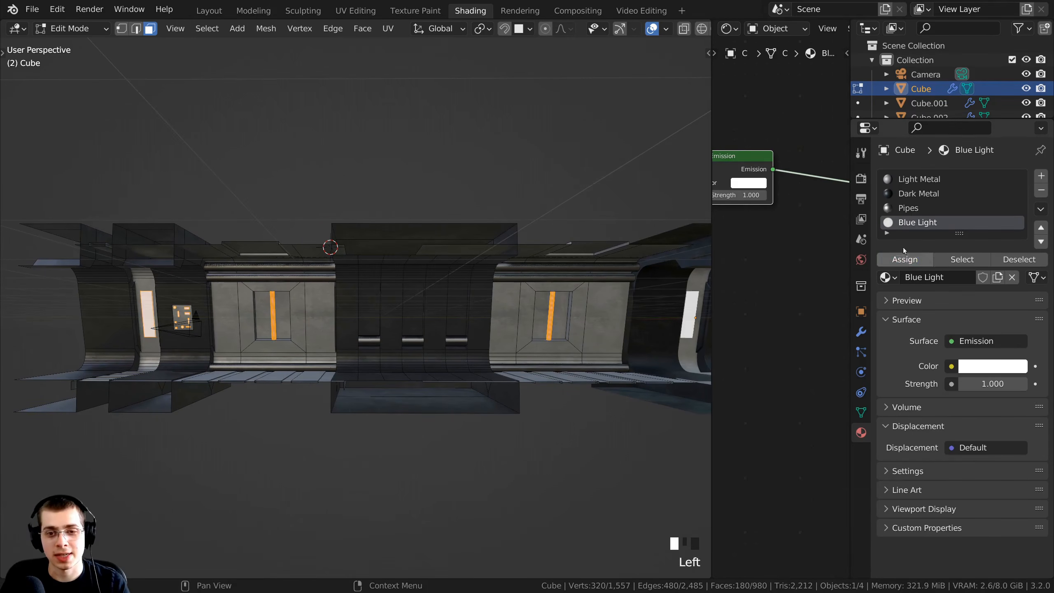
shift+middle_drag(401, 259, 457, 260)
middle_drag(310, 229, 379, 248)
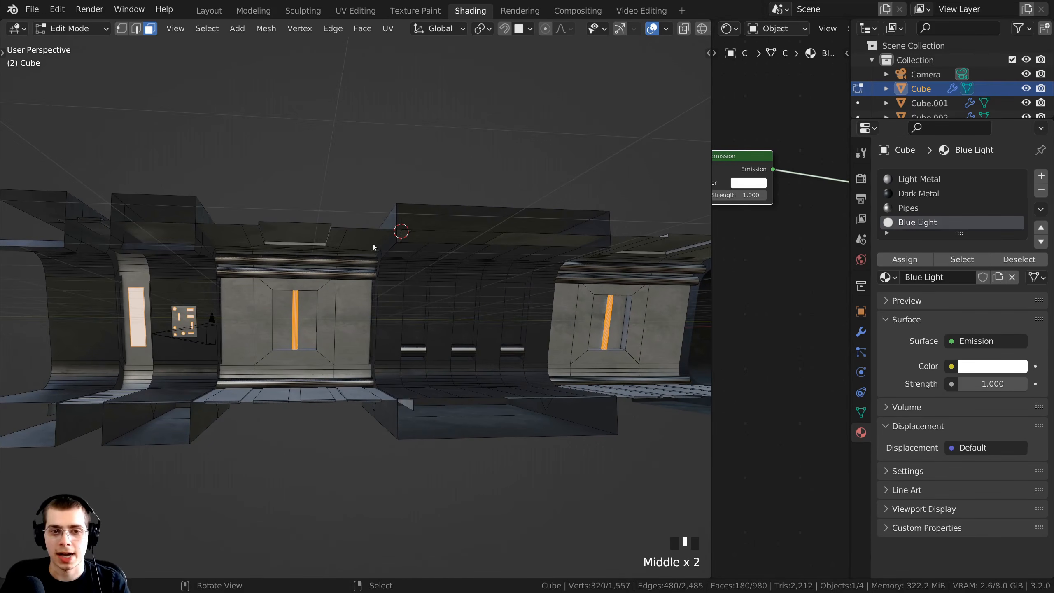
Step: Leave Edit Mode and preview the corridor through the camera in Rendered shading
key(Tab)
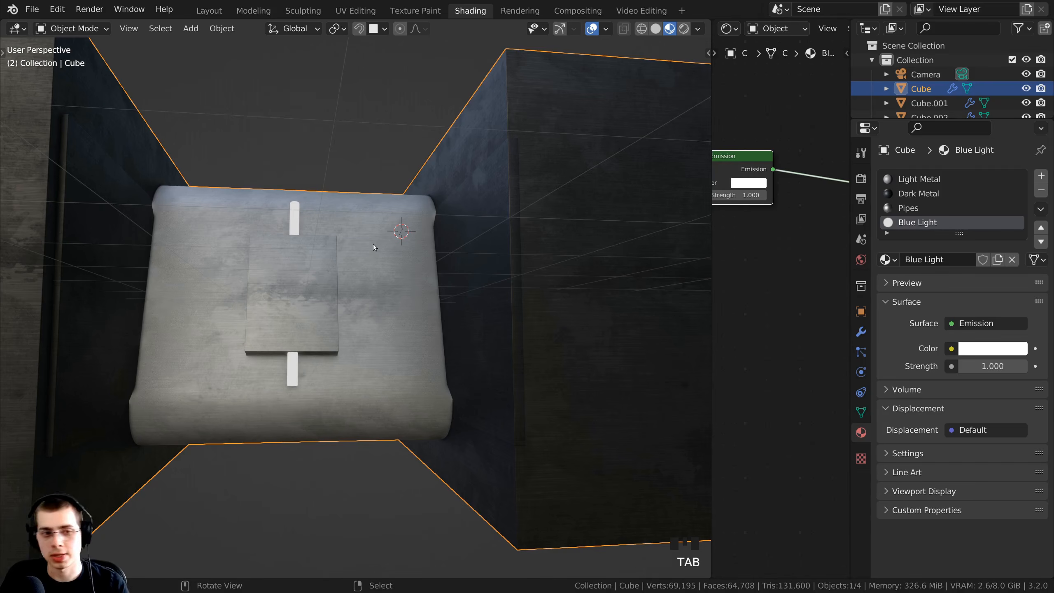
key(KP_0)
mouse_move(371, 244)
shift+middle_down()
mouse_move(458, 308)
mouse_move(695, 296)
mouse_move(607, 301)
shift+middle_up()
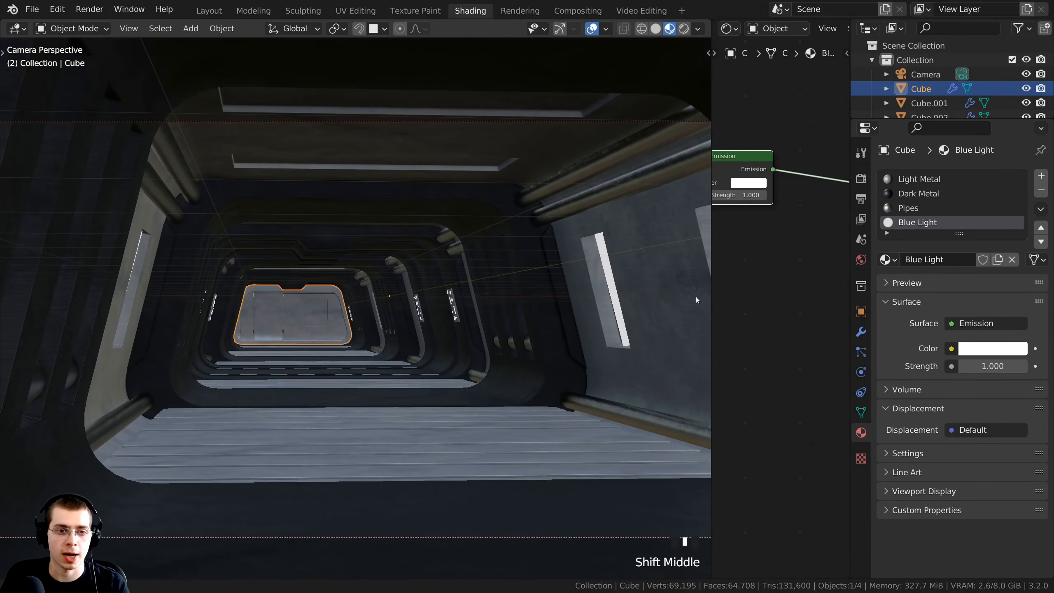
scroll(381, 411, down, 1)
key(z)
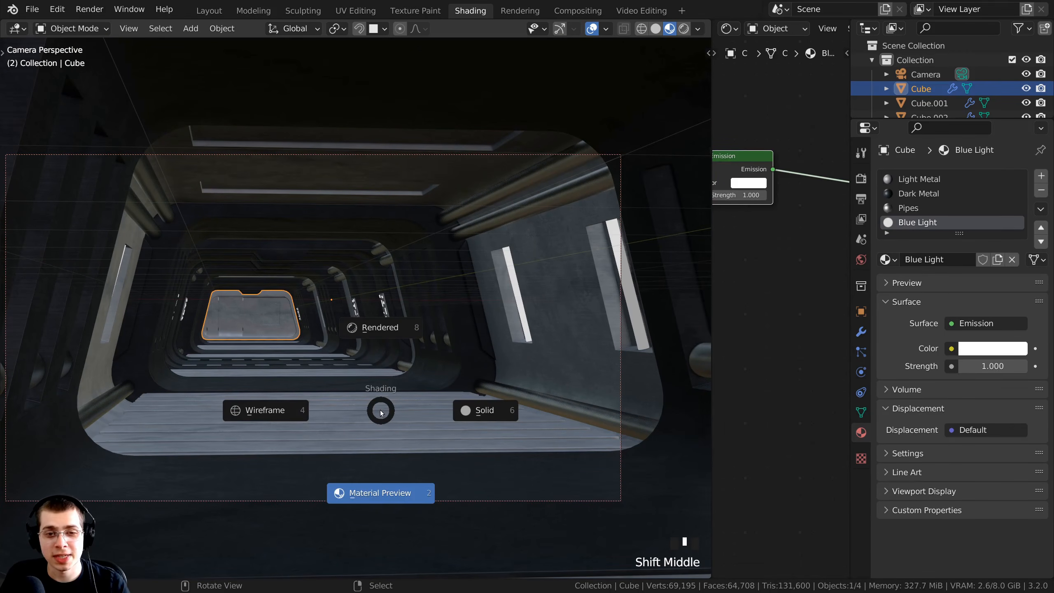
click(384, 309)
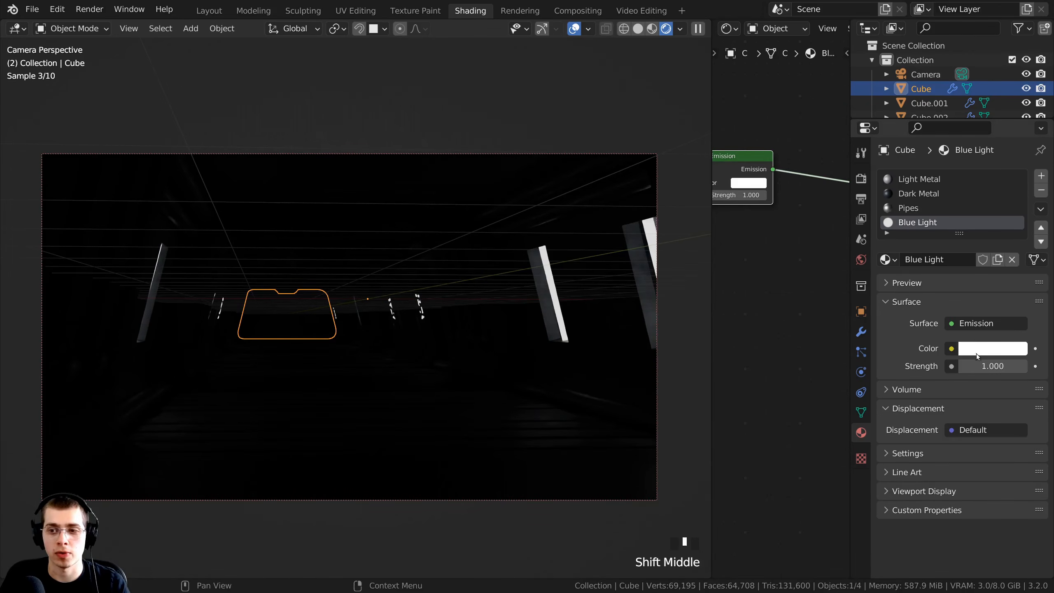
Step: Set the Blue Light material's emission strength to 40 and its colour to a saturated light blue
click(988, 366)
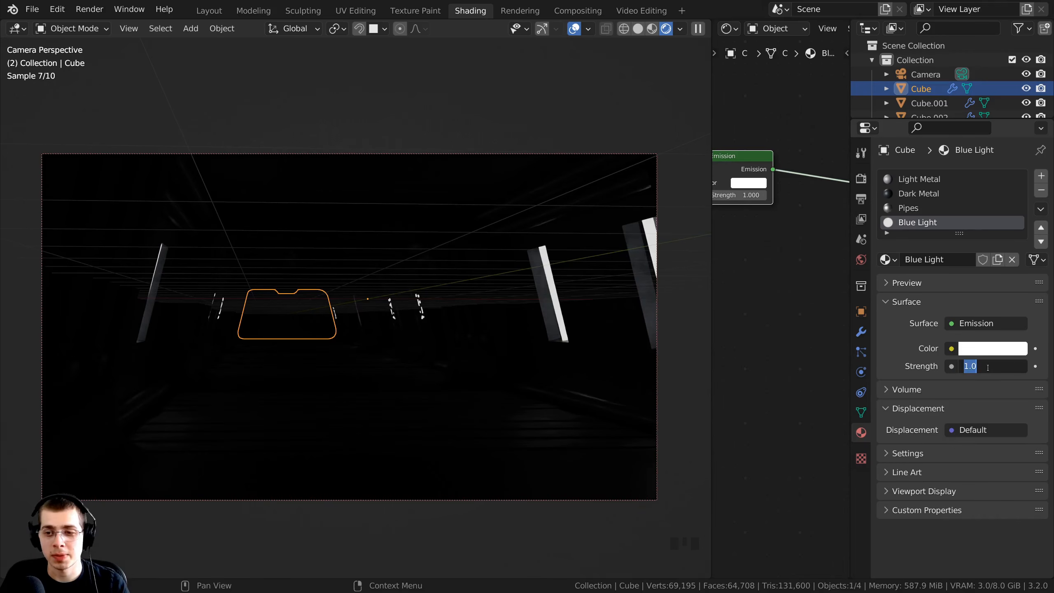
text(40)
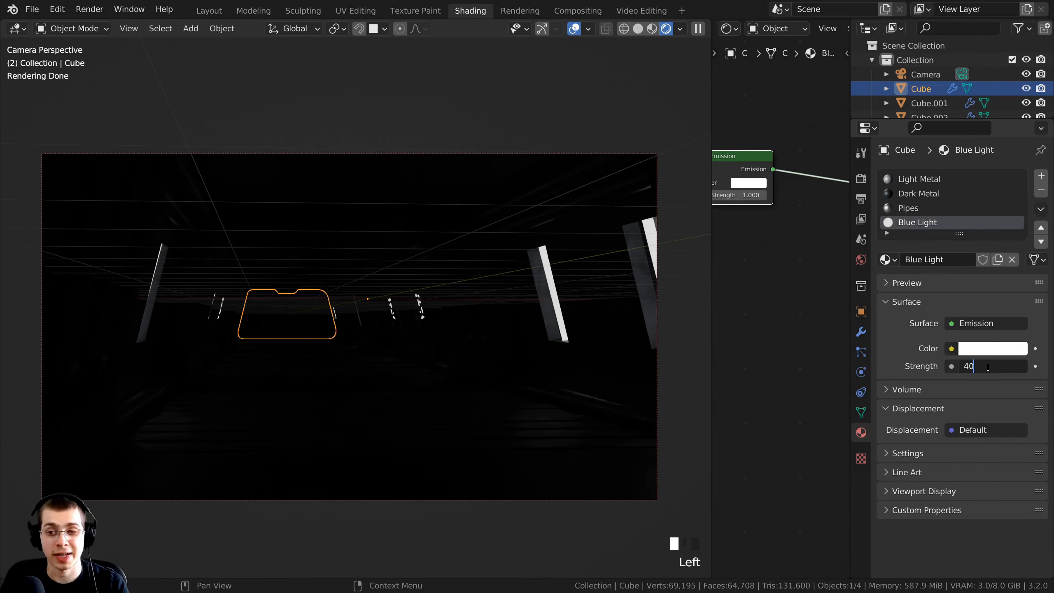
key(Return)
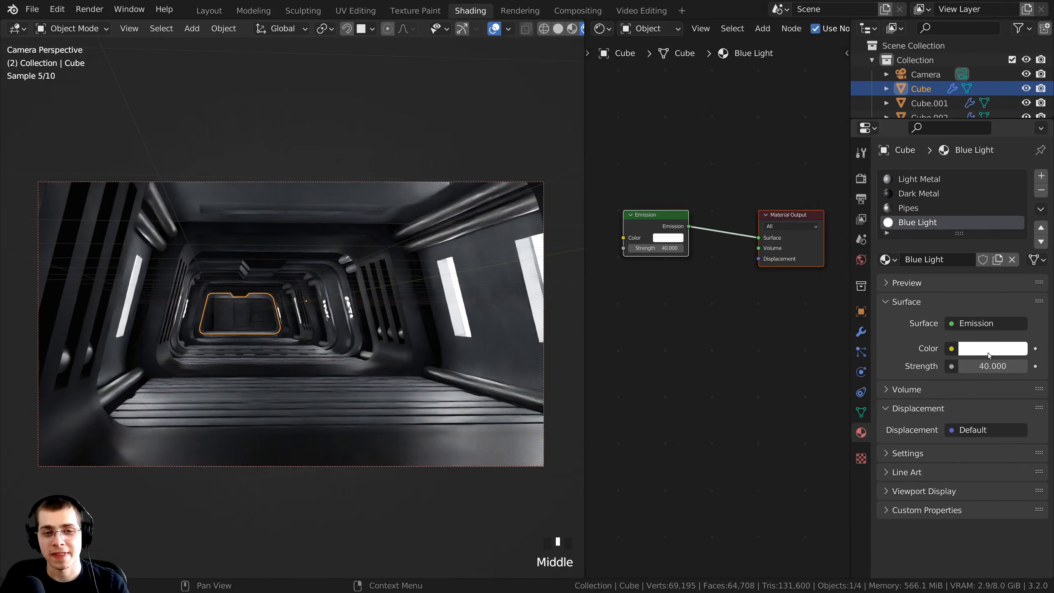
click(988, 349)
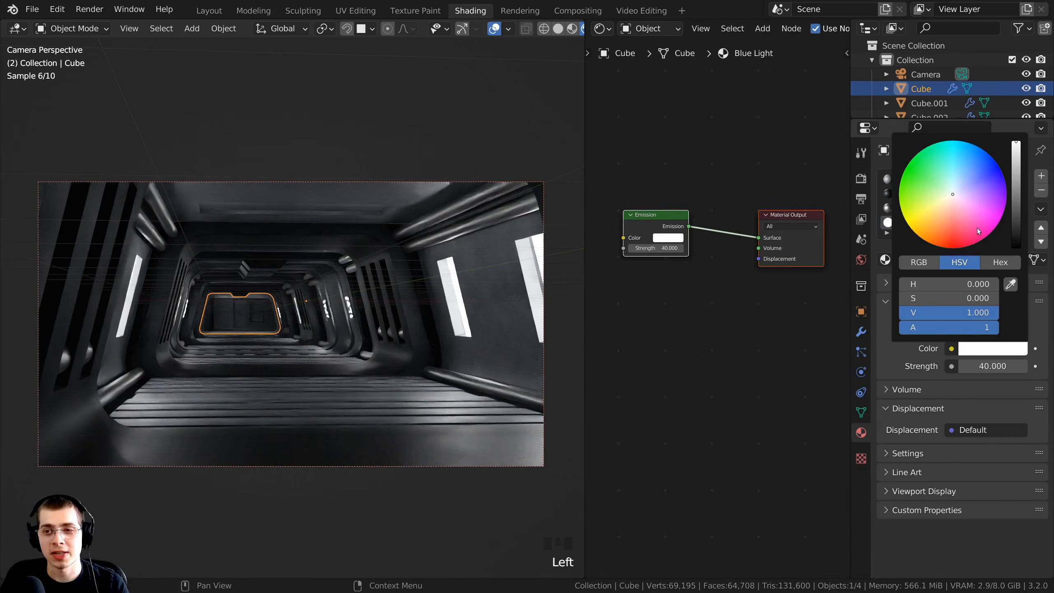
mouse_move(955, 186)
mouse_down()
mouse_move(936, 195)
mouse_move(989, 155)
mouse_move(968, 170)
mouse_up()
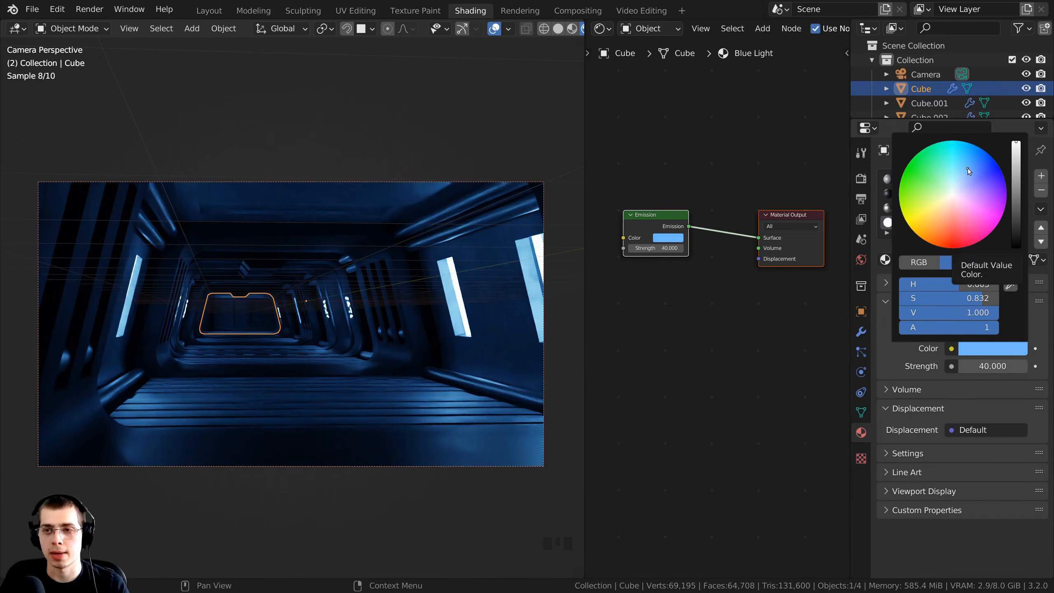
key(Left)
key(Left)
key(Left)
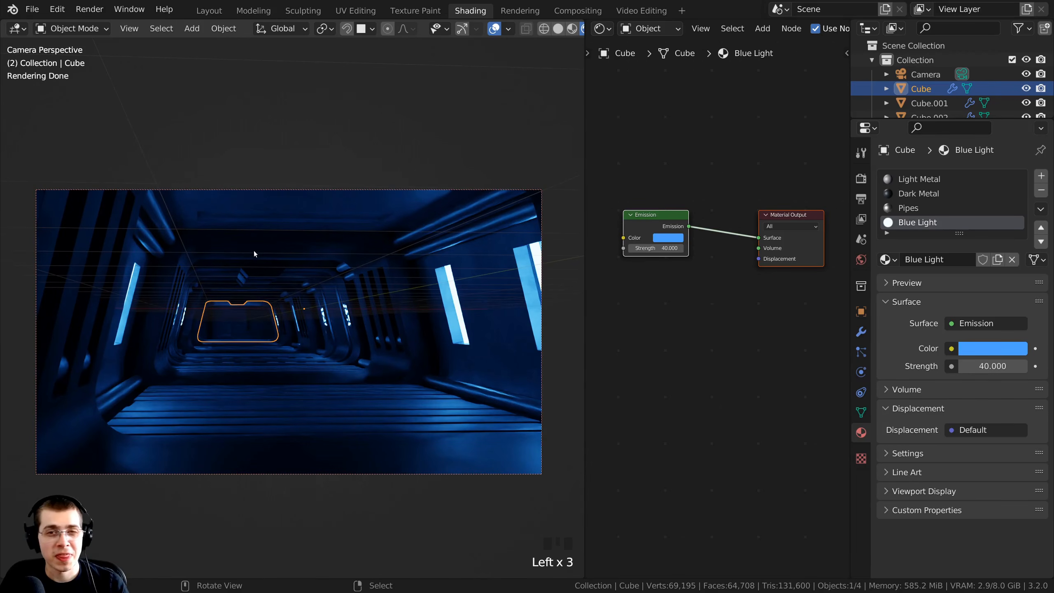
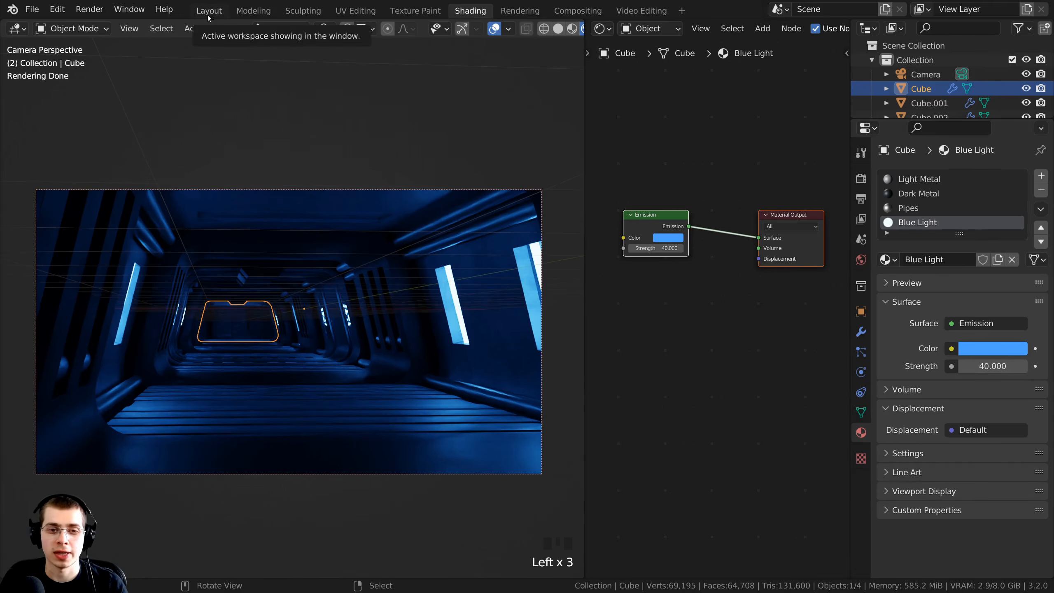
Step: Switch to the Layout workspace in Solid shading and open the corridor mesh in Edit Mode with nothing selected
click(208, 18)
key(z)
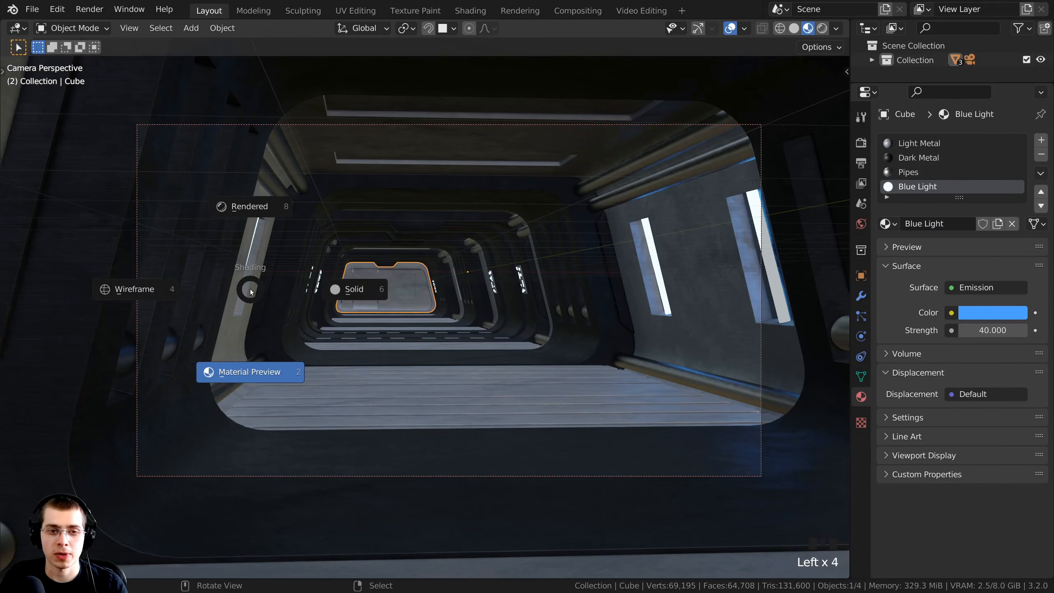
click(398, 297)
mouse_move(400, 295)
middle_down()
mouse_move(361, 305)
mouse_move(301, 350)
mouse_move(525, 324)
mouse_move(465, 307)
middle_up()
key(Tab)
shift+middle_drag(465, 307, 416, 257)
mouse_move(416, 257)
middle_down()
mouse_move(374, 233)
mouse_move(386, 220)
mouse_move(409, 245)
middle_up()
key(alt+a)
Step: Select three alternate ceiling faces above the section with the three narrow wall recesses
ctrl+middle_drag(409, 245, 469, 229)
scroll(489, 201, down, 2)
scroll(371, 221, up, 1)
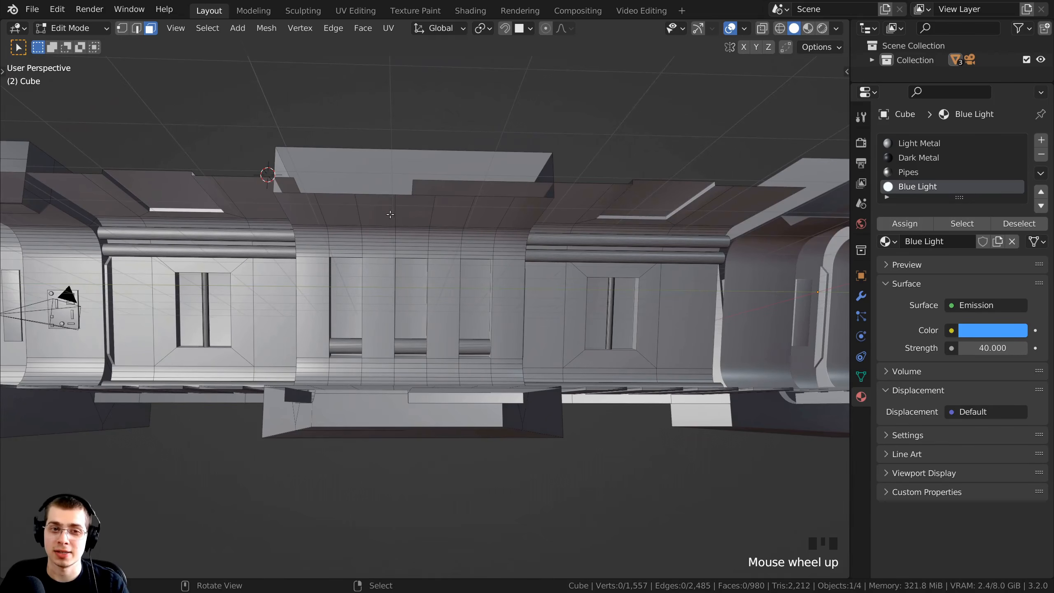
scroll(390, 214, up, 1)
middle_drag(386, 205, 365, 198)
right_click(329, 155)
scroll(423, 205, up, 1)
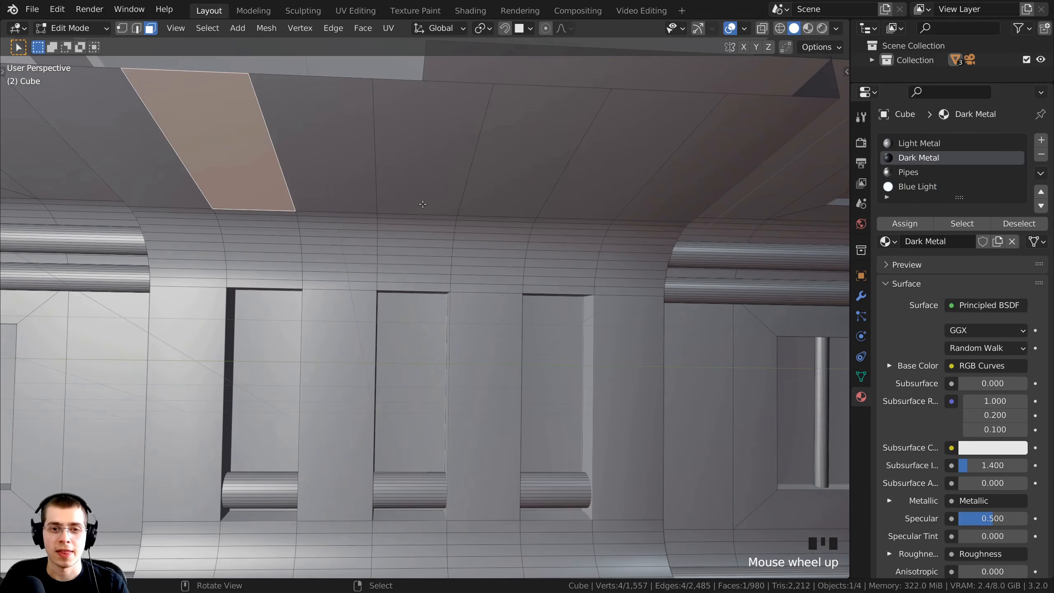
shift+right_click(424, 146)
shift+right_click(619, 154)
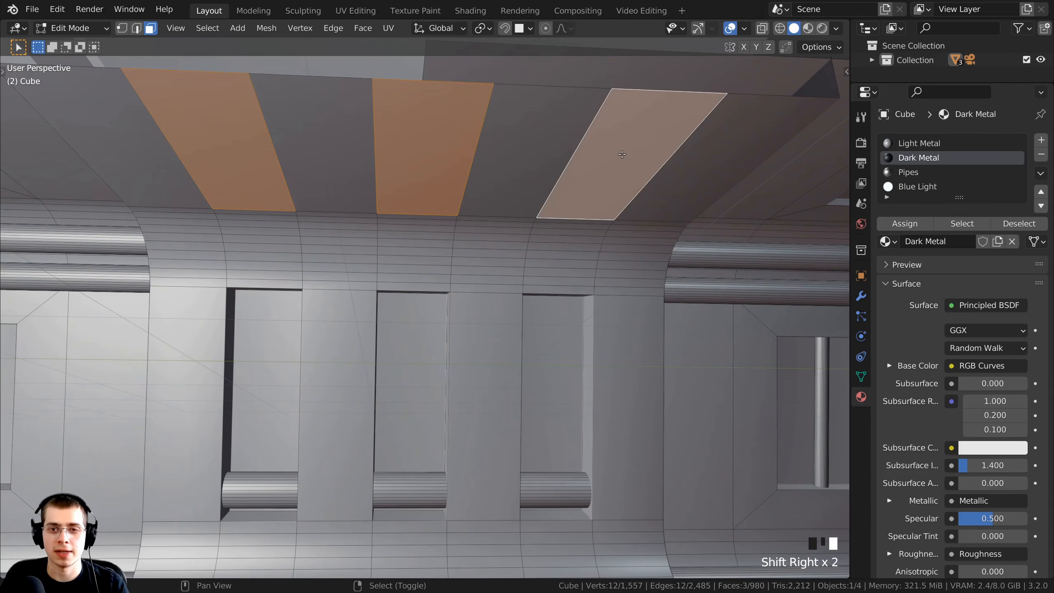
Step: Inset the three ceiling faces by about 0.34 m with Boundary off, forming narrow strips that reach the corridor's centre edge
shift+middle_drag(619, 154, 573, 178)
key(KP_Decimal)
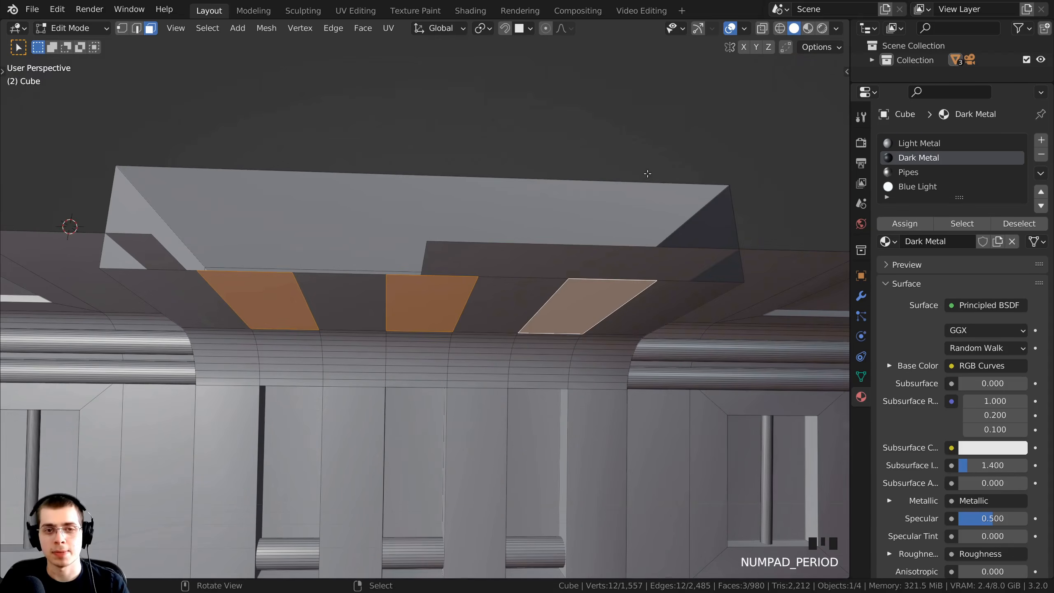
middle_drag(612, 297, 576, 247)
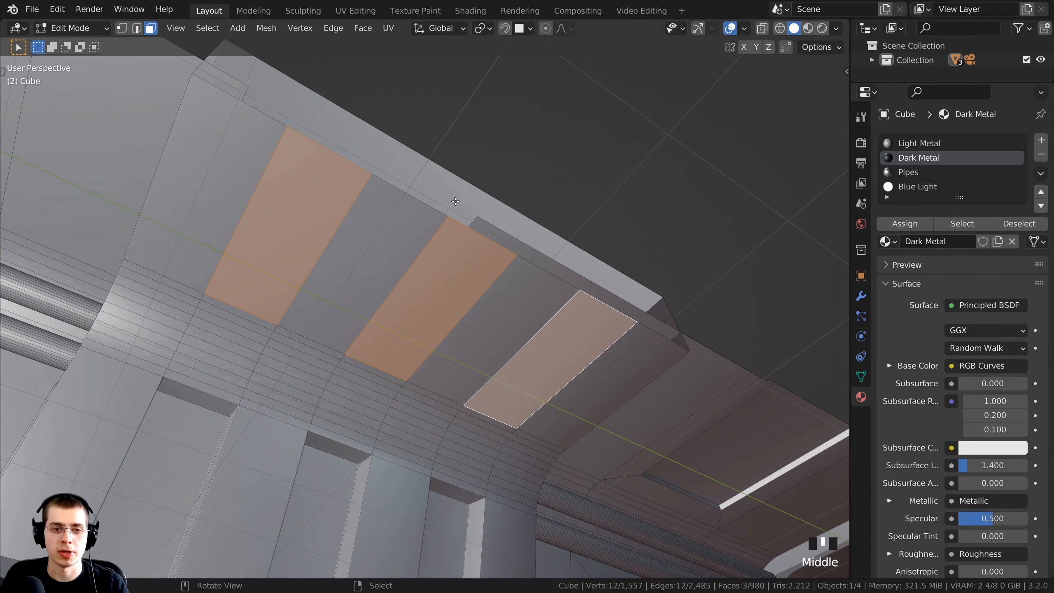
middle_drag(203, 245, 203, 245)
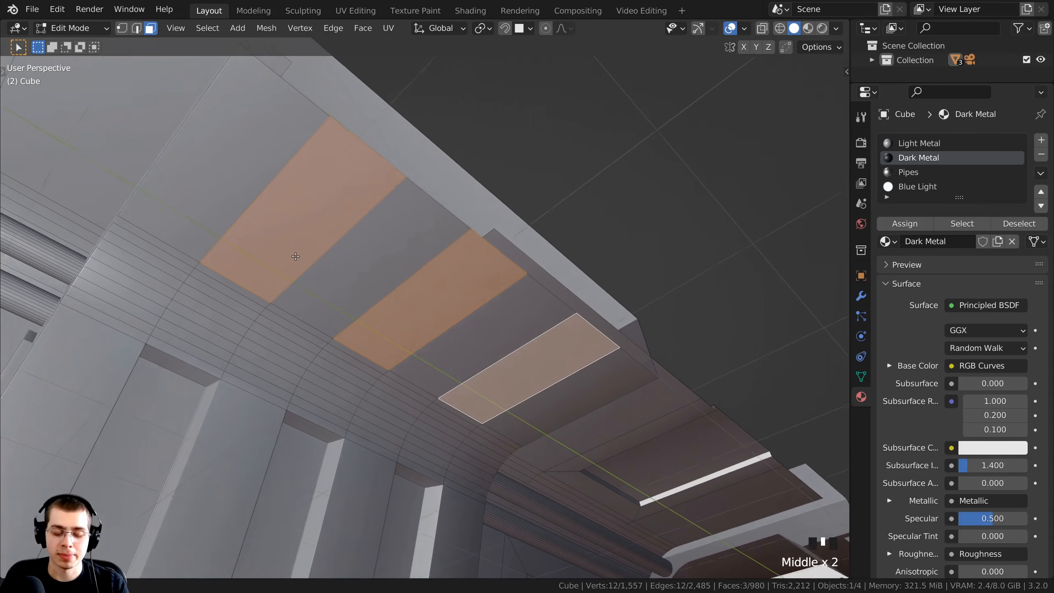
middle_drag(267, 247, 316, 241)
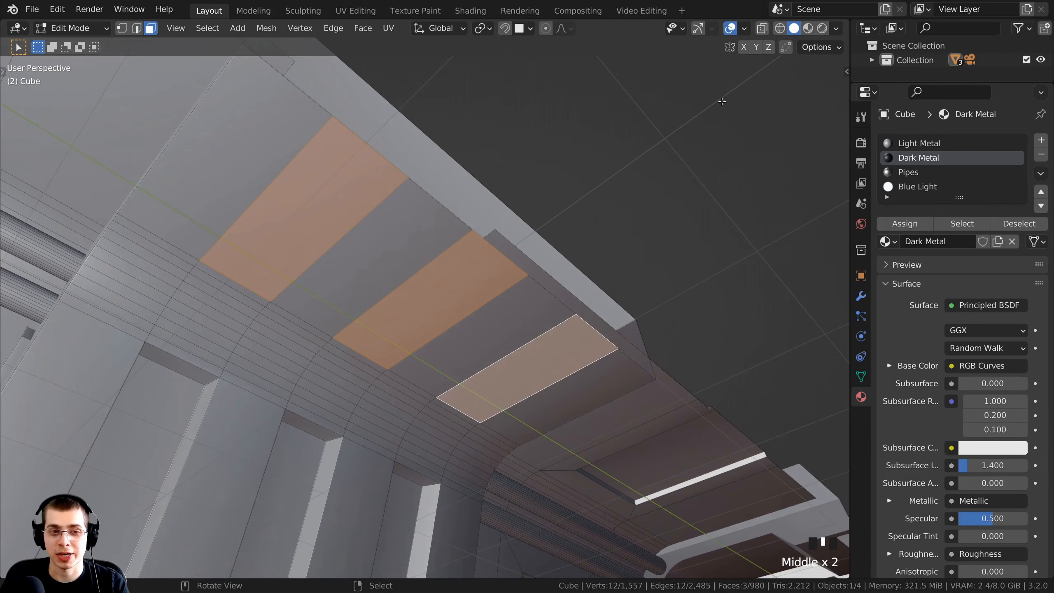
key(i)
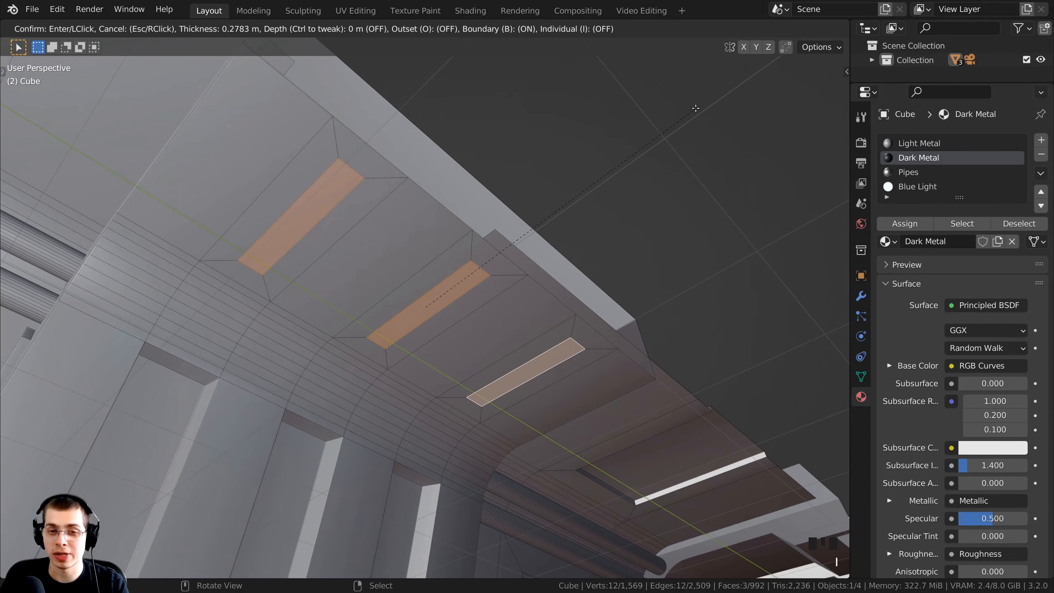
key(b)
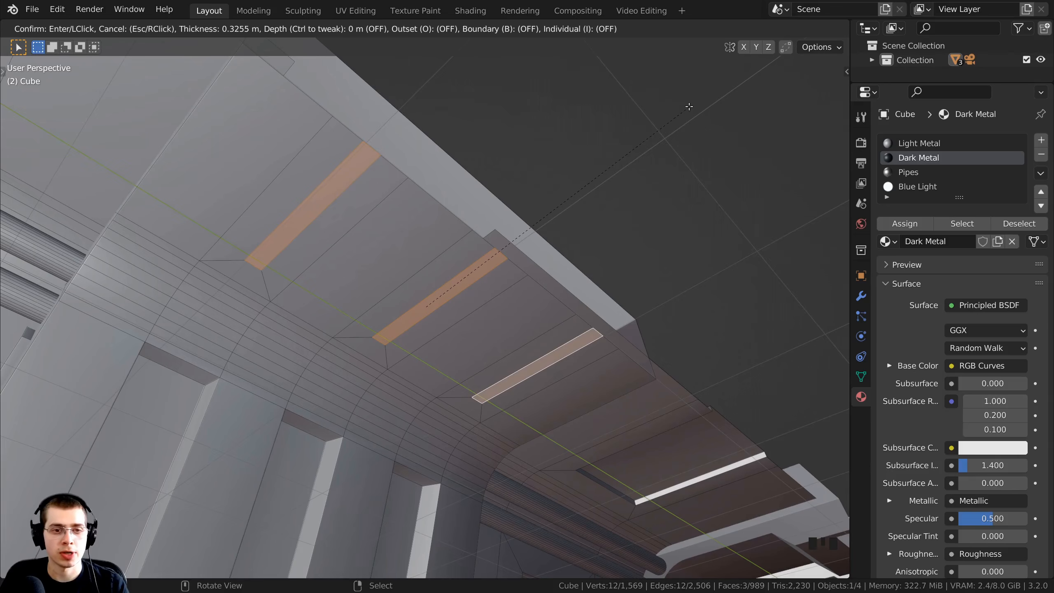
click(687, 106)
Step: Move the three inset ceiling strips about 0.15 m along the global X axis
middle_drag(687, 106, 435, 287)
key(g)
key(x)
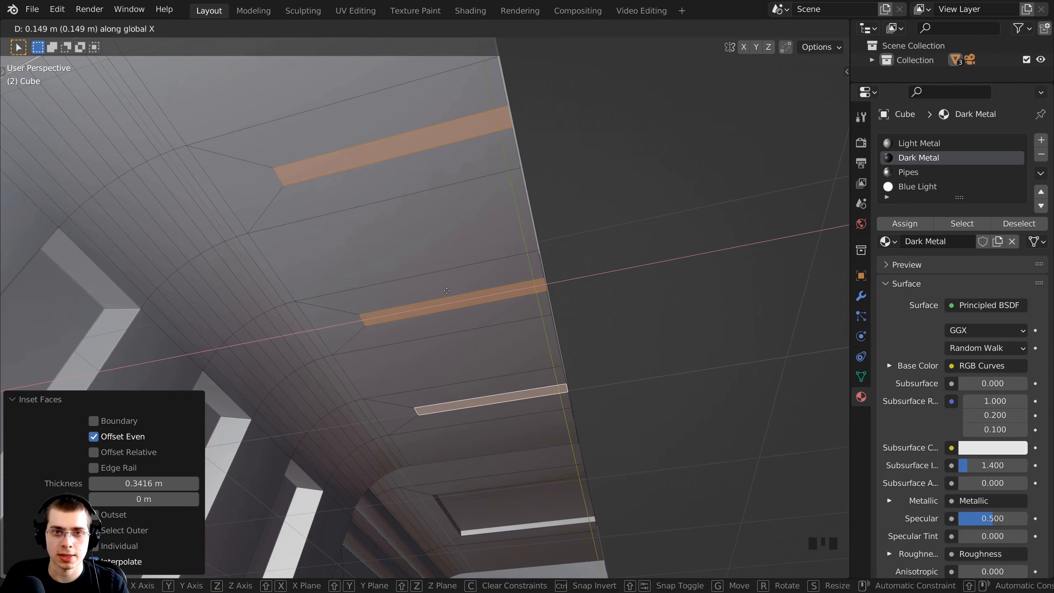
click(446, 291)
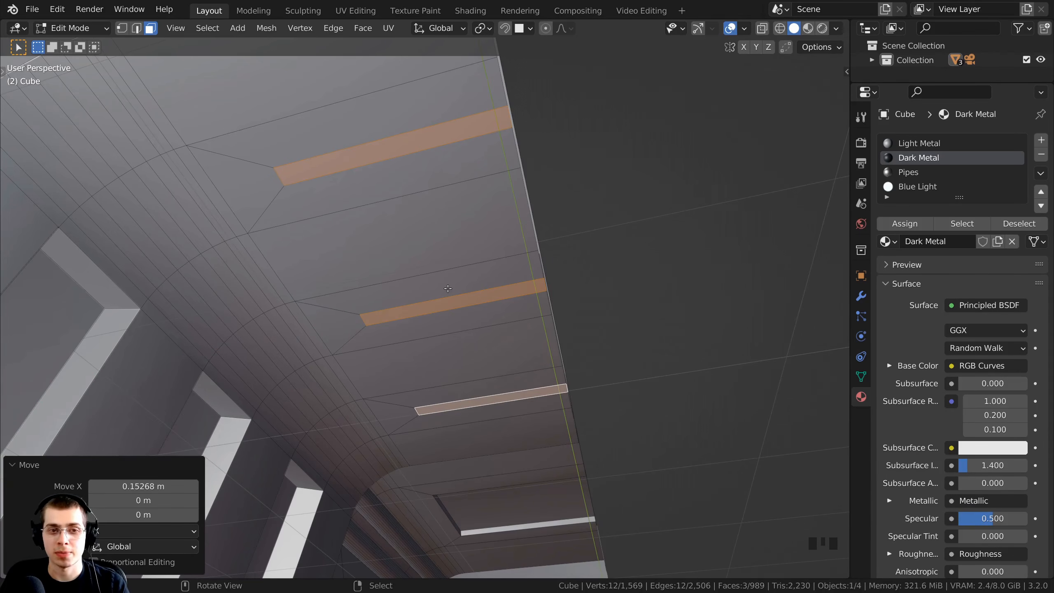
Step: Extrude the three strips about 0.13 m into the ceiling and raise them about 0.01 m along Z
key(e)
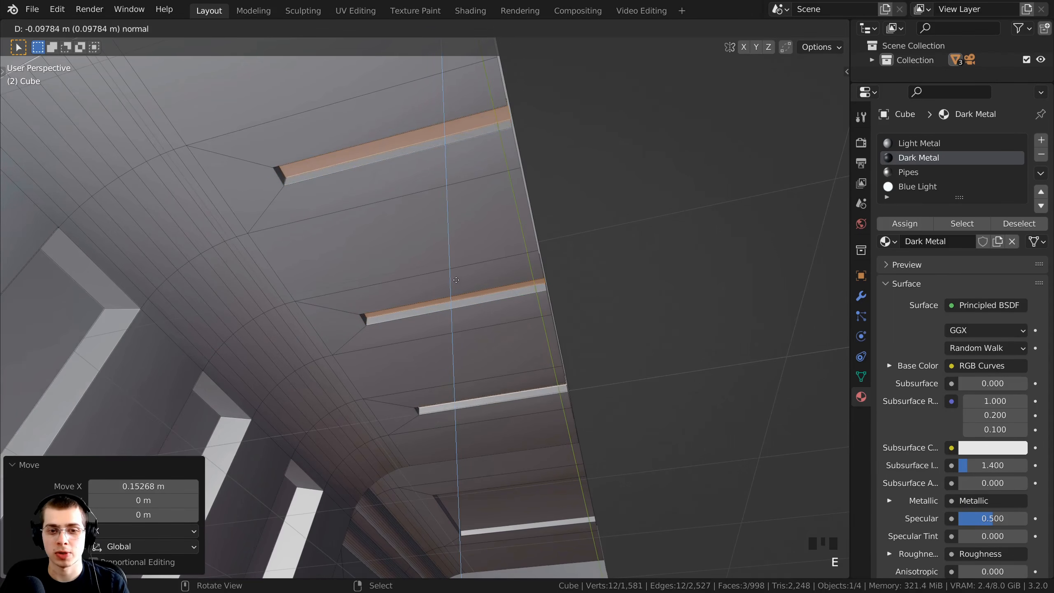
click(458, 279)
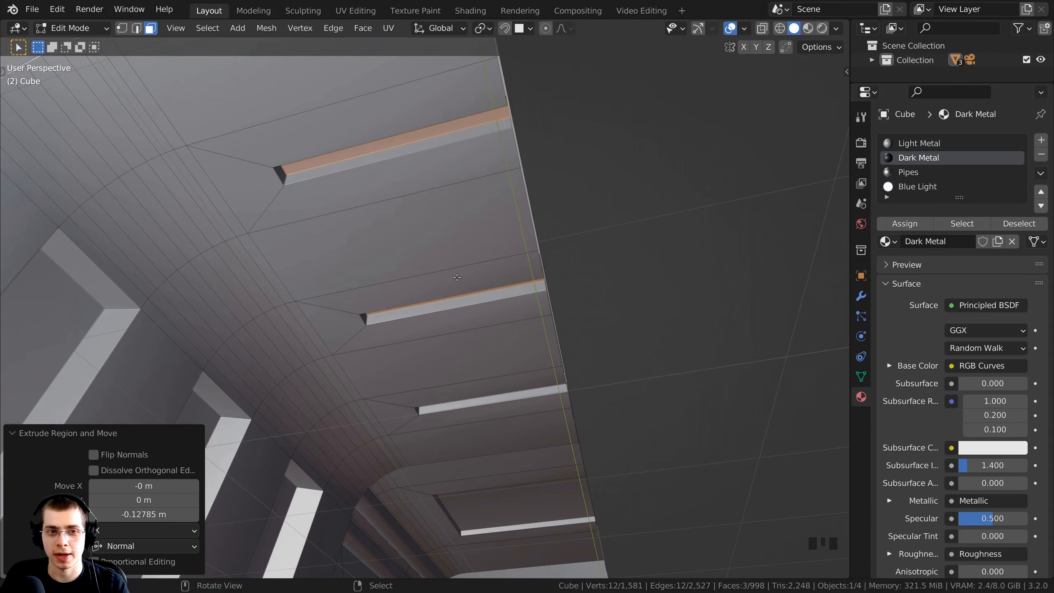
mouse_move(458, 278)
middle_down()
mouse_move(319, 328)
mouse_move(356, 206)
middle_up()
key(g)
key(z)
click(319, 328)
Step: Show the mesh in Material Preview shading and assign the Blue Light material to the three recessed ceiling strips
key(z)
click(348, 322)
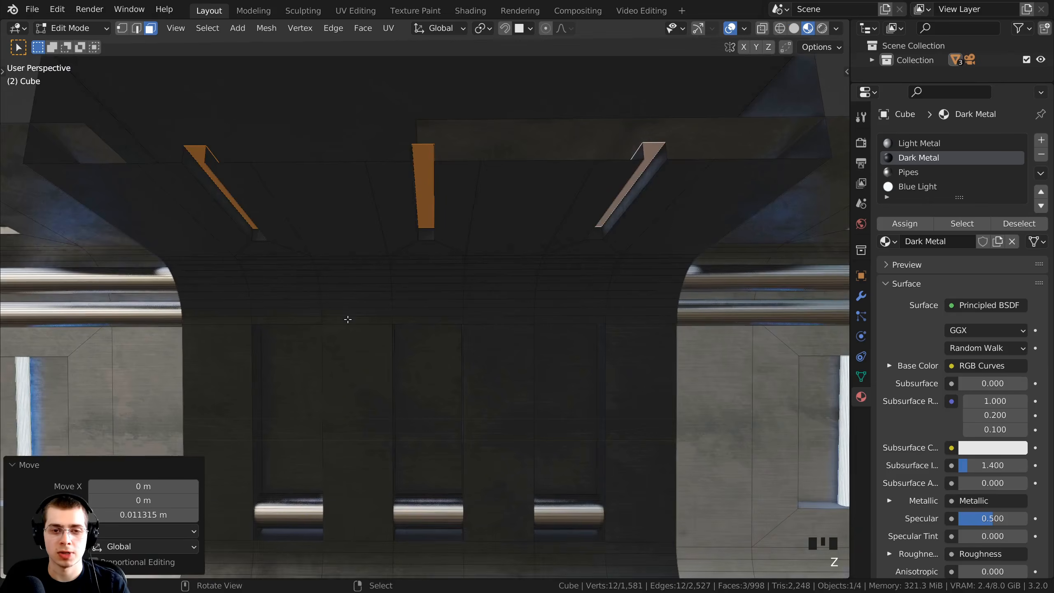
scroll(370, 313, down, 3)
mouse_move(369, 313)
middle_down()
mouse_move(375, 368)
mouse_move(323, 266)
mouse_move(359, 238)
mouse_move(335, 335)
middle_up()
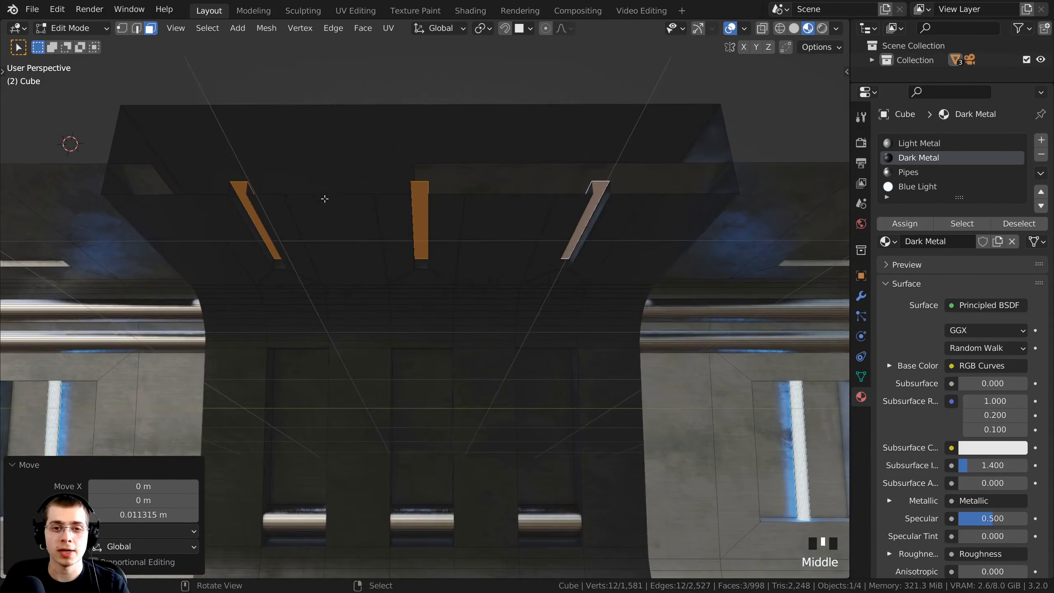
middle_drag(806, 267, 660, 185)
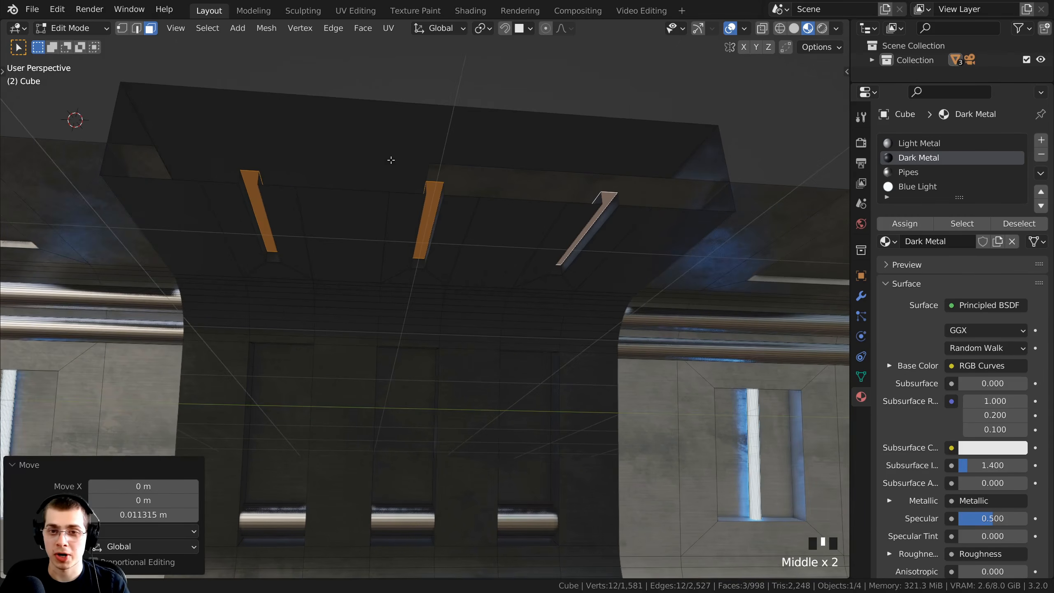
click(919, 186)
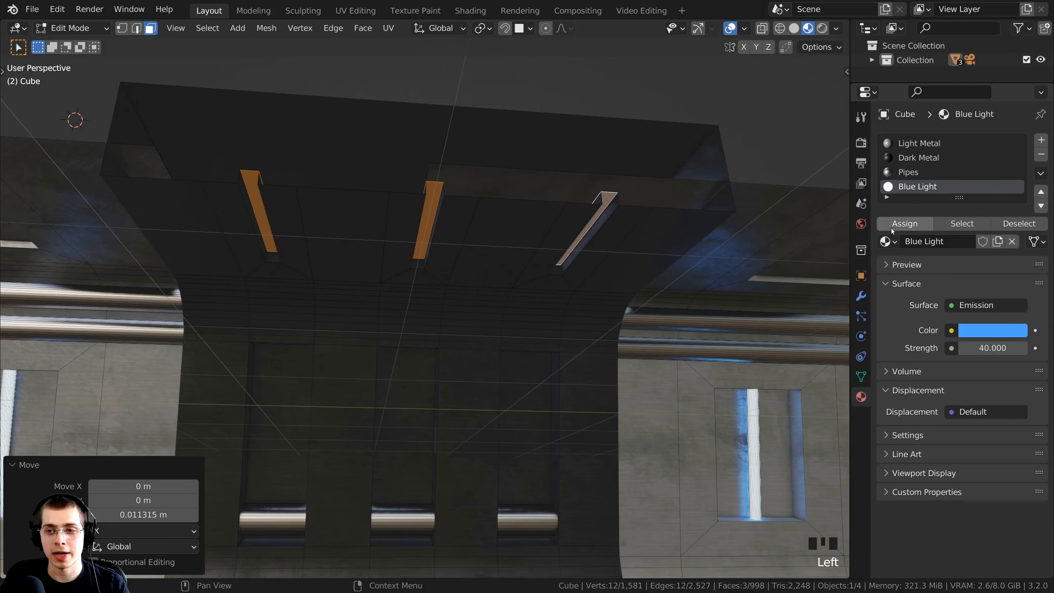
click(905, 224)
Step: Return to Object Mode and check the corridor through the camera in Rendered shading with nothing selected
scroll(353, 310, down, 2)
middle_drag(353, 311, 546, 310)
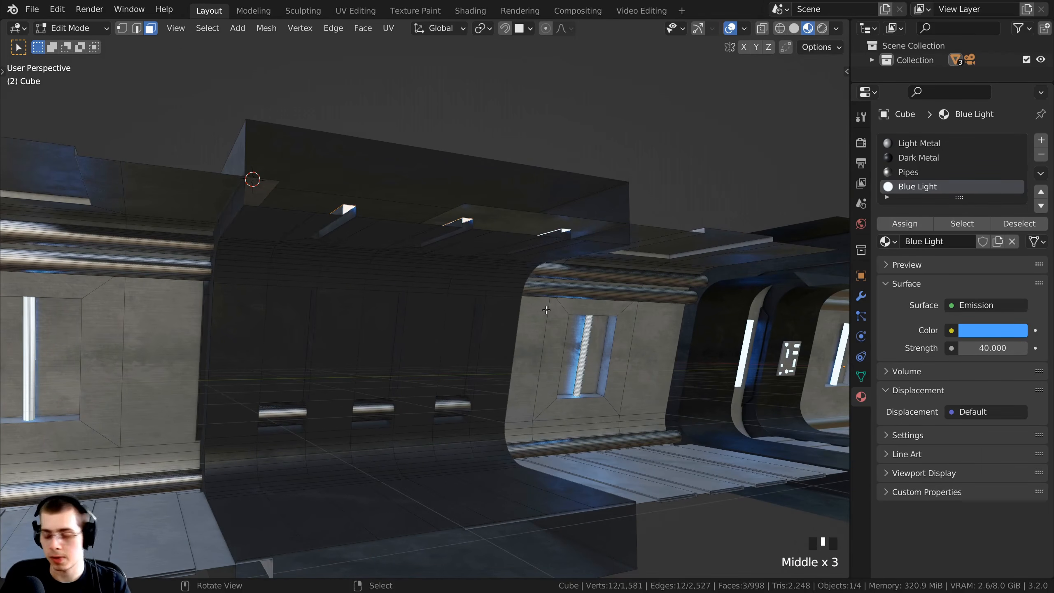
key(KP_0)
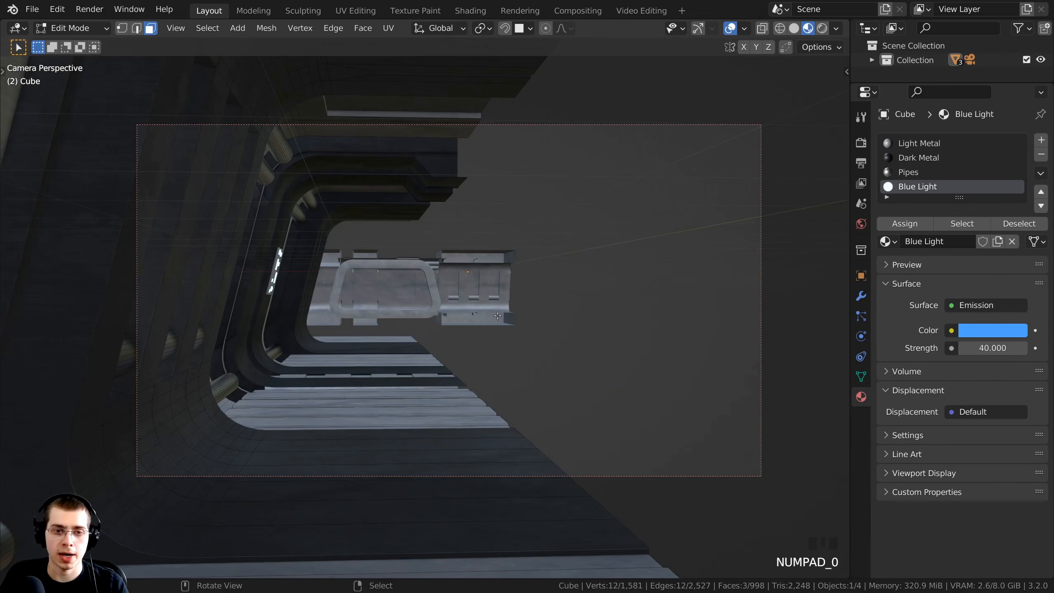
key(Tab)
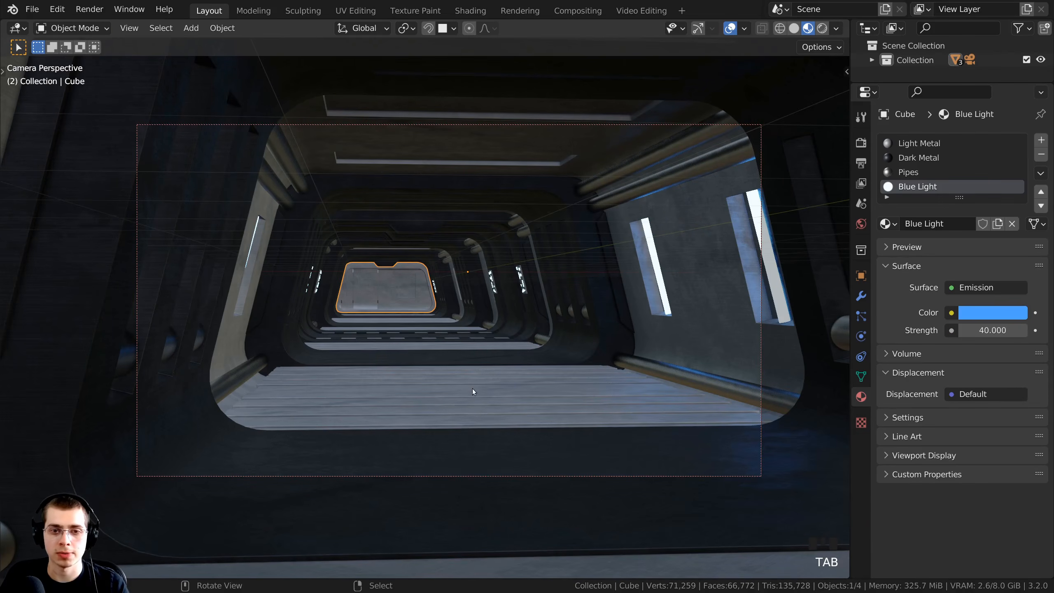
key(z)
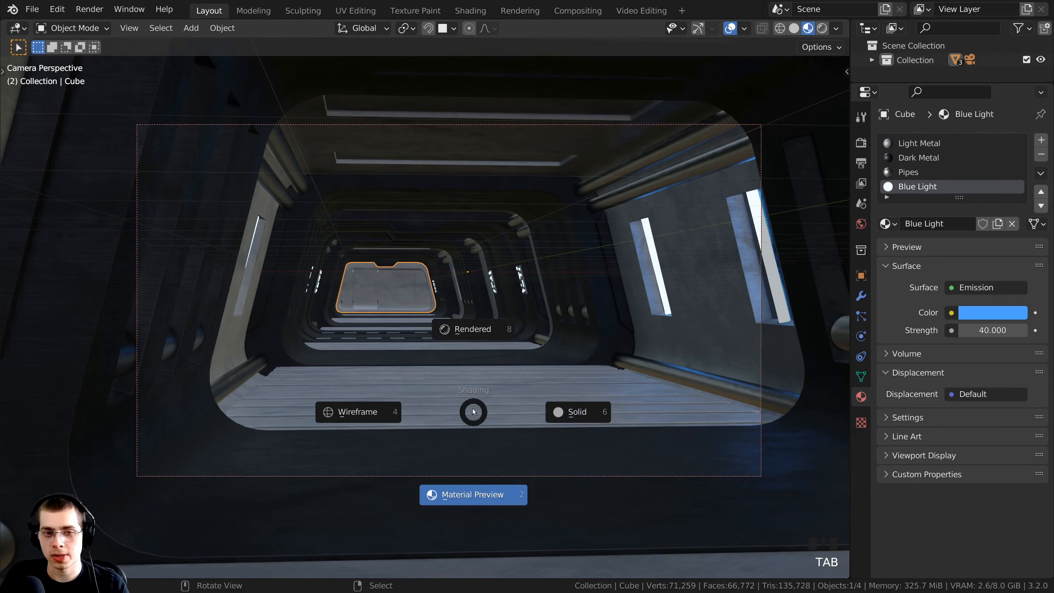
click(441, 296)
key(alt+a)
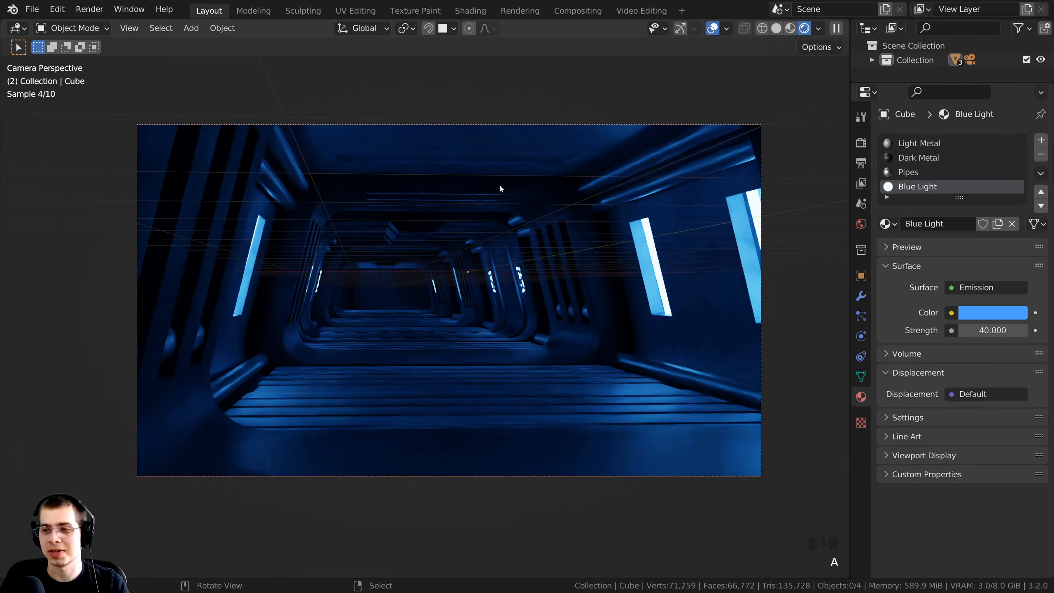
click(342, 313)
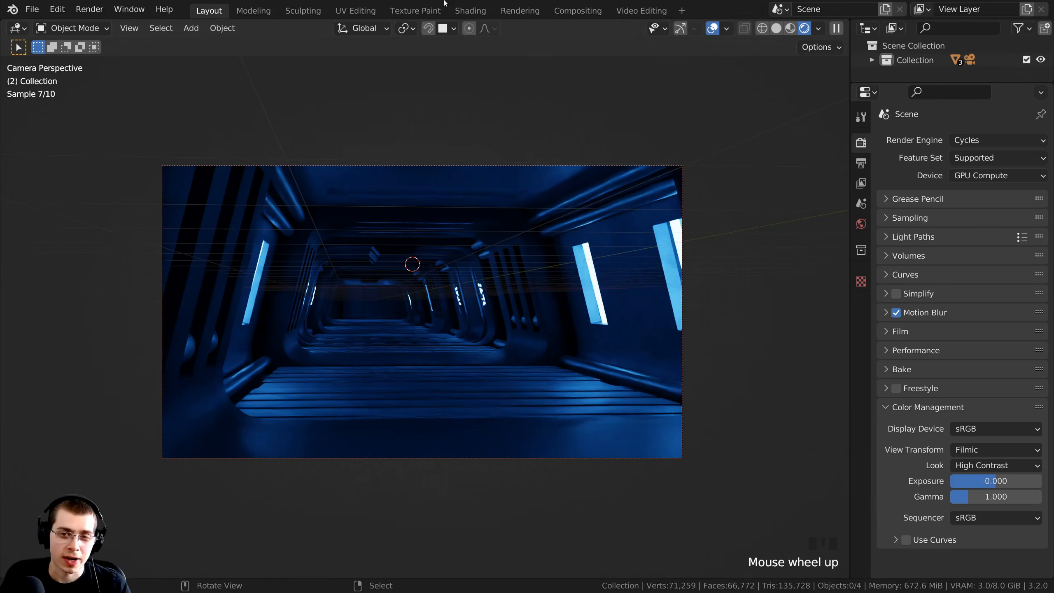
Step: Switch to Solid shading, leave the camera view and open the corridor mesh in Edit Mode with all faces deselected
click(434, 145)
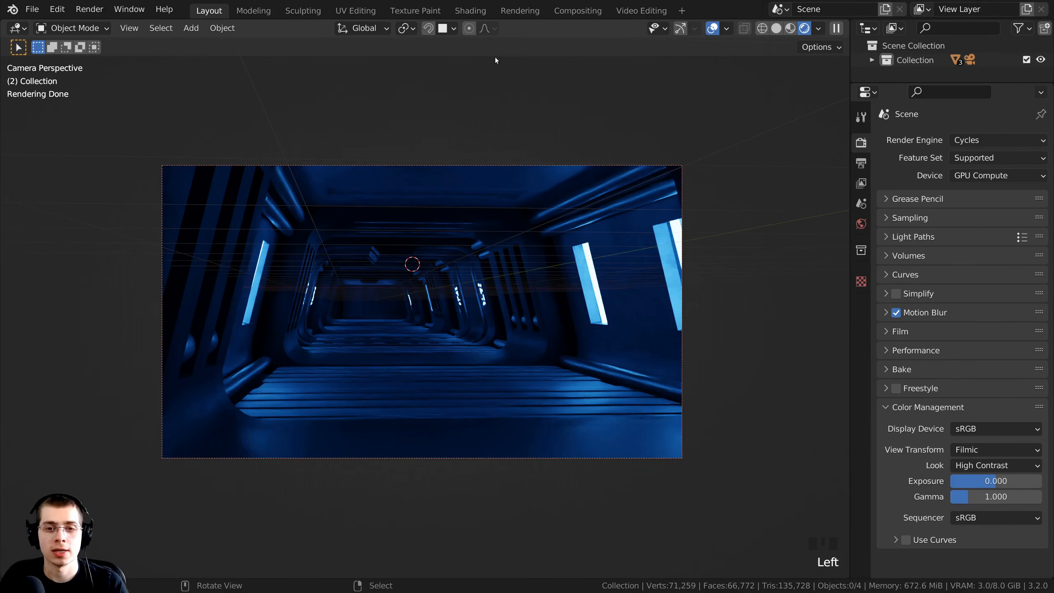
key(z)
click(450, 241)
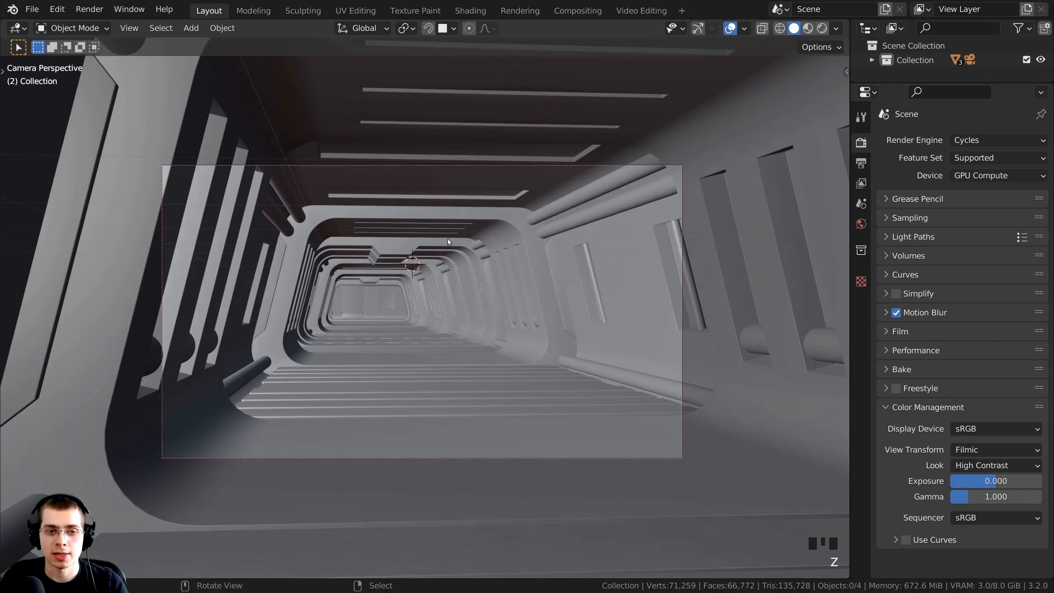
mouse_move(449, 239)
middle_down()
mouse_move(387, 238)
mouse_move(319, 257)
mouse_move(300, 310)
middle_up()
scroll(387, 245, down, 2)
right_click(314, 261)
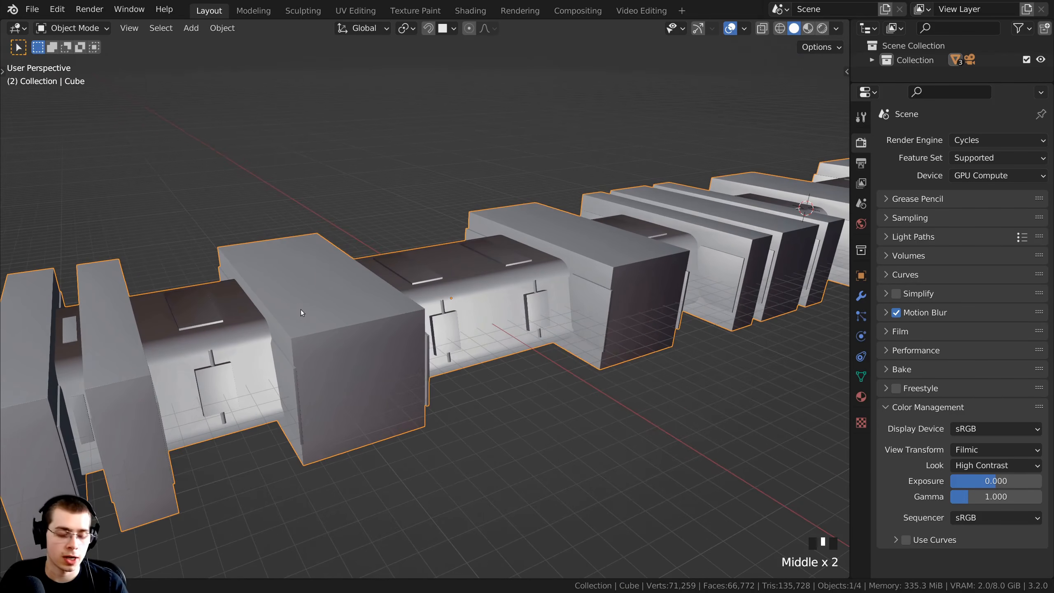
key(Tab)
middle_drag(415, 317, 431, 266)
shift+middle_drag(432, 266, 531, 269)
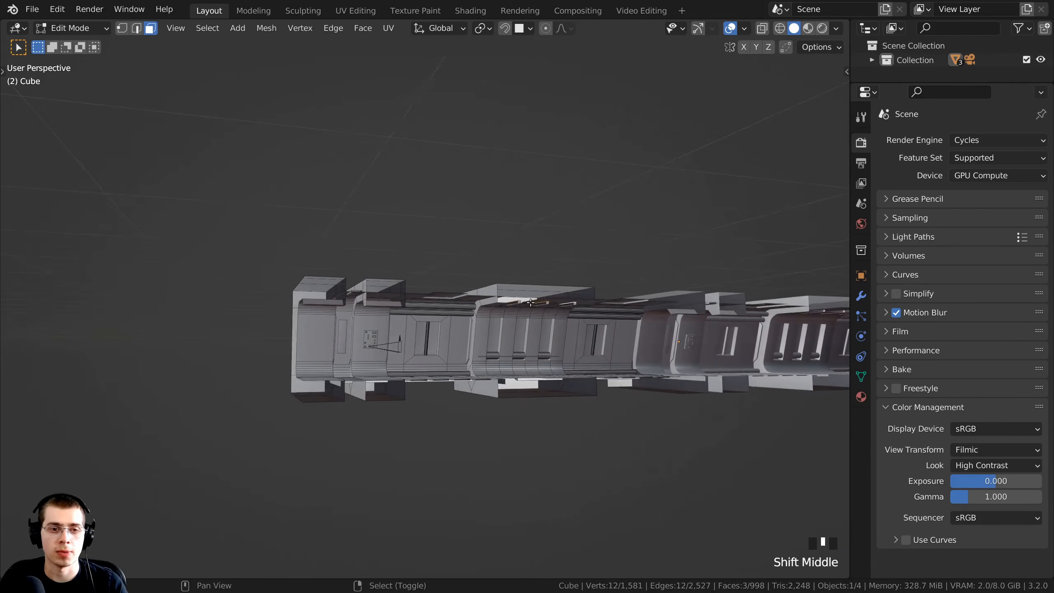
scroll(456, 265, up, 3)
key(a)
Step: Show the mesh in Material Preview shading and select the whole inset ceiling panel above the tall wall light
scroll(415, 265, up, 2)
middle_drag(415, 266, 389, 248)
scroll(389, 248, down, 1)
key(z)
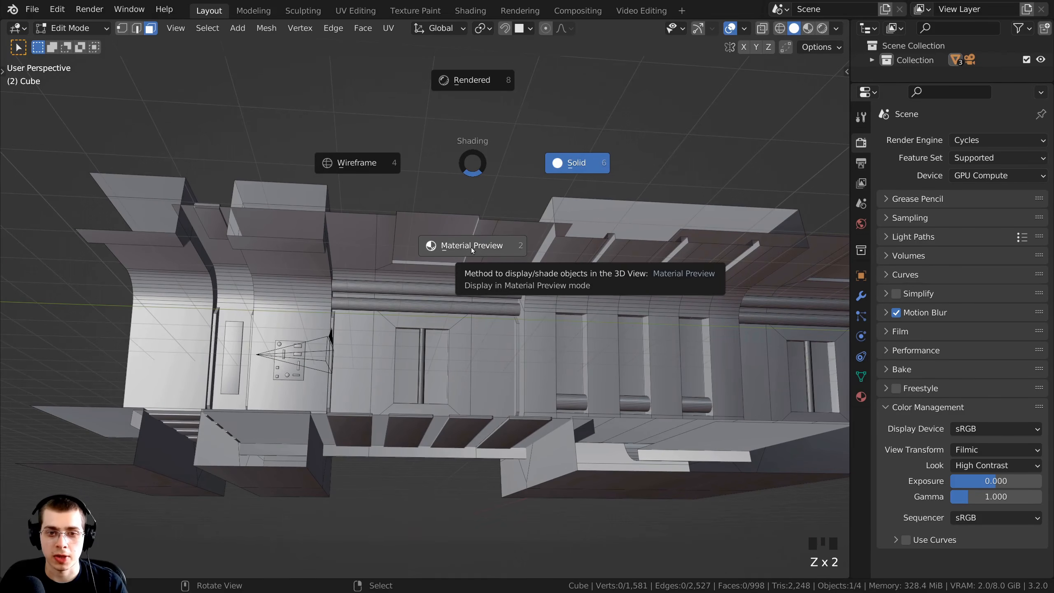
click(472, 250)
mouse_move(415, 251)
middle_down()
mouse_move(322, 260)
mouse_move(406, 249)
mouse_move(372, 229)
middle_up()
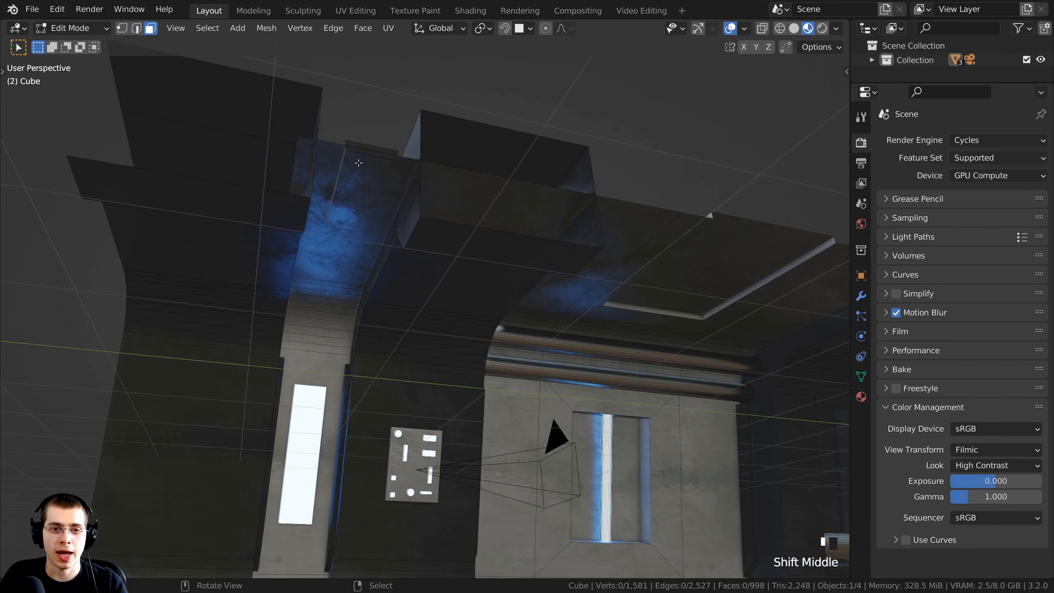
scroll(364, 200, up, 2)
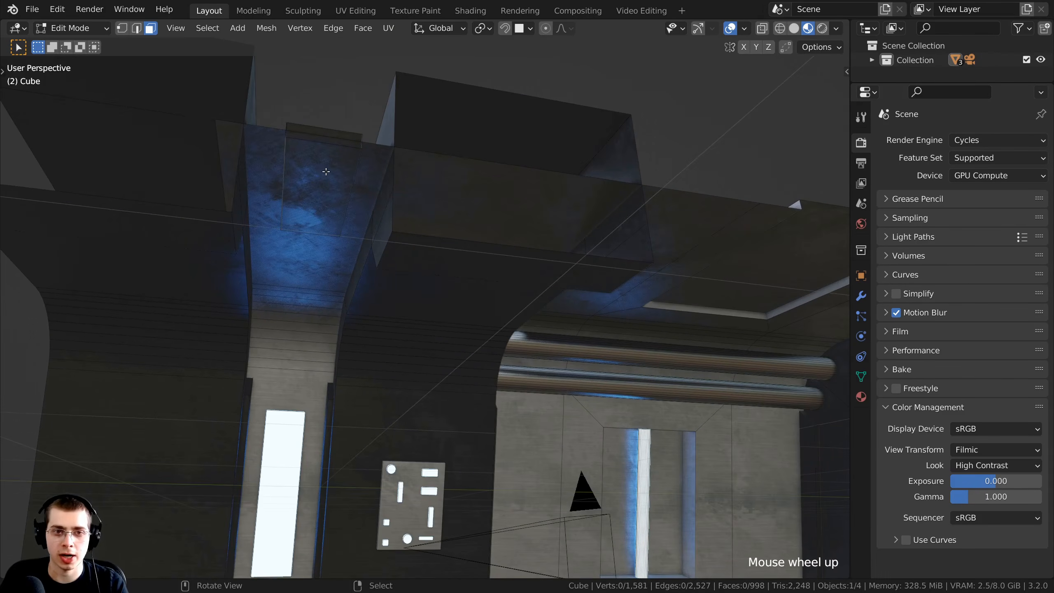
key(l)
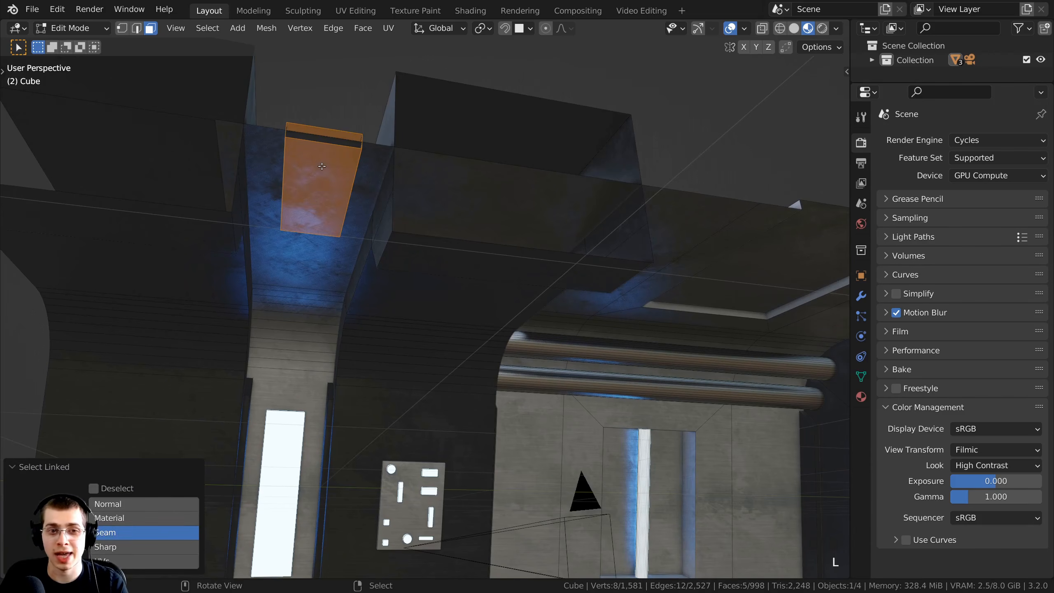
Step: Add three wall control-panel buttons to the selection: the upper wide rectangle, the lower horizontal bar and the left vertical bar
middle_drag(321, 168, 410, 279)
shift+scroll(433, 308, down, 3)
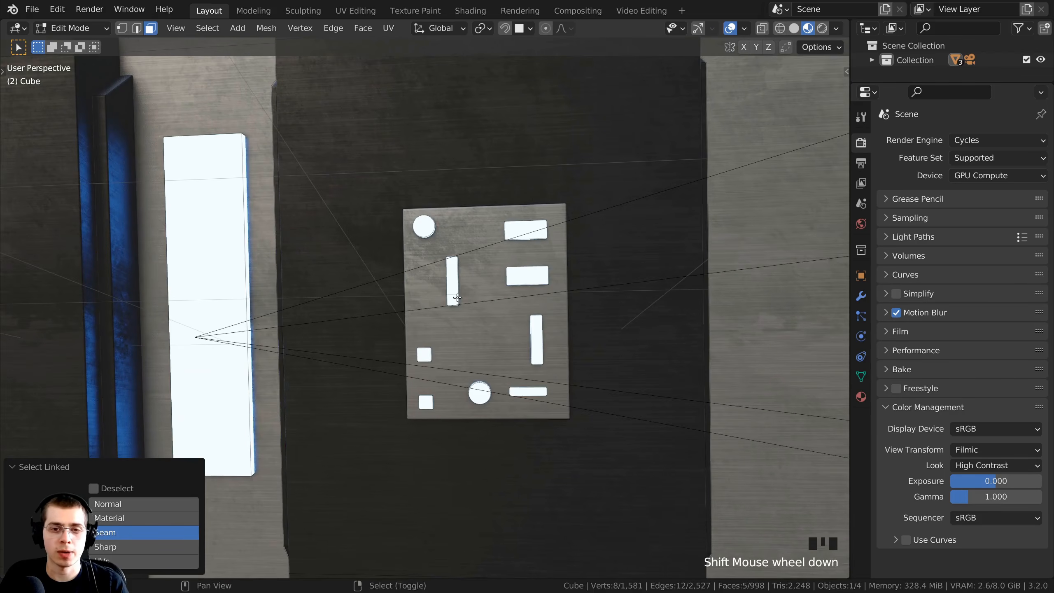
middle_drag(515, 261, 521, 257)
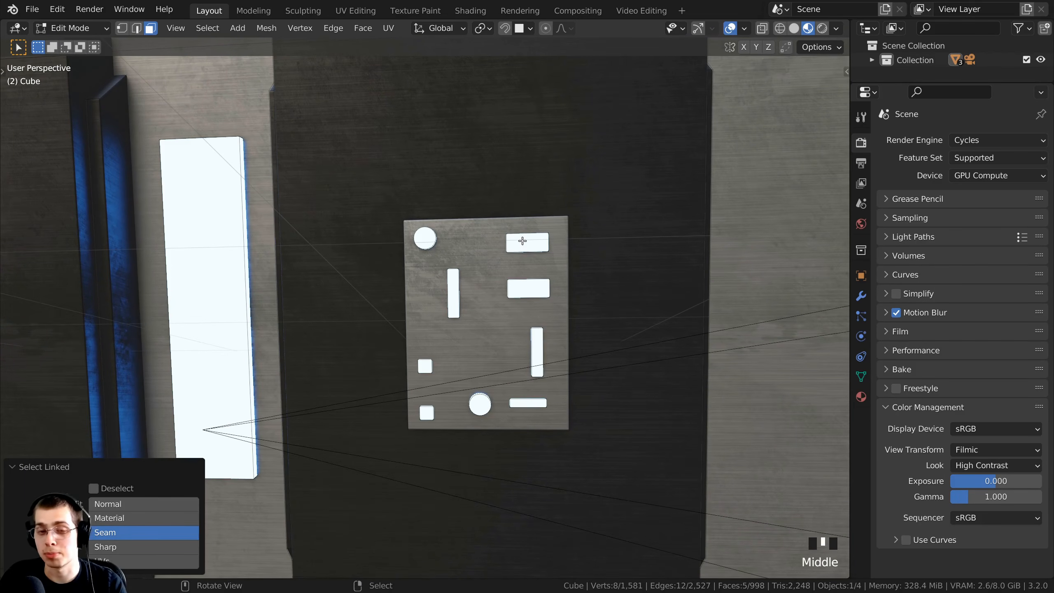
key(l)
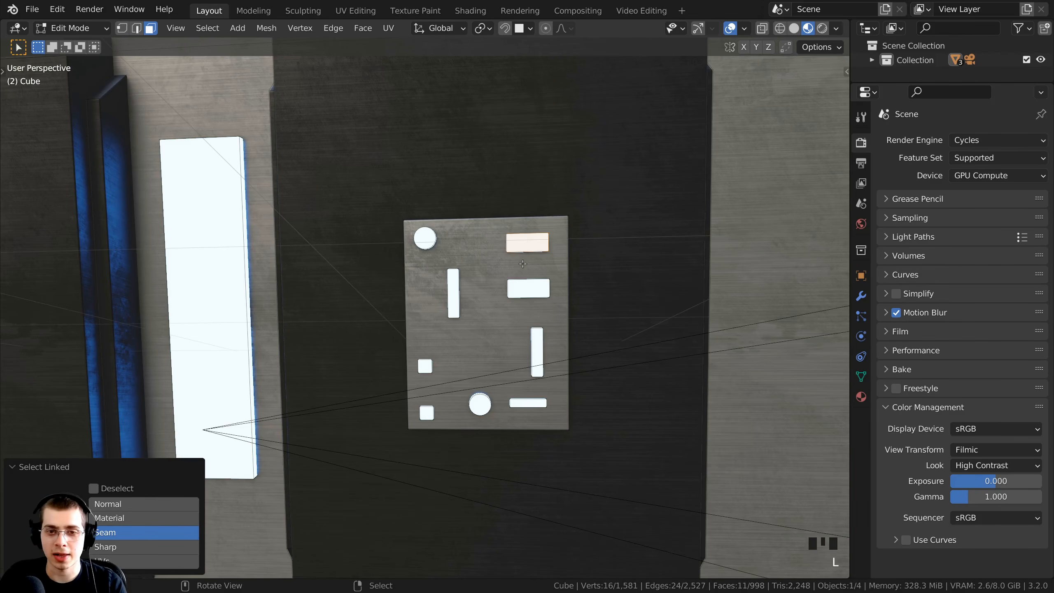
key(l)
key(l)
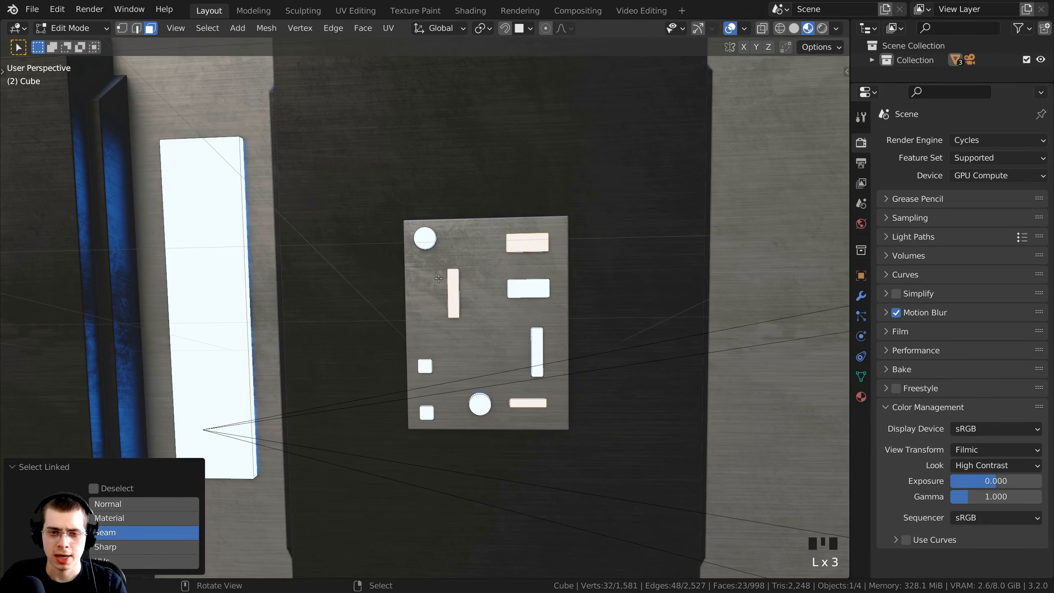
Step: Add a fifth material slot to the corridor mesh and fill it with an independent copy of the Blue Light material
scroll(515, 333, down, 5)
middle_drag(513, 315, 475, 339)
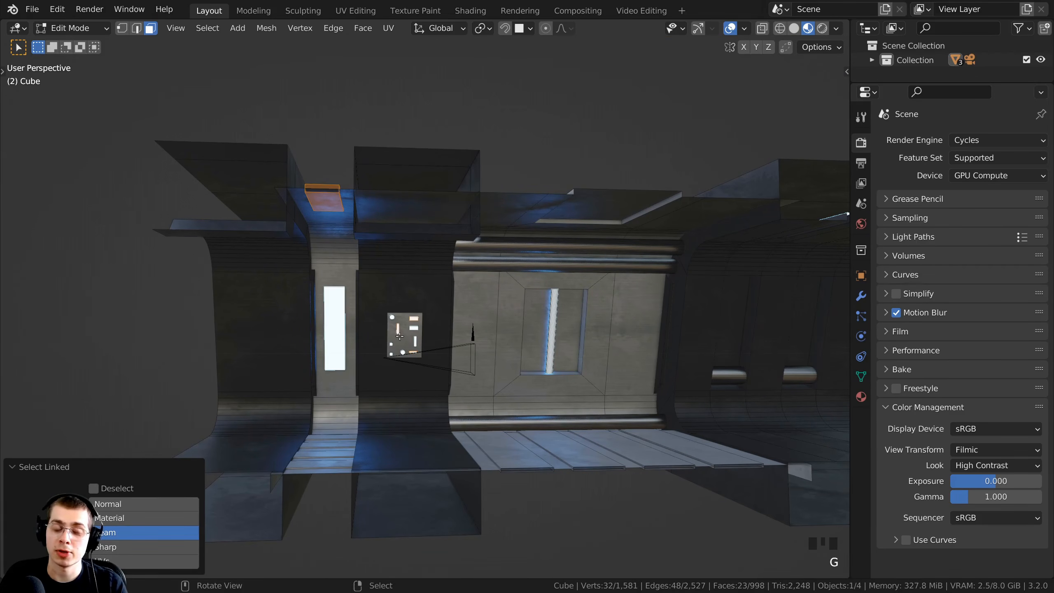
scroll(397, 336, up, 2)
shift+middle_drag(396, 337, 422, 255)
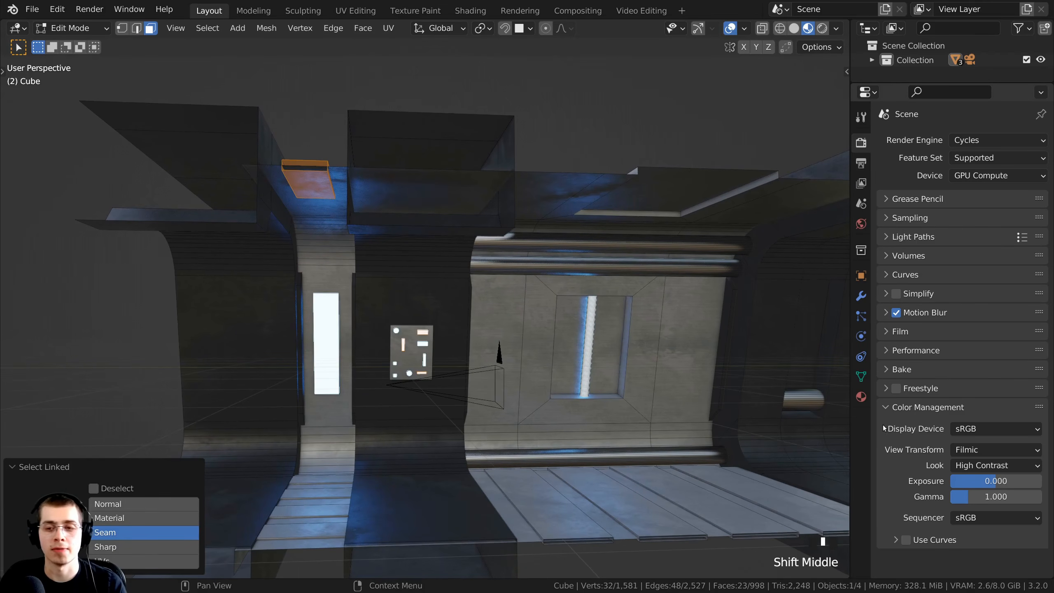
click(861, 401)
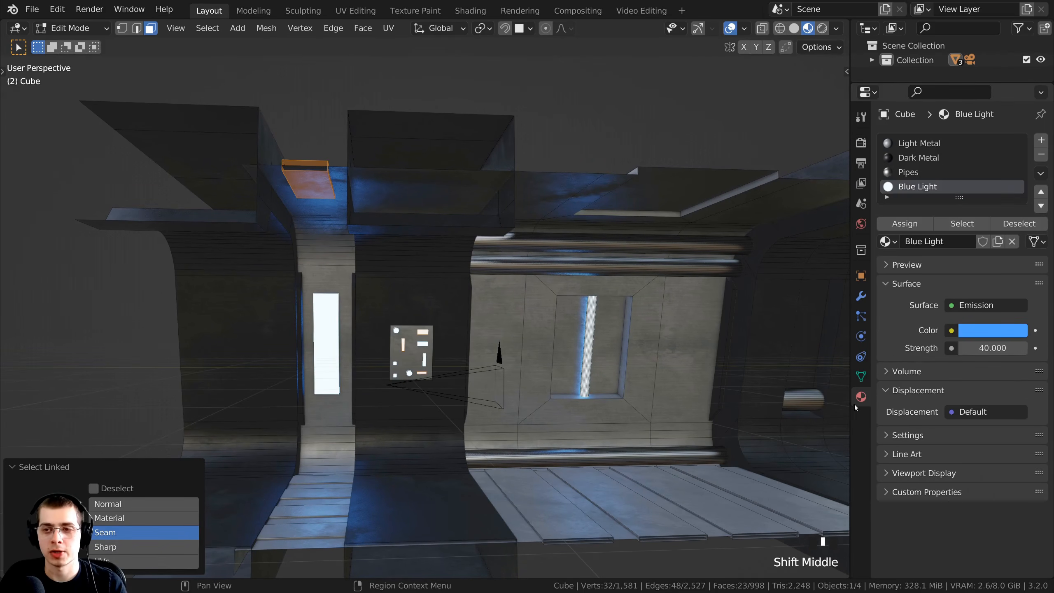
click(1040, 141)
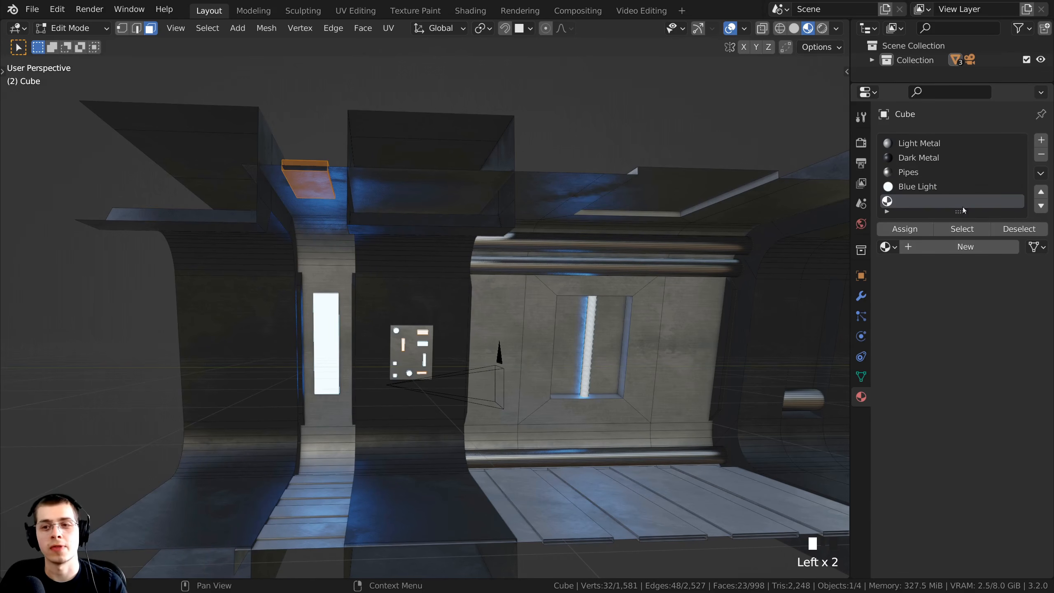
click(888, 247)
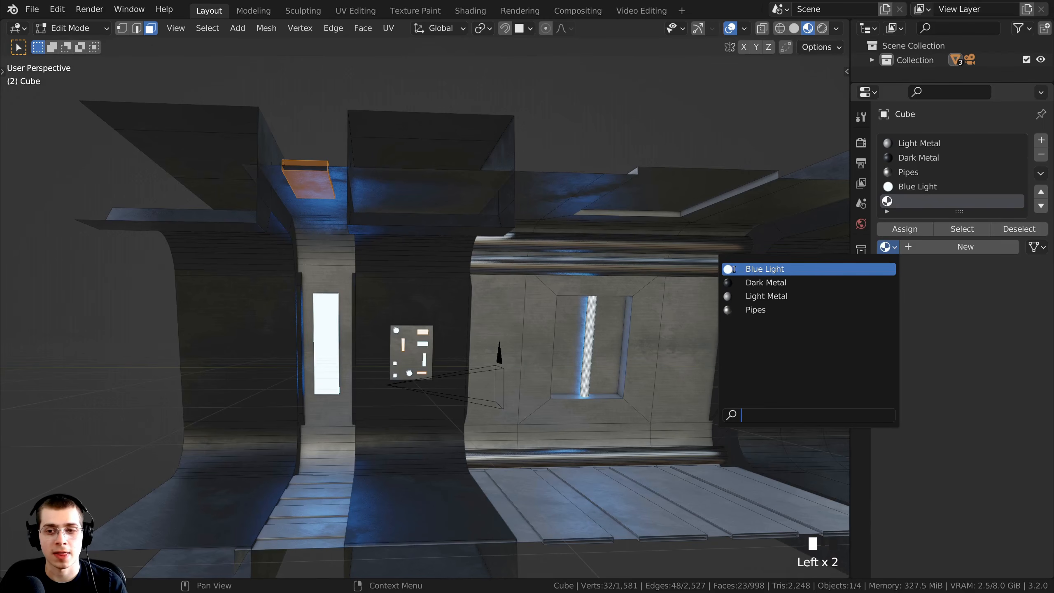
click(734, 269)
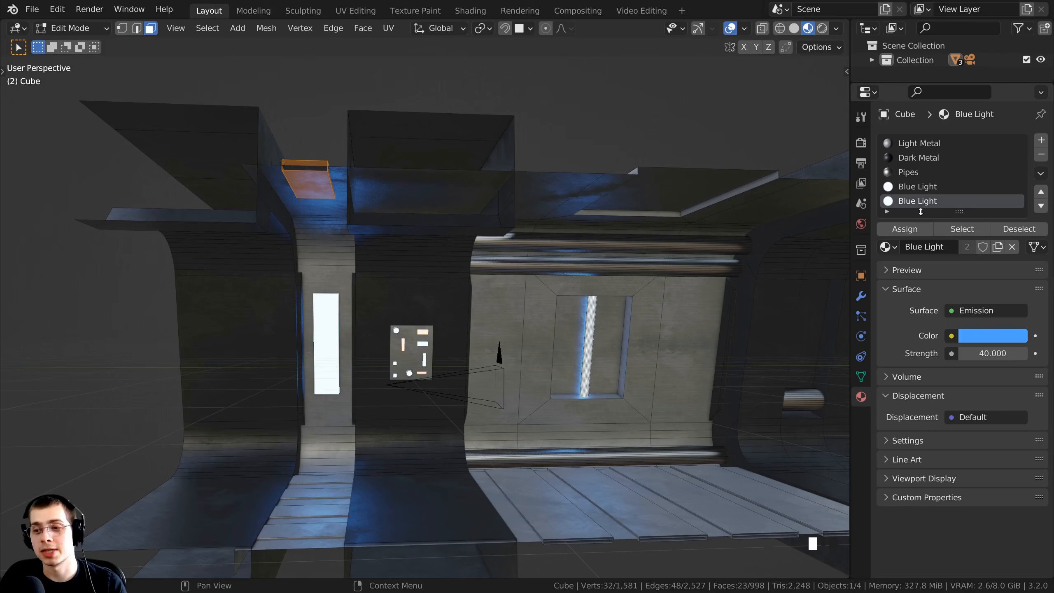
click(997, 248)
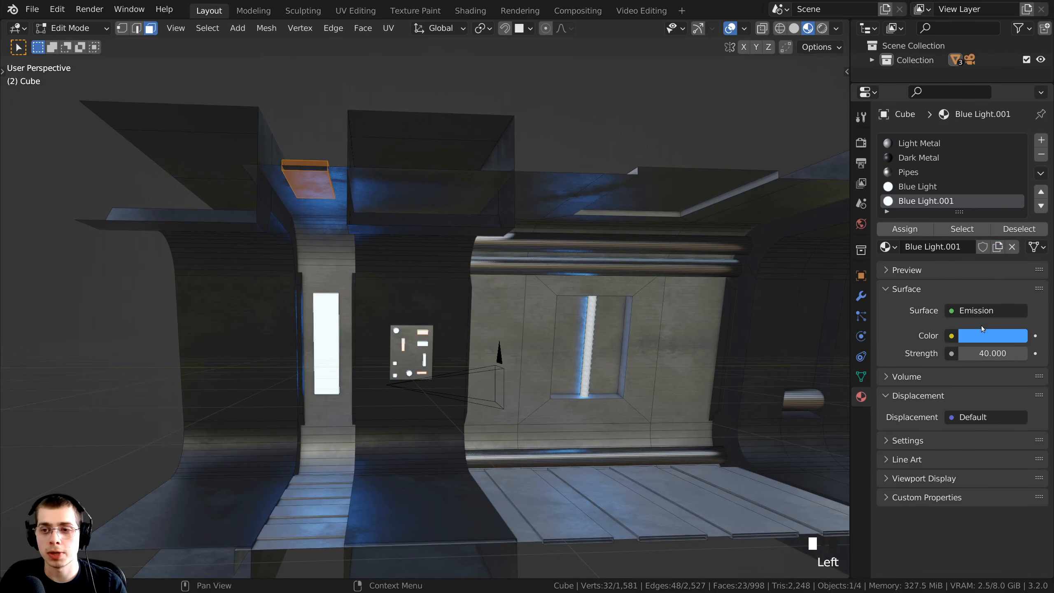
Step: Rename the duplicated light material to White Light
double_click(970, 248)
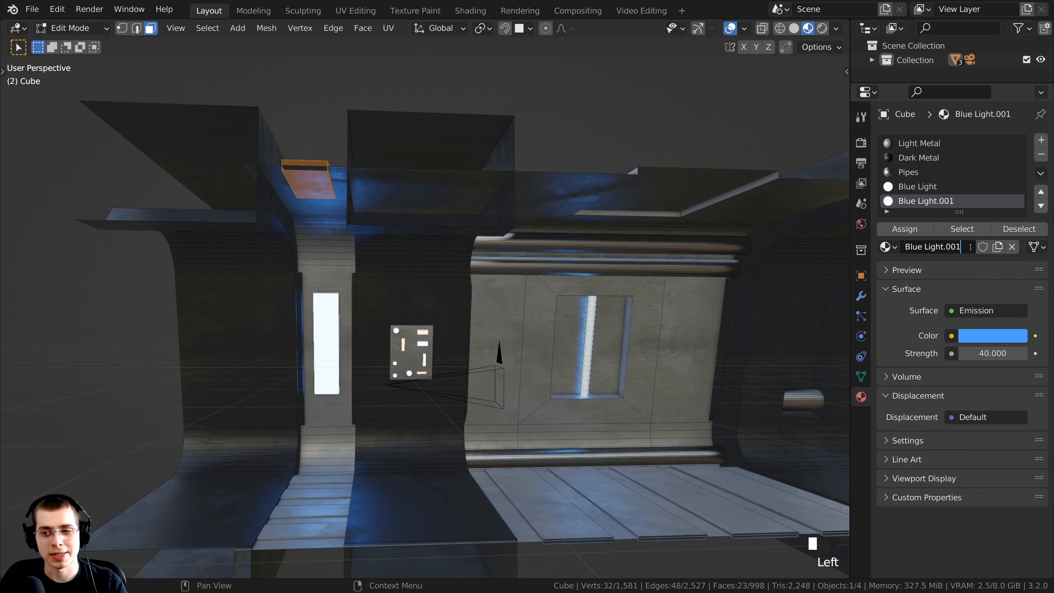
key(BackSpace)
key(BackSpace)
key(BackSpace)
key(Left)
key(Left)
key(Left)
key(Left)
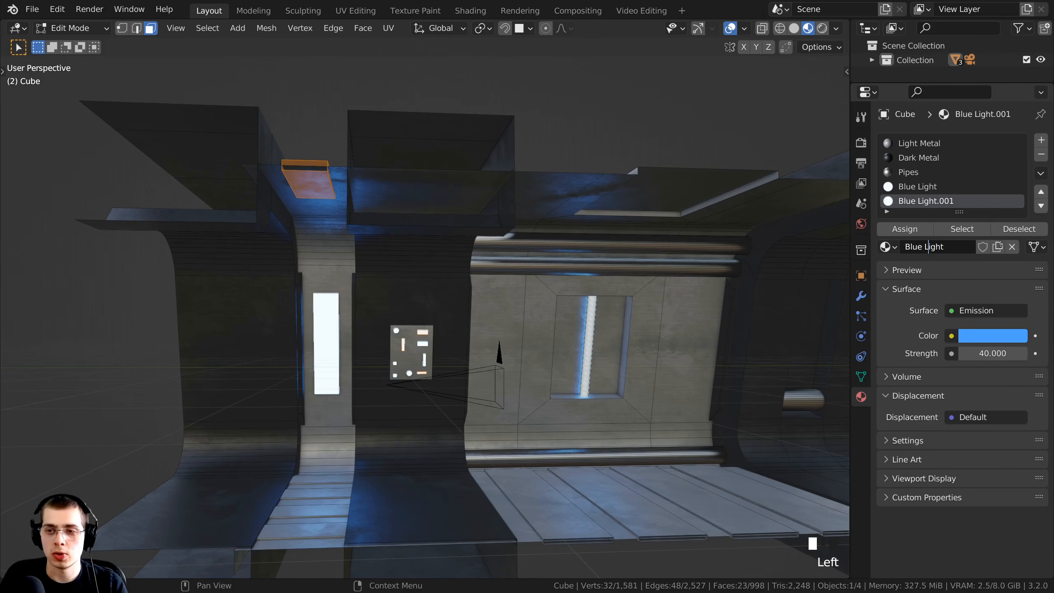
key(BackSpace)
key(BackSpace)
key(BackSpace)
key(BackSpace)
key(BackSpace)
text(White)
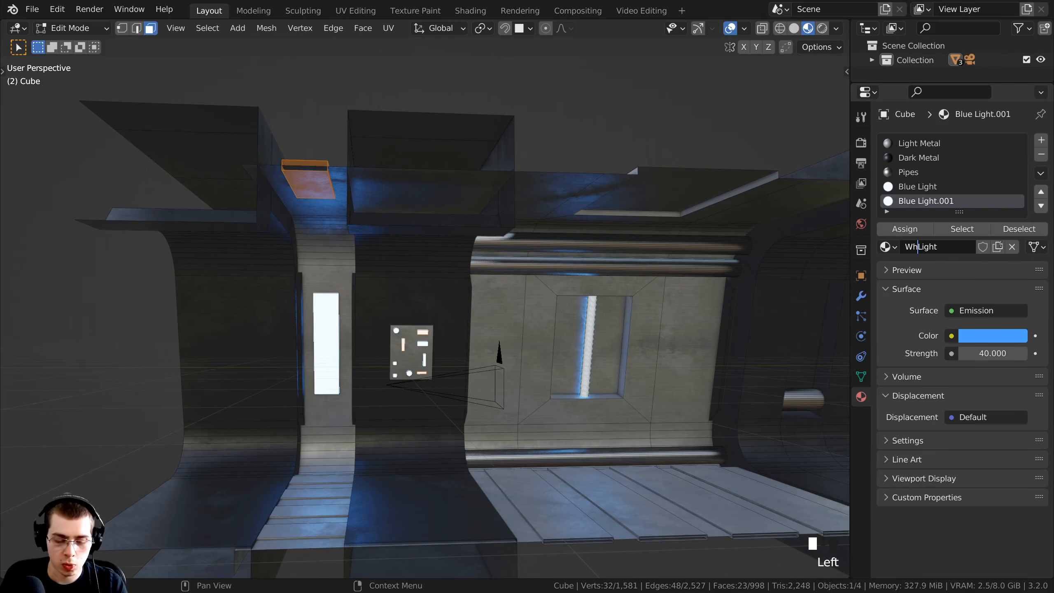
key(Return)
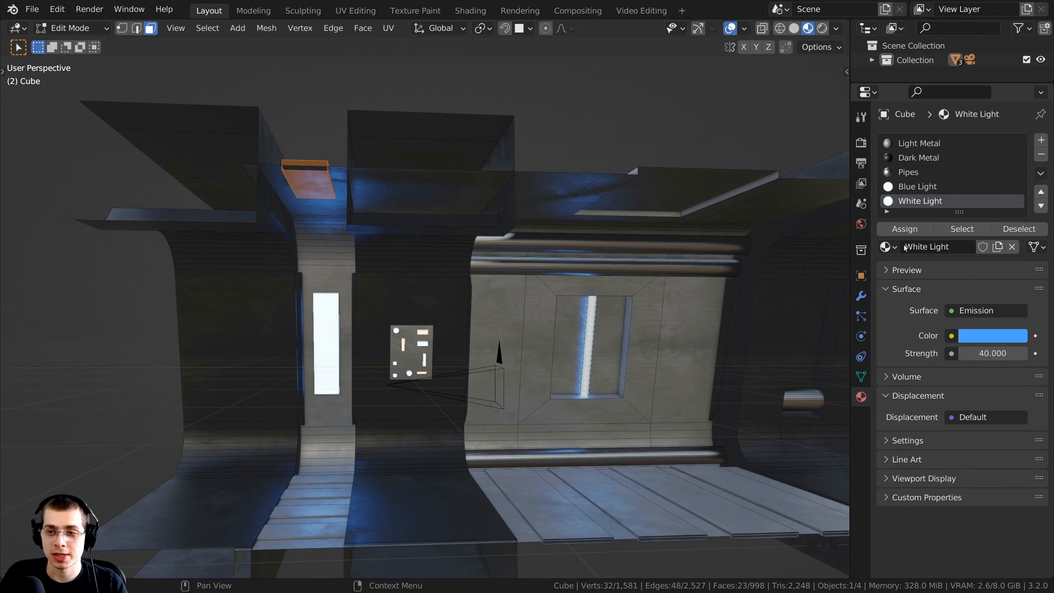
Step: Assign the White Light material to the selected ceiling panel and control-panel buttons, keeping its slot active
click(899, 232)
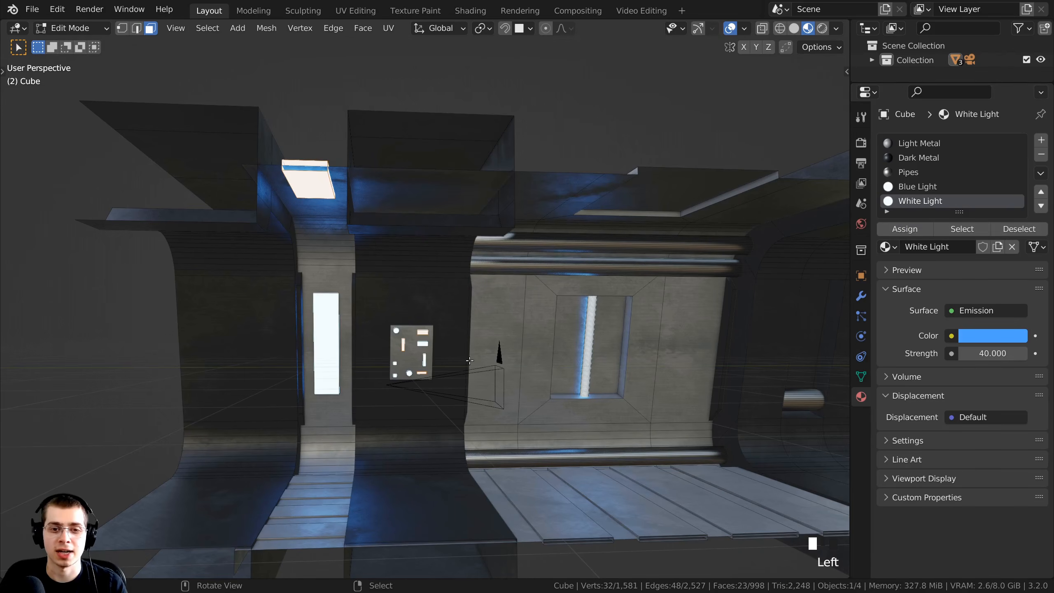
shift+middle_drag(469, 360, 415, 333)
click(932, 186)
click(929, 200)
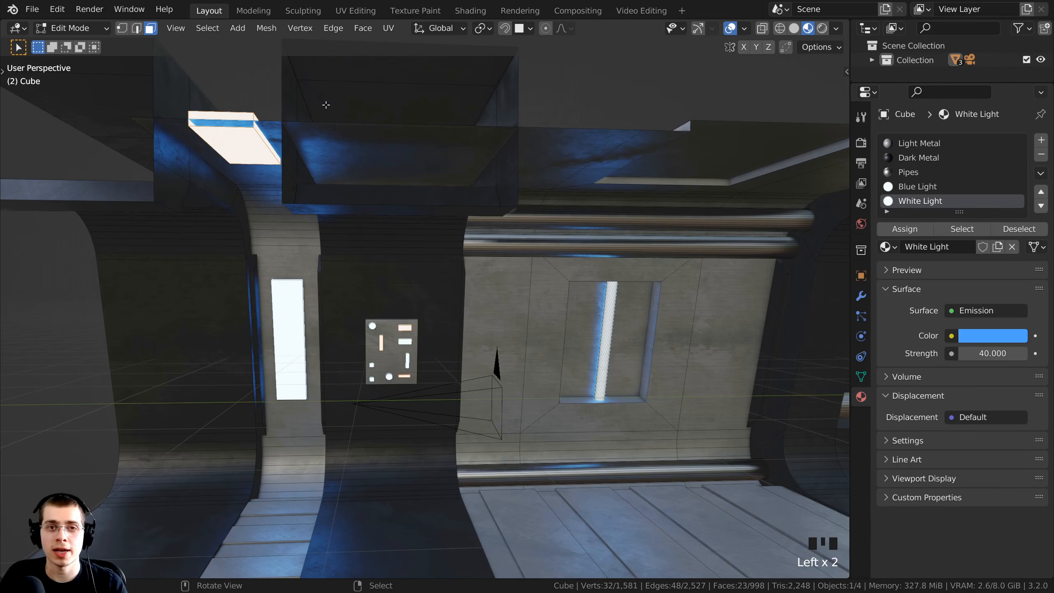
Step: Switch to the Shading workspace in Object Mode and set White Light's emission color to a very pale bluish white
click(468, 10)
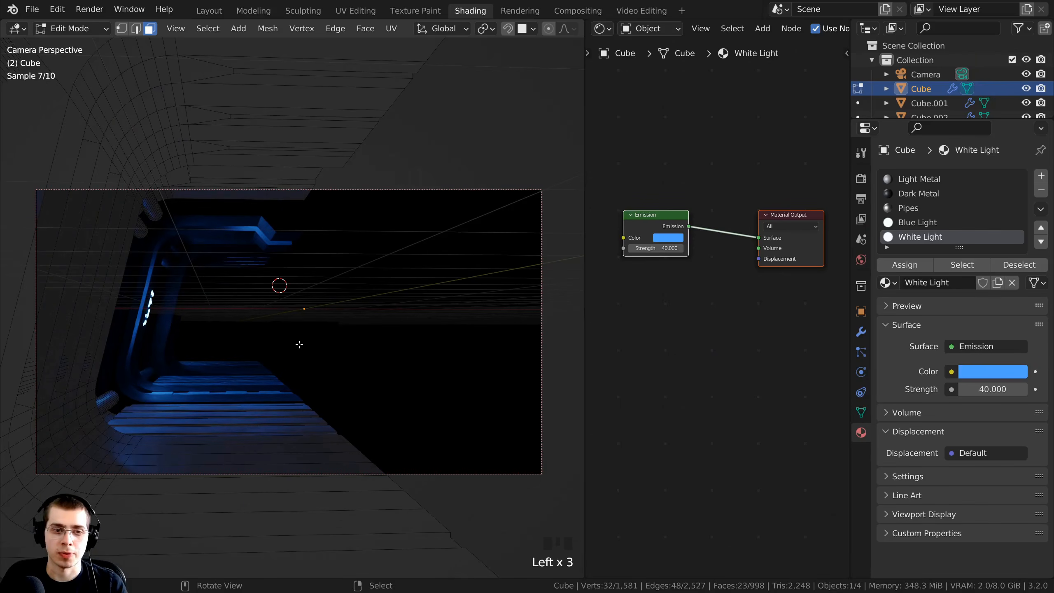
key(Tab)
scroll(685, 332, up, 1)
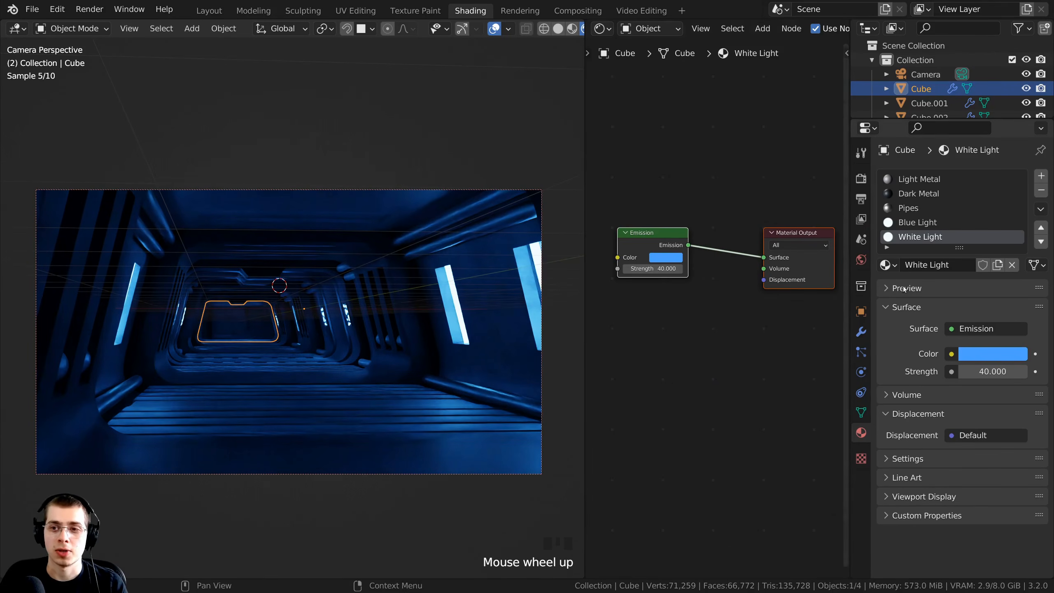
middle_drag(680, 313, 705, 332)
scroll(698, 326, up, 2)
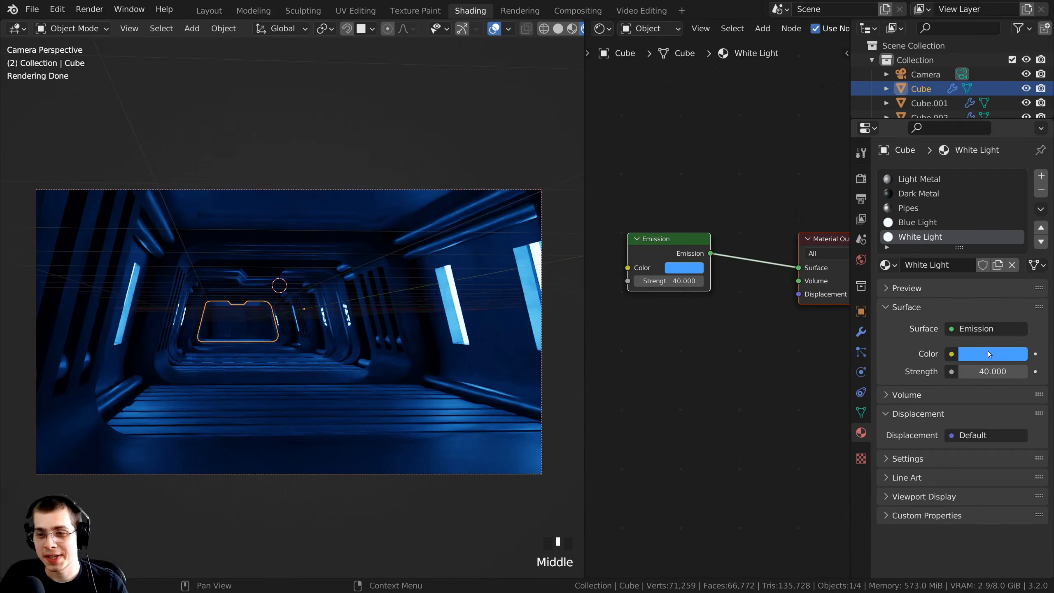
click(987, 354)
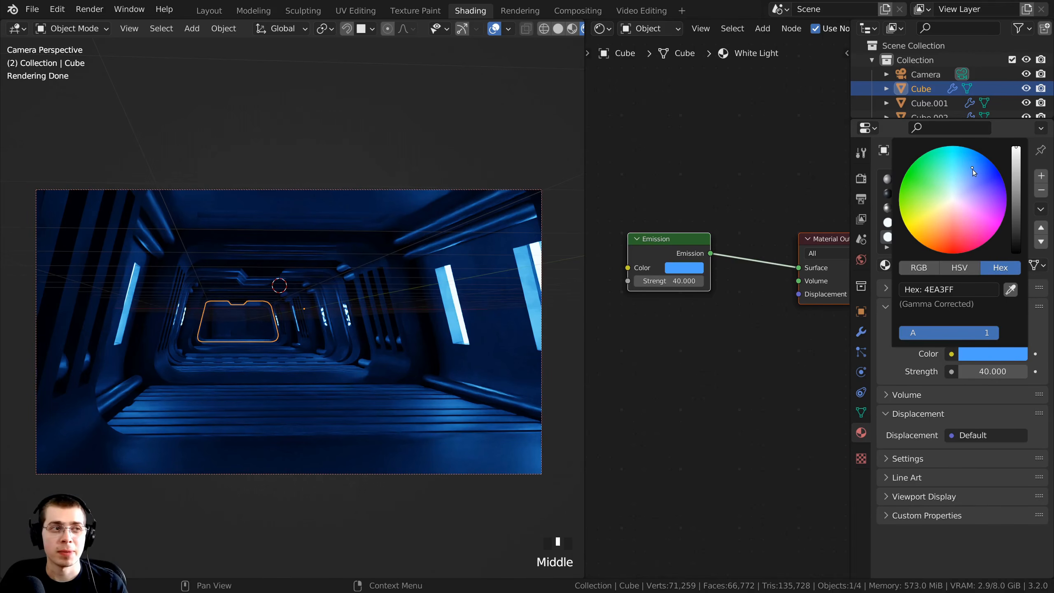
drag(972, 170, 959, 194)
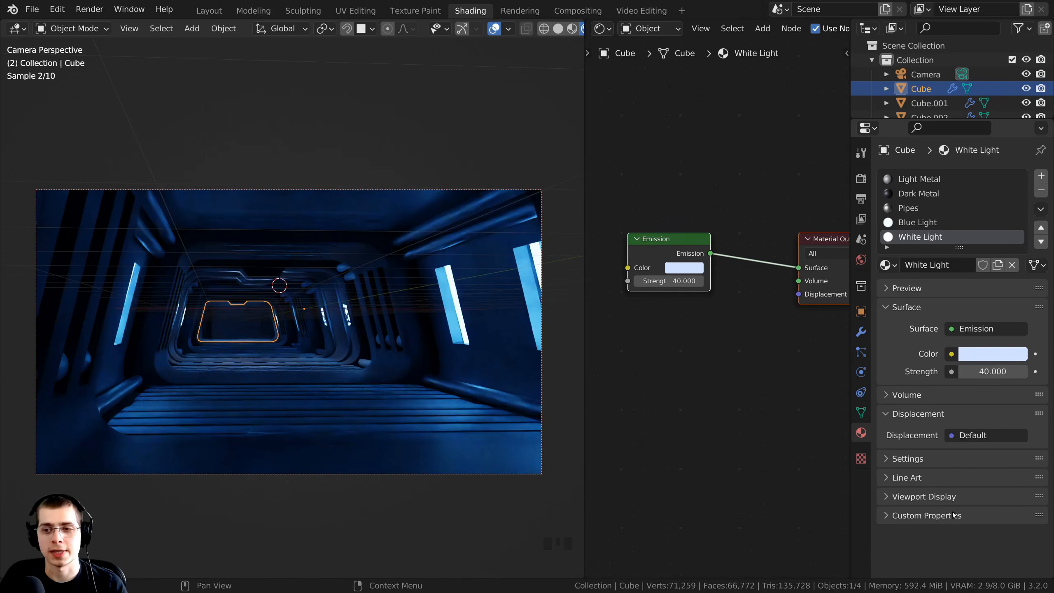
Step: Inspect the new white lighting in the rendered camera view, close up and in full, with all objects deselected
click(184, 433)
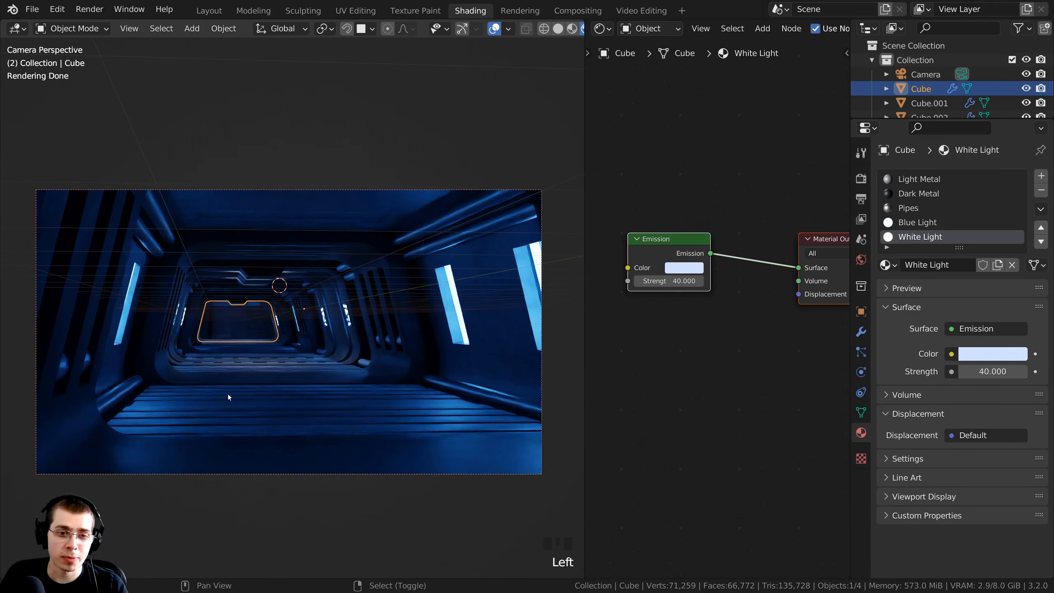
scroll(228, 394, up, 6)
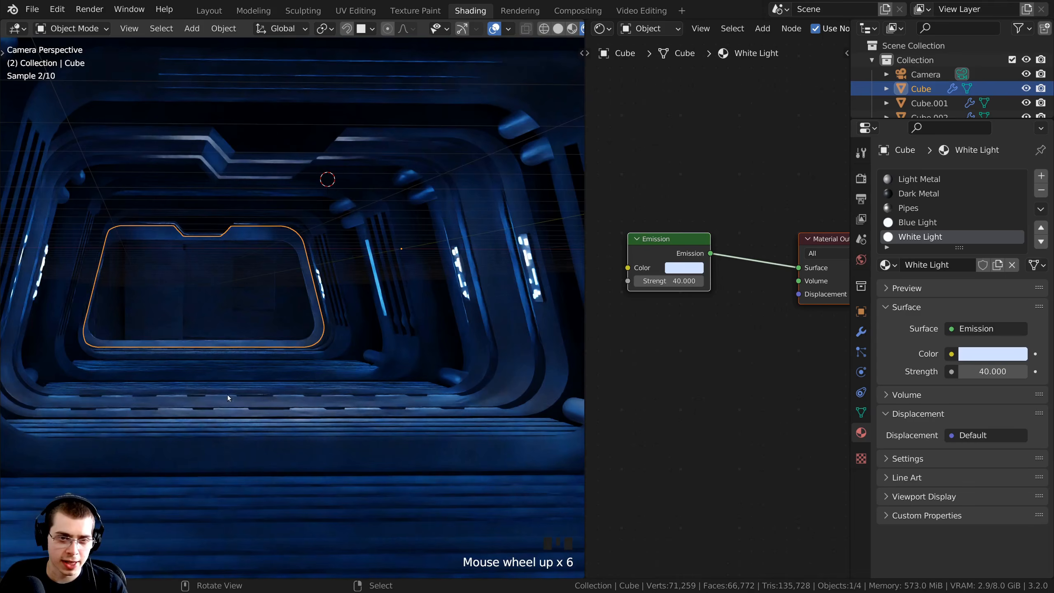
shift+middle_drag(248, 402, 146, 456)
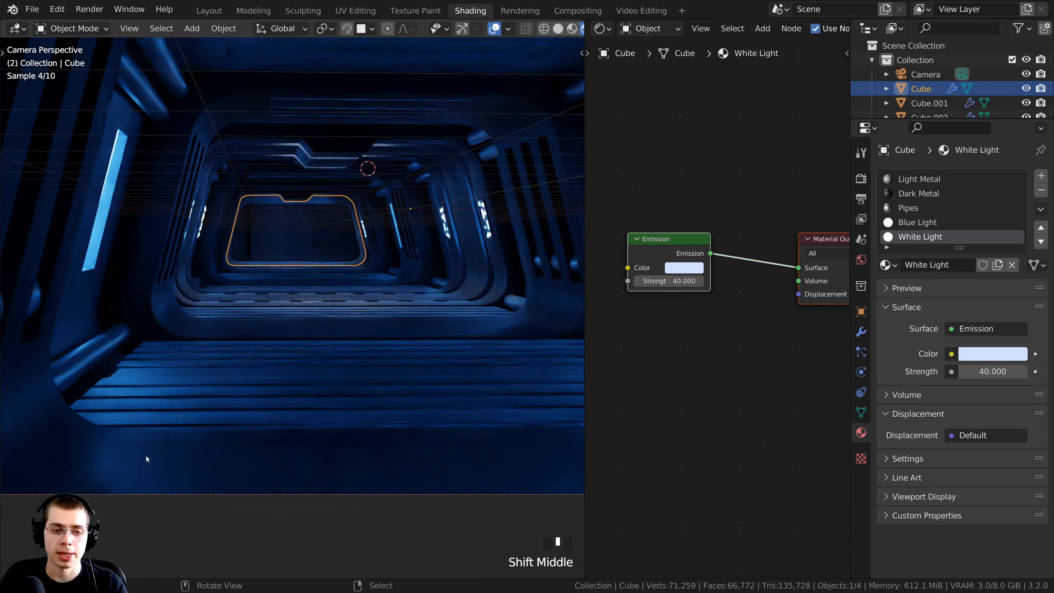
shift+middle_drag(155, 339, 224, 322)
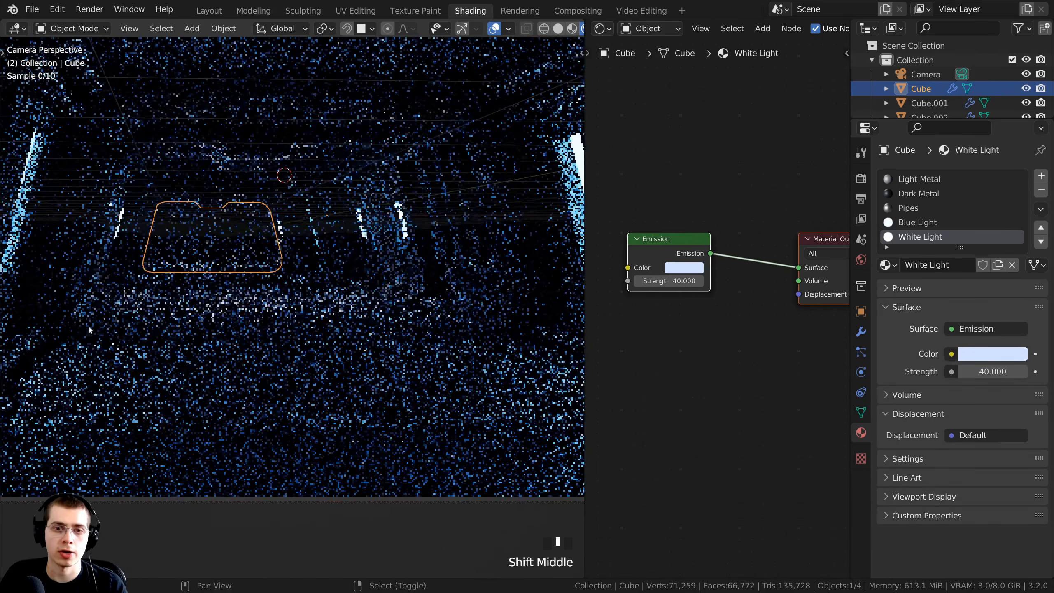
scroll(224, 323, down, 3)
key(a)
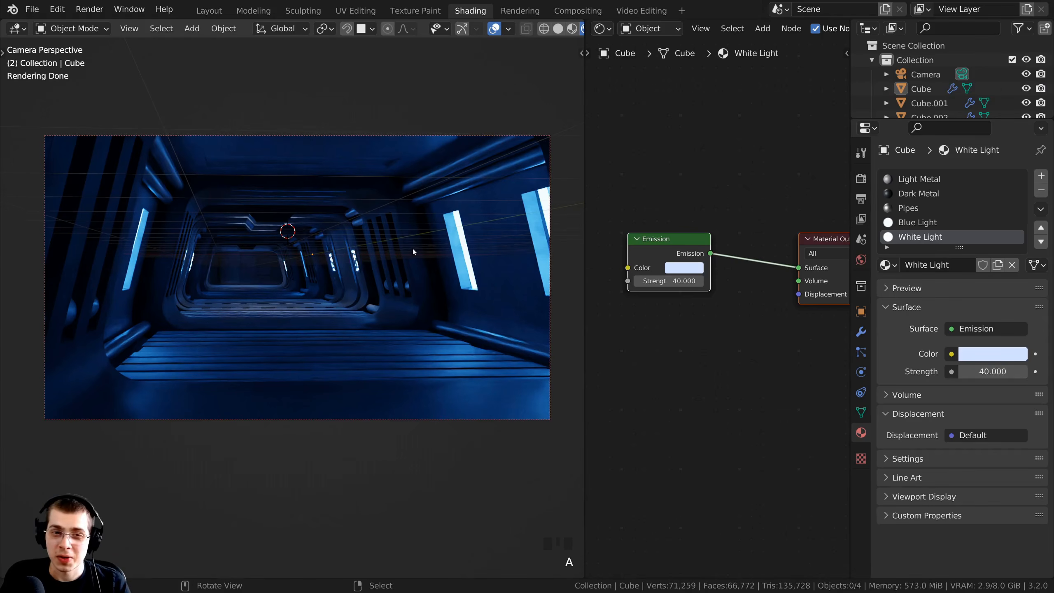
right_click(412, 251)
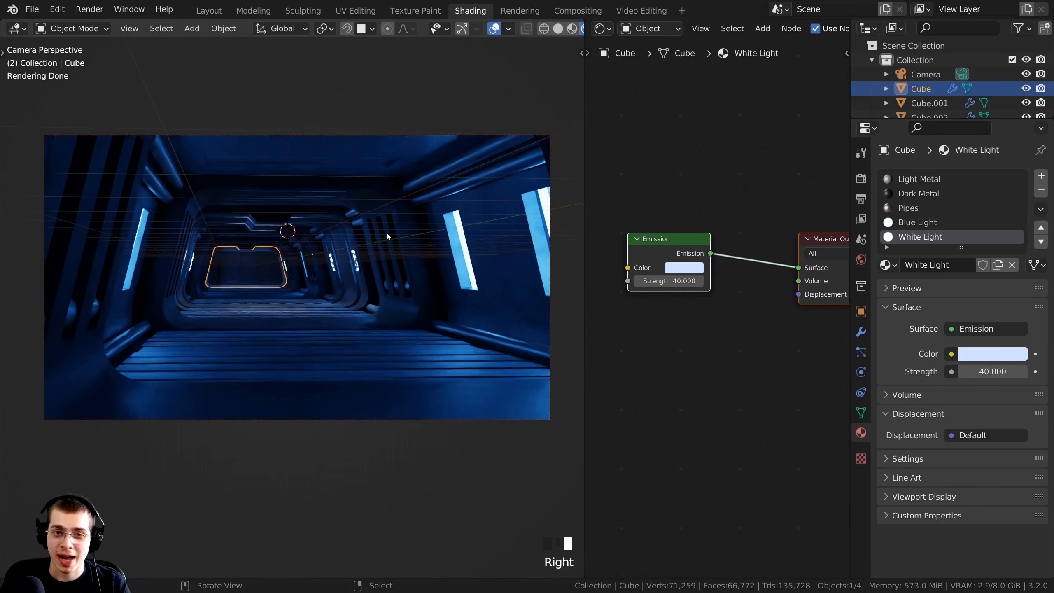
key(g)
click(331, 229)
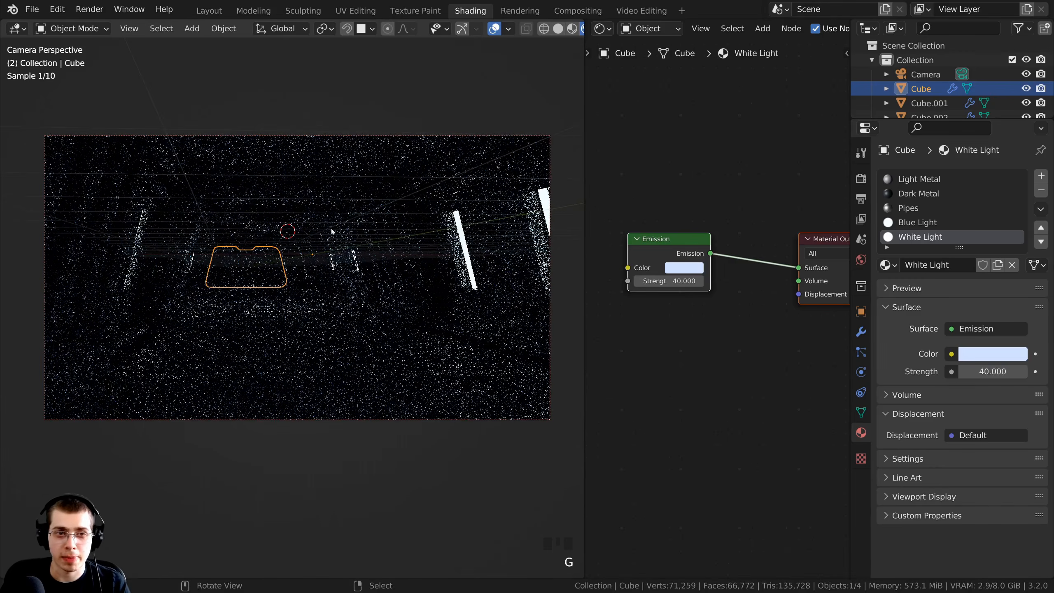
key(a)
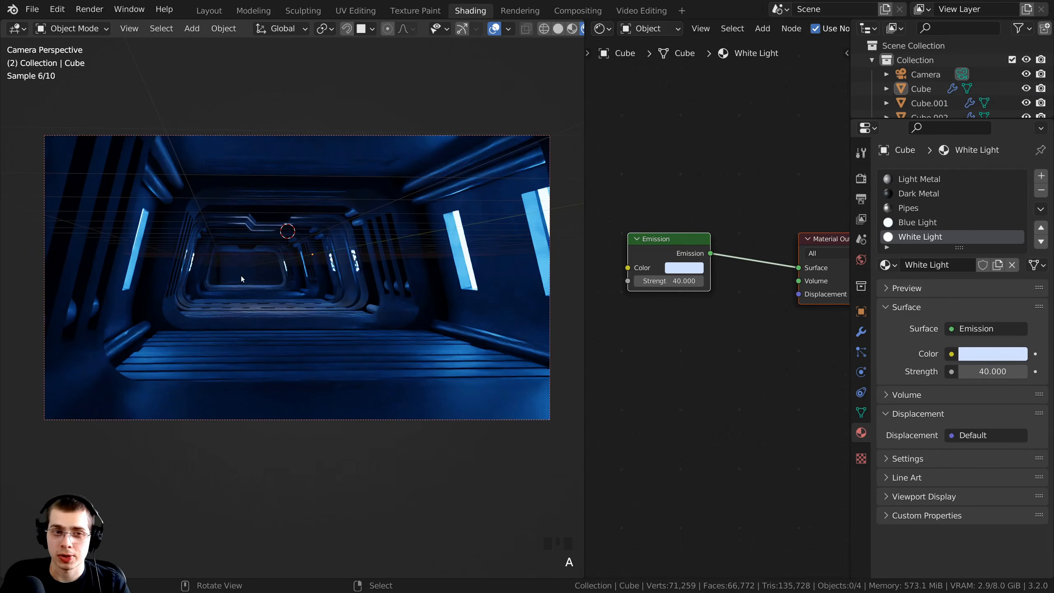
Step: Limit the viewport render to a region around the doorway at the corridor's far end, and view that region up close
right_click(241, 276)
shift+middle_drag(380, 103, 405, 191)
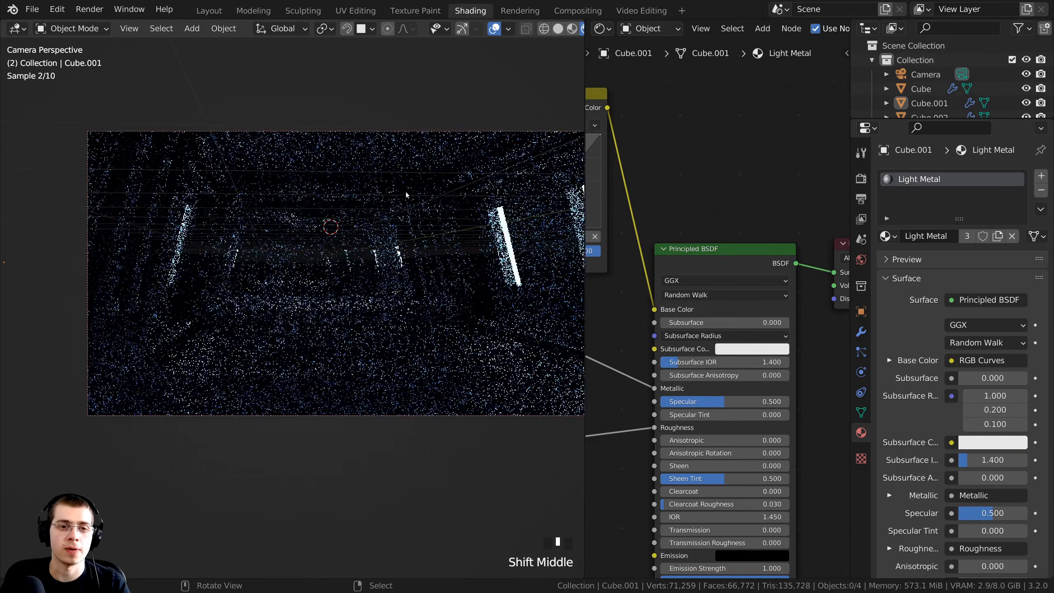
scroll(291, 259, up, 2)
click(224, 200)
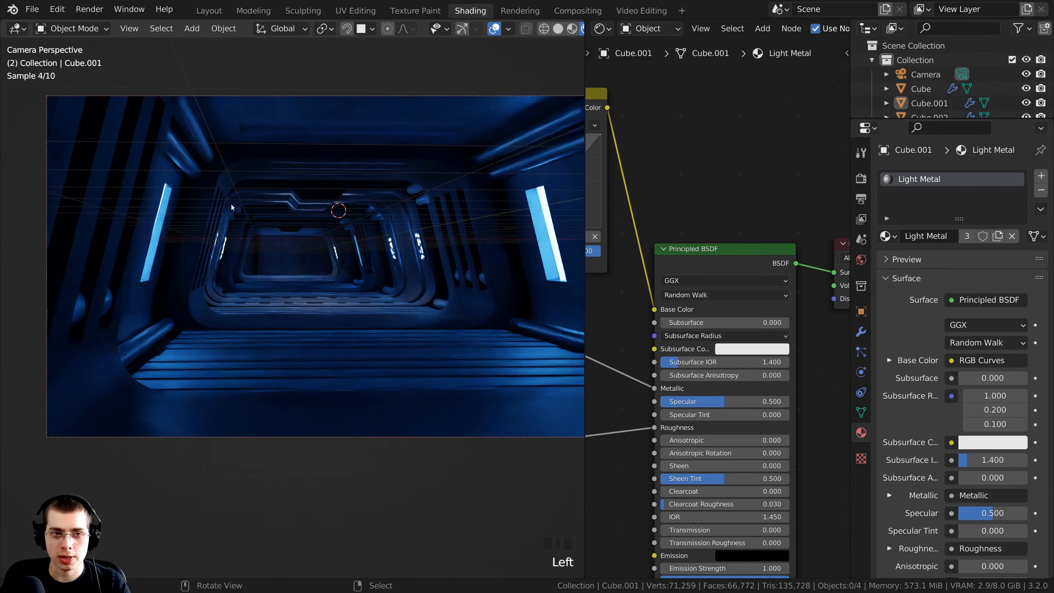
key(ctrl+b)
drag(229, 211, 352, 292)
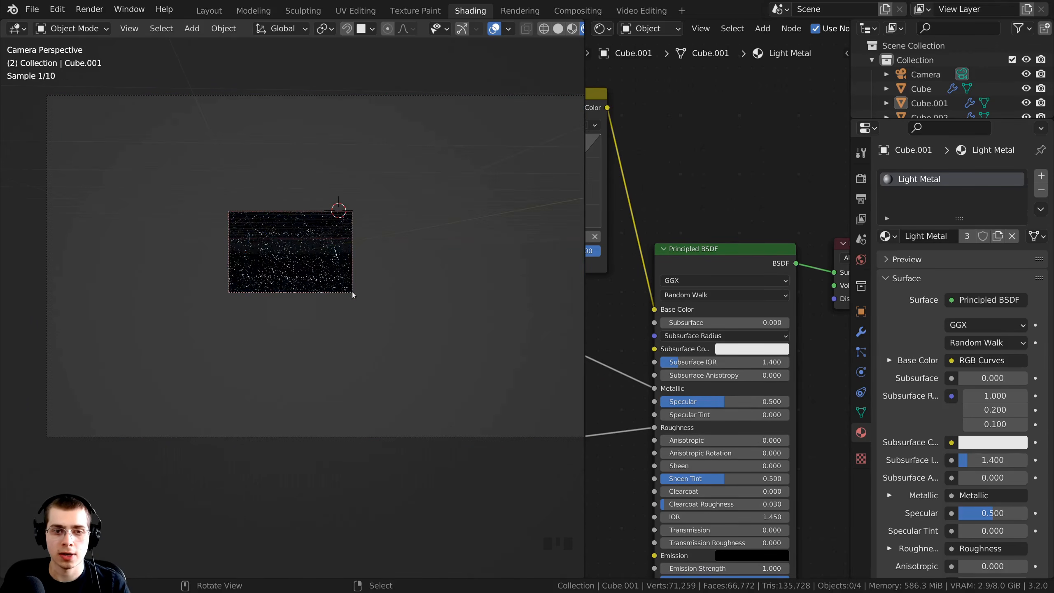
shift+middle_drag(353, 292, 335, 313)
scroll(337, 315, up, 6)
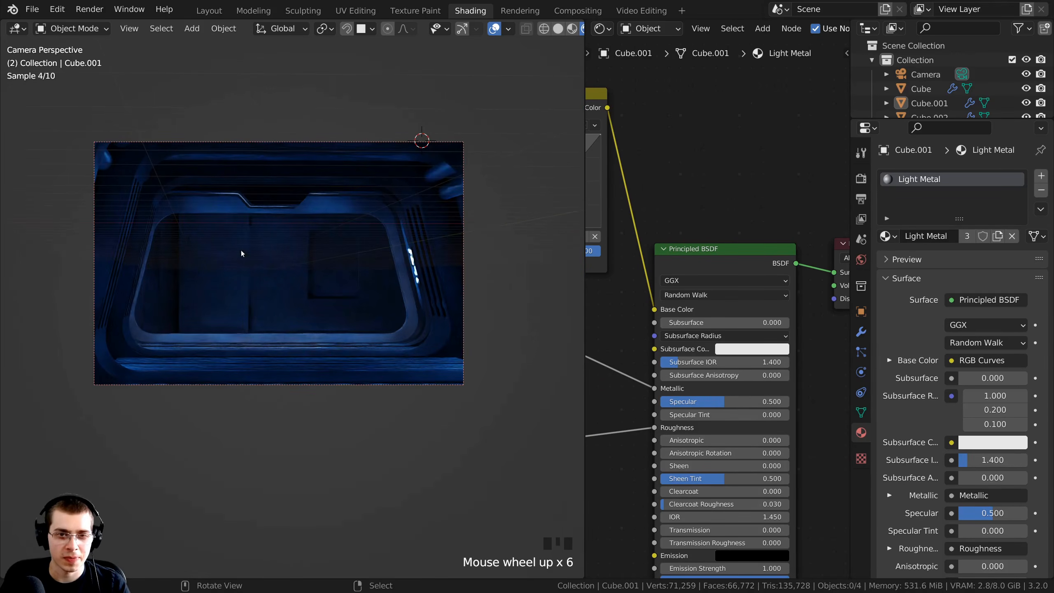
scroll(242, 253, up, 2)
shift+middle_drag(242, 253, 289, 279)
scroll(352, 290, down, 1)
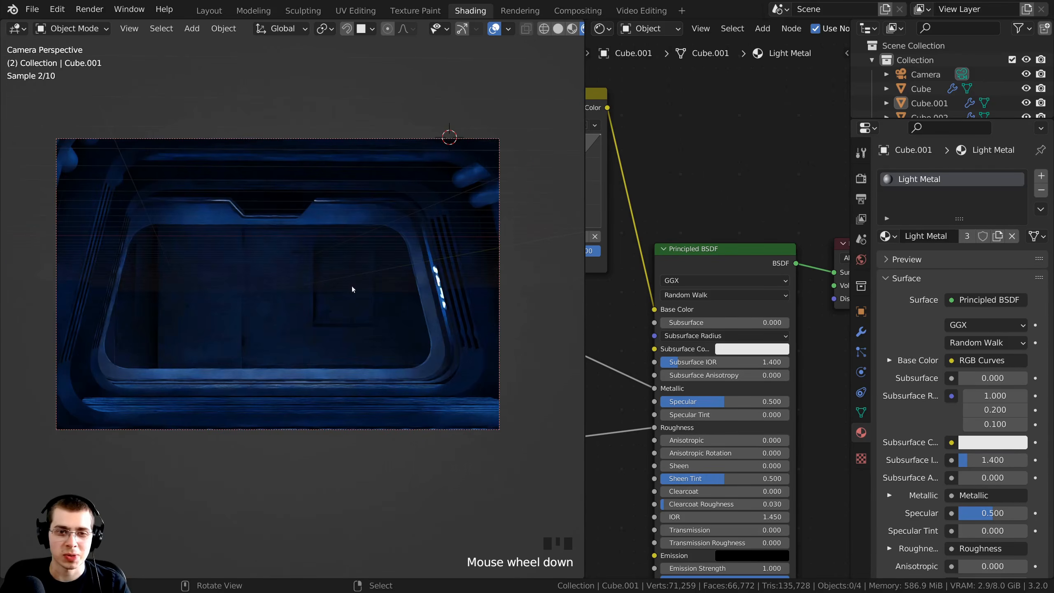
Step: Widen the node editor, switch the viewport to Material Preview, and set the far inner door frame's material to Dark Metal
drag(584, 206, 498, 203)
right_click(277, 226)
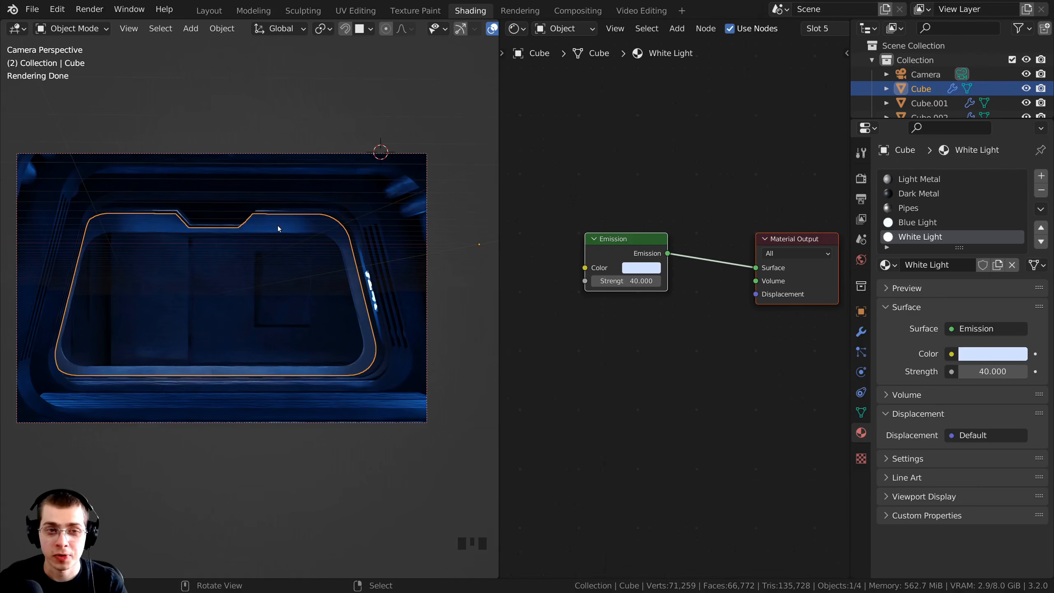
right_click(278, 226)
key(g)
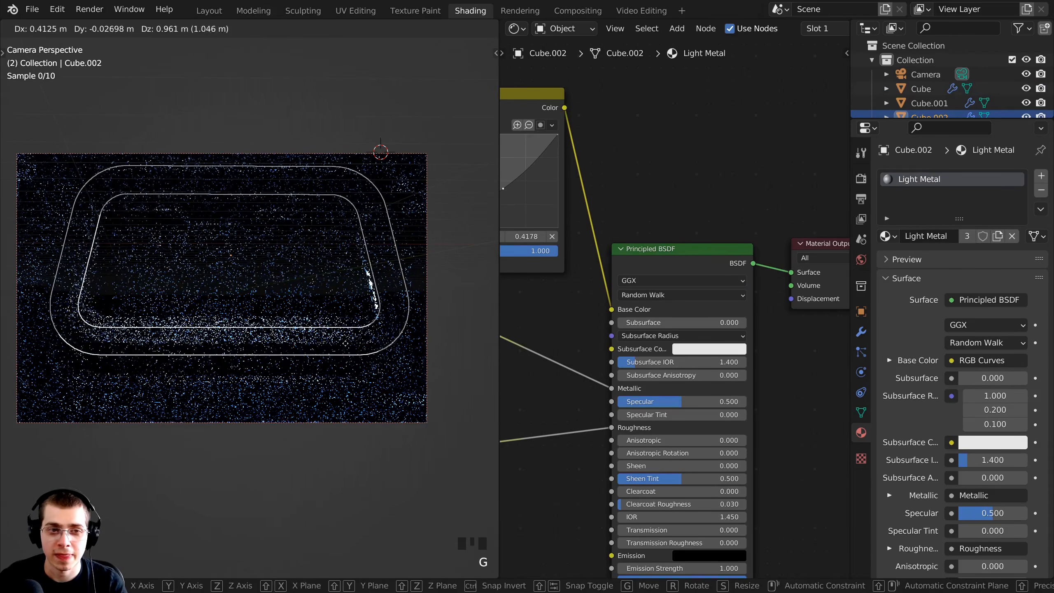
right_click(257, 279)
key(z)
click(234, 395)
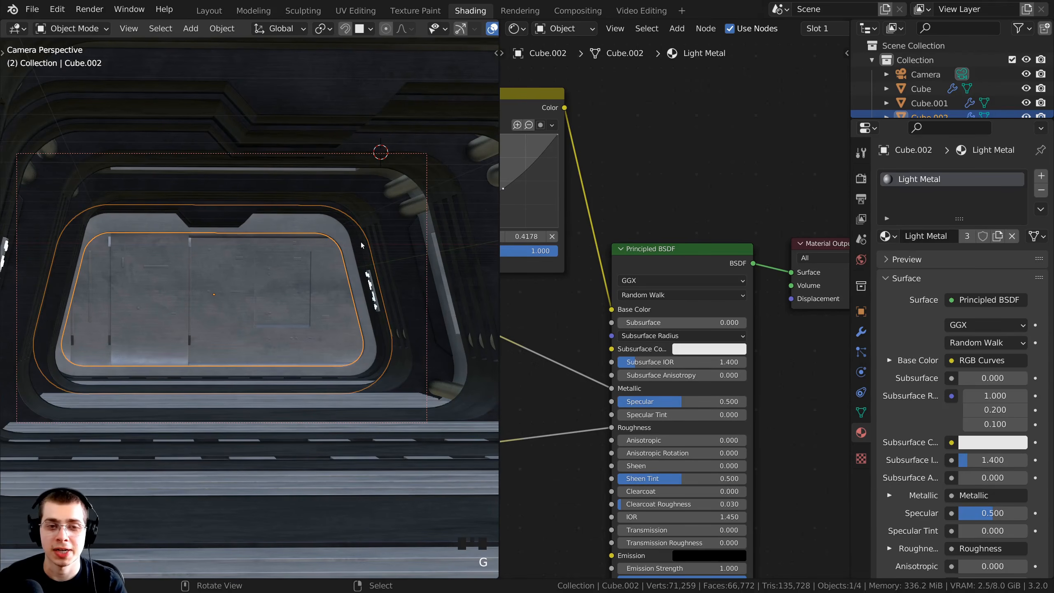
click(888, 236)
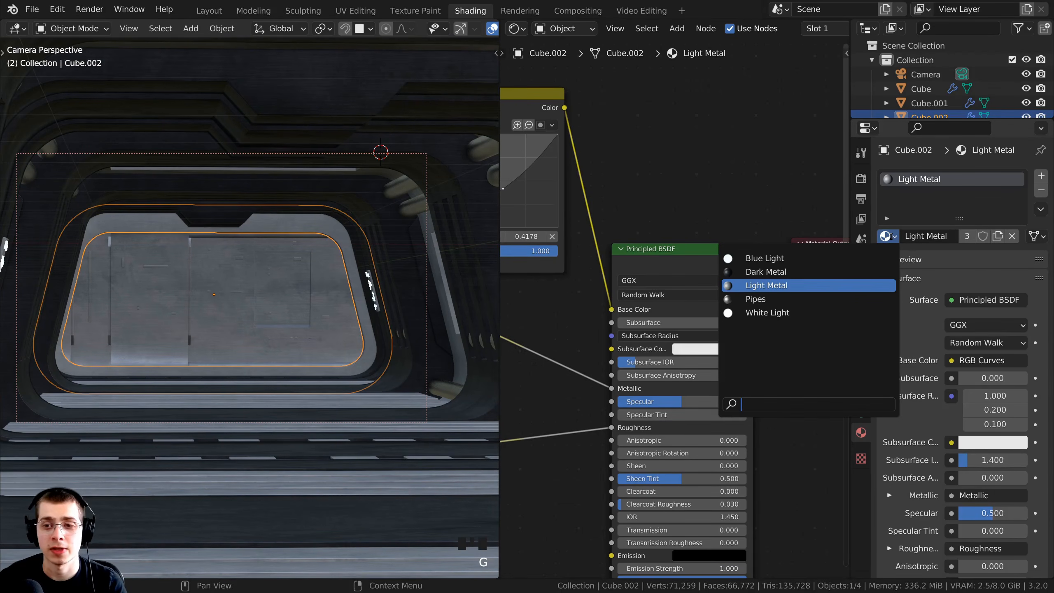
click(769, 272)
Step: Enter Edit Mode on Cube.001 behind the doorway and frame its whole mesh in the view, leaving no faces selected
shift+middle_drag(155, 366, 193, 274)
right_click(230, 270)
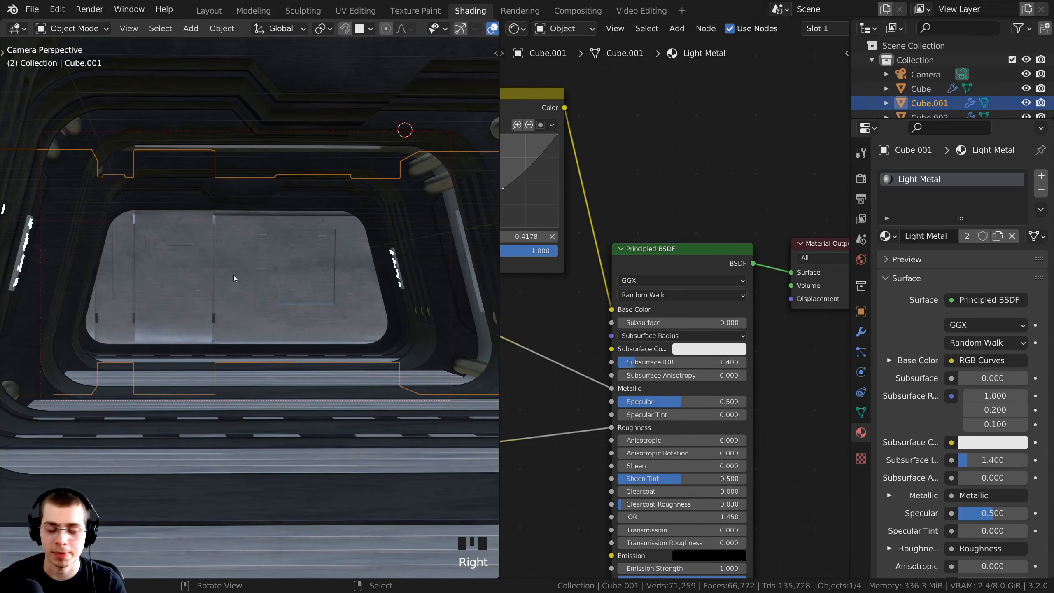
key(Tab)
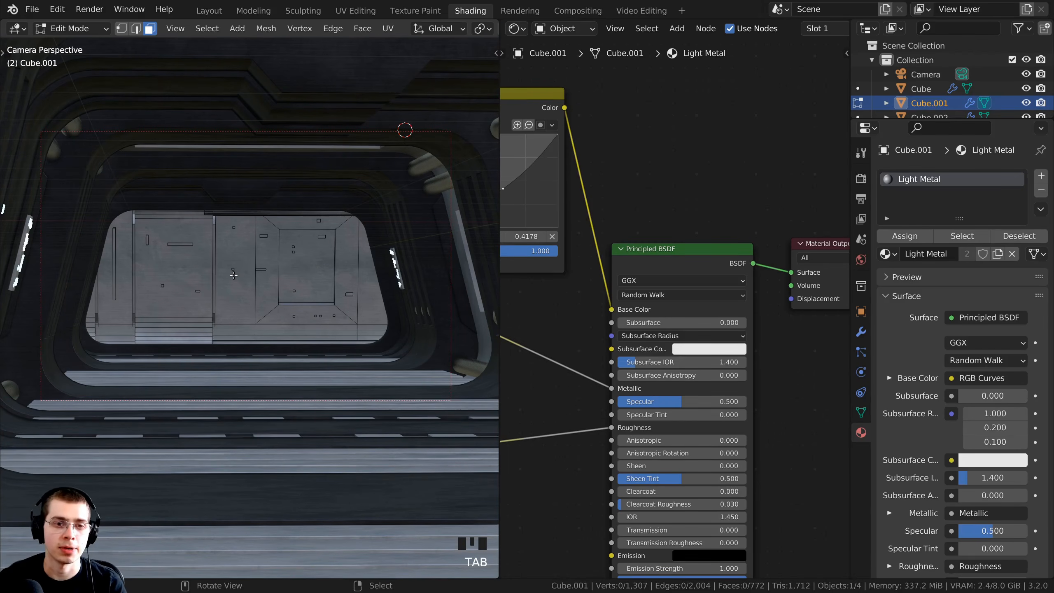
shift+middle_drag(234, 275, 251, 293)
key(a)
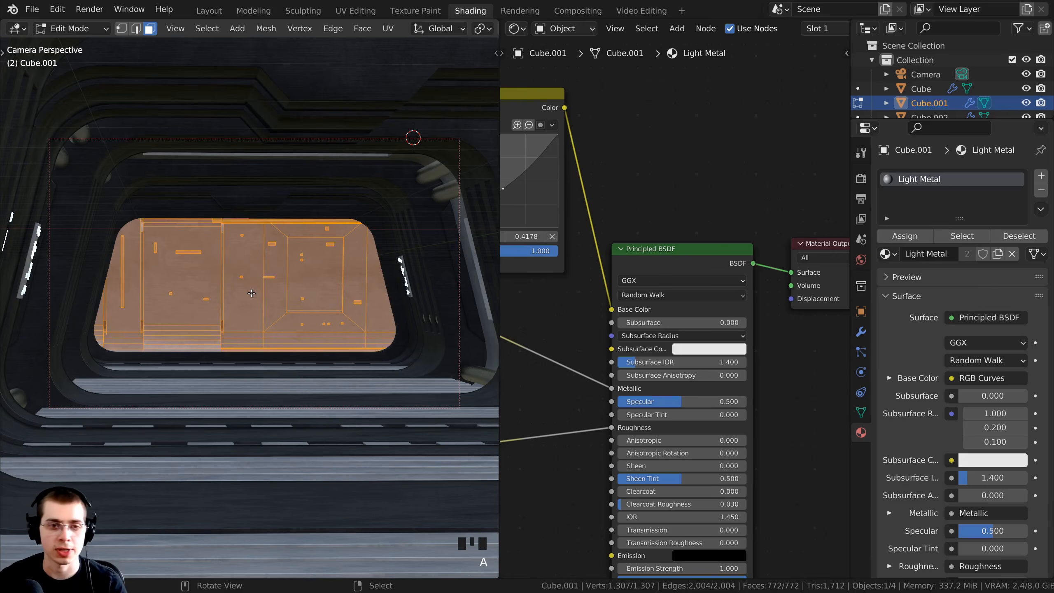
key(KP_Decimal)
scroll(283, 326, up, 5)
shift+middle_drag(283, 327, 208, 124)
key(alt+a)
shift+middle_drag(231, 189, 221, 270)
scroll(203, 269, down, 2)
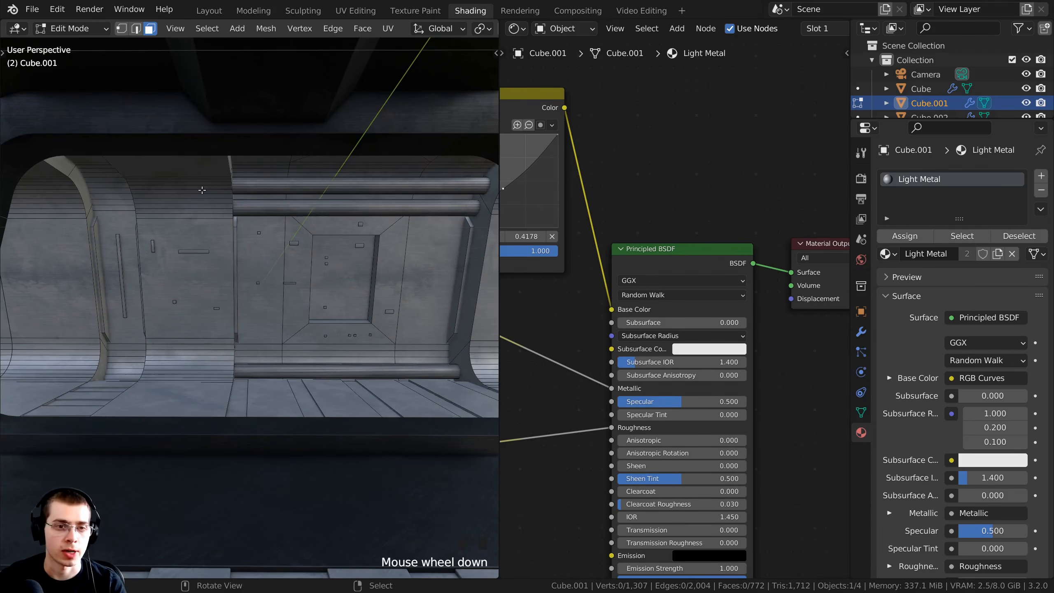
Step: Assign Dark Metal in a new material slot to Cube.001's curved wall ribs and their edge trims, and check it in Object Mode
key(l)
key(l)
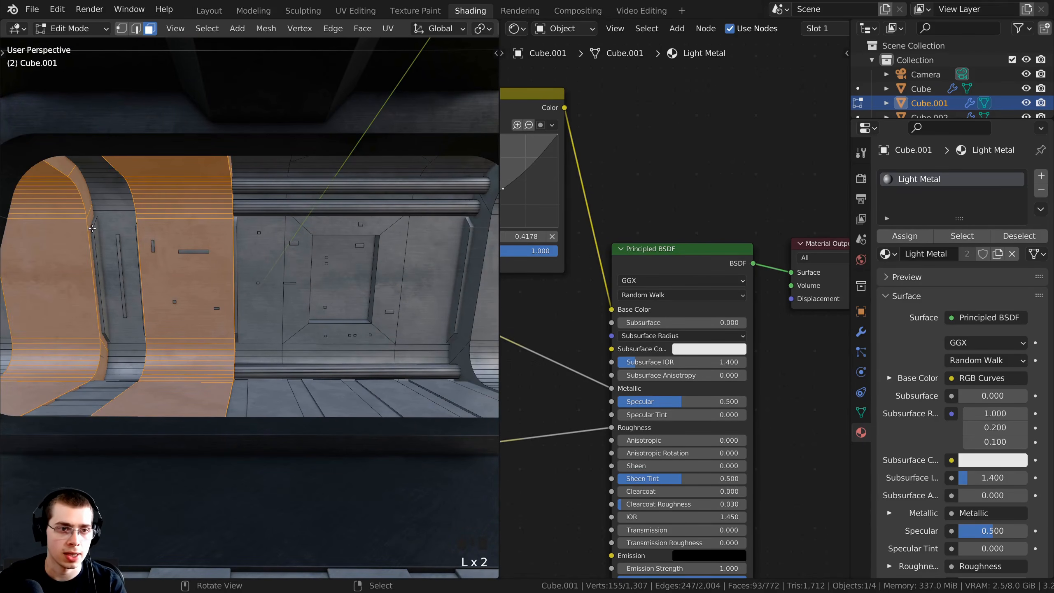
key(l)
key(l)
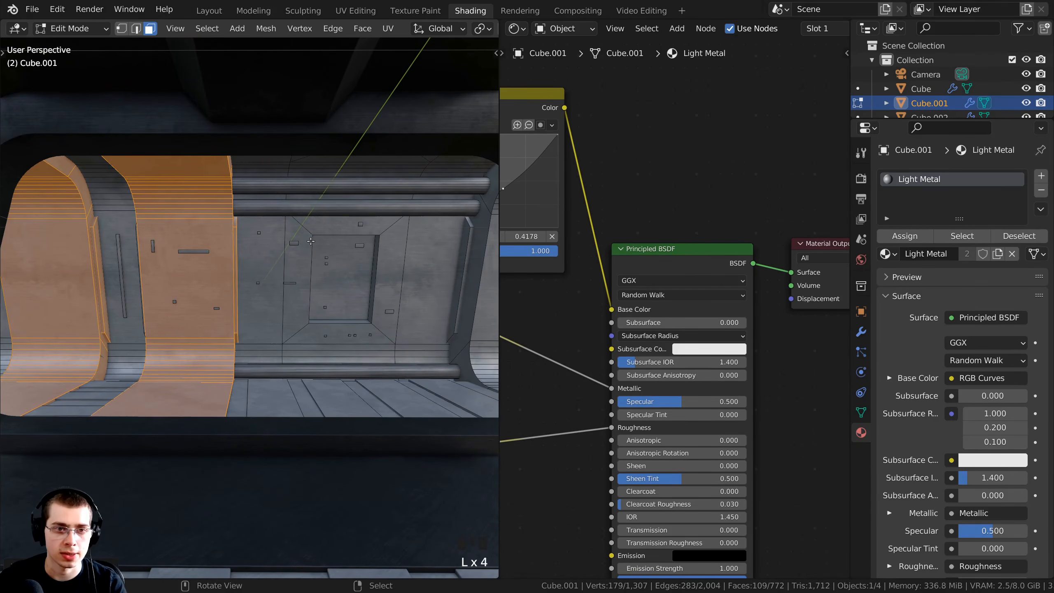
middle_drag(234, 228, 256, 241)
key(l)
key(l)
key(l)
scroll(187, 233, down, 3)
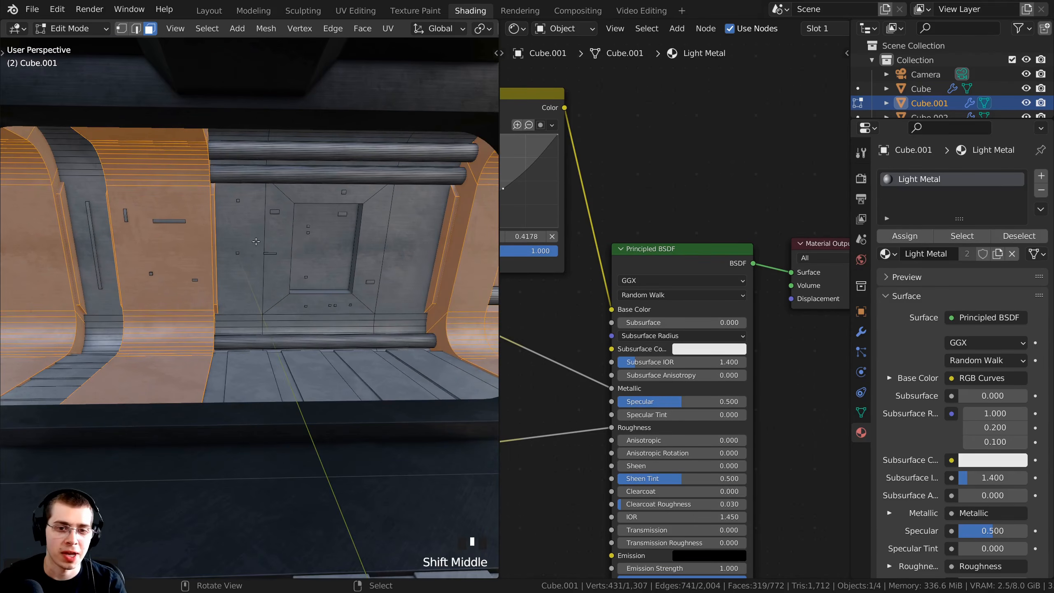
click(1041, 176)
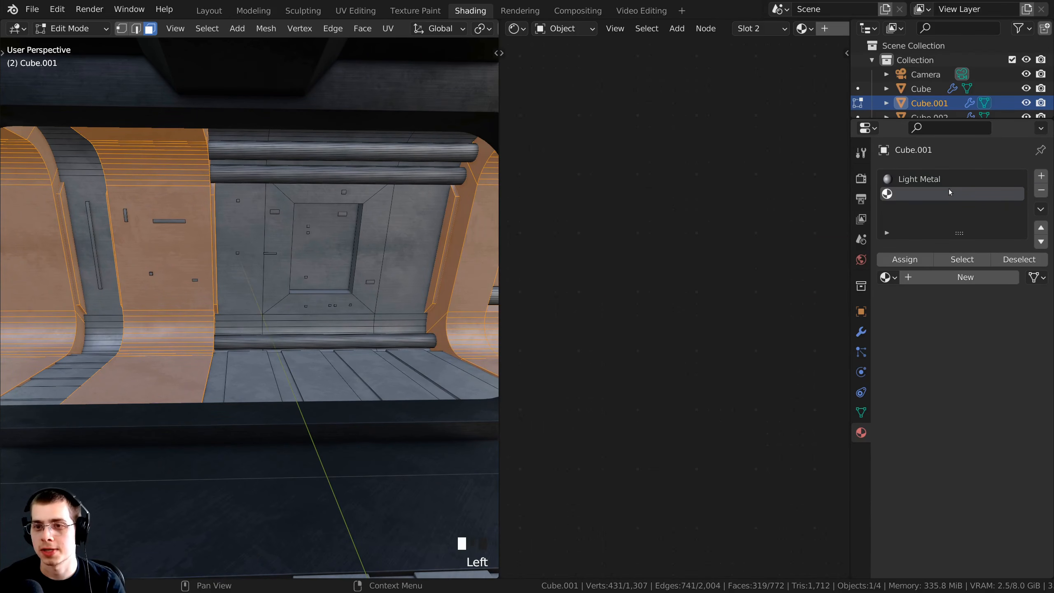
click(887, 277)
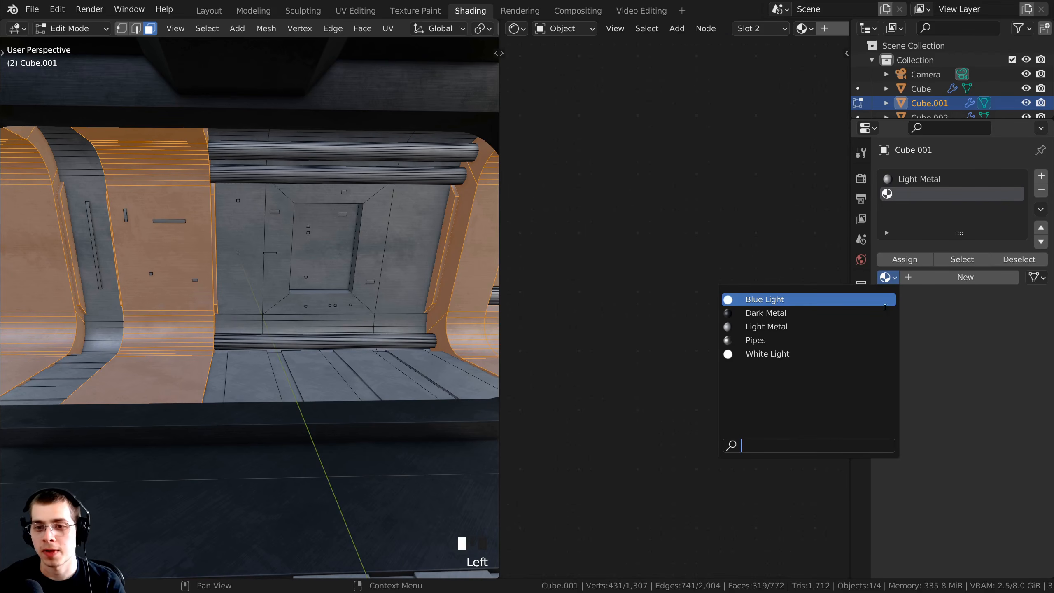
click(734, 316)
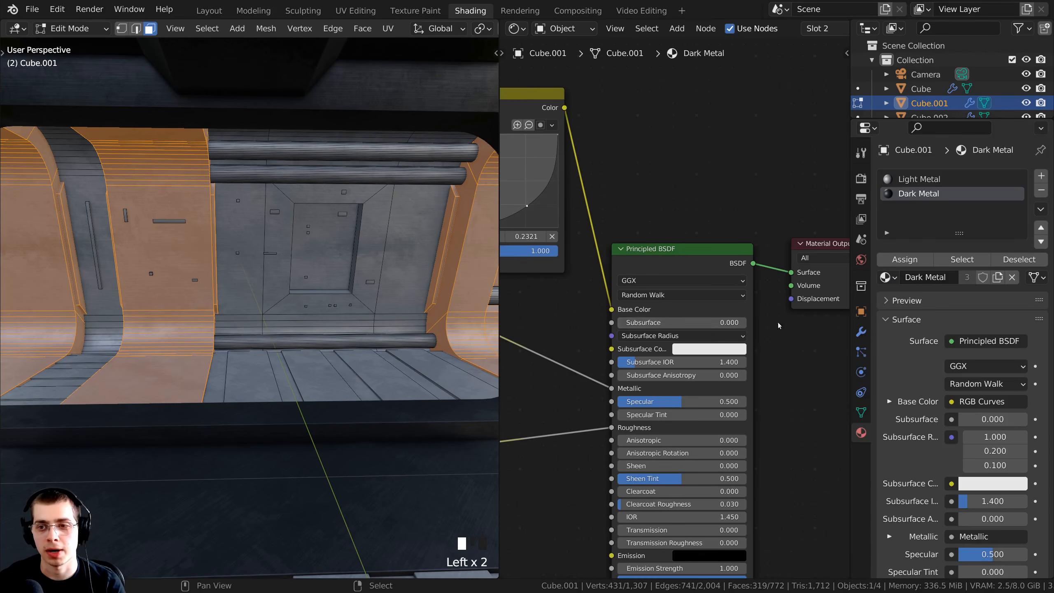
click(905, 259)
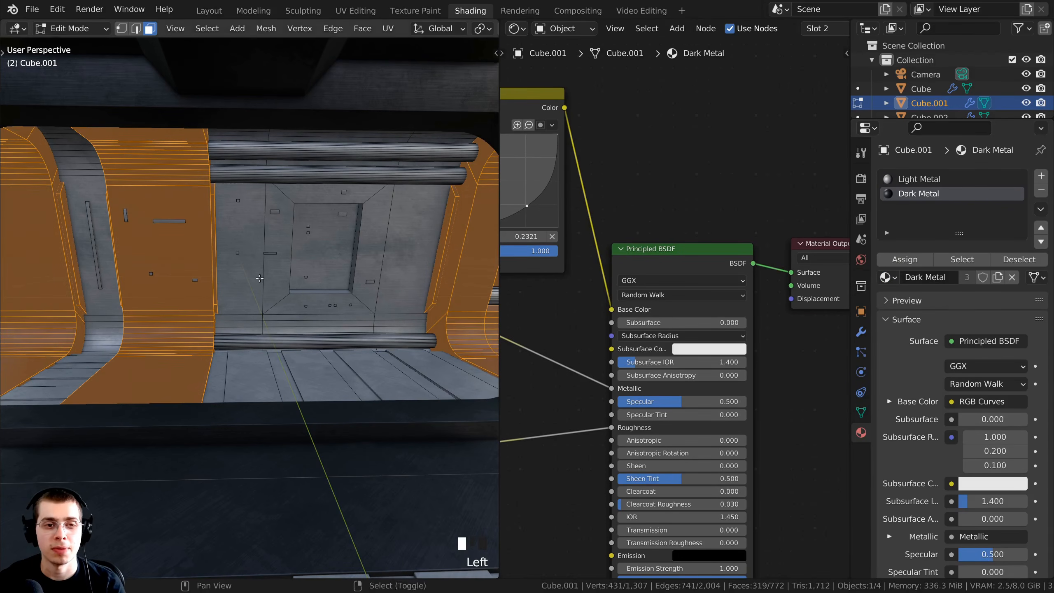
shift+middle_drag(188, 227, 148, 282)
key(Tab)
shift+middle_drag(188, 229, 324, 226)
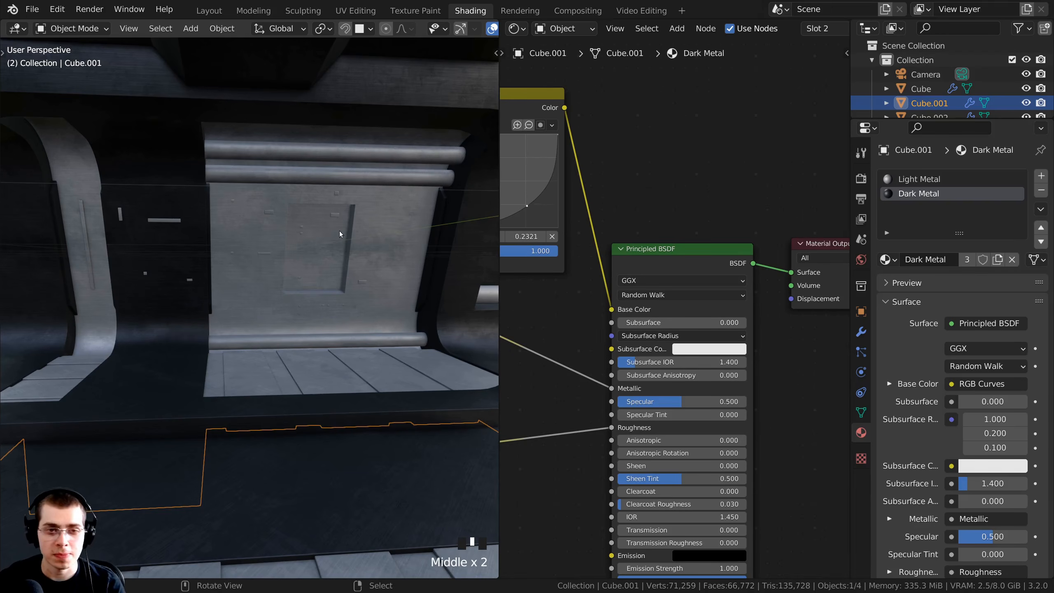
Step: Assign the Pipes material in a new slot to the three horizontal pipes above and below the wall panel, with everything deselected
key(Tab)
key(alt+a)
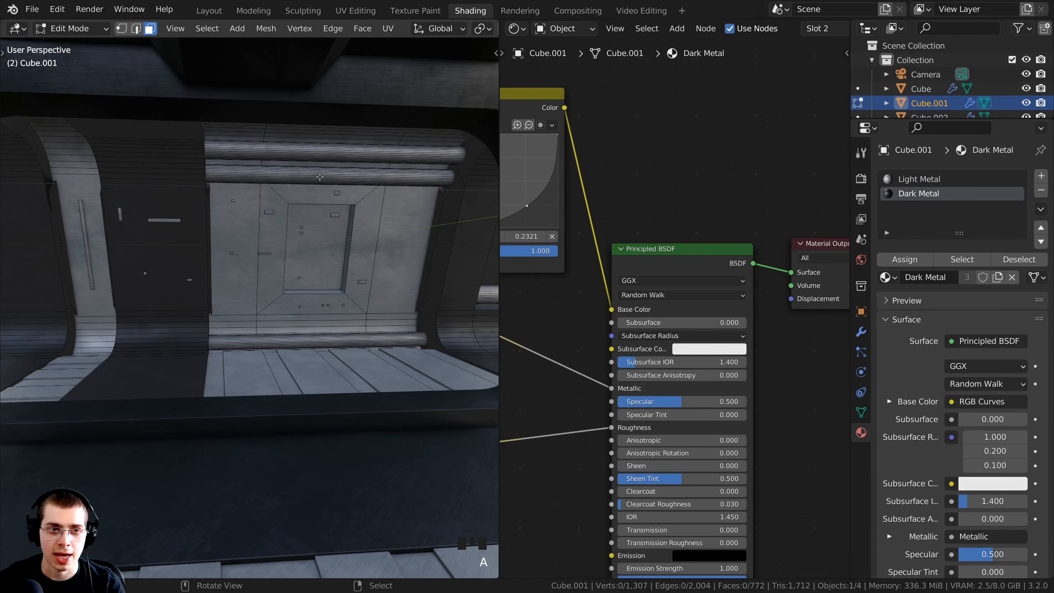
key(l)
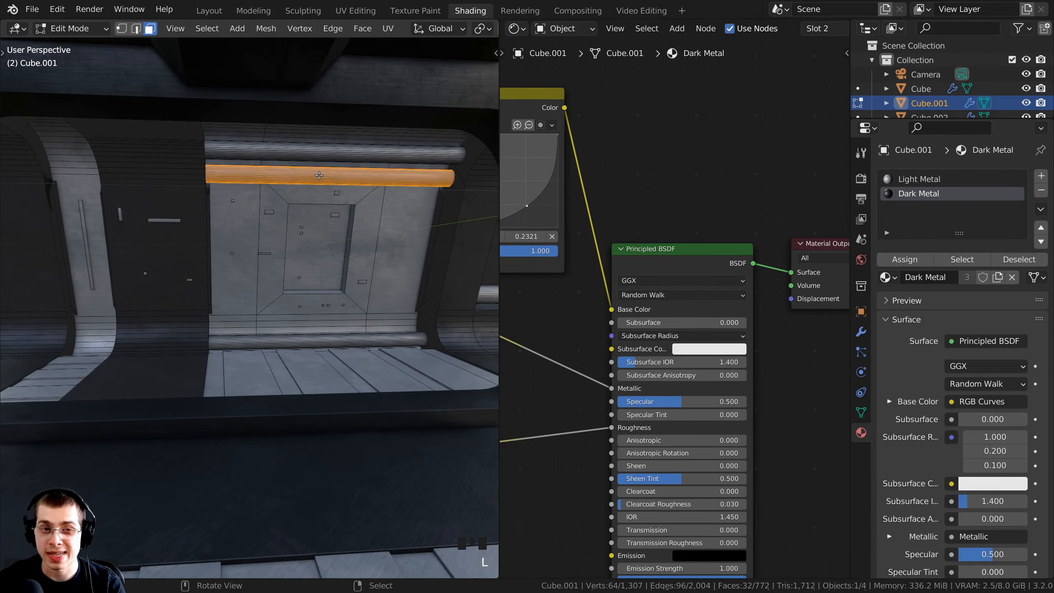
key(l)
key(l)
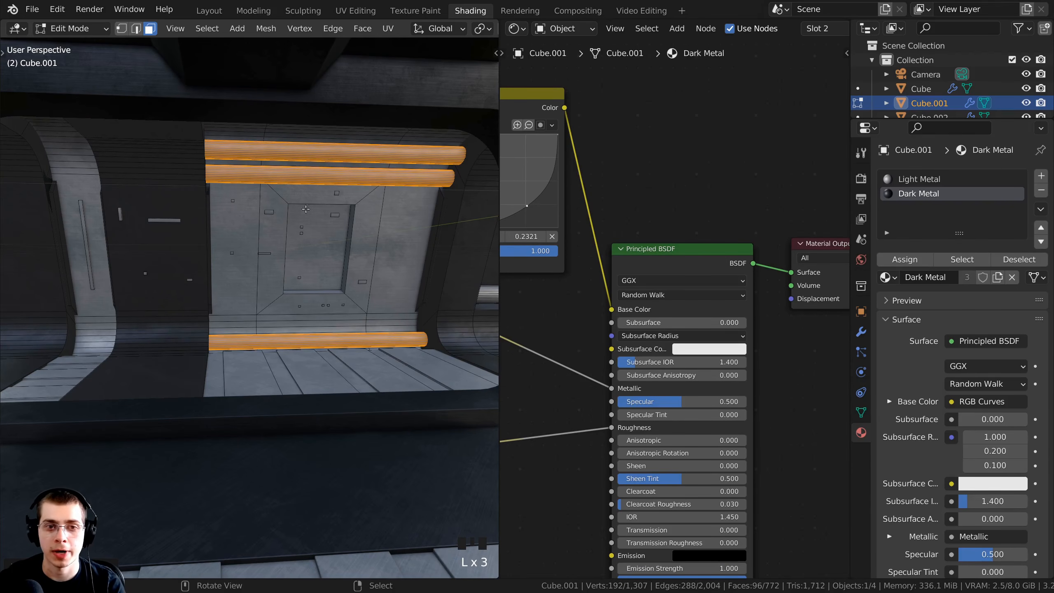
middle_drag(314, 238, 312, 260)
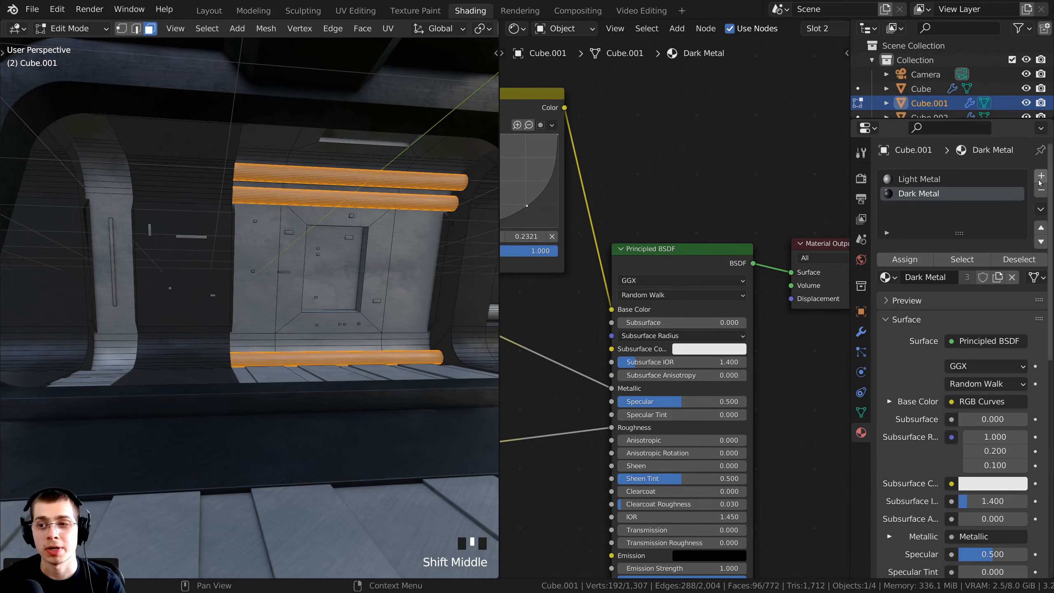
click(1040, 176)
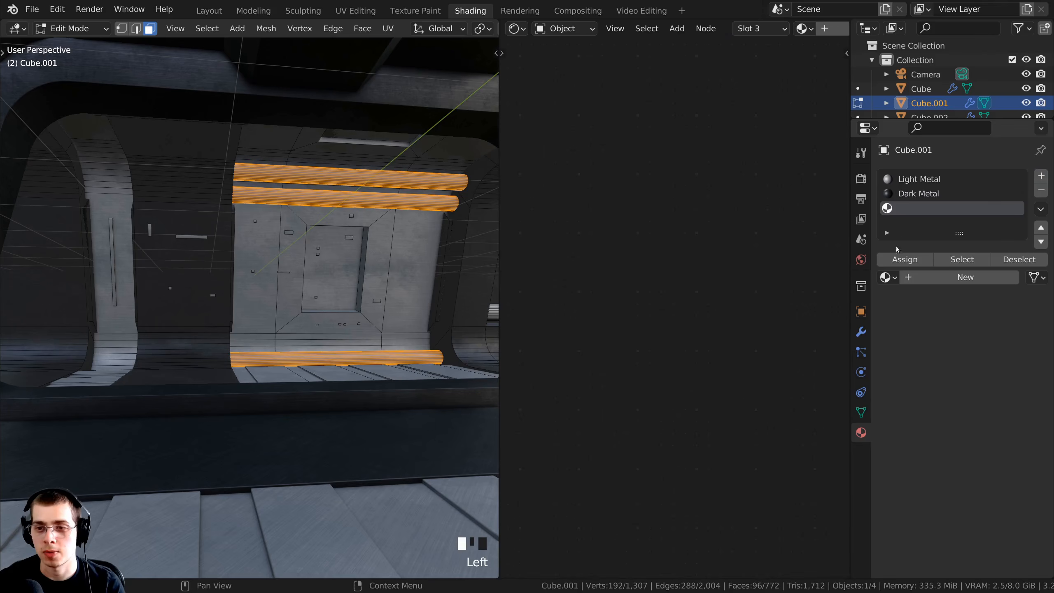
click(888, 277)
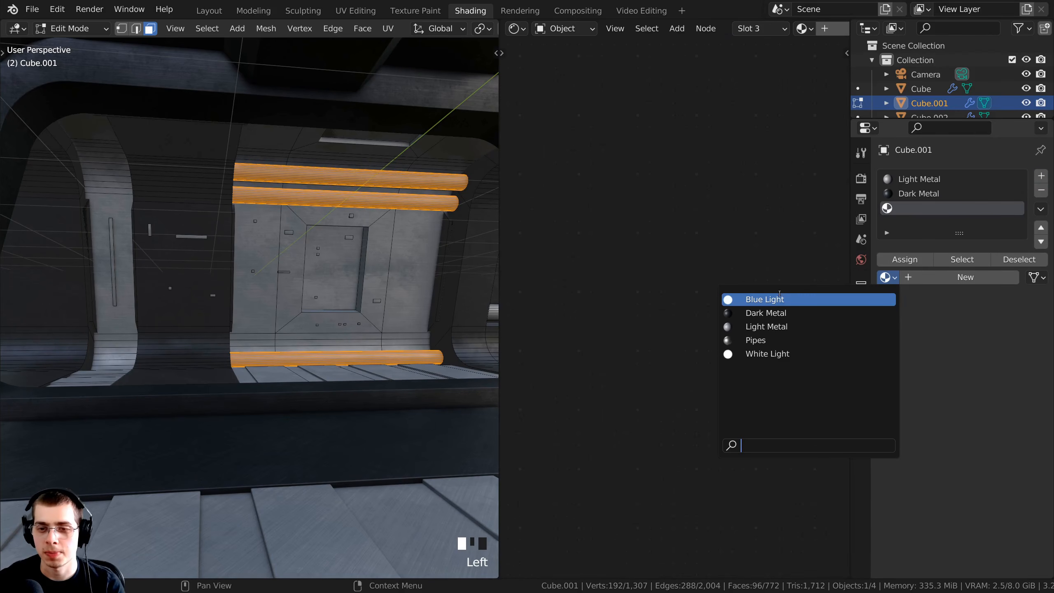
click(768, 340)
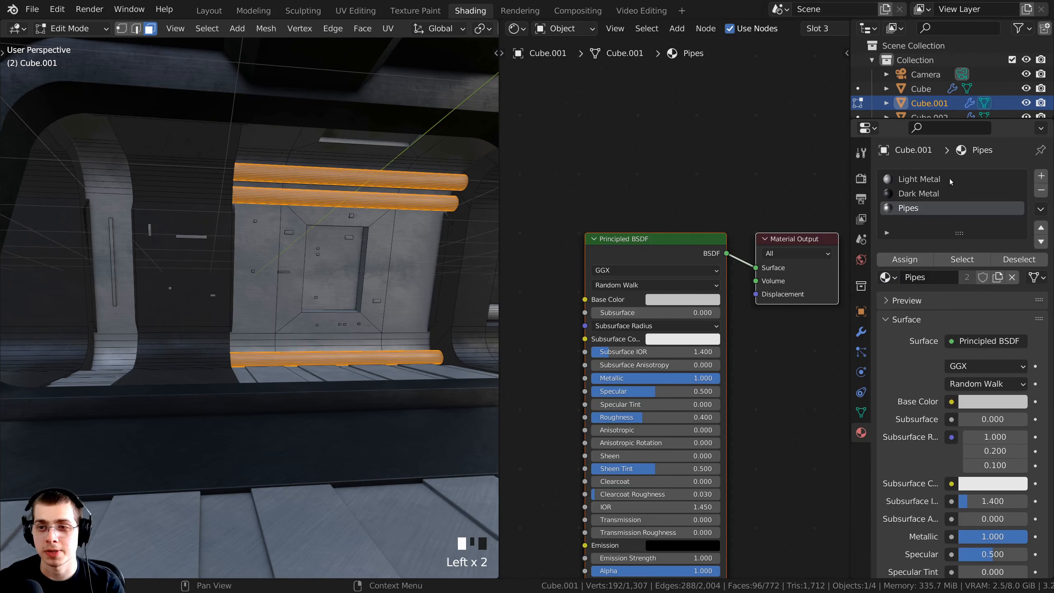
shift+middle_drag(325, 186, 347, 166)
click(905, 260)
key(alt+a)
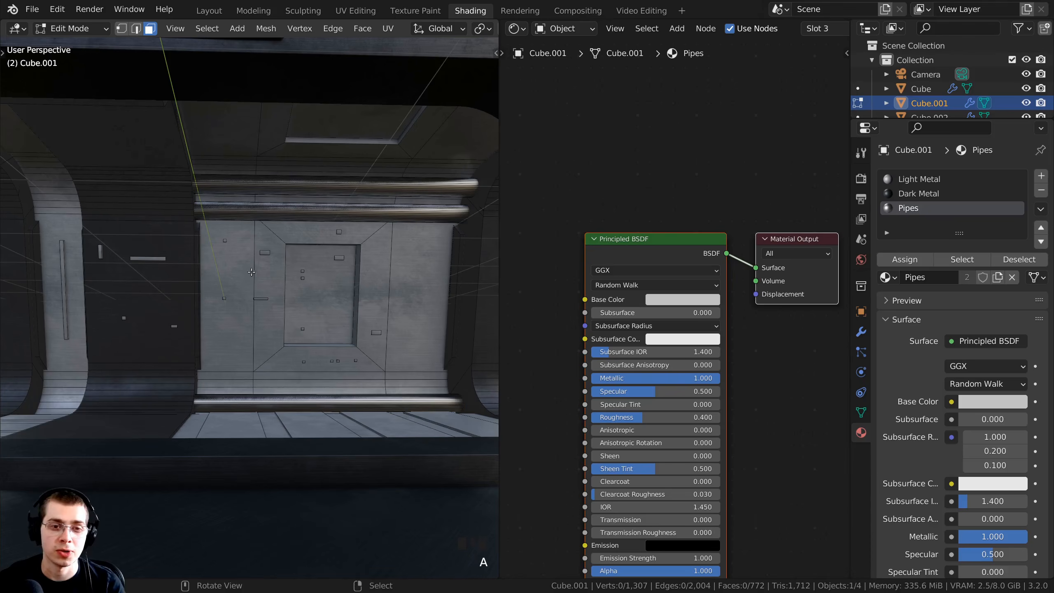
Step: Select the linked geometry of the long strip on the curved rib and the four small raised details on the dark wall beside it
shift+middle_drag(194, 273, 221, 265)
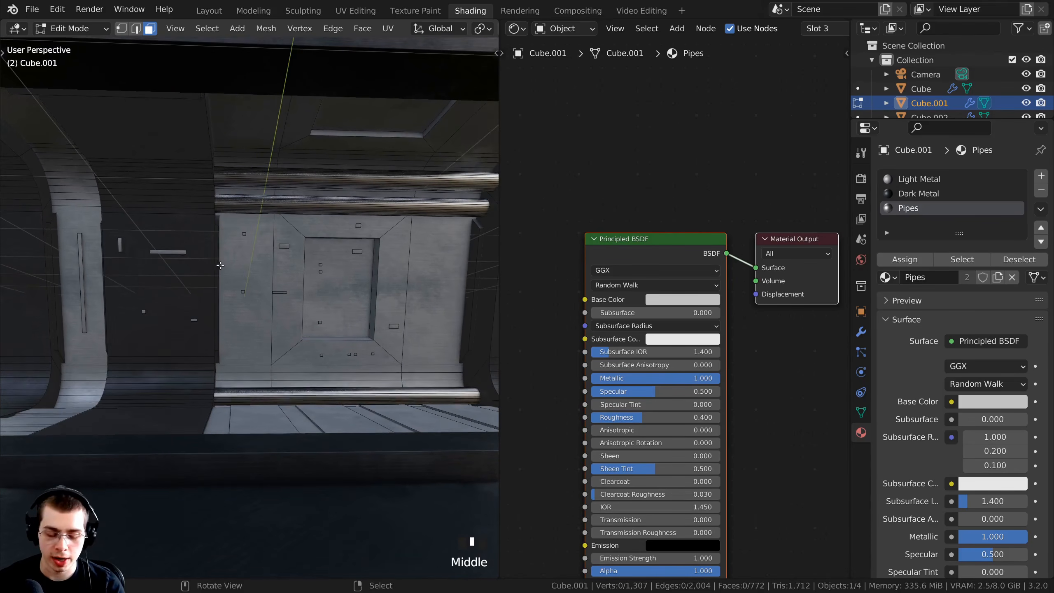
scroll(167, 251, up, 2)
scroll(167, 251, down, 2)
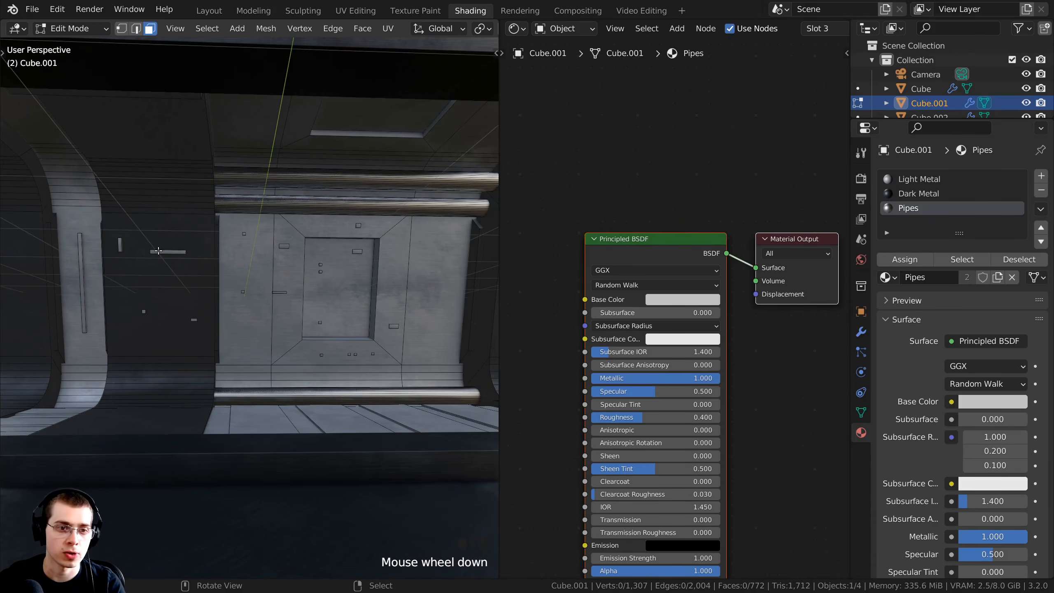
key(l)
key(l)
key(l)
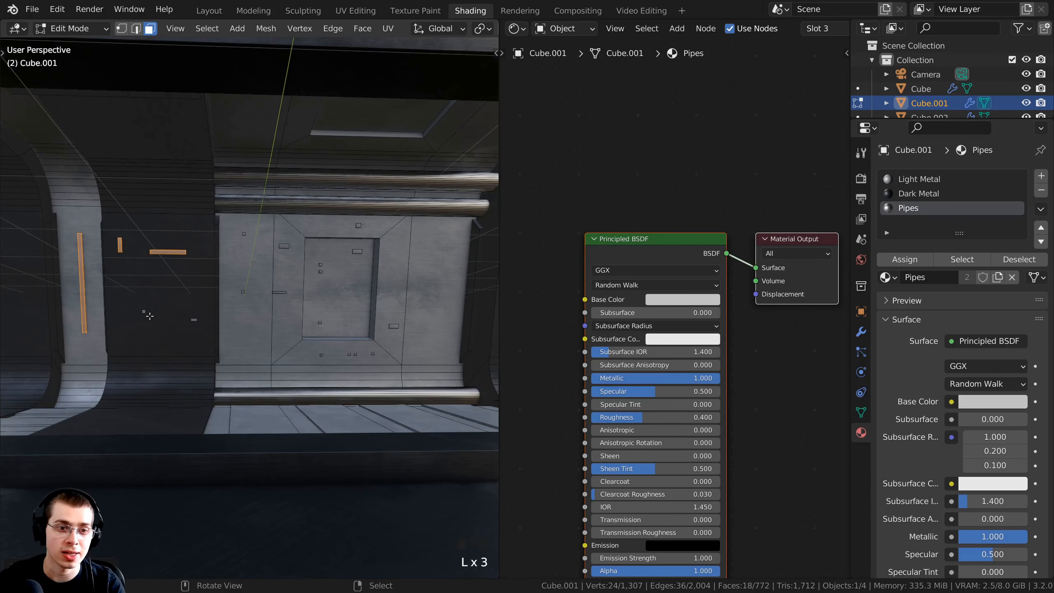
key(l)
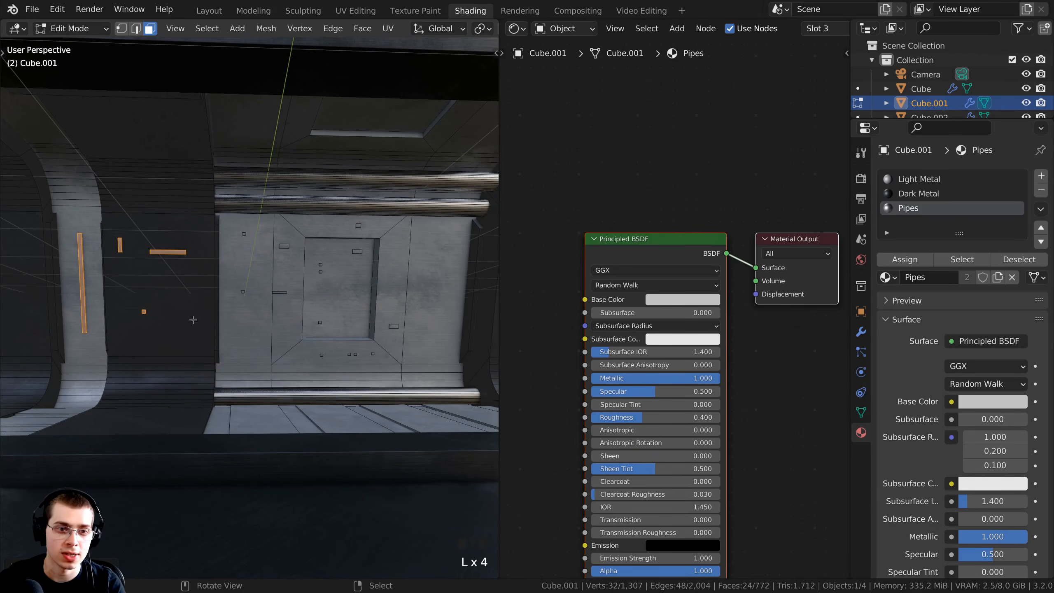
key(l)
Step: Add all the small raised blocks and bars on the light wall panel and its recessed centre to the selection, leaving the panel itself unselected
key(l)
key(l)
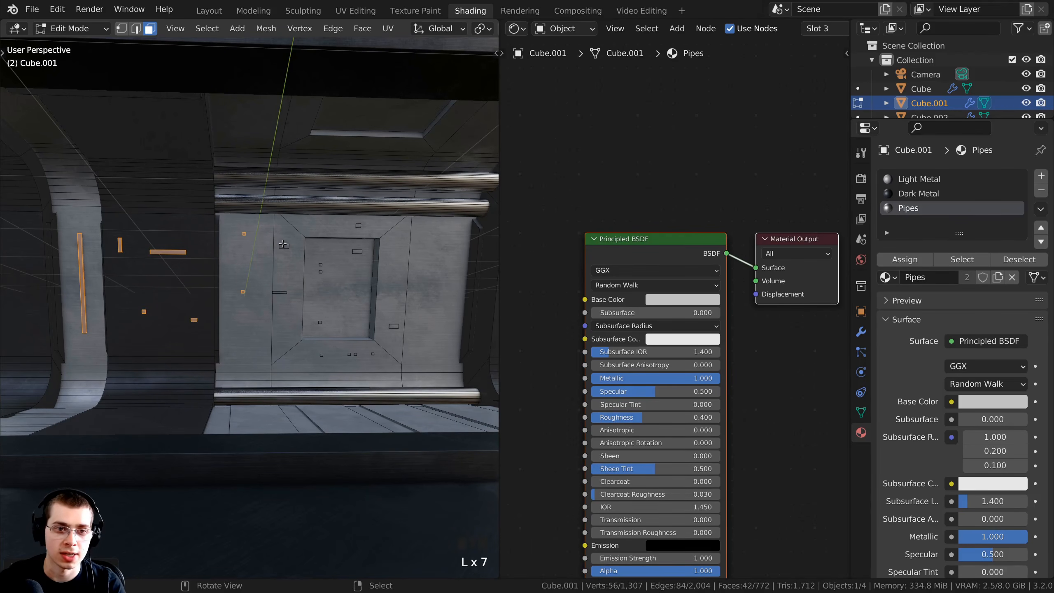
key(l)
key(l)
scroll(401, 369, up, 2)
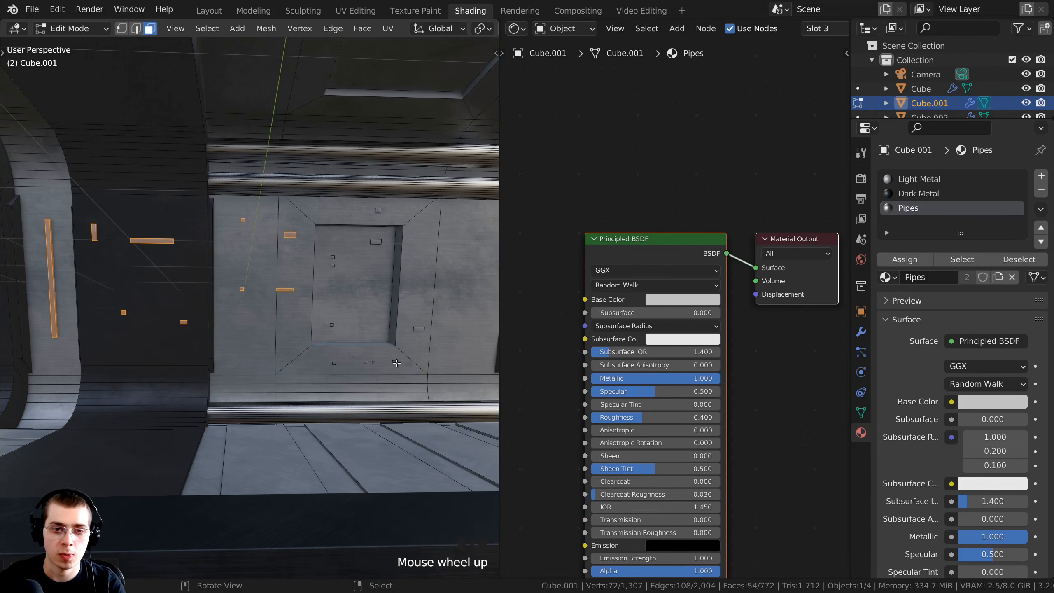
key(l)
key(l)
key(ctrl+z)
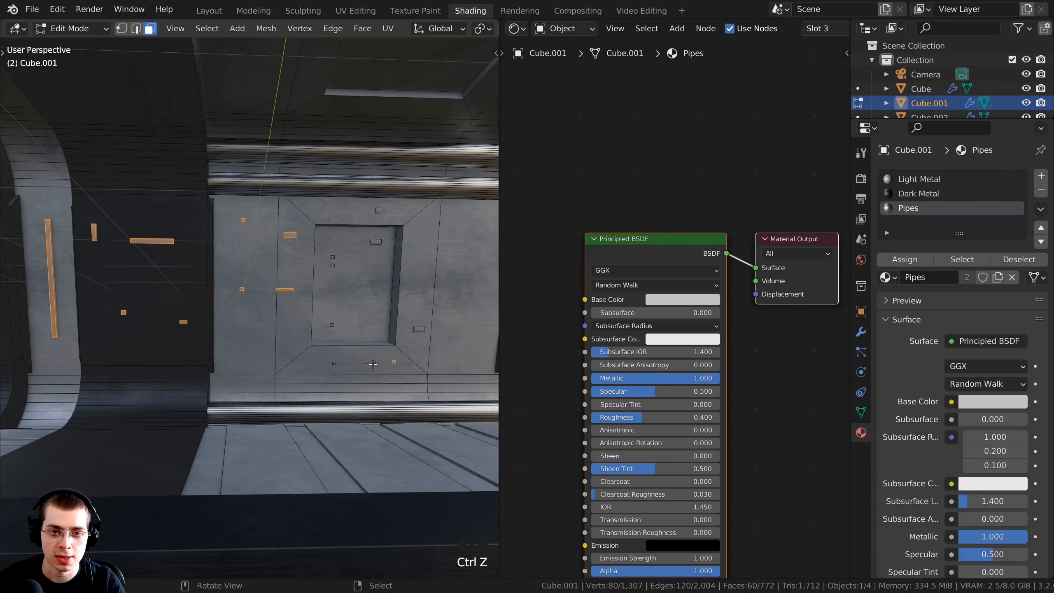
key(l)
key(l)
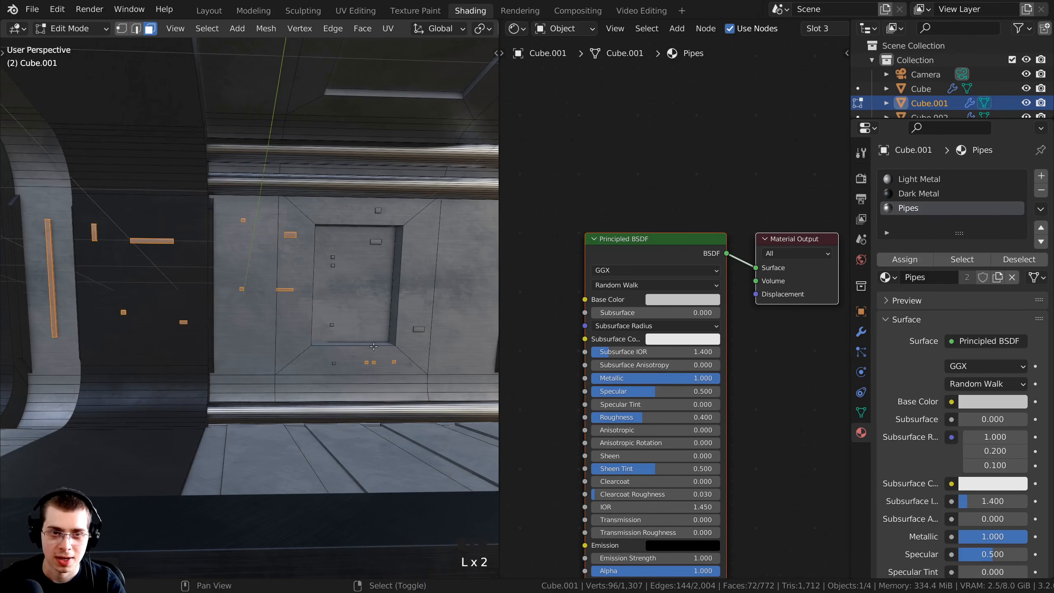
scroll(368, 362, up, 2)
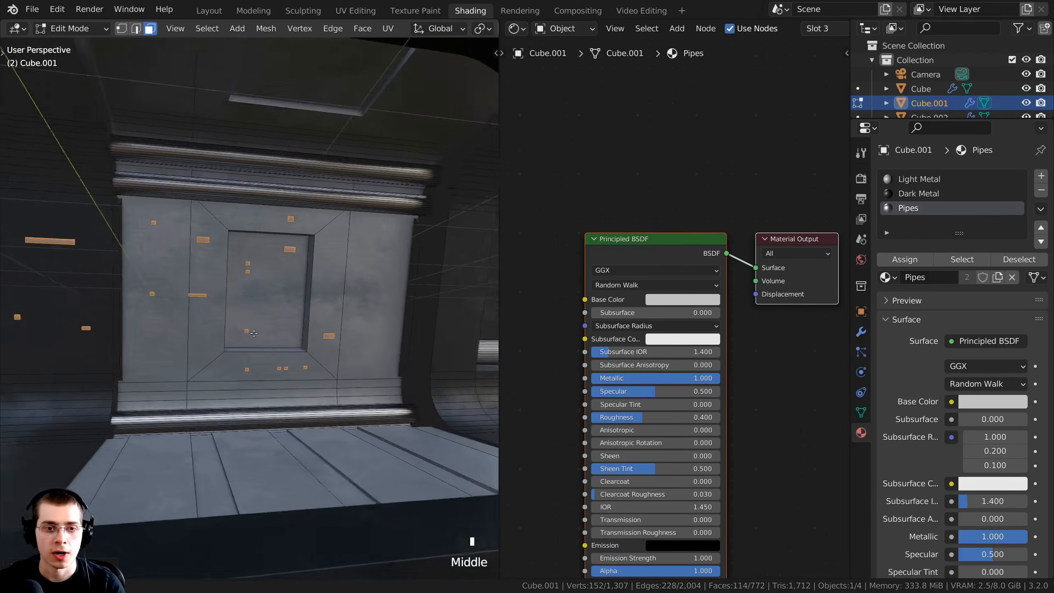
mouse_move(241, 332)
middle_down()
mouse_move(274, 324)
mouse_move(250, 339)
middle_up()
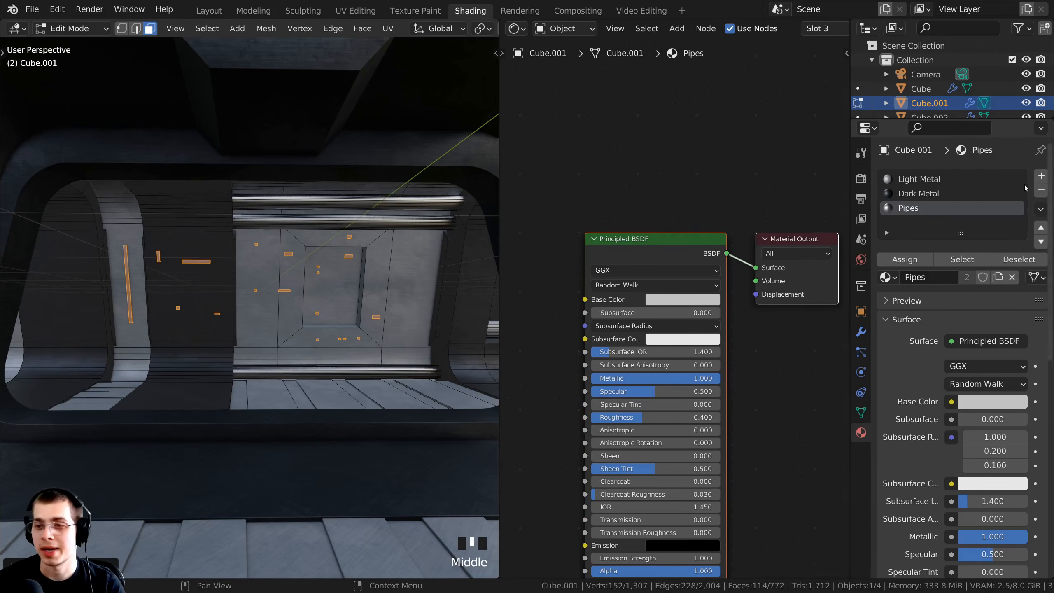
Step: Assign the Blue Light material in a new slot to the selected wall details, check it in Object Mode, and return to Edit Mode
click(1040, 178)
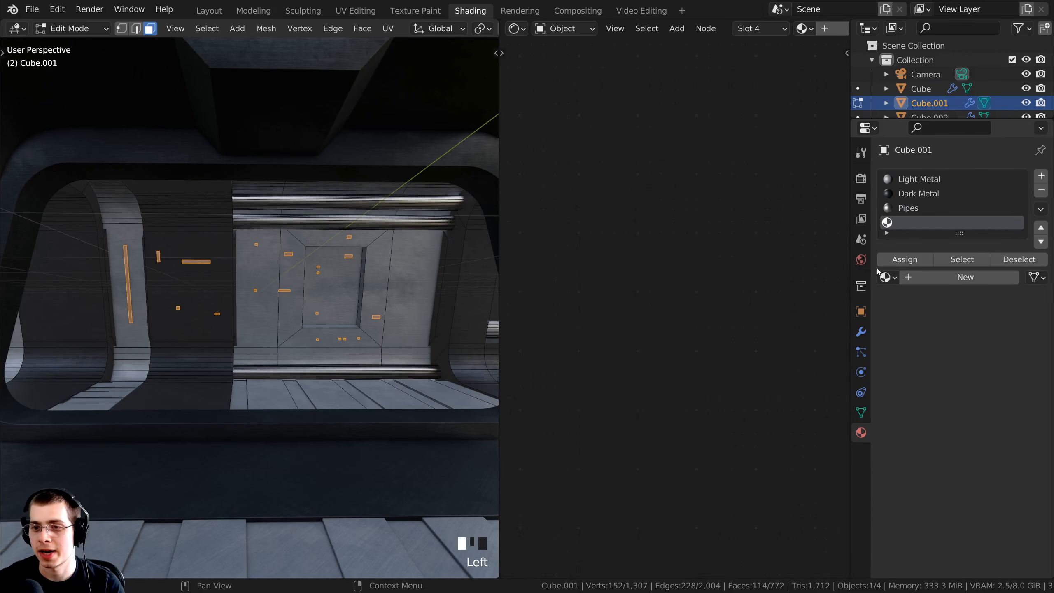
click(885, 279)
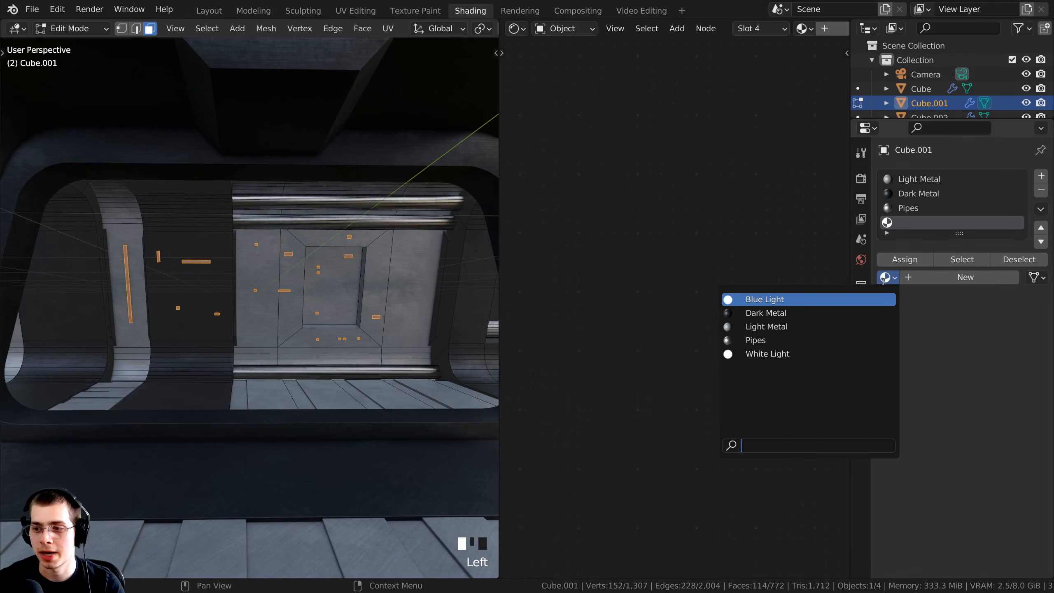
click(767, 300)
middle_drag(386, 286, 392, 283)
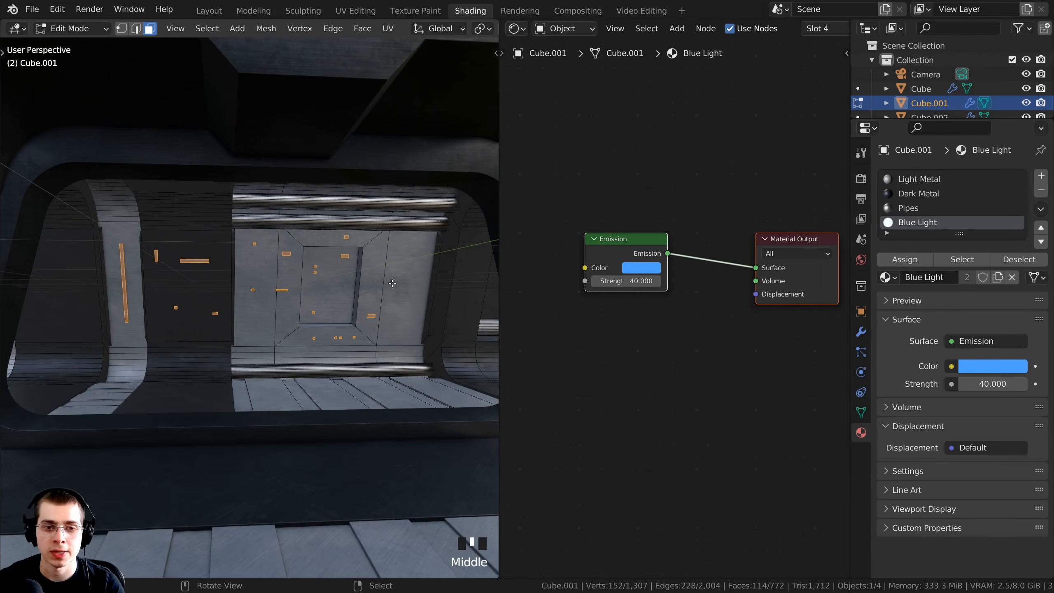
click(908, 259)
middle_drag(257, 290, 267, 293)
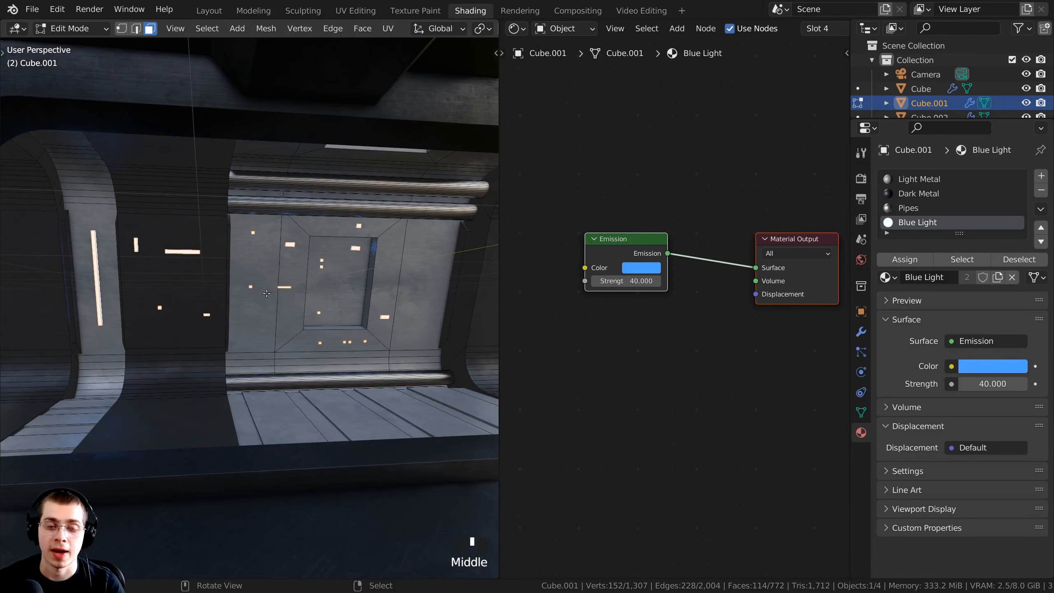
key(Tab)
middle_drag(329, 214, 256, 274)
scroll(245, 278, down, 2)
key(Tab)
scroll(400, 264, up, 2)
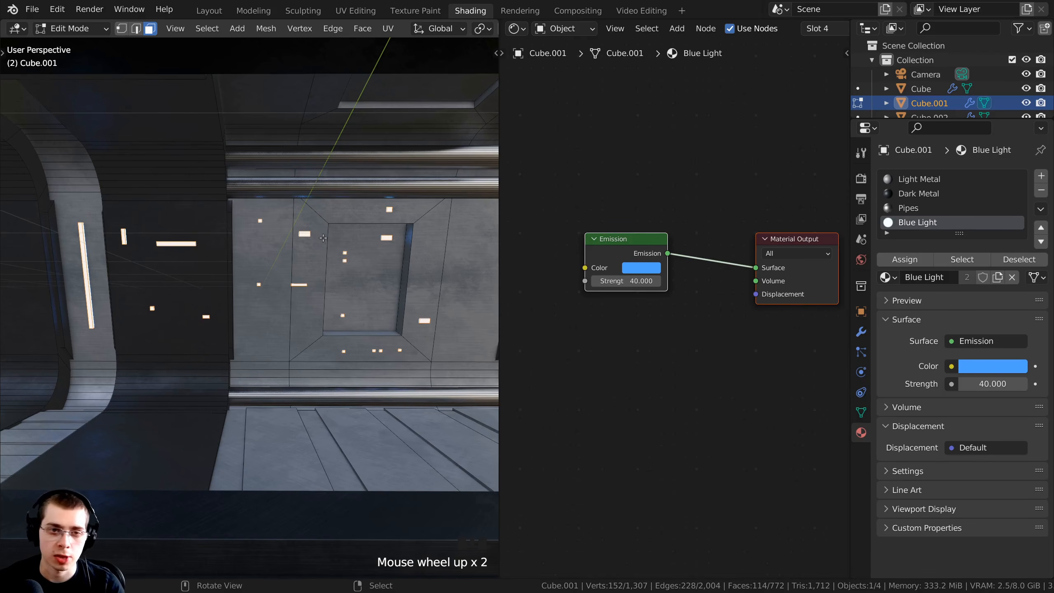
Step: Clear the selection and select six light blocks on the wall: three wide blocks or bars by the recess, two on the dark section, one tiny one
middle_drag(322, 237, 321, 247)
key(a)
key(a)
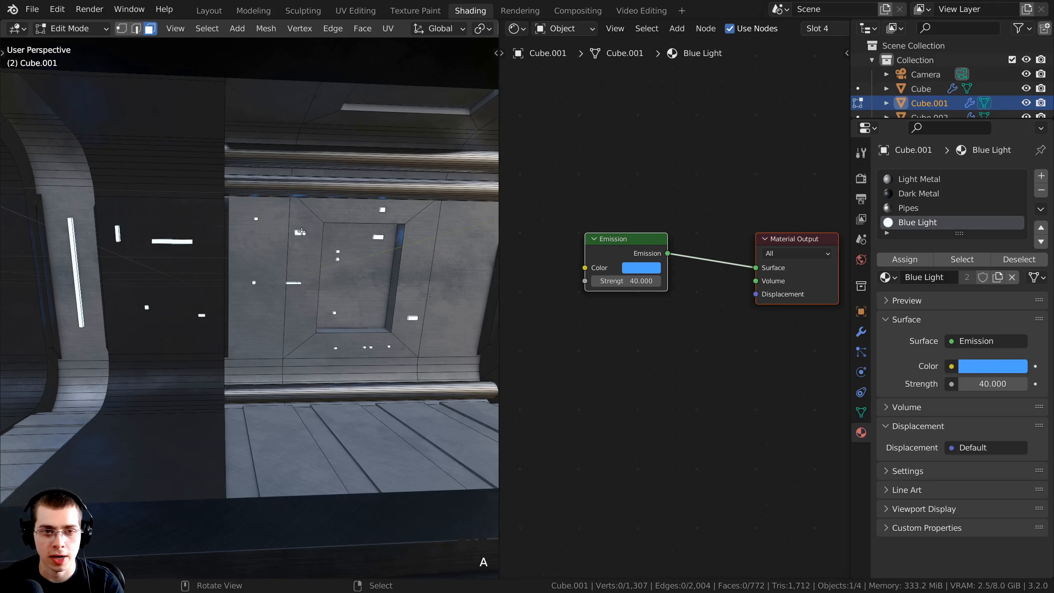
key(l)
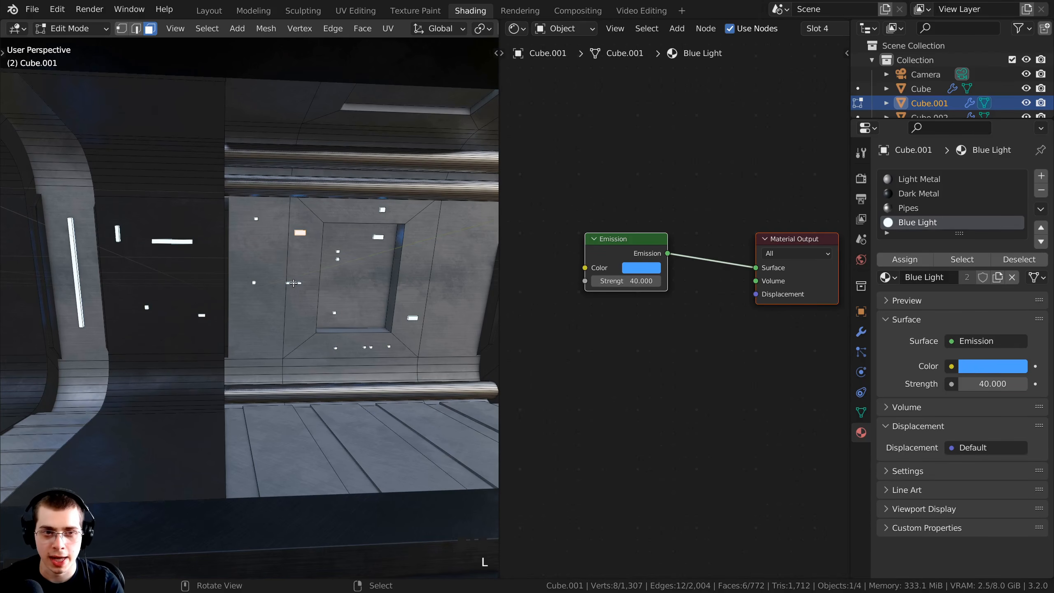
key(l)
key(l)
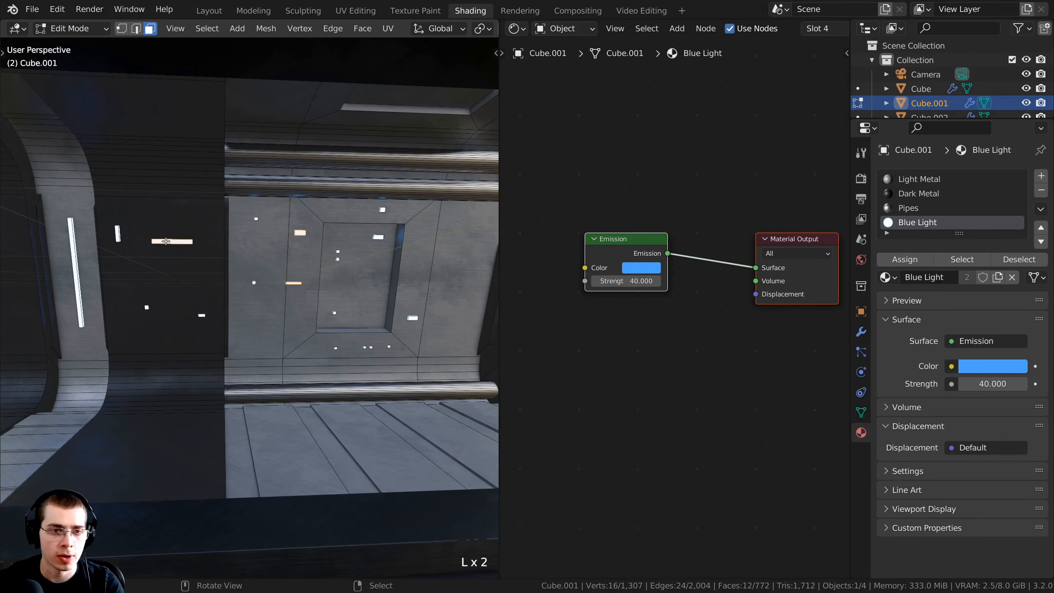
key(l)
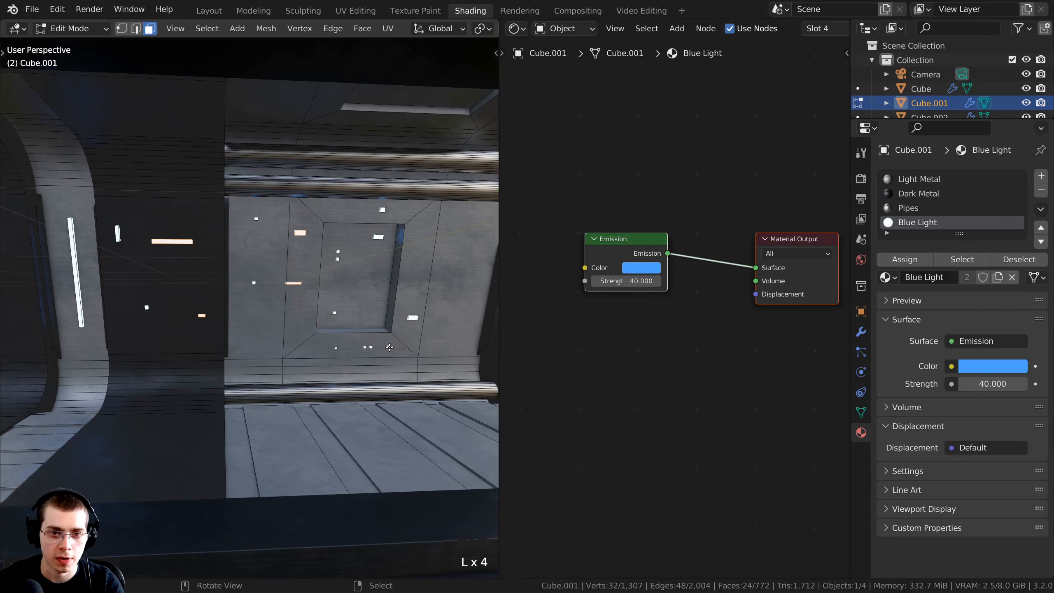
key(l)
key(l)
key(ctrl+z)
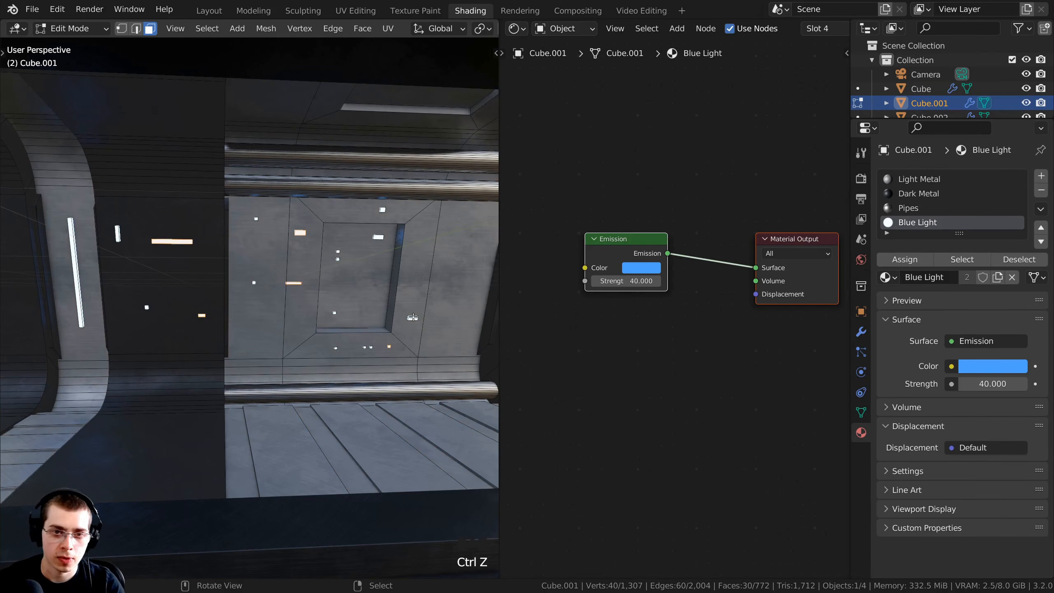
key(l)
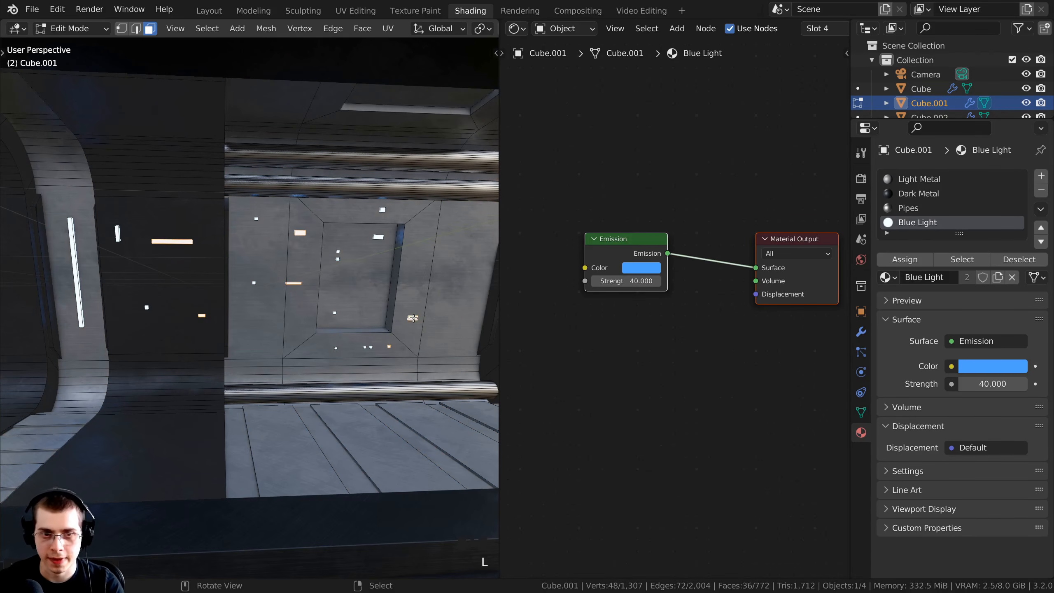
Step: Add a material slot to the wall object, load the existing White Light material and assign it to the selected light blocks
click(1041, 177)
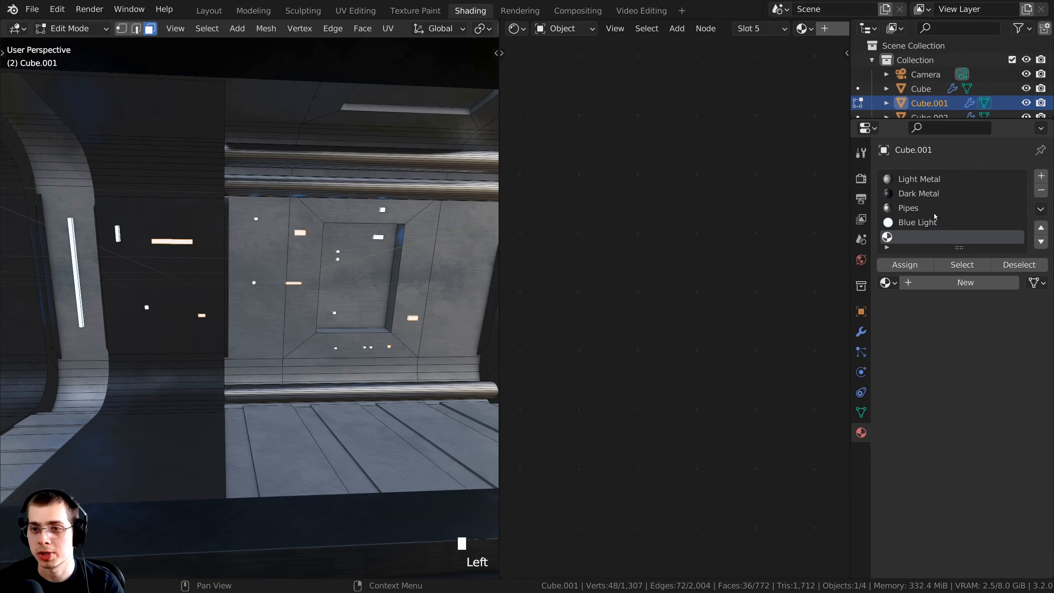
click(887, 283)
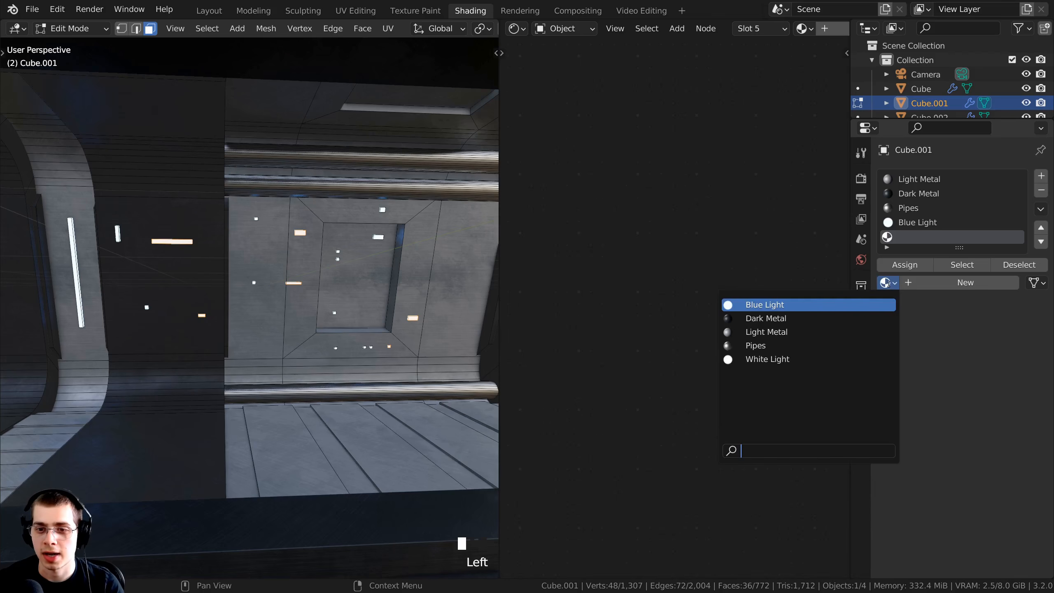
click(754, 360)
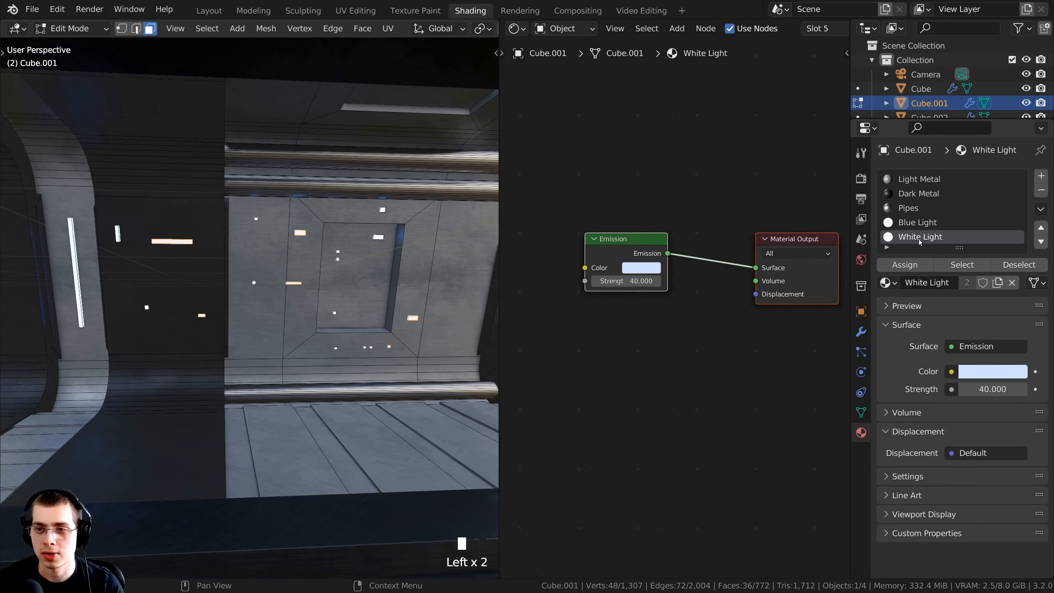
click(912, 266)
middle_drag(324, 303, 331, 306)
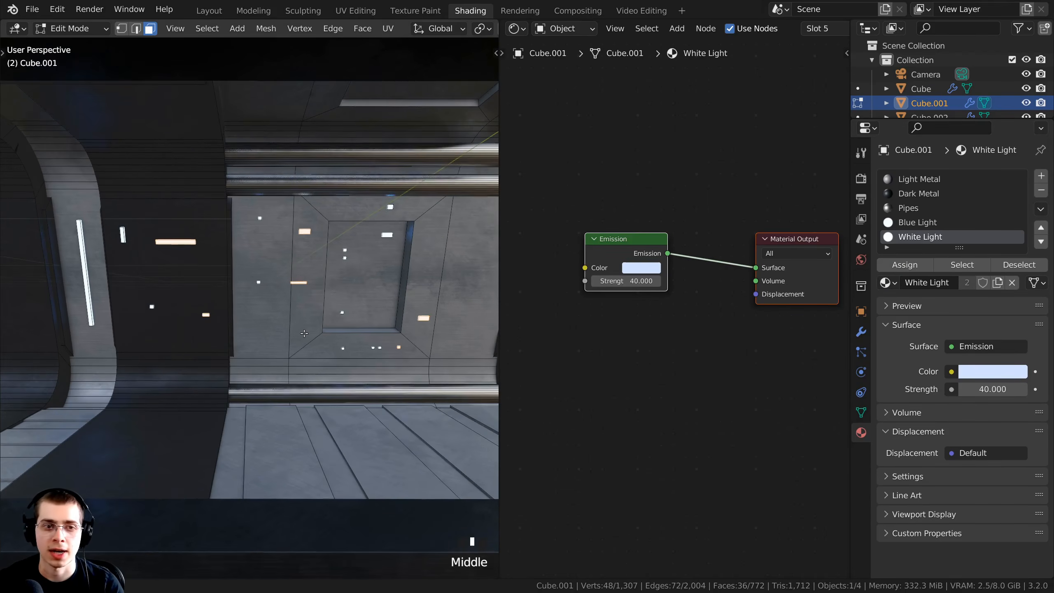
Step: Return to Object Mode and examine the blue and white wall lights through the camera in Rendered shading
key(Tab)
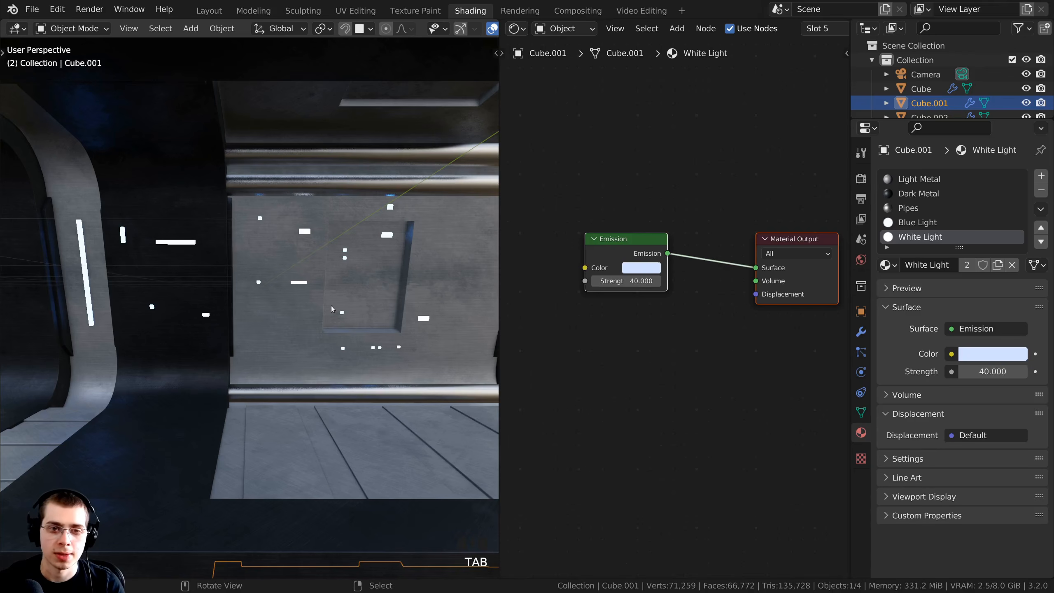
key(KP_0)
scroll(333, 333, down, 3)
shift+middle_drag(333, 367, 332, 390)
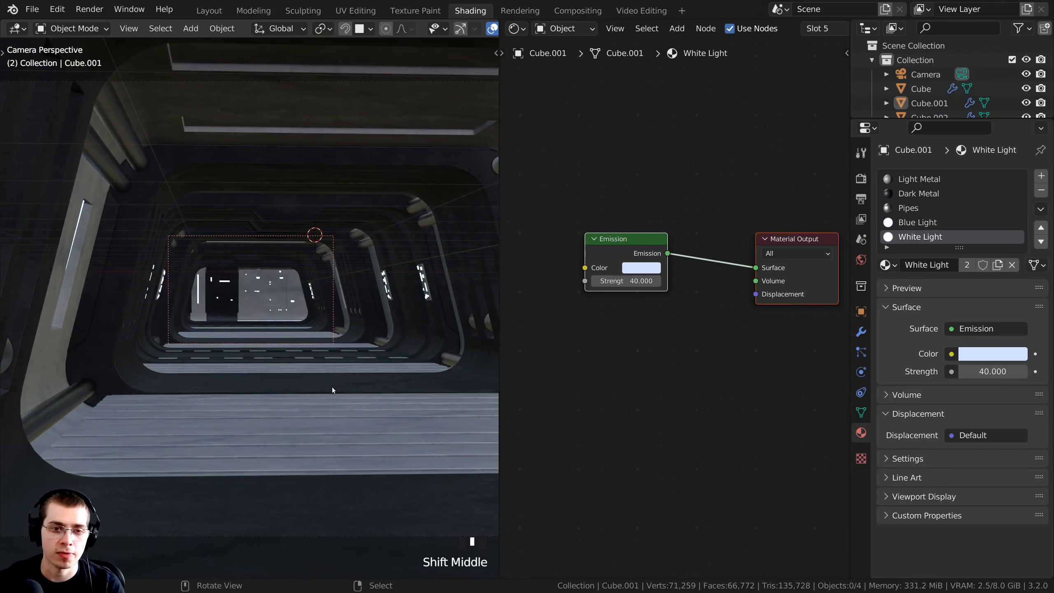
scroll(331, 390, down, 2)
key(z)
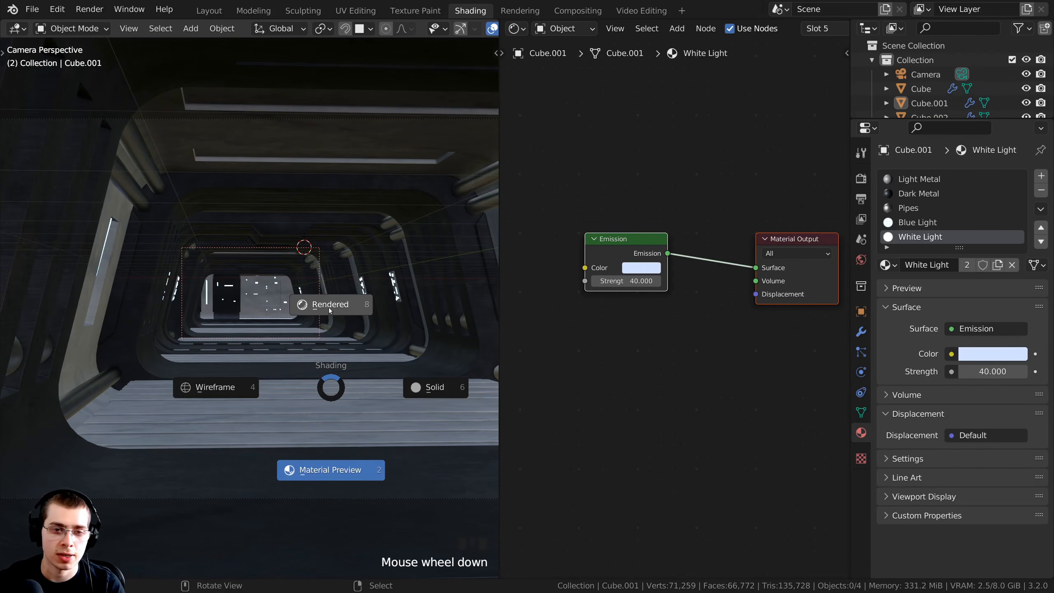
click(334, 328)
scroll(338, 342, up, 3)
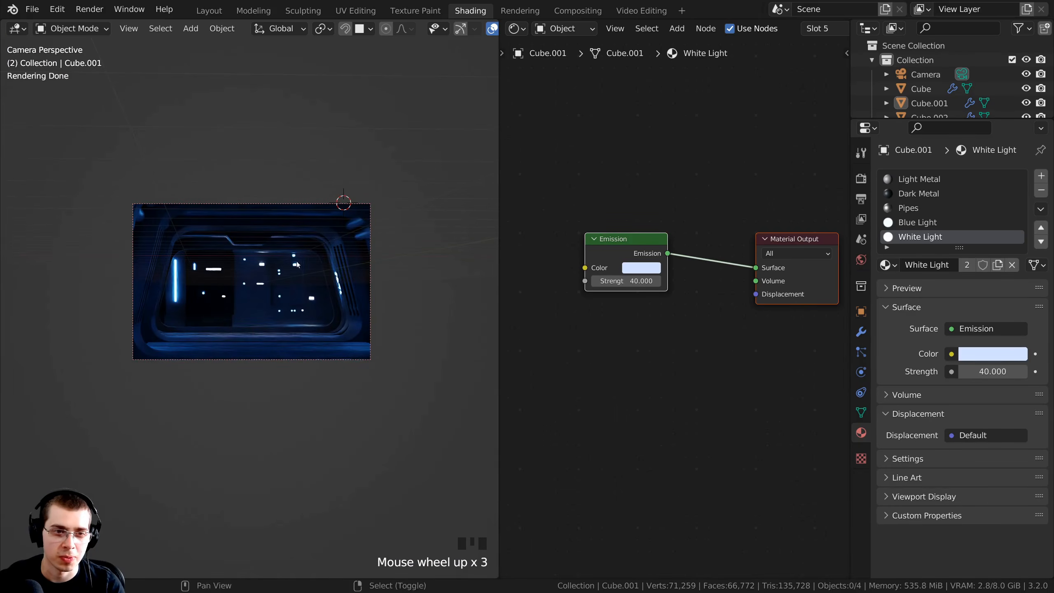
scroll(192, 254, up, 1)
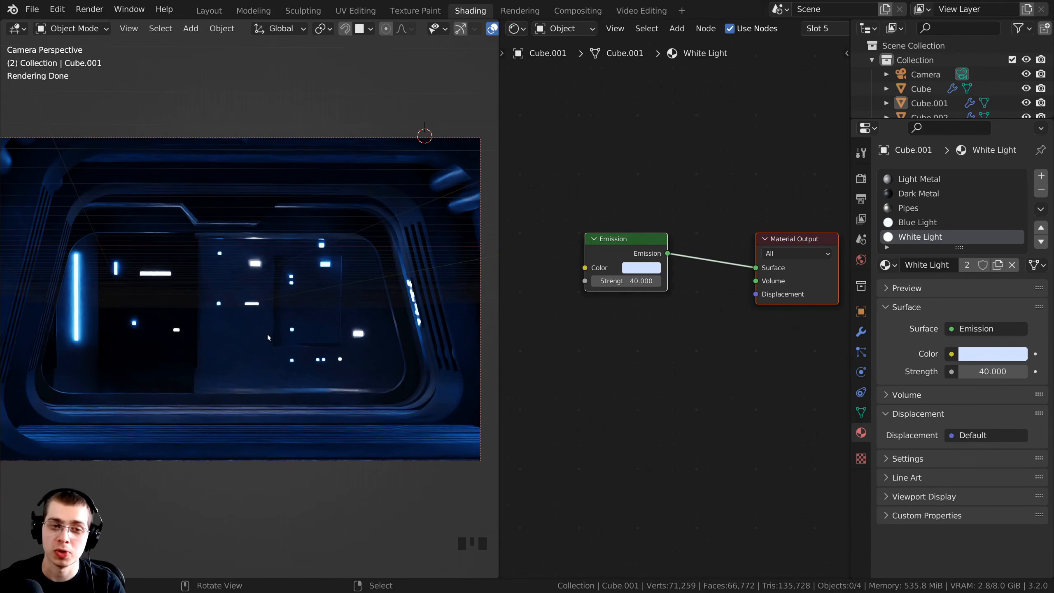
scroll(269, 335, down, 3)
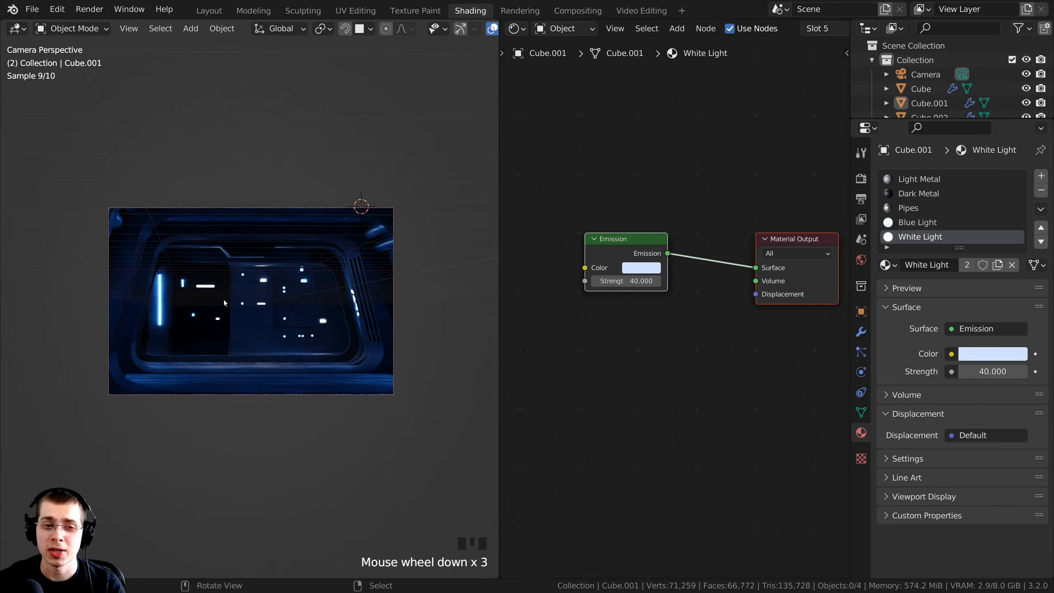
scroll(224, 320, up, 1)
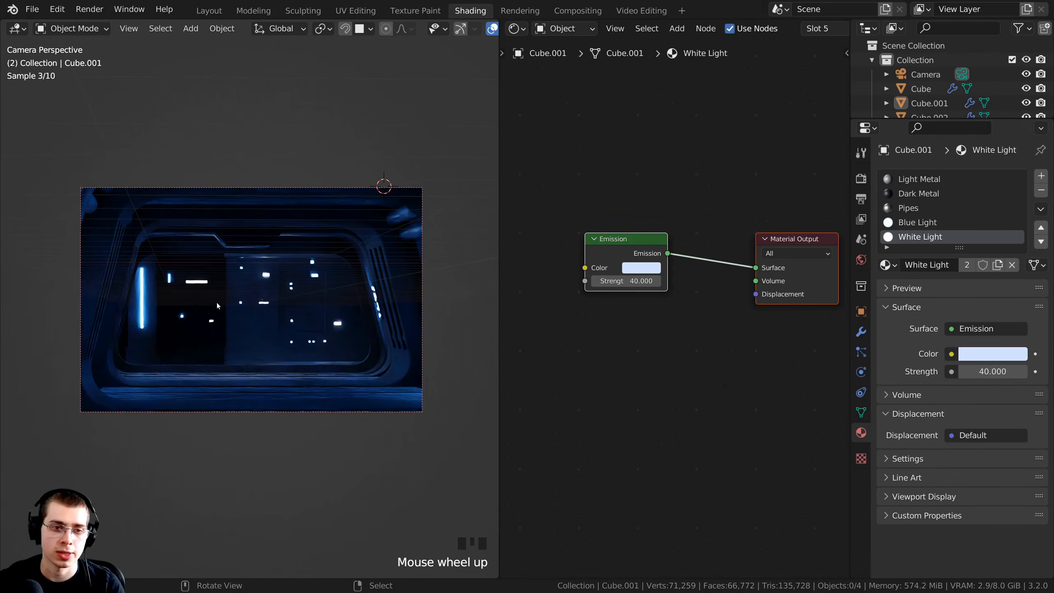
Step: Select the end wall Cube.001, switch the viewport to Material Preview shading and enter Edit Mode
key(z)
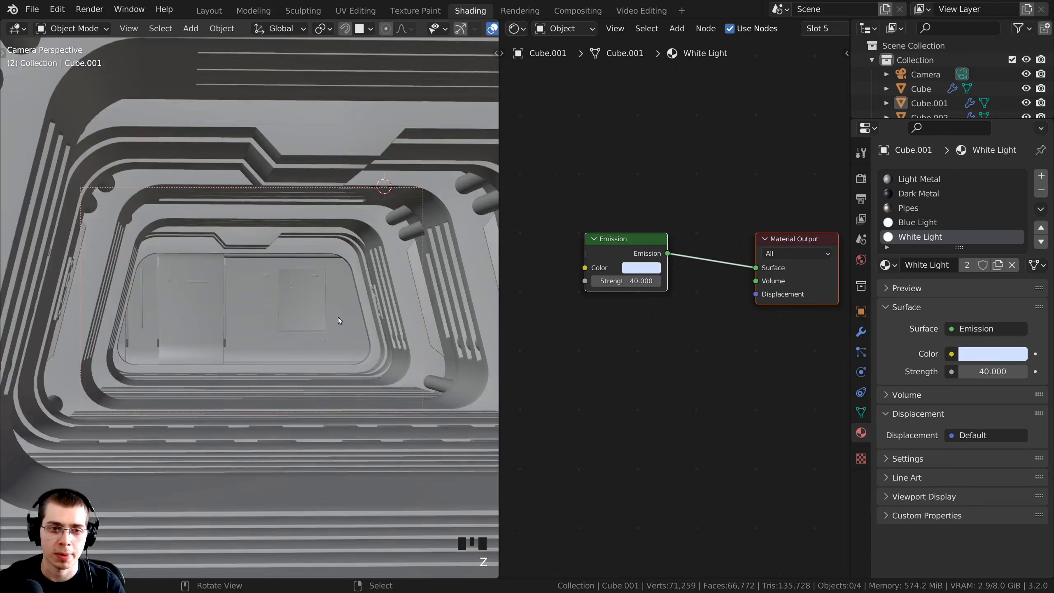
scroll(338, 317, up, 3)
right_click(297, 288)
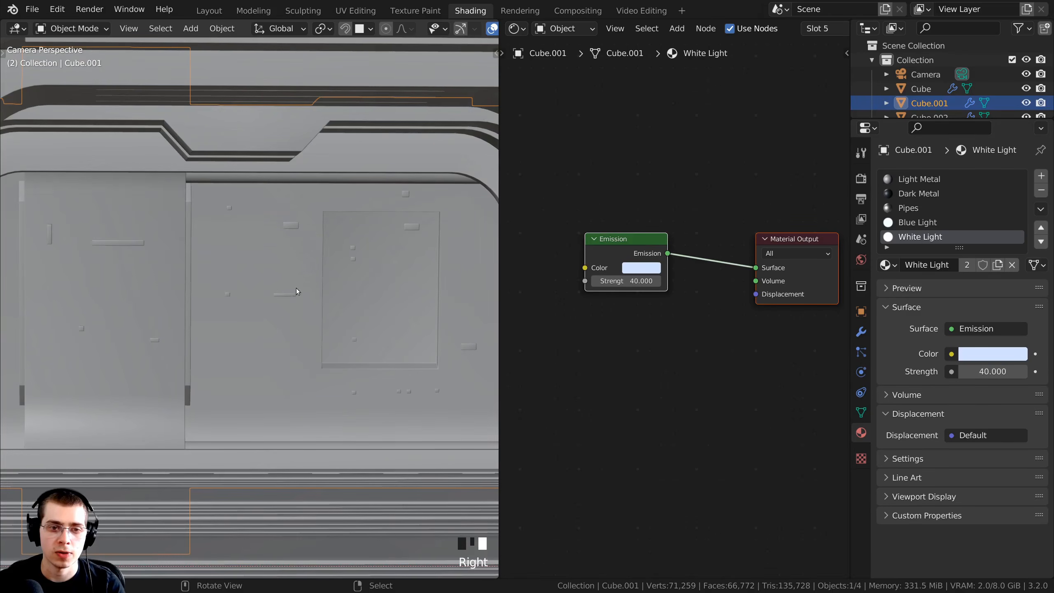
key(z)
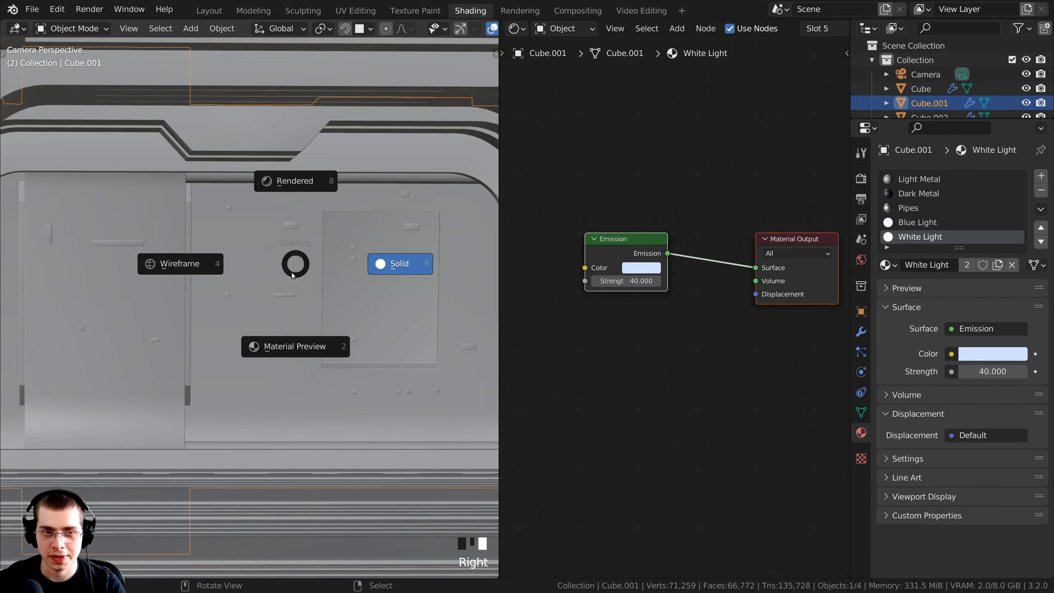
click(292, 349)
scroll(282, 332, up, 3)
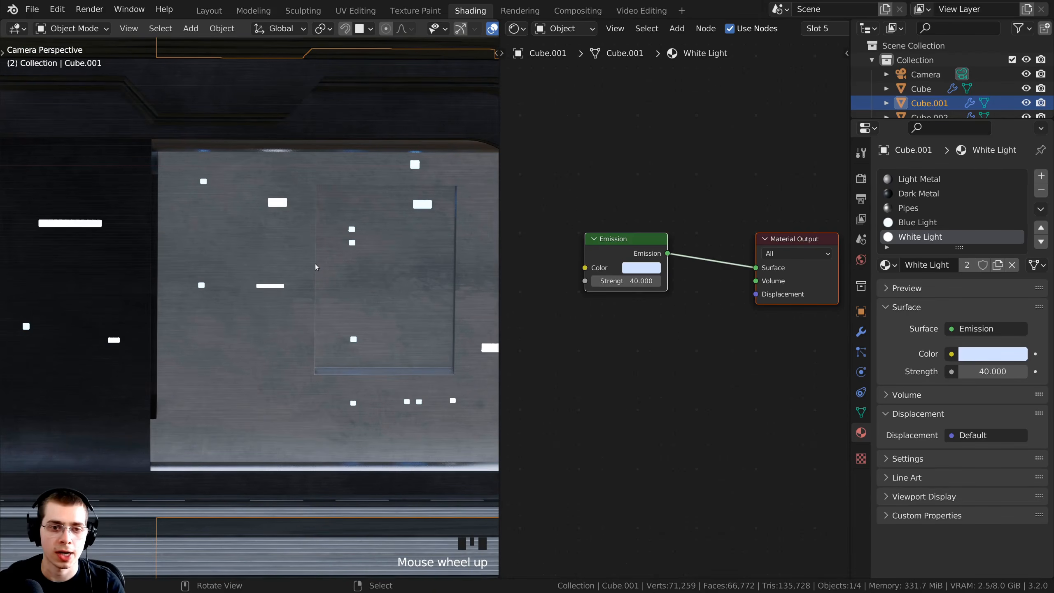
key(Tab)
scroll(313, 255, up, 2)
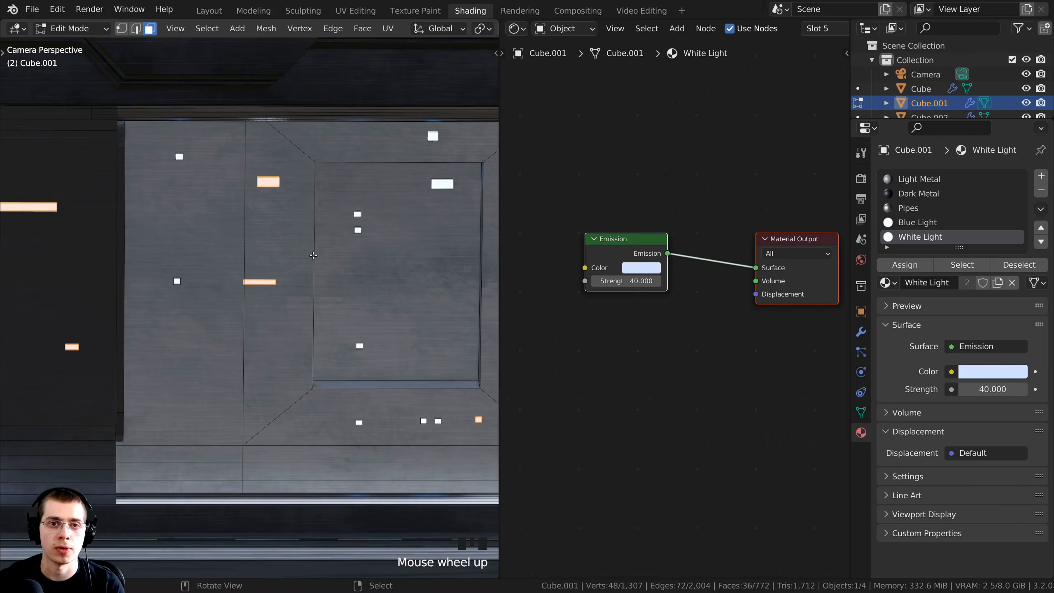
Step: Leave the camera view, select the whole wall mesh and frame it in the viewport
key(alt+a)
middle_drag(313, 255, 369, 259)
key(a)
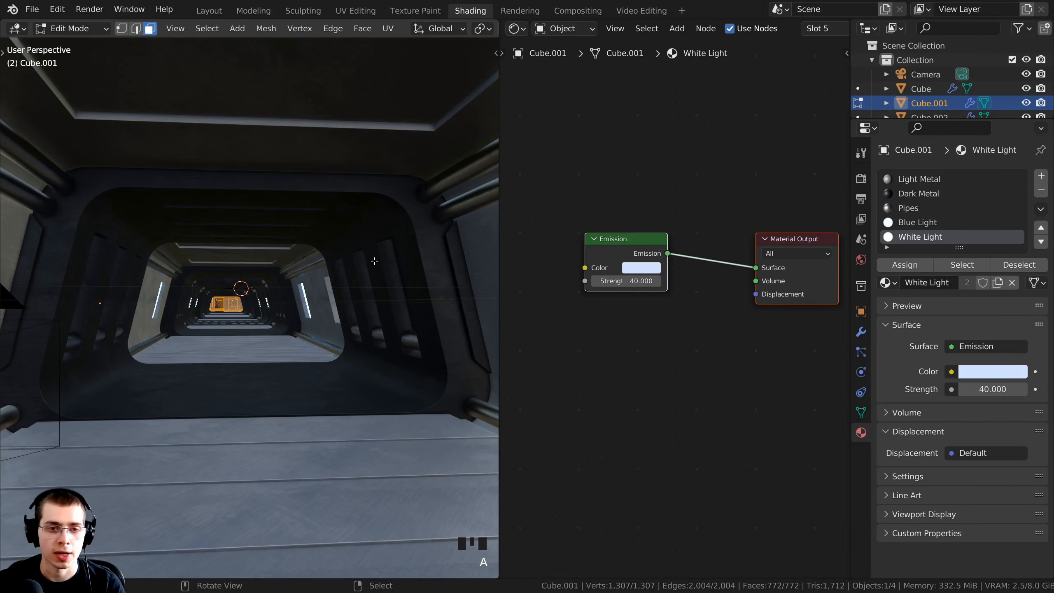
key(KP_Decimal)
scroll(371, 261, up, 5)
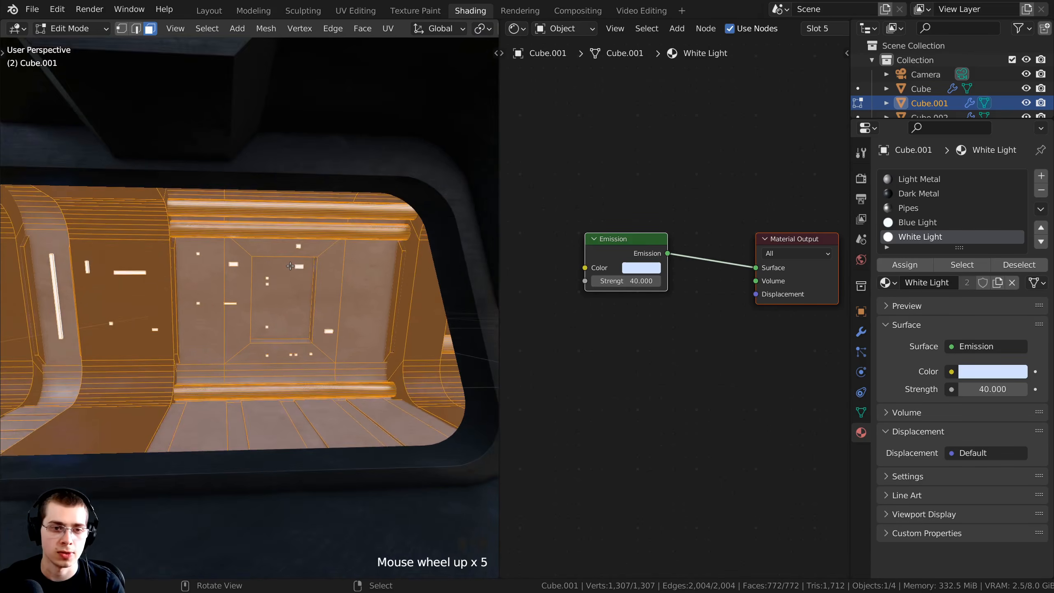
shift+middle_drag(371, 261, 286, 83)
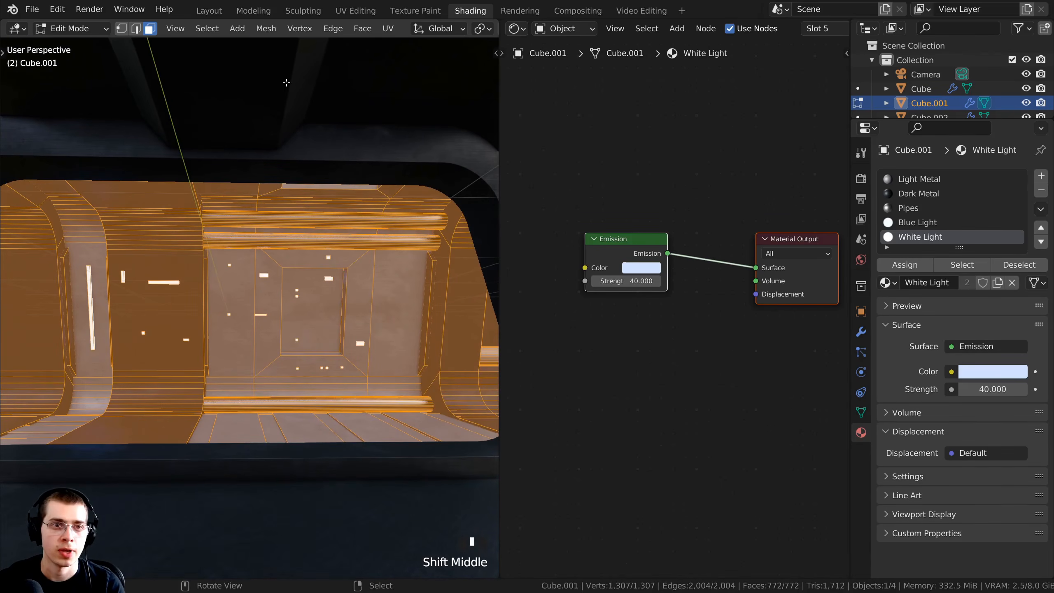
Step: Switch to the Layout workspace, frame the wall mesh from inside the corridor and deselect everything
click(208, 10)
scroll(414, 306, down, 4)
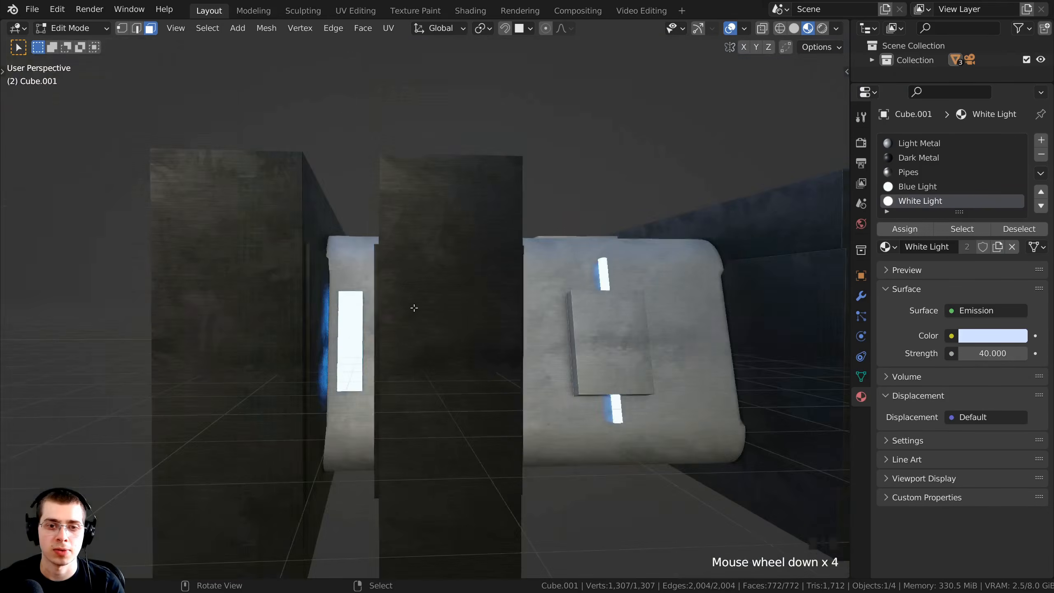
middle_drag(414, 306, 442, 342)
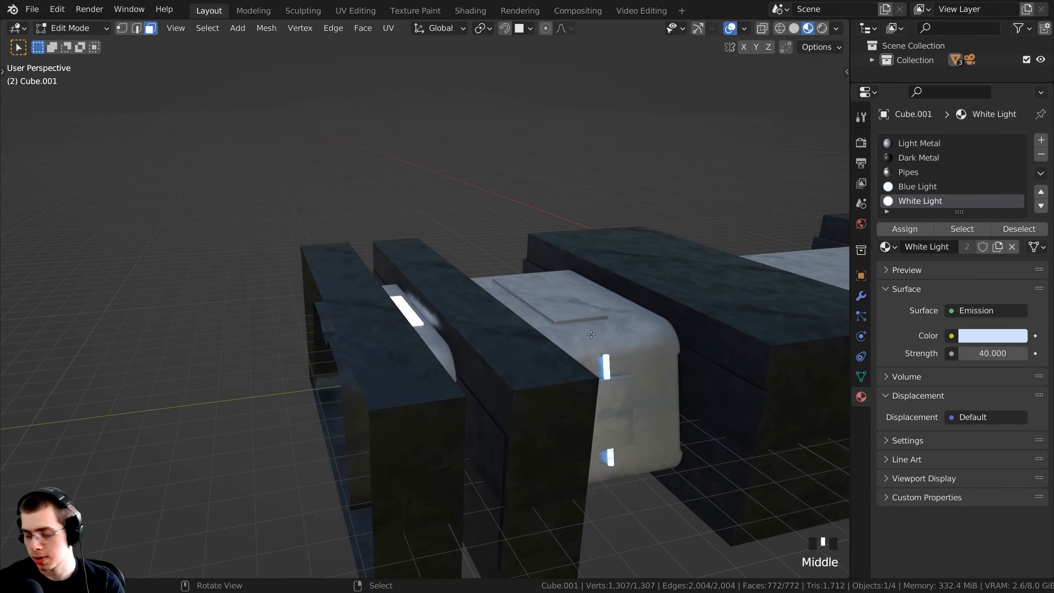
key(KP_Decimal)
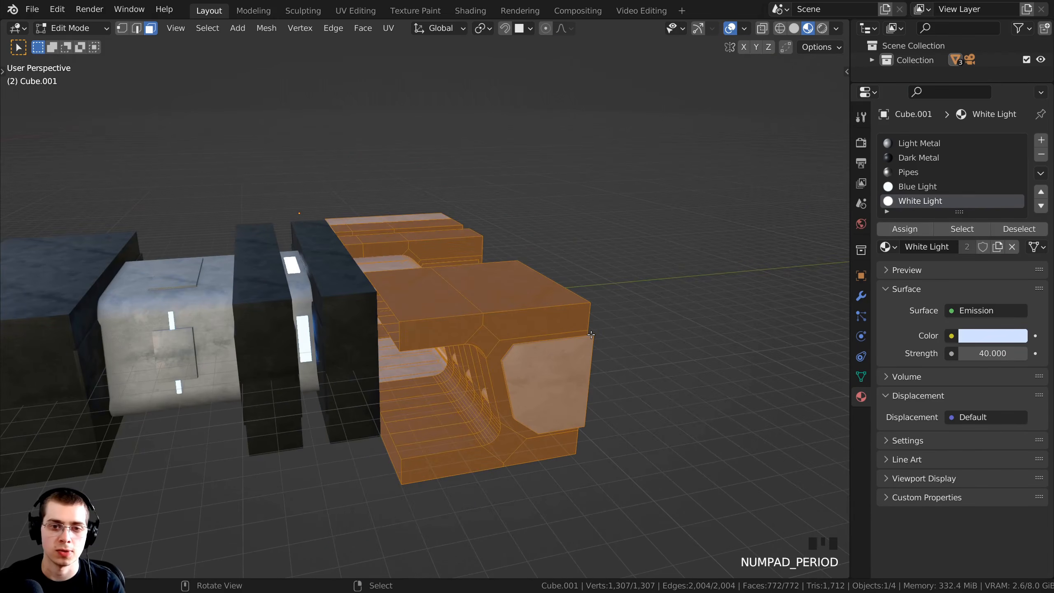
middle_drag(591, 335, 560, 312)
scroll(593, 316, up, 5)
scroll(560, 322, up, 1)
key(alt+a)
scroll(451, 241, up, 2)
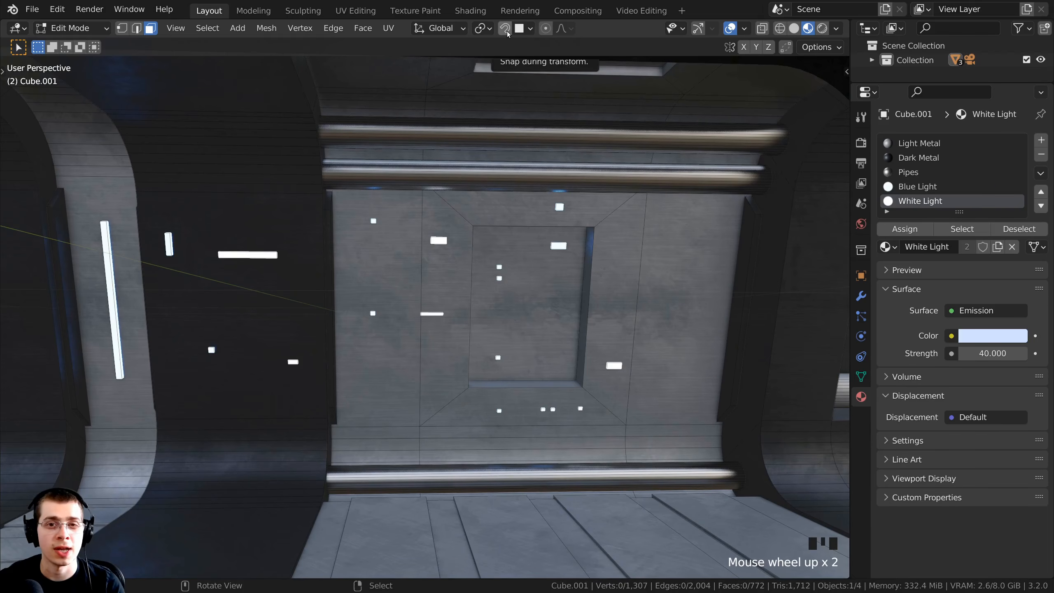
Step: Turn on snapping during transforms
click(507, 31)
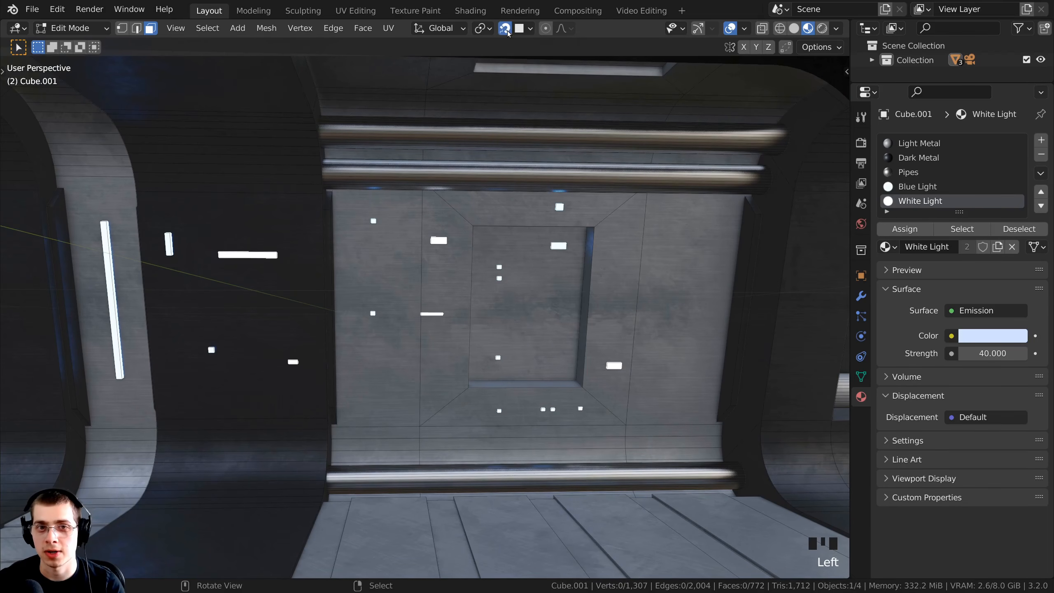
click(501, 30)
click(503, 31)
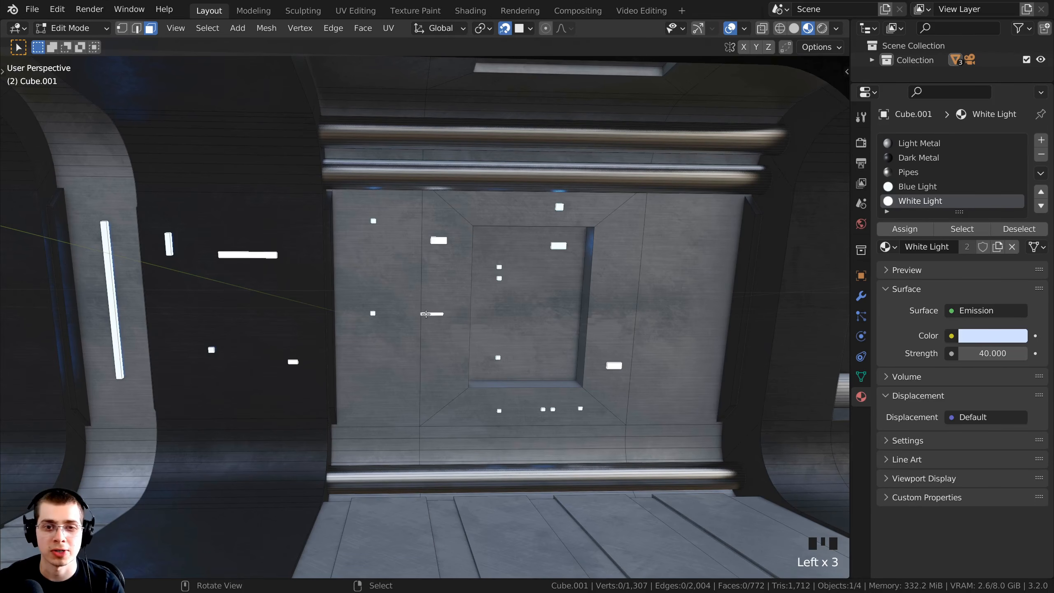
Step: Duplicate the small vertical light on the dark section onto the lighter wall's lower corner, offset about 2.15 m X, 0.85 m Y, -1.85 m Z
shift+middle_drag(427, 315, 444, 252)
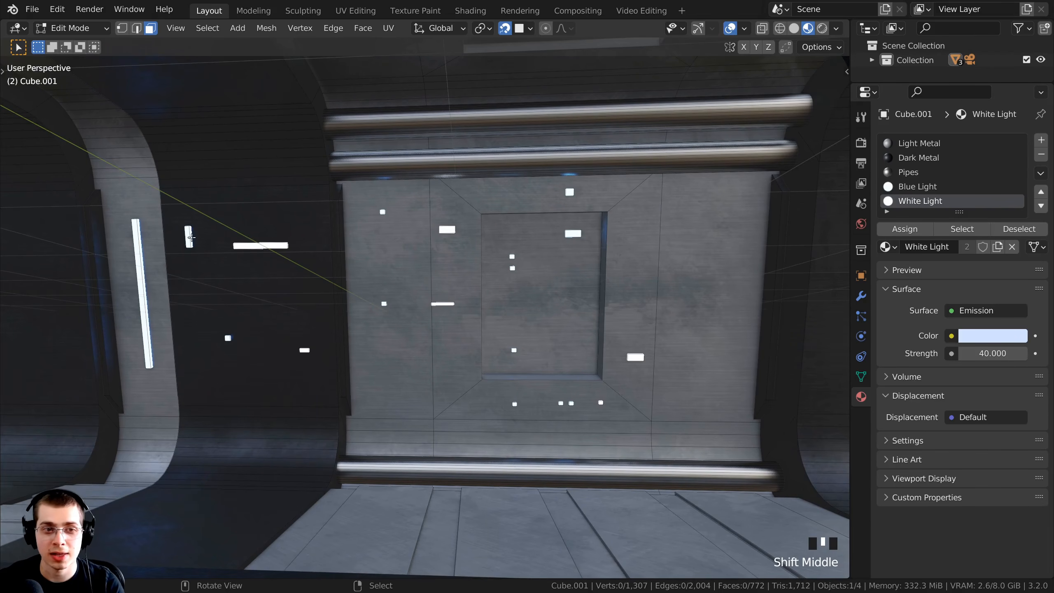
key(l)
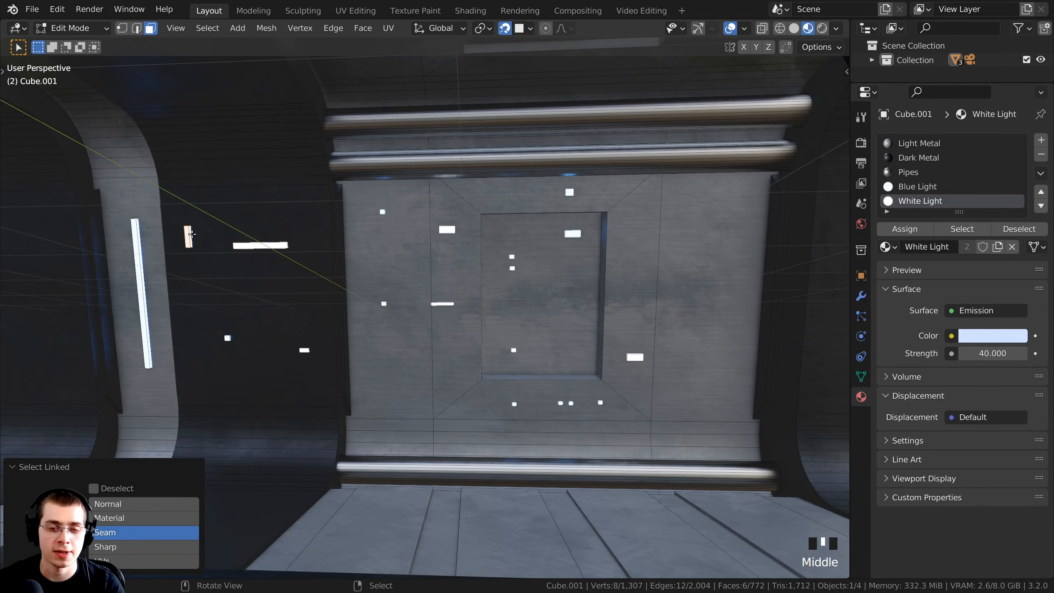
key(shift+d)
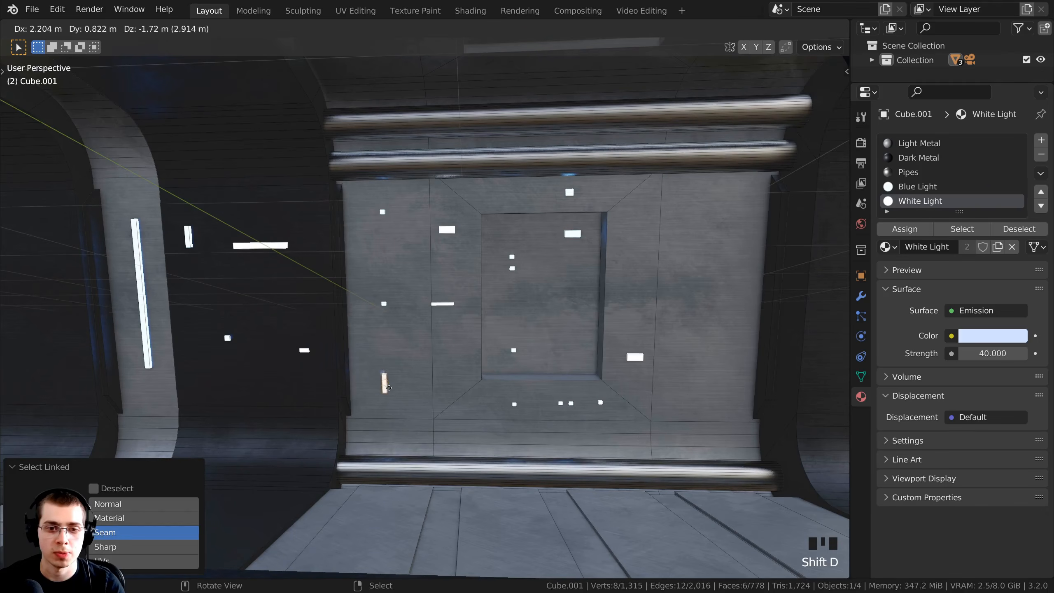
click(381, 392)
scroll(374, 394, up, 2)
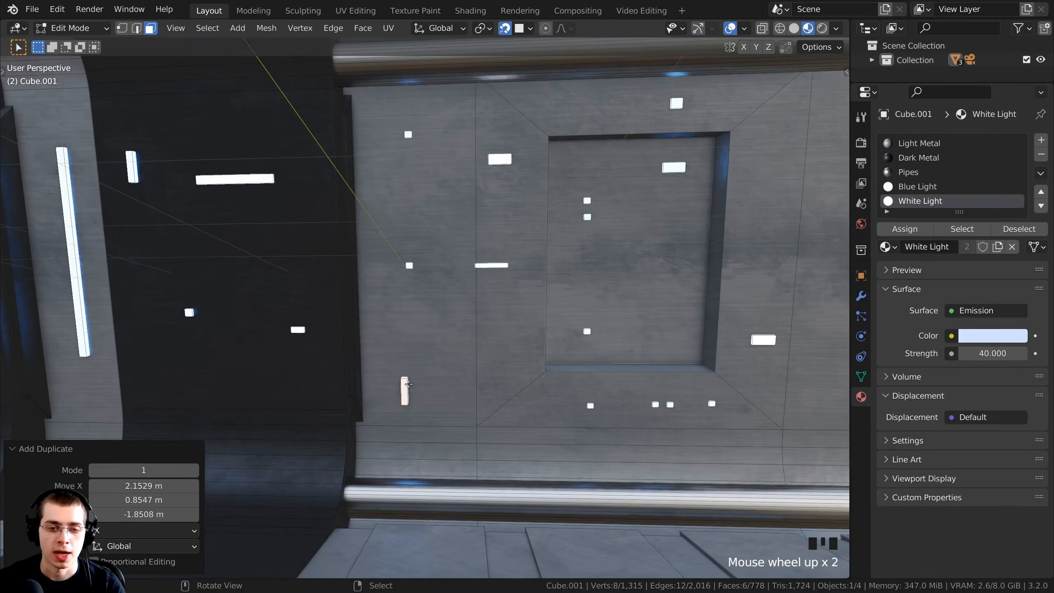
Step: Shift the vertical light on the lighter wall's lower corner about -0.06 m in X and duplicate it about 0.23 m alongside, then deselect
key(g)
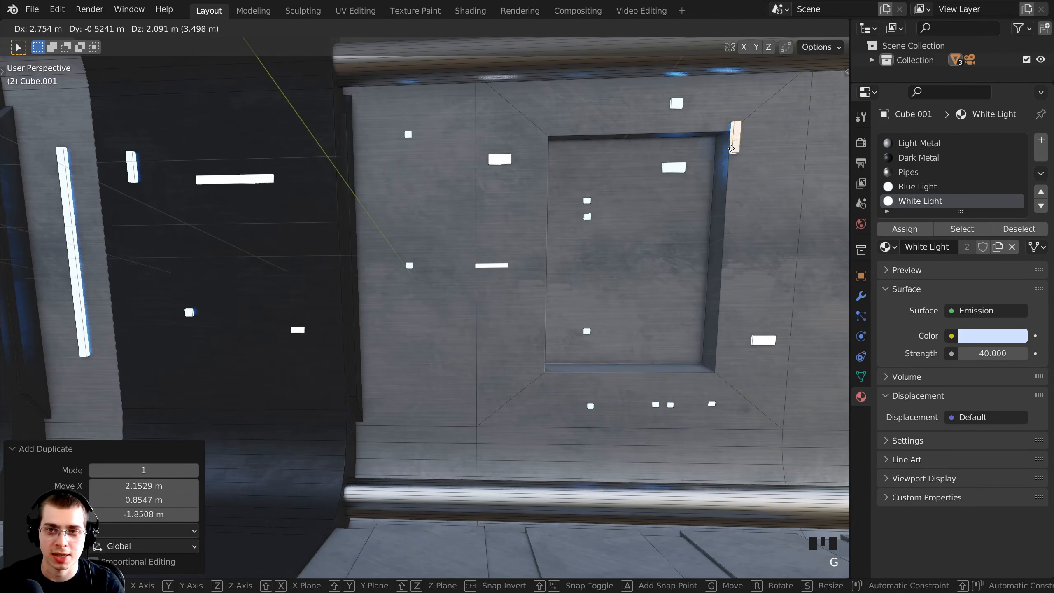
click(400, 388)
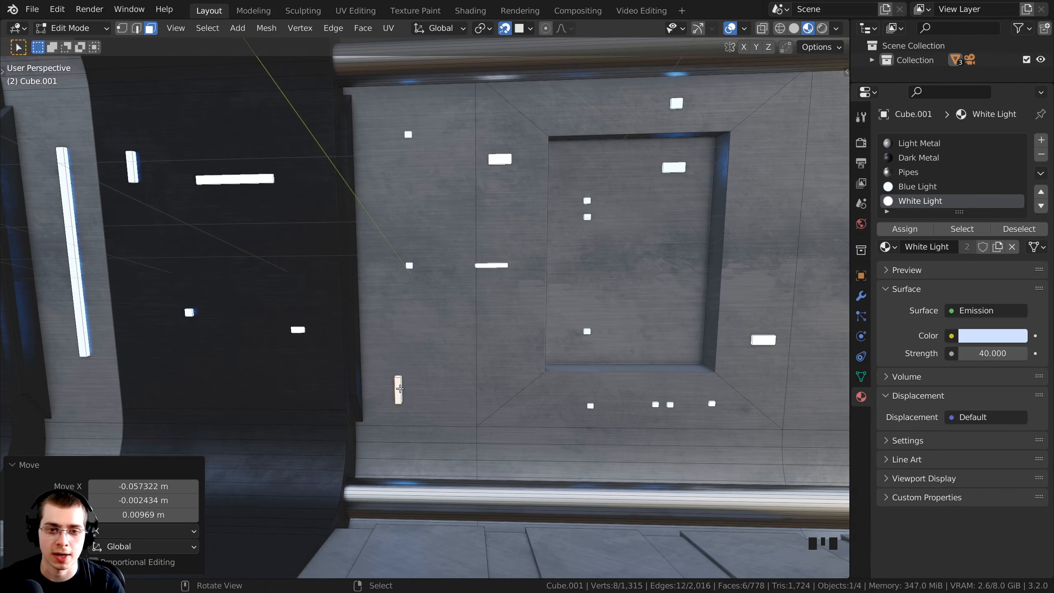
key(shift+d)
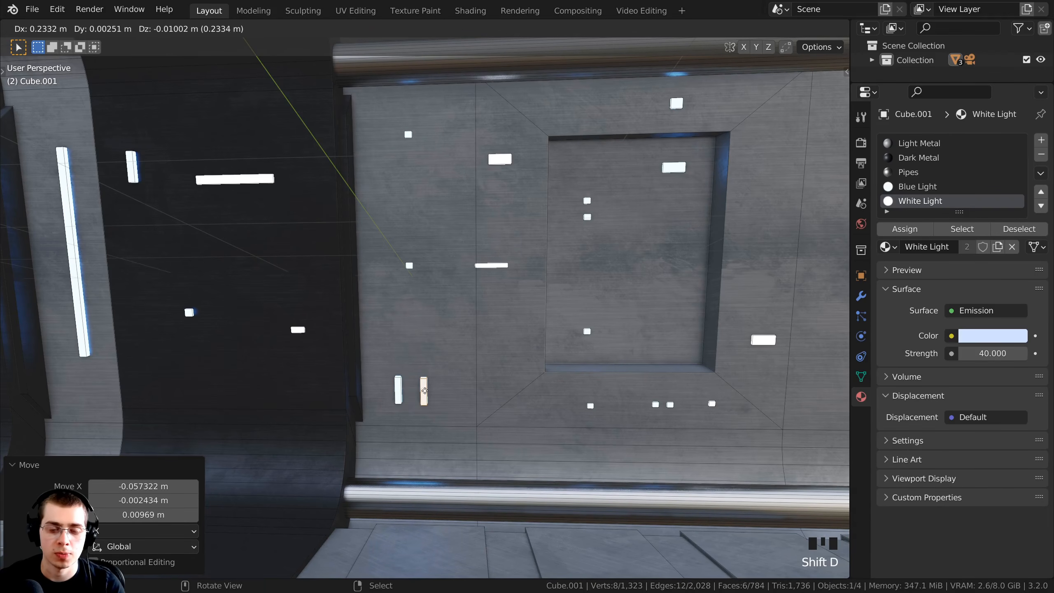
click(425, 390)
scroll(575, 406, down, 1)
key(a)
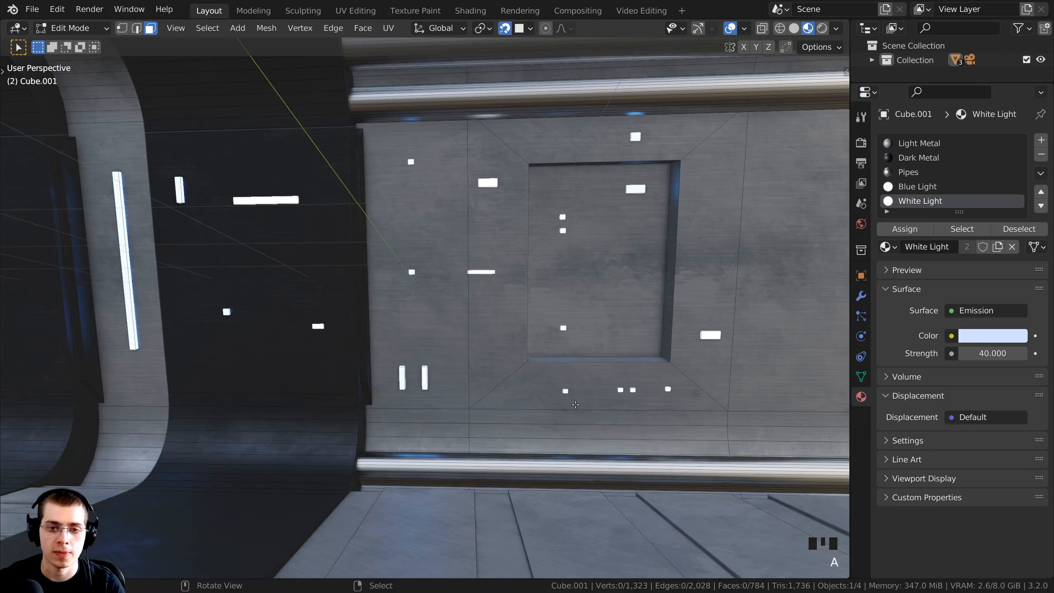
Step: Duplicate the small square light below the recess onto the wall beyond the recess's far upper edge, with a second copy about 0.14 m below
key(l)
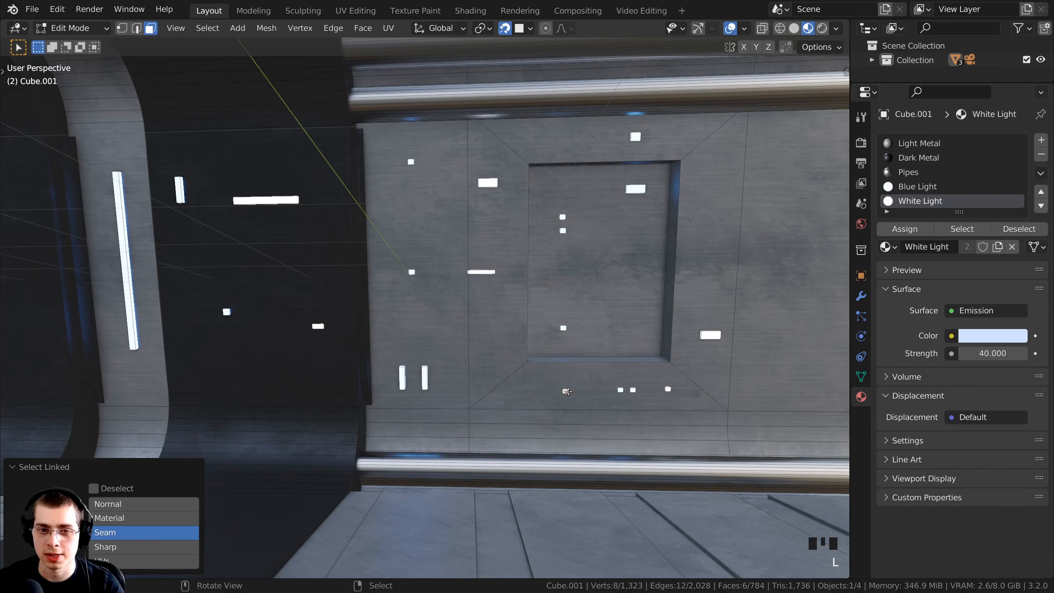
key(shift+d)
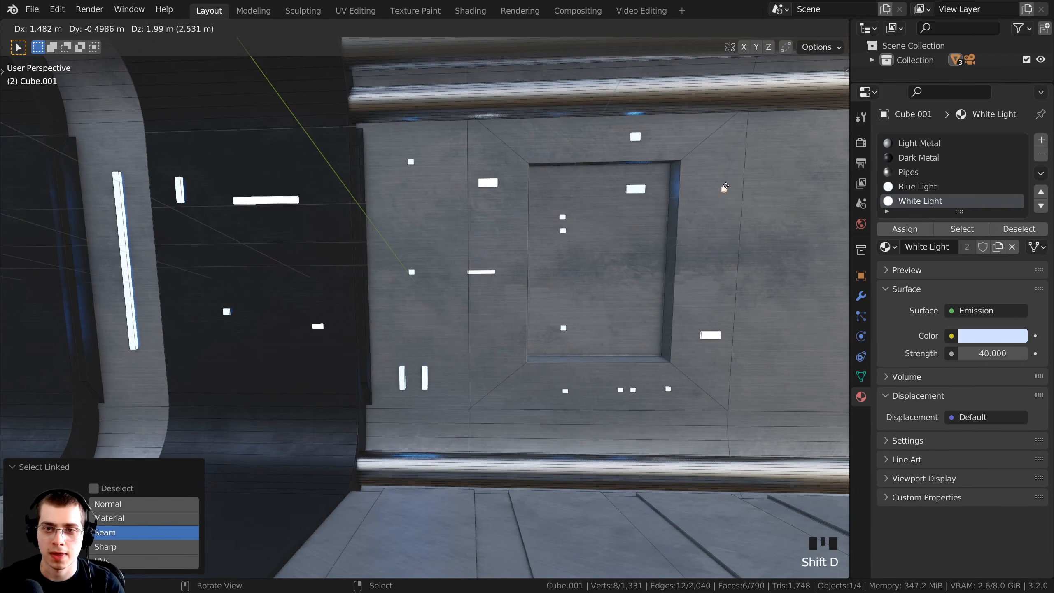
click(478, 298)
key(shift+d)
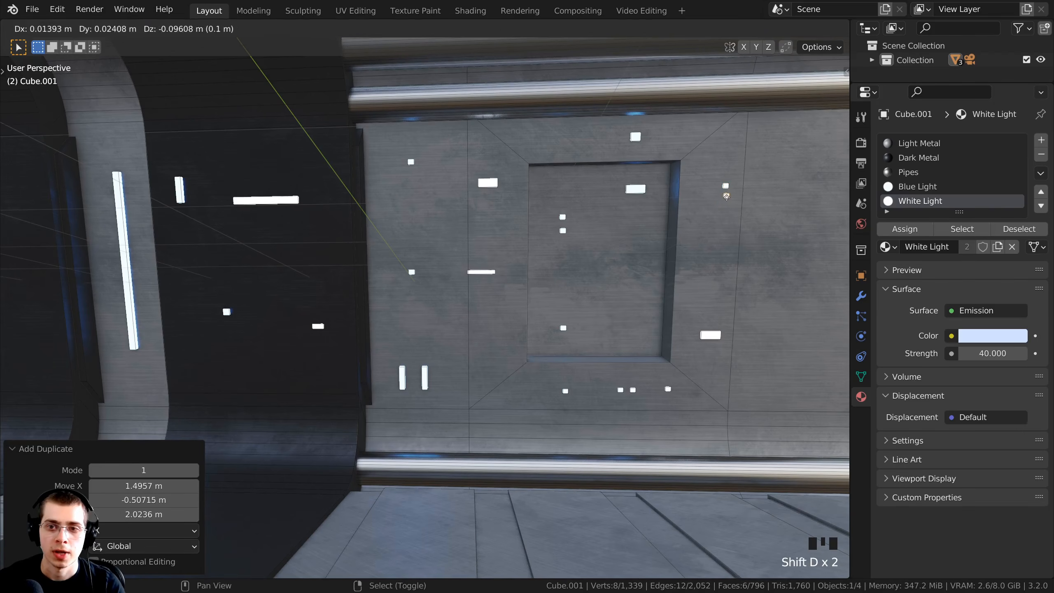
click(725, 201)
Step: Duplicate the small square light onto the dark section's lower area, beside the two vertical lights, and rescale the copy
key(shift+d)
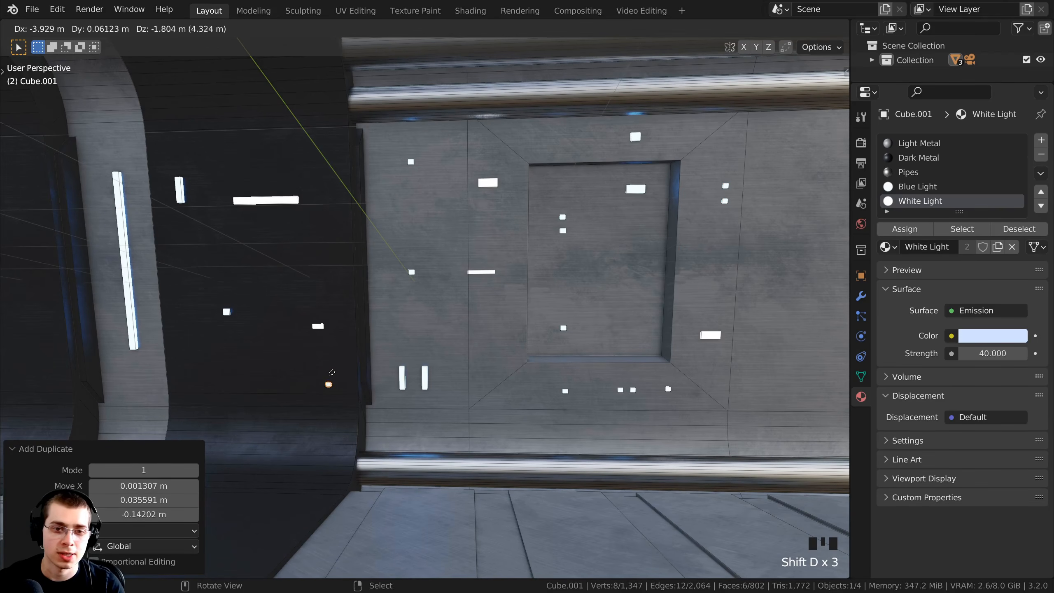
click(325, 373)
key(s)
click(359, 375)
middle_drag(358, 375, 451, 316)
Step: Return to Object Mode, look through the camera and deselect everything
key(Tab)
key(KP_0)
key(a)
key(a)
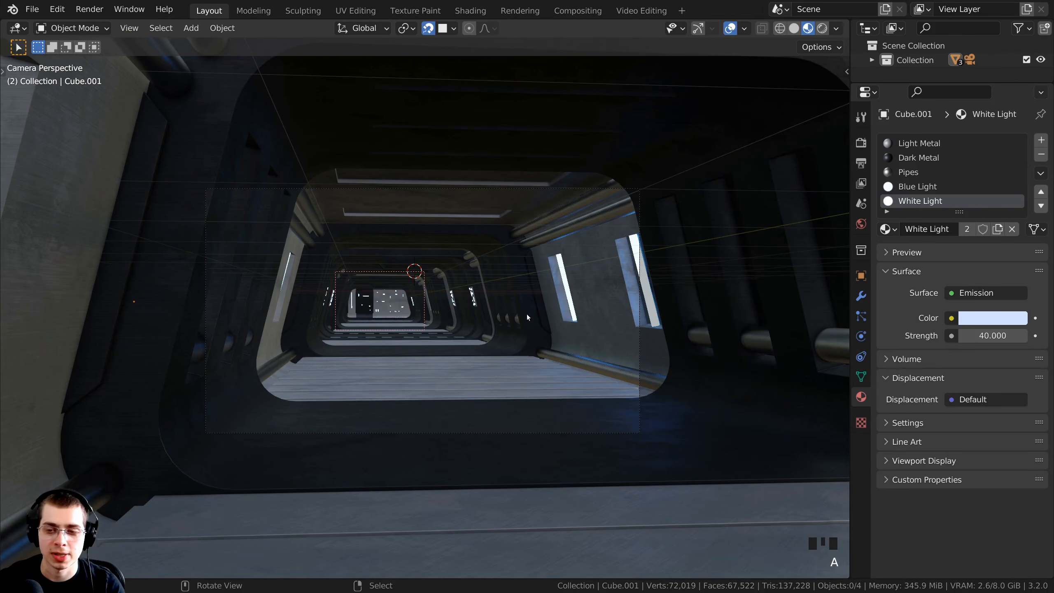
key(KP_0)
key(KP_0)
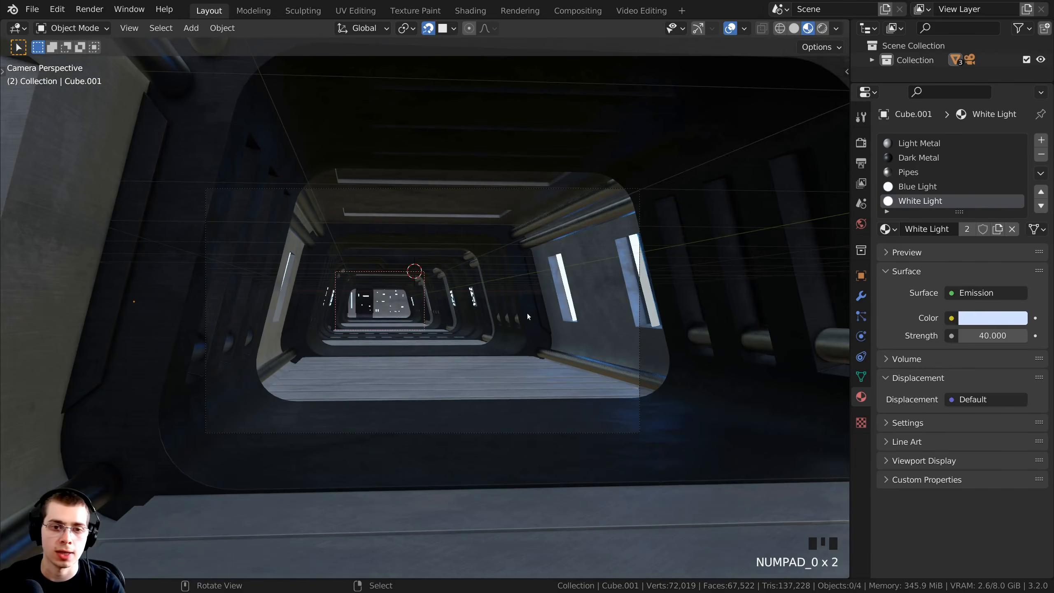
scroll(640, 172, up, 1)
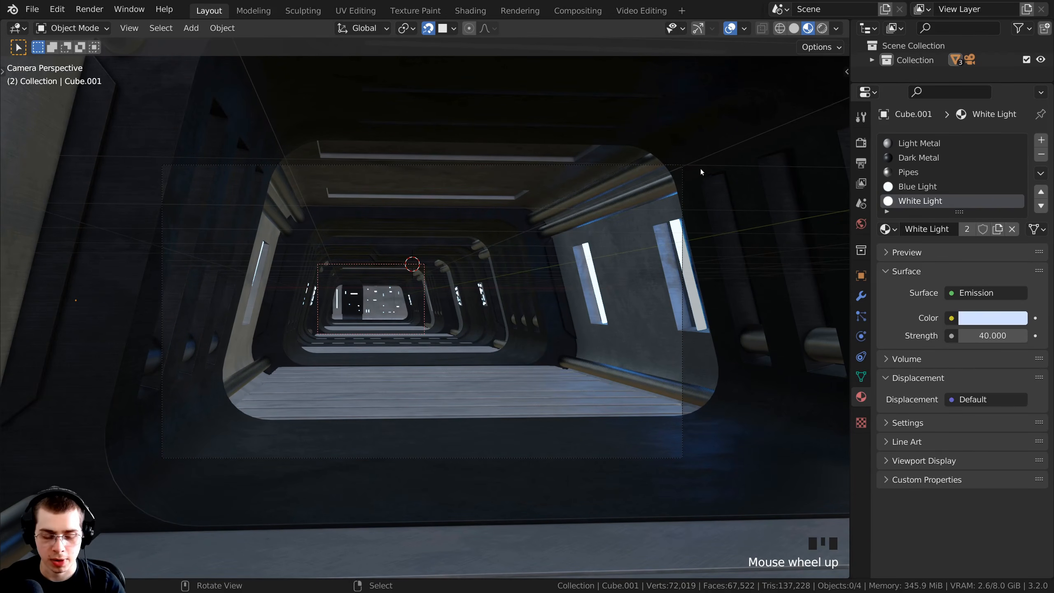
Step: Set the render region to cover the whole camera frame
key(ctrl+b)
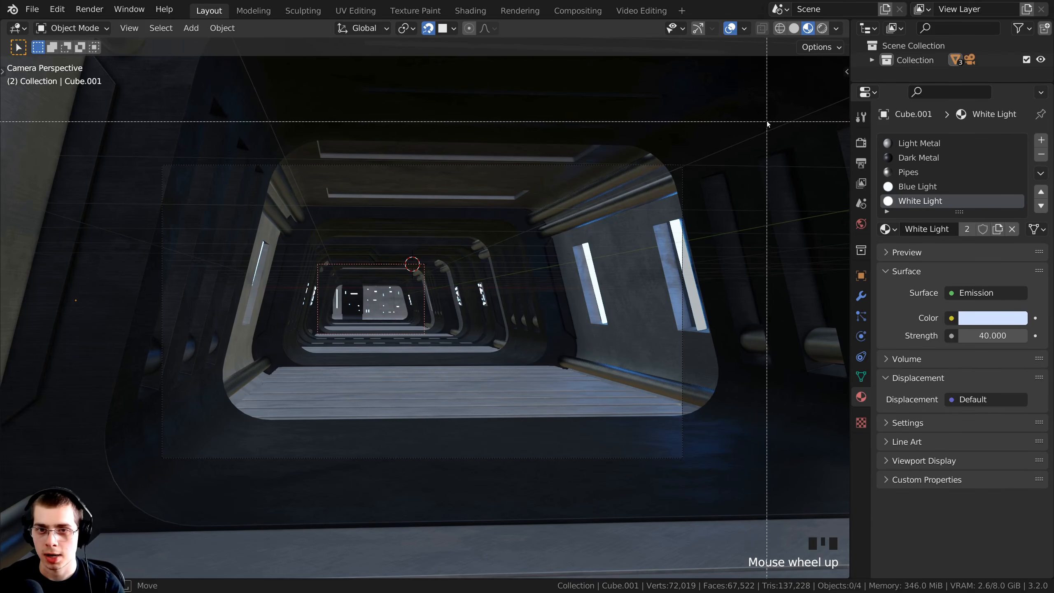
key(Escape)
drag(768, 119, 147, 508)
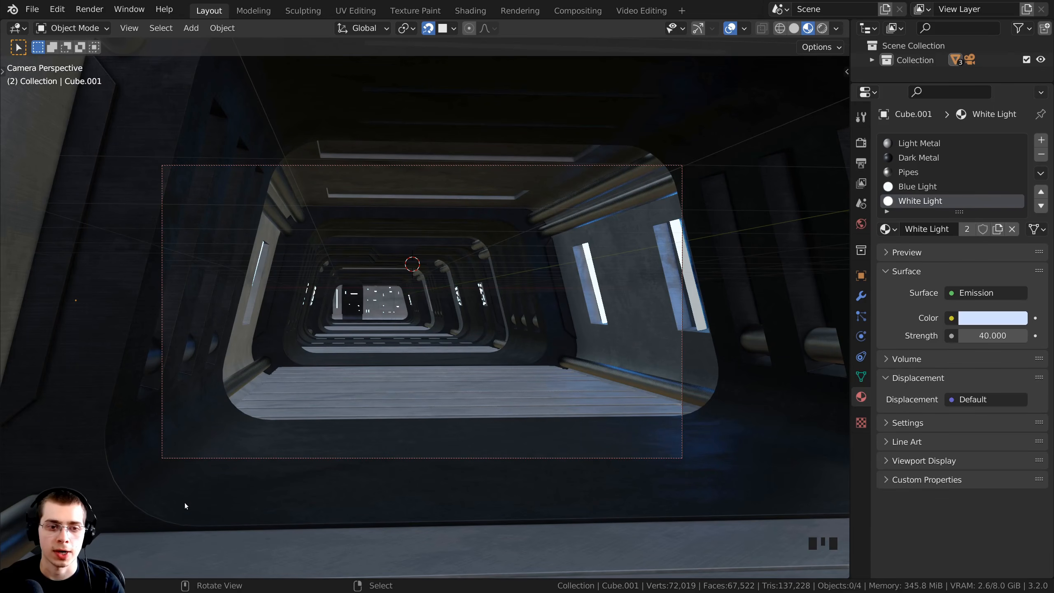
Step: Preview the corridor from the camera in Rendered shading and save the file
key(z)
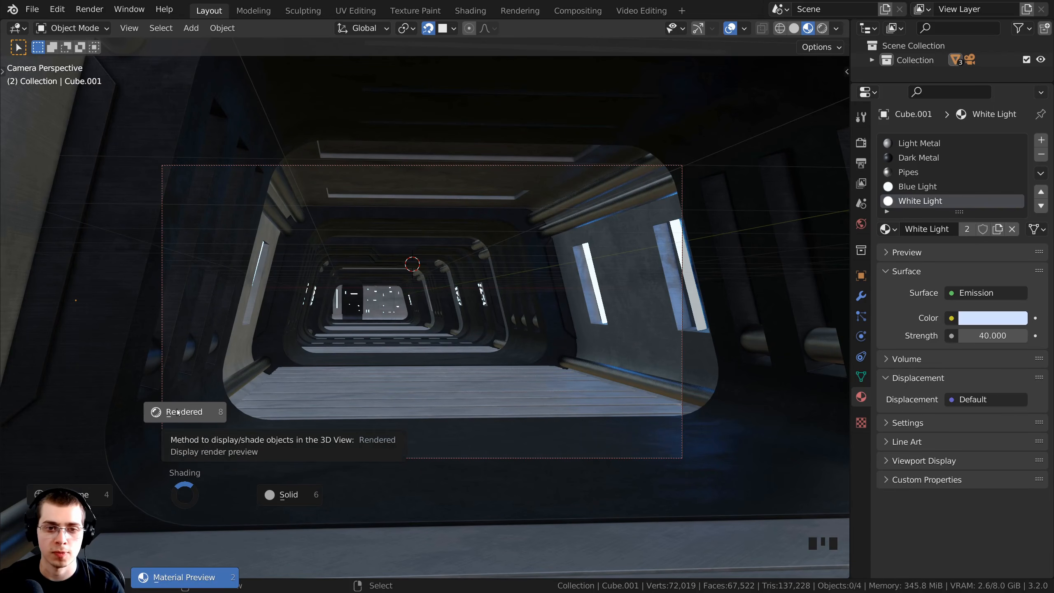
click(157, 409)
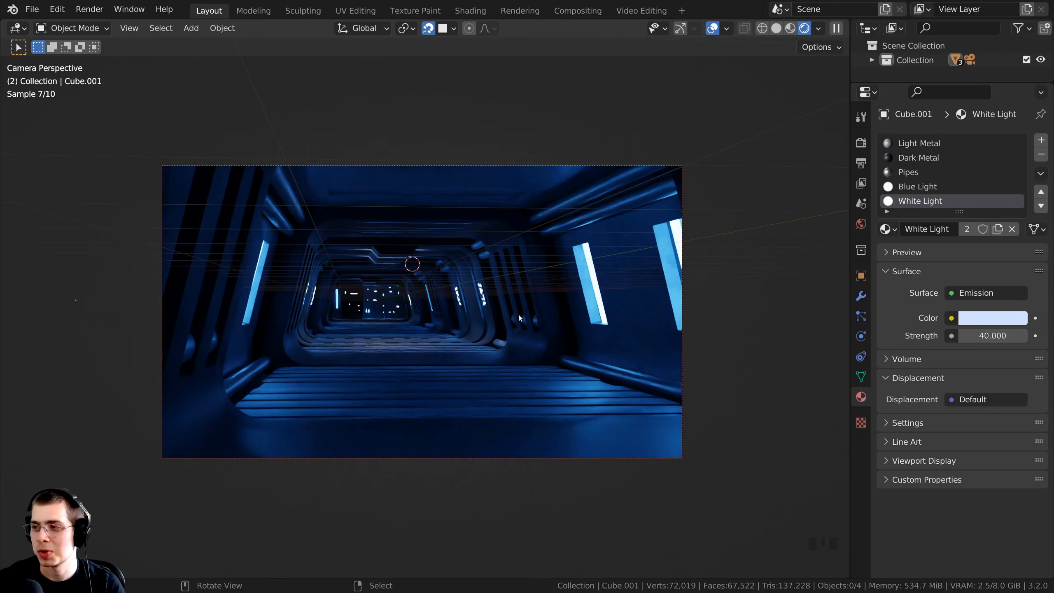
scroll(517, 324, up, 1)
shift+middle_drag(539, 82, 530, 130)
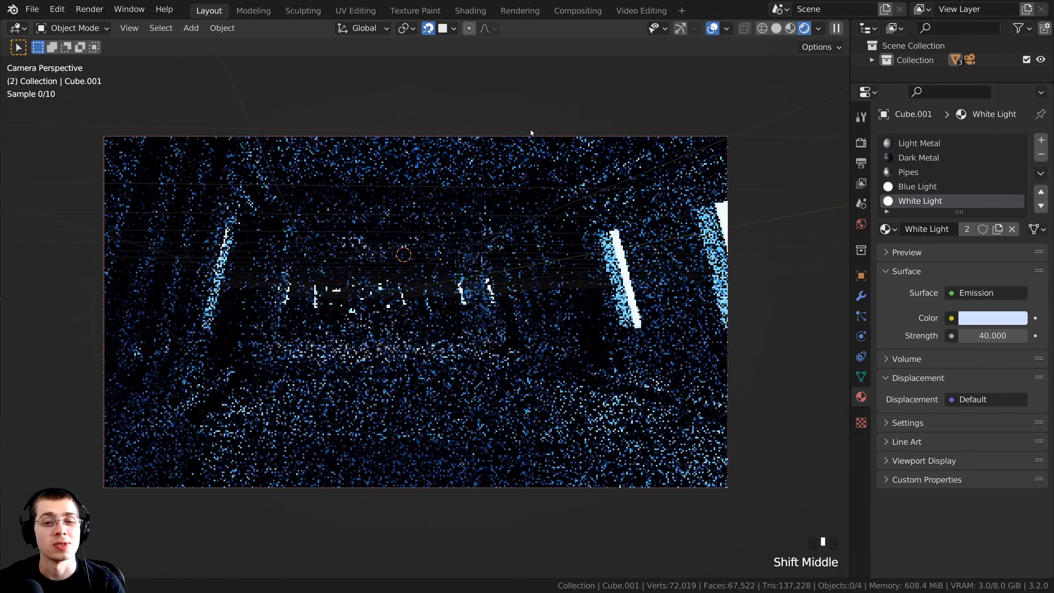
click(574, 99)
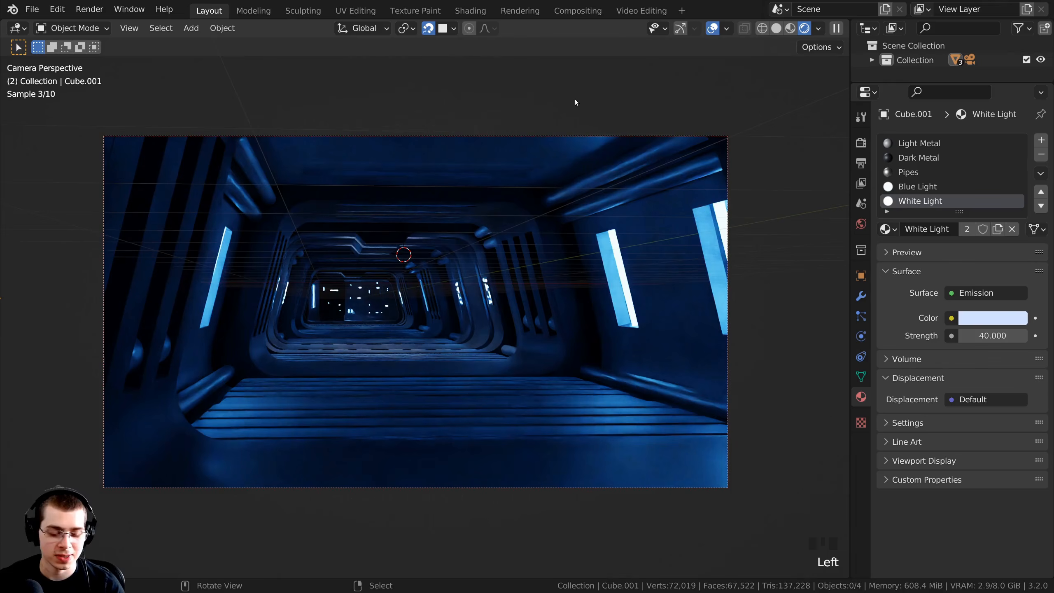
key(ctrl+s)
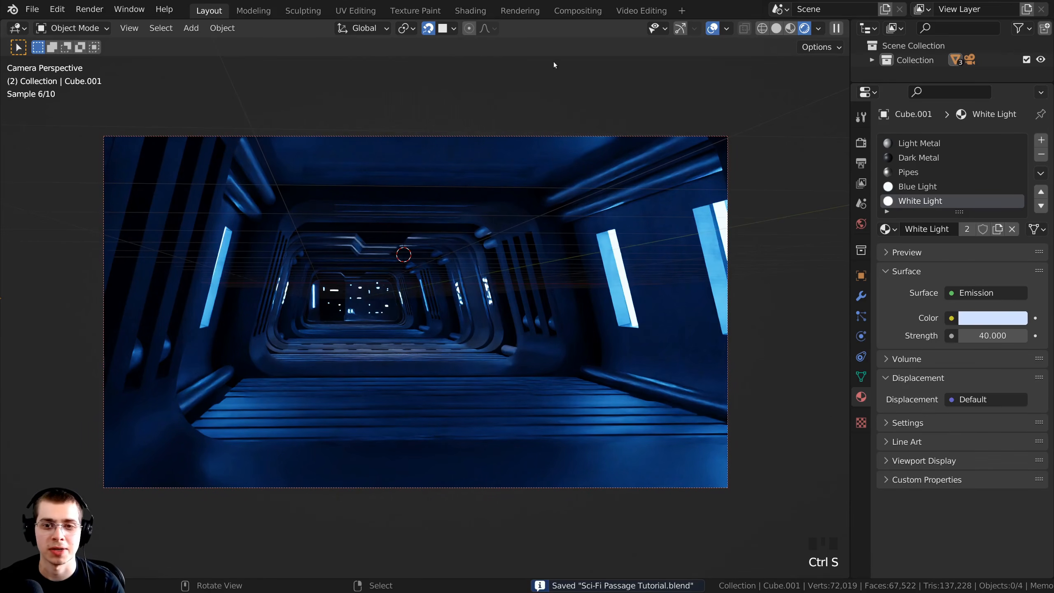
click(530, 264)
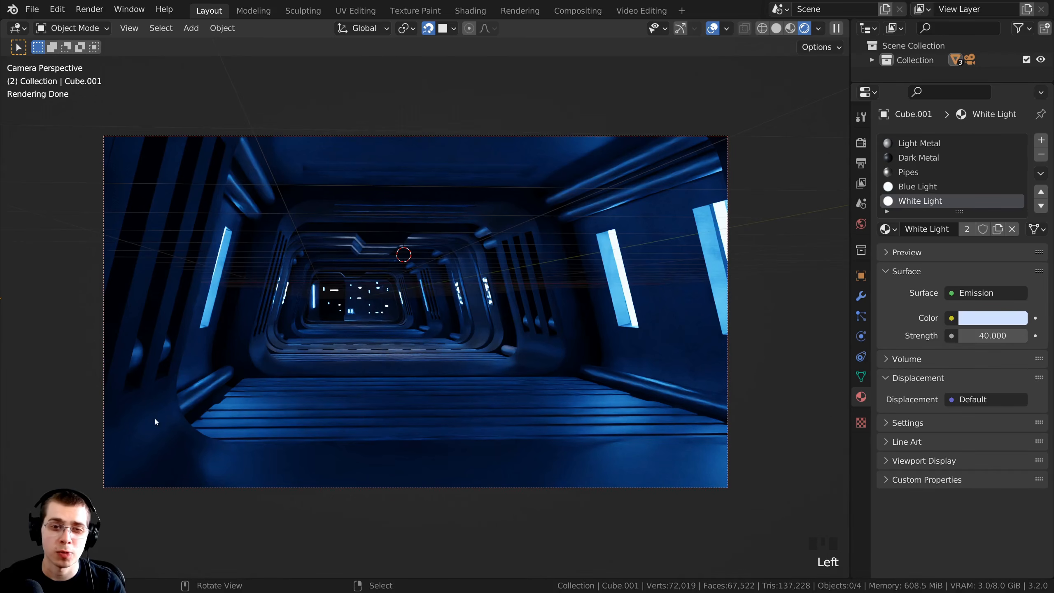
Step: Switch the viewport to Solid shading with the camera view framed closely on the corridor
key(z)
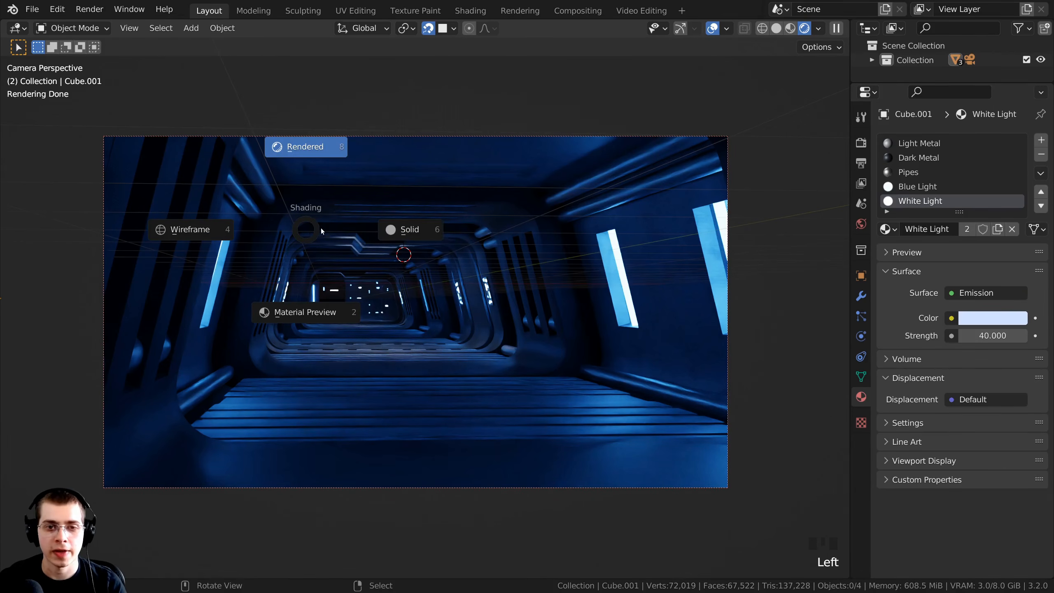
click(408, 233)
scroll(488, 408, up, 2)
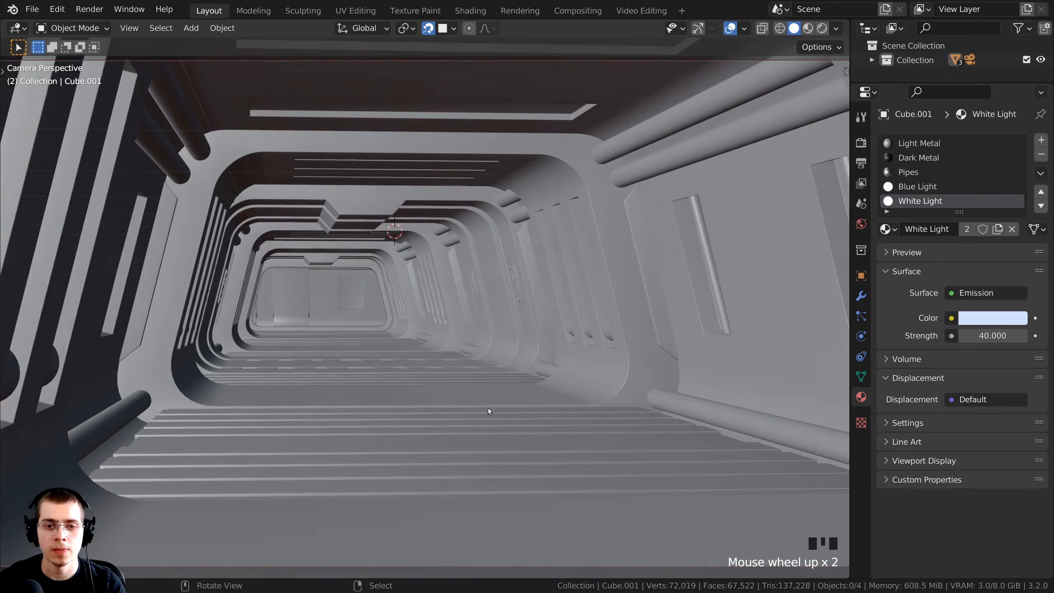
scroll(488, 408, up, 1)
shift+middle_drag(480, 396, 456, 333)
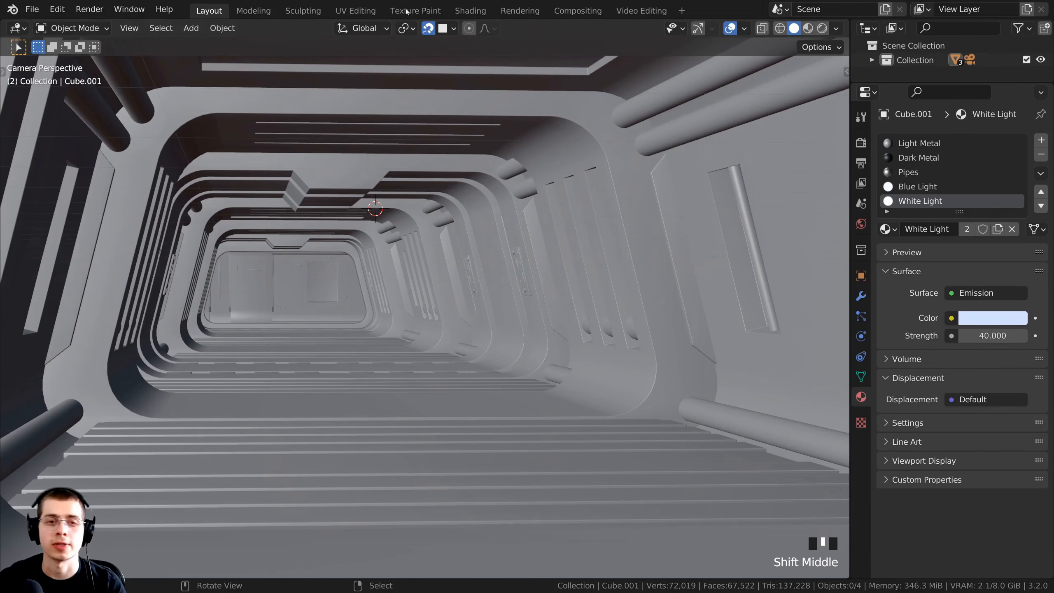
Step: Add a Sphere empty at the 3D cursor, keeping the default 1 m radius
key(shift+a)
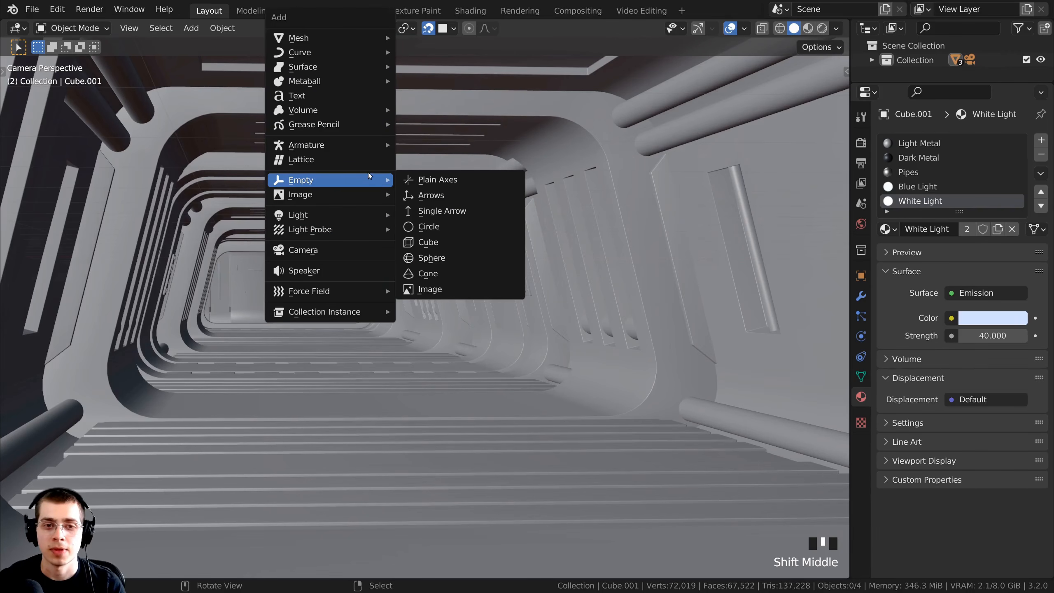
mouse_move(312, 180)
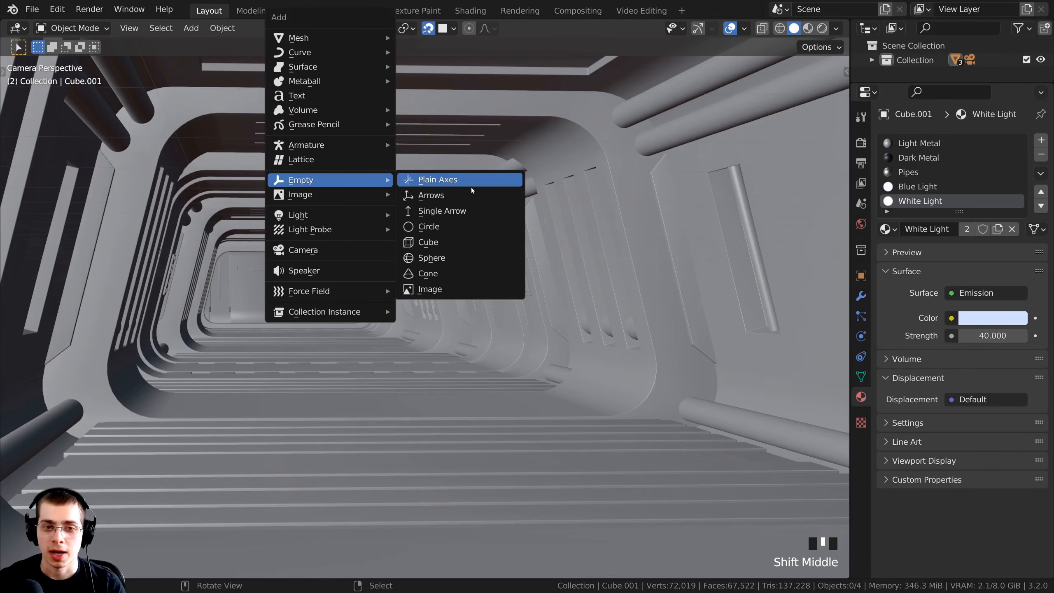
click(447, 262)
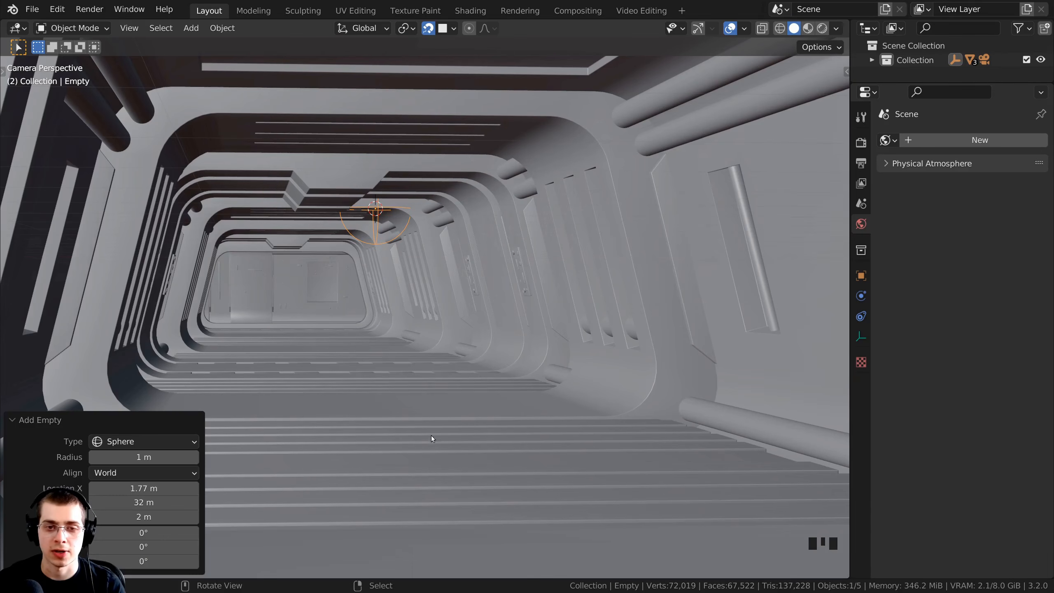
key(g)
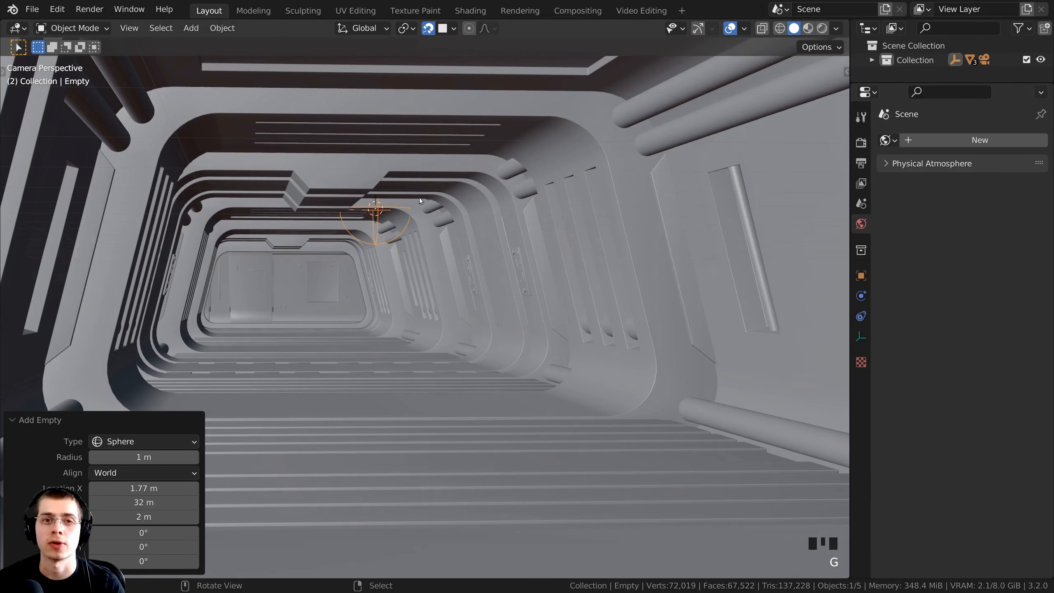
scroll(382, 213, down, 1)
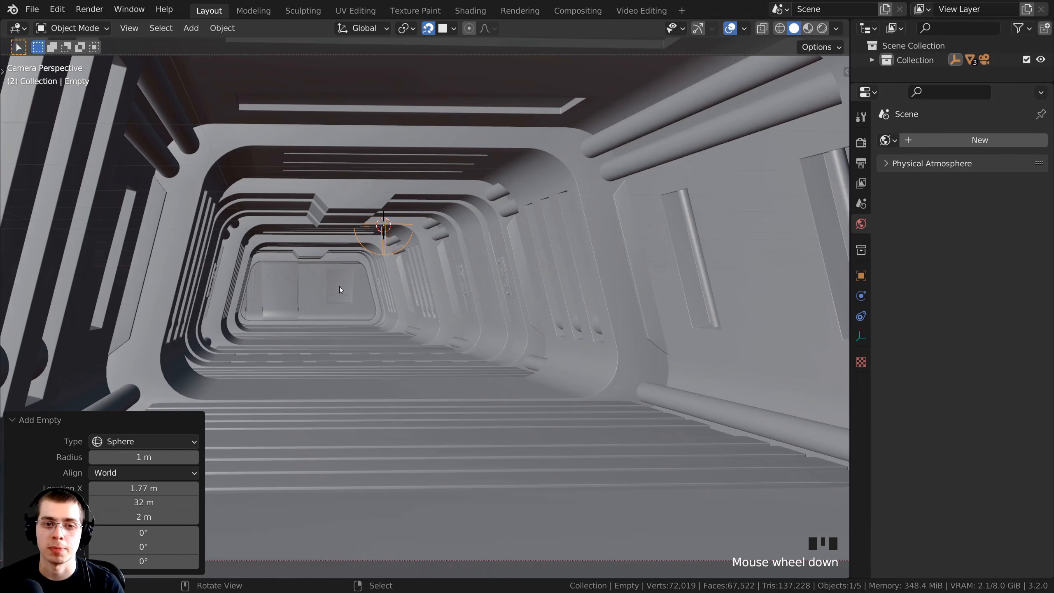
click(19, 420)
scroll(457, 54, up, 1)
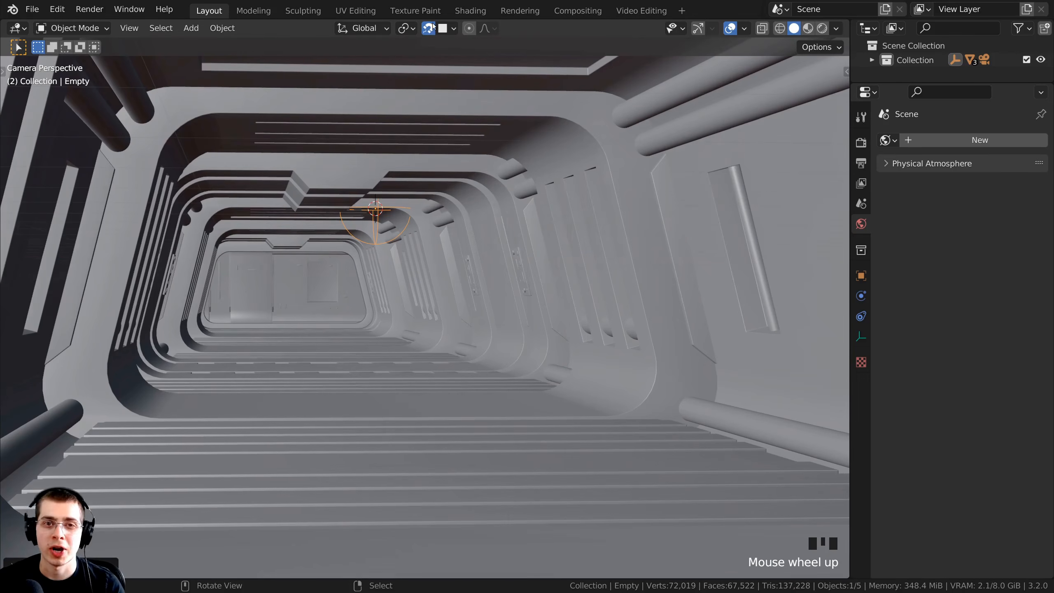
Step: Toggle snapping off and back on
click(429, 28)
click(428, 28)
click(428, 28)
click(429, 28)
click(428, 29)
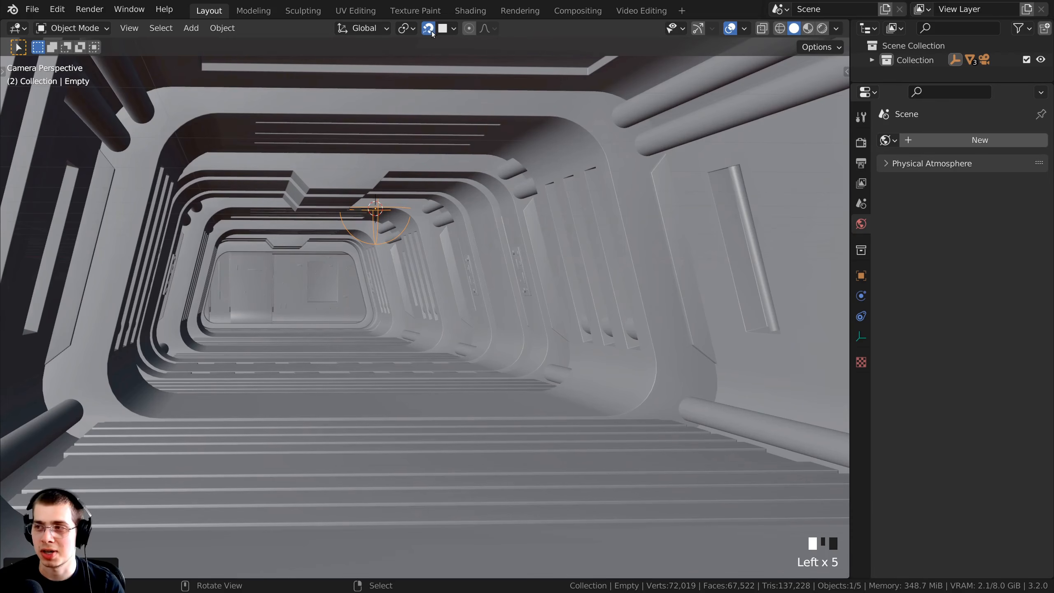
scroll(398, 166, up, 1)
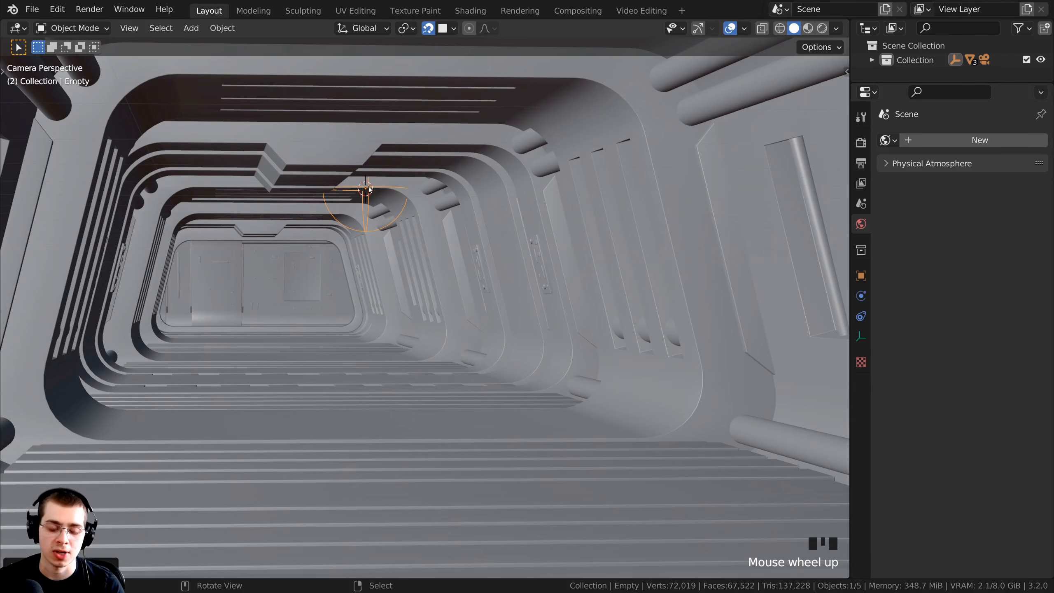
Step: Move the sphere empty with snapping onto the lower part of the corridor's right-hand side wall, between the distant ribs
key(g)
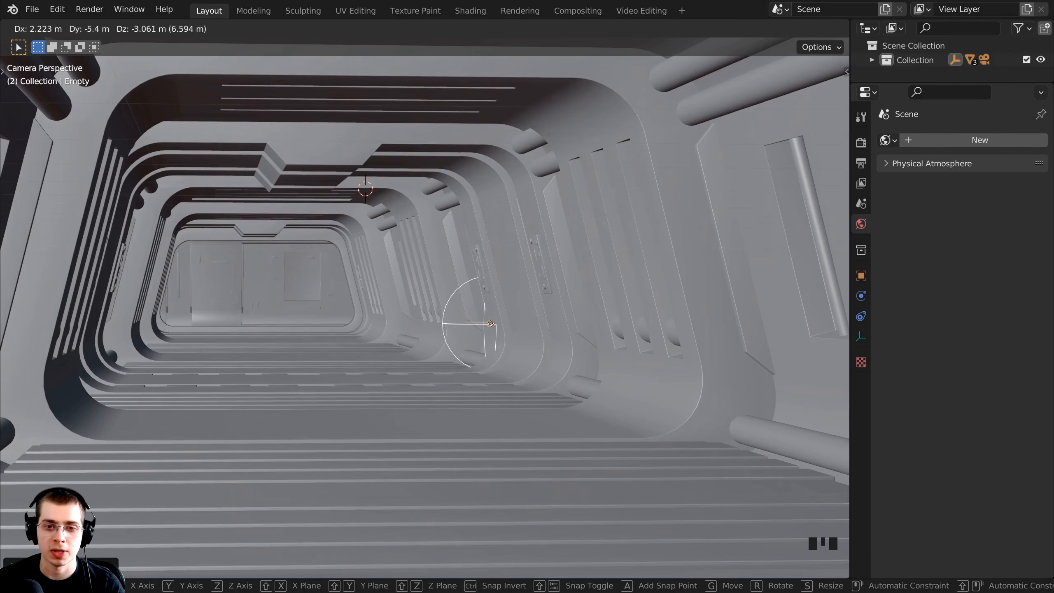
right_click(490, 323)
key(g)
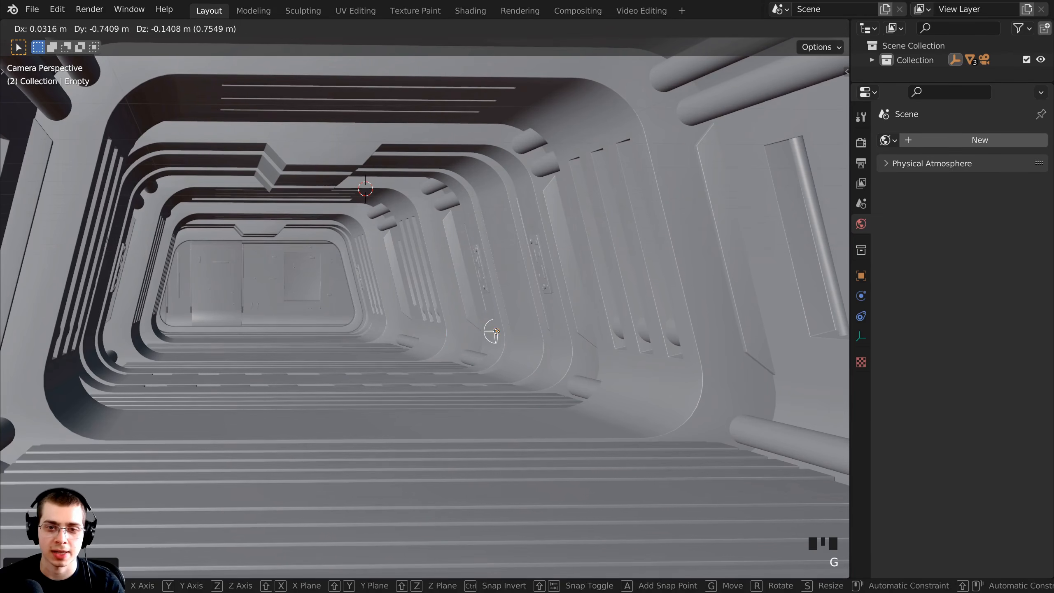
click(489, 282)
scroll(516, 358, down, 5)
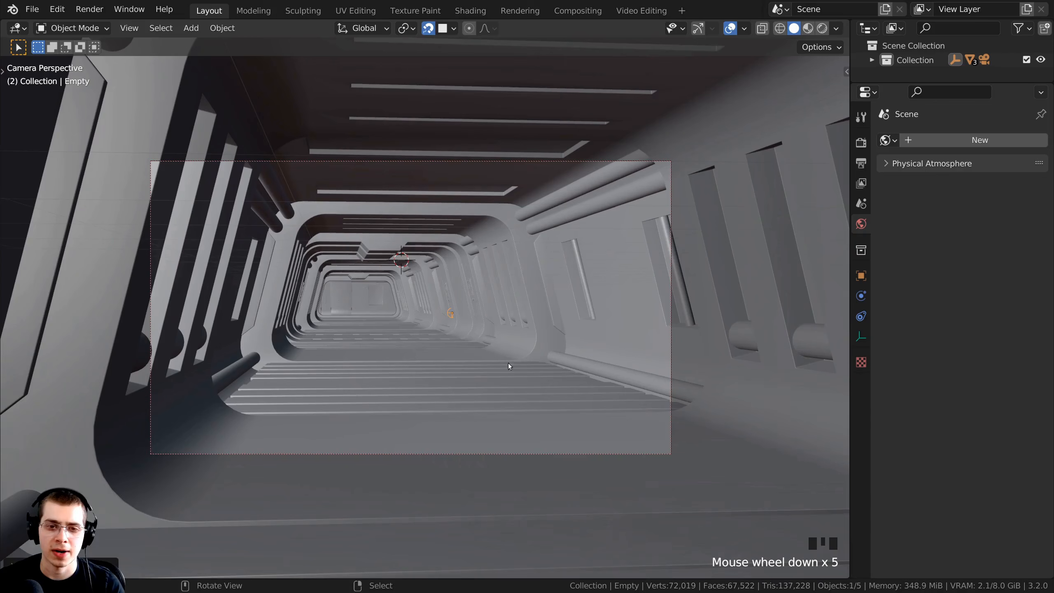
scroll(451, 315, up, 2)
key(g)
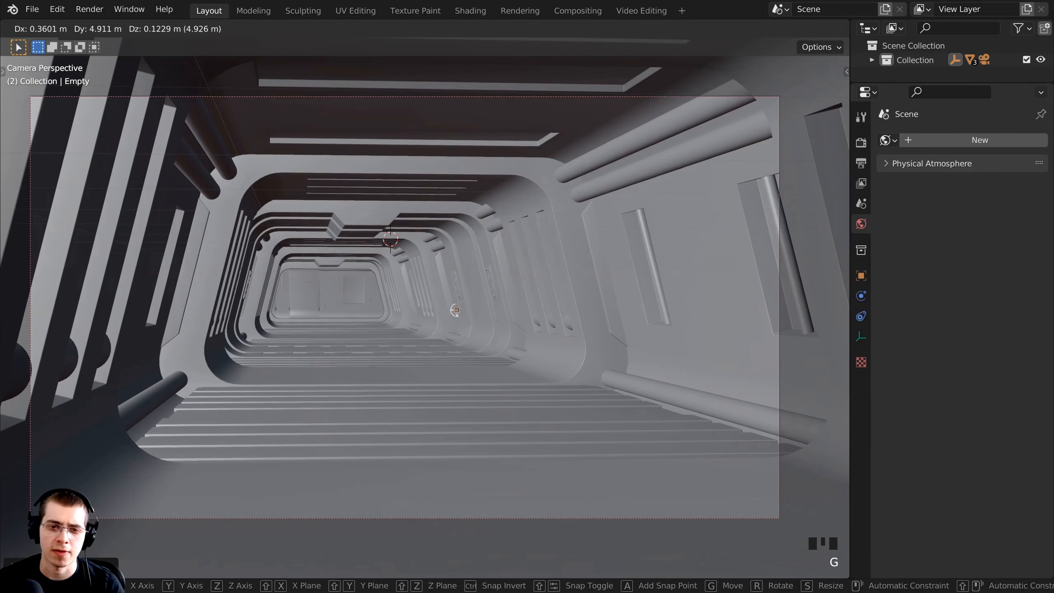
click(444, 310)
scroll(470, 277, up, 3)
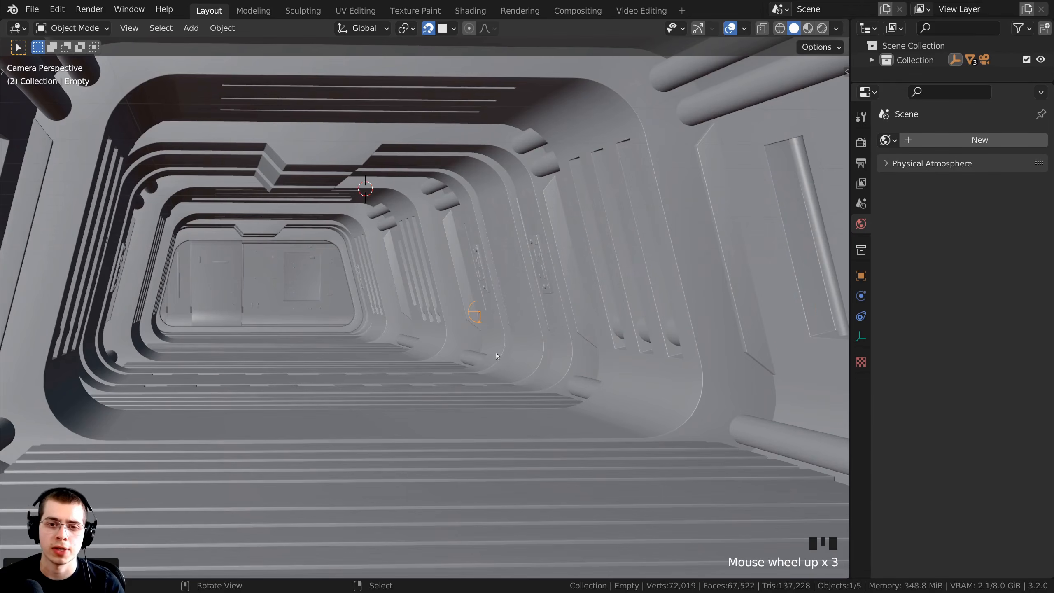
Step: Turn off snapping for the viewport, with the whole camera frame in view
scroll(434, 283, down, 2)
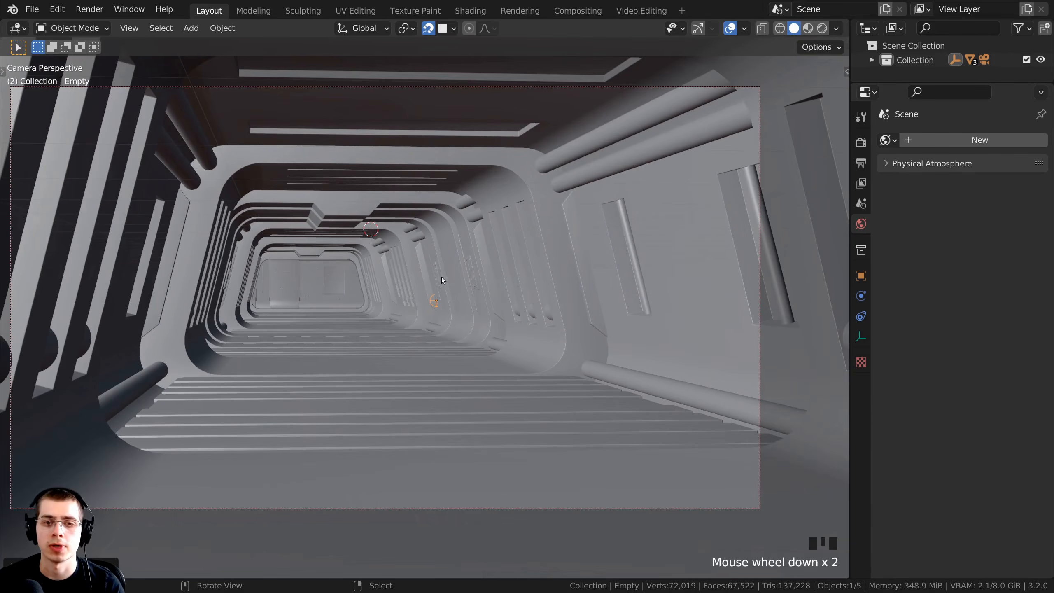
shift+middle_drag(442, 277, 436, 288)
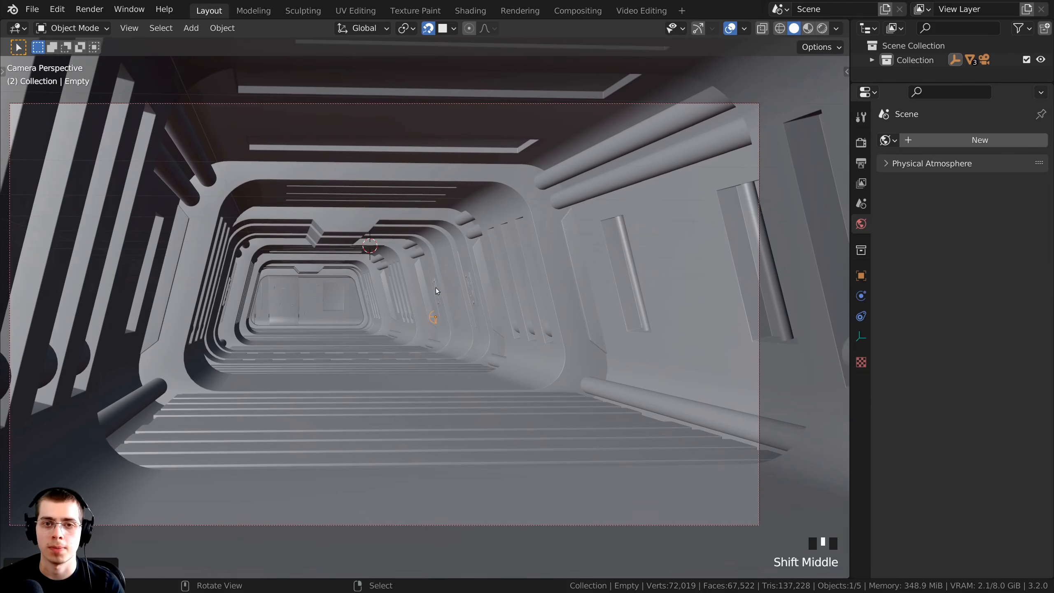
click(429, 28)
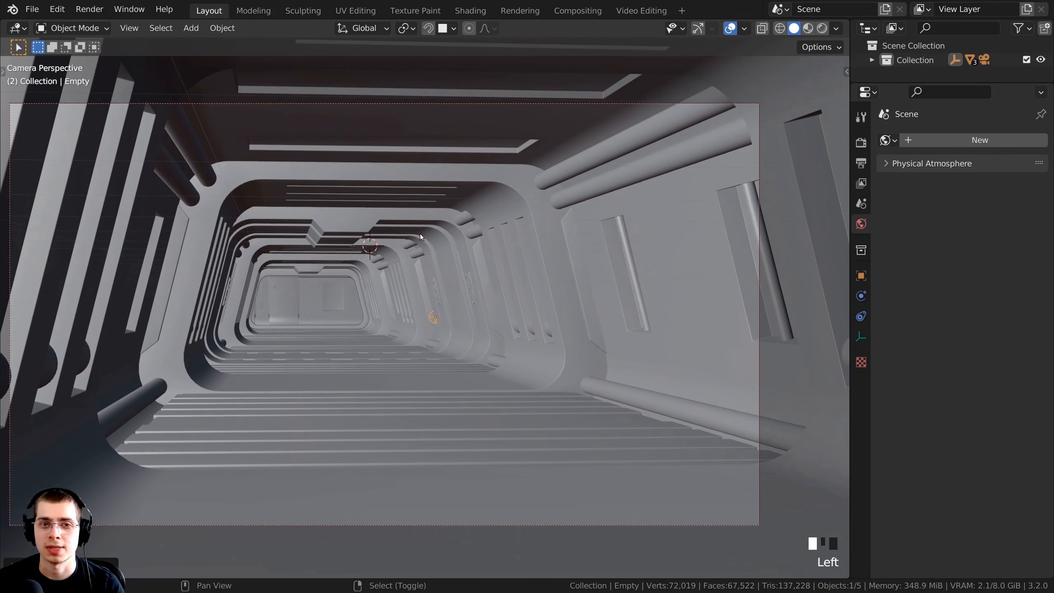
mouse_move(420, 234)
shift+middle_down()
mouse_move(454, 215)
mouse_move(424, 218)
shift+middle_up()
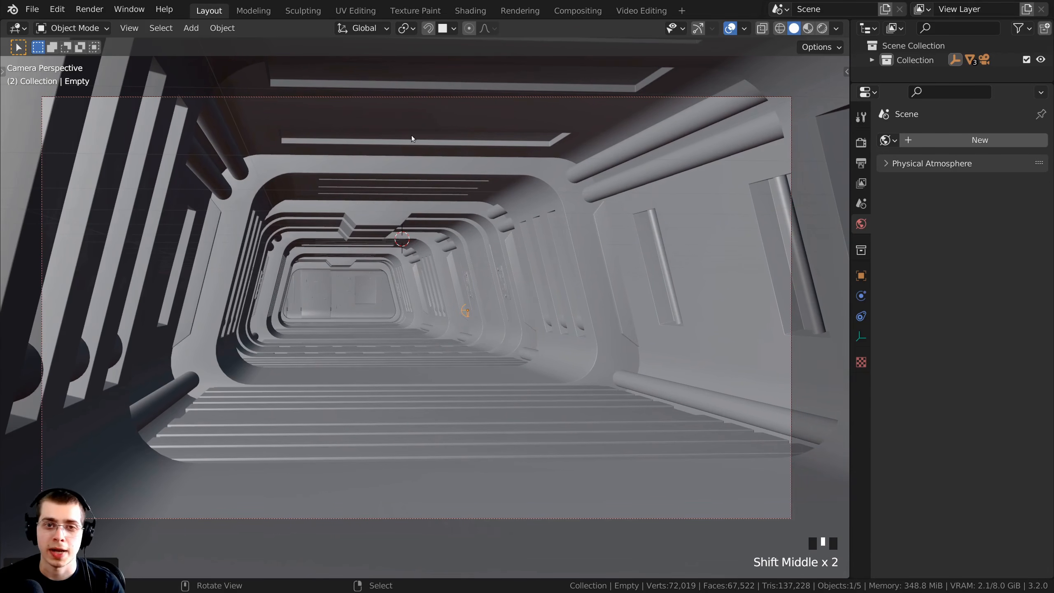
Step: Enable Depth of Field on the camera and pick the sphere empty in the corridor as its focus object
right_click(378, 97)
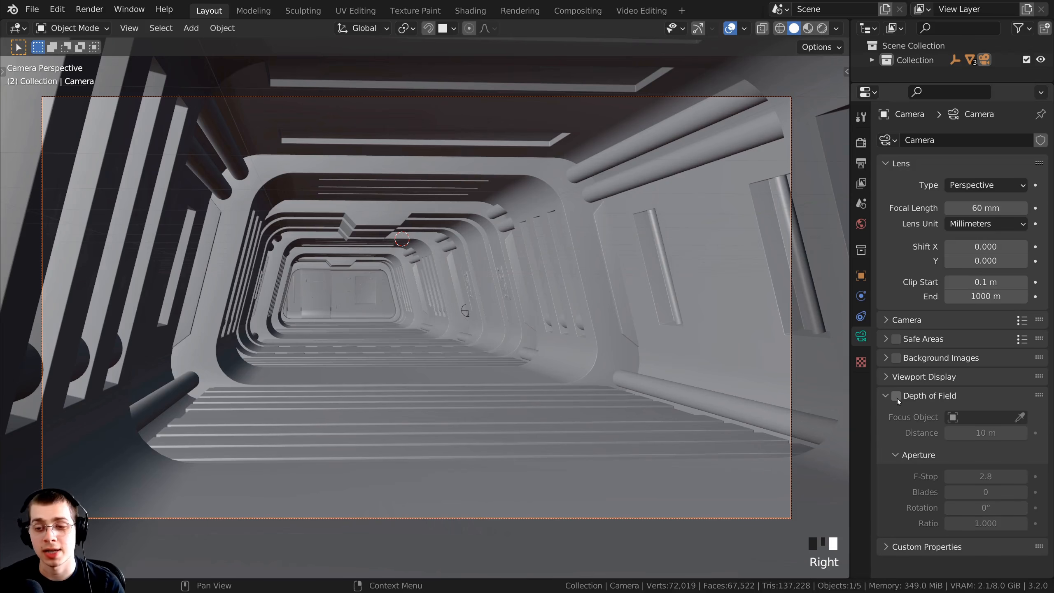
click(896, 397)
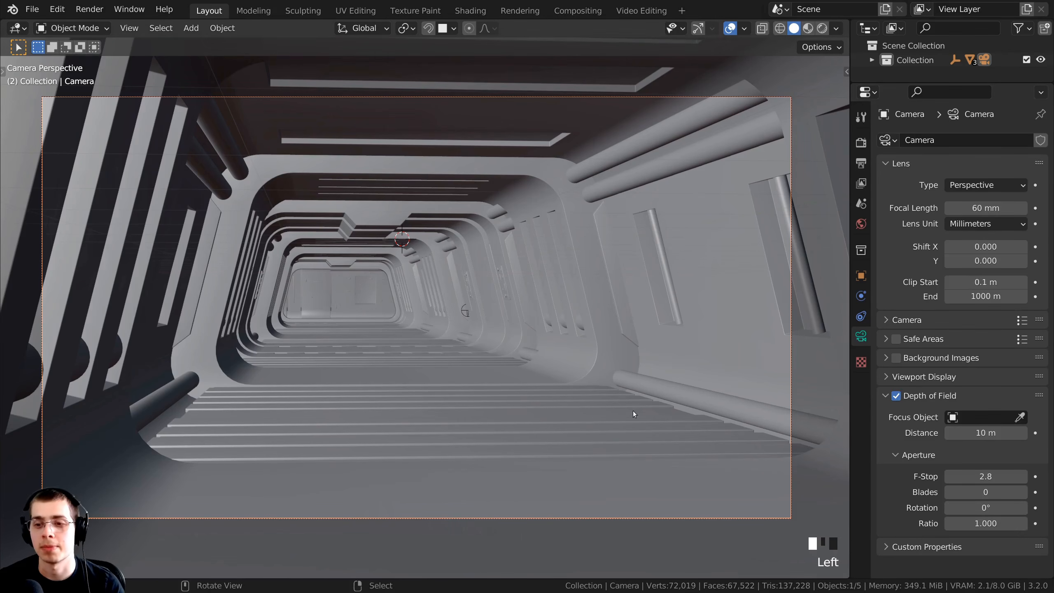
scroll(574, 372, up, 2)
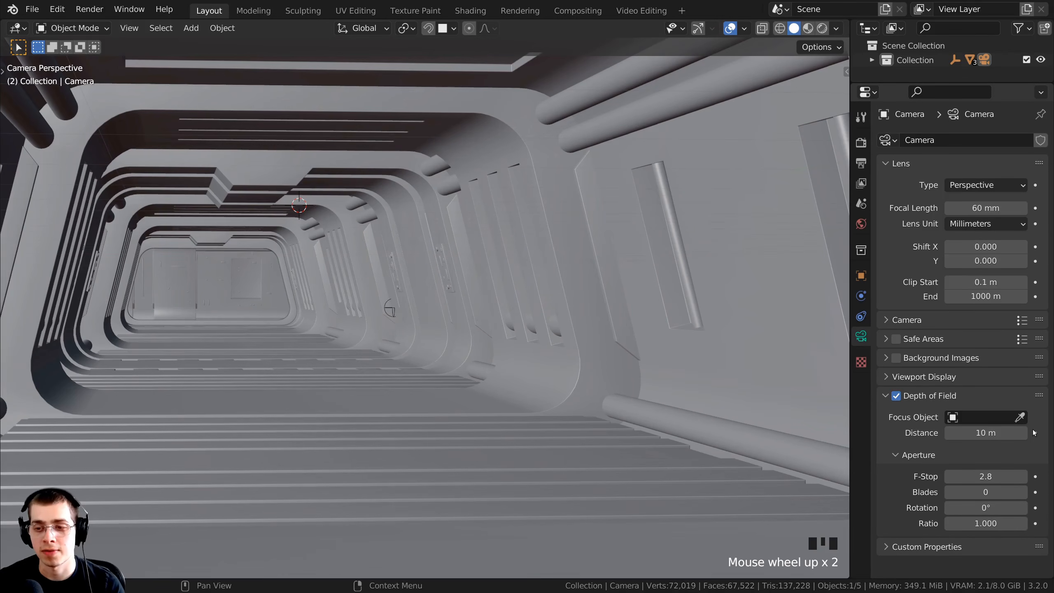
click(1020, 417)
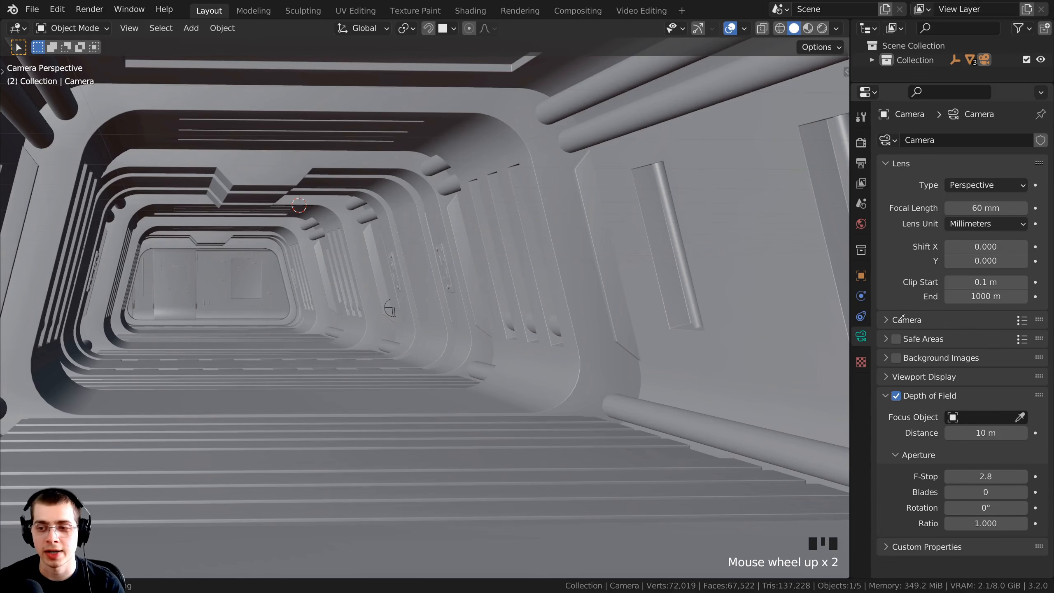
click(389, 309)
scroll(362, 369, down, 3)
shift+middle_drag(362, 369, 420, 435)
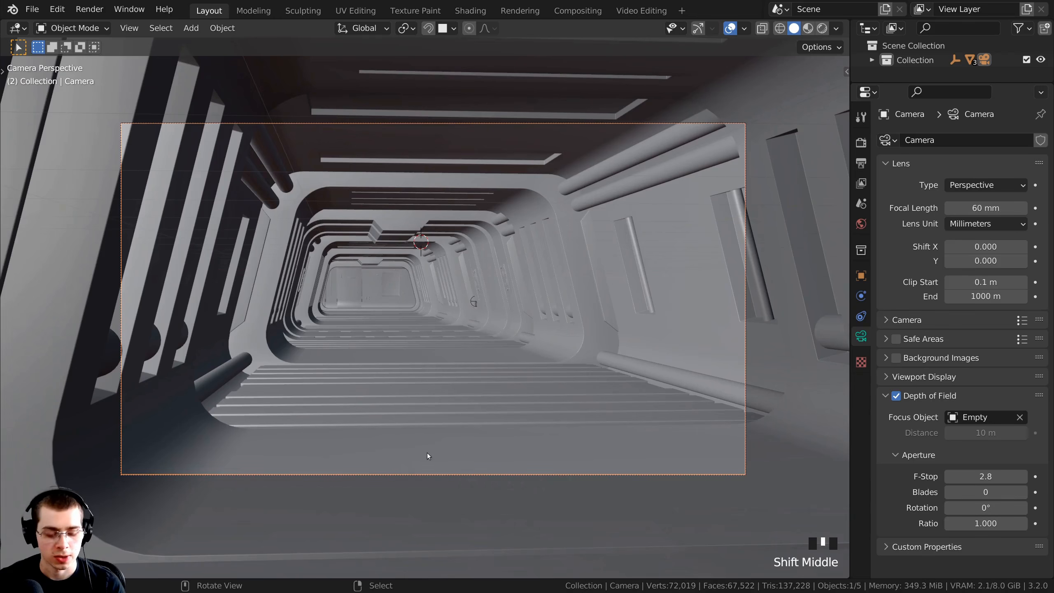
Step: Switch the viewport to Rendered shading and set the camera's depth of field F-Stop to 1.2
key(z)
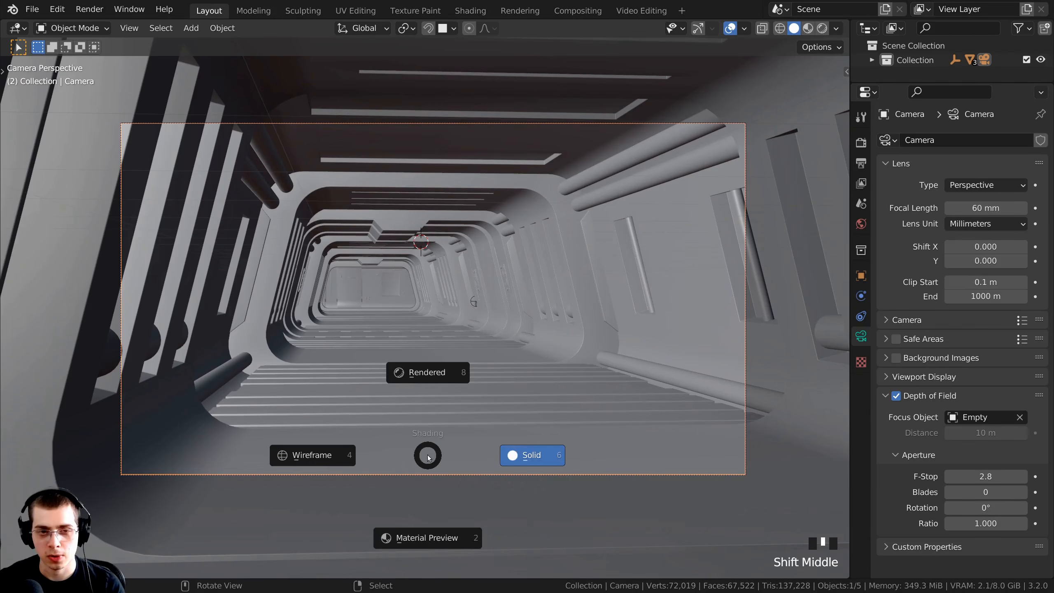
click(422, 351)
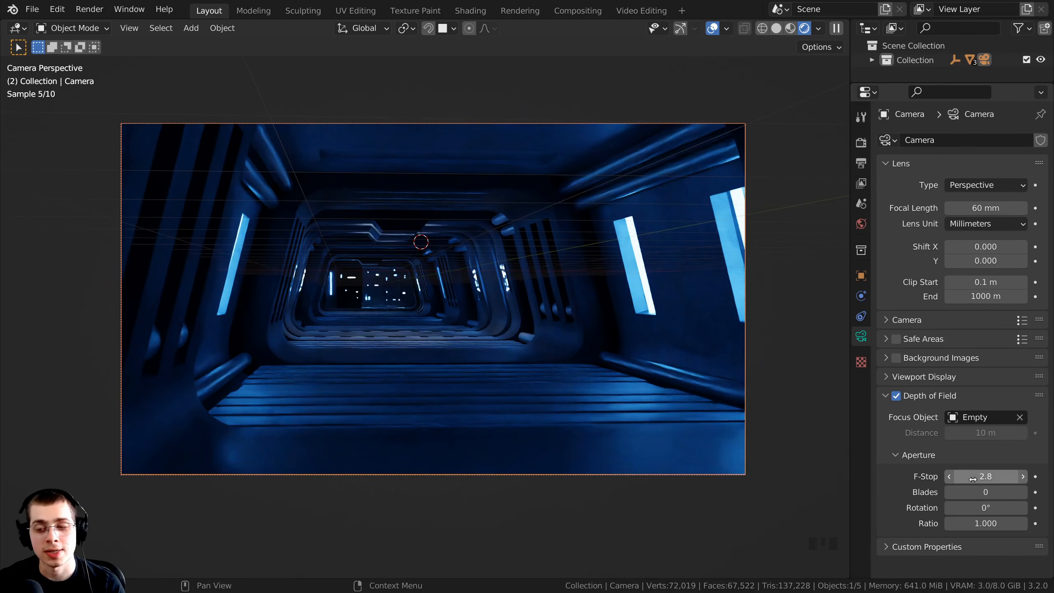
drag(972, 479, 948, 479)
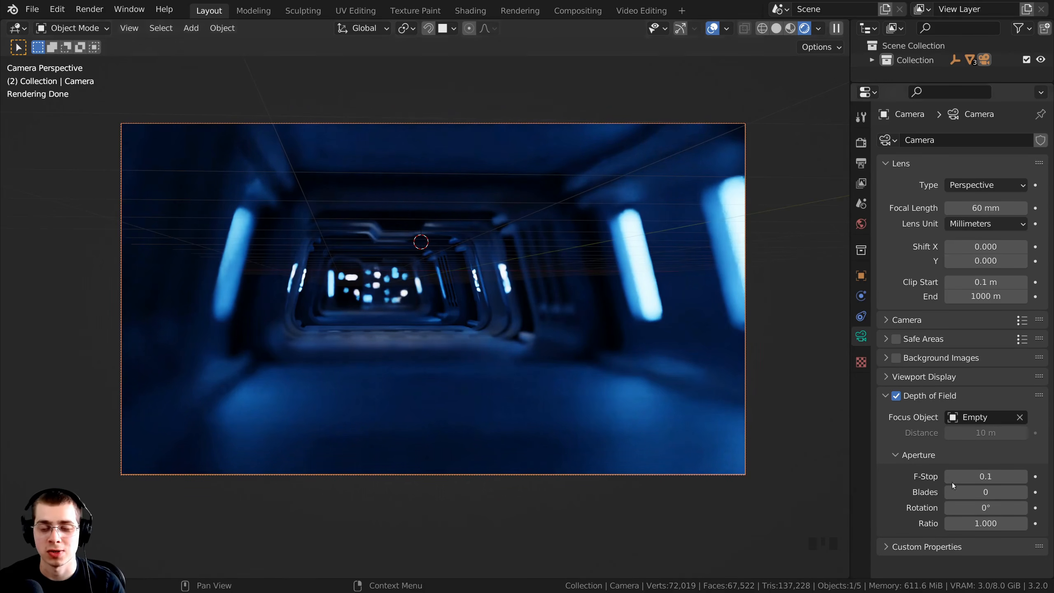
click(982, 476)
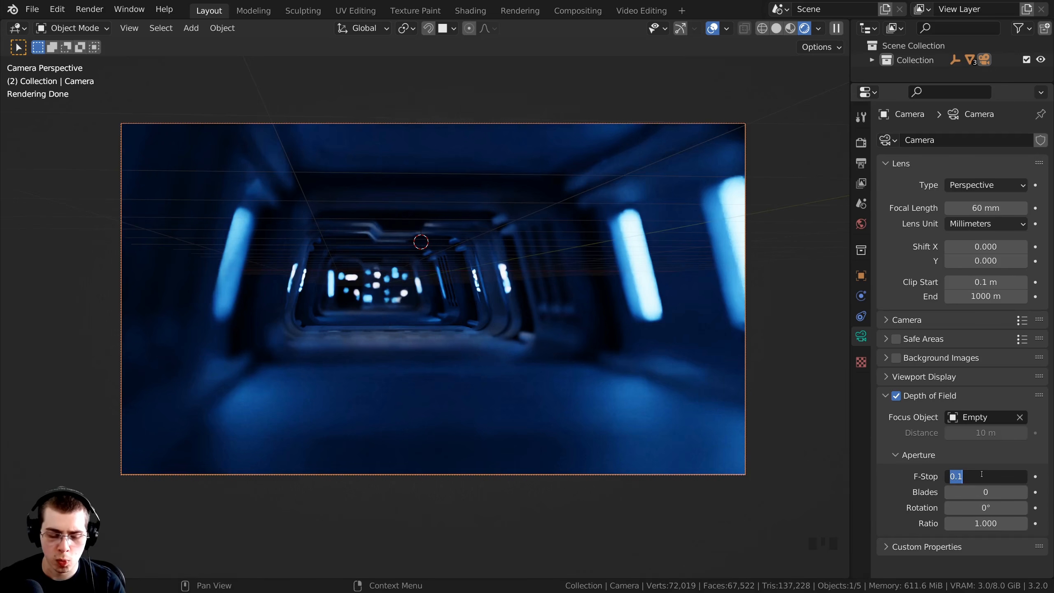
text(1.2)
key(Return)
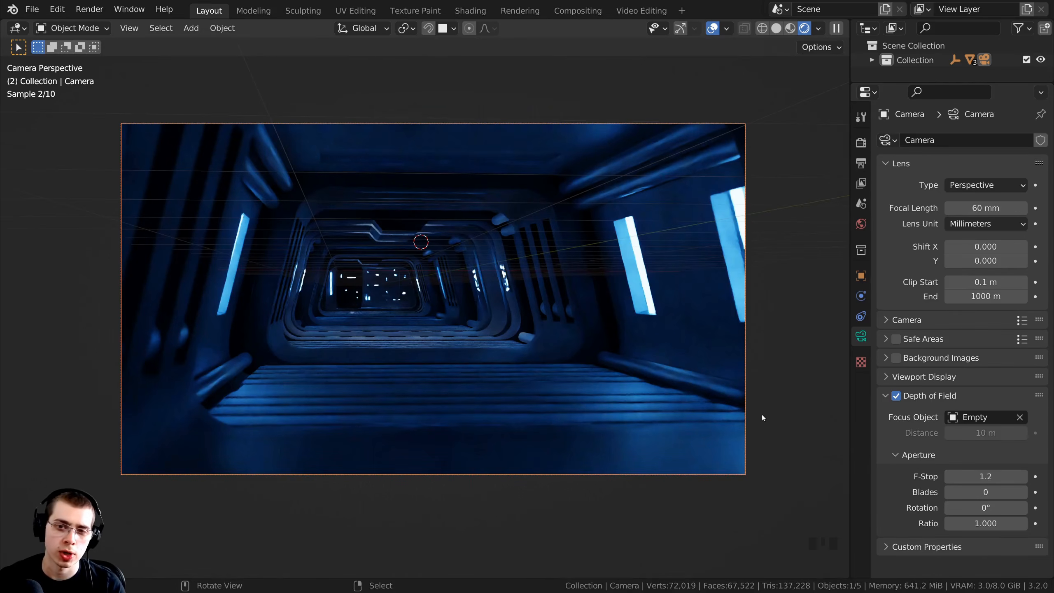
shift+middle_drag(757, 309, 671, 339)
scroll(671, 339, up, 2)
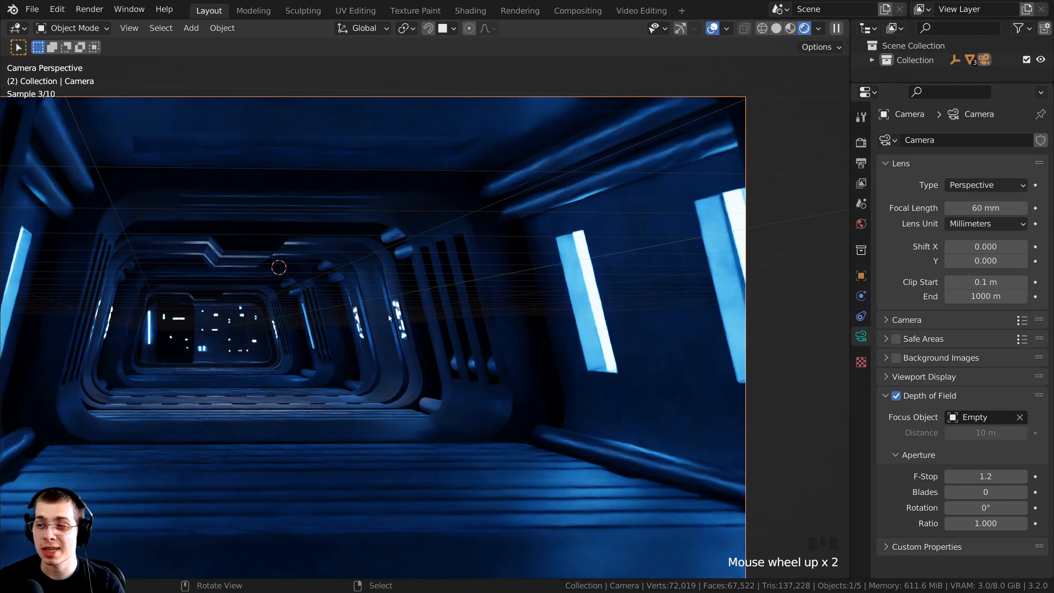
shift+middle_drag(389, 314, 468, 291)
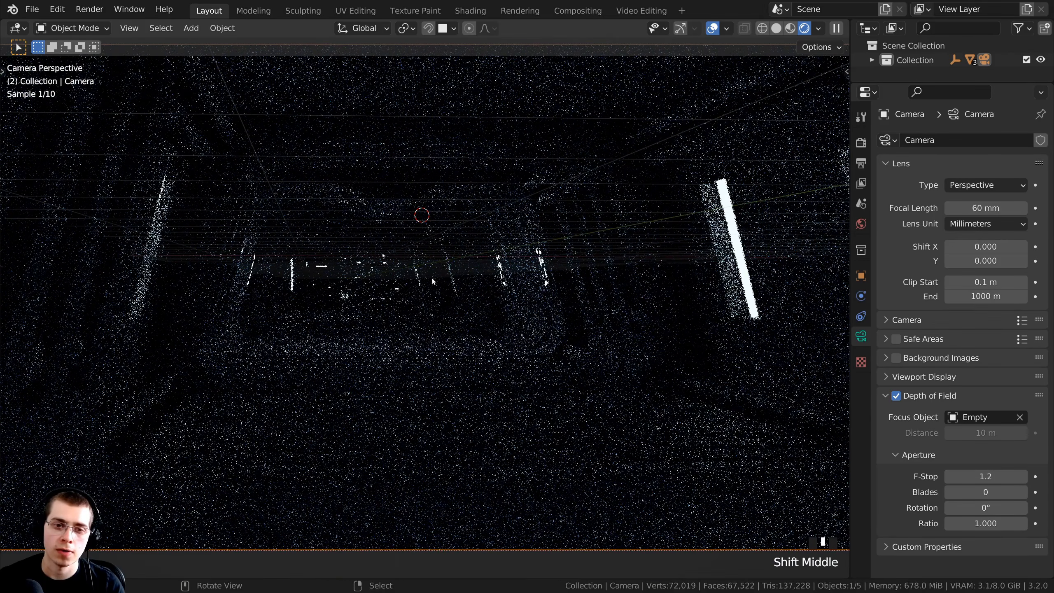
scroll(418, 291, down, 2)
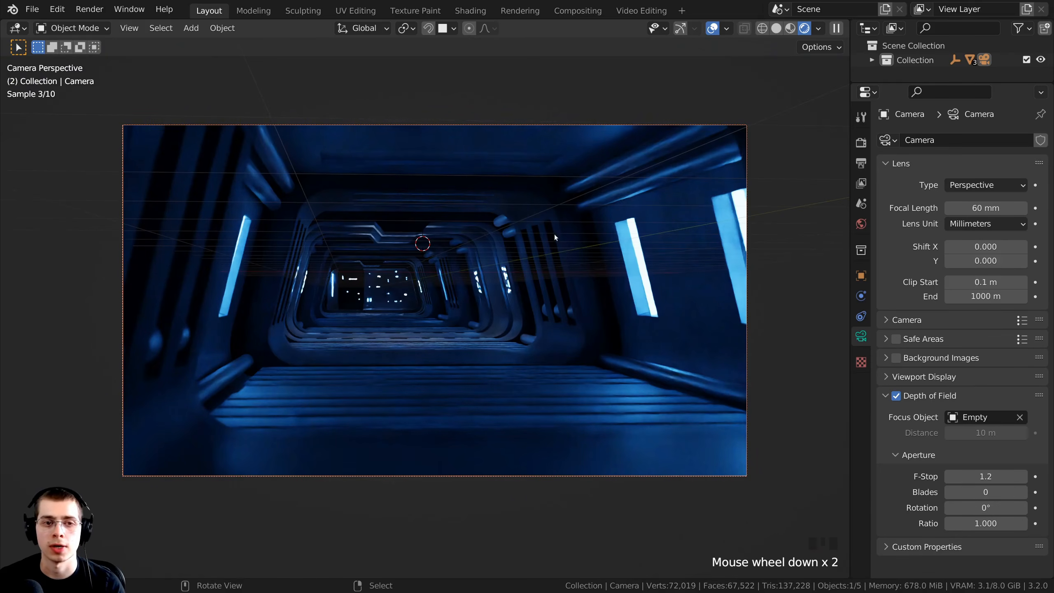
scroll(554, 235, down, 2)
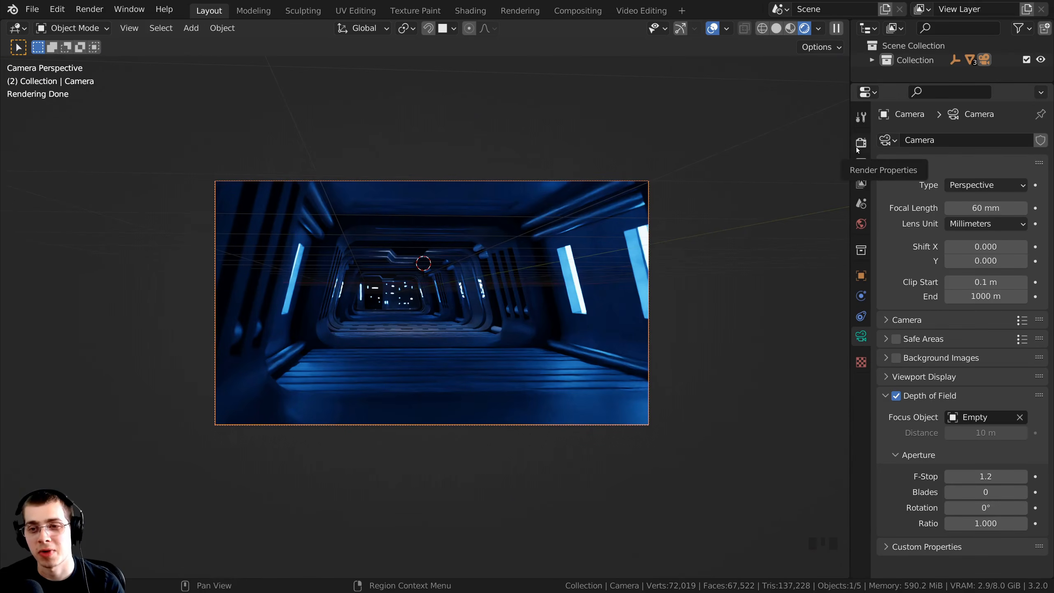
Step: Set the final render samples to 1000 in the Cycles sampling settings
click(858, 147)
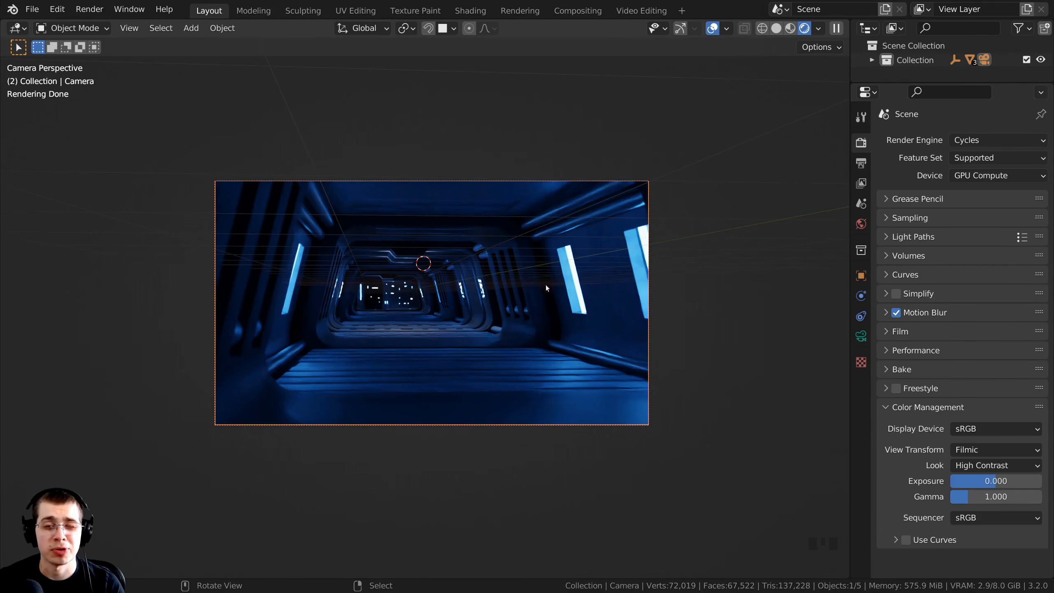
click(990, 141)
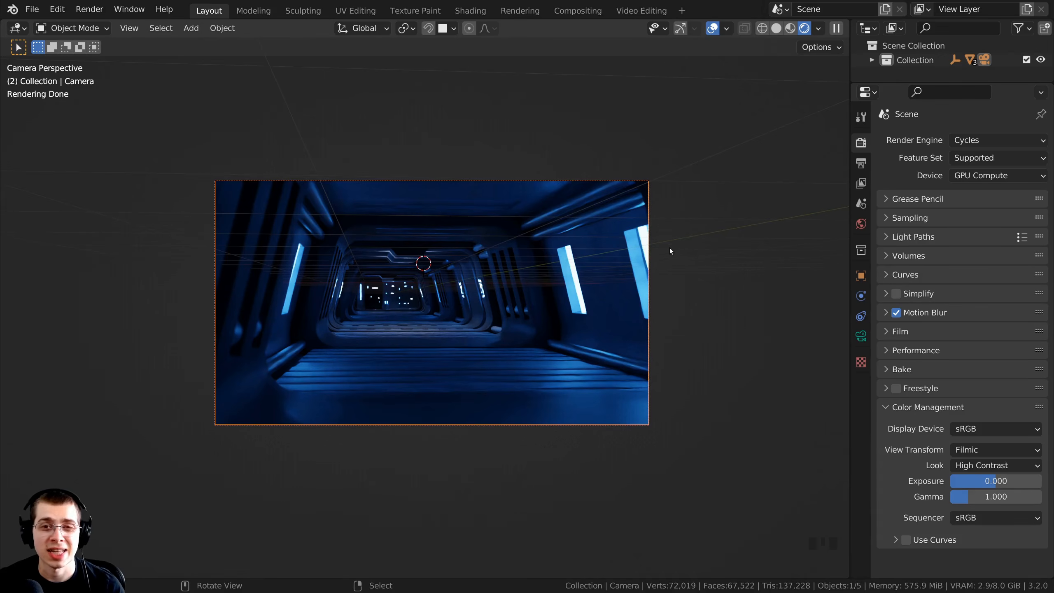
scroll(694, 287, up, 1)
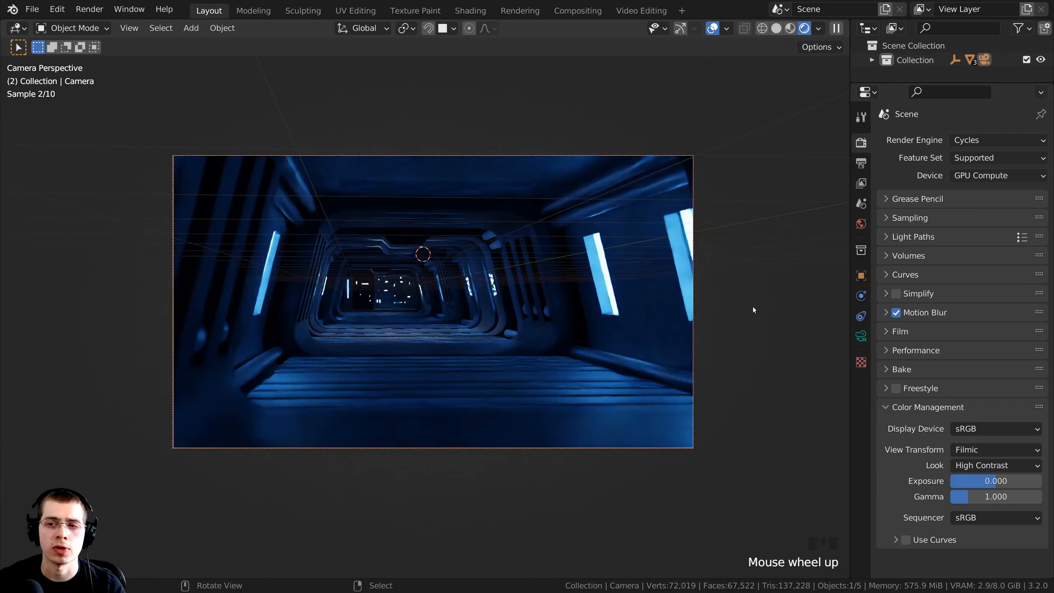
click(886, 219)
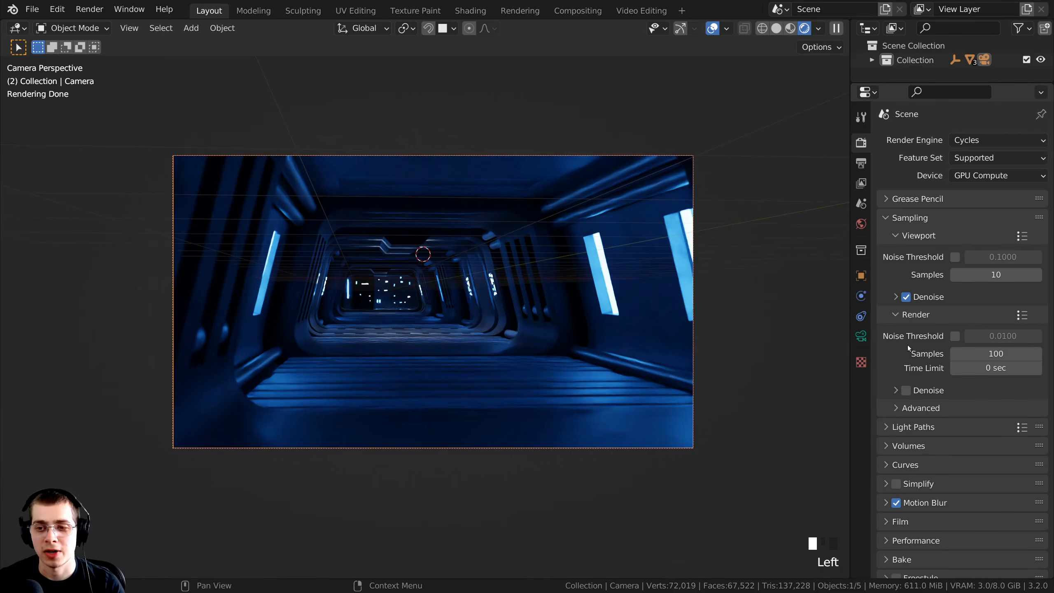
click(980, 356)
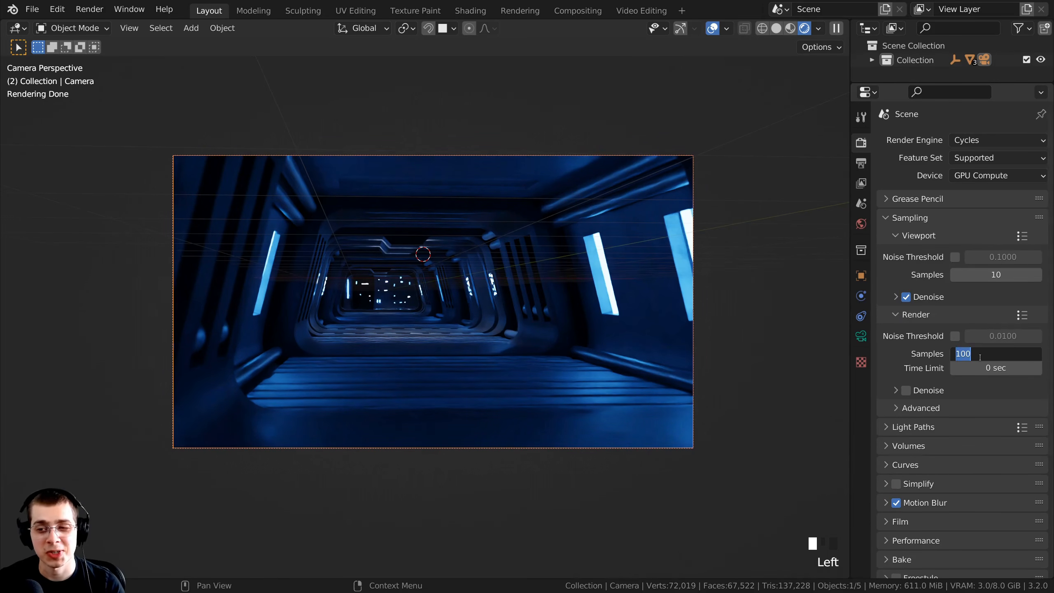
text(1000)
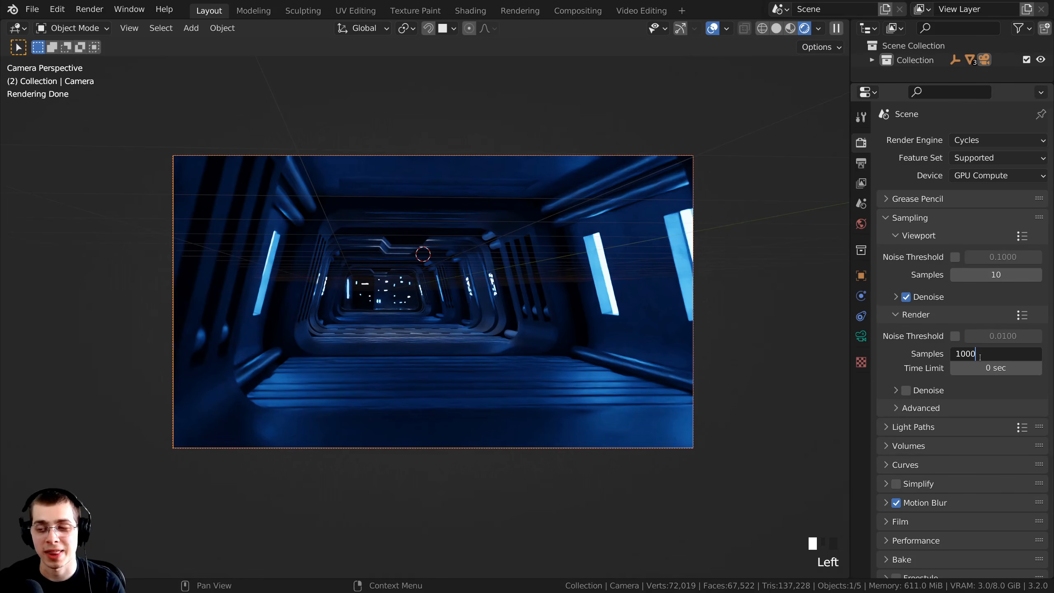
key(Return)
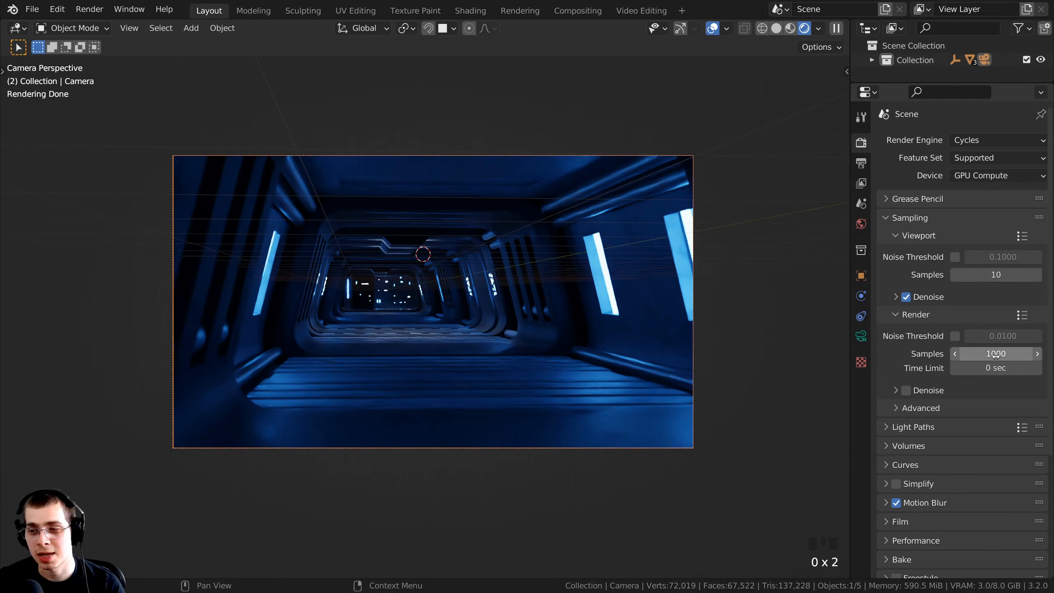
Step: Set the maximum Transmission and Transparent light bounces to 0 in the Light Paths settings
shift+middle_drag(731, 165, 722, 164)
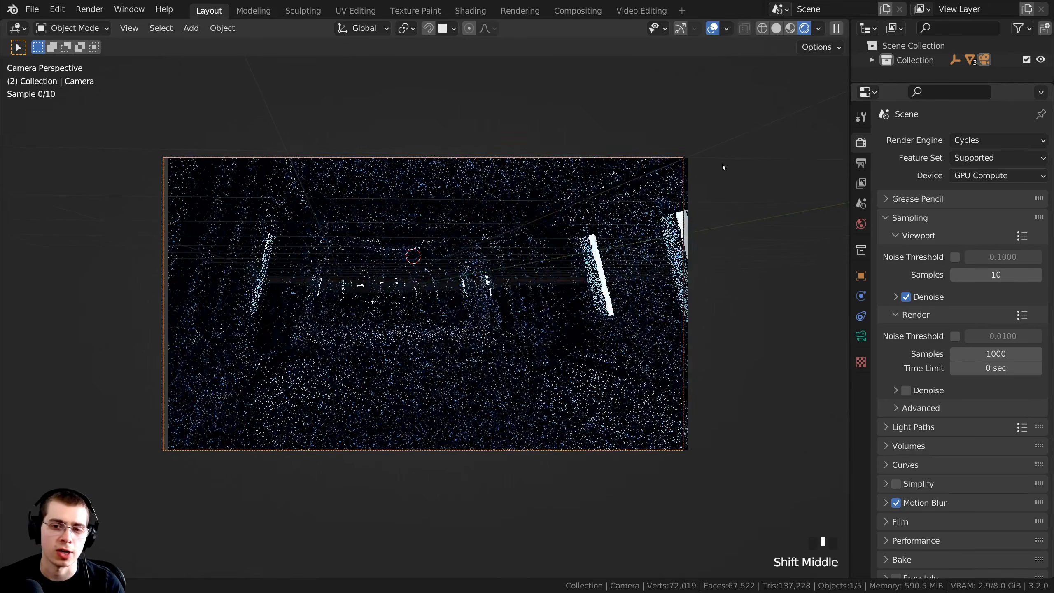
scroll(724, 164, up, 1)
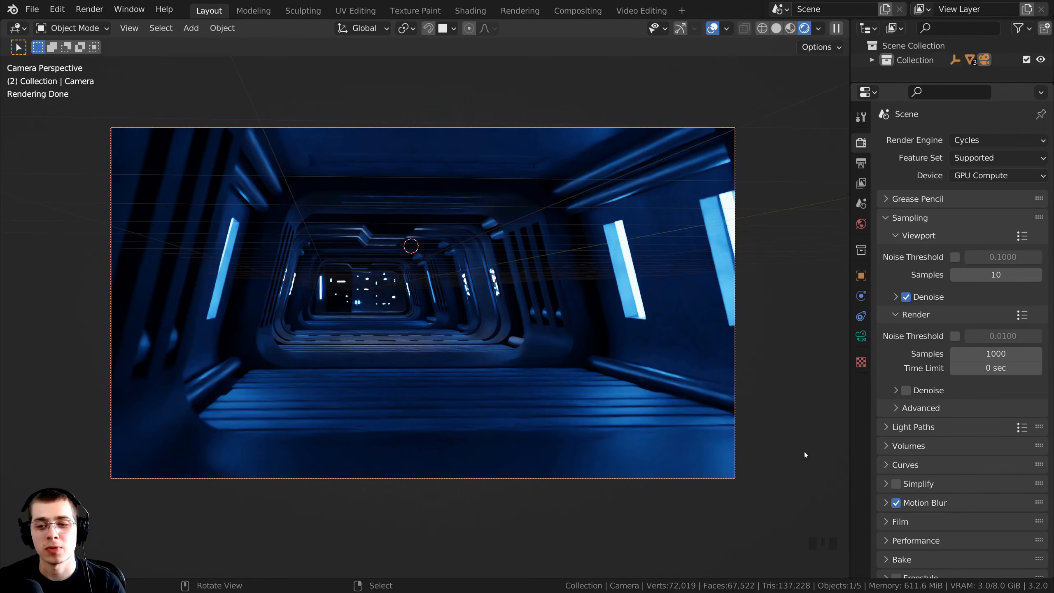
click(889, 427)
scroll(898, 422, down, 5)
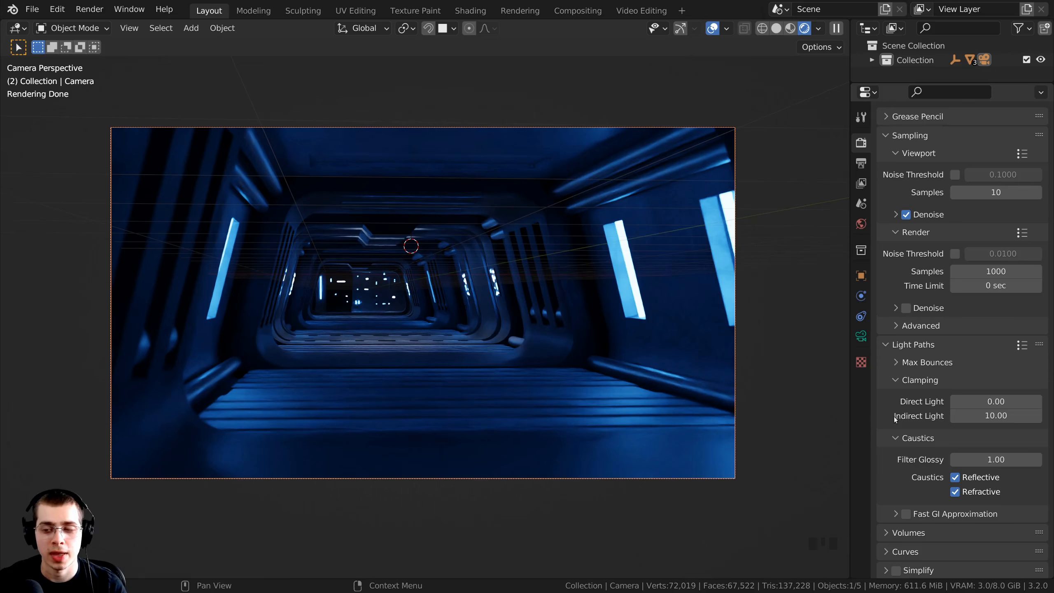
click(896, 362)
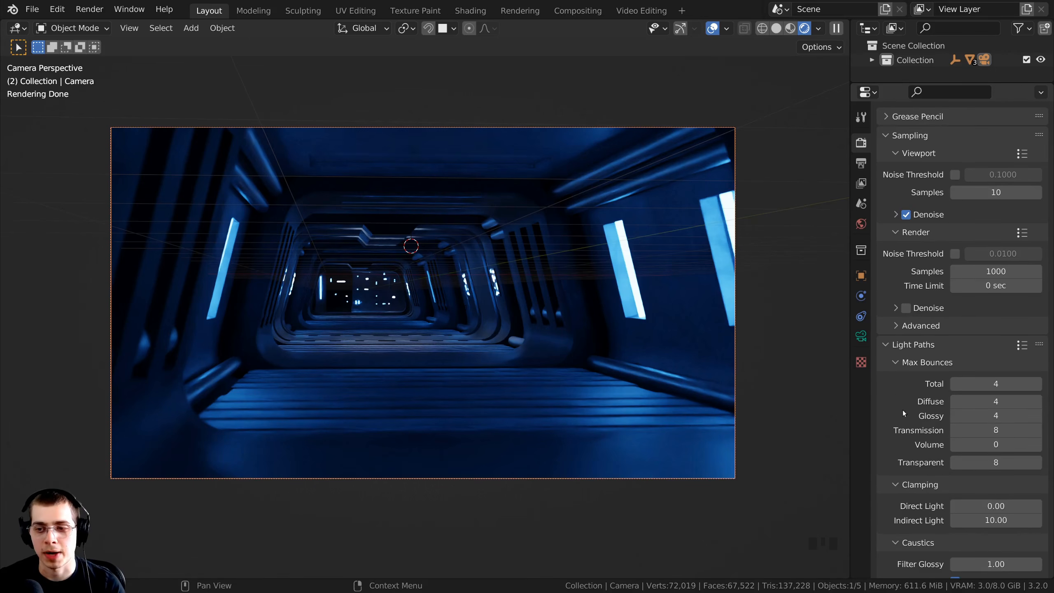
scroll(904, 374, down, 3)
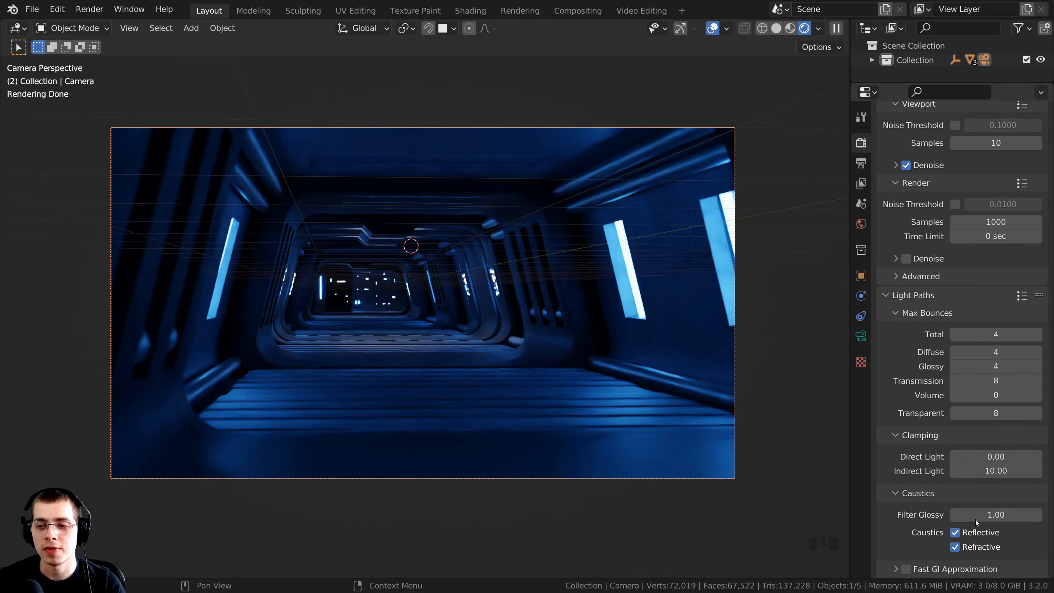
click(987, 381)
text(0)
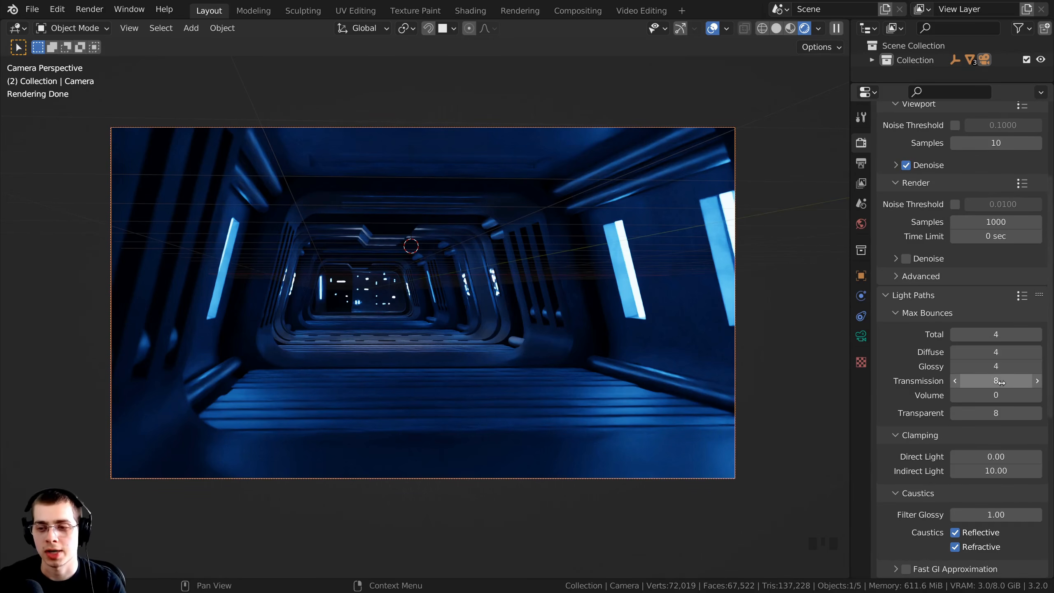
key(Return)
click(996, 413)
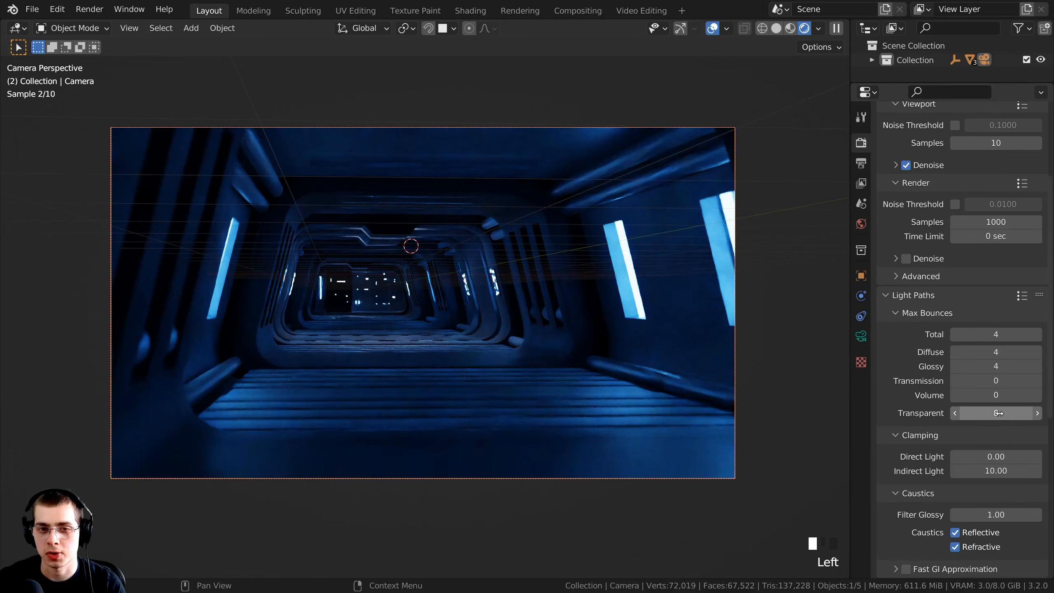
text(0)
key(Return)
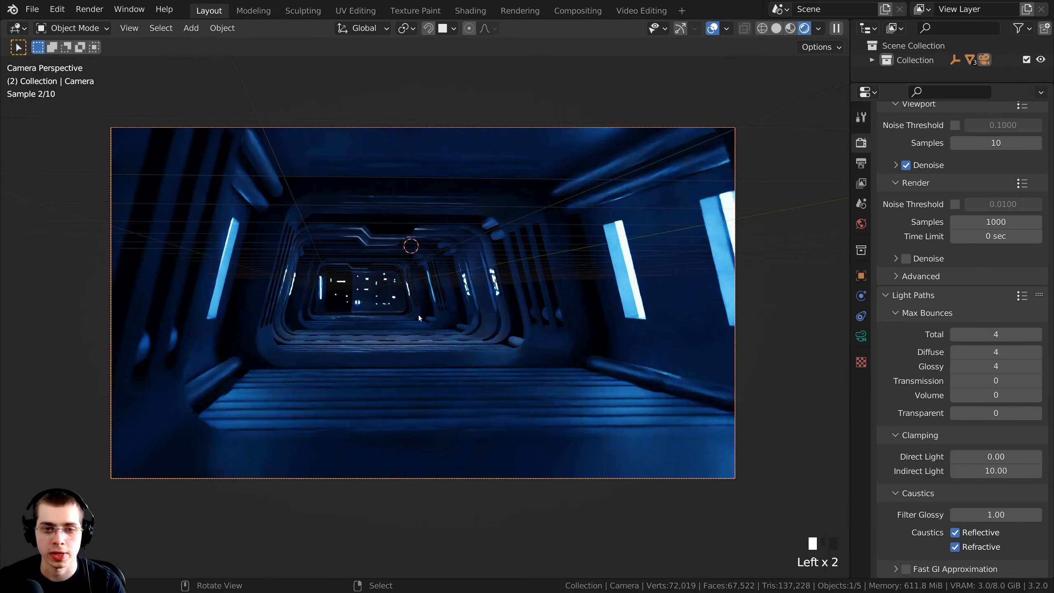
Step: Set indirect light clamping to 0.07 and Filter Glossy to 0.00, and disable reflective and refractive caustics
drag(1003, 471, 951, 482)
scroll(984, 504, down, 2)
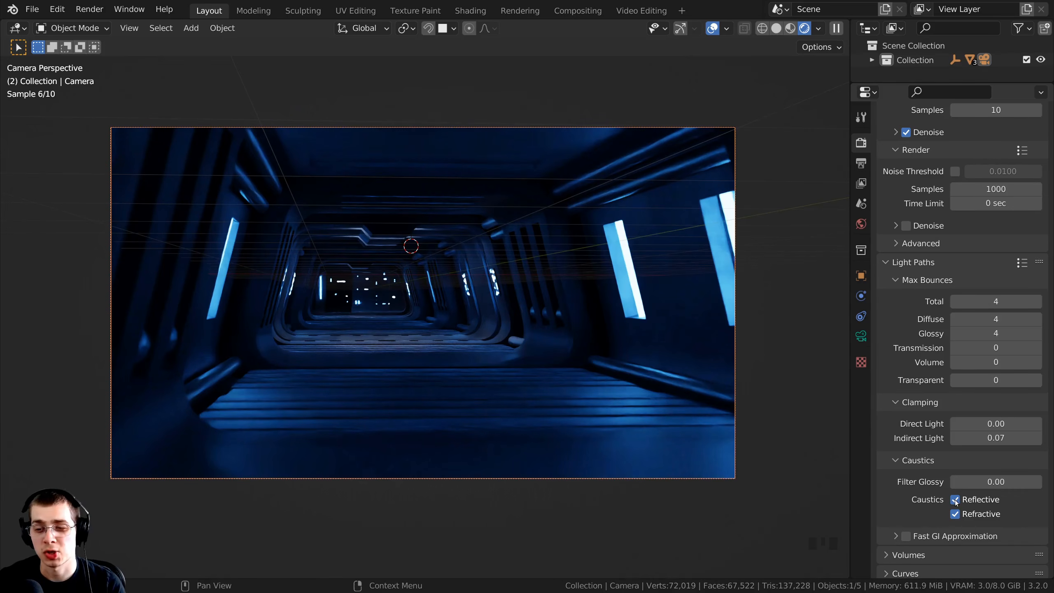
click(956, 500)
click(954, 514)
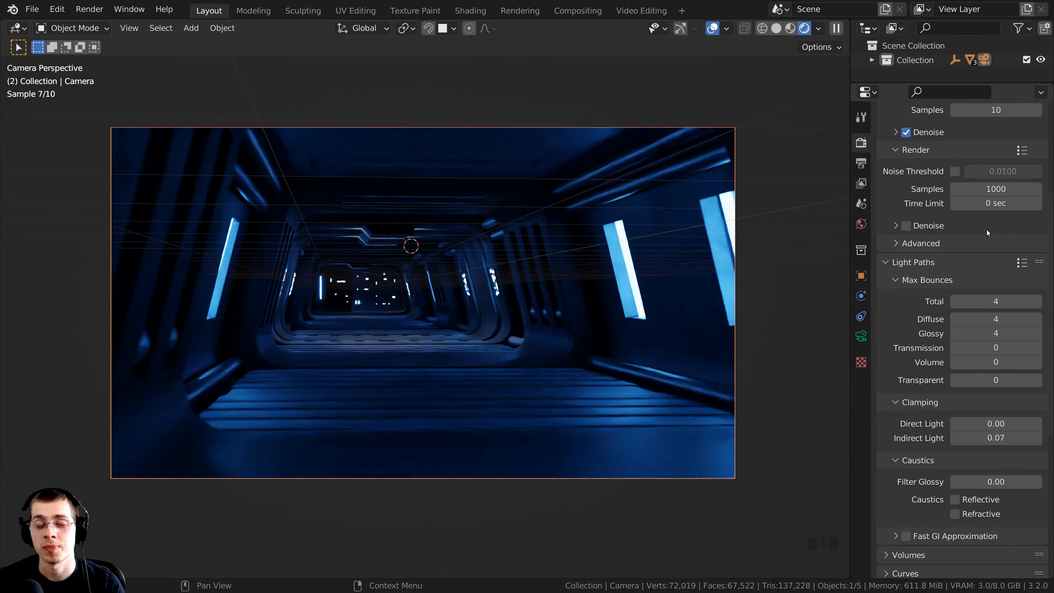
scroll(925, 484, up, 5)
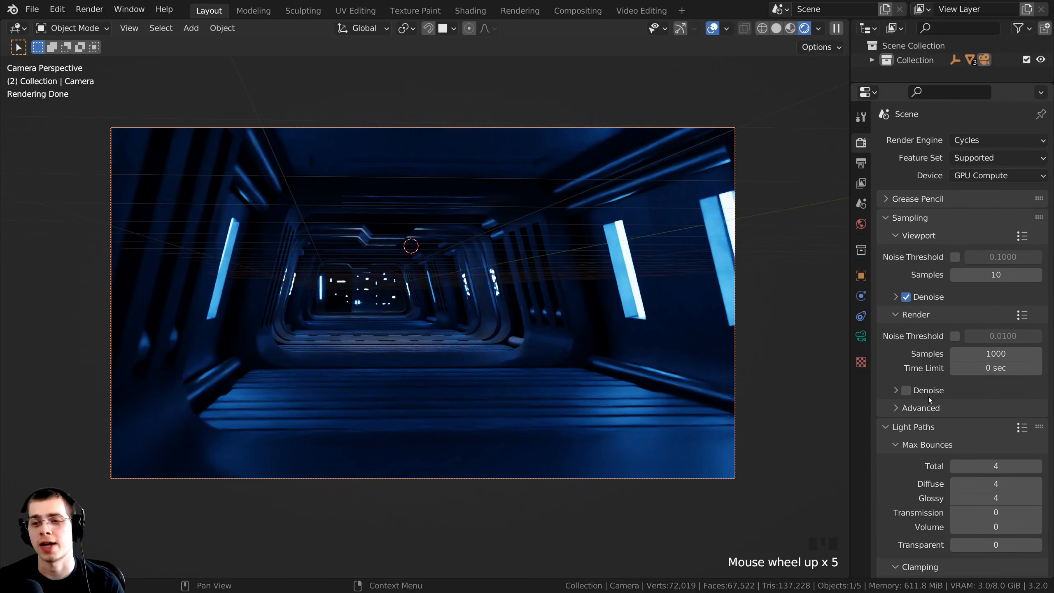
click(978, 354)
click(934, 423)
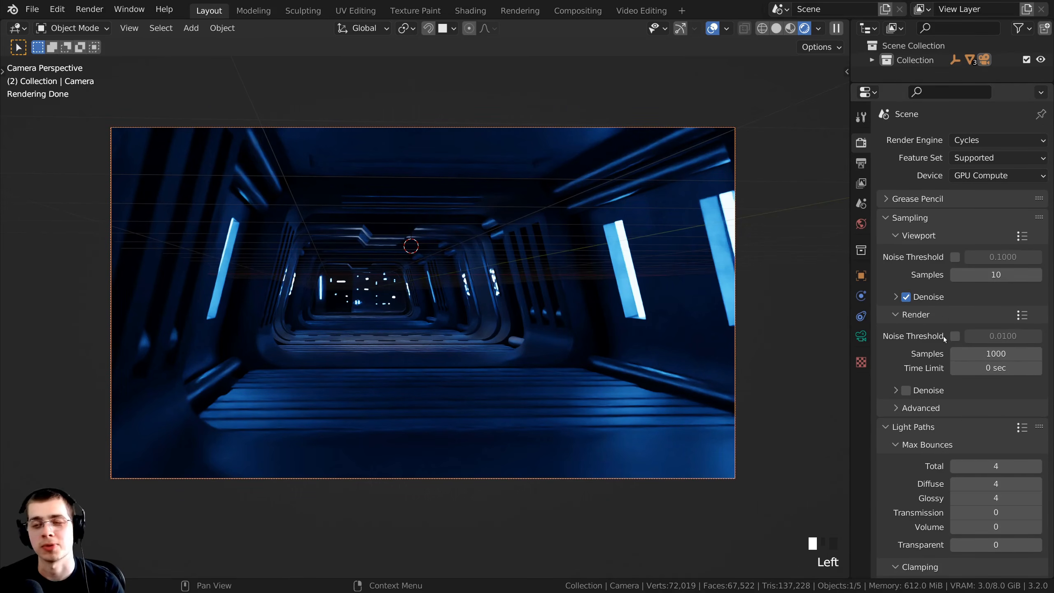
click(967, 136)
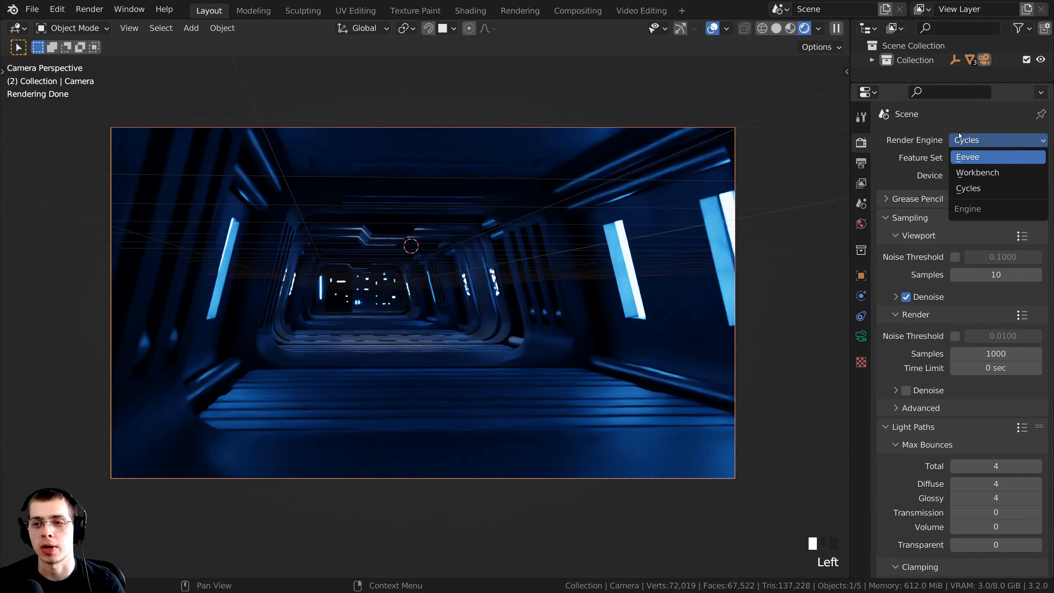
Step: Set the output resolution percentage to 200%
click(862, 163)
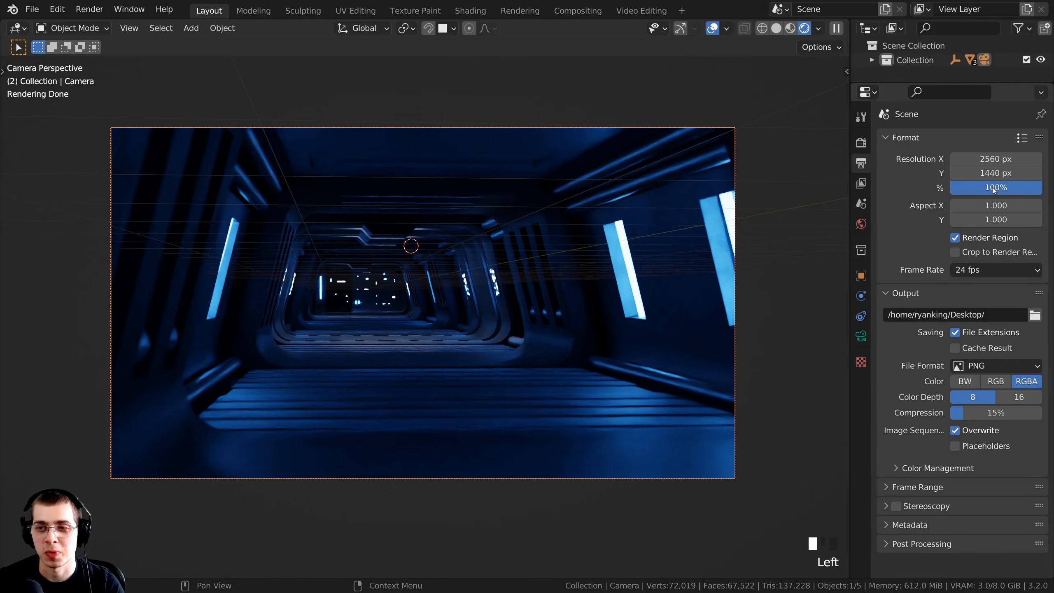
double_click(993, 187)
text(200)
key(Return)
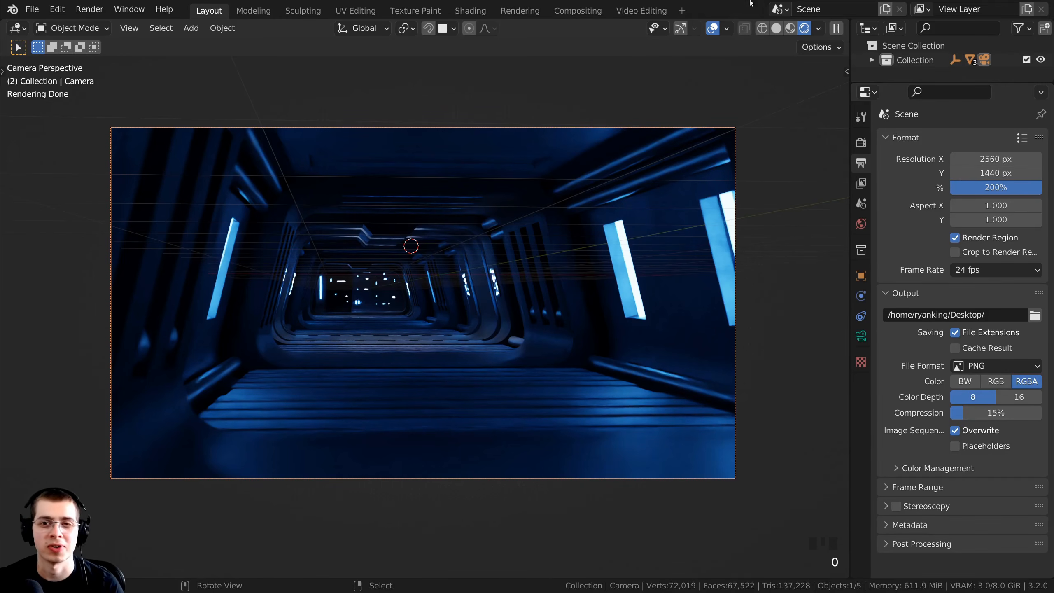
Step: Save the project file and render the corridor scene as a still image
key(Left)
key(Left)
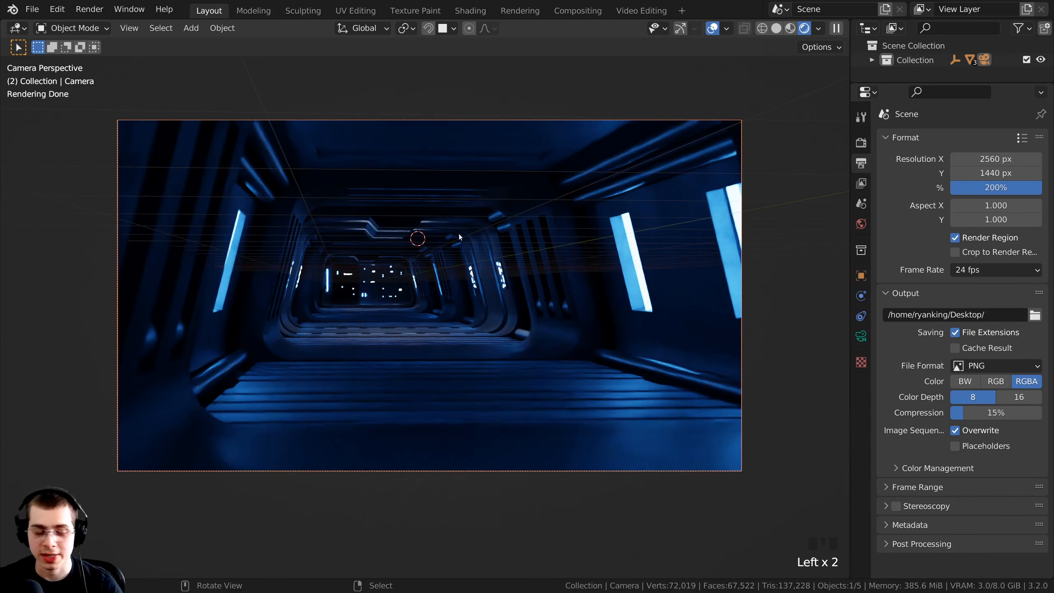
key(ctrl+s)
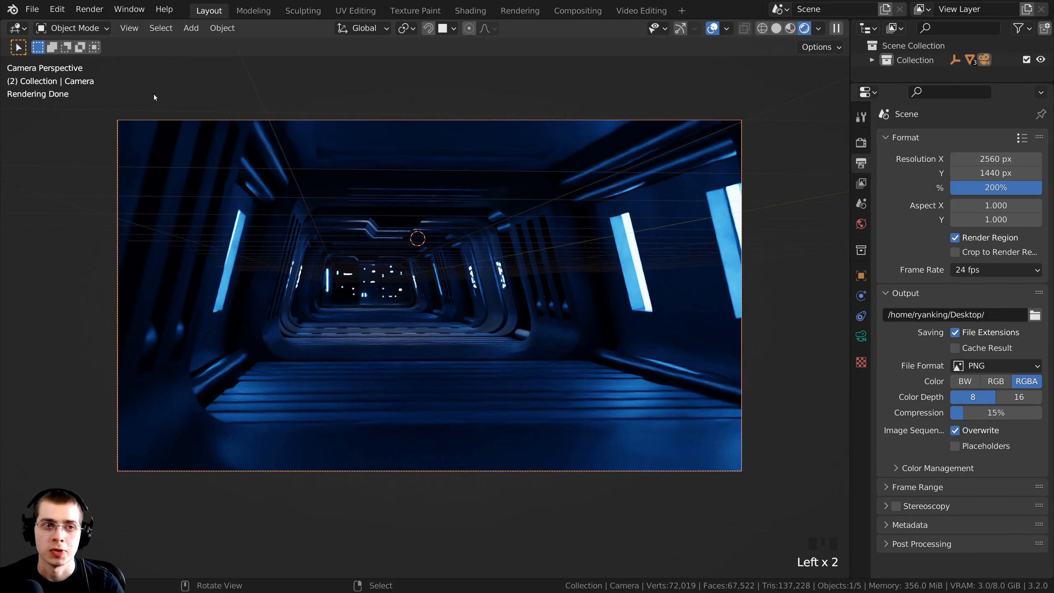
click(91, 10)
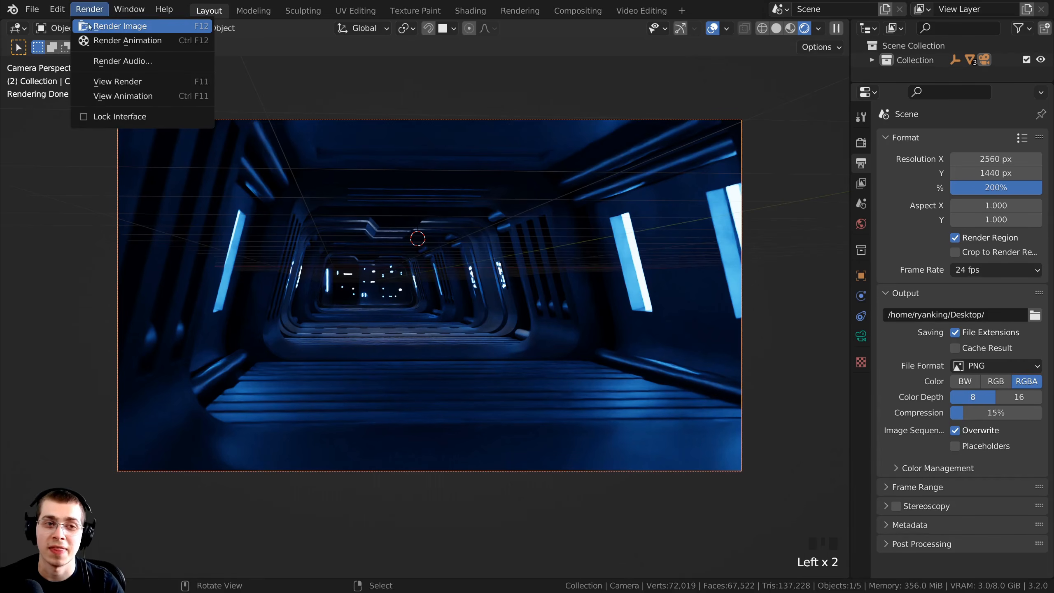
click(180, 27)
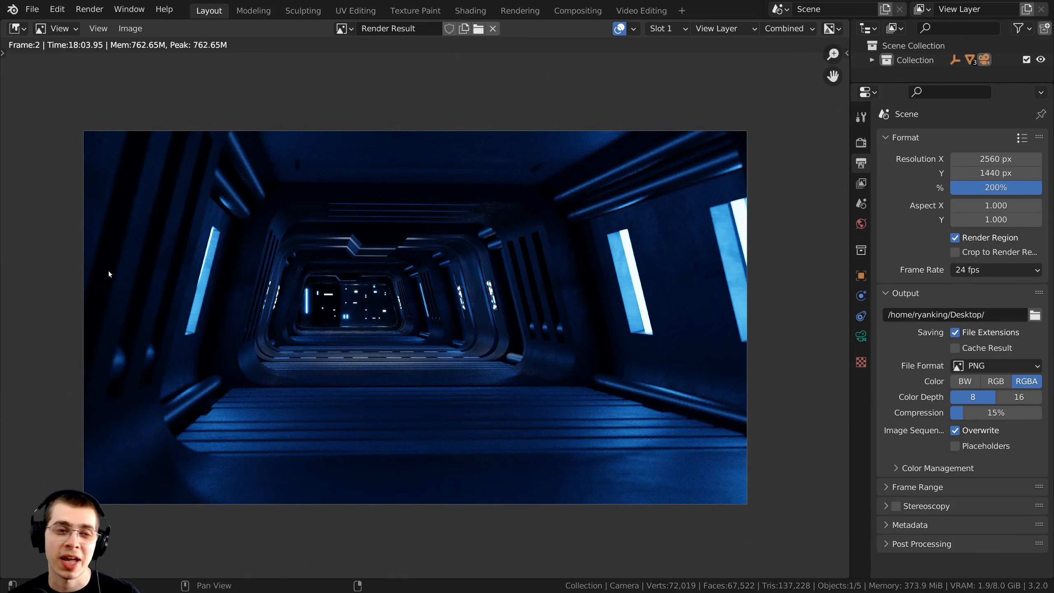
Step: Examine the finished render up close for noise on the floor and walls, and check the overall image
scroll(401, 232, up, 1)
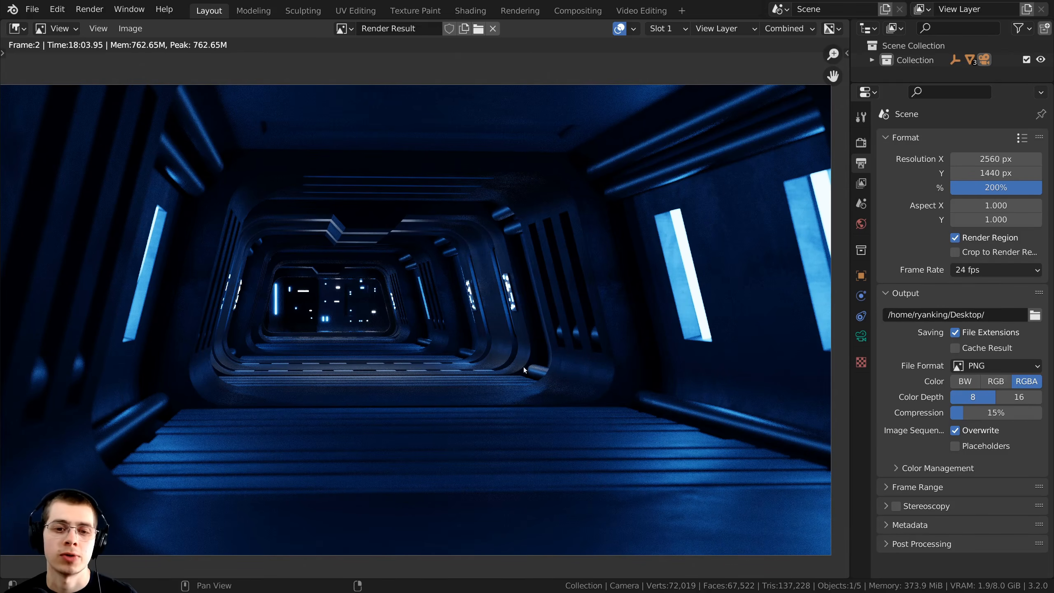
scroll(579, 318, up, 6)
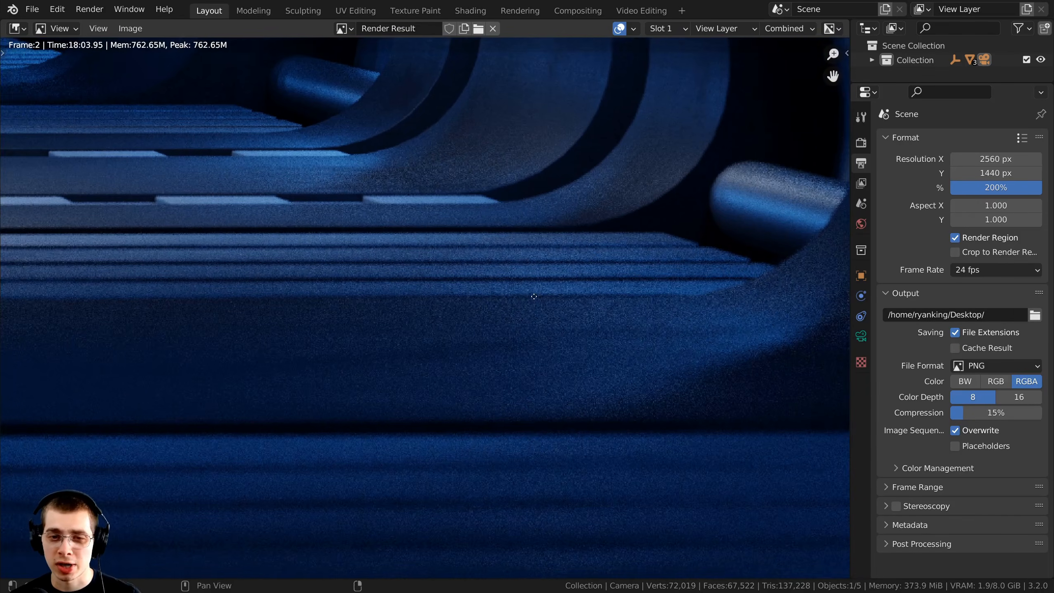
scroll(591, 323, up, 3)
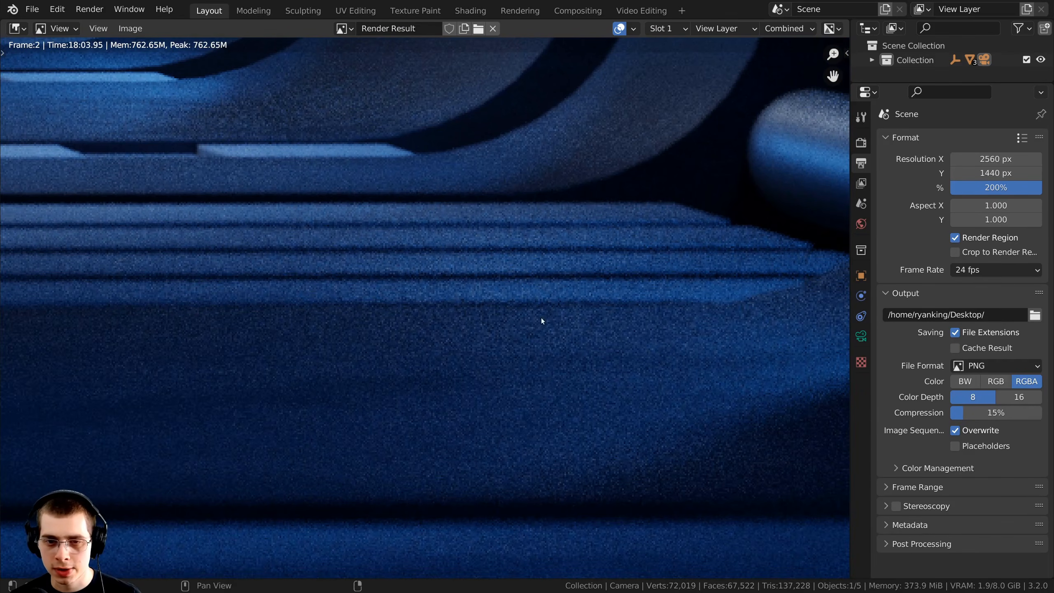
scroll(548, 345, down, 2)
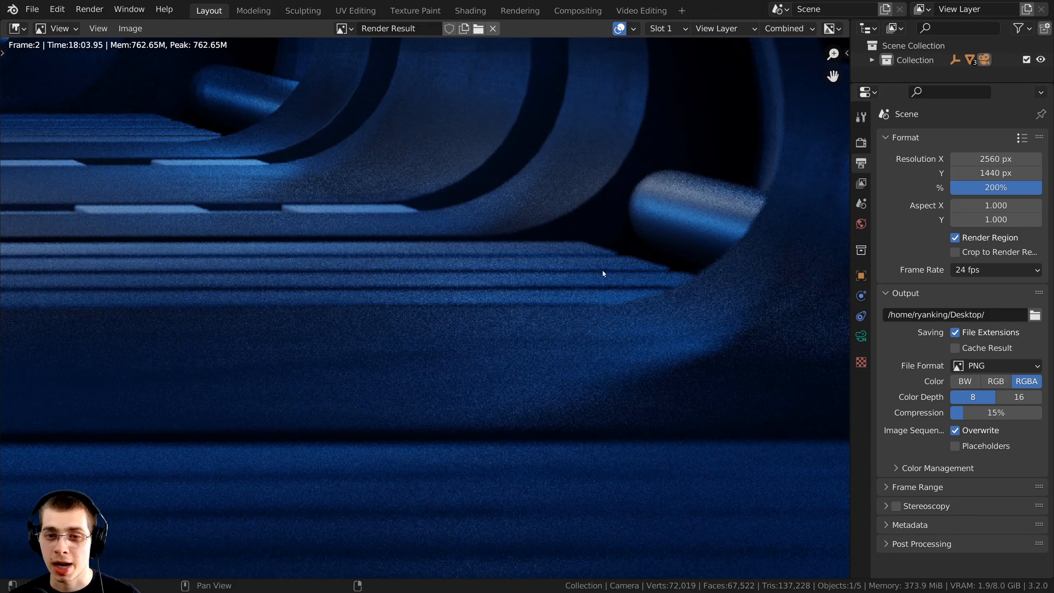
scroll(603, 270, down, 10)
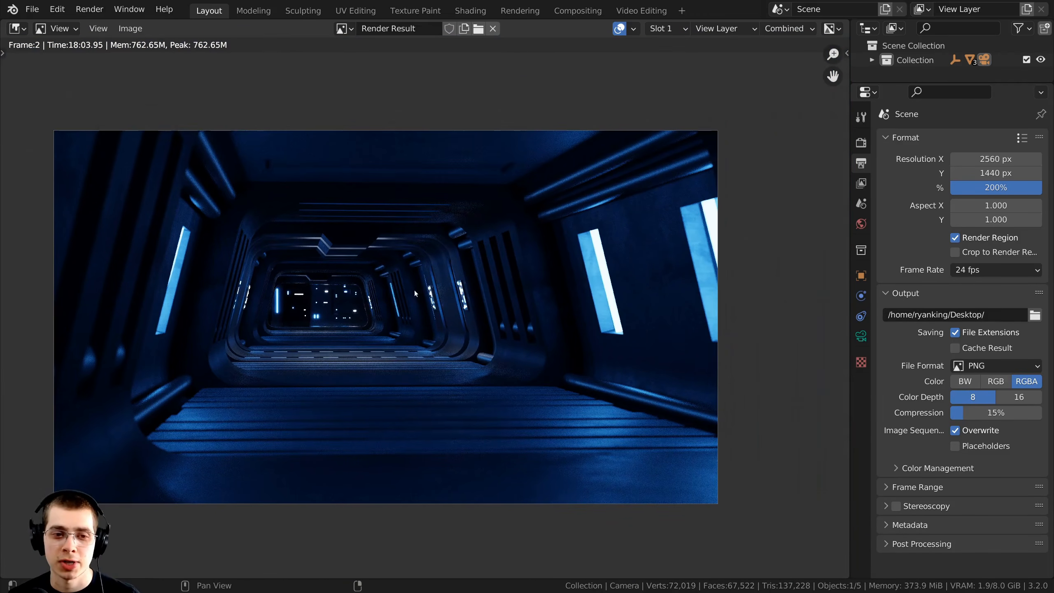
scroll(415, 294, up, 1)
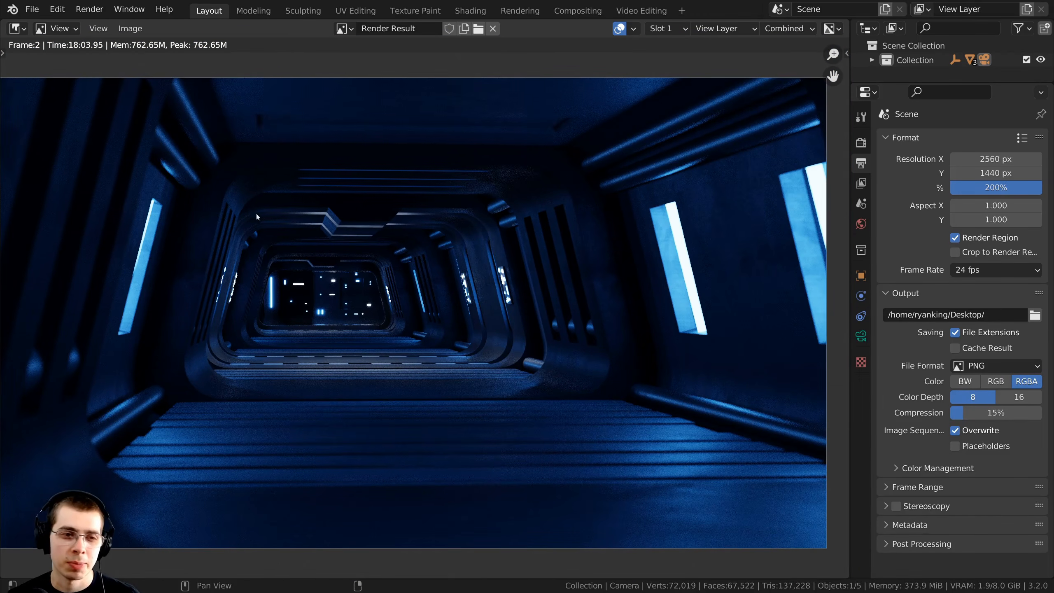
scroll(256, 213, up, 4)
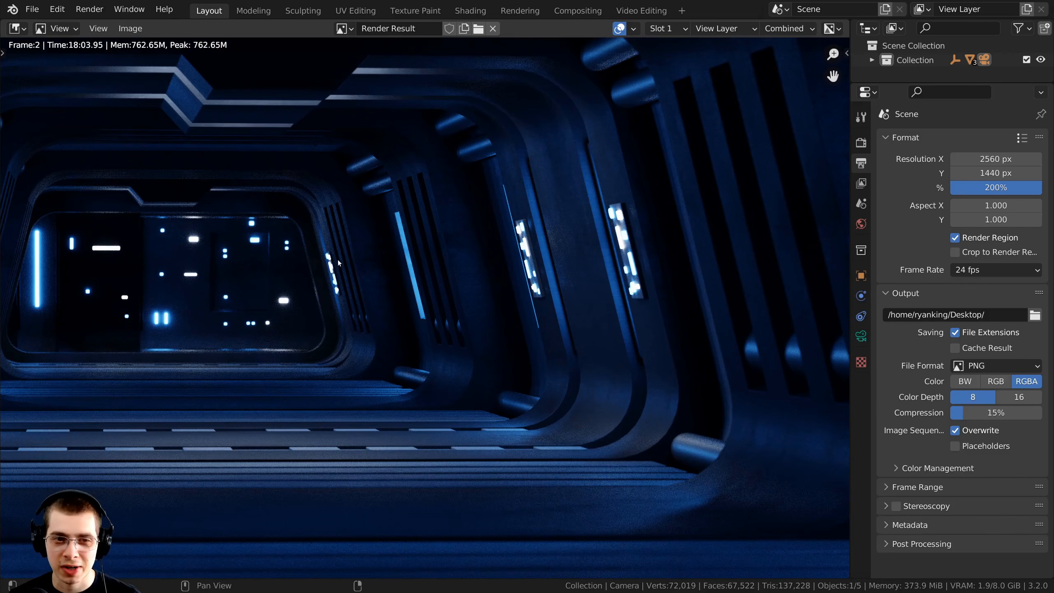
scroll(317, 179, down, 2)
scroll(313, 249, down, 1)
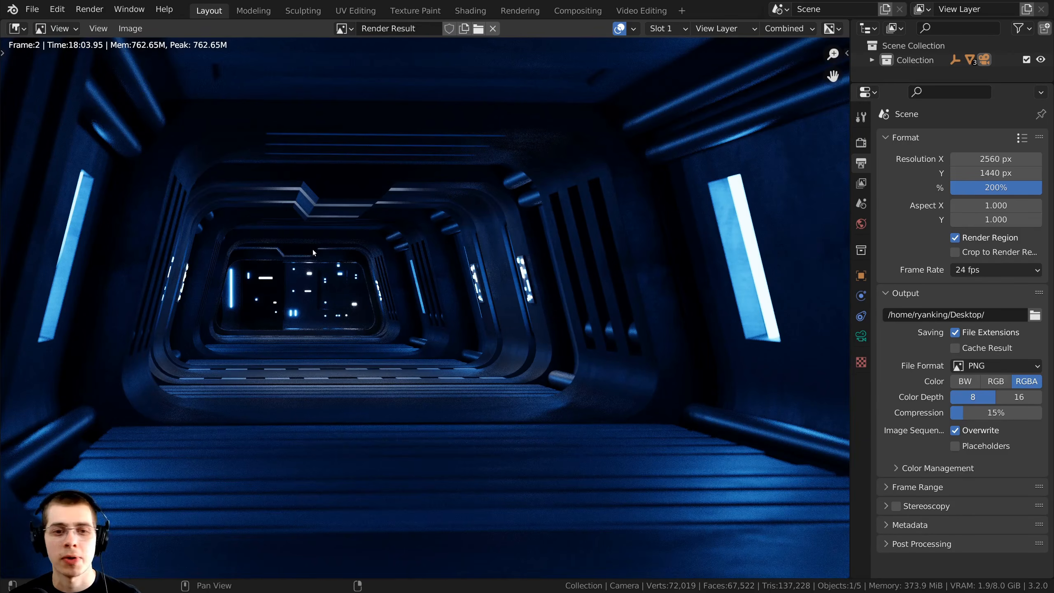
scroll(339, 249, down, 2)
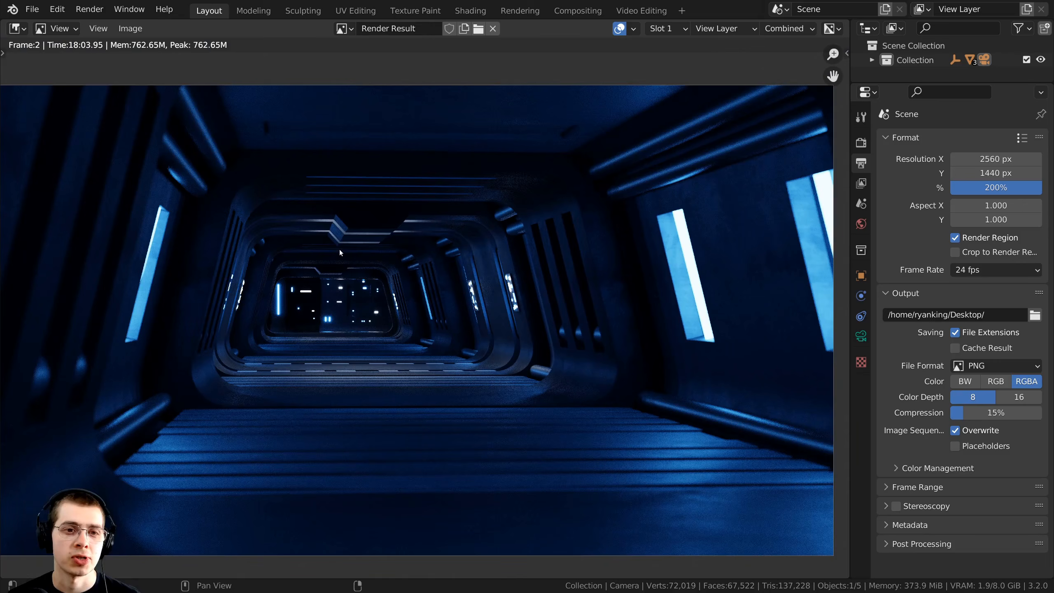
middle_drag(444, 300, 457, 283)
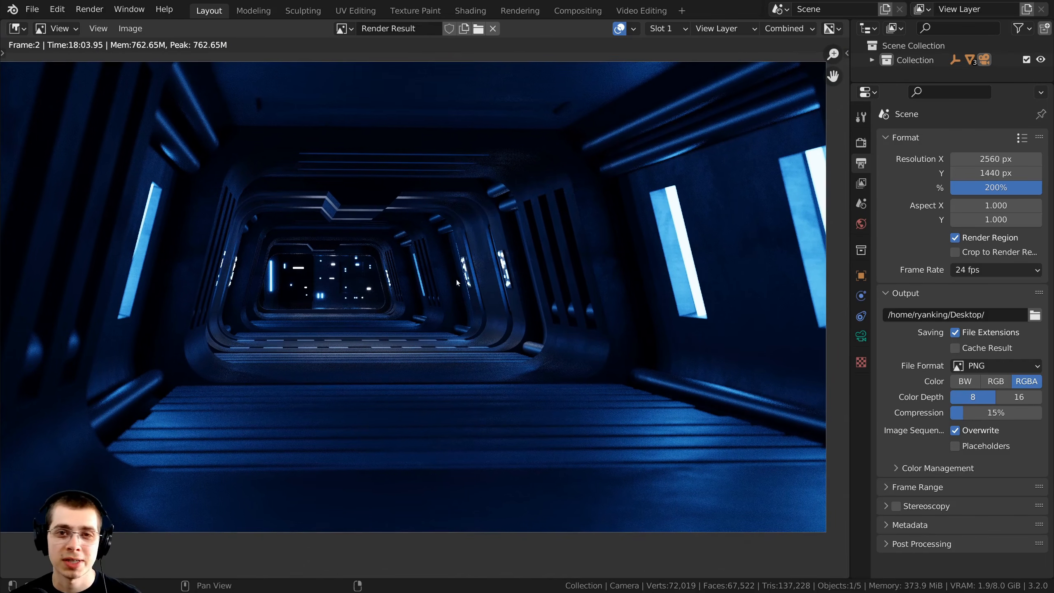
Step: Switch to the Compositing workspace, enlarge the node editor over the Dope Sheet, and enable Use Nodes
click(577, 11)
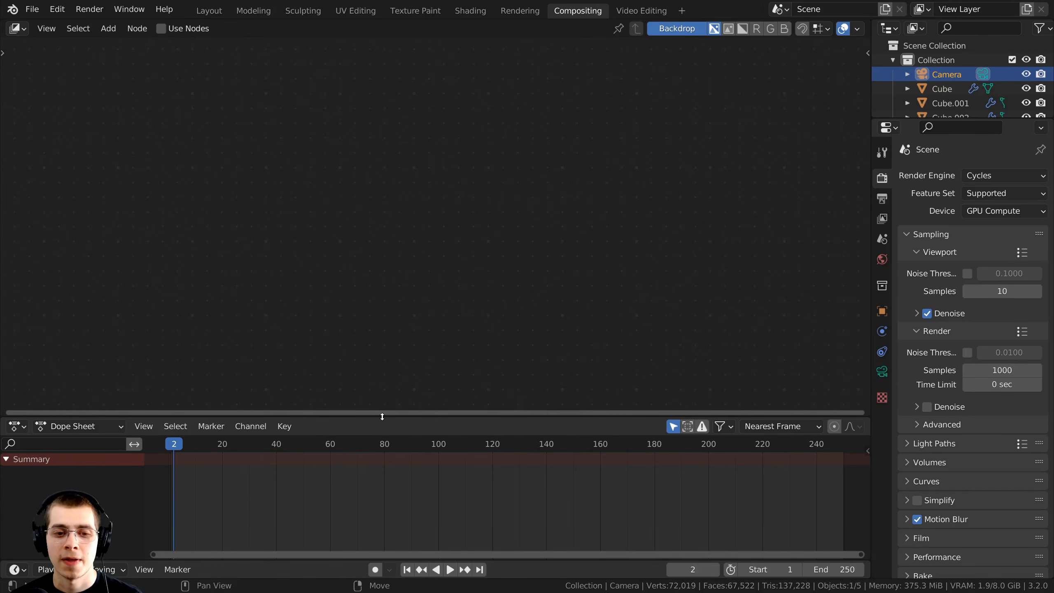
drag(382, 416, 382, 542)
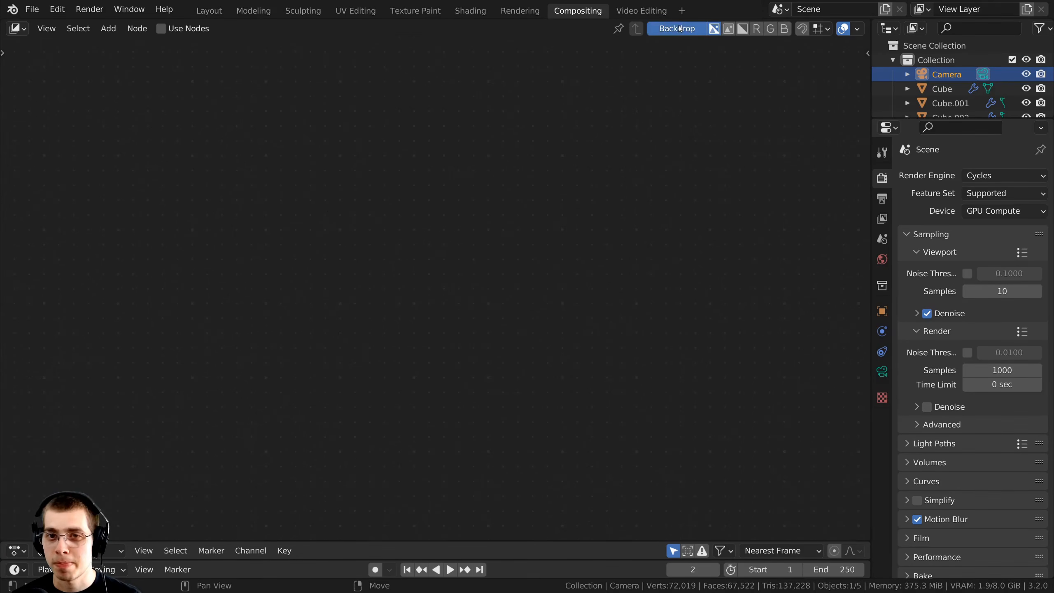
click(160, 28)
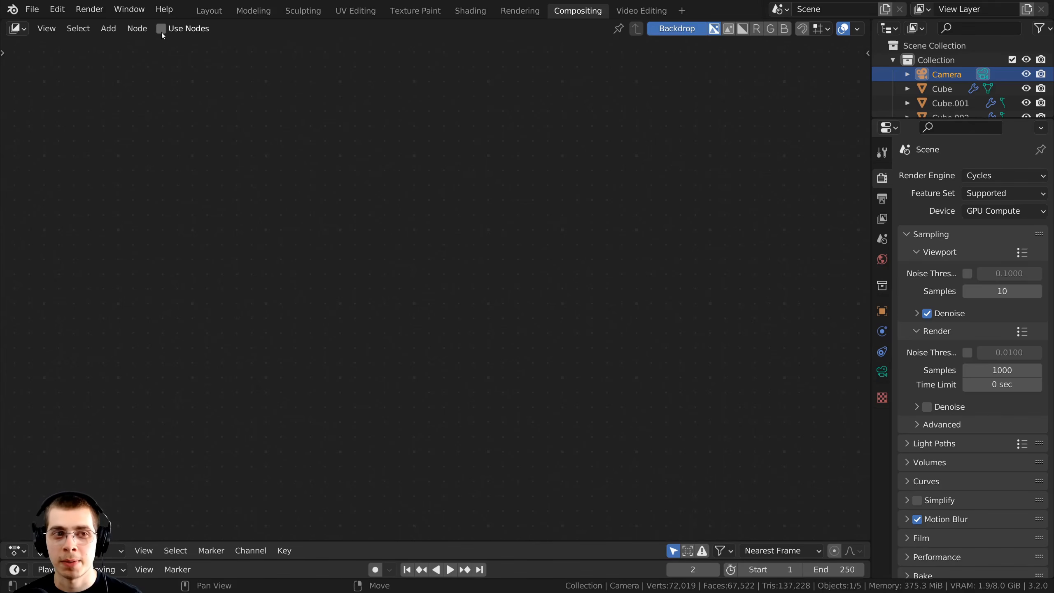
Step: Spread the Render Layers and Composite nodes apart to leave room for more nodes between them
click(441, 197)
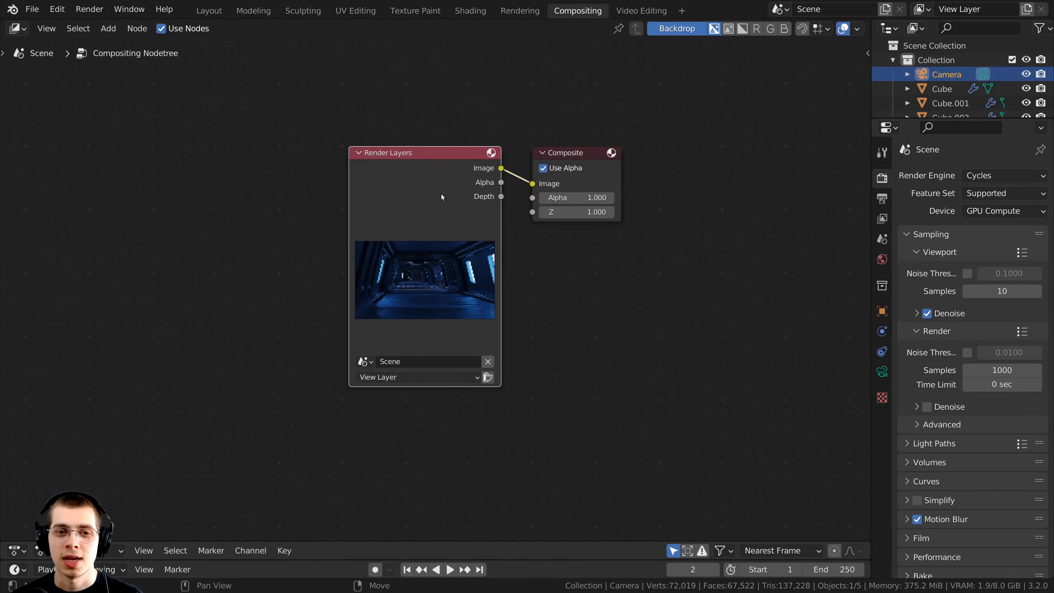
drag(422, 190, 234, 187)
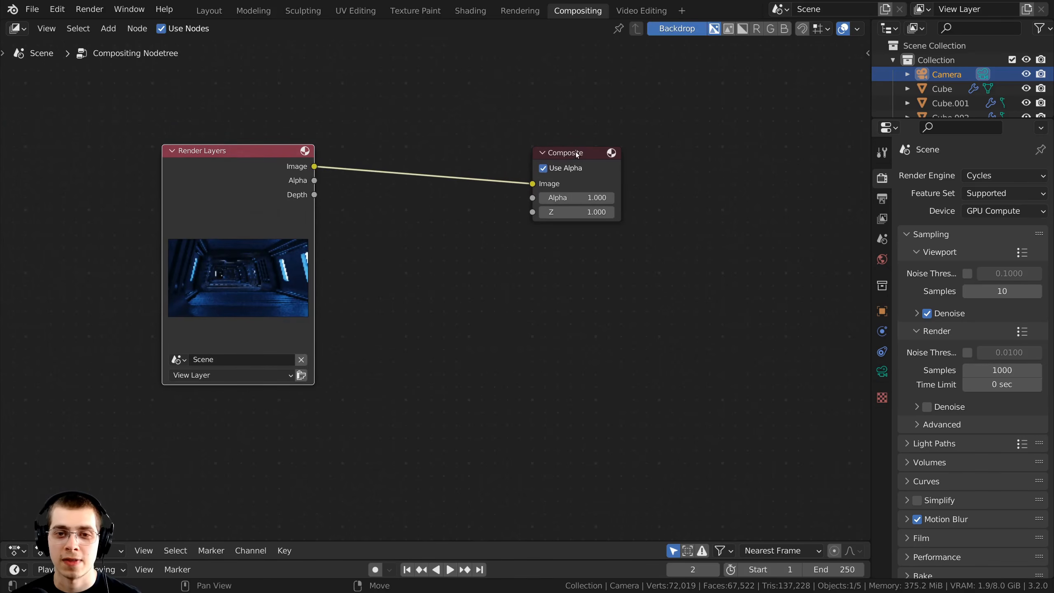
drag(577, 155, 639, 151)
drag(257, 196, 253, 190)
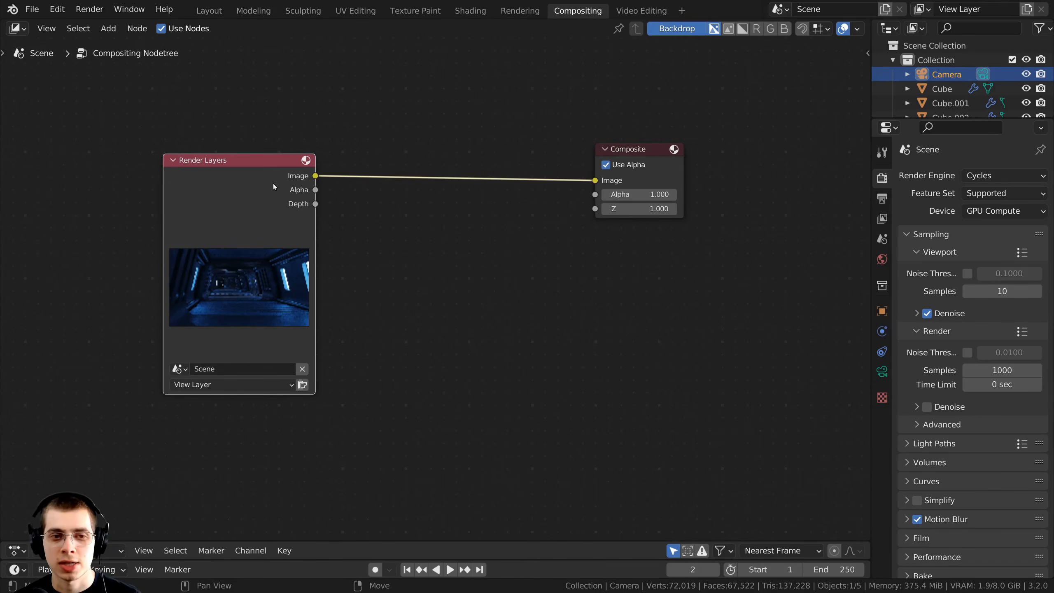
Step: Connect a Viewer node to the Render Layers image output and place the Composite node just below the Viewer
ctrl+shift+click(229, 190)
middle_drag(369, 188, 383, 298)
drag(373, 156, 682, 297)
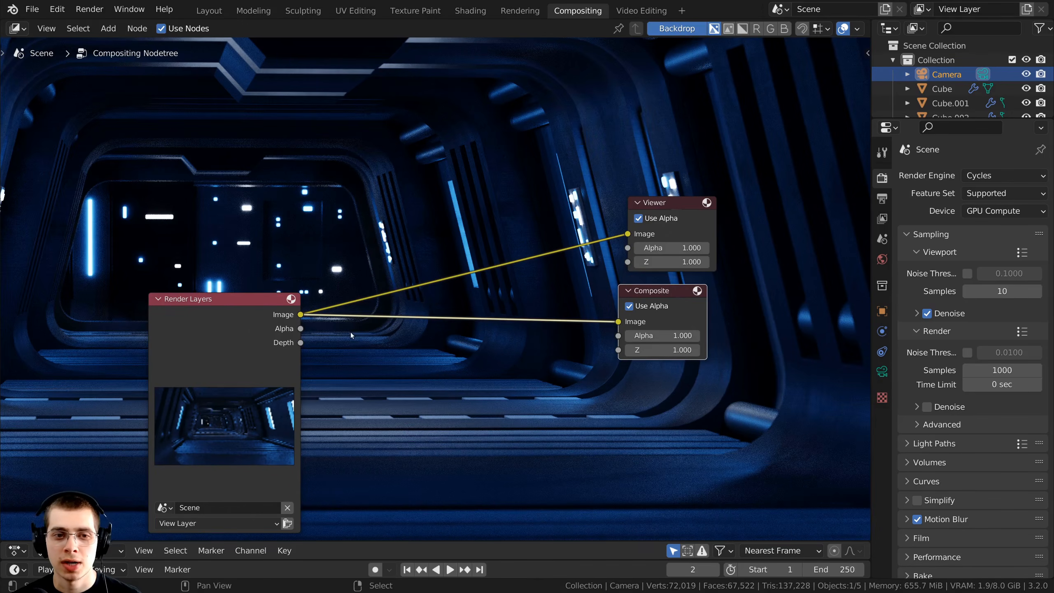
middle_drag(351, 335, 467, 340)
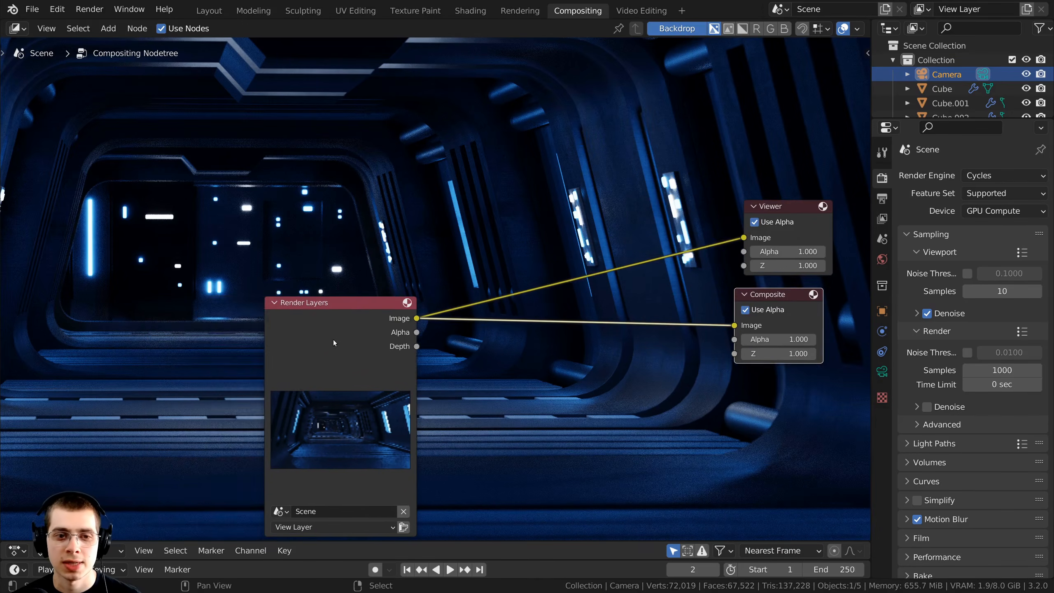
drag(334, 340, 252, 335)
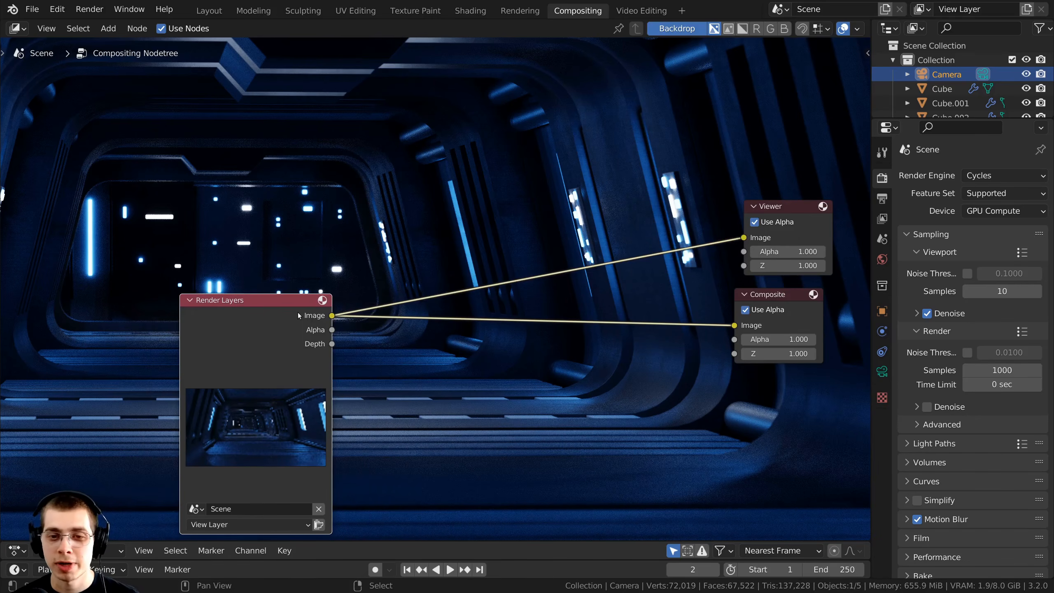
Step: Scale the backdrop image so the whole render fits inside the node editor
key(v)
key(v)
key(v)
key(v)
key(v)
key(v)
key(v)
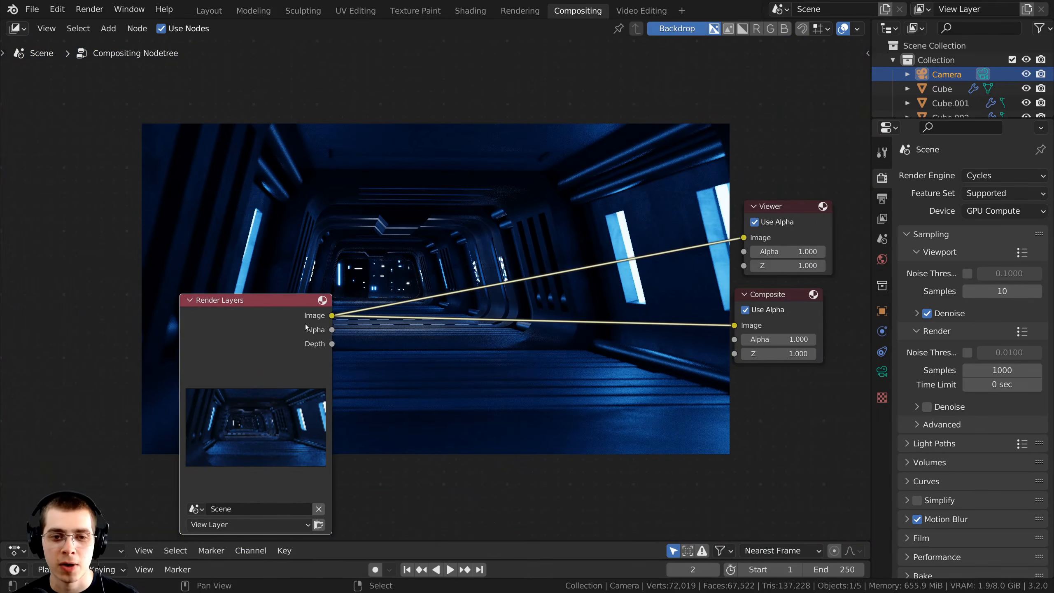
key(alt+v)
key(alt+v)
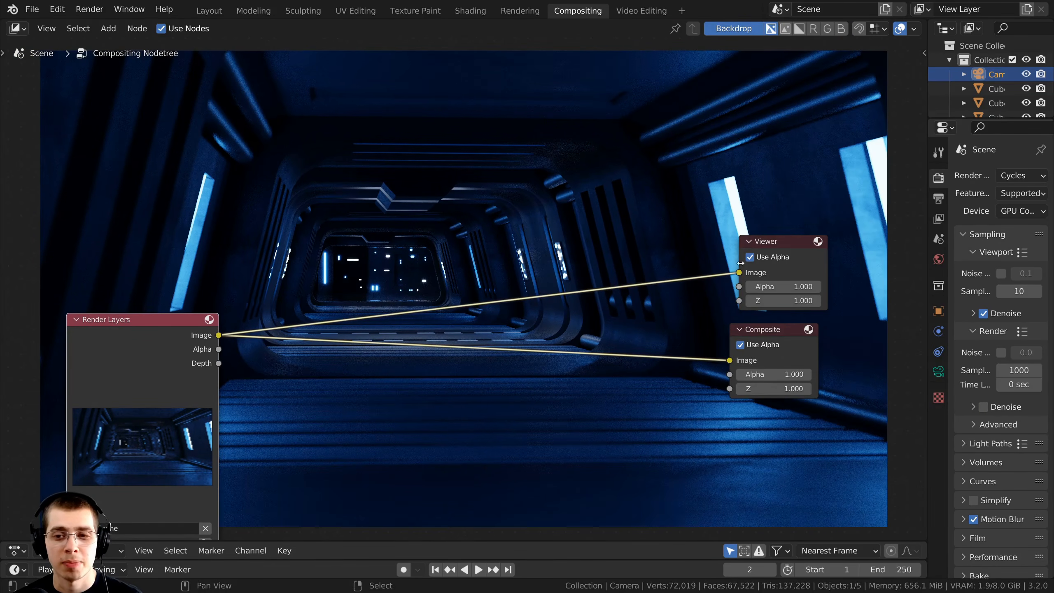
Step: Route the Viewer and Composite image links through one shared reroute point and arrange the nodes around it
drag(775, 246, 769, 246)
drag(775, 329, 781, 328)
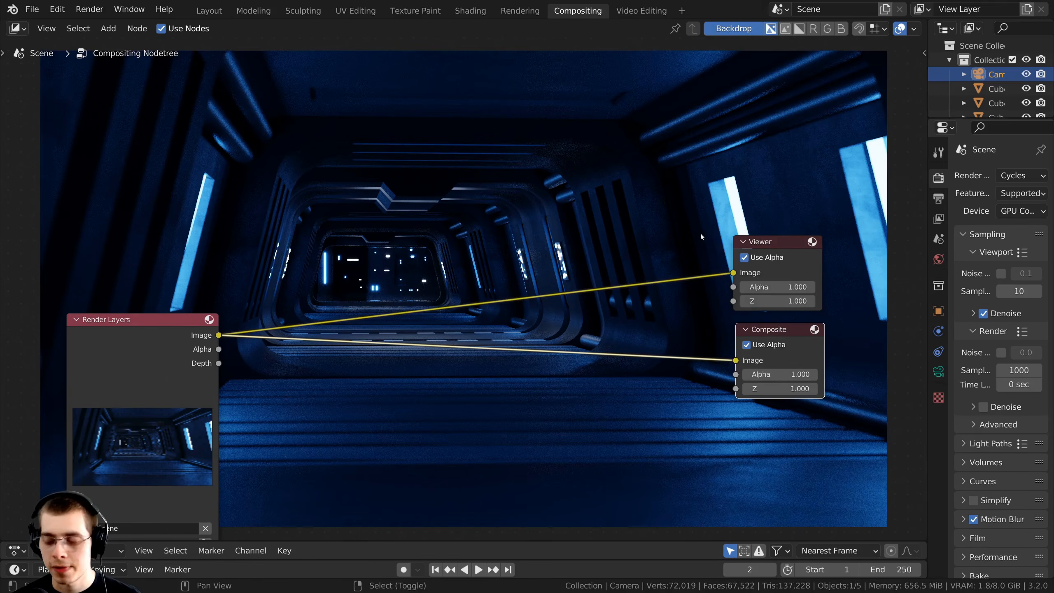
ctrl+right_drag(697, 225, 706, 409)
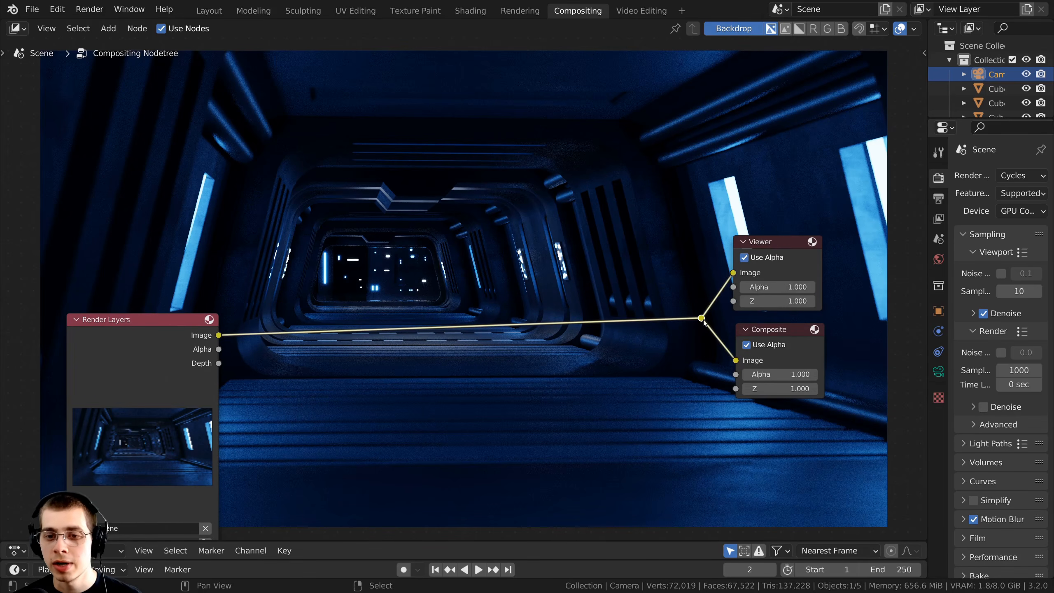
mouse_move(705, 324)
mouse_down()
mouse_move(641, 236)
mouse_move(710, 314)
mouse_up()
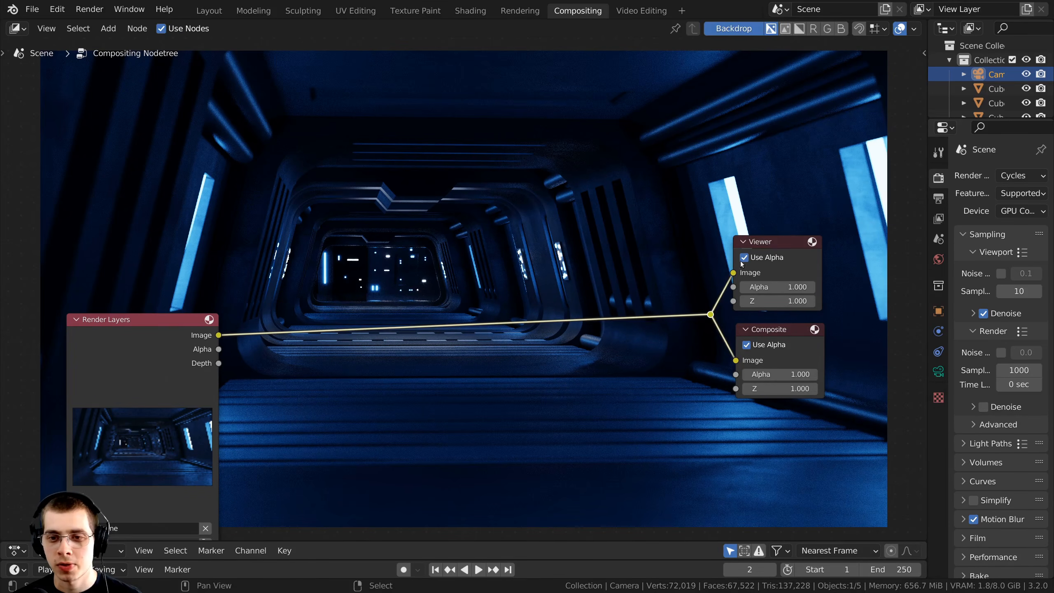
mouse_move(772, 248)
mouse_down()
mouse_move(763, 267)
mouse_move(783, 246)
mouse_up()
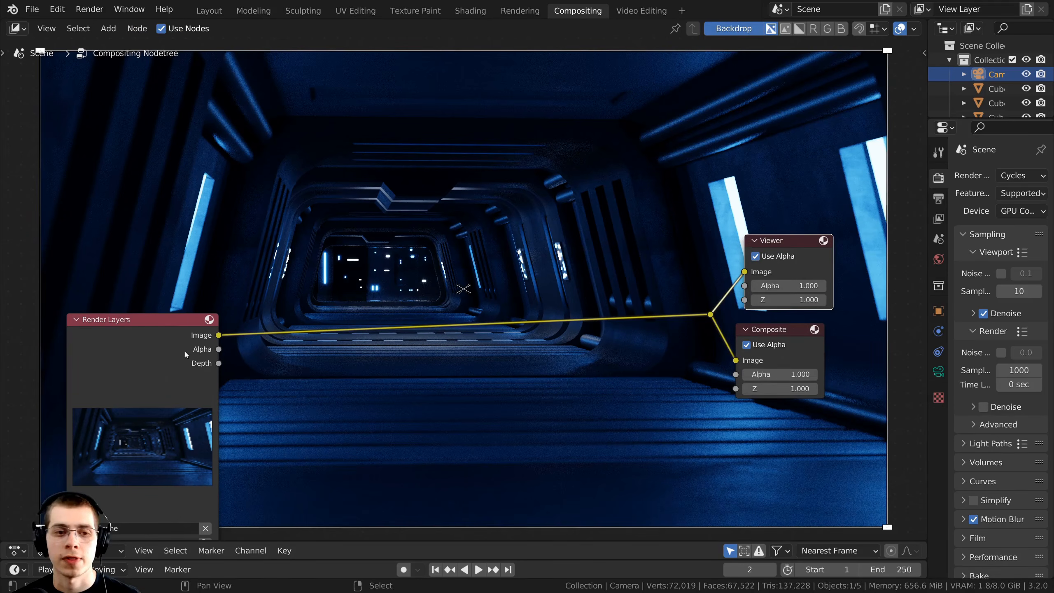
drag(185, 353, 201, 312)
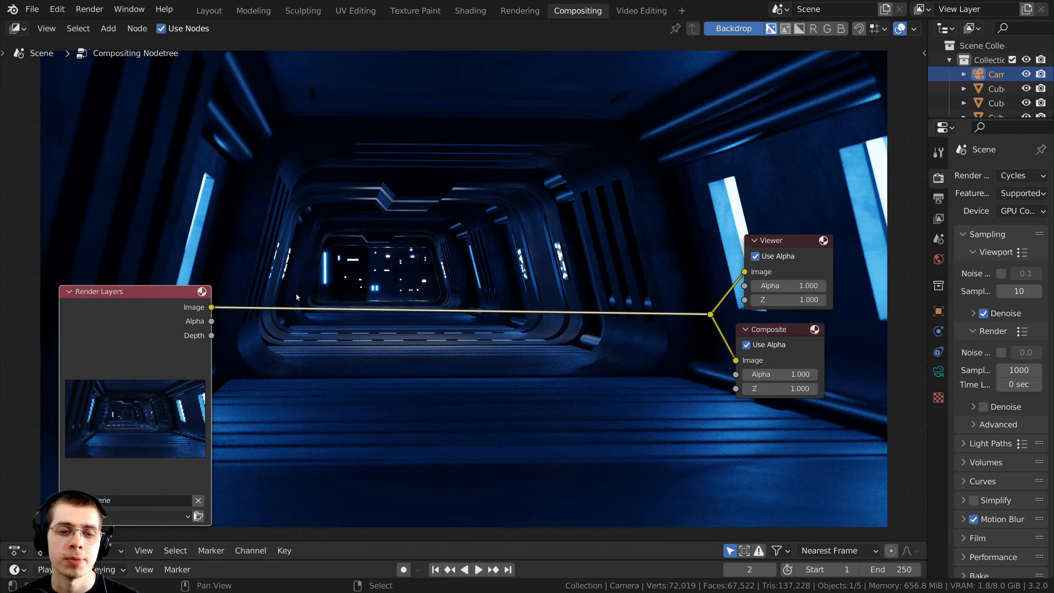
Step: Add a Denoise node and insert it into the image link just after the Render Layers node
key(shift+a)
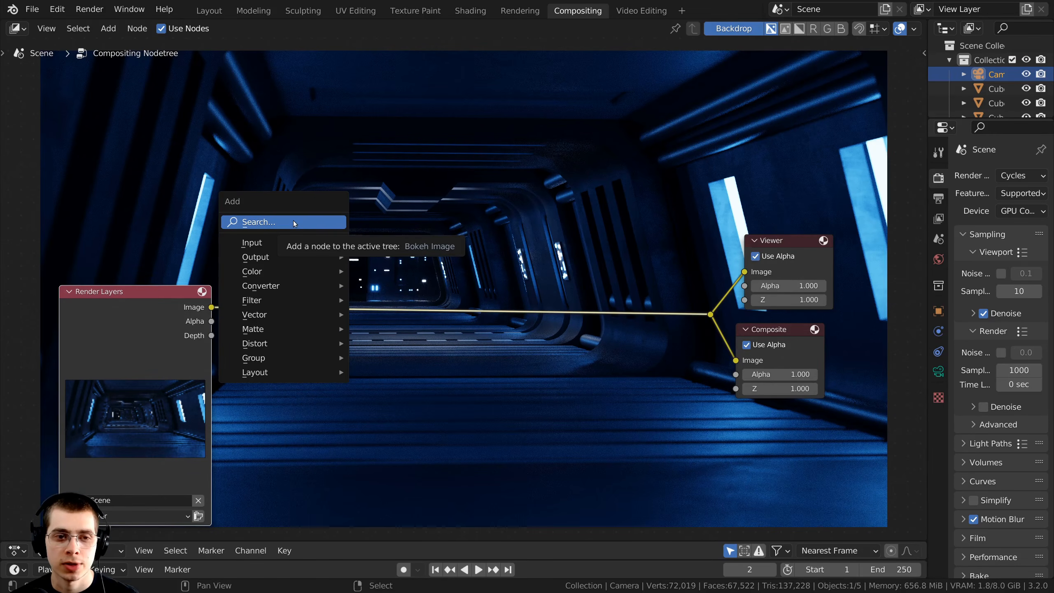
click(293, 222)
text(den)
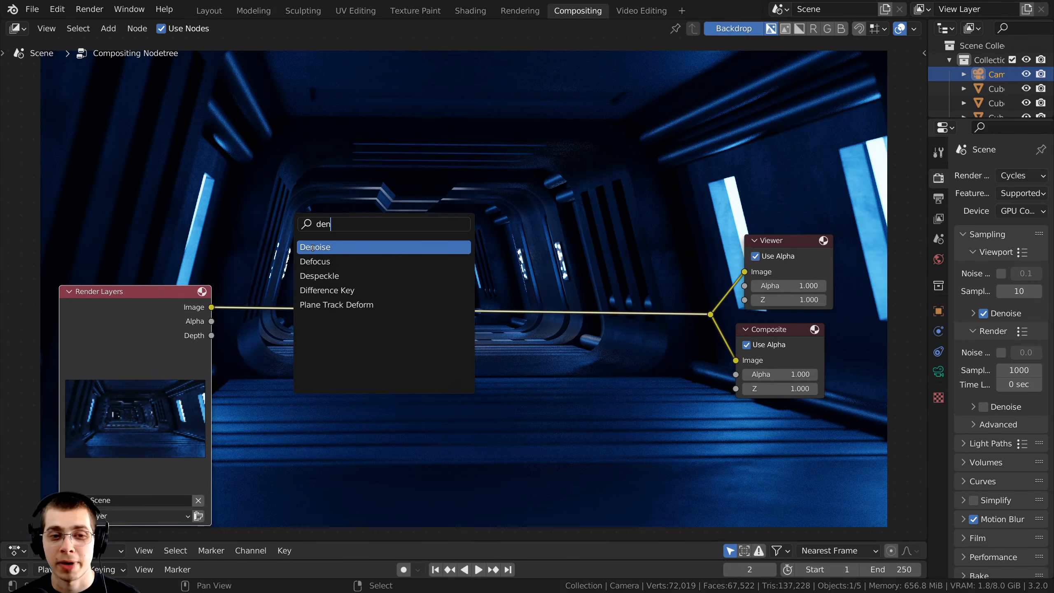
click(313, 248)
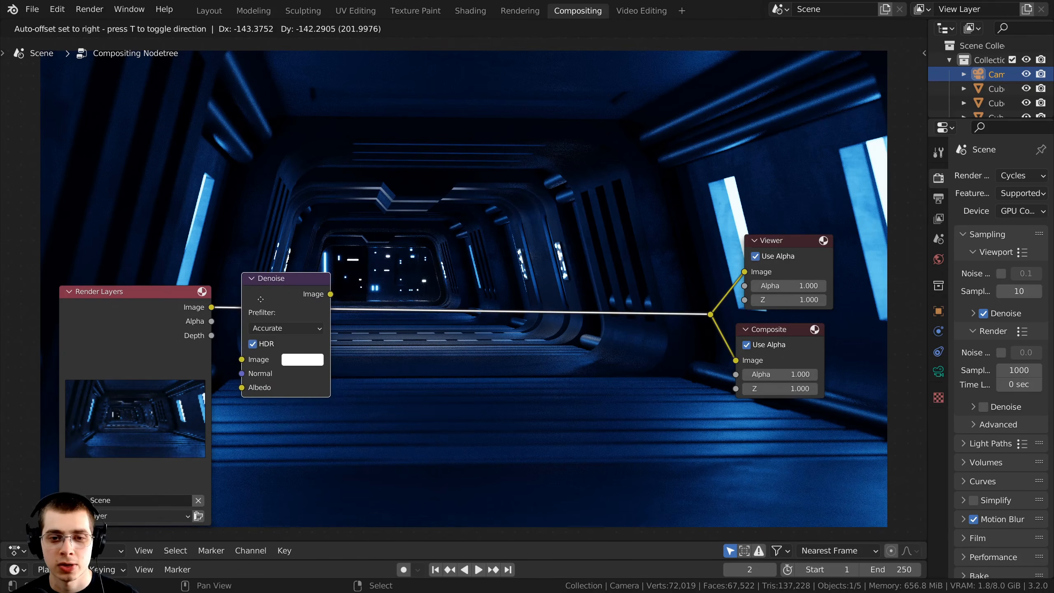
click(281, 299)
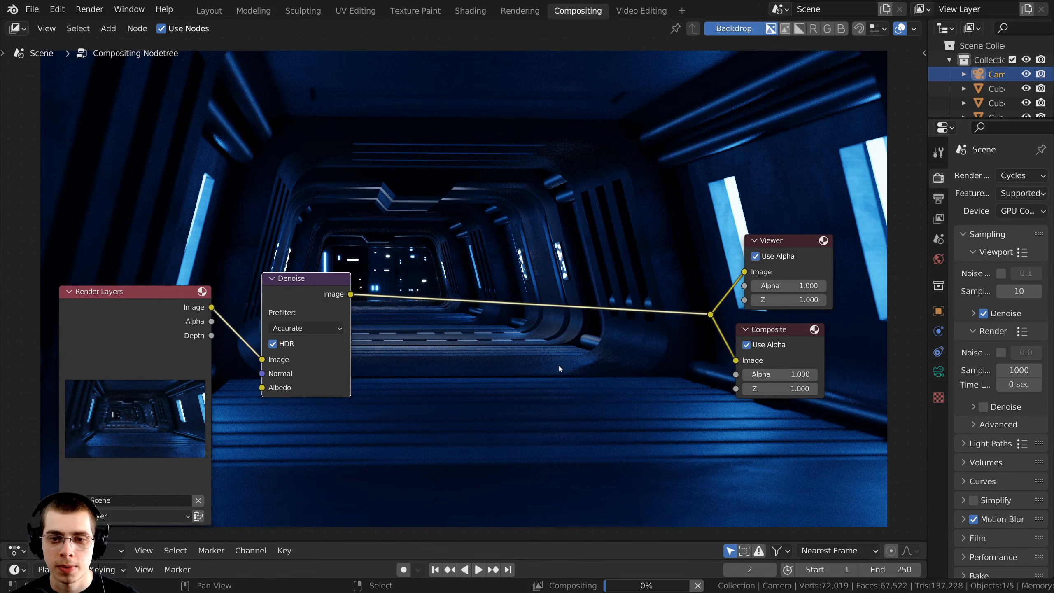
Step: Set the Denoise node's prefilter to Fast
click(287, 328)
click(287, 356)
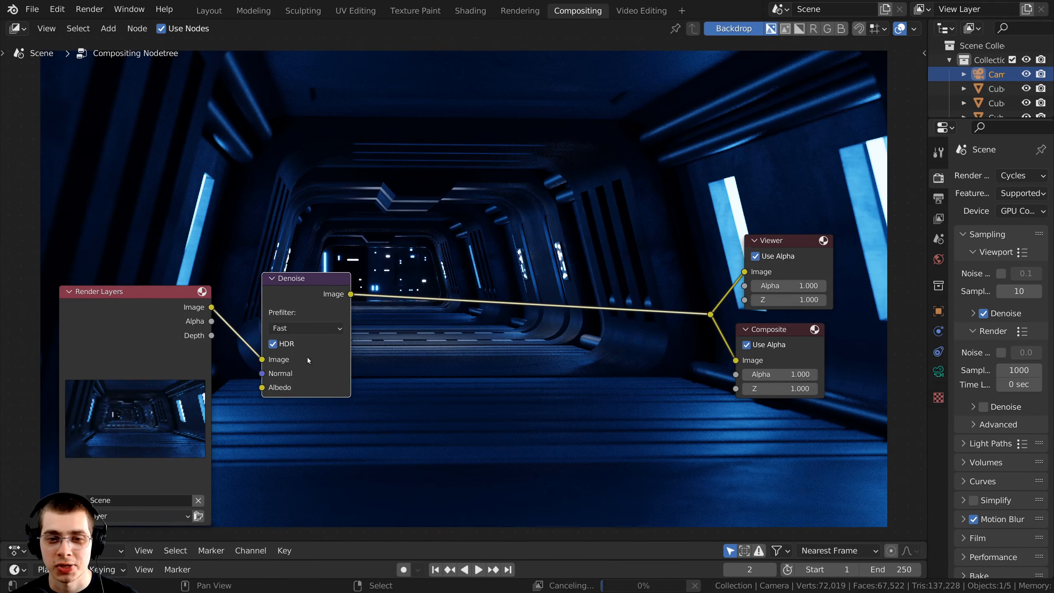
click(285, 330)
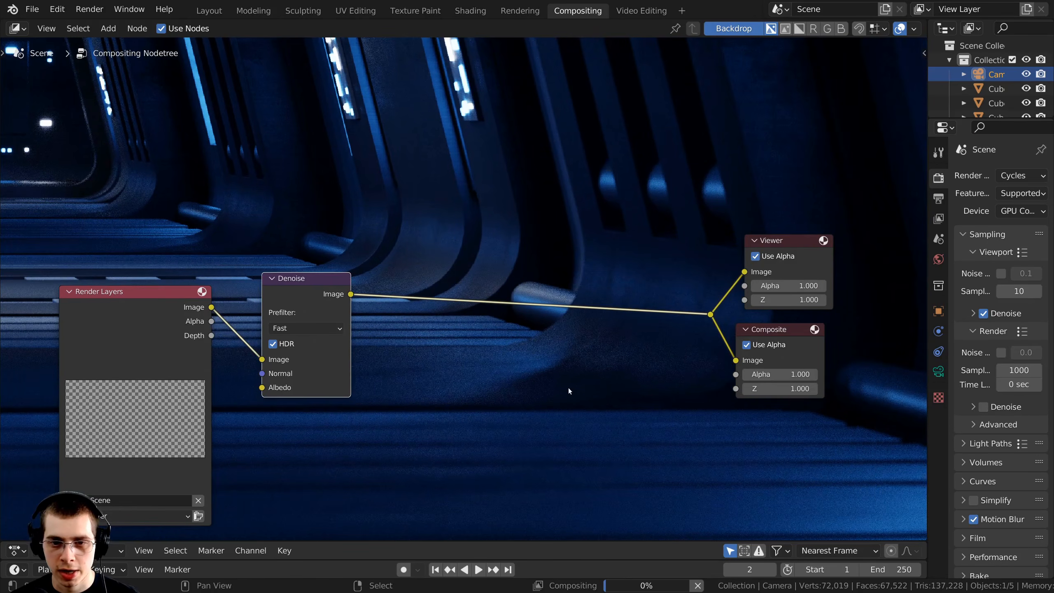
Step: Examine the denoised backdrop at different magnifications to judge the remaining noise across the corridor
middle_drag(538, 357, 535, 330)
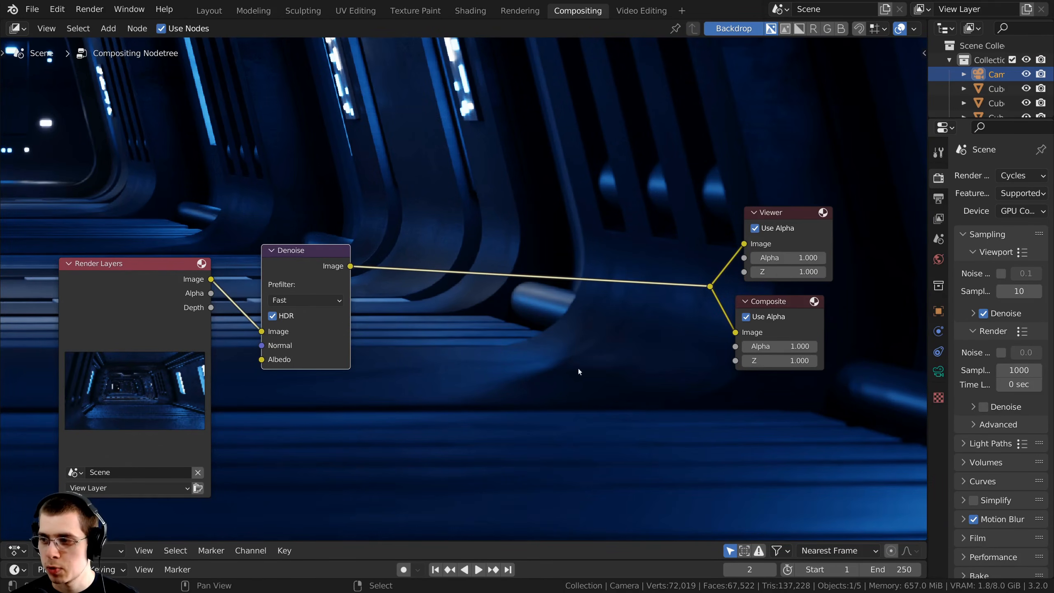
key(v)
key(v)
key(v)
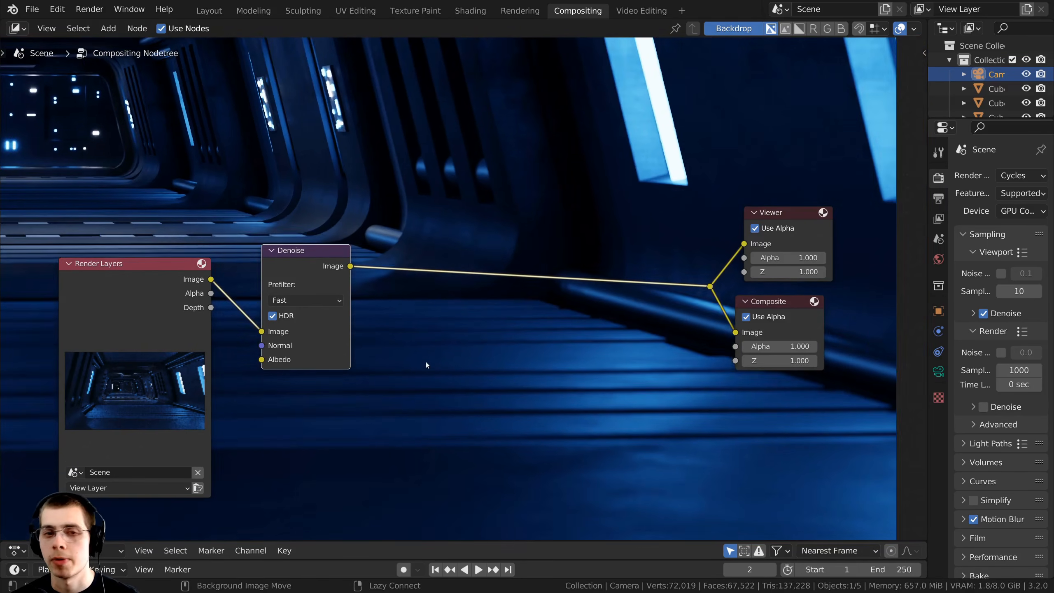
alt+middle_drag(426, 361, 492, 388)
scroll(491, 388, down, 2)
key(v)
key(v)
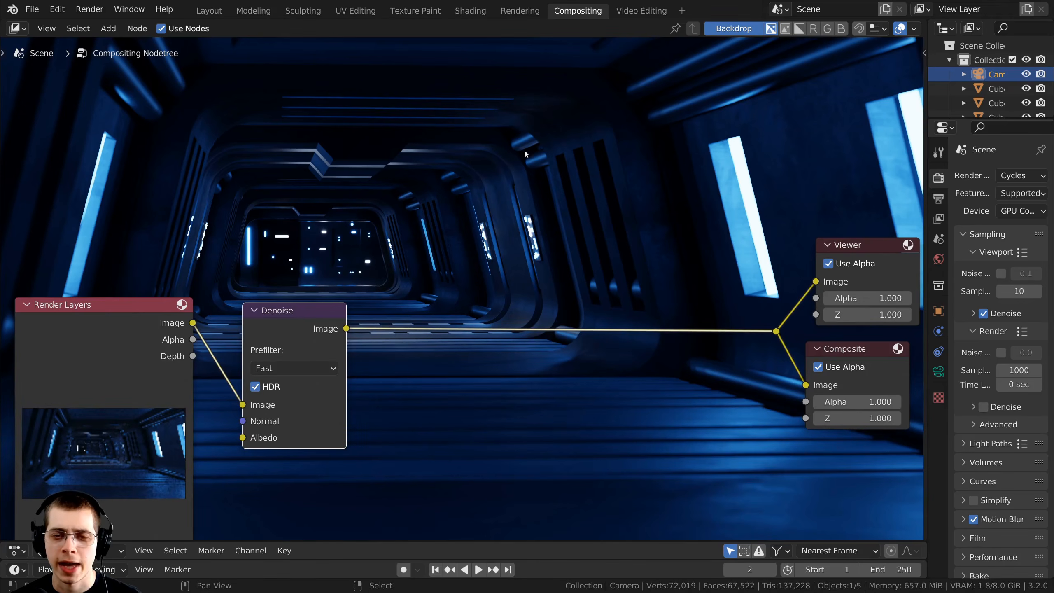
Step: Add a Filter node and insert it into the image link between the Denoise node and the reroute point
middle_drag(486, 198, 462, 193)
key(shift+a)
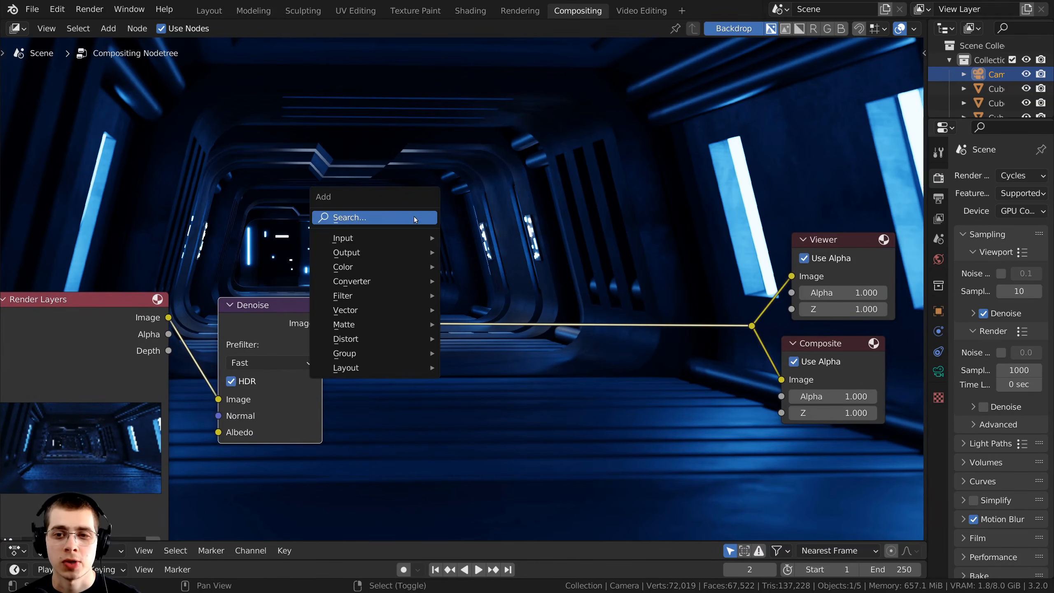
click(382, 218)
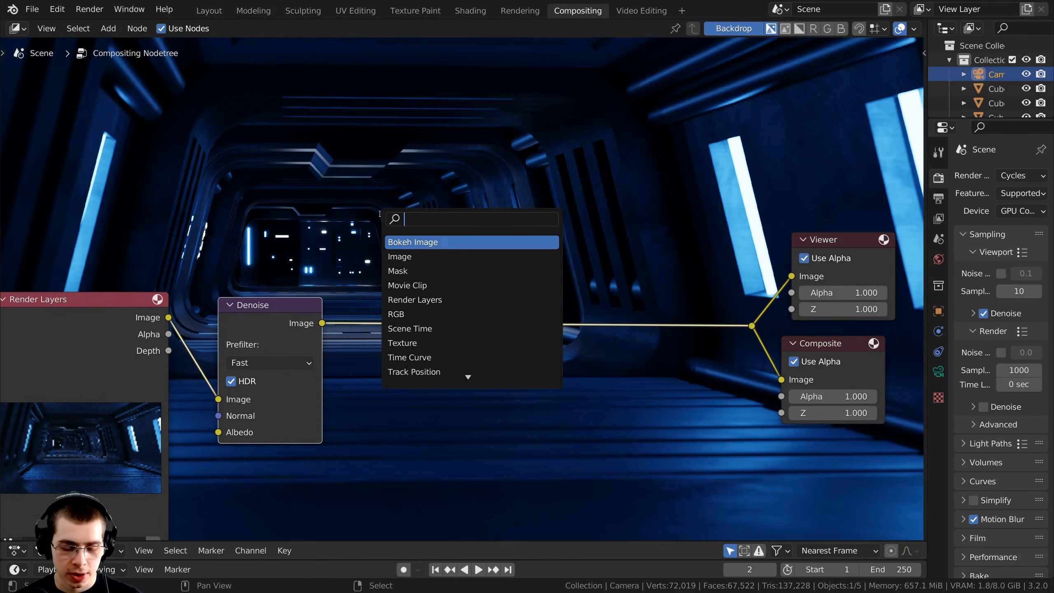
text(filt)
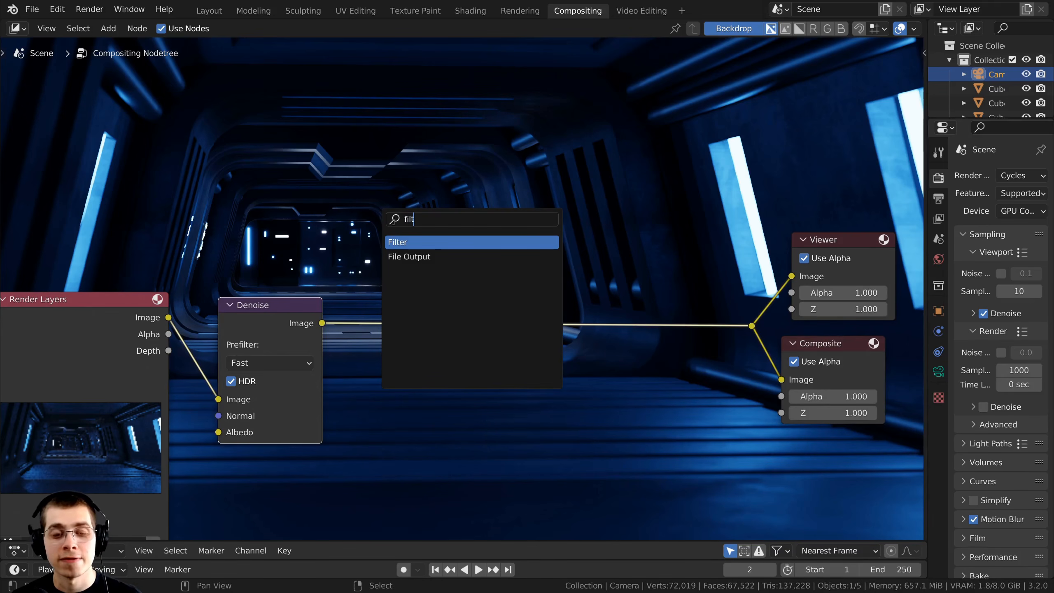
click(401, 242)
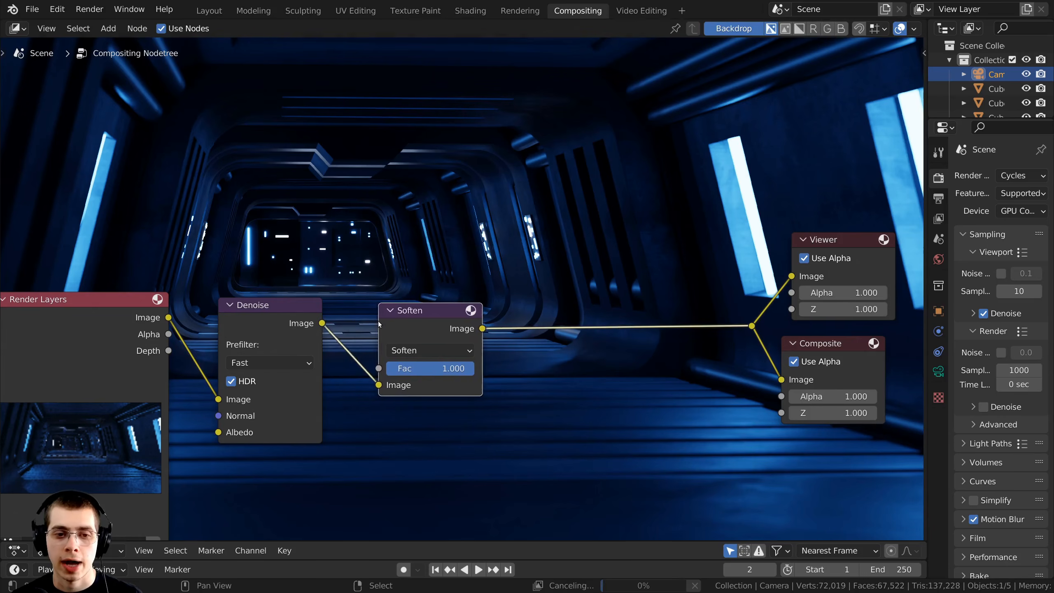
click(388, 308)
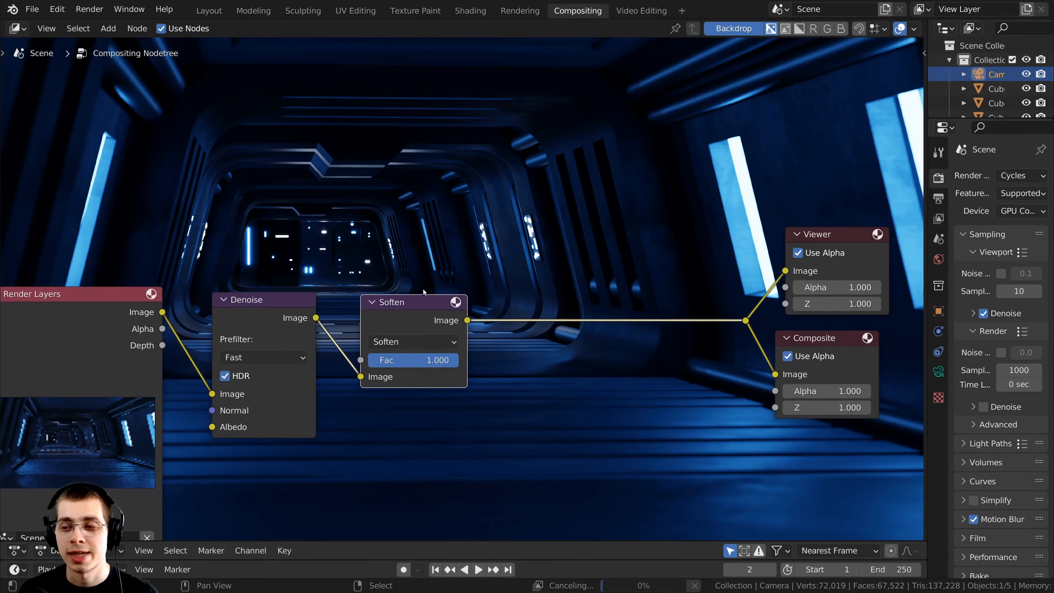
Step: Set the Filter node's type to Sobel and check its edge effect on the backdrop
click(400, 340)
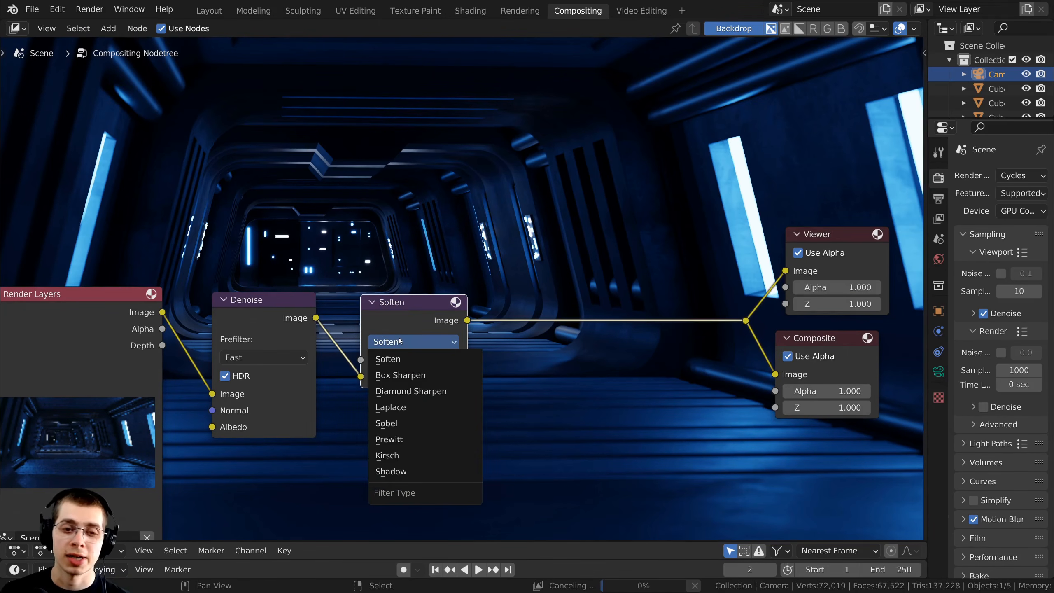
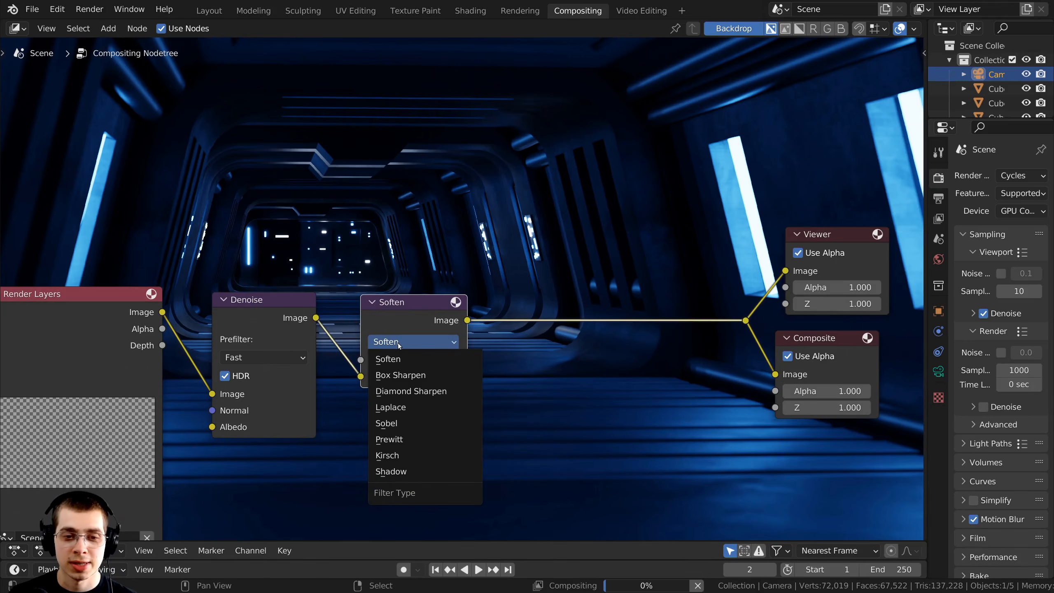
click(381, 424)
middle_drag(459, 175, 451, 221)
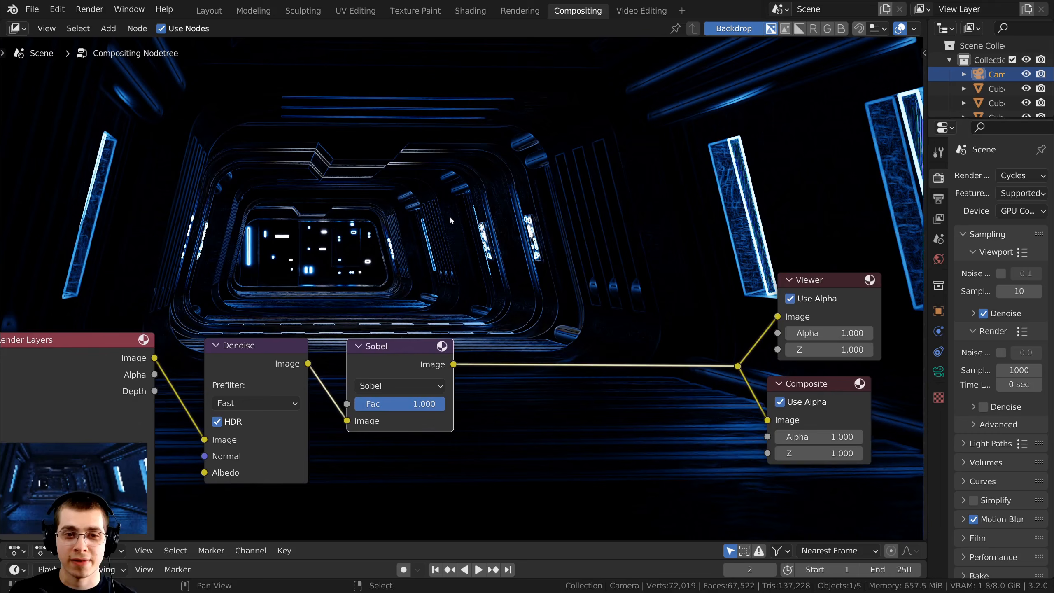
middle_drag(123, 144, 124, 178)
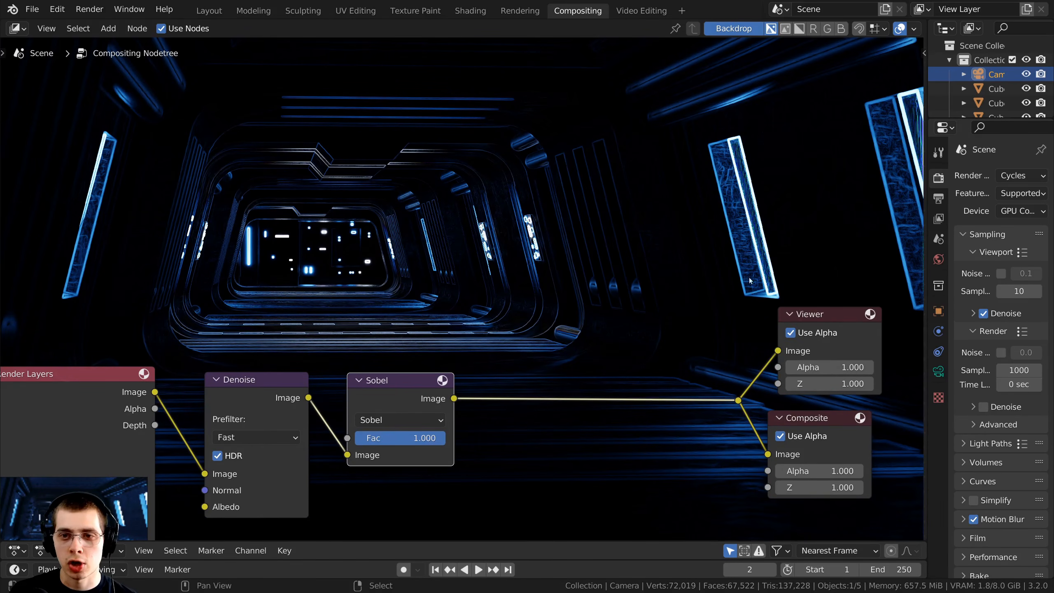
scroll(316, 298, up, 1)
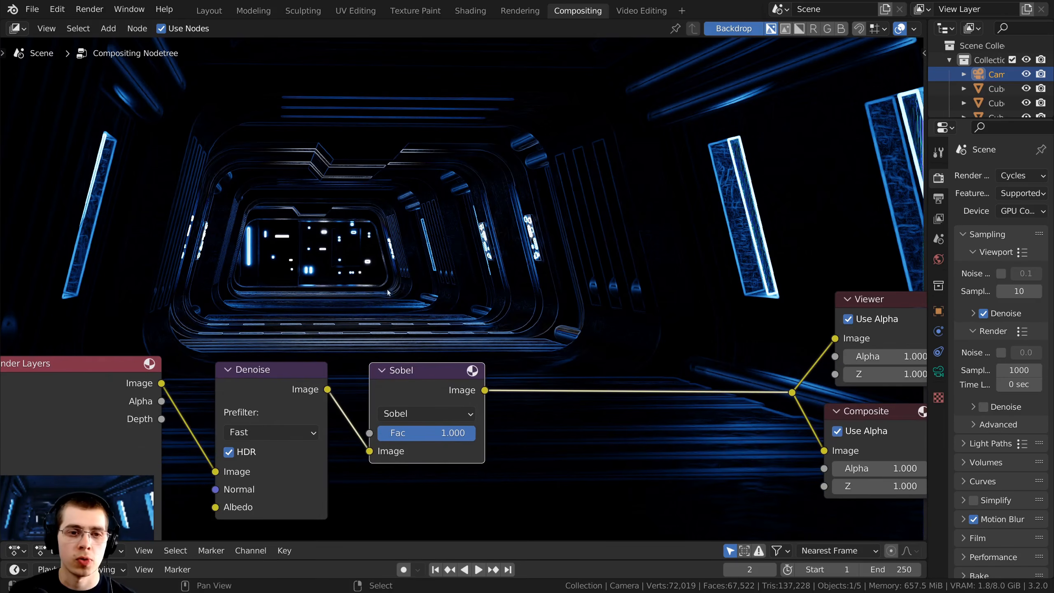
drag(405, 362, 406, 359)
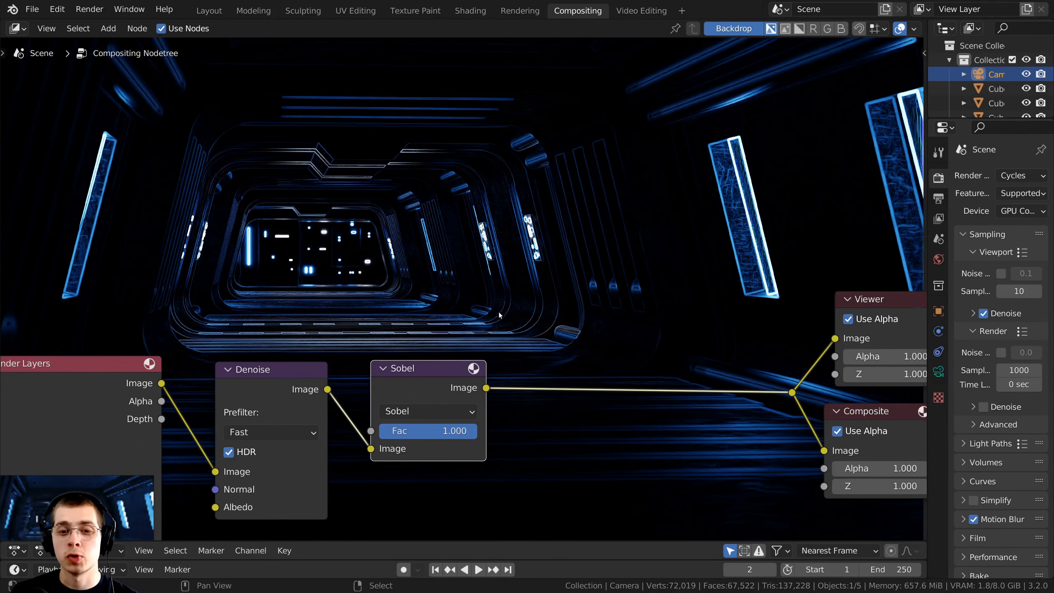
Step: Set the Sobel filter's Fac to 0.3
click(439, 432)
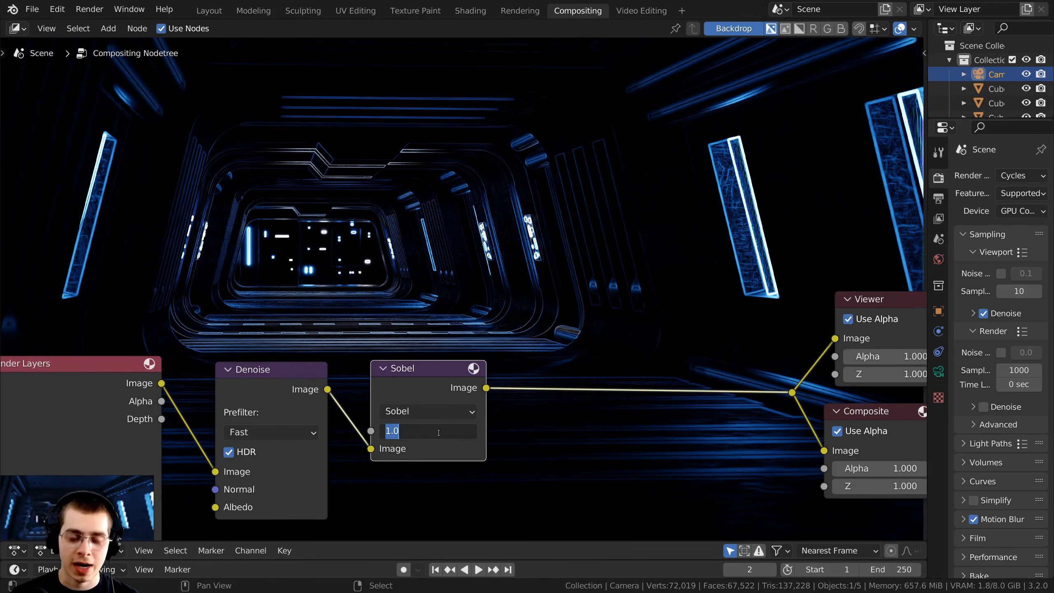
text(.3)
key(Return)
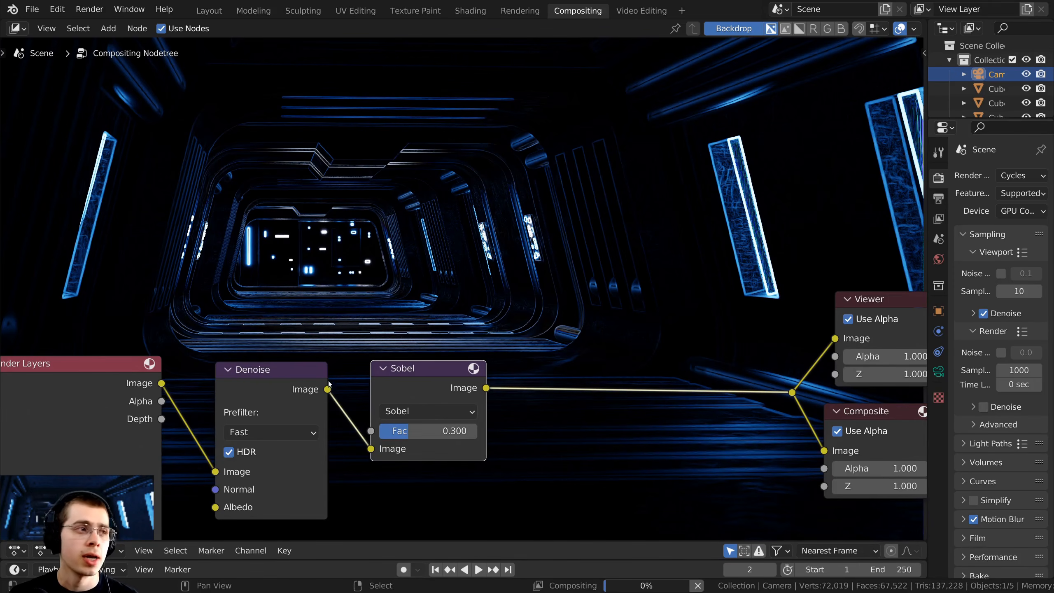
middle_drag(433, 361, 422, 378)
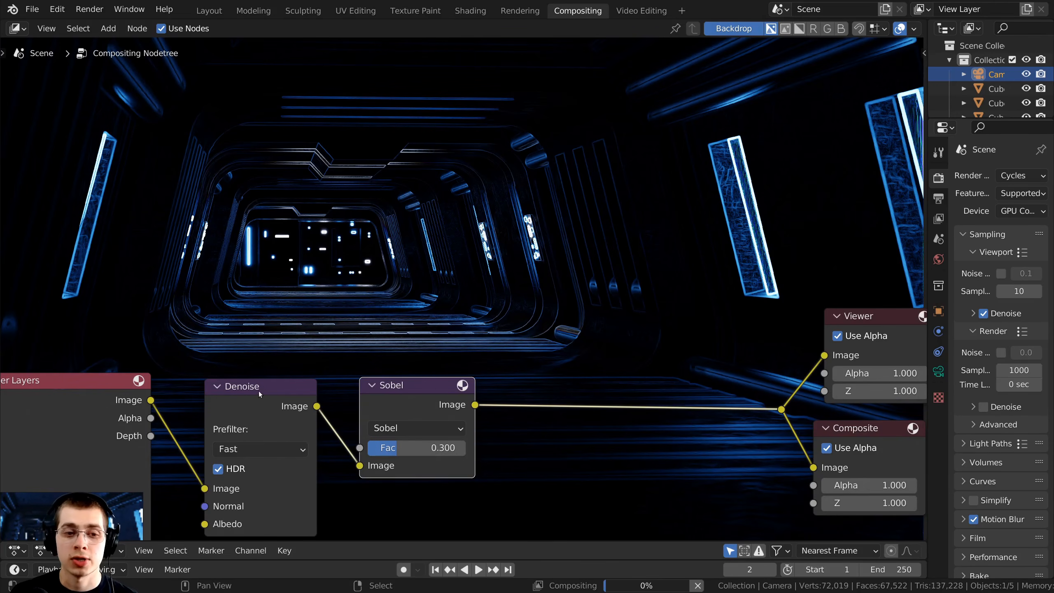
Step: Mute the Denoise node and adjust its position between the Render Layers and Sobel nodes
drag(259, 393, 263, 376)
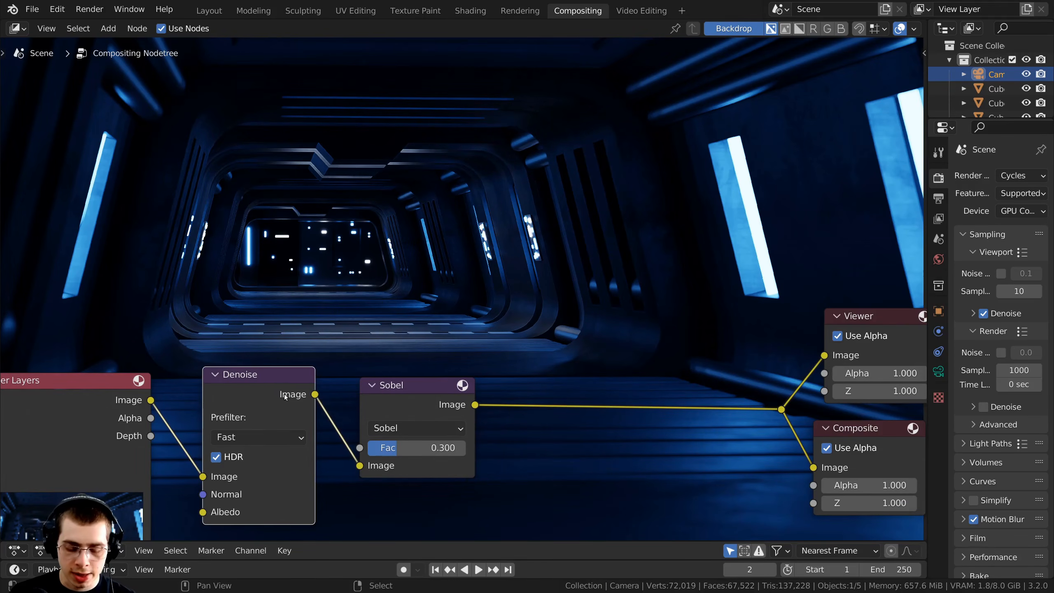
drag(266, 397, 252, 396)
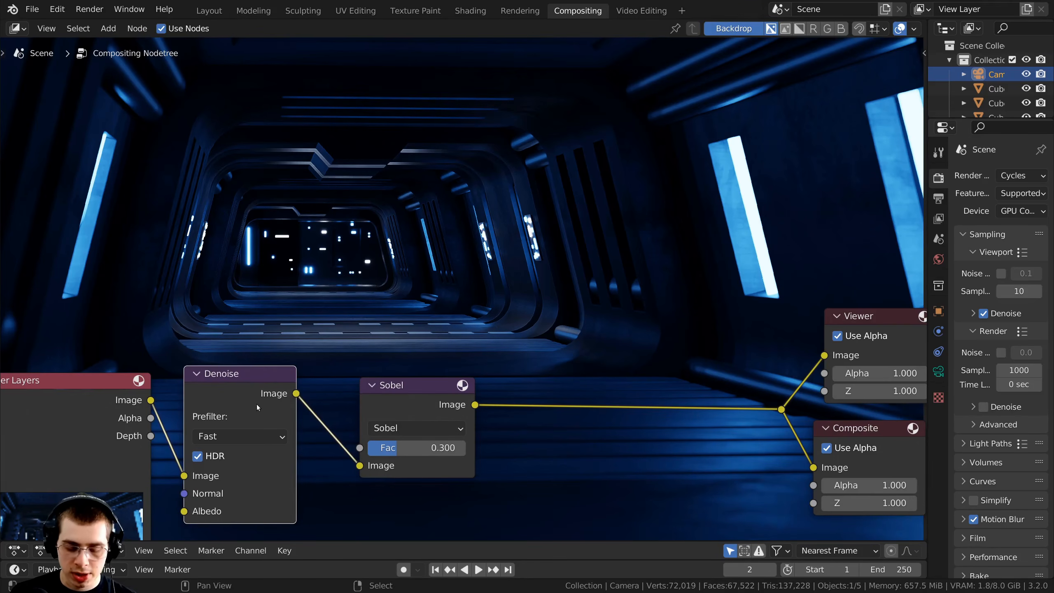
key(m)
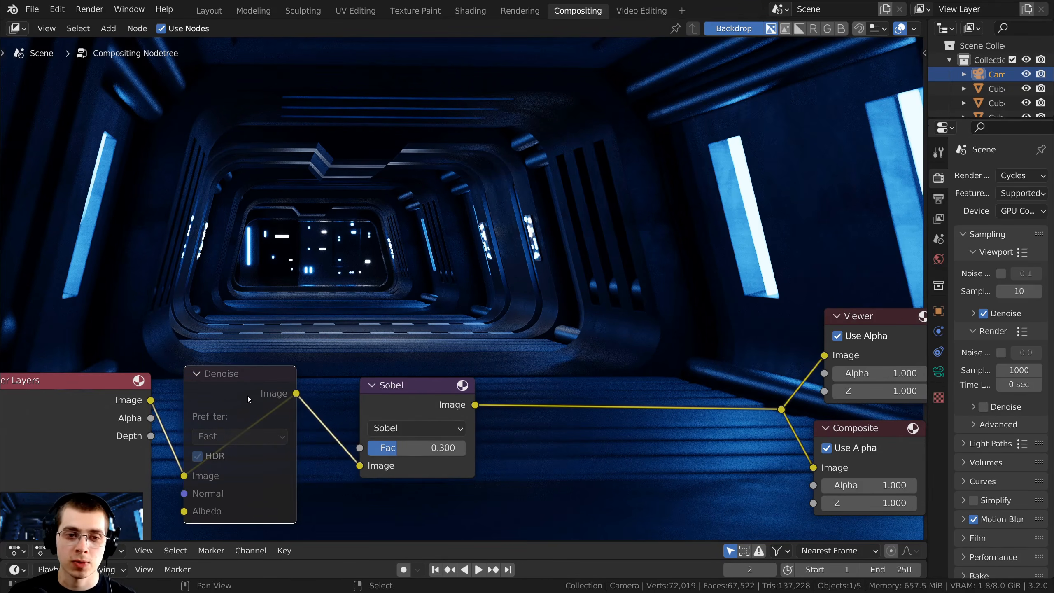
drag(248, 398, 241, 398)
drag(398, 390, 392, 389)
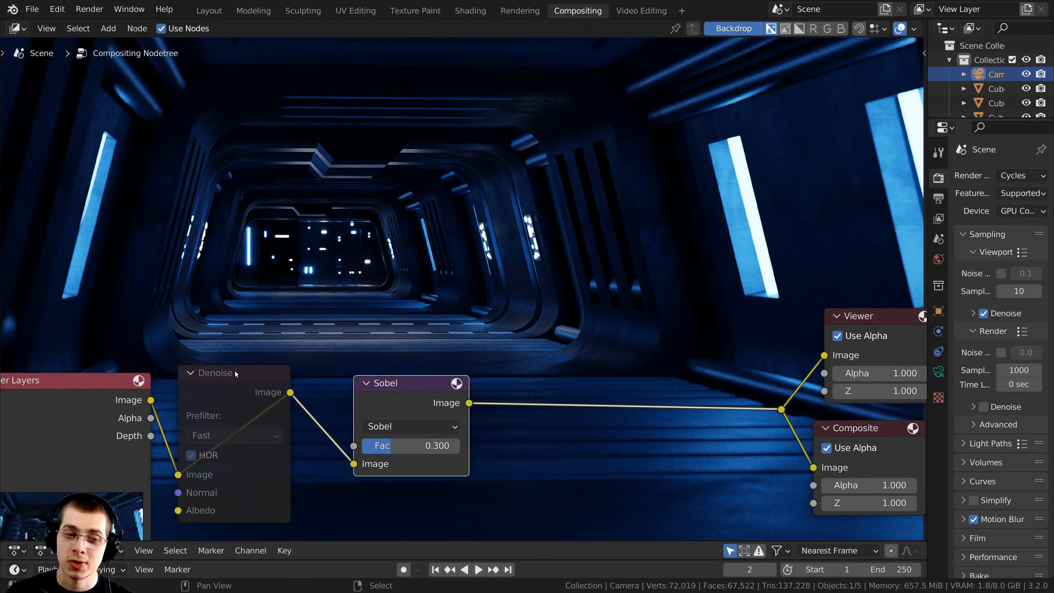
drag(234, 375, 238, 373)
Step: Toggle the Sobel node's mute off and on to compare the backdrop with and without the filter
drag(381, 407, 371, 404)
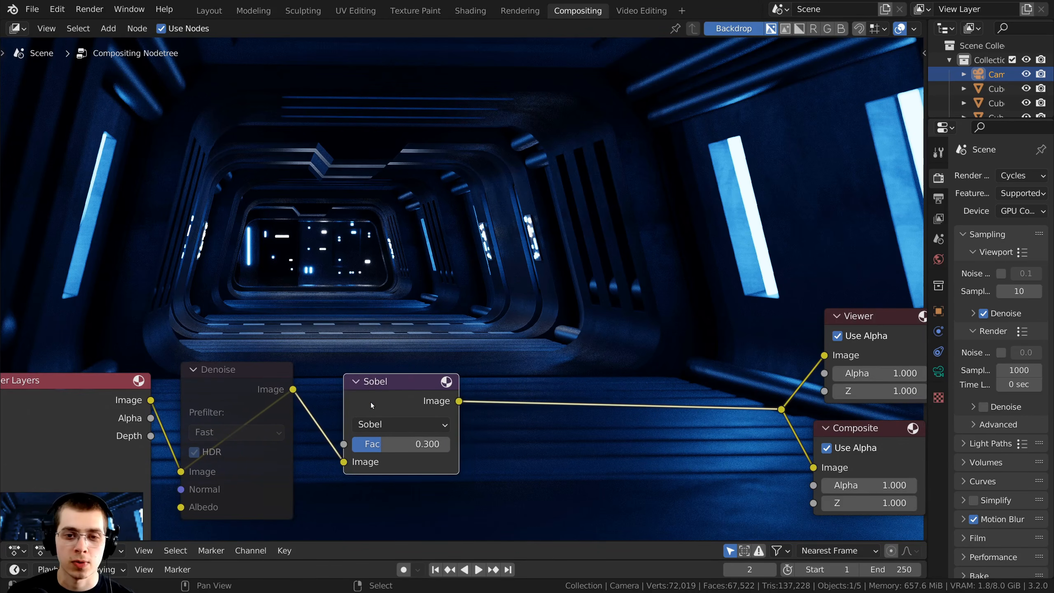
middle_drag(394, 403, 390, 409)
drag(384, 406, 378, 401)
key(m)
key(m)
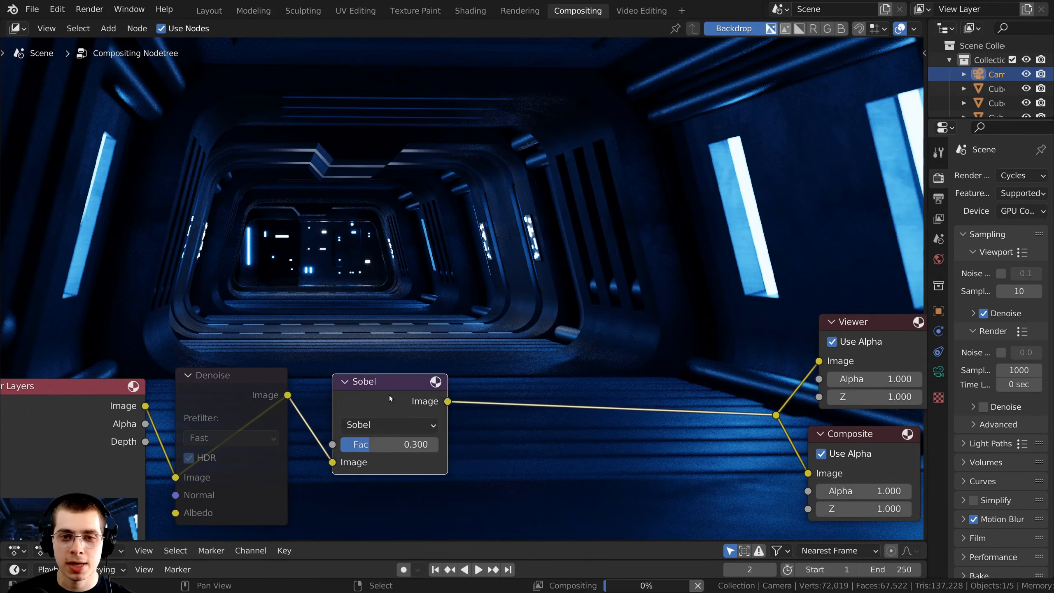
key(m)
key(m)
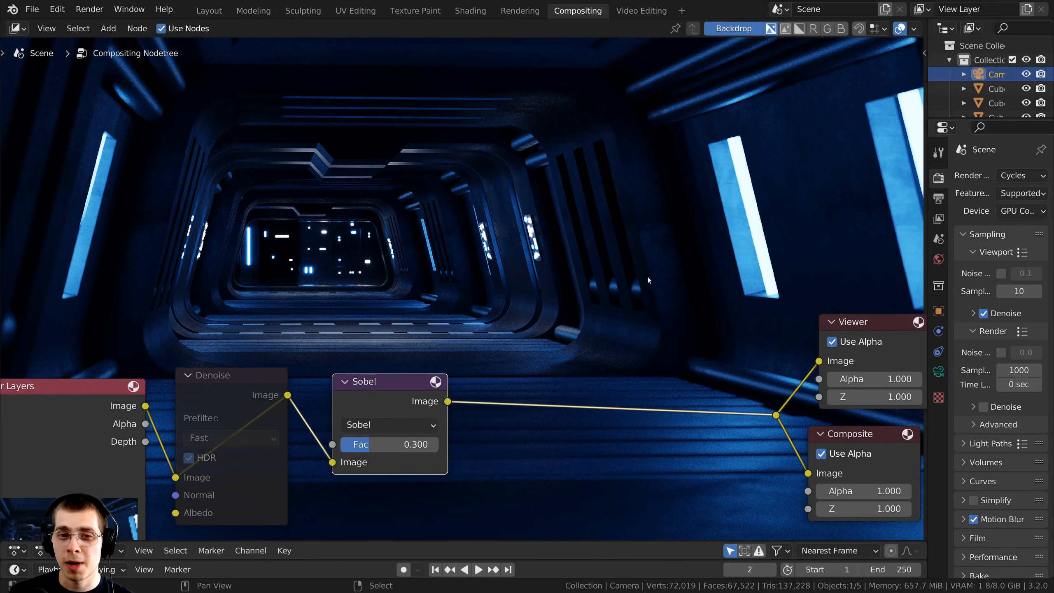
drag(409, 444, 438, 444)
right_click(438, 444)
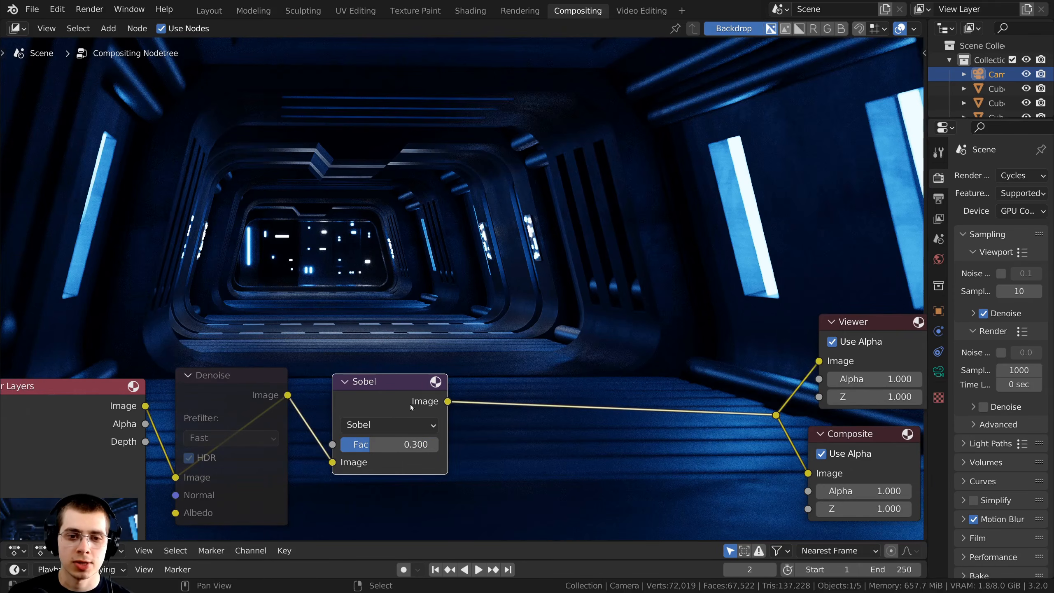
drag(382, 407, 377, 407)
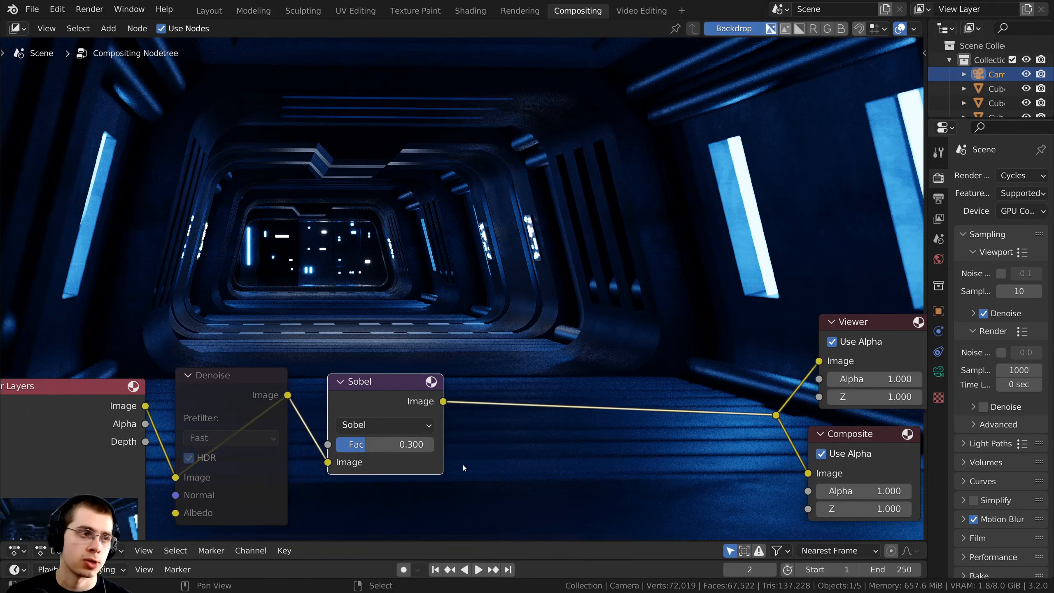
Step: Add an RGB Curves node between the Sobel node and the Viewer and Composite outputs
middle_drag(498, 421, 453, 412)
scroll(390, 361, down, 1)
middle_drag(370, 351, 348, 373)
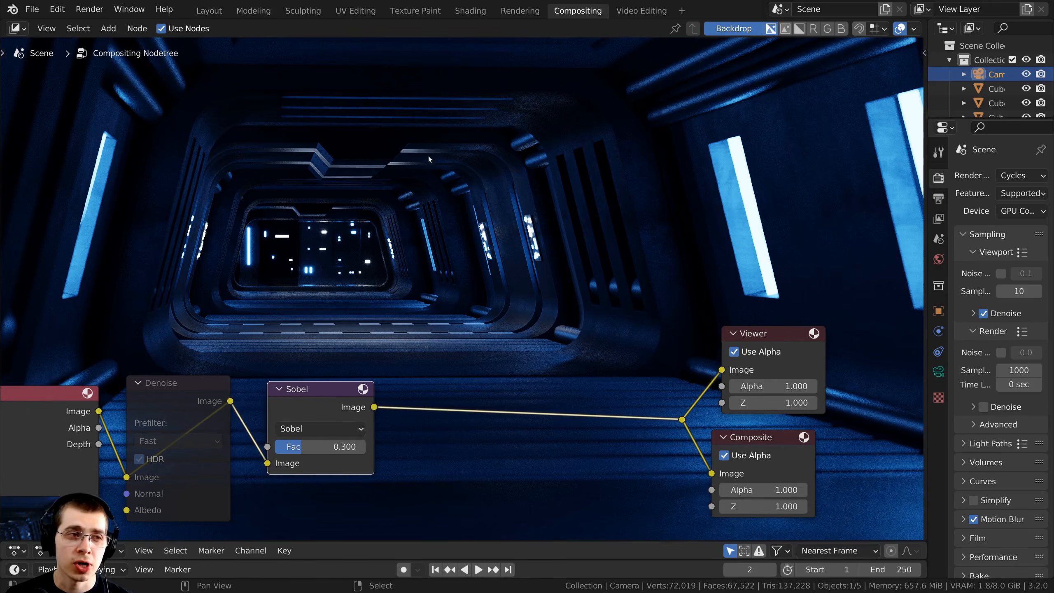
mouse_move(595, 276)
middle_down()
mouse_move(603, 203)
mouse_move(598, 264)
middle_up()
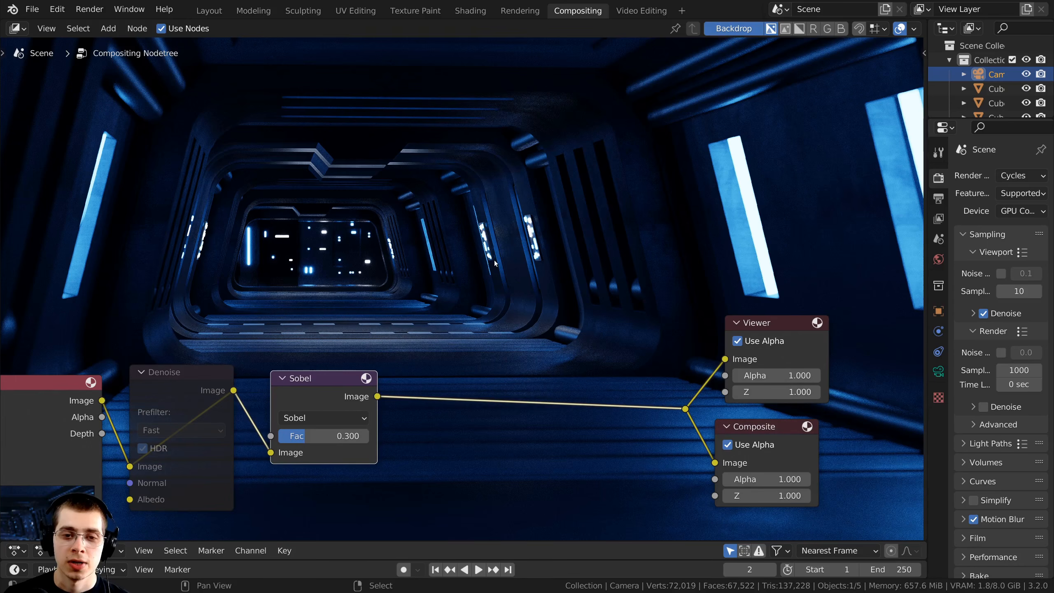
key(shift+a)
click(443, 263)
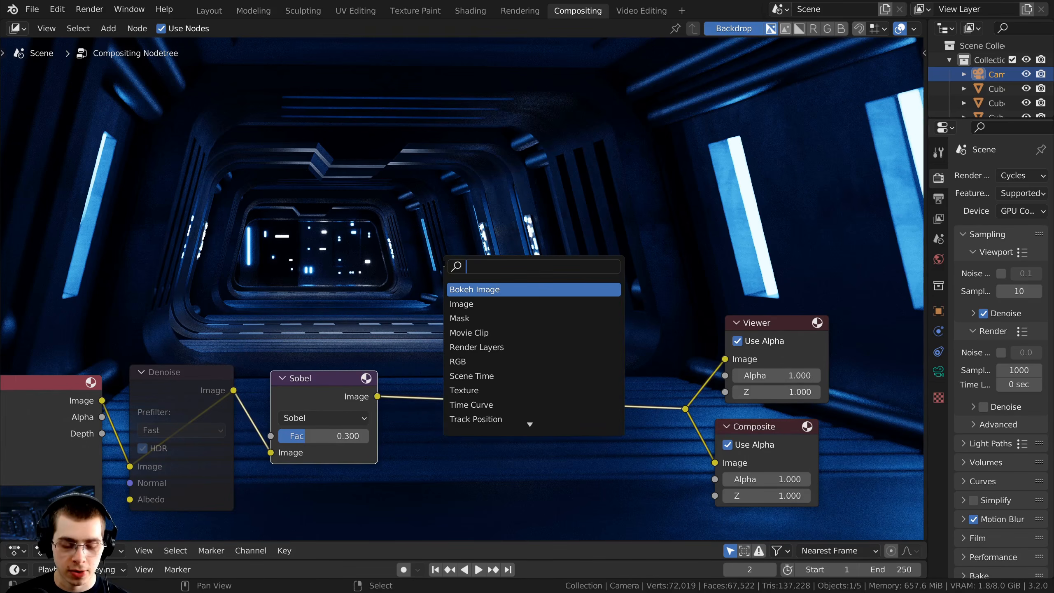
text(rgb)
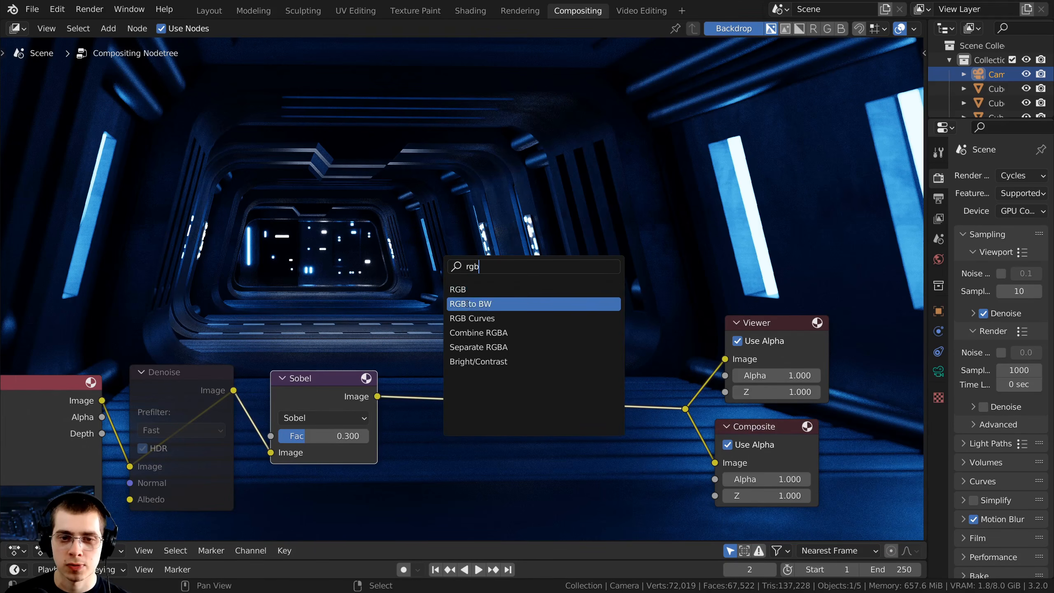
click(473, 318)
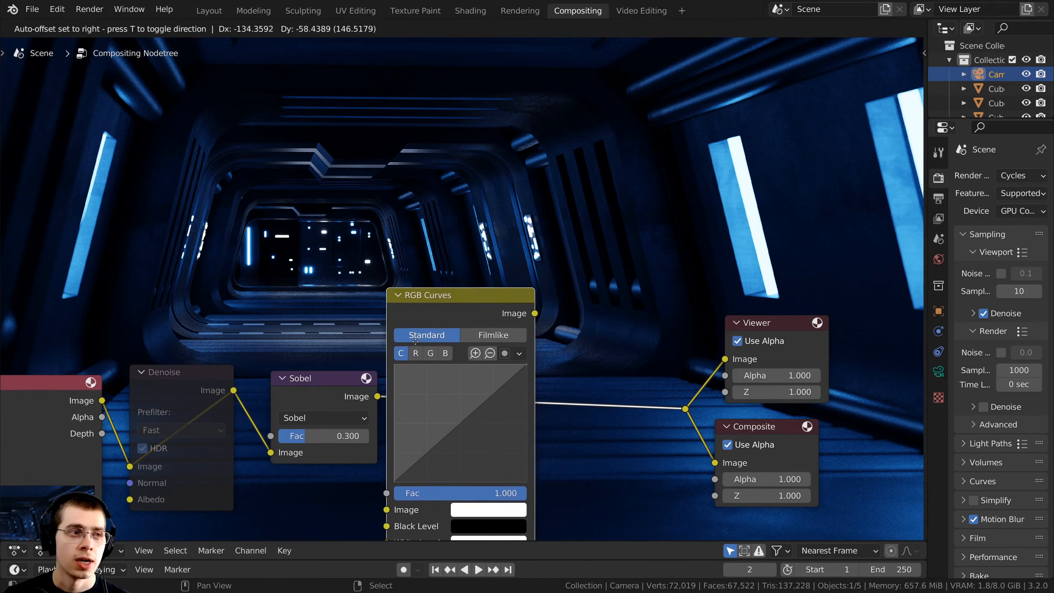
click(453, 316)
scroll(453, 316, up, 2)
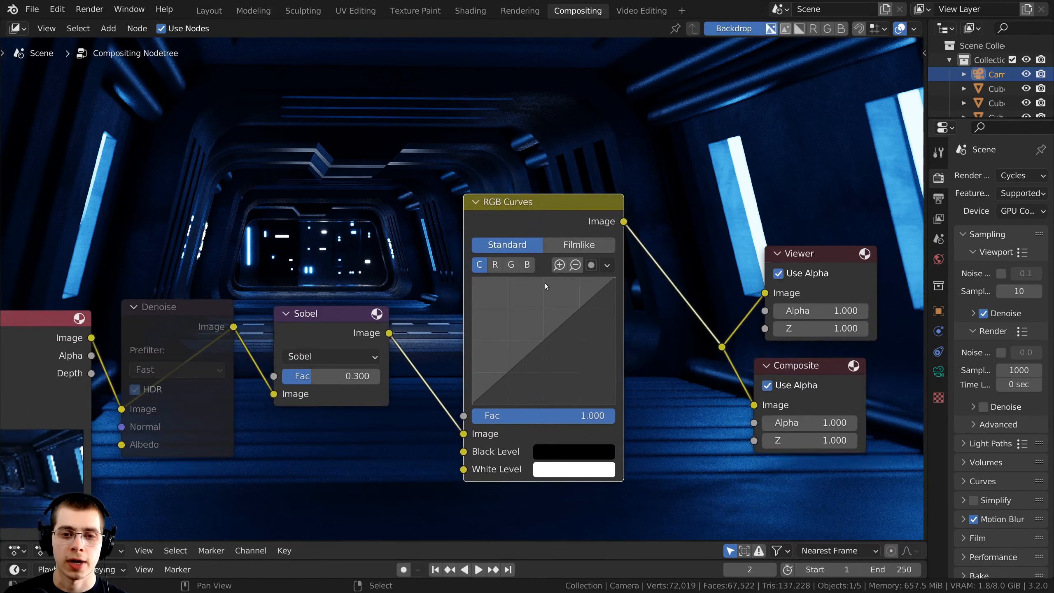
drag(522, 216, 510, 216)
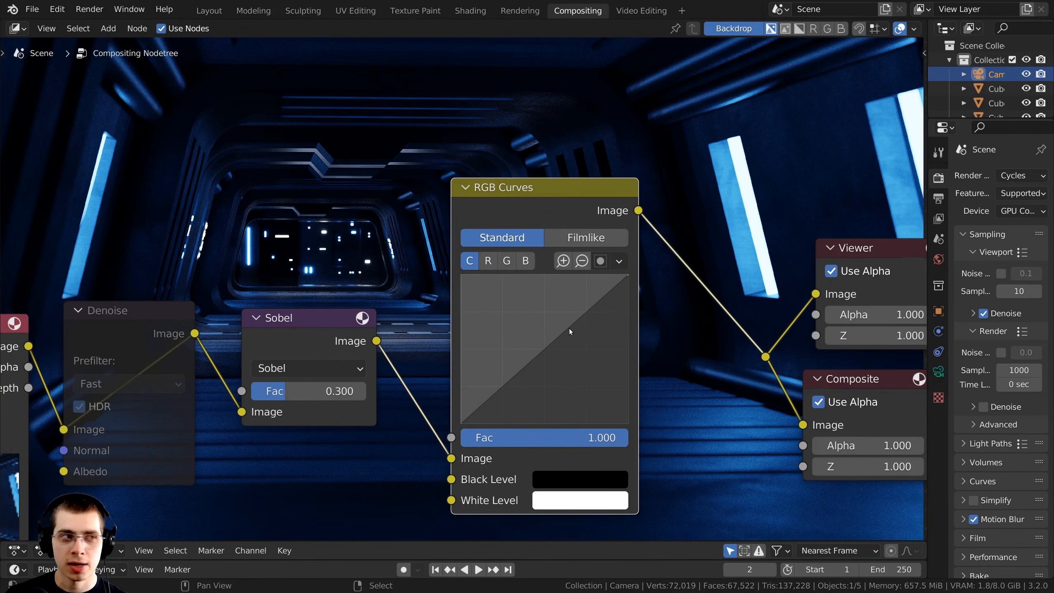
Step: Brighten the image by adding combined-curve points at about 0.3, 0.8 and 0.1, 0.3 in the RGB Curves node
drag(569, 328, 525, 300)
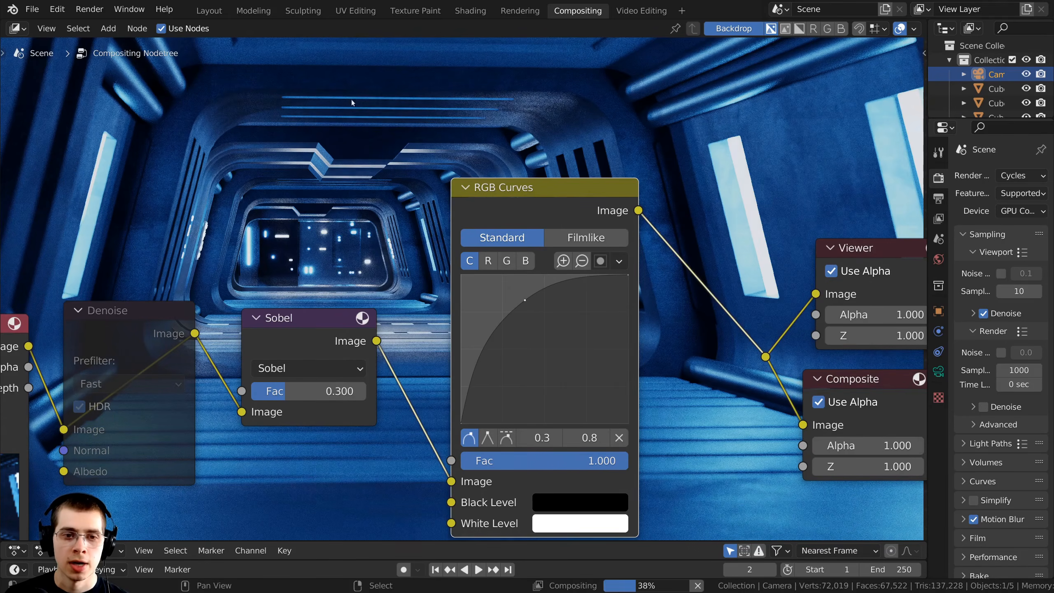
middle_drag(520, 285, 479, 366)
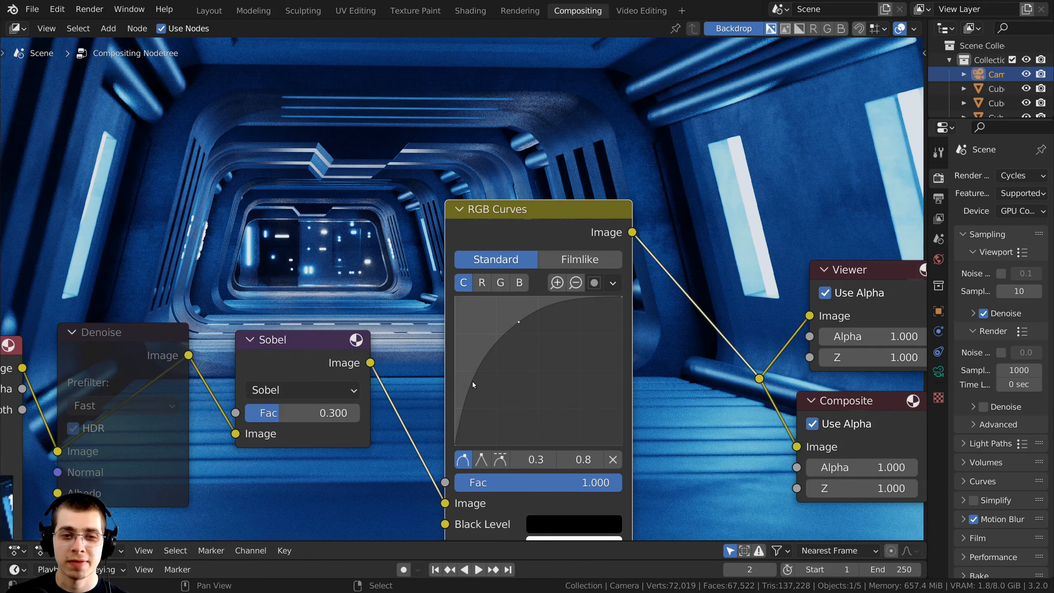
drag(472, 382, 478, 394)
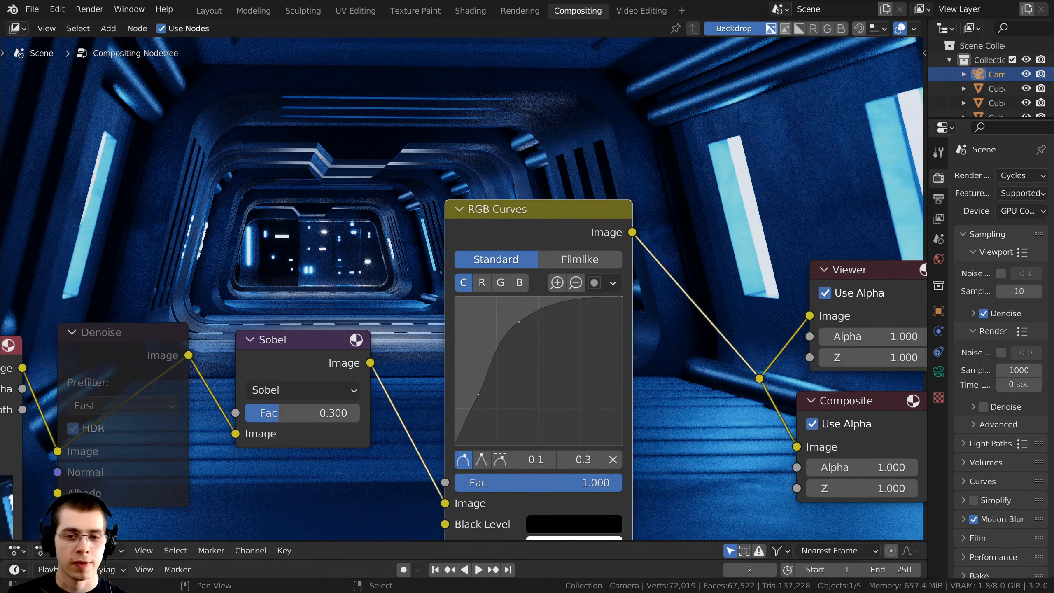
Step: Toggle the RGB Curves node's mute repeatedly to compare the backdrop with and without the curve
middle_drag(478, 393, 495, 314)
middle_drag(527, 355, 520, 347)
key(m)
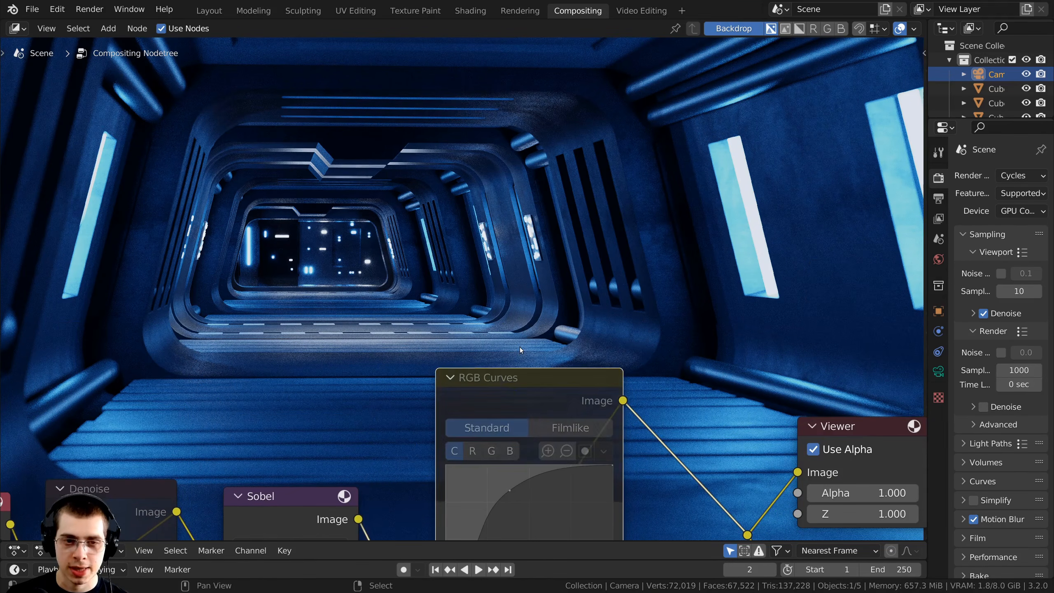
key(m)
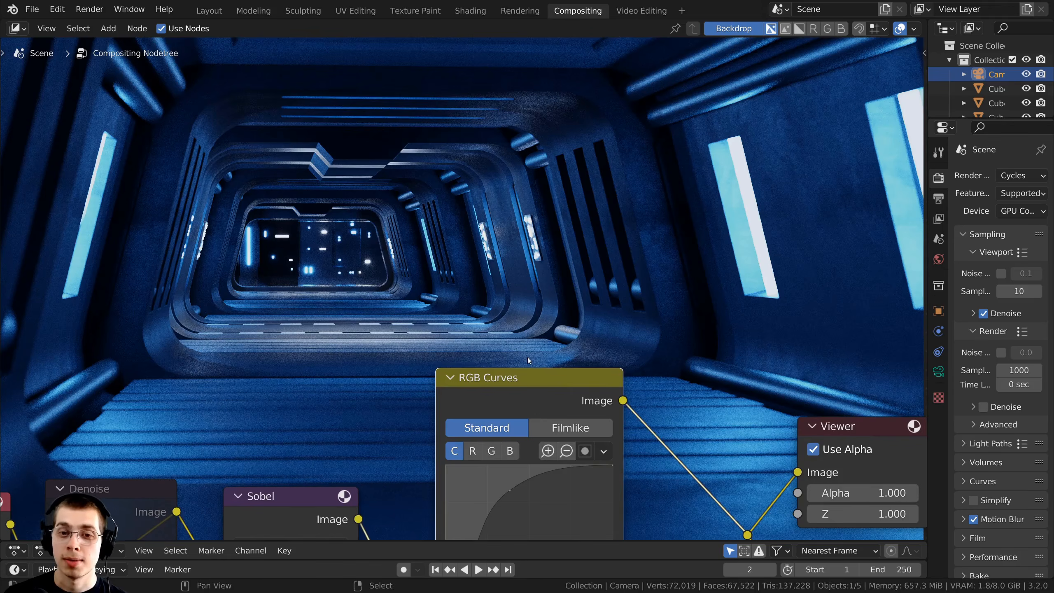
key(m)
key(m)
scroll(486, 366, down, 2)
middle_drag(472, 372, 480, 268)
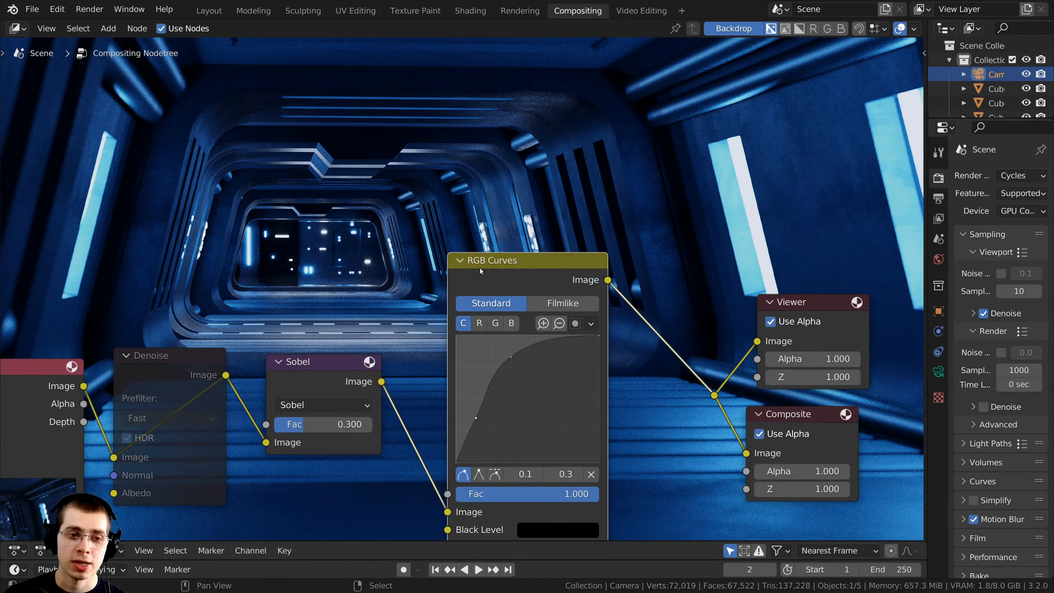
Step: Reposition the Sobel and RGB Curves nodes closer together in the node chain
click(431, 341)
drag(331, 379, 320, 379)
drag(531, 257, 498, 259)
middle_drag(498, 259, 428, 227)
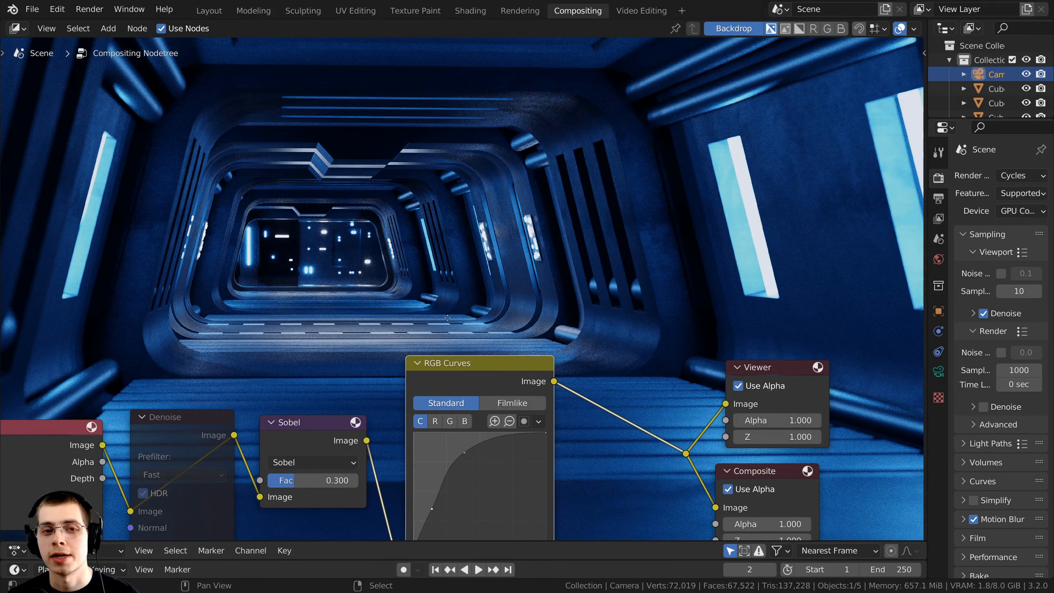
Step: Add a Glare node between the RGB Curves node and the Viewer and Composite outputs
middle_drag(447, 318, 392, 290)
key(shift+a)
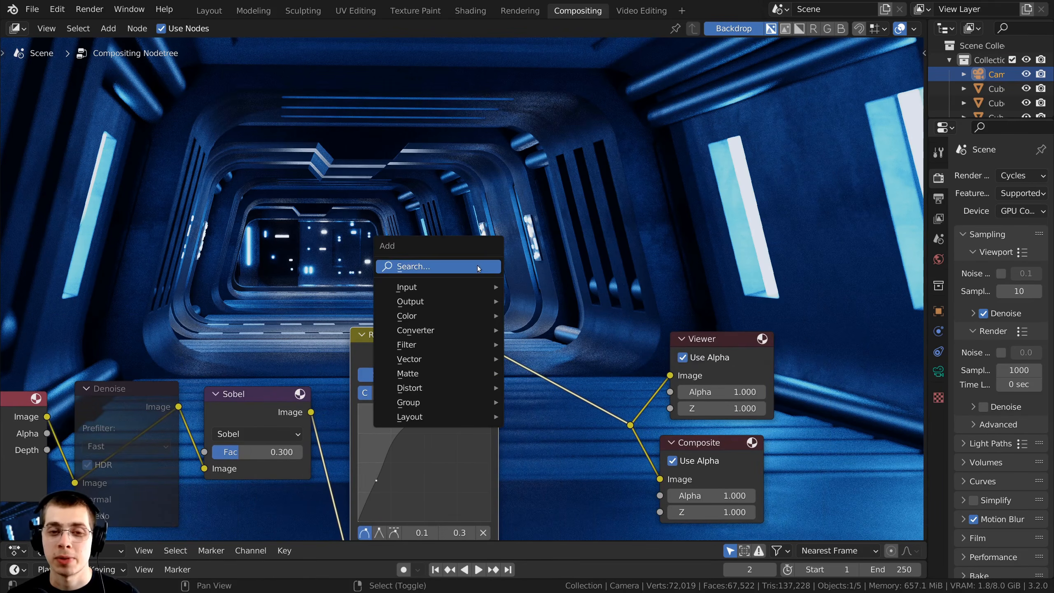
click(441, 263)
text(gla)
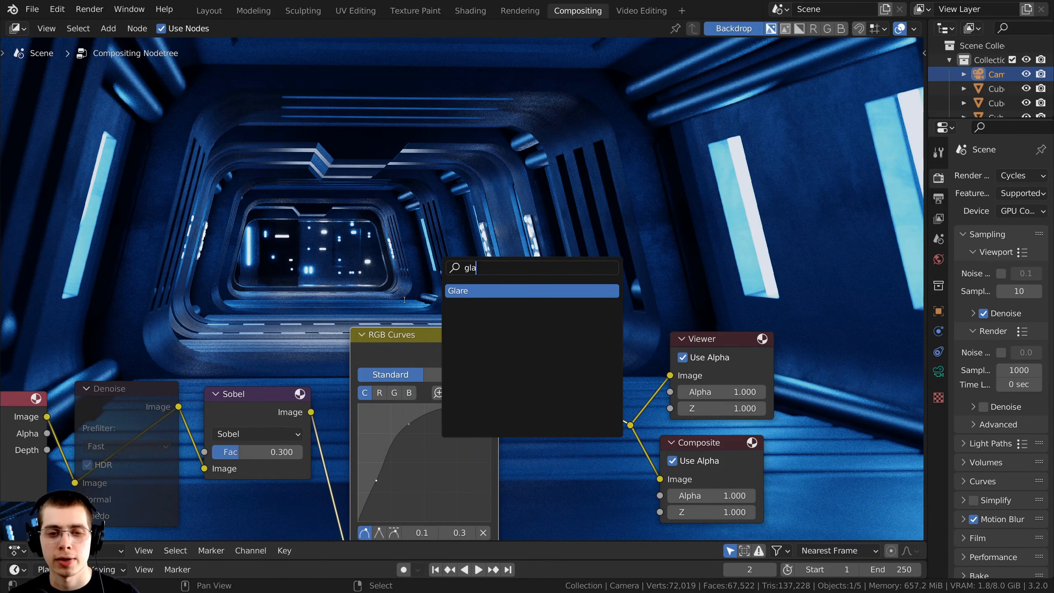
key(Return)
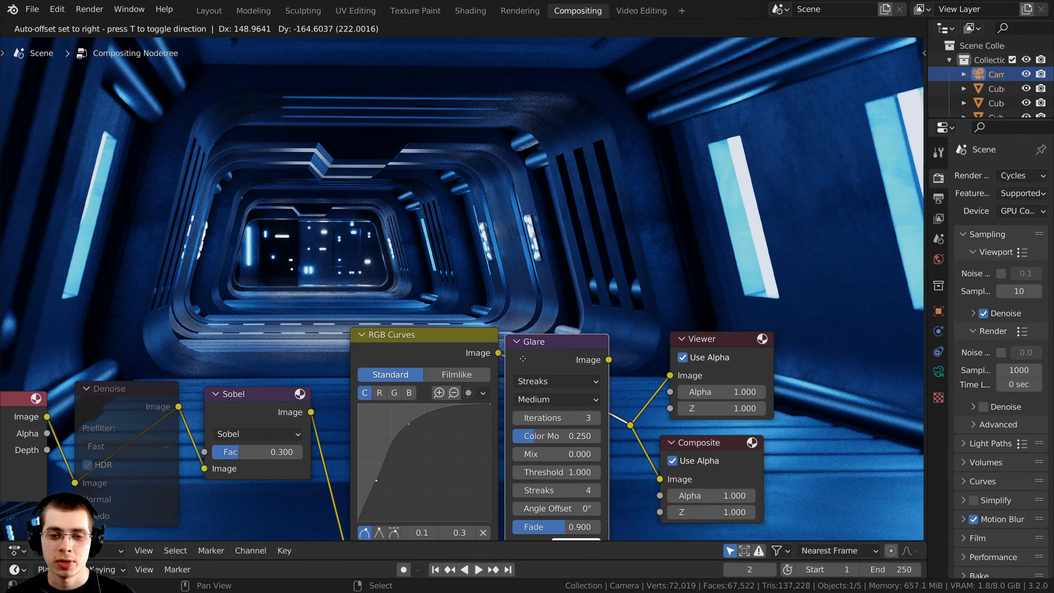
click(523, 371)
middle_drag(587, 355, 547, 300)
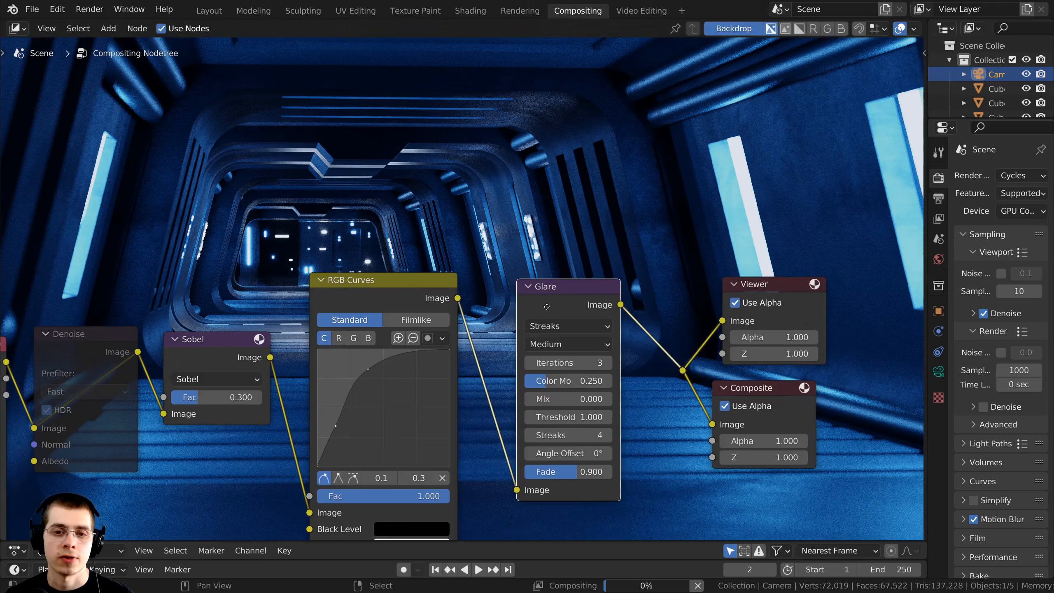
drag(548, 299, 542, 301)
middle_drag(550, 308, 525, 311)
Step: Set the Glare node's type to Fog Glow and its quality to High
scroll(525, 311, up, 1)
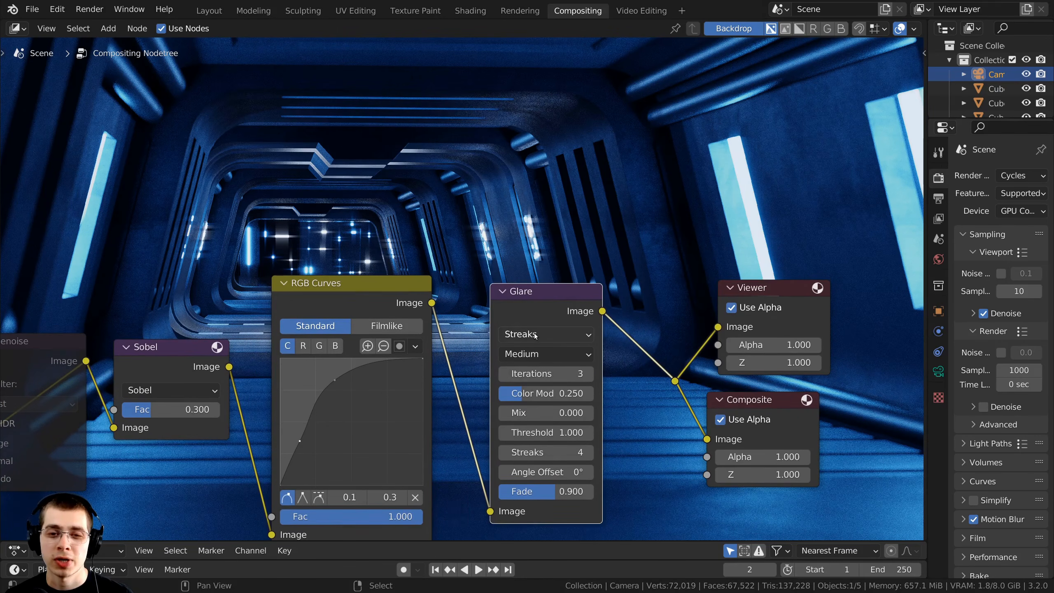
click(535, 333)
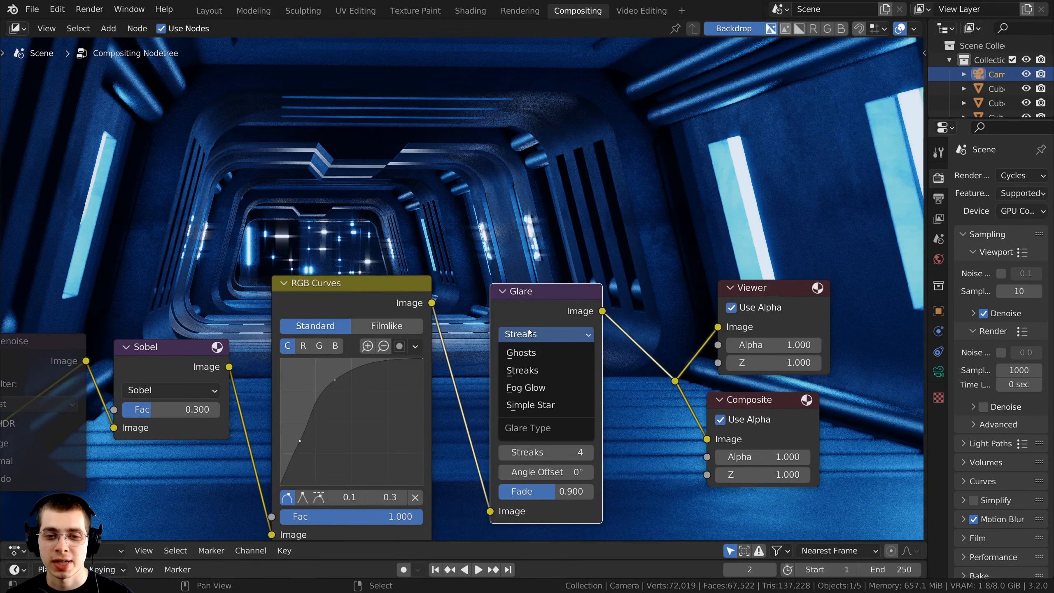
click(534, 388)
scroll(531, 365, up, 2)
click(515, 354)
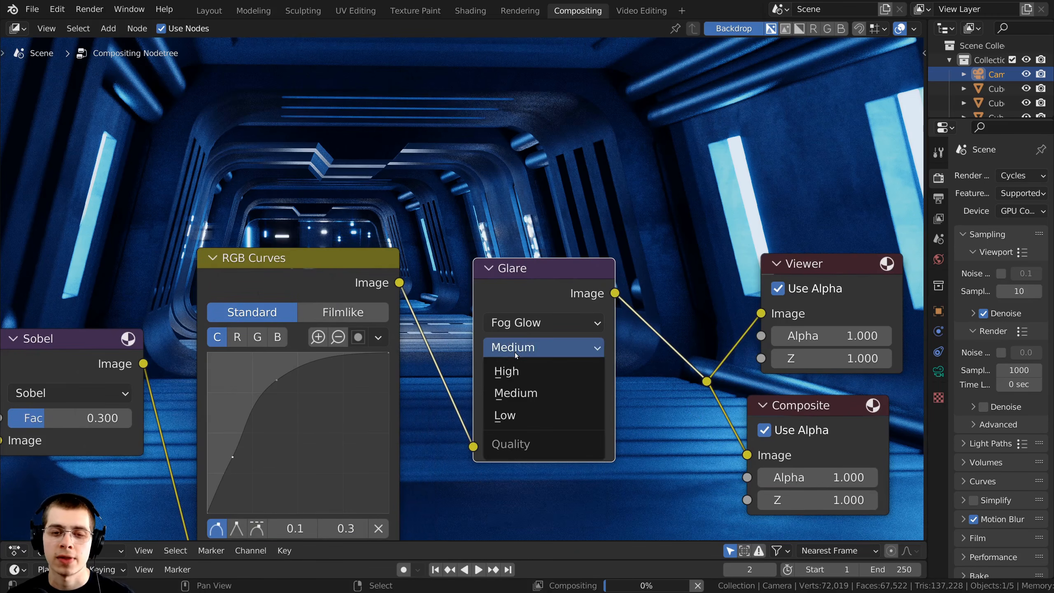
click(513, 371)
Step: Move the RGB Curves and Glare nodes lower so they cover less of the corridor backdrop
drag(280, 274, 262, 349)
middle_drag(581, 237, 554, 314)
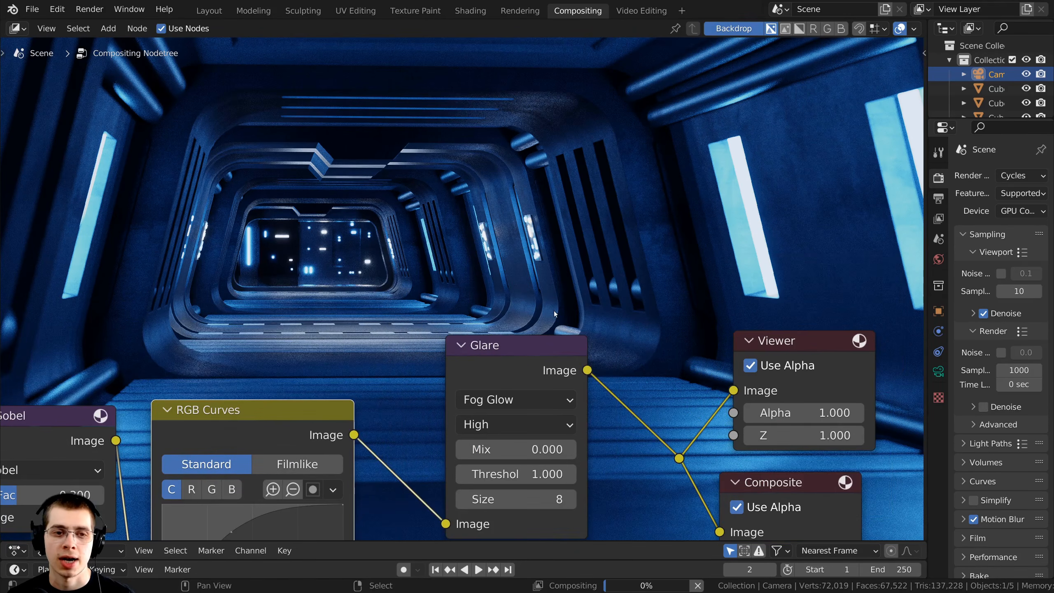
drag(544, 349, 564, 374)
scroll(481, 370, down, 2)
middle_drag(481, 371, 473, 291)
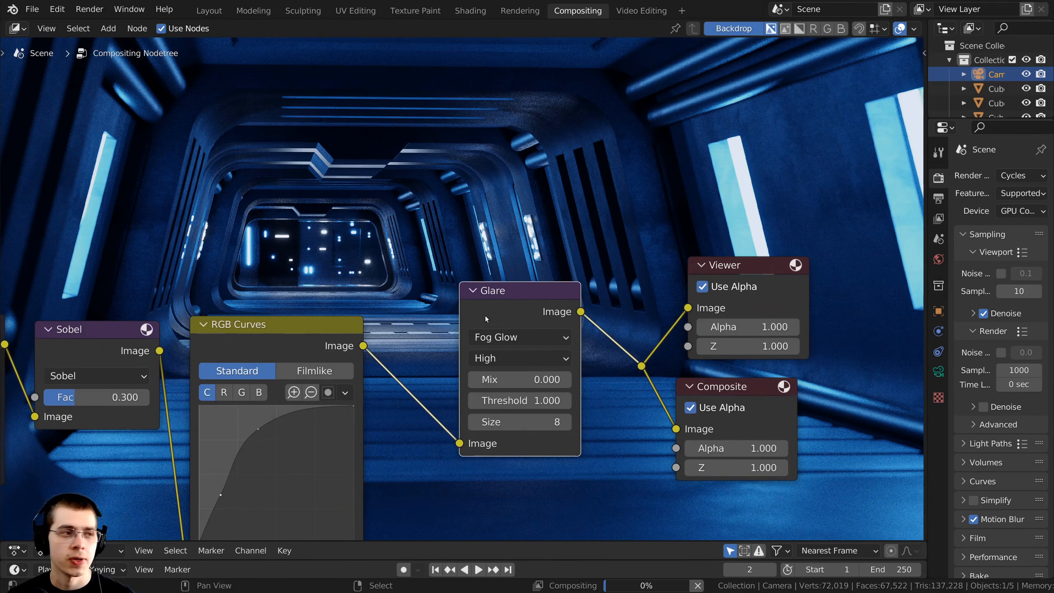
Step: Set the Glare node's Size to 9 and adjust the node's position
middle_drag(541, 429, 534, 422)
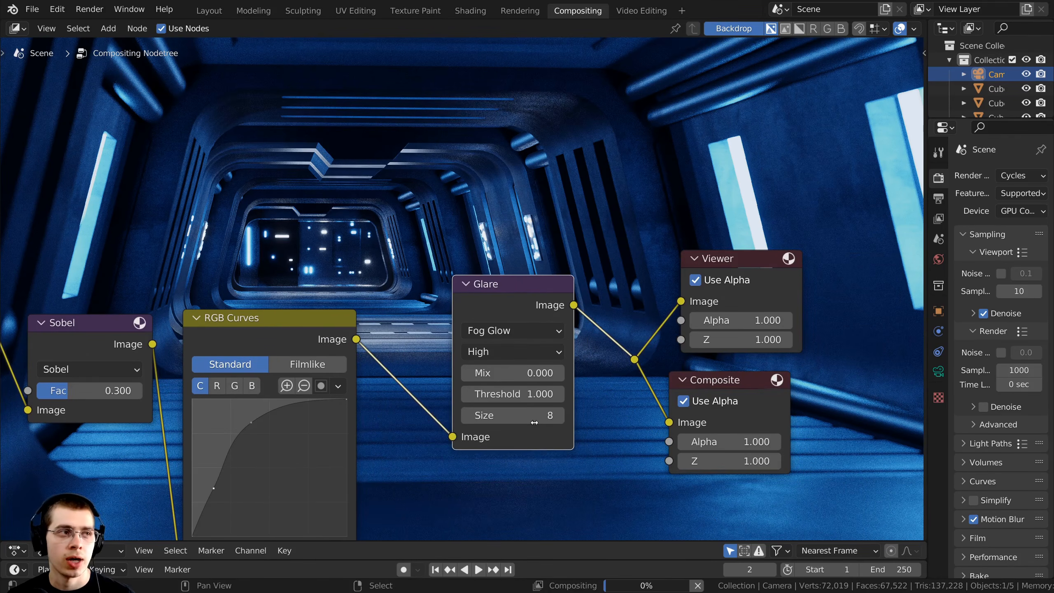
click(558, 415)
drag(522, 316, 530, 331)
middle_drag(538, 341, 571, 367)
scroll(397, 333, up, 1)
drag(536, 331, 546, 336)
scroll(549, 274, down, 1)
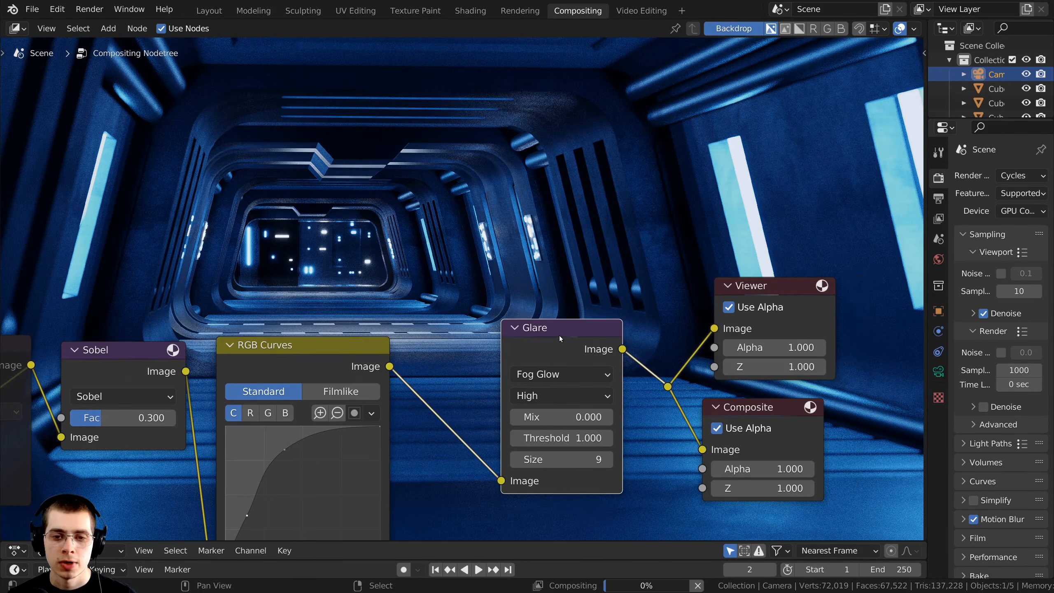
Step: Duplicate the Fog Glow Glare node, insert the copy between RGB Curves and the original, and align the nodes
key(shift+d)
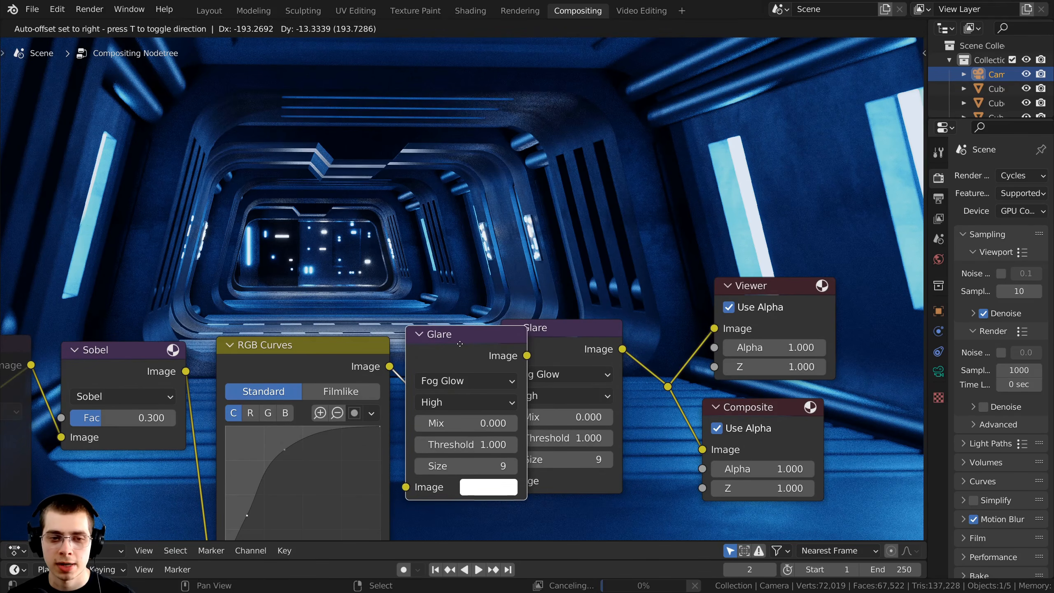
click(460, 344)
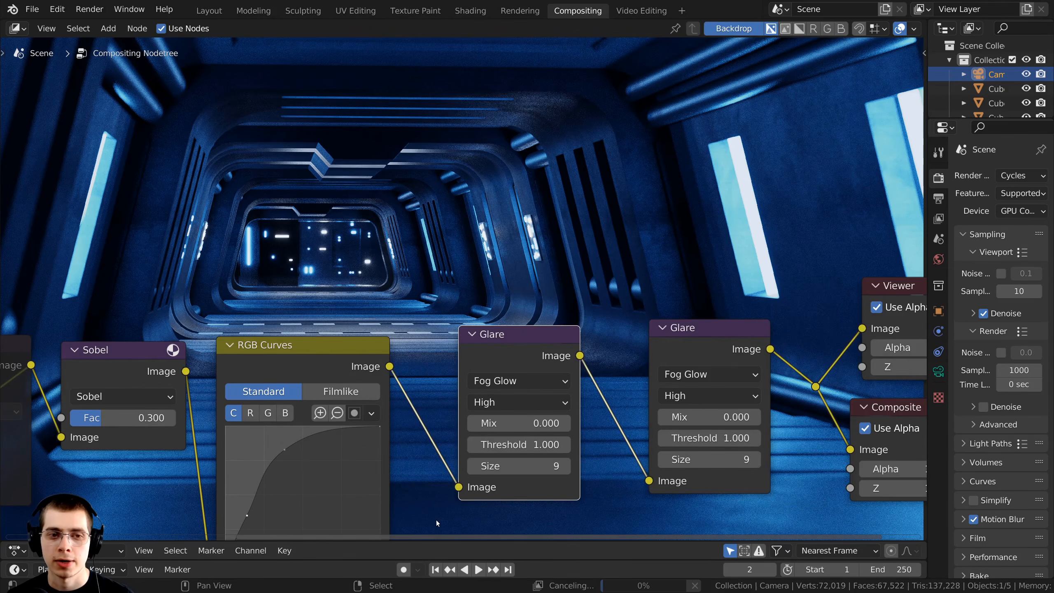
middle_drag(517, 284, 400, 309)
drag(411, 376, 403, 371)
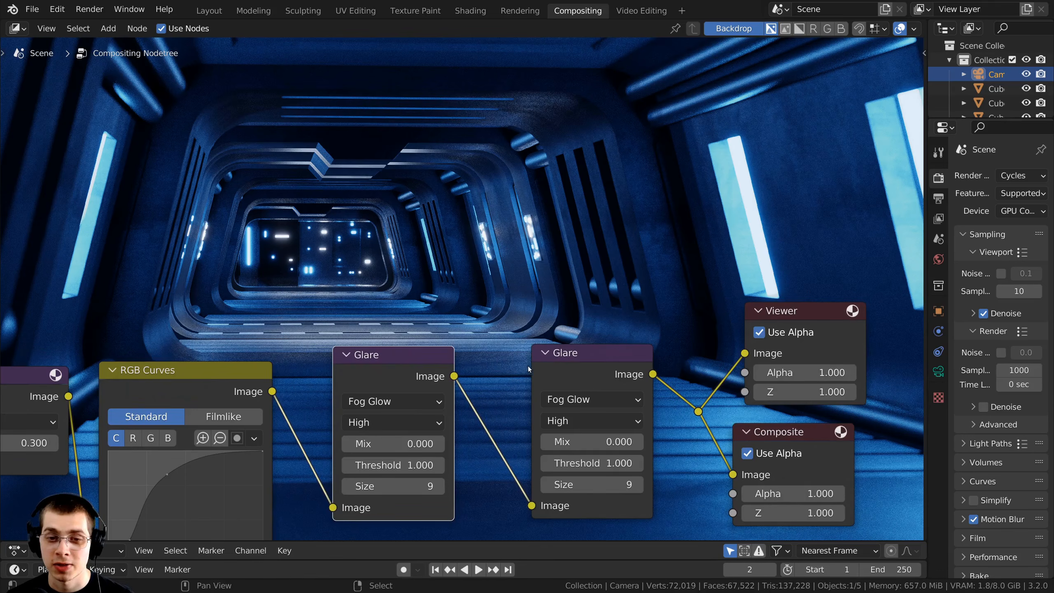
drag(535, 369, 526, 369)
middle_drag(385, 391, 379, 356)
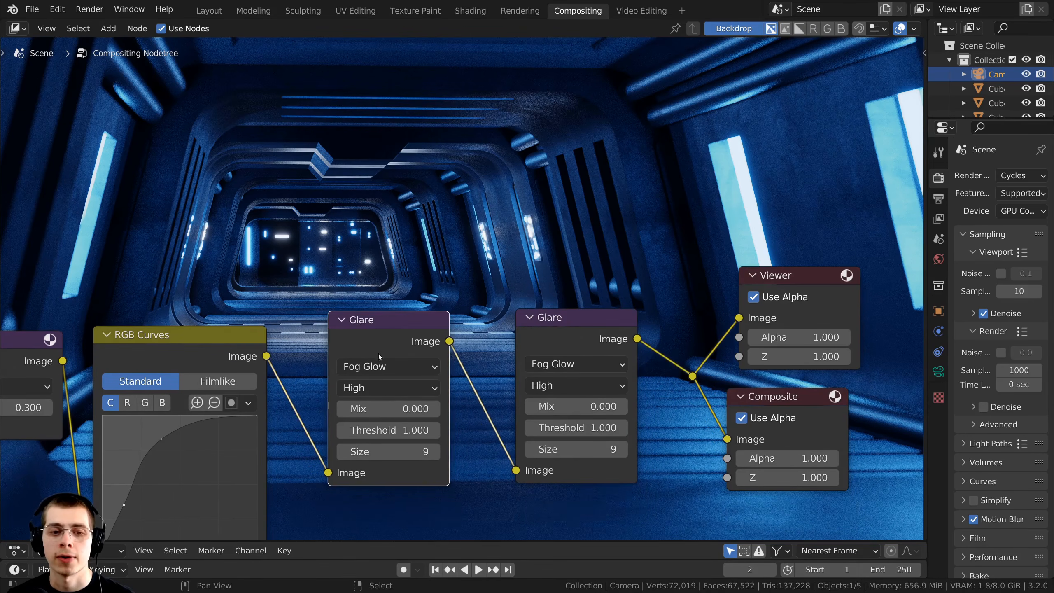
Step: Set the quality of both Glare nodes to Medium and check the glow on the backdrop
click(371, 393)
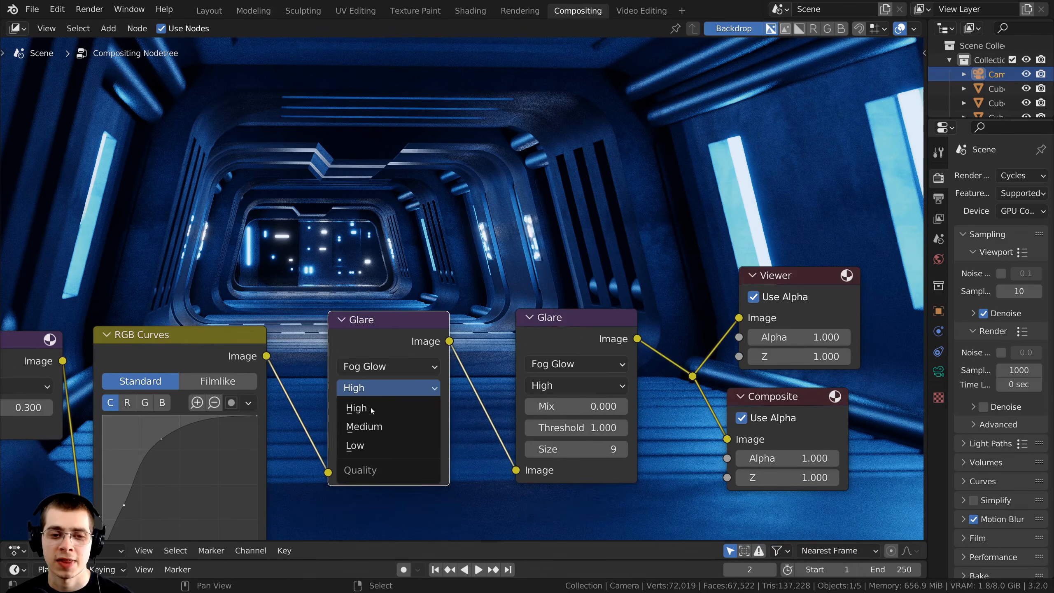
click(369, 427)
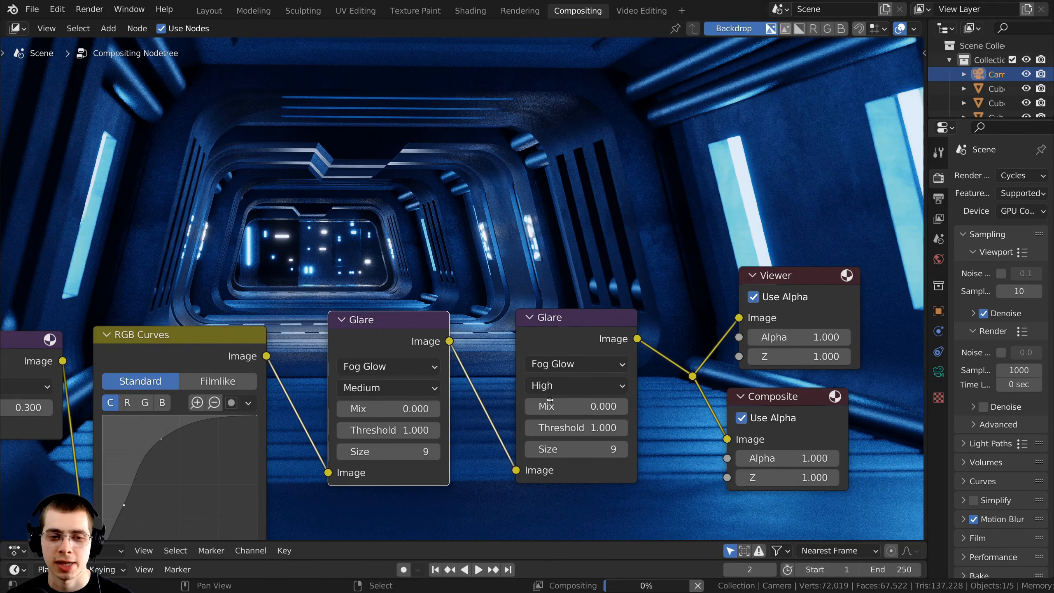
click(582, 387)
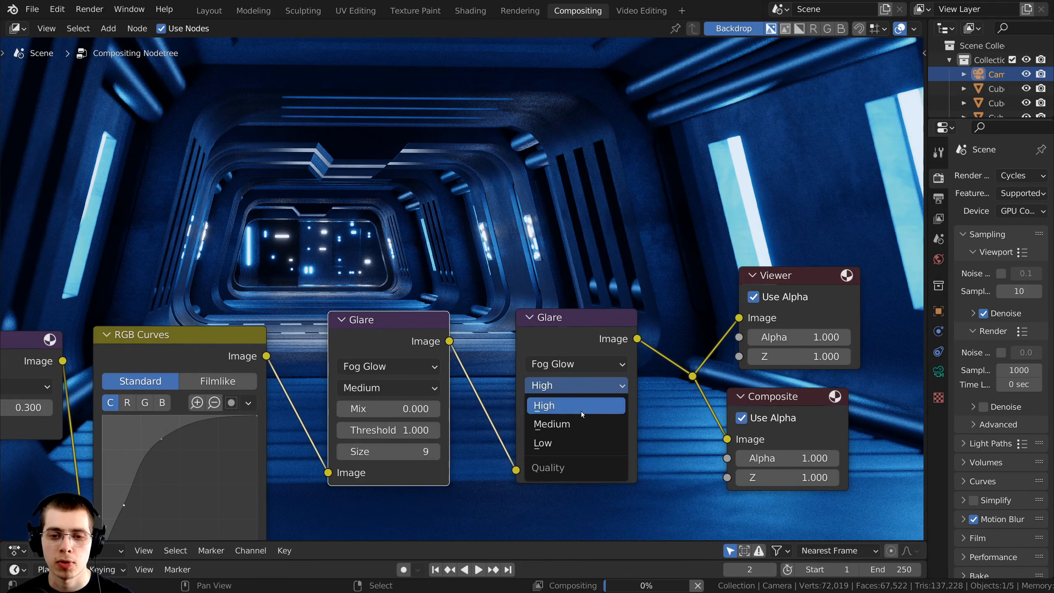
click(561, 424)
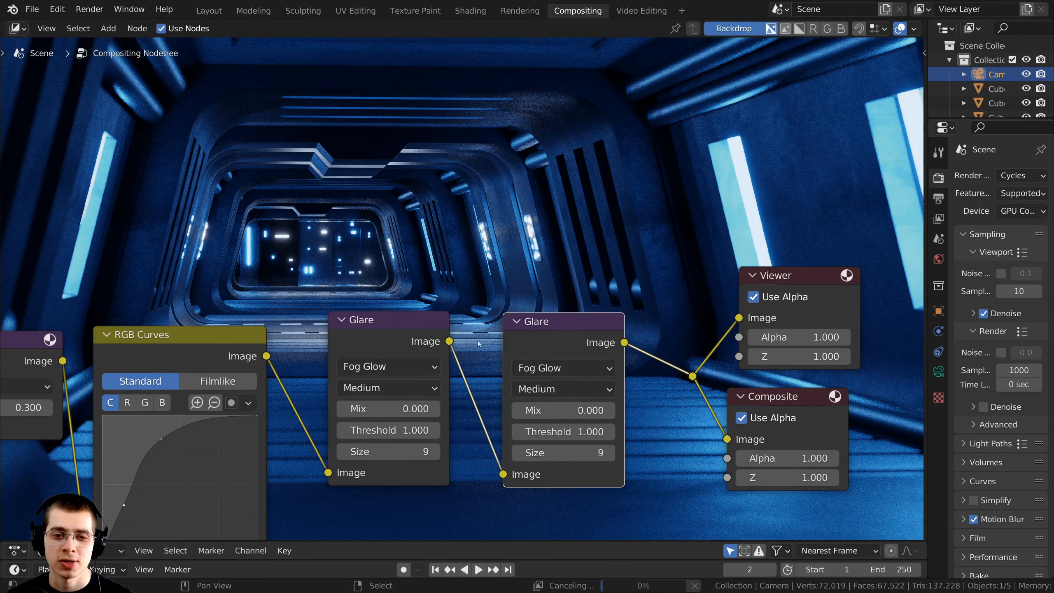
middle_drag(551, 389, 495, 458)
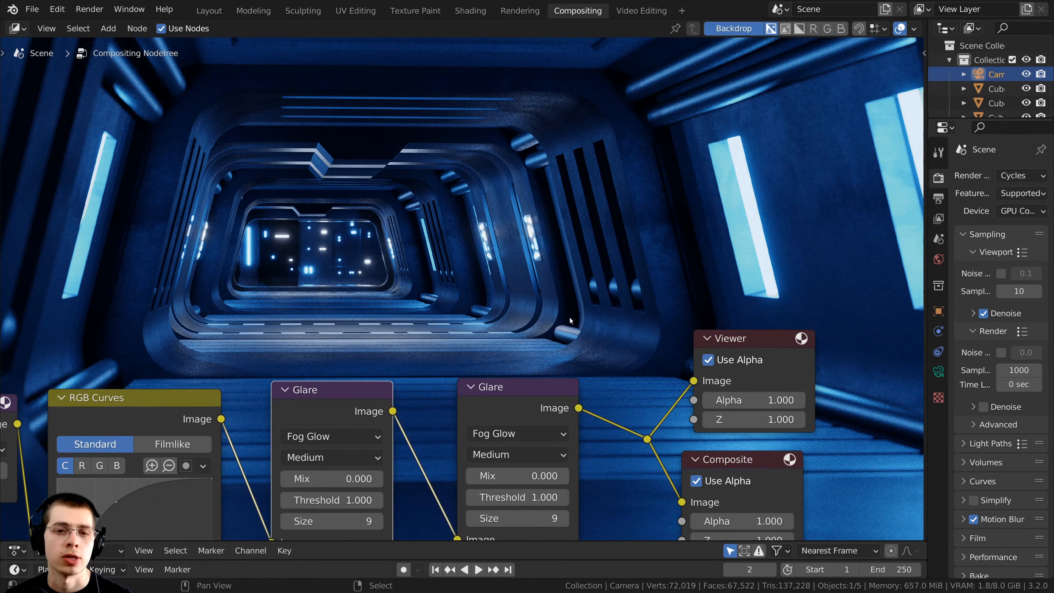
middle_drag(589, 325, 573, 345)
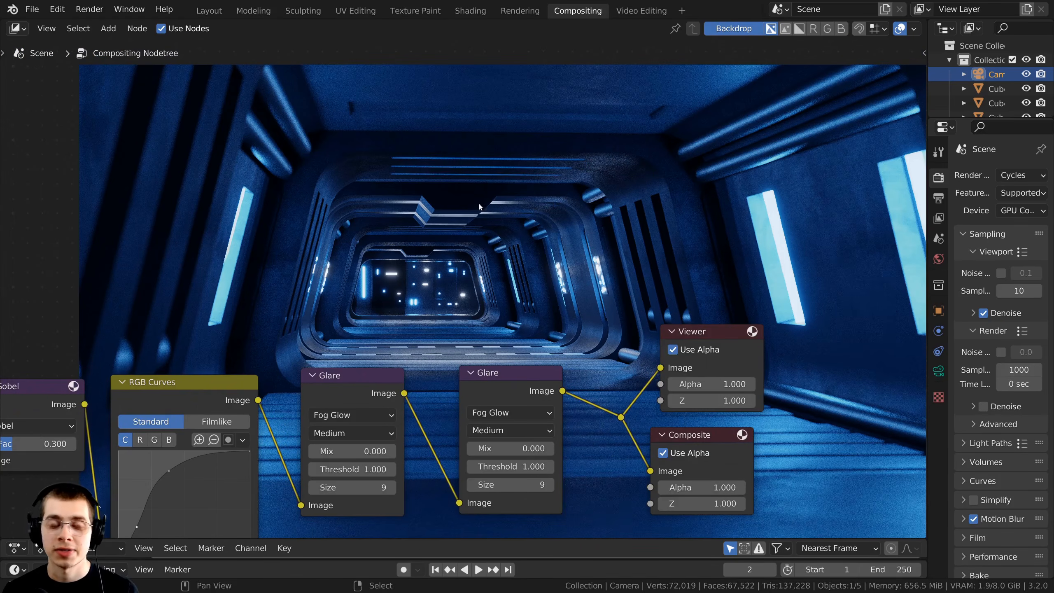
Step: Zoom out the backdrop to examine the whole corridor render with the doubled Fog Glow effect
middle_drag(529, 82, 516, 104)
key(v)
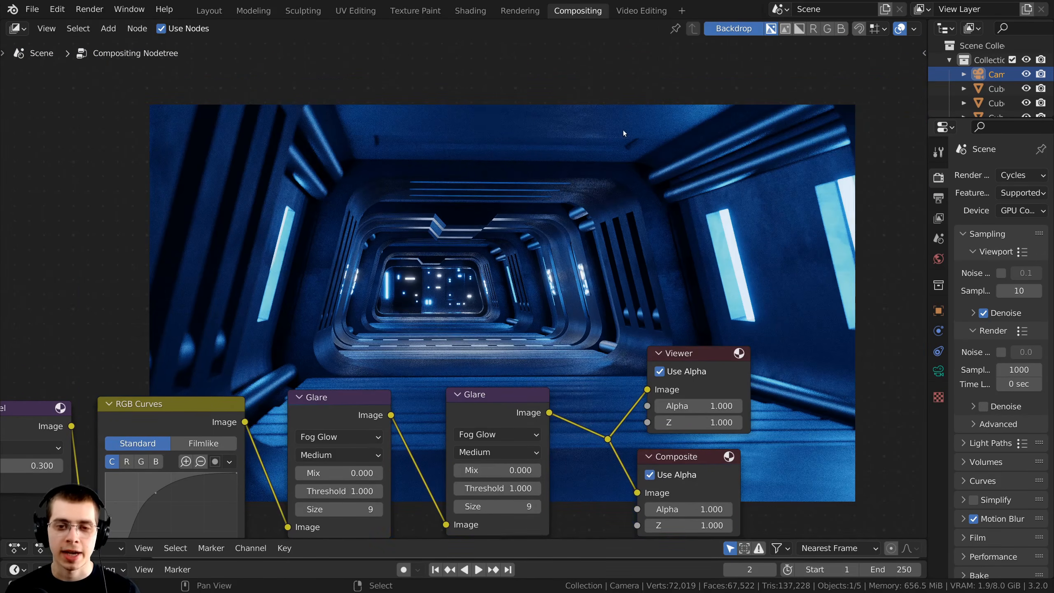
middle_drag(633, 193, 699, 148)
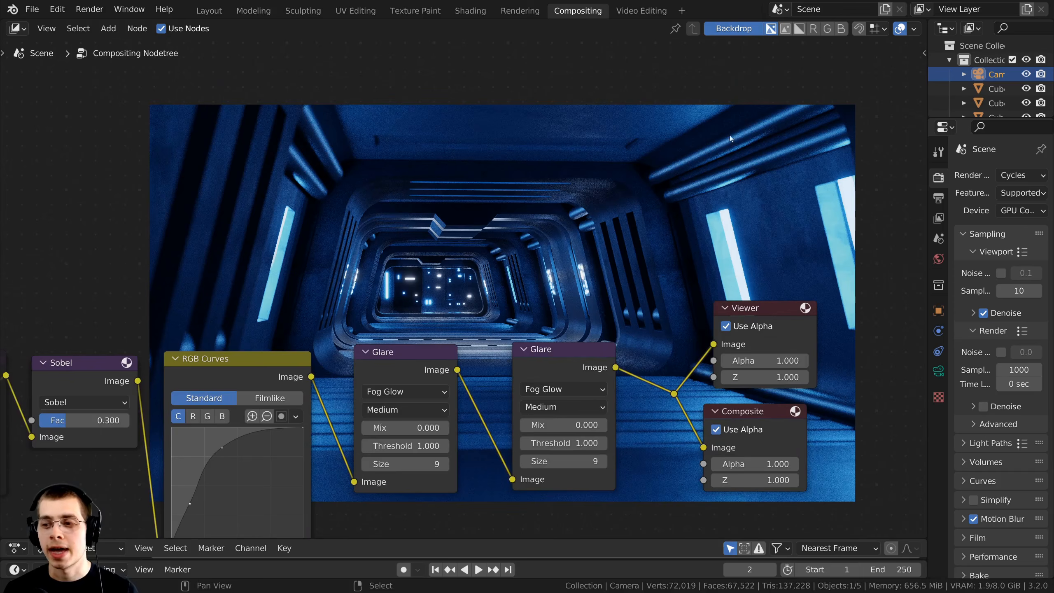
scroll(729, 135, up, 1)
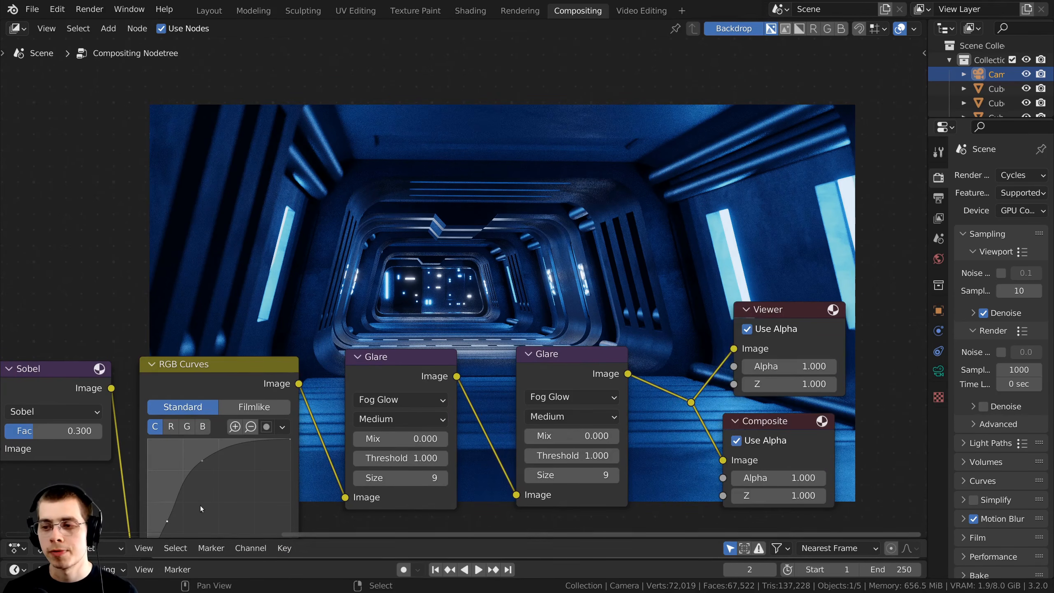
scroll(353, 415, down, 3)
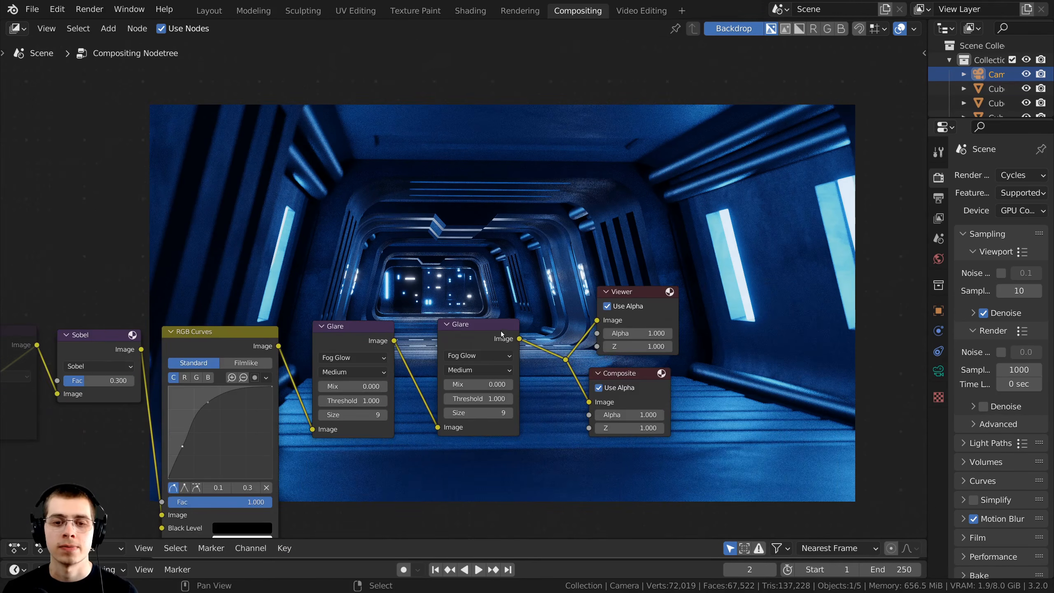
scroll(501, 334, down, 3)
Step: Add a Box Mask node and place it below the RGB Curves node
middle_drag(409, 305, 458, 211)
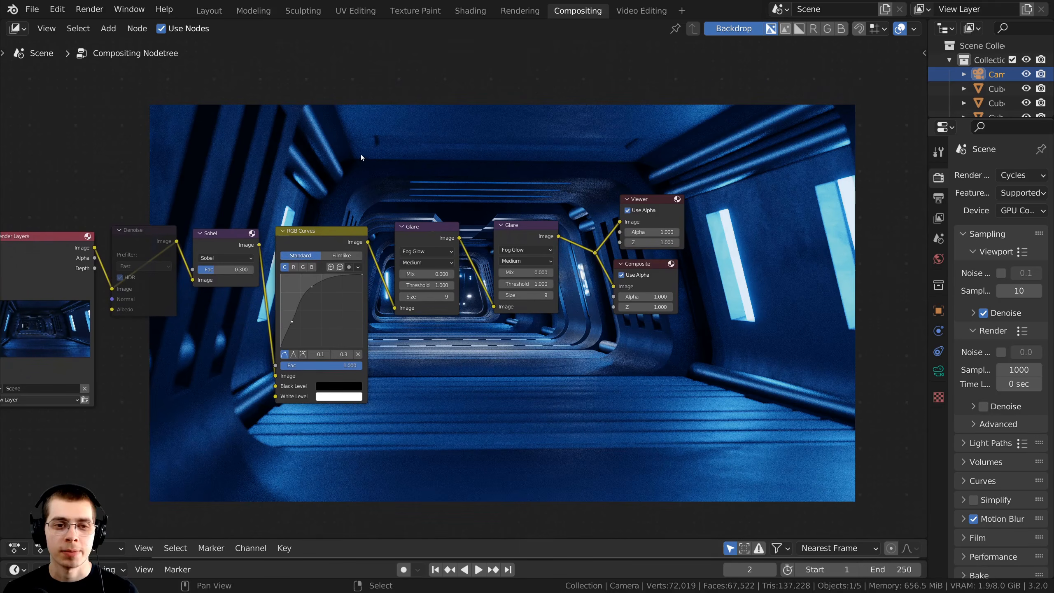
key(shift+a)
click(277, 152)
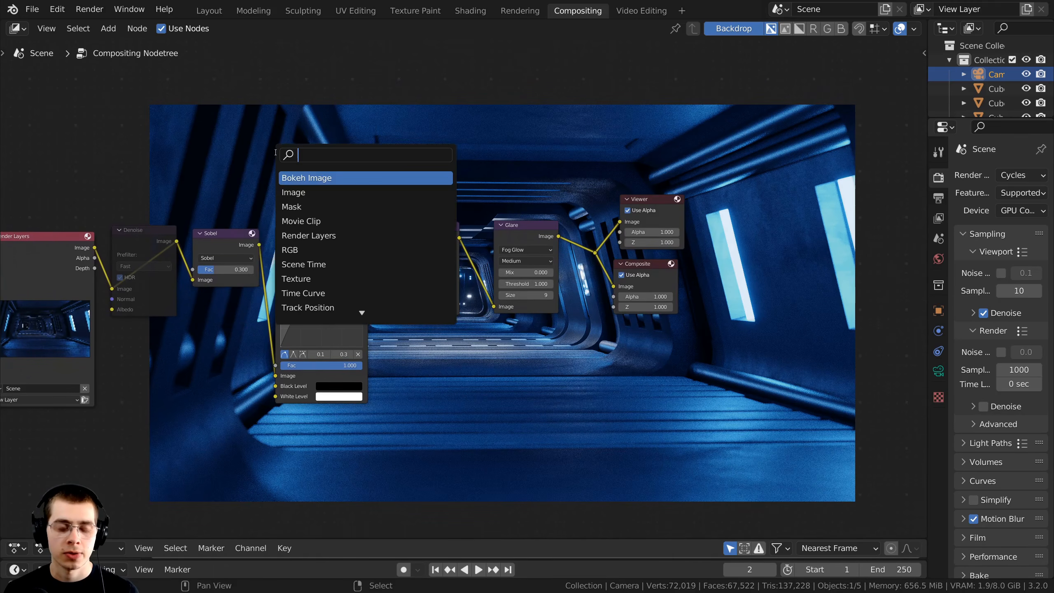
text(box)
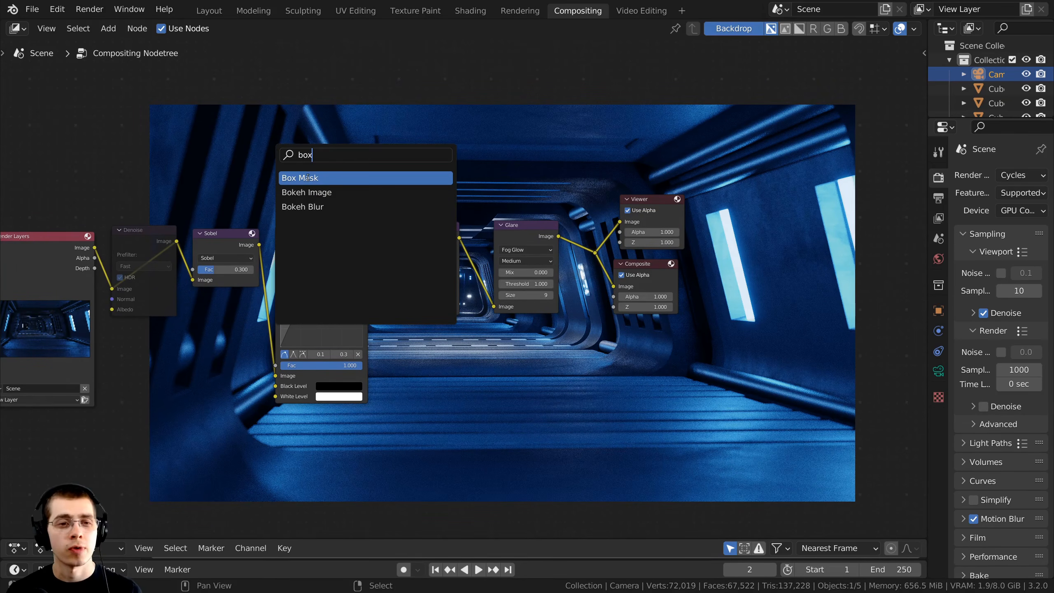
click(307, 177)
click(301, 446)
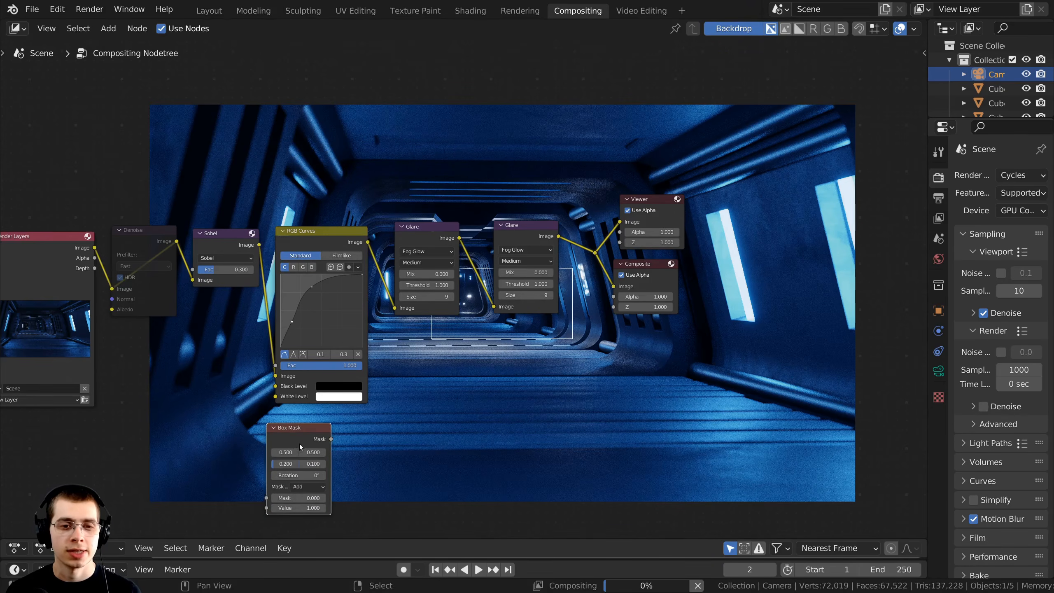
Step: Widen the Box Mask node and set its mask Width to 0.867 and Height to 0.432
scroll(300, 447, down, 1)
middle_drag(300, 447, 369, 312)
scroll(368, 308, up, 1)
drag(363, 283, 364, 283)
scroll(364, 298, up, 4)
mouse_move(364, 285)
middle_down()
mouse_move(364, 297)
mouse_move(352, 267)
middle_up()
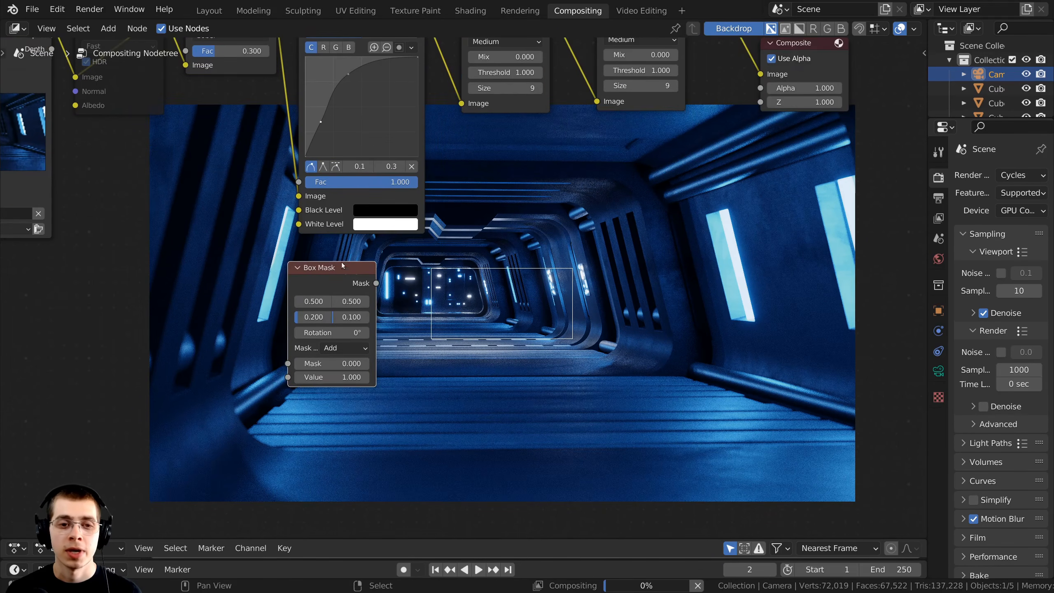
drag(332, 281, 333, 289)
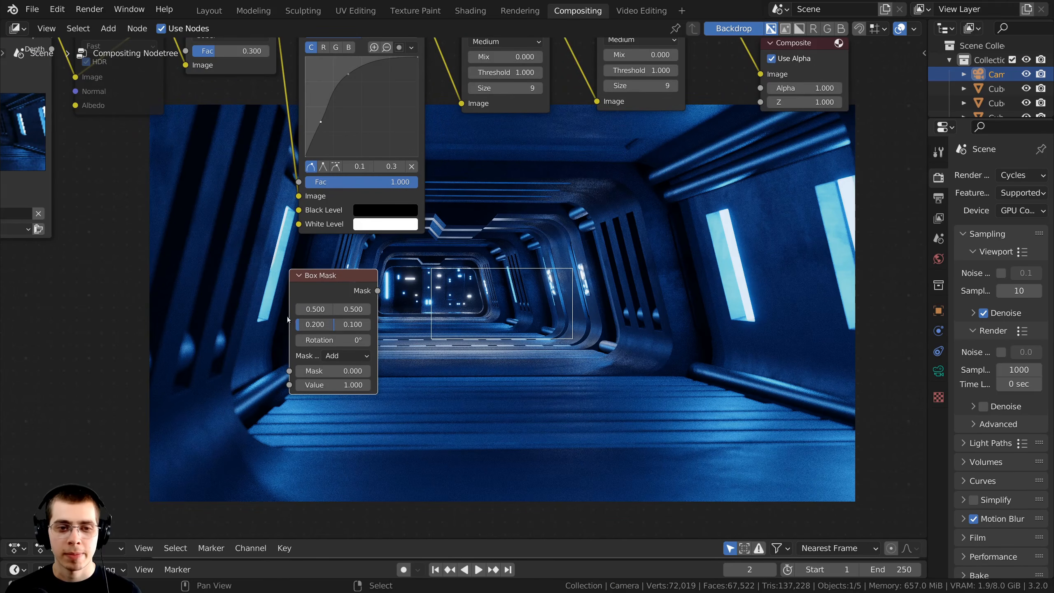
drag(288, 318, 248, 327)
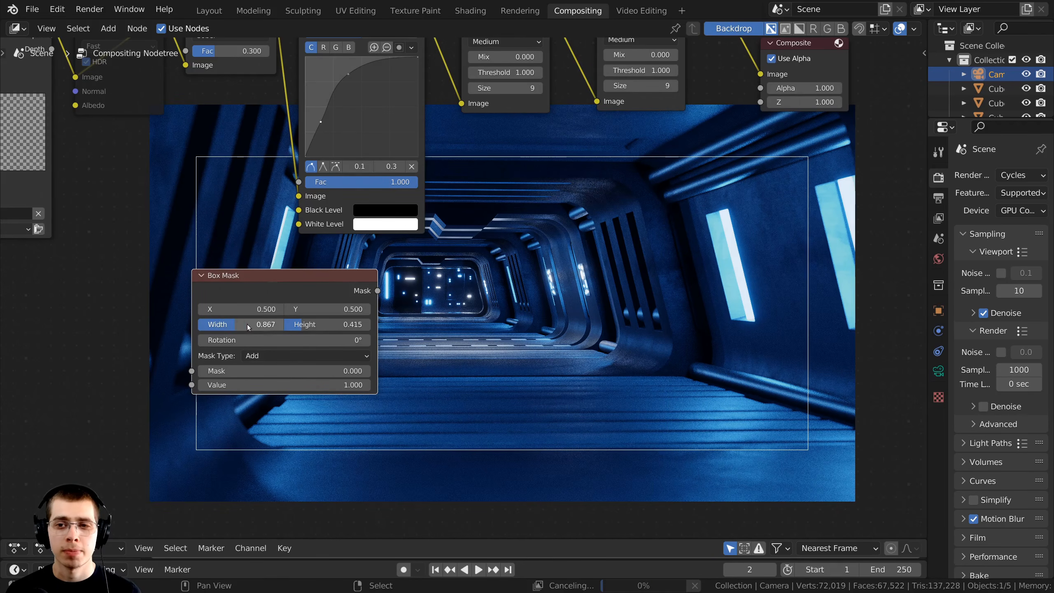
drag(316, 324, 321, 325)
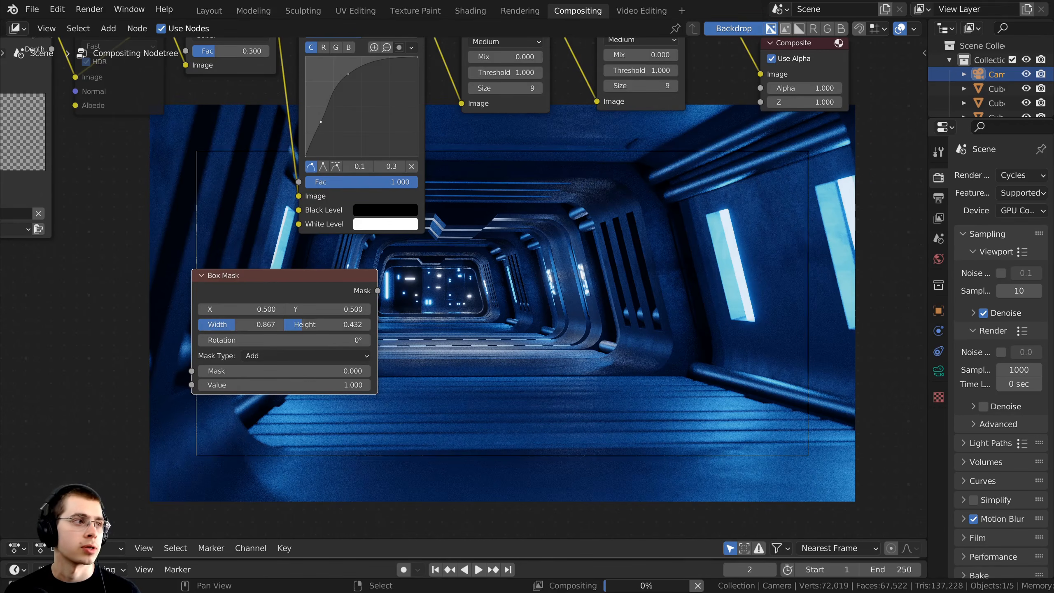
Step: Add a Blur node and place it beside the Box Mask node
key(Home)
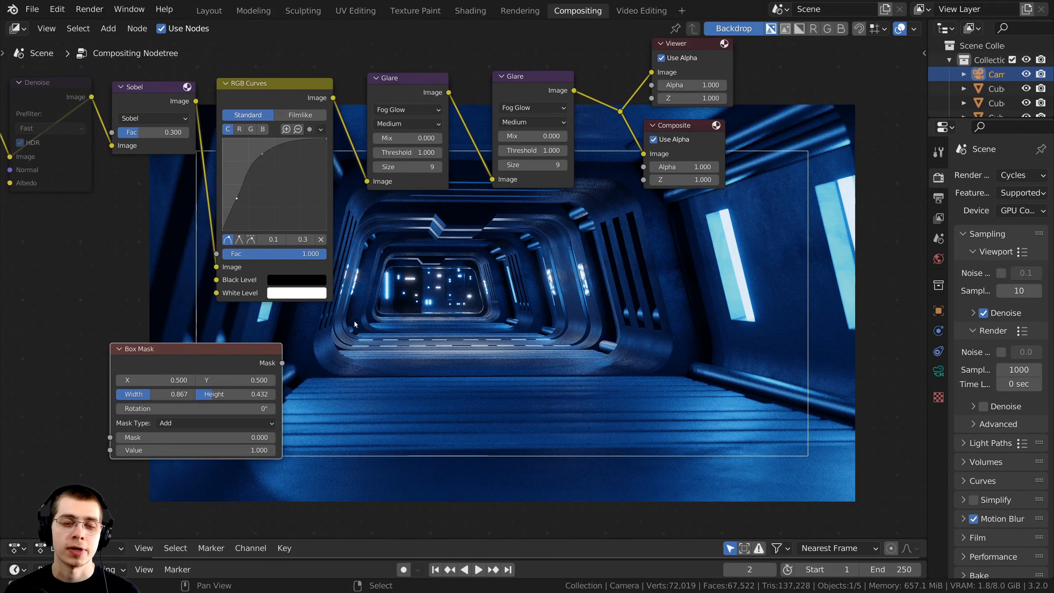
key(shift+a)
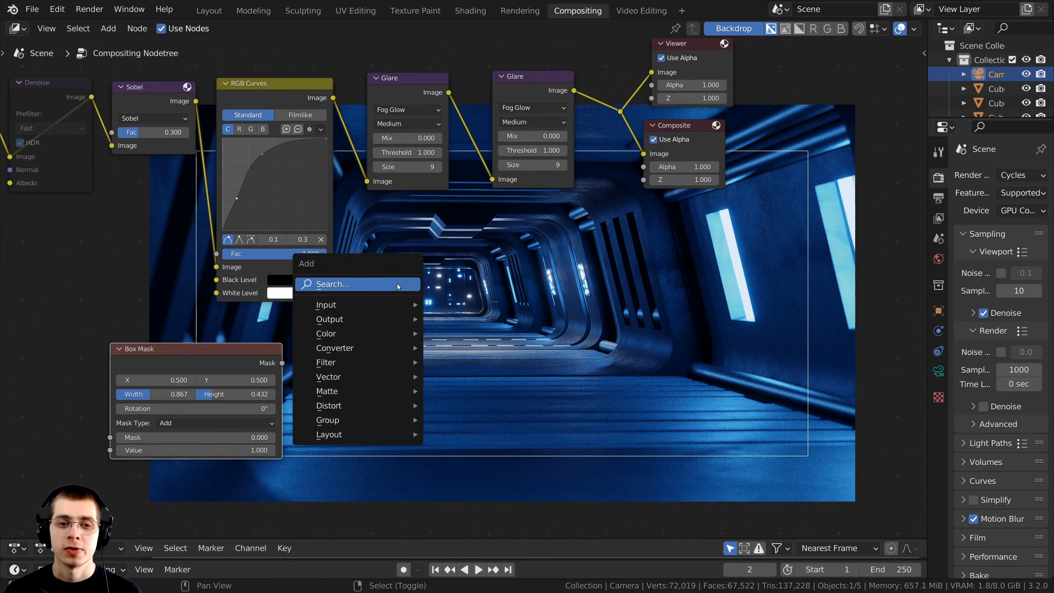
click(369, 284)
text(blur)
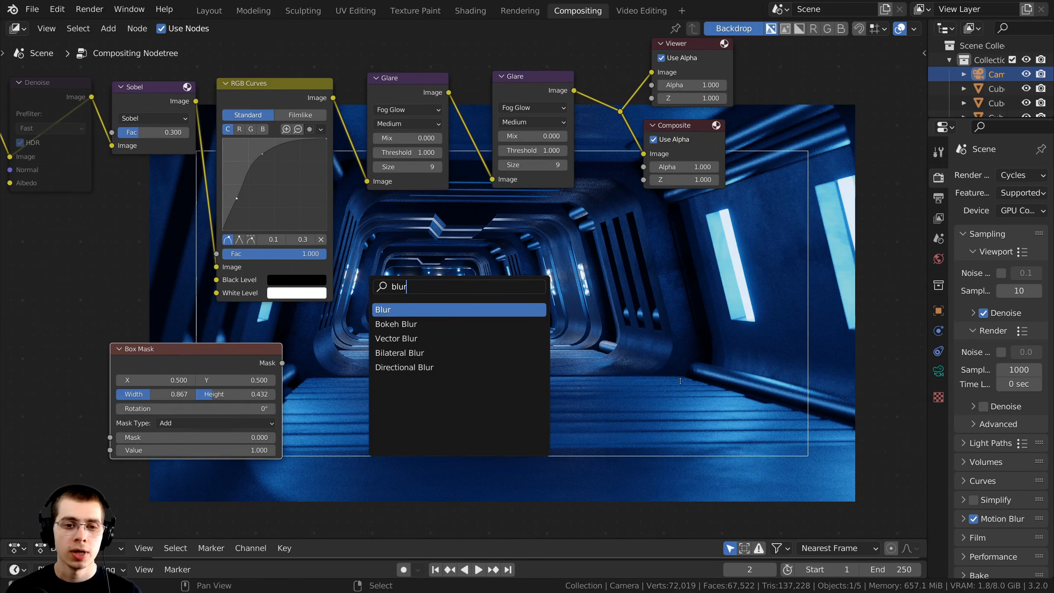
click(415, 310)
click(386, 351)
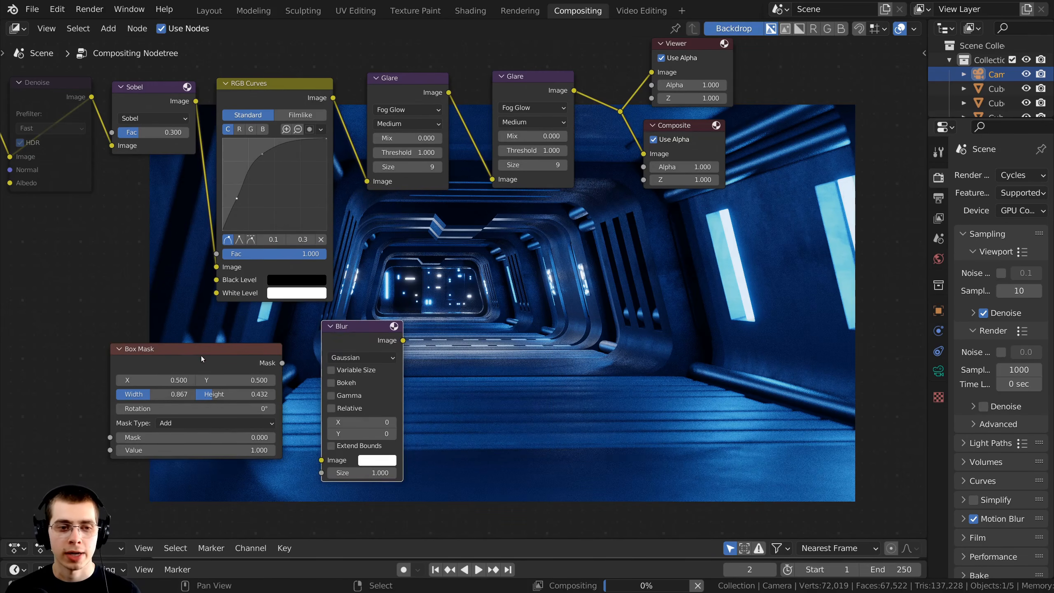
Step: Connect the Box Mask's Mask output to the Blur node's Image input and space the two nodes apart
drag(201, 356, 197, 355)
scroll(244, 359, up, 1)
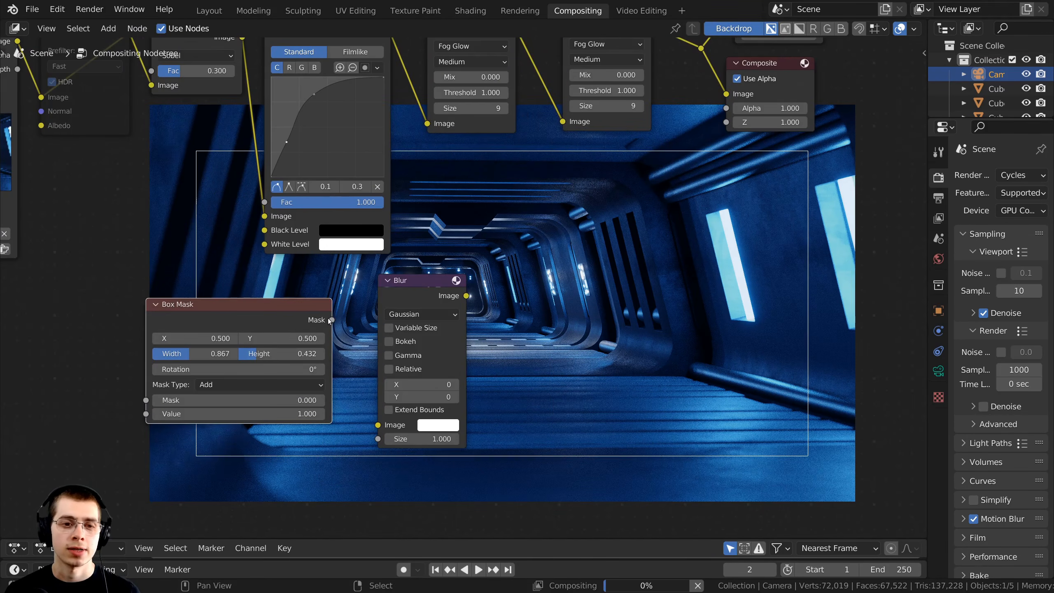
drag(332, 319, 378, 424)
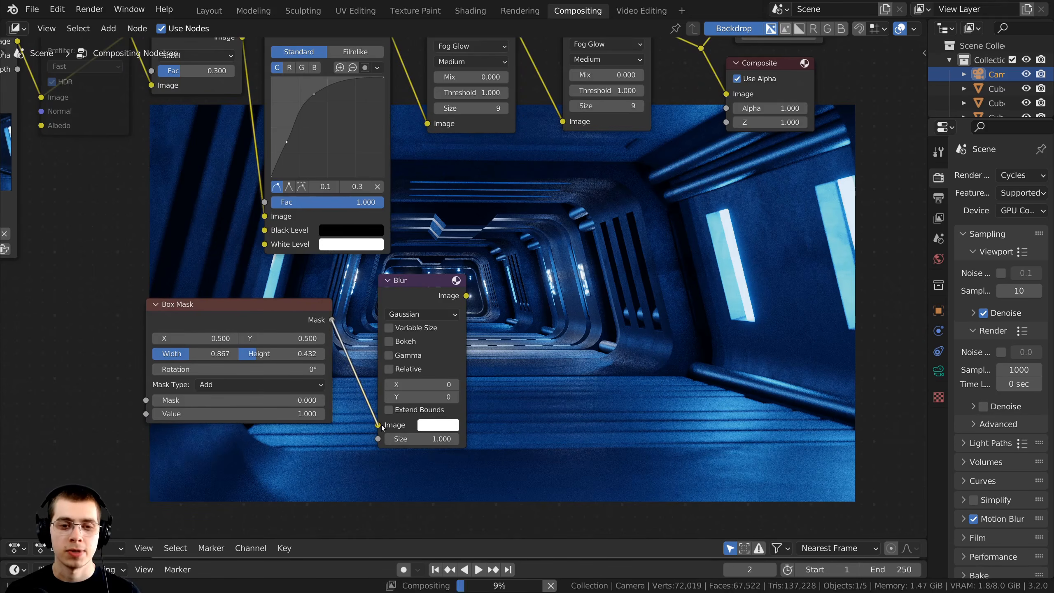
drag(276, 330, 266, 331)
drag(393, 301, 397, 301)
middle_drag(406, 297, 393, 301)
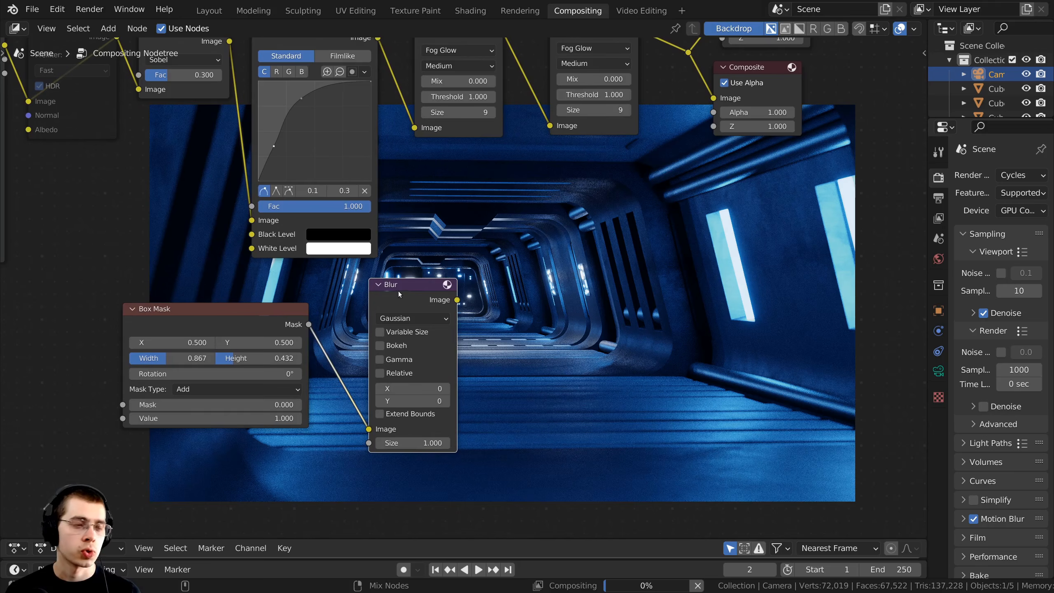
Step: Preview the Blur node's output through the Viewer to examine the box mask's shape on the backdrop
ctrl+shift+click(407, 295)
middle_drag(384, 224, 371, 192)
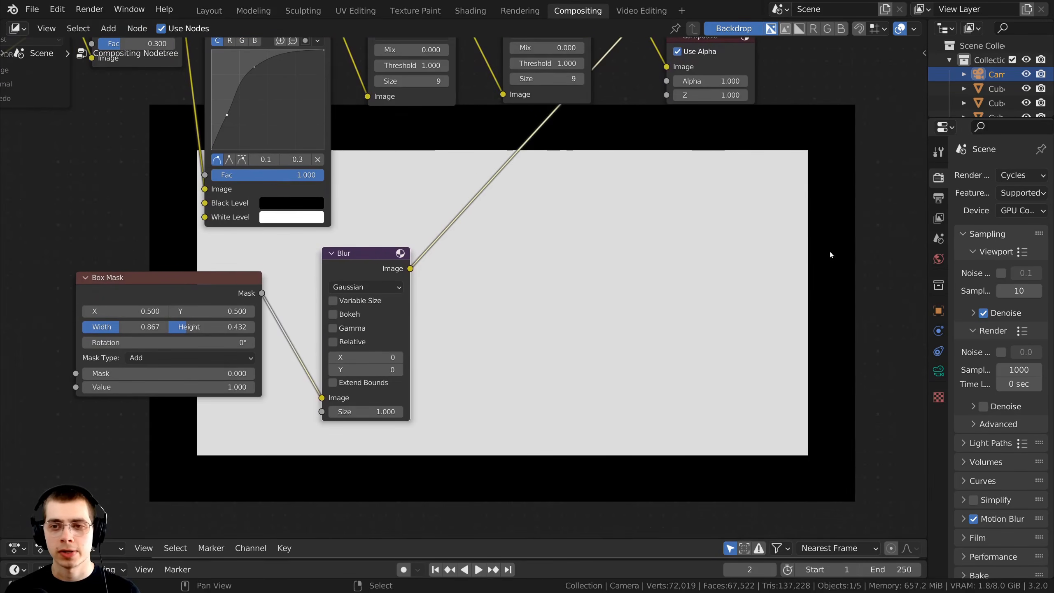
middle_drag(480, 329, 332, 325)
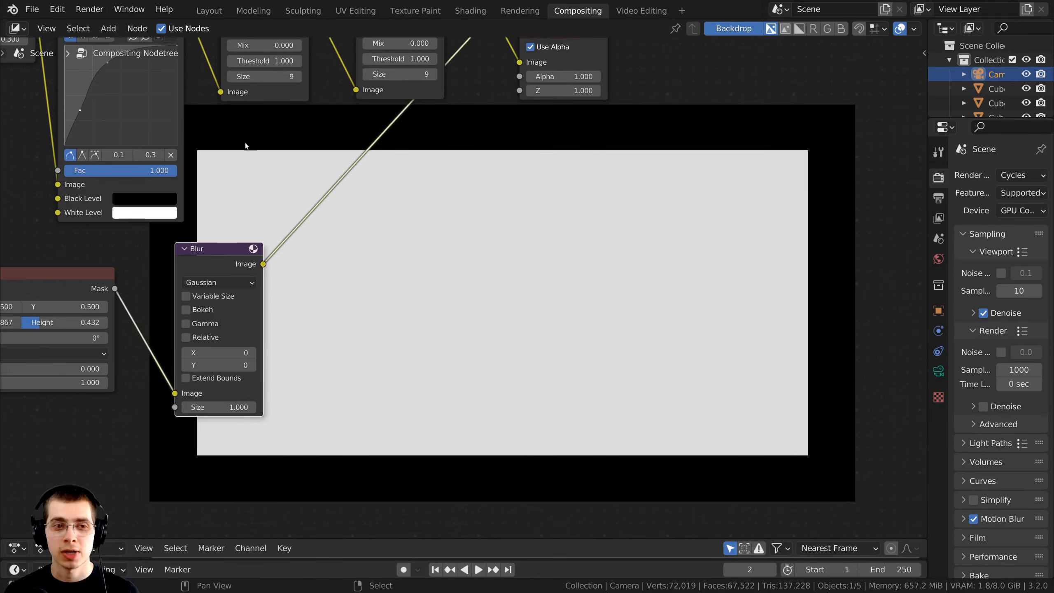
scroll(328, 279, up, 2)
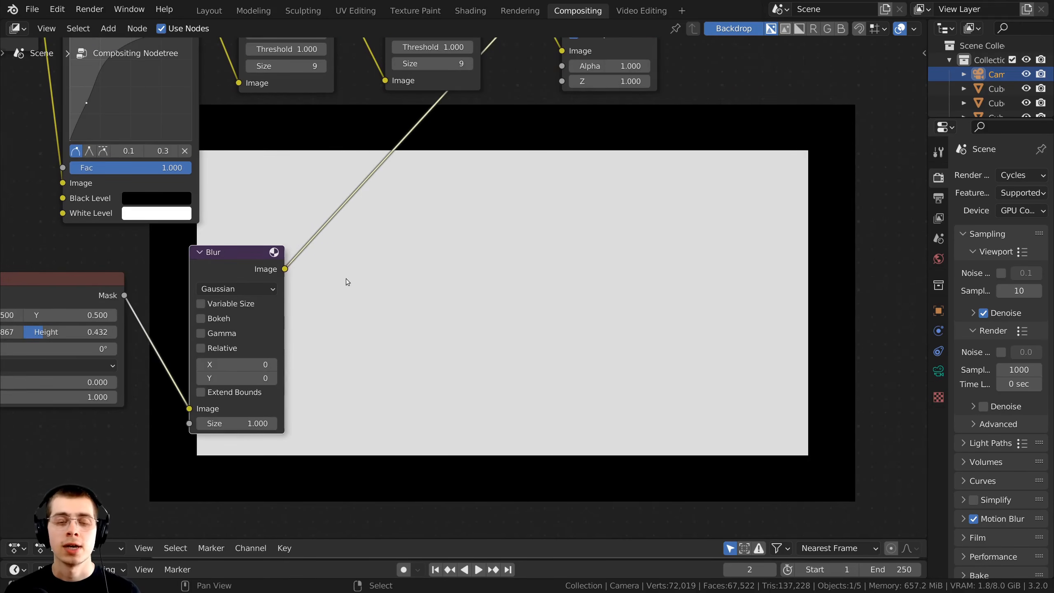
middle_drag(322, 320, 337, 311)
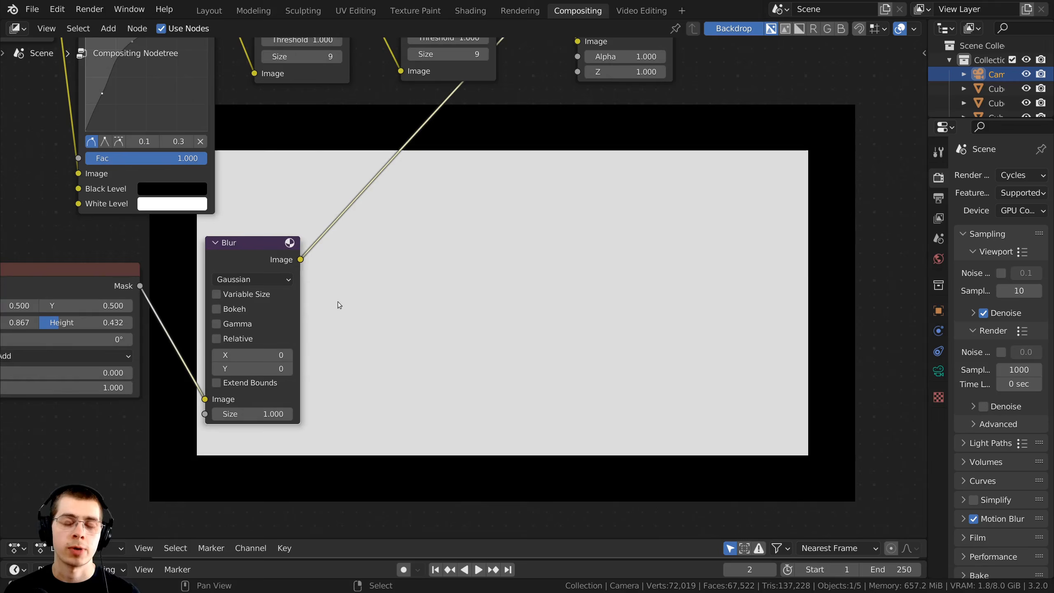
Step: Set the Blur node's X and Y to 500 and check the softened mask edges on the backdrop
scroll(297, 362, up, 1)
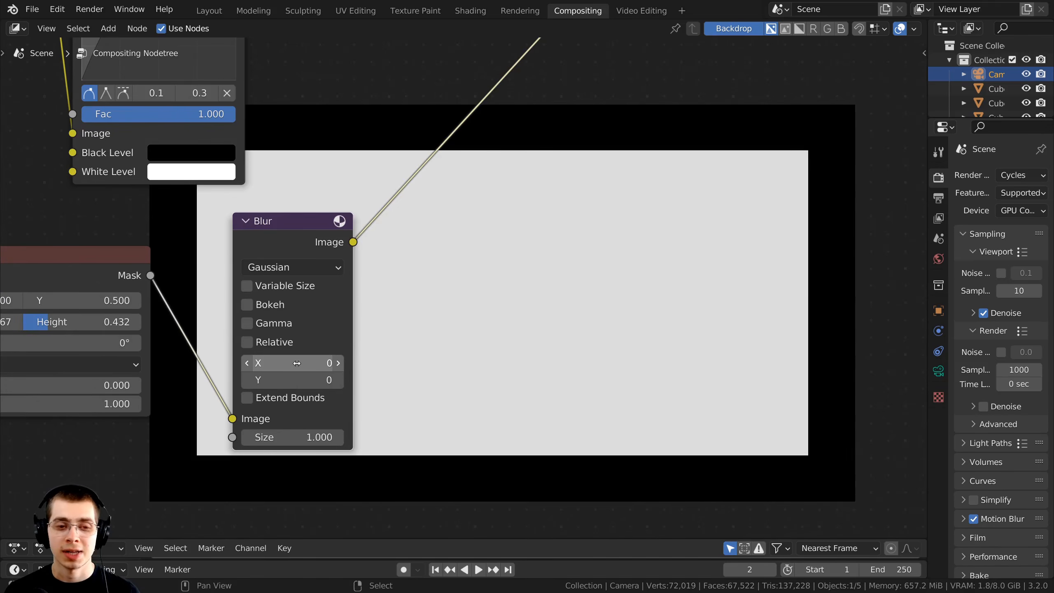
mouse_move(297, 363)
mouse_down()
mouse_move(300, 379)
mouse_move(297, 363)
mouse_up()
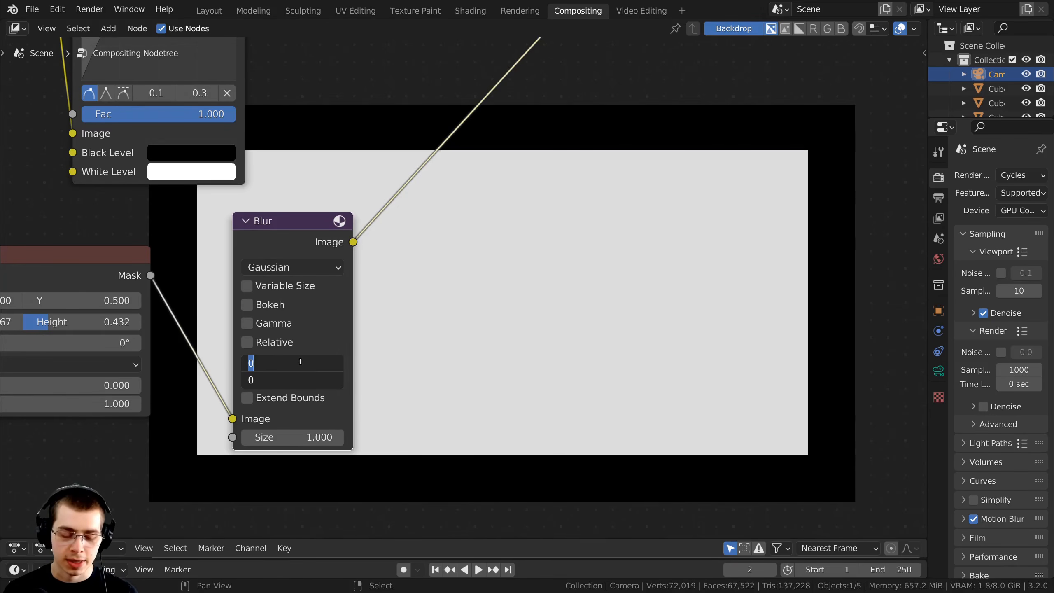
text(500)
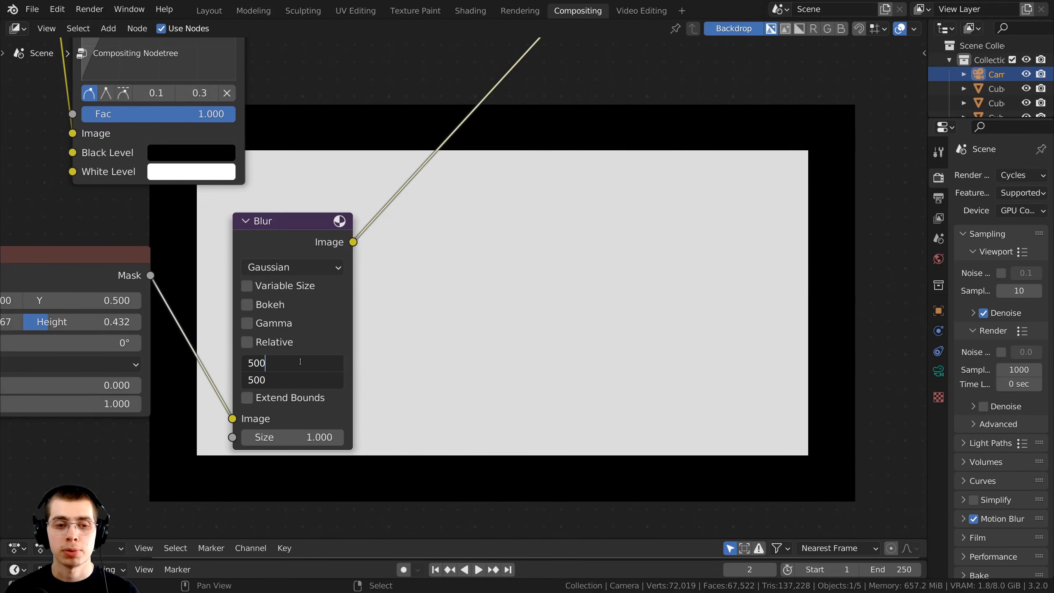
key(Return)
scroll(368, 298, down, 2)
middle_drag(367, 298, 365, 381)
middle_drag(748, 177, 562, 151)
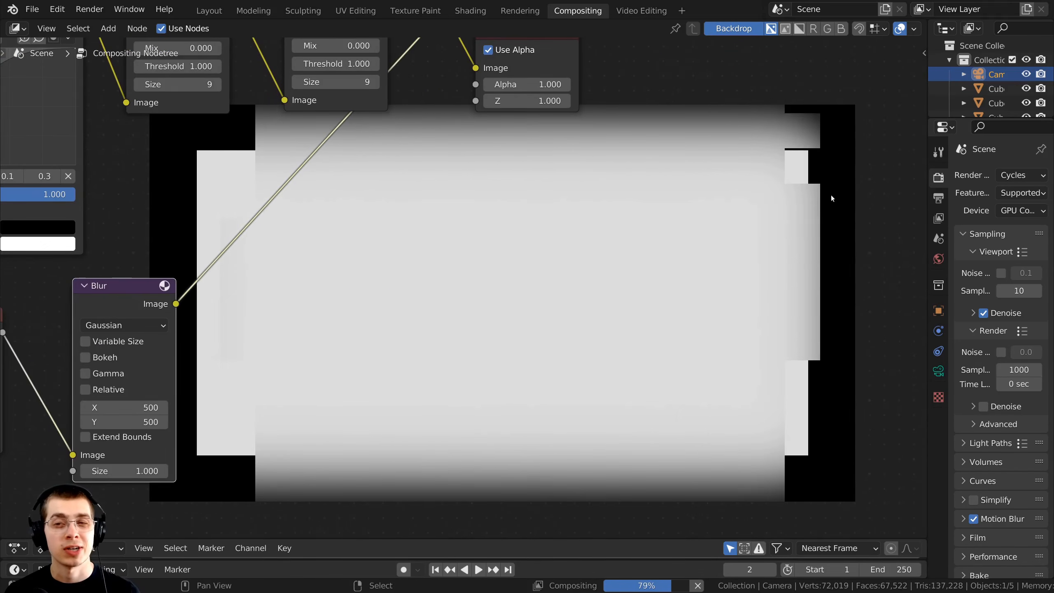
scroll(393, 192, down, 2)
middle_drag(393, 192, 396, 147)
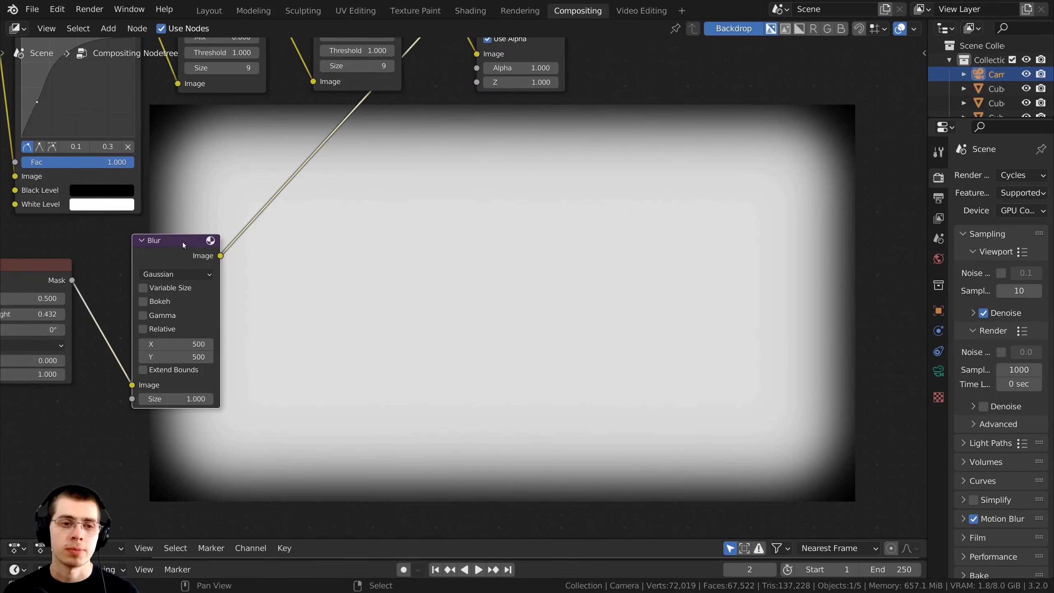
Step: Adjust the positions of the Box Mask and Blur nodes and move the second Glare node closer to the first
drag(183, 242, 198, 246)
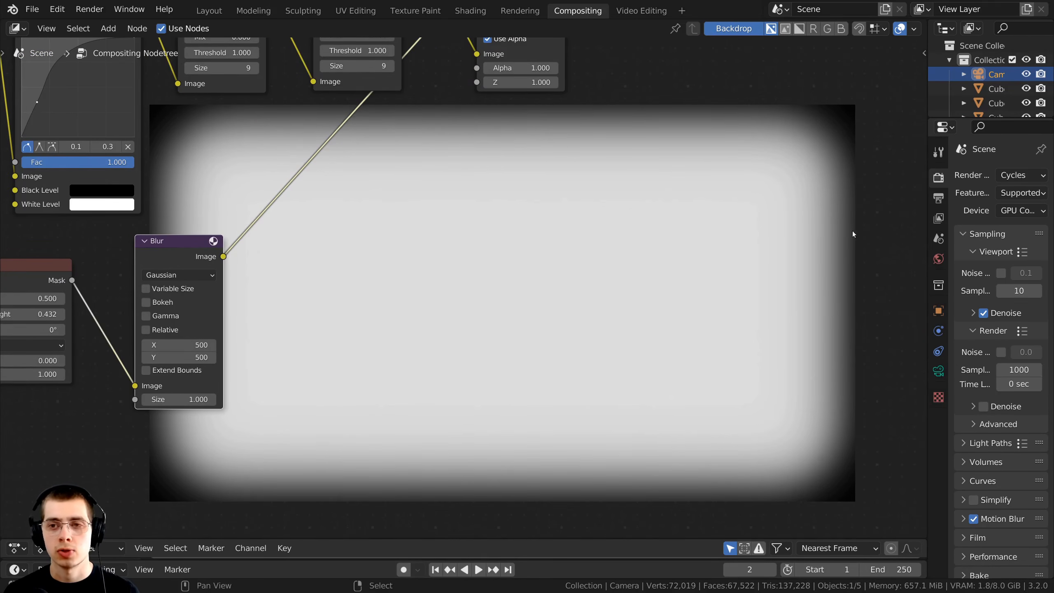
middle_drag(224, 455, 619, 494)
drag(386, 303, 405, 322)
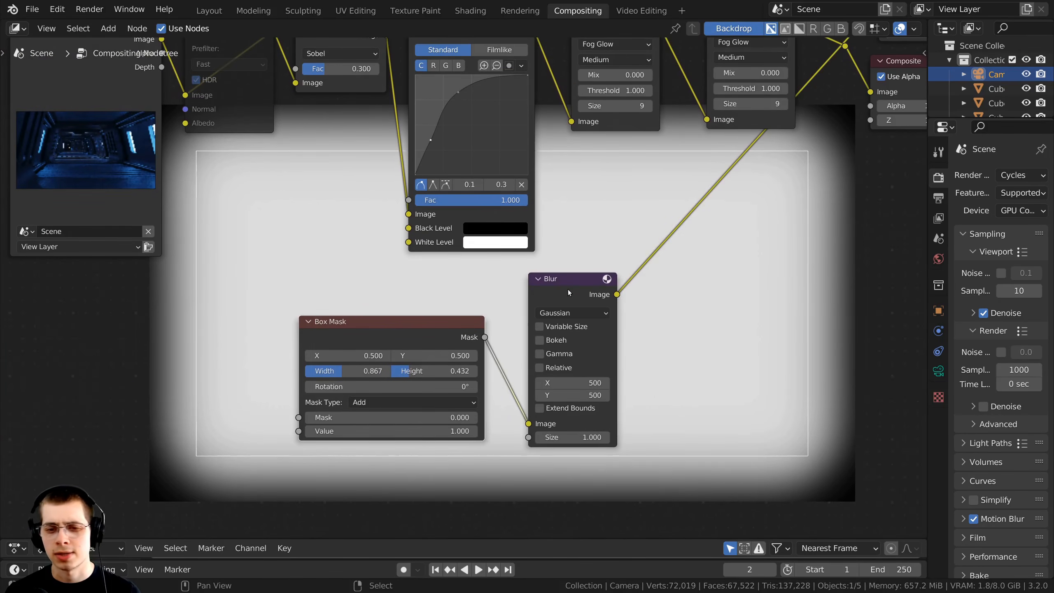
drag(568, 287, 571, 292)
scroll(467, 313, down, 2)
middle_drag(468, 314, 372, 383)
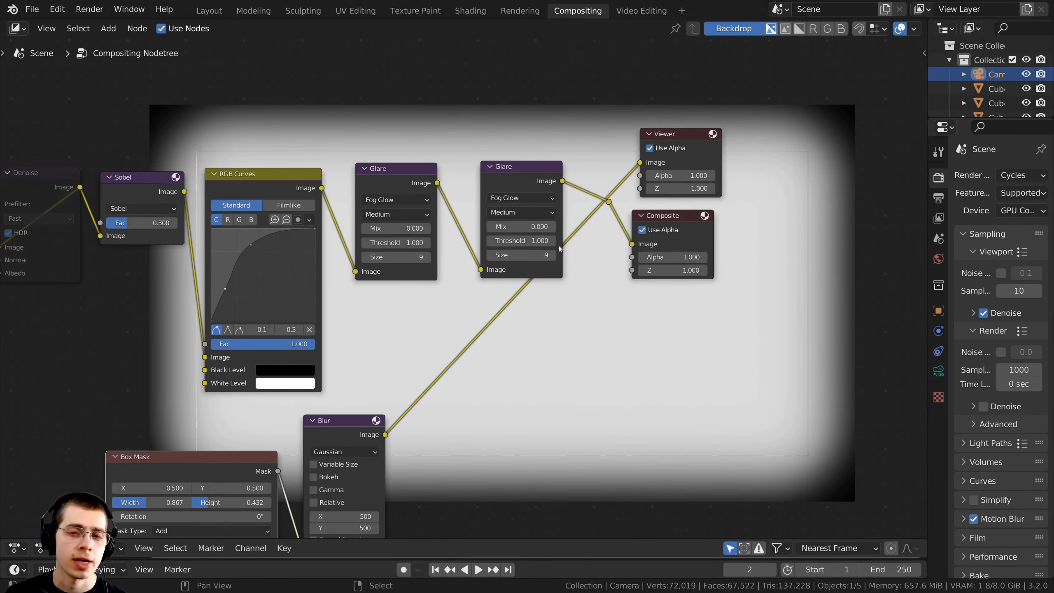
middle_drag(655, 234, 572, 234)
drag(460, 189, 428, 191)
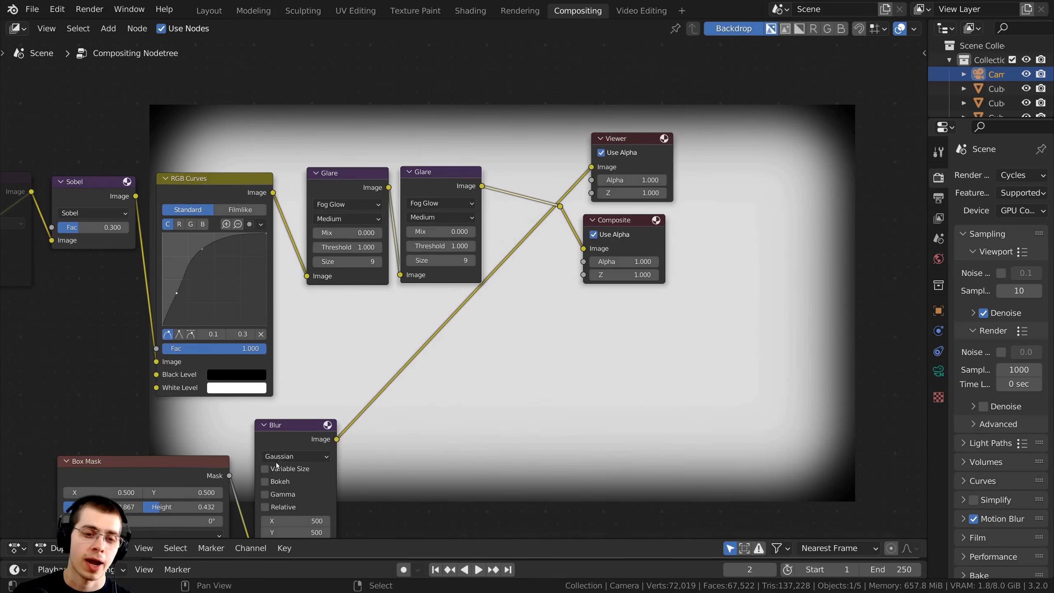
Step: Reconnect the Viewer to the reroute after the second Glare node to preview the corridor render again
middle_drag(562, 236, 545, 251)
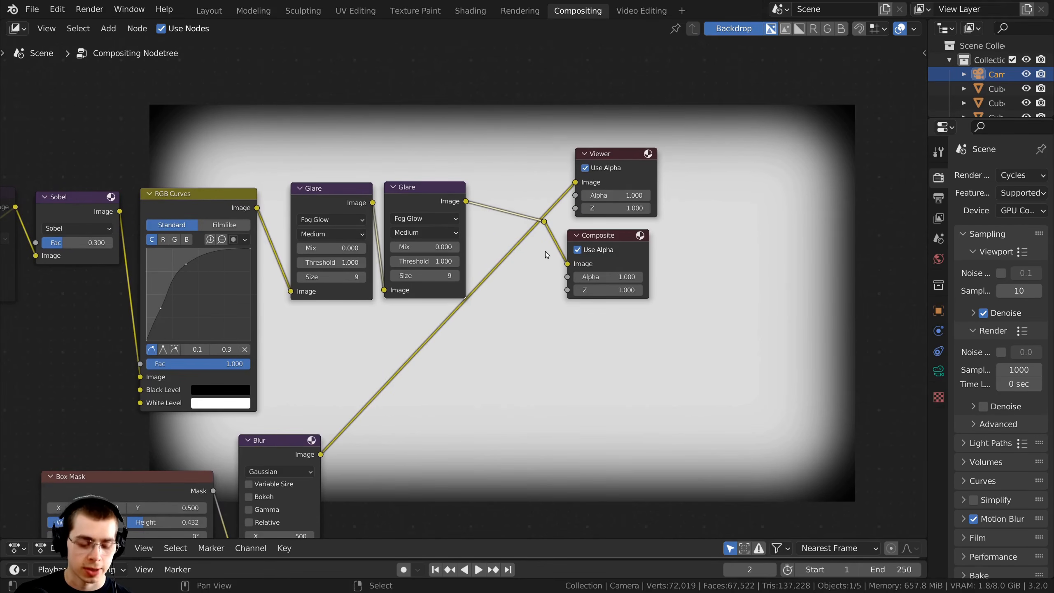
ctrl+shift+click(543, 222)
middle_drag(535, 220, 529, 221)
click(539, 185)
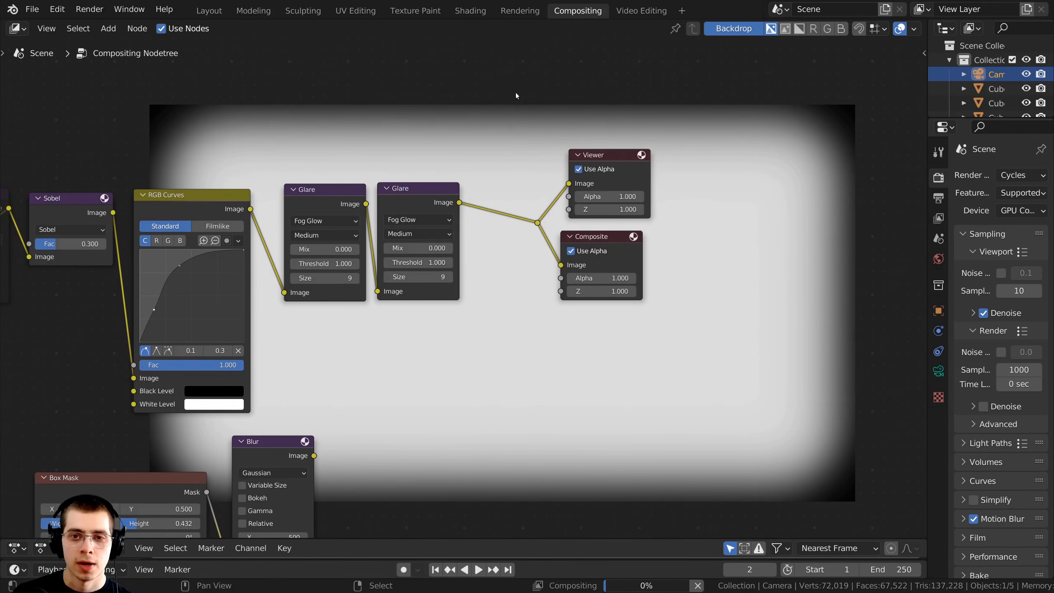
Step: Move the Viewer, Composite and reroute together further right, leaving space after the second Glare node
key(b)
drag(515, 84, 662, 330)
key(g)
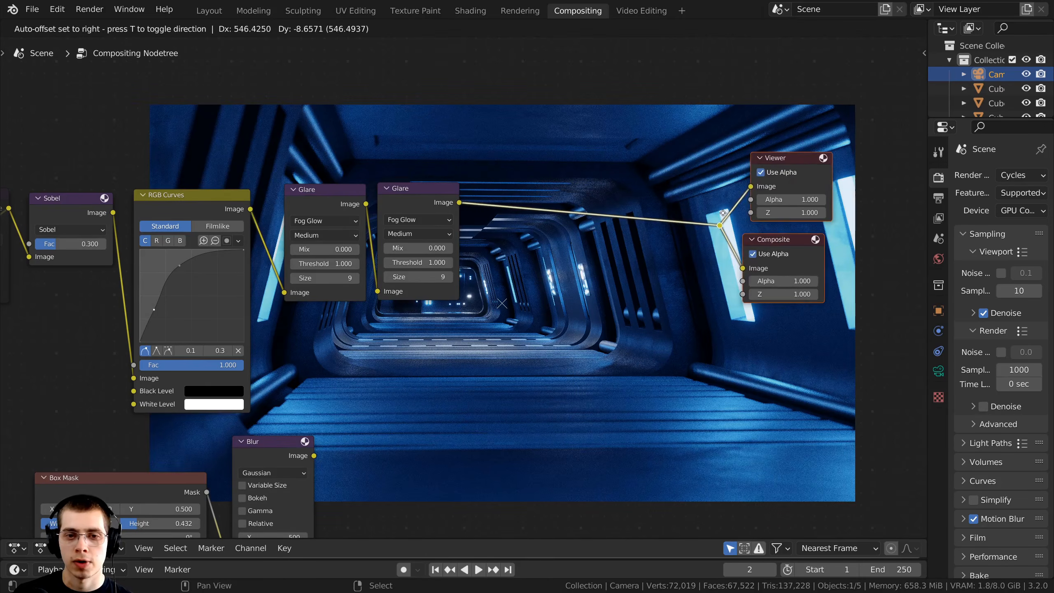
click(722, 213)
scroll(536, 185, down, 1)
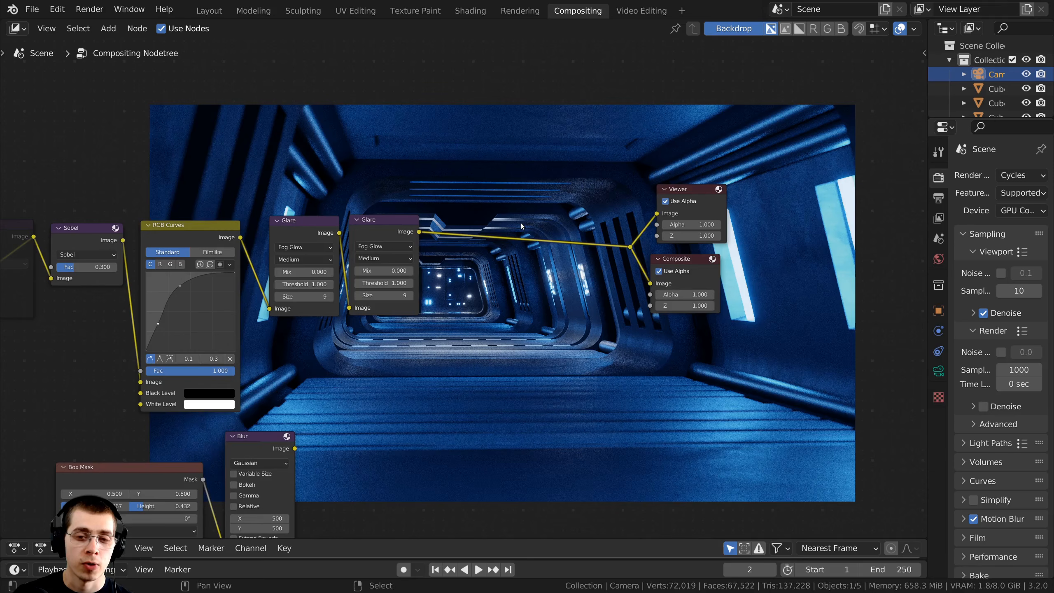
Step: Add an Alpha Over node on the link between the second Glare node and the output reroute
middle_drag(376, 303, 457, 328)
scroll(533, 302, up, 1)
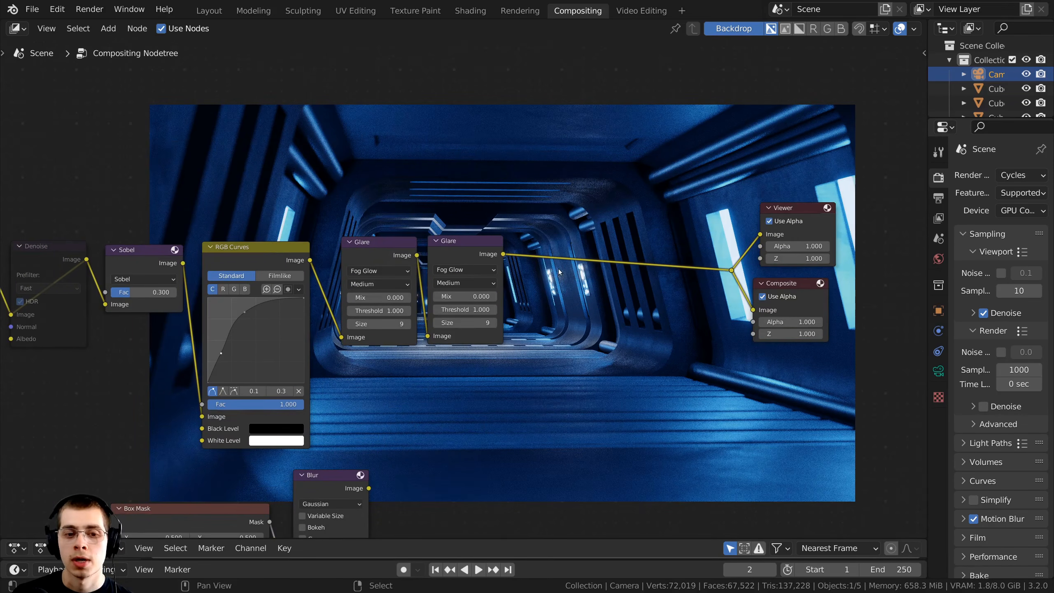
key(shift+a)
click(487, 286)
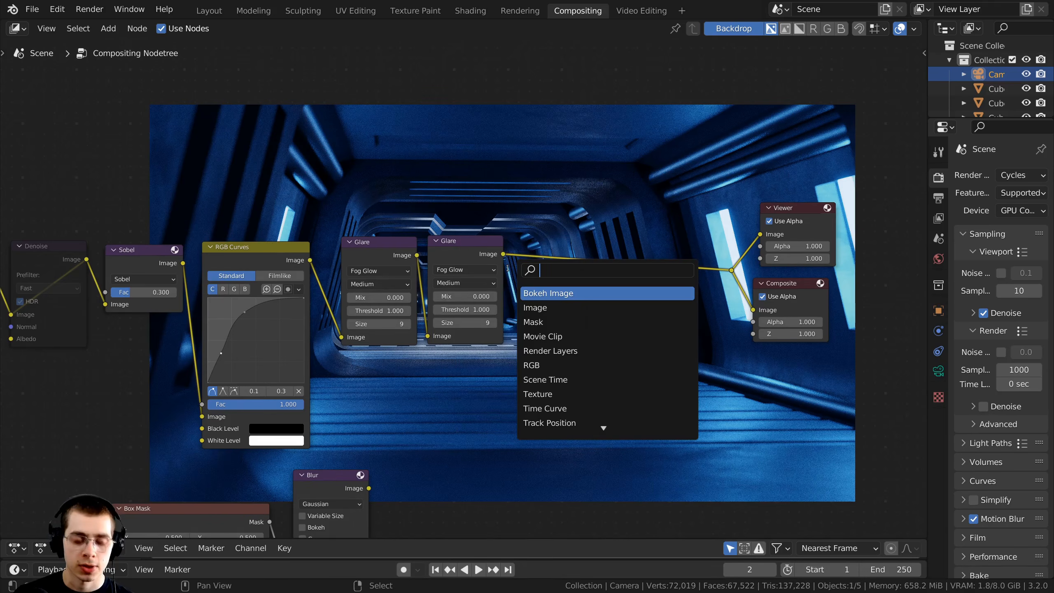
text(al)
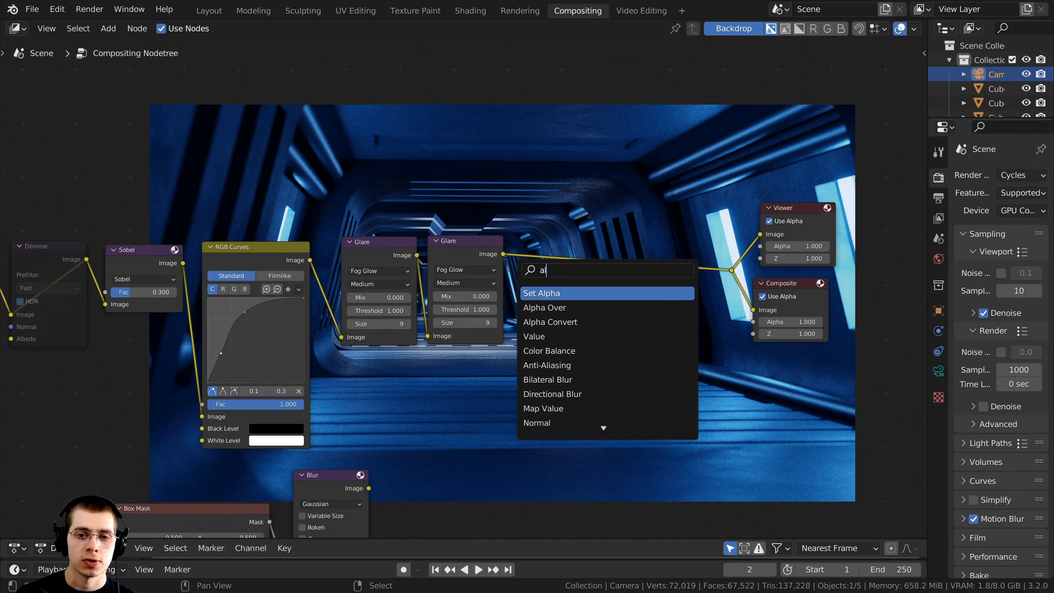
click(544, 307)
click(598, 276)
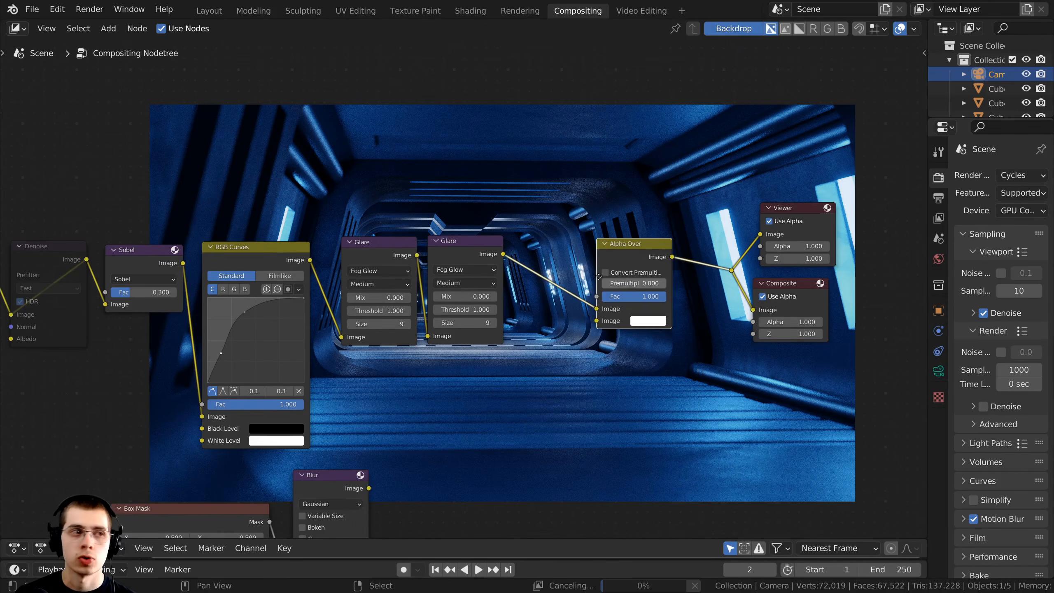
middle_drag(598, 276, 549, 236)
drag(569, 207, 569, 205)
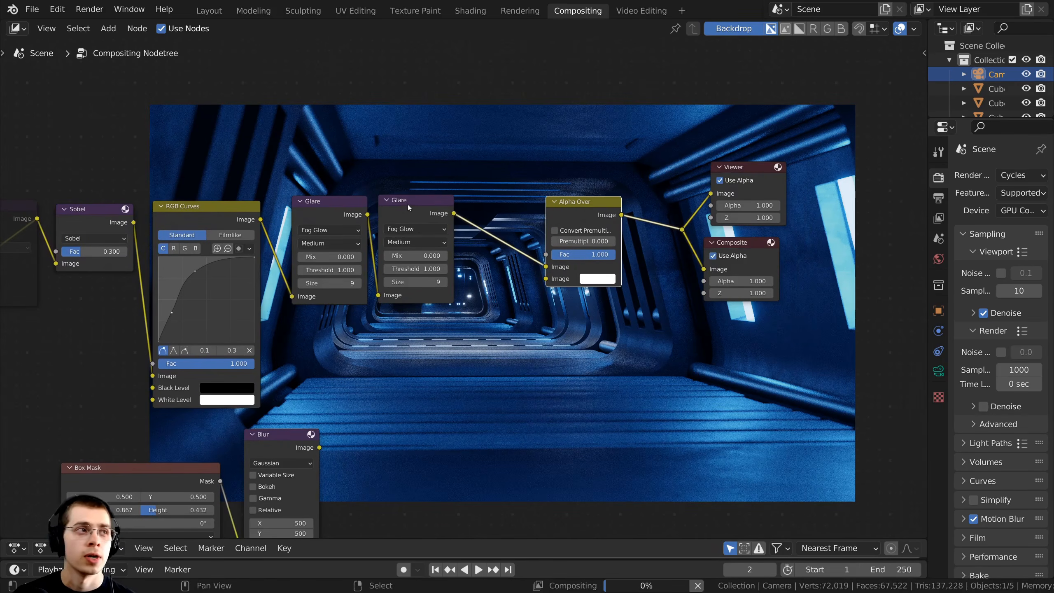
Step: Move the Glare link to Alpha Over's second Image input and connect the Blur node's Image output to its Fac
drag(546, 266, 547, 279)
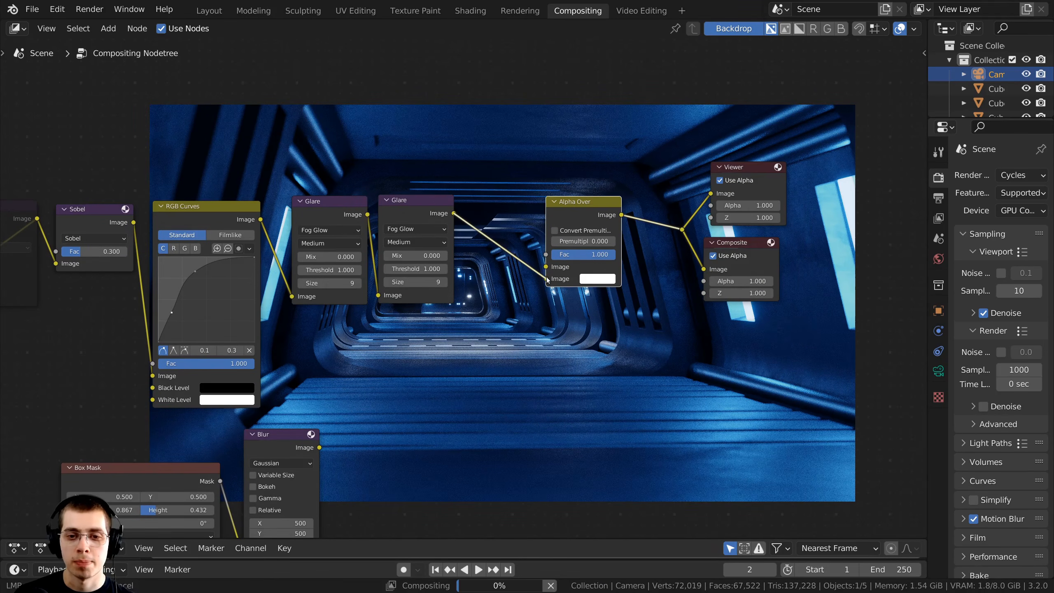
middle_drag(320, 452, 256, 438)
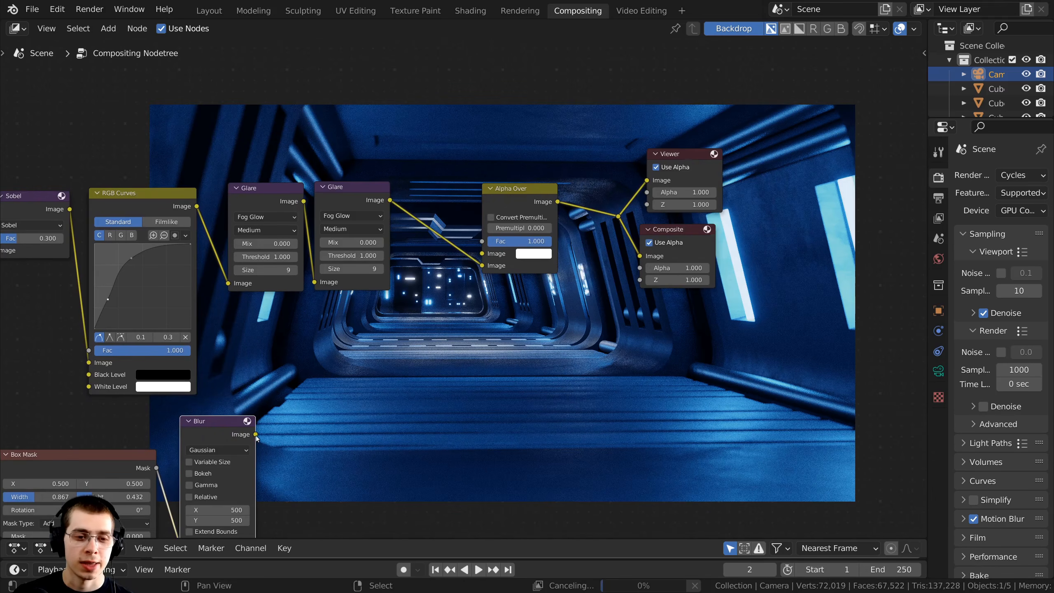
drag(256, 438, 482, 241)
middle_drag(481, 253, 458, 439)
scroll(458, 429, up, 2)
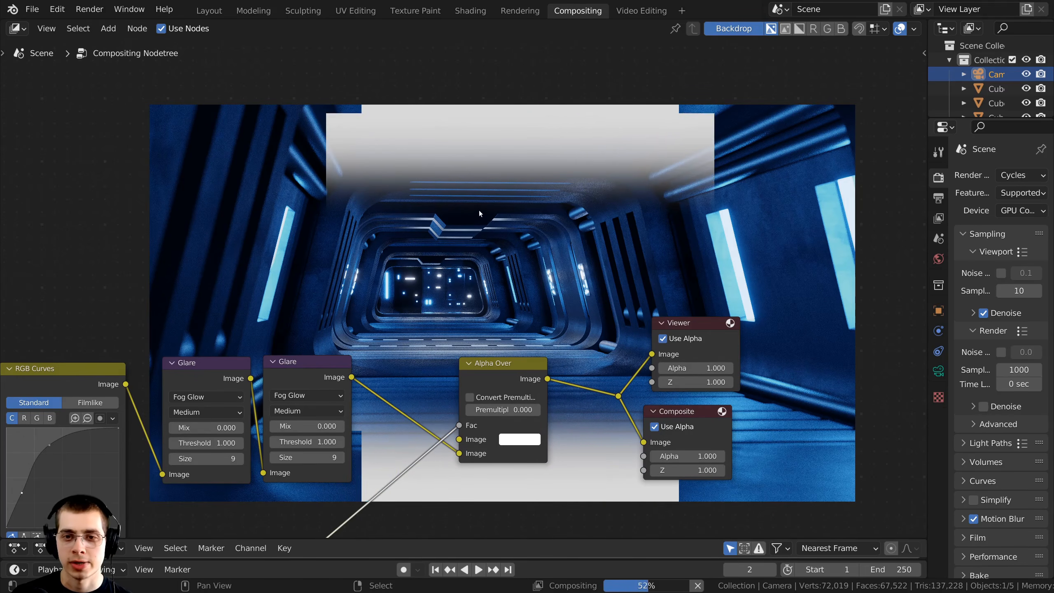
Step: Change the Alpha Over node's first Image colour to black so the masked border darkens into a vignette
scroll(414, 360, down, 1)
middle_drag(414, 360, 554, 134)
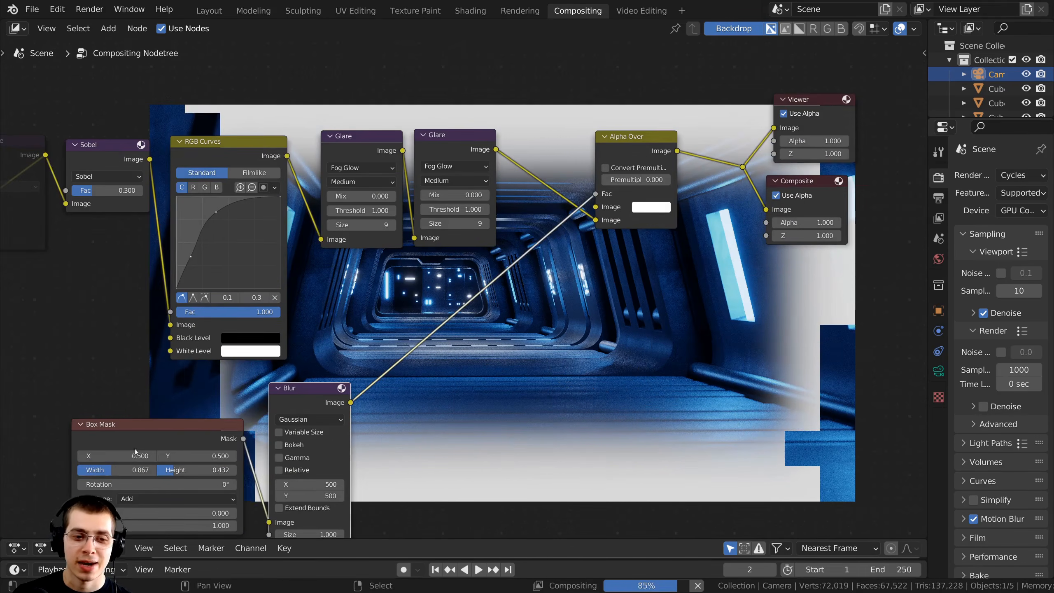
middle_drag(305, 402, 240, 53)
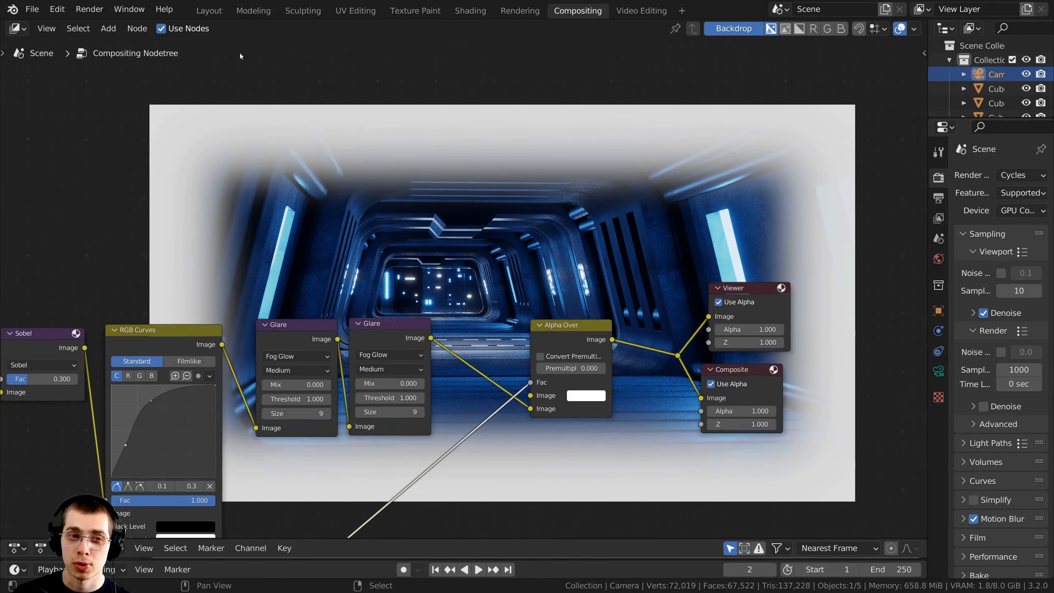
middle_drag(220, 179, 204, 300)
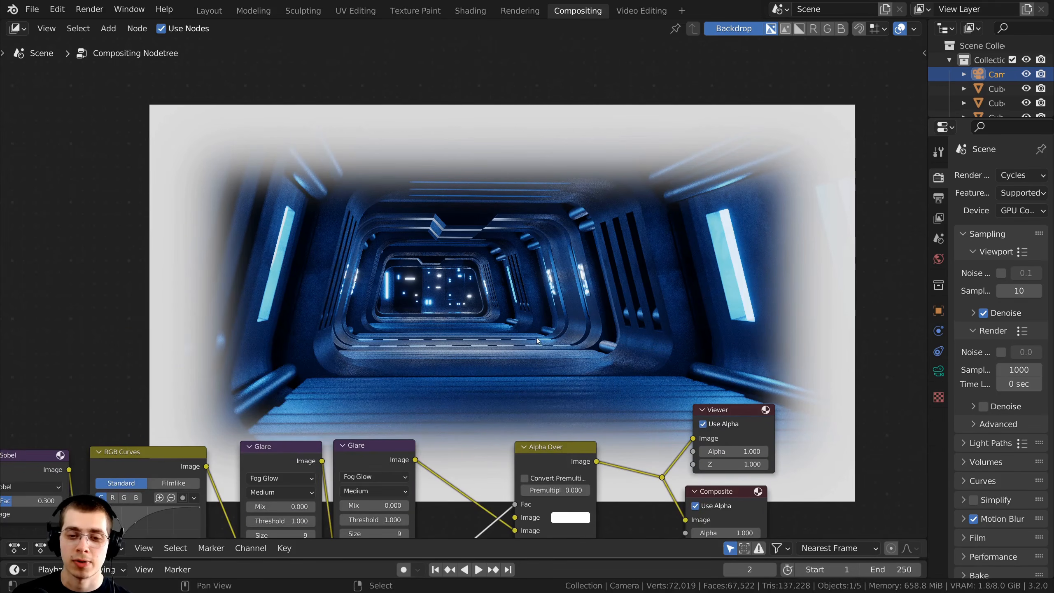
middle_drag(536, 340, 517, 300)
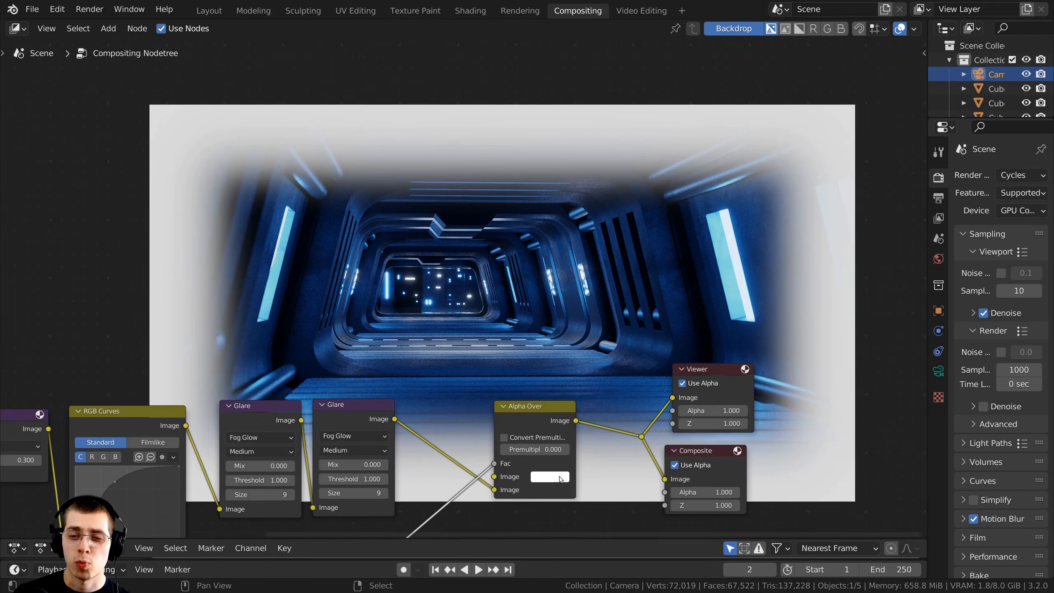
scroll(548, 461, up, 1)
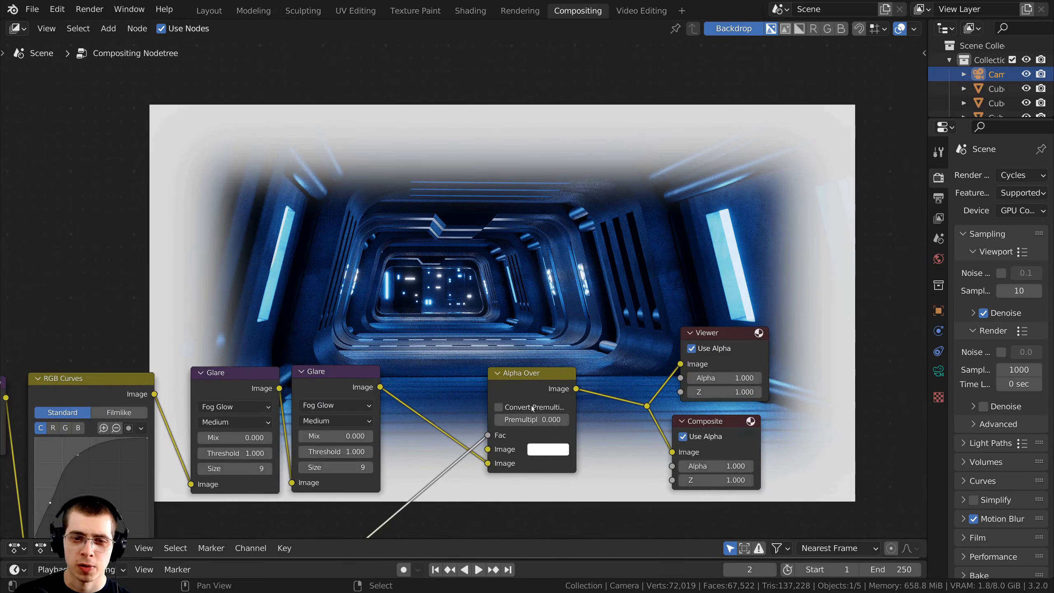
click(539, 449)
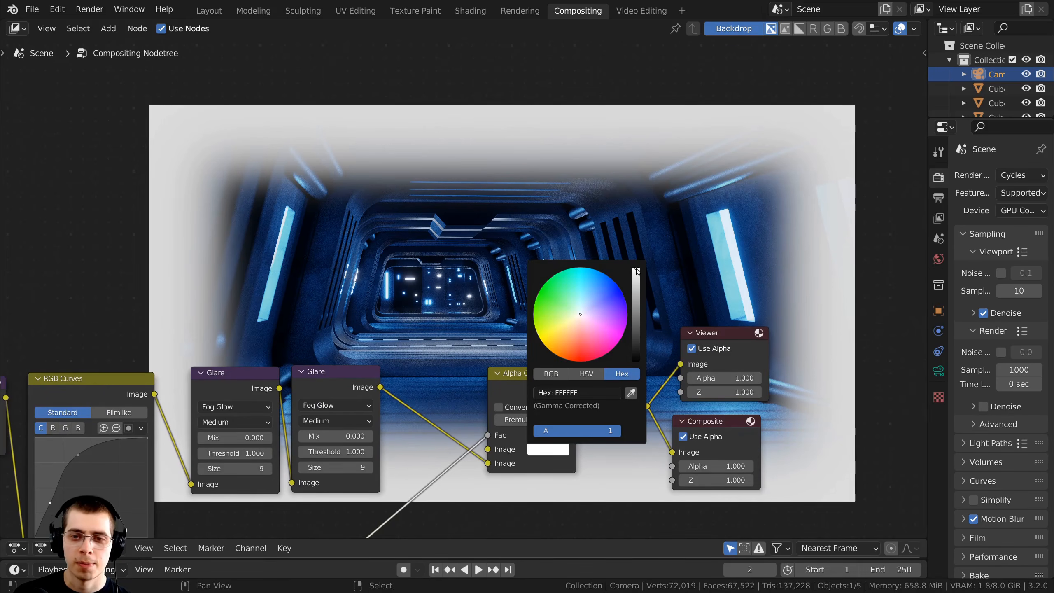
drag(637, 270, 637, 360)
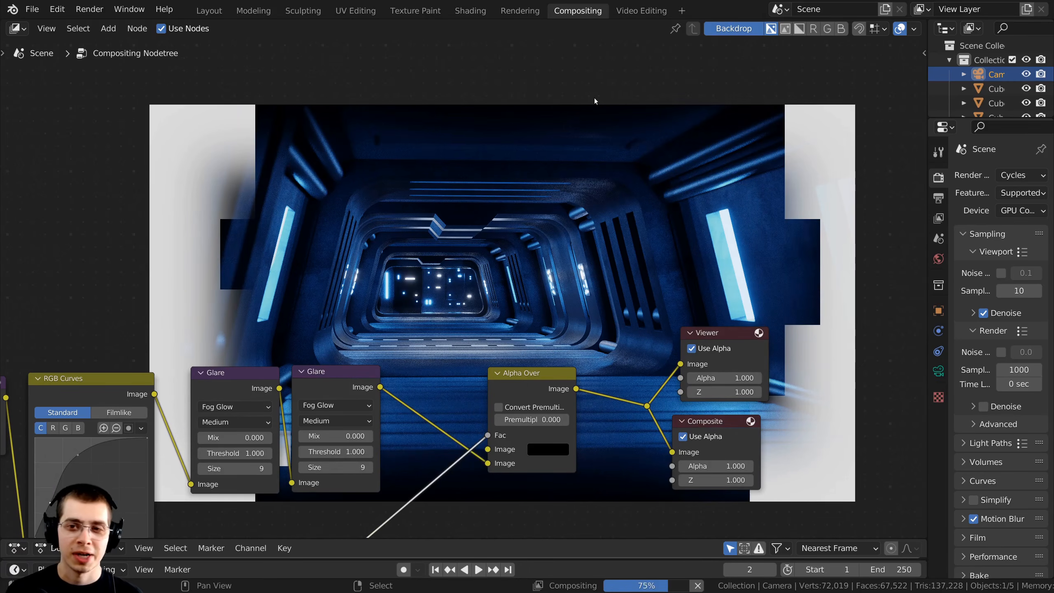
middle_drag(769, 162, 786, 320)
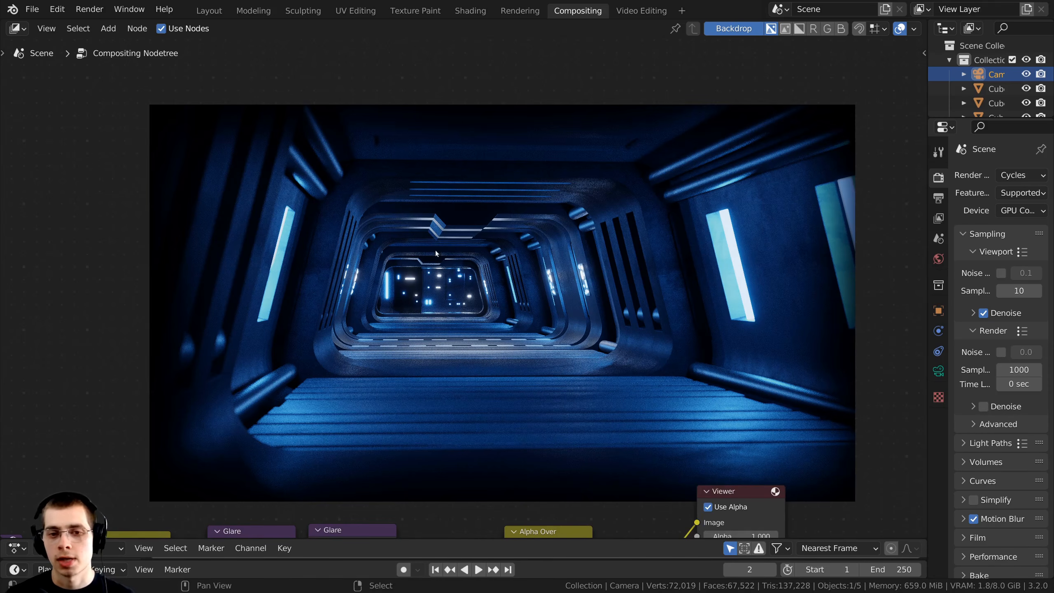
Step: Reposition the Box Mask node and enlarge its mask to a Width of 0.892 and a Height of 0.465
middle_drag(257, 498, 409, 101)
middle_drag(212, 482, 540, 371)
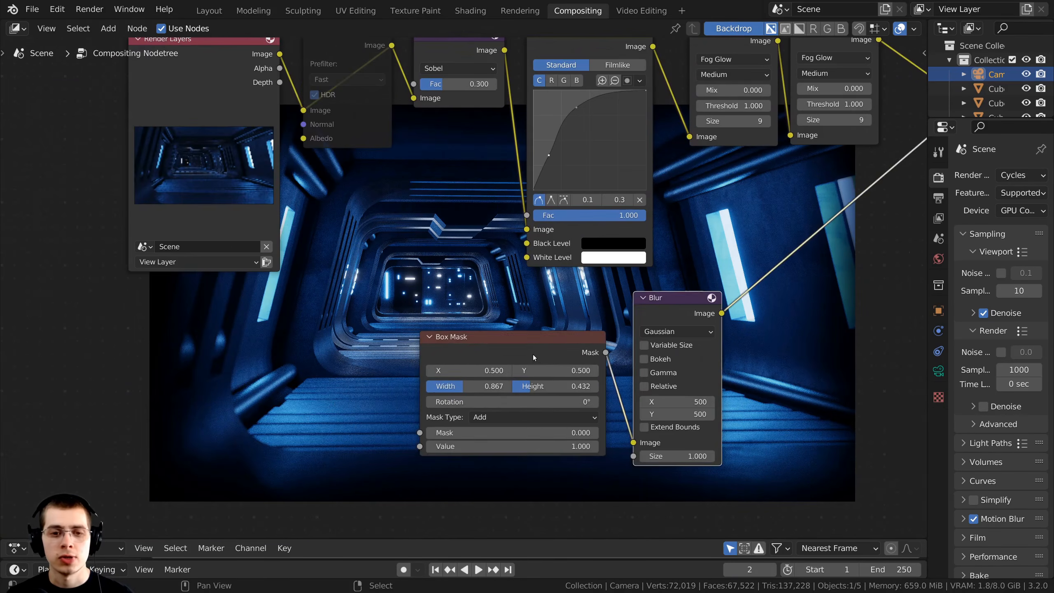
drag(533, 356, 549, 413)
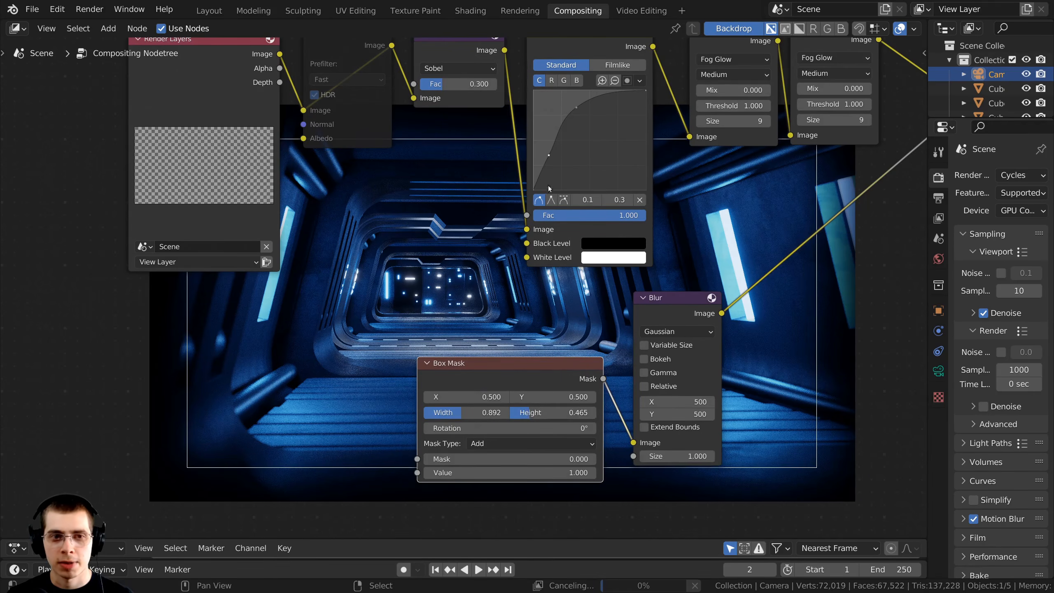
scroll(726, 153, down, 4)
middle_drag(726, 153, 291, 573)
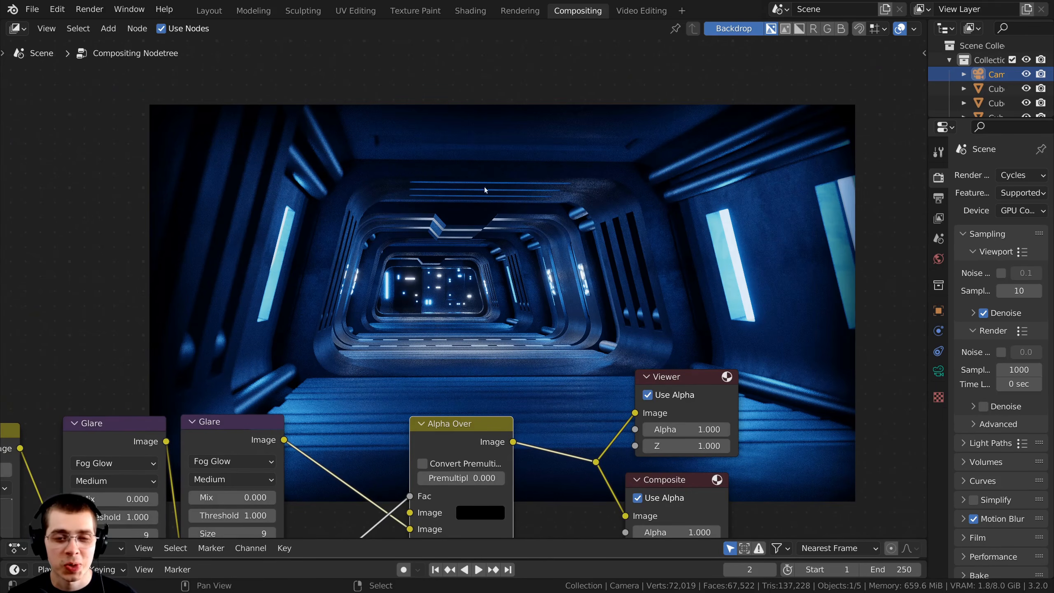
Step: Add a Lens Distortion node between the Alpha Over node and the output reroute
middle_drag(463, 186, 440, 165)
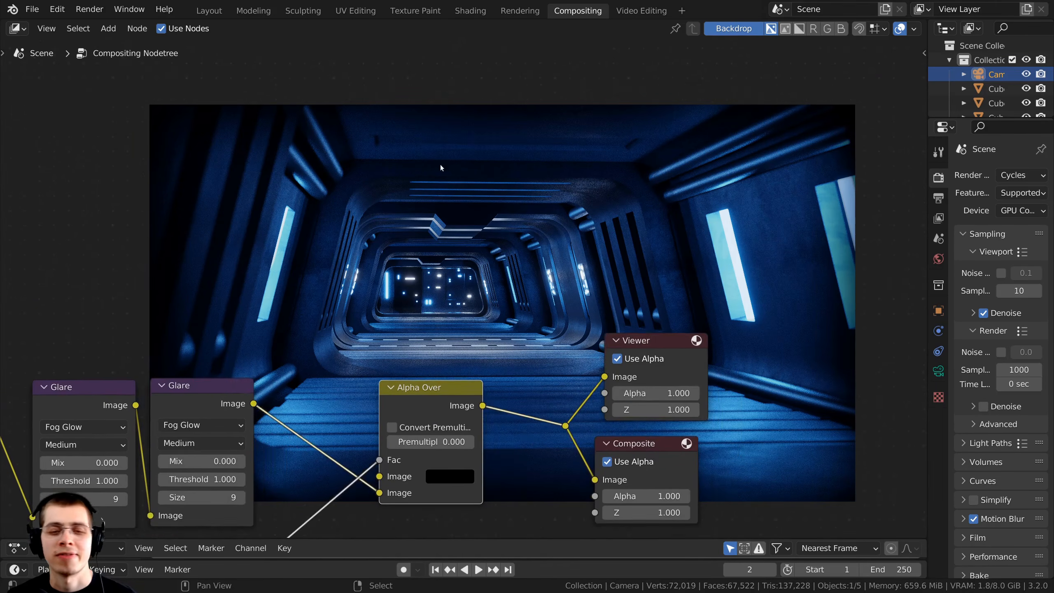
key(shift+a)
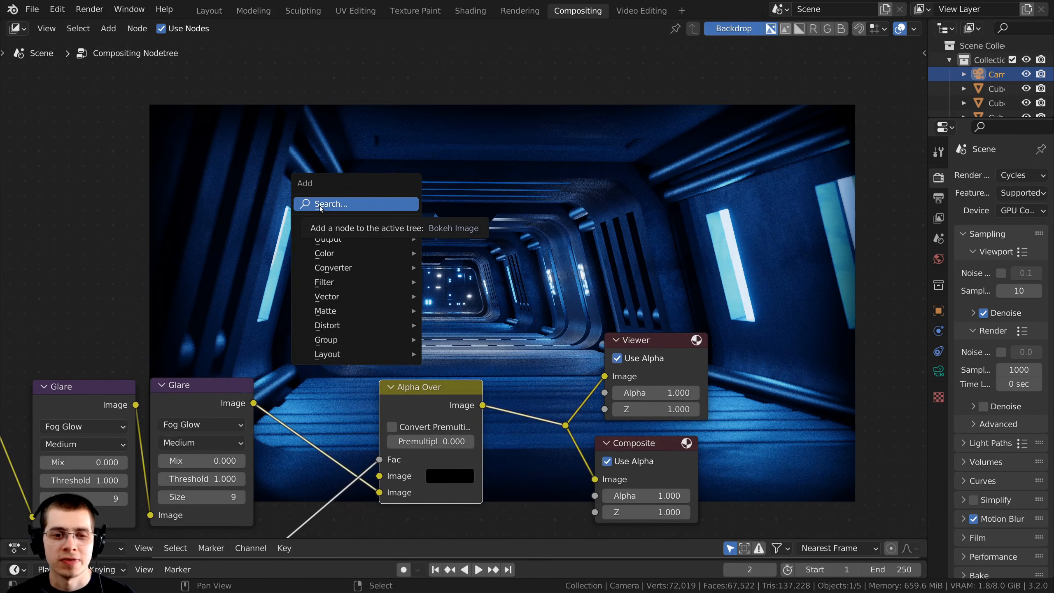
click(318, 204)
text(len)
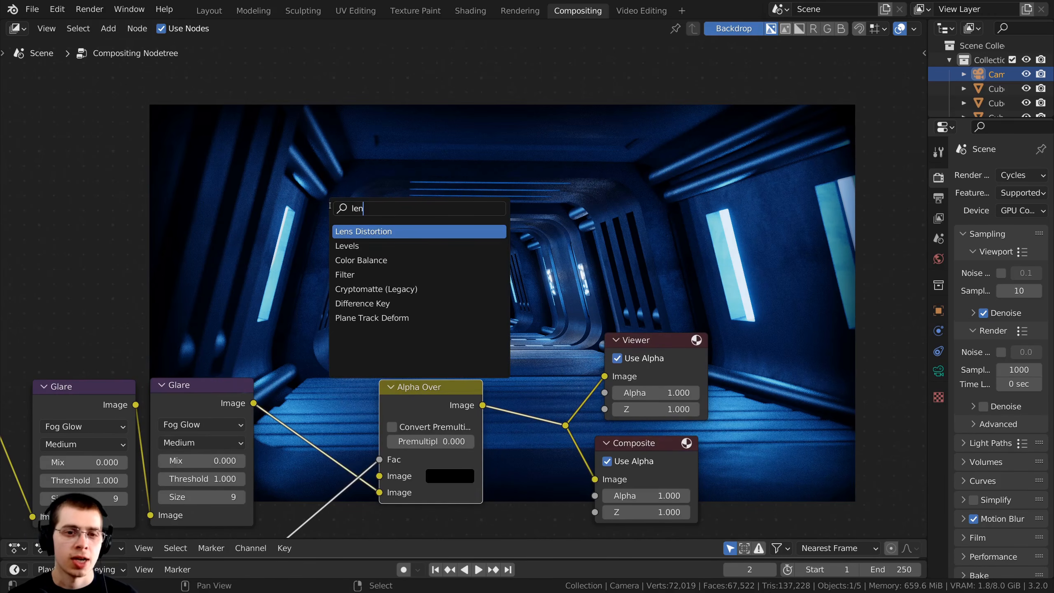
click(353, 234)
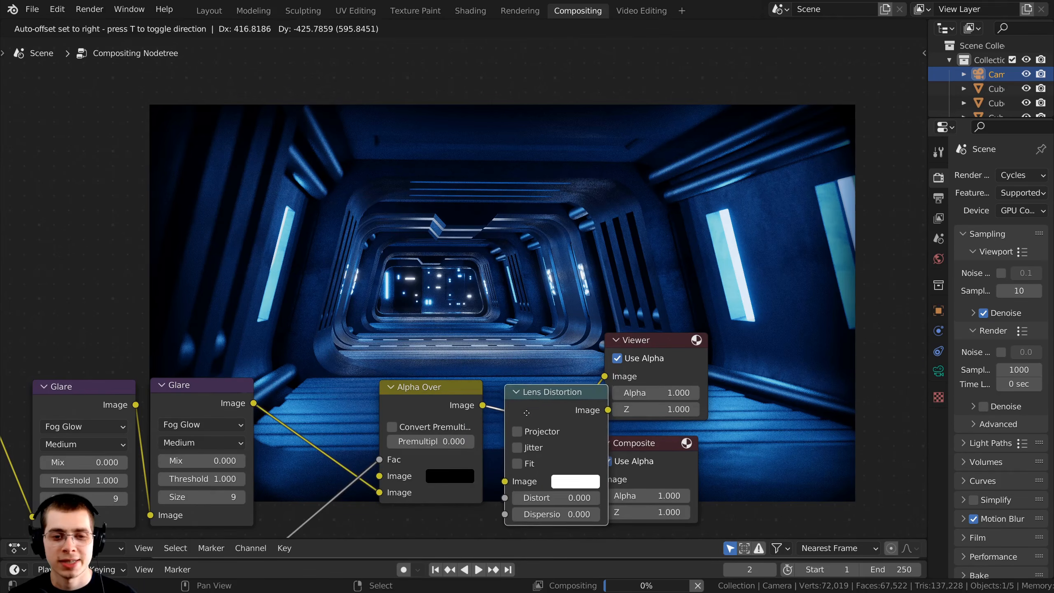
click(522, 403)
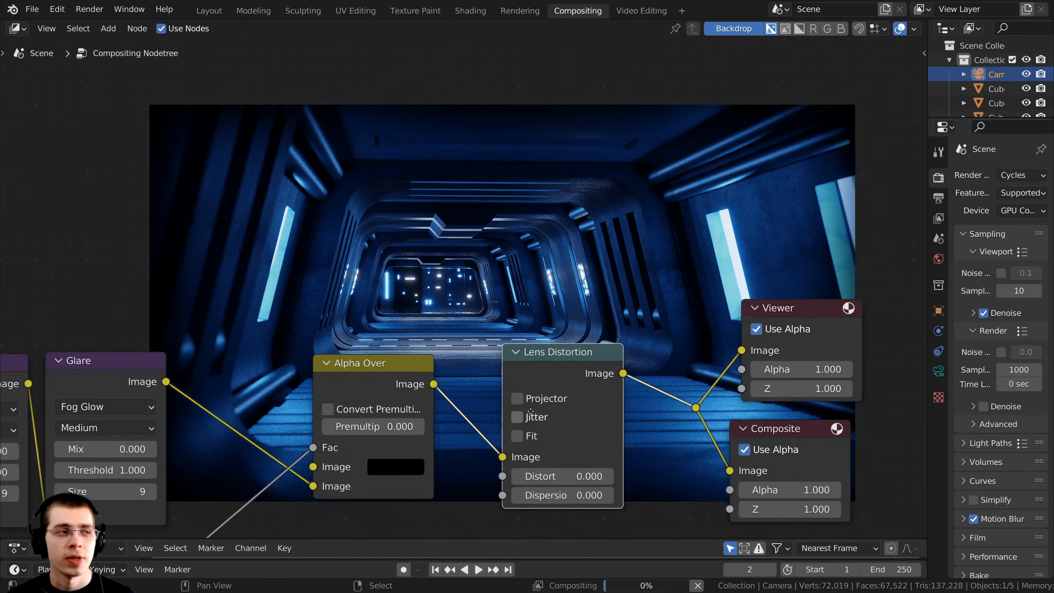
Step: Widen the Lens Distortion node and set its Dispersion to 0.02
scroll(526, 393, up, 1)
middle_drag(511, 468, 508, 452)
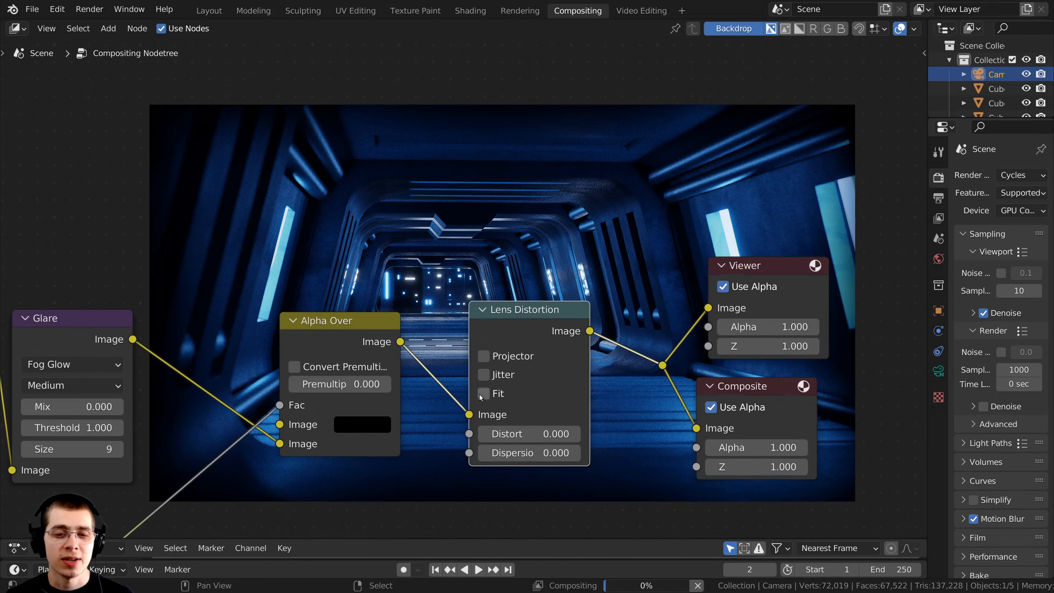
drag(473, 380, 436, 374)
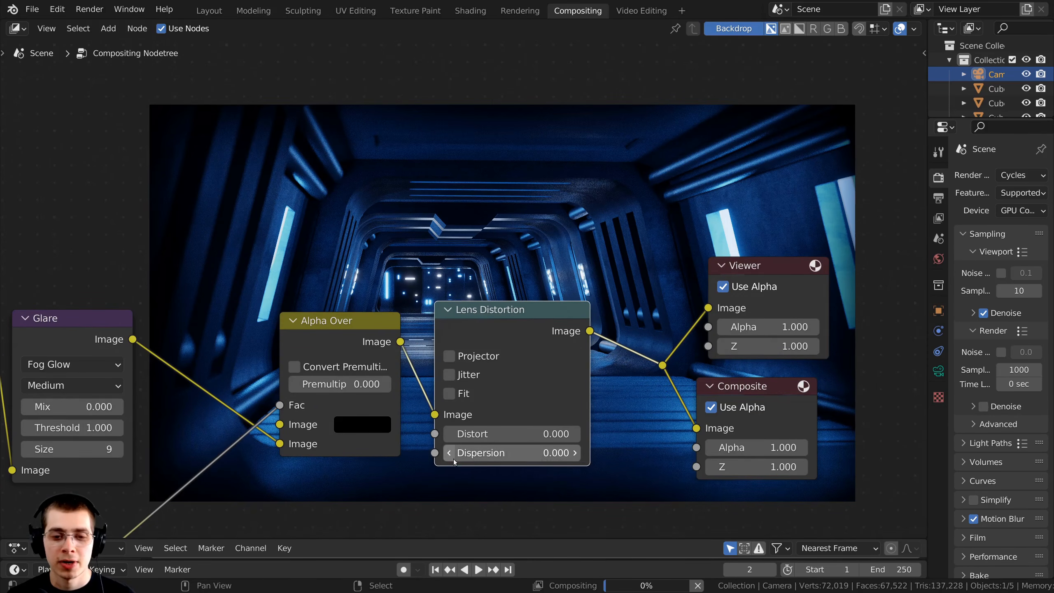
click(510, 455)
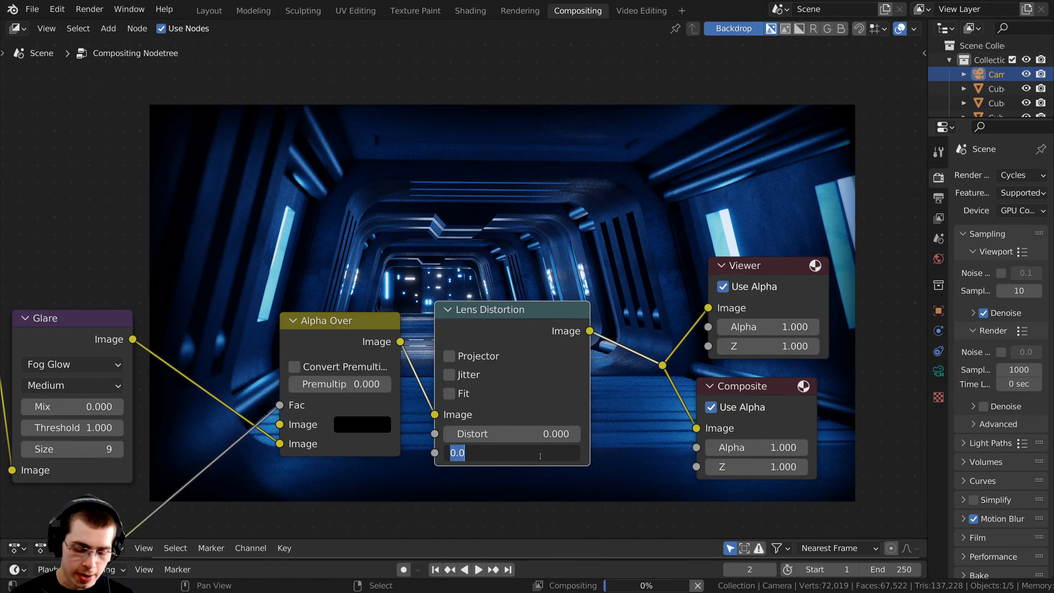
text(.02)
key(Return)
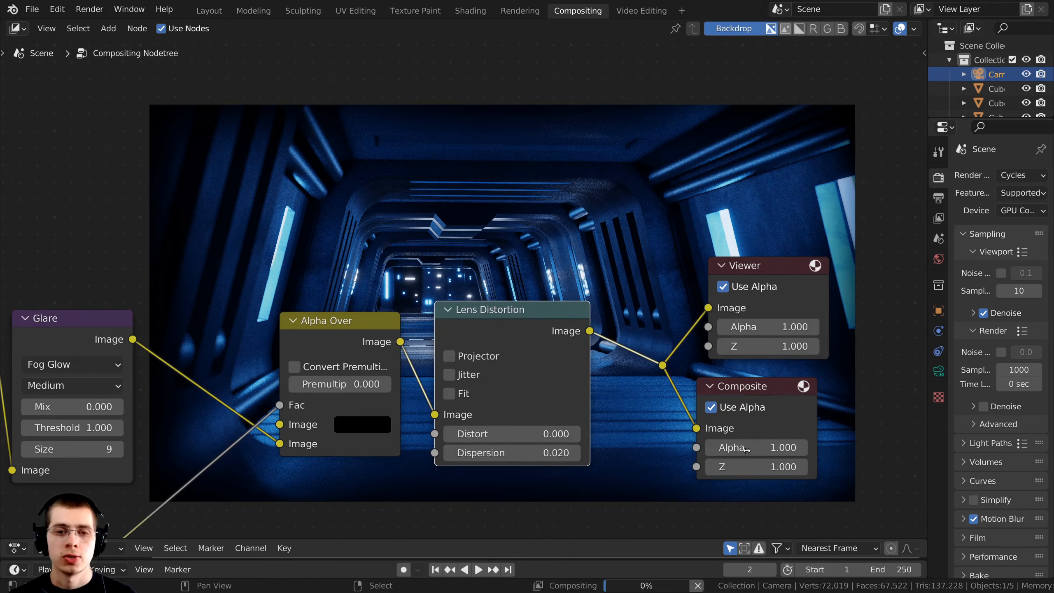
Step: Examine the backdrop up close for colour fringing around the bright wall windows near the render's right edge
middle_drag(739, 224, 798, 486)
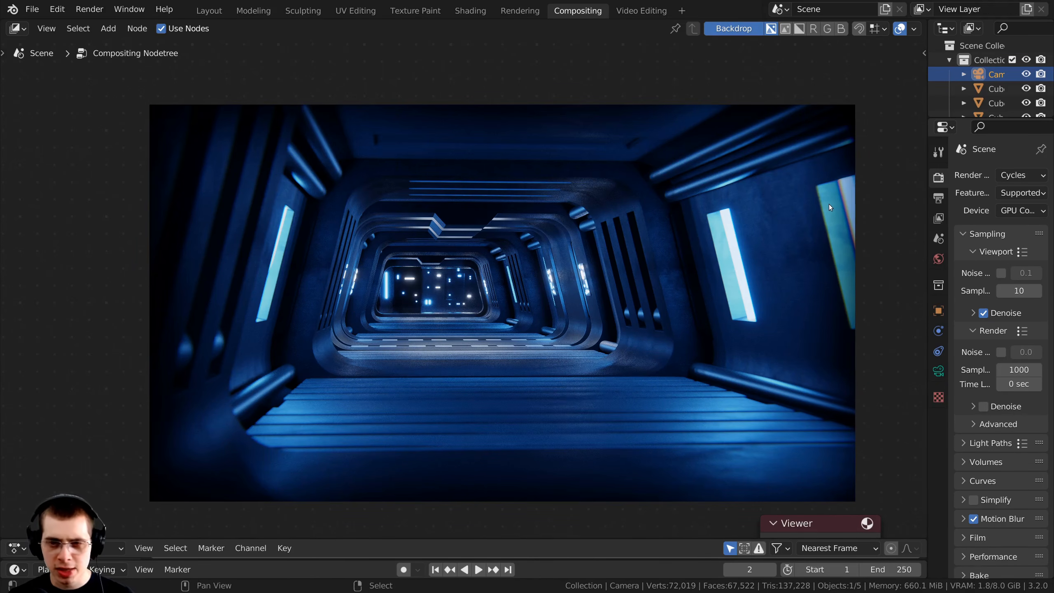
key(alt+v)
key(alt+v)
key(alt+v)
key(alt+v)
key(alt+v)
alt+middle_drag(643, 231, 232, 226)
alt+middle_drag(700, 95, 320, 157)
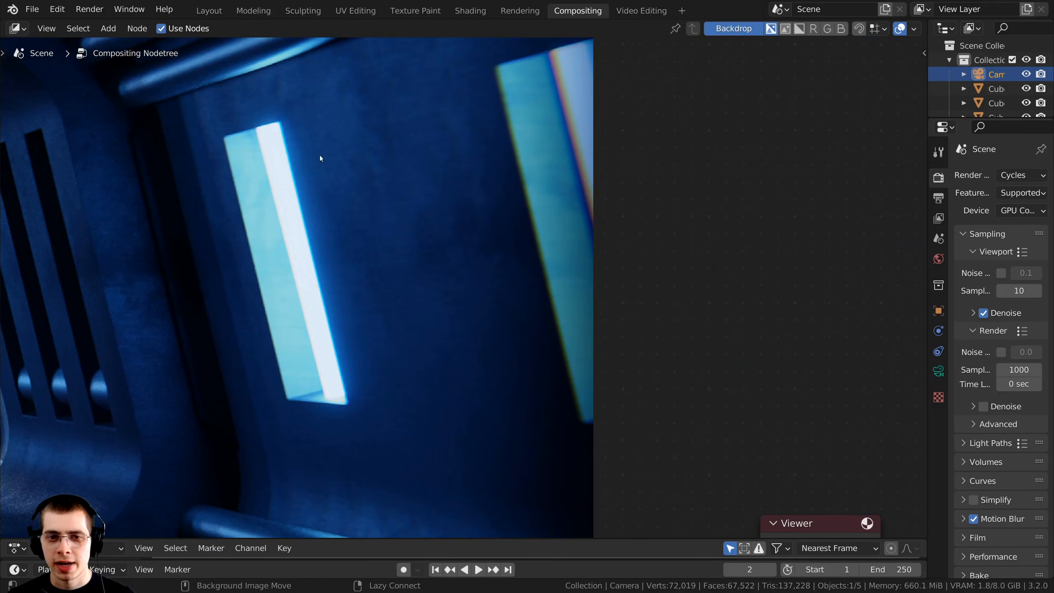
key(alt+v)
key(alt+v)
alt+middle_drag(480, 171, 315, 341)
alt+middle_drag(722, 45, 471, 297)
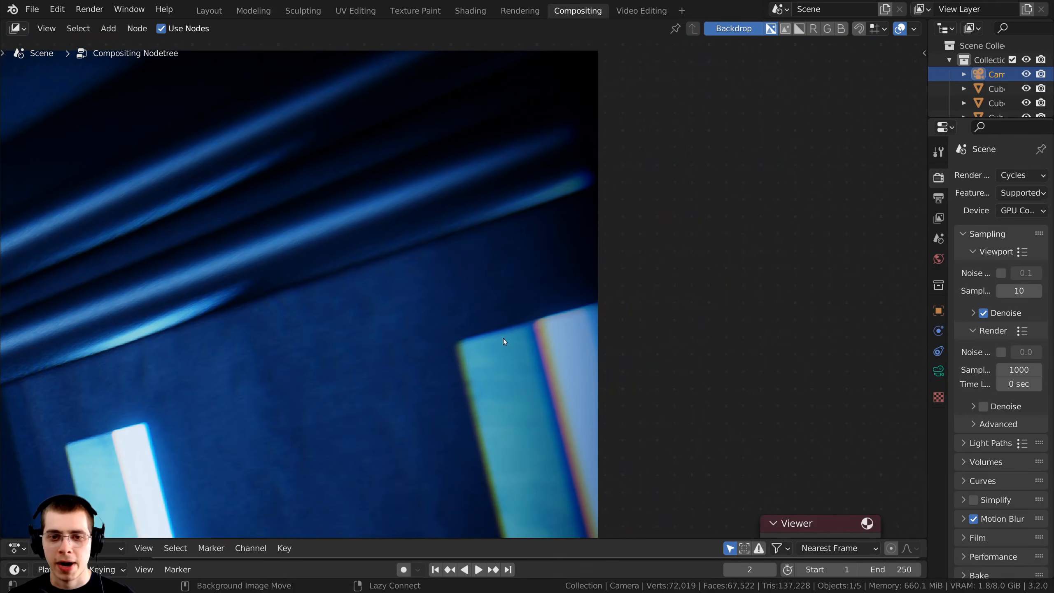
alt+middle_drag(503, 338, 543, 202)
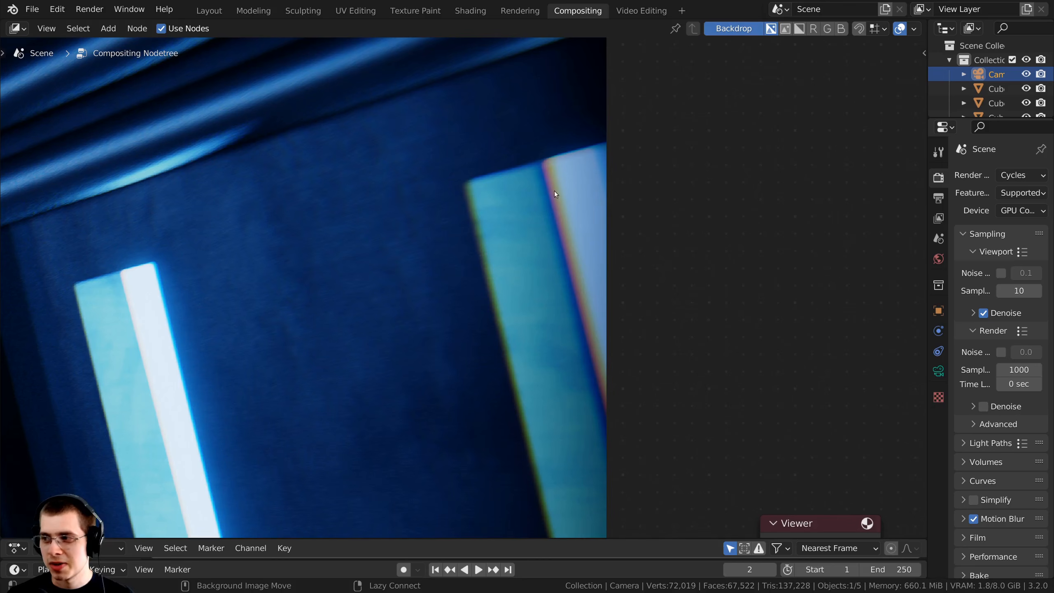
alt+middle_drag(483, 221, 503, 210)
key(alt+v)
key(alt+v)
alt+middle_drag(880, 129, 429, 256)
key(v)
key(v)
key(v)
key(v)
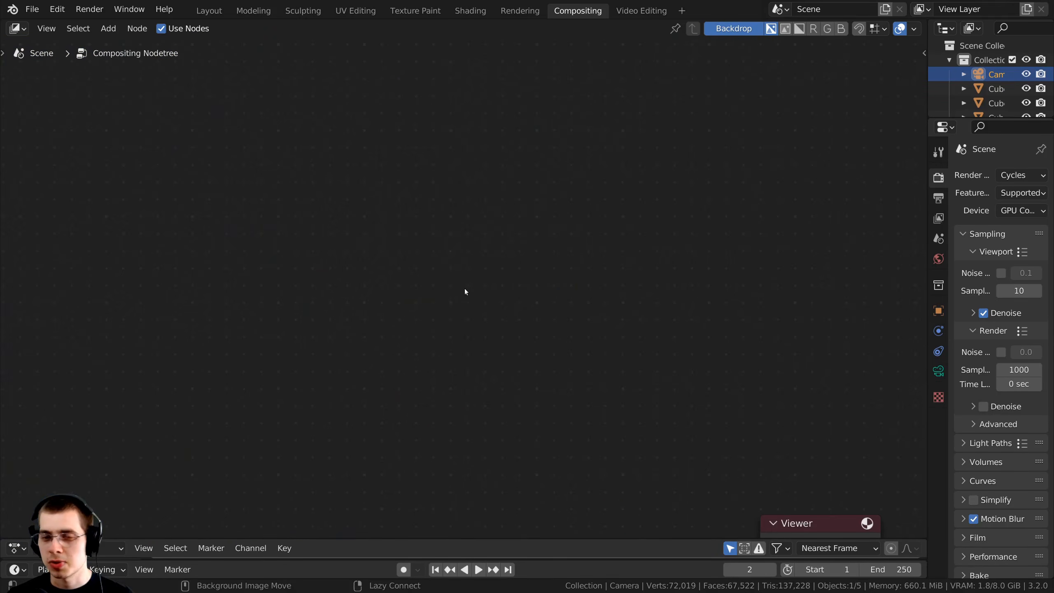
Step: Inspect the lower right floor area of the render up close, and the whole corridor image in the backdrop
alt+middle_drag(202, 312, 167, 160)
alt+middle_drag(324, 346, 428, 298)
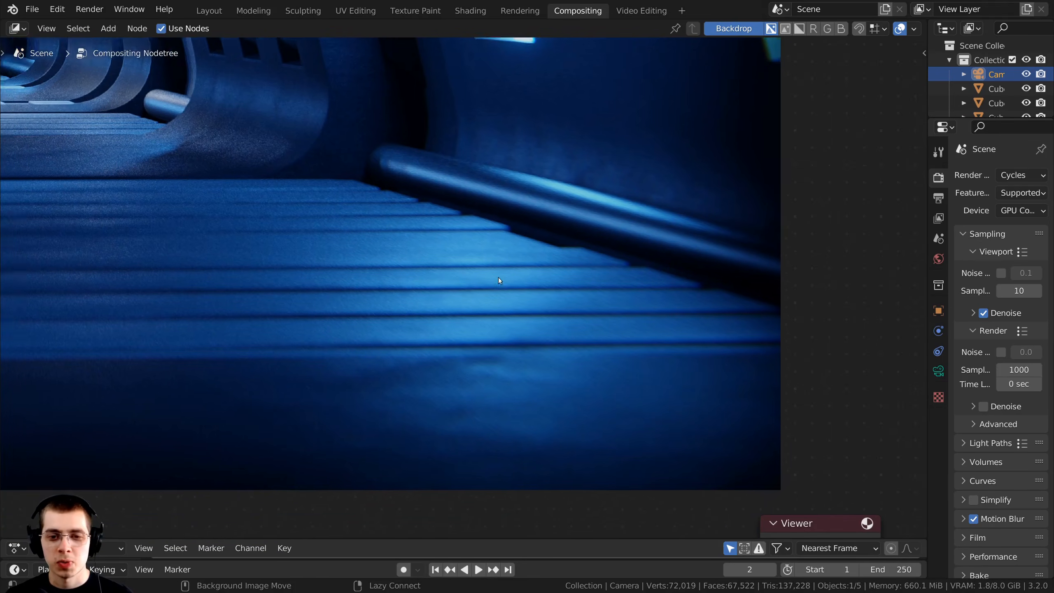
alt+middle_drag(498, 277, 513, 236)
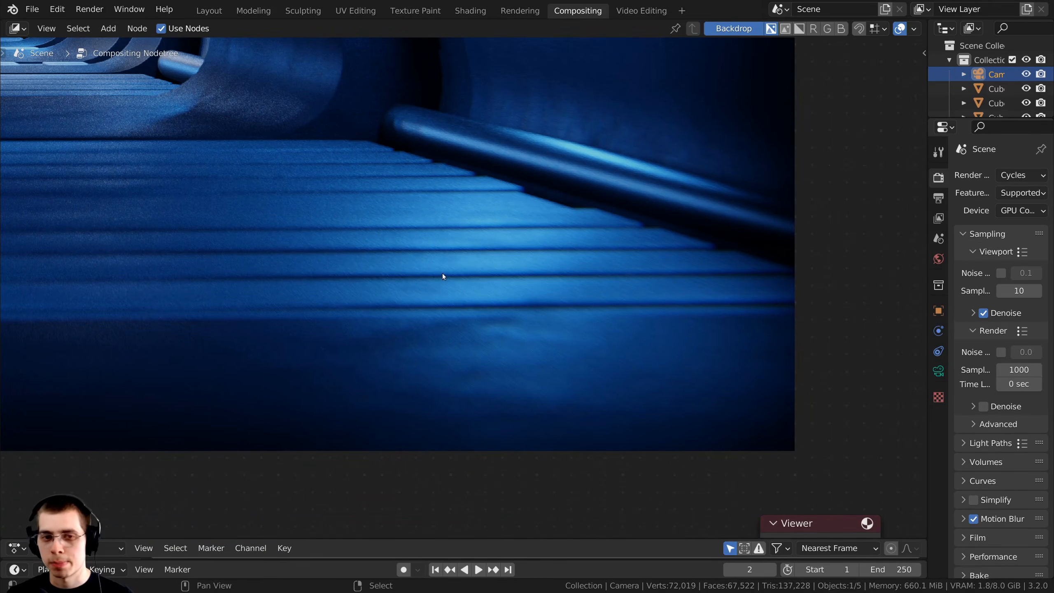
key(v)
key(v)
alt+middle_drag(231, 197, 679, 512)
key(v)
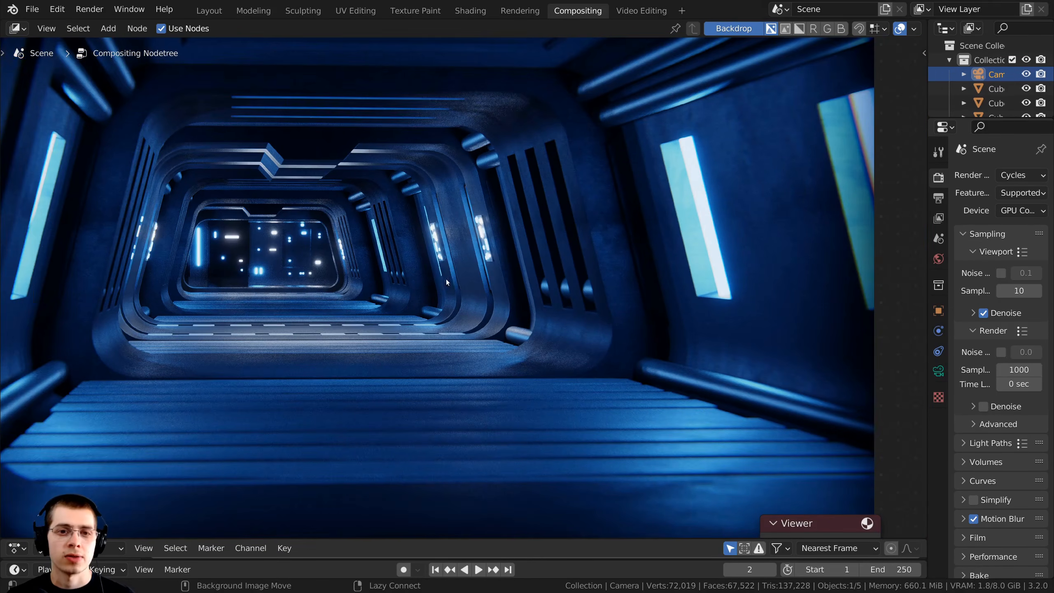
alt+middle_drag(446, 279, 519, 278)
key(v)
scroll(336, 269, down, 2)
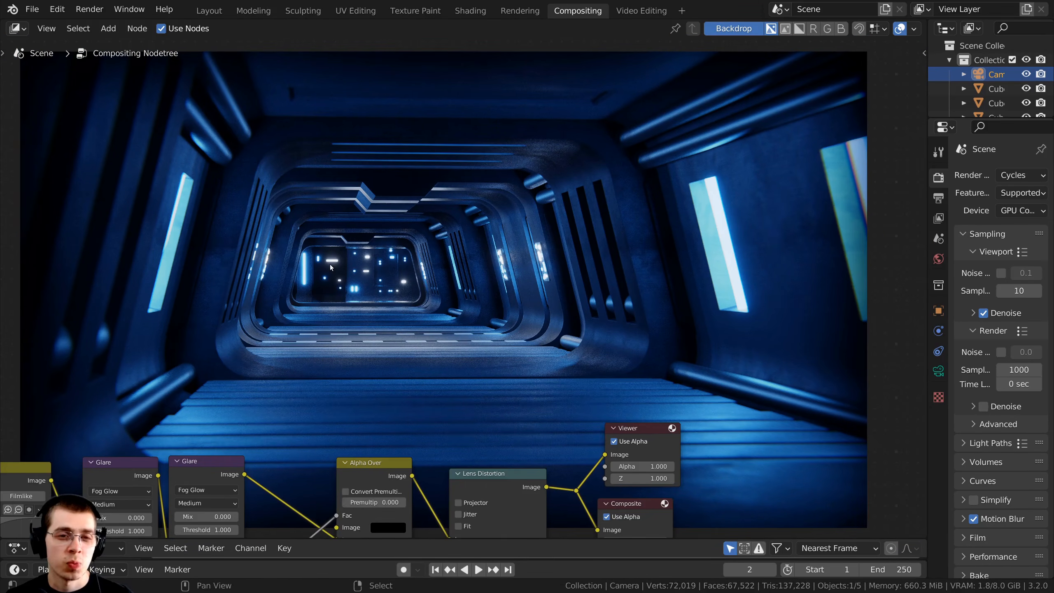
middle_drag(350, 266, 337, 206)
scroll(339, 295, up, 2)
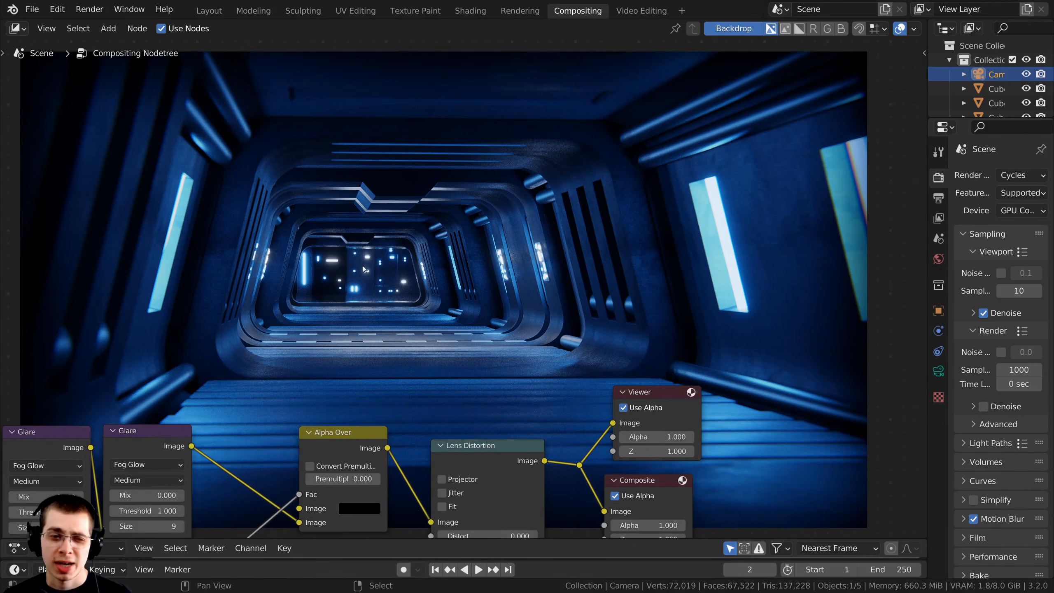
scroll(479, 284, down, 1)
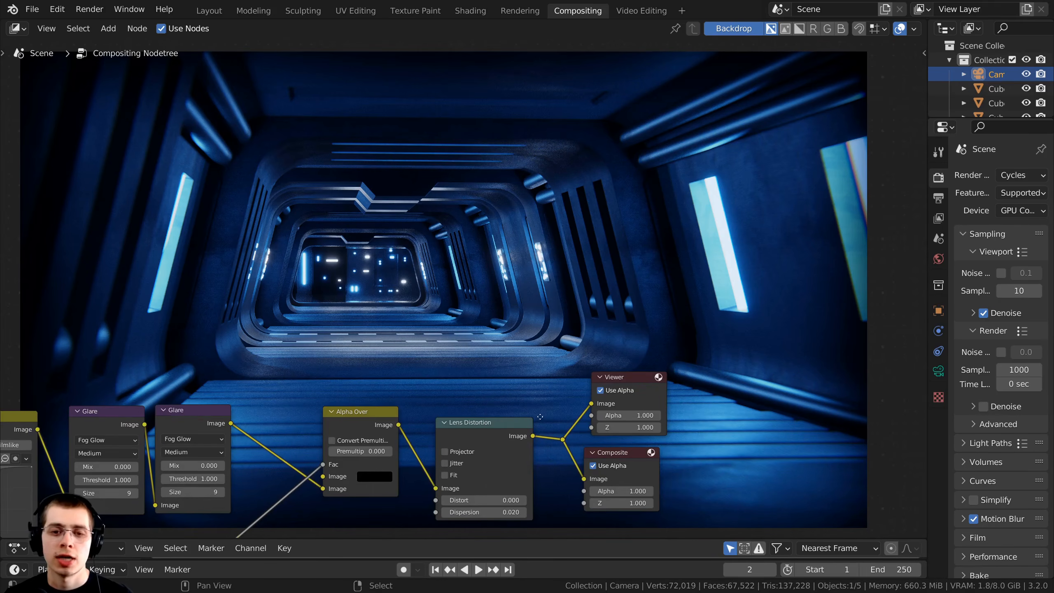
Step: Add a Sun Beams node in the free space above the Alpha Over node
middle_drag(540, 416, 466, 371)
scroll(467, 372, up, 1)
drag(420, 387, 415, 386)
middle_drag(202, 332, 275, 349)
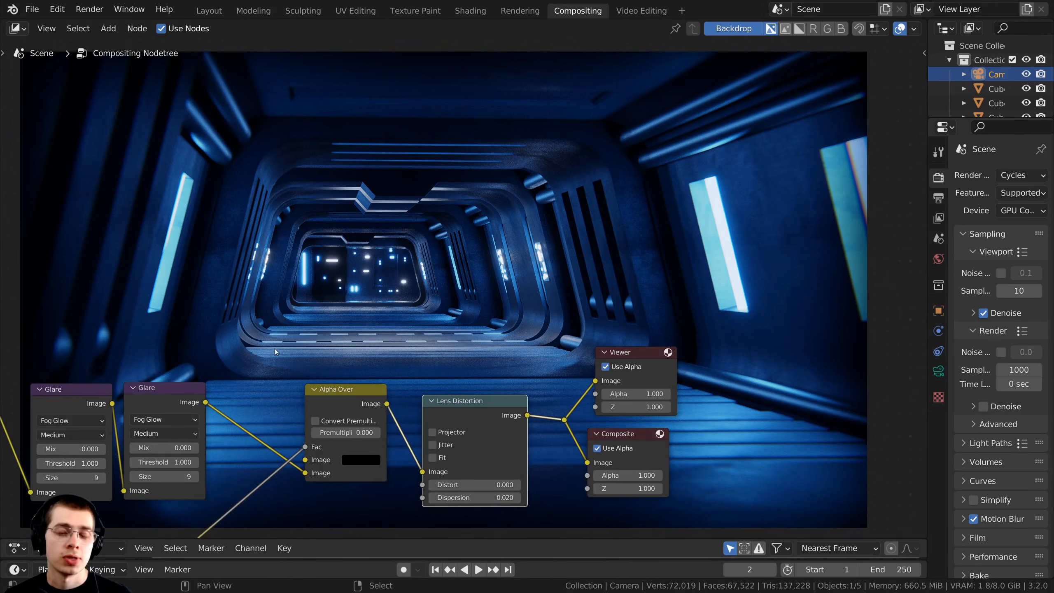
key(shift+a)
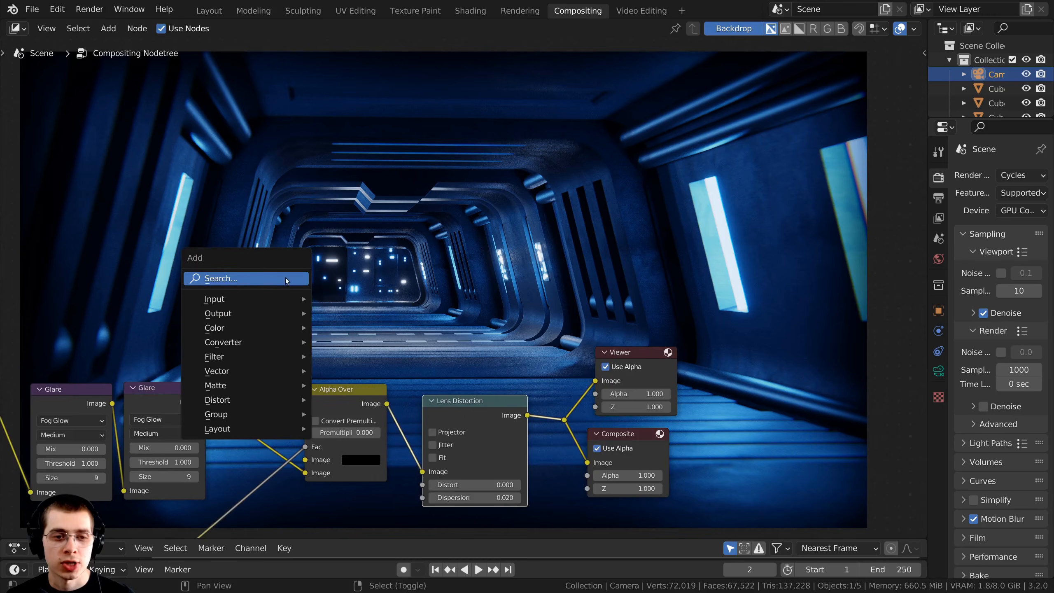
click(249, 280)
text(sun)
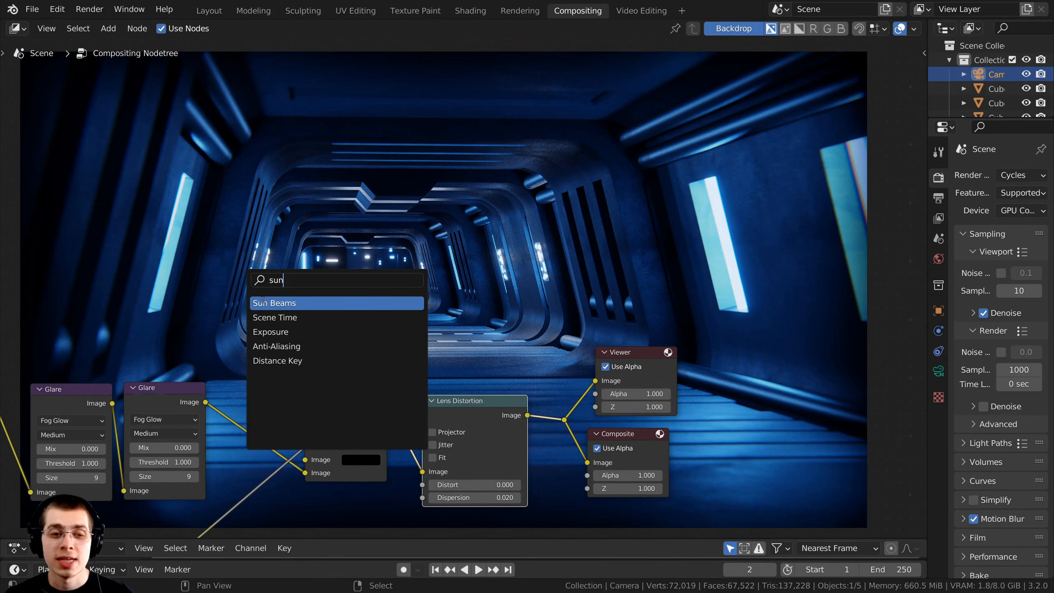
click(263, 299)
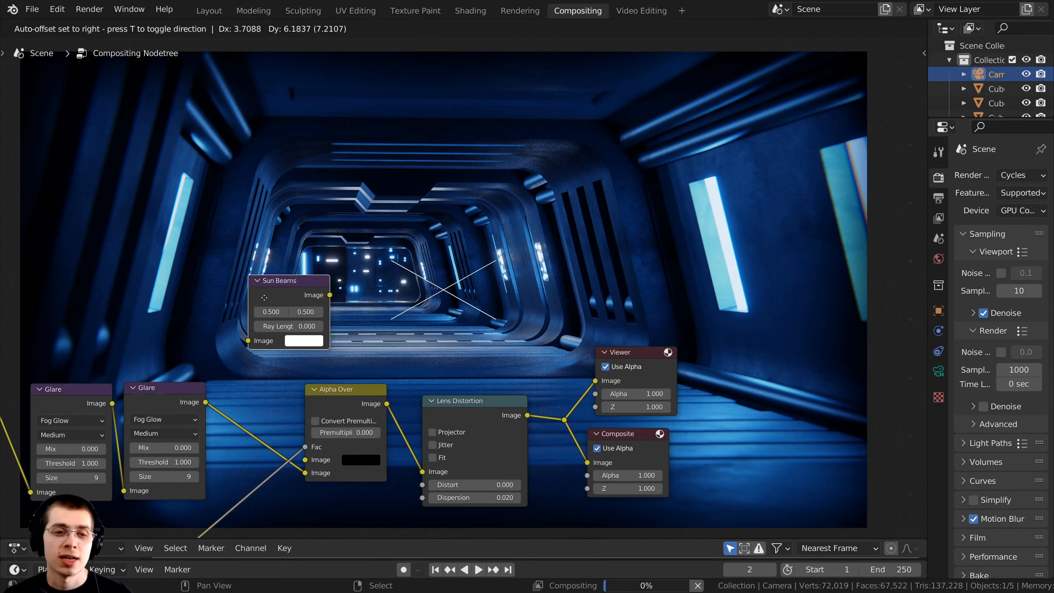
click(327, 299)
scroll(354, 389, up, 1)
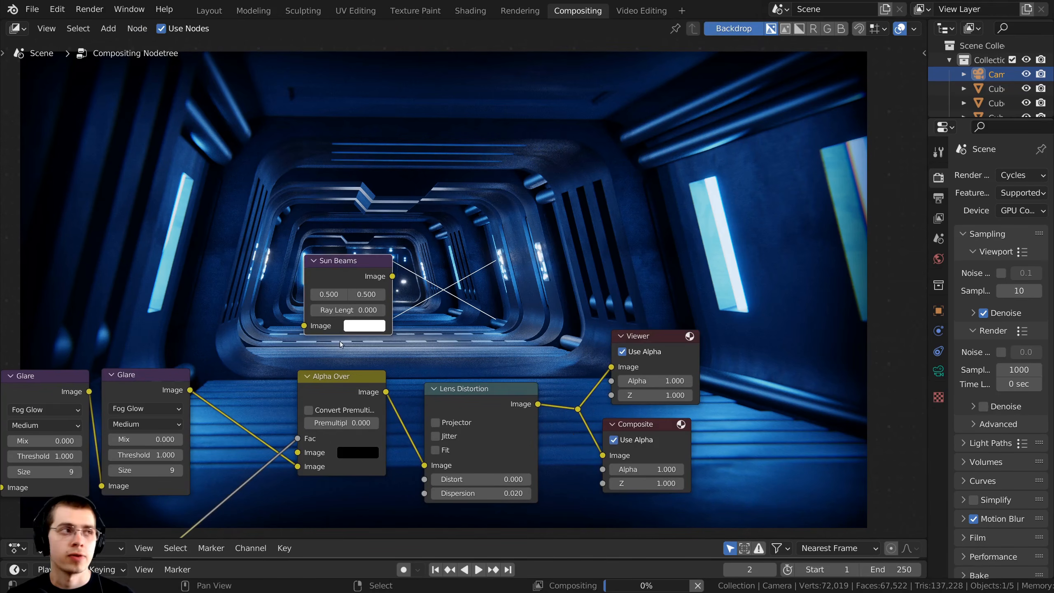
Step: Feed the second Glare node's image into the Sun Beams node, preview it in the Viewer and widen the node
middle_drag(339, 341, 370, 311)
drag(223, 372, 341, 308)
middle_drag(359, 284, 393, 331)
scroll(394, 328, up, 1)
drag(411, 303, 419, 305)
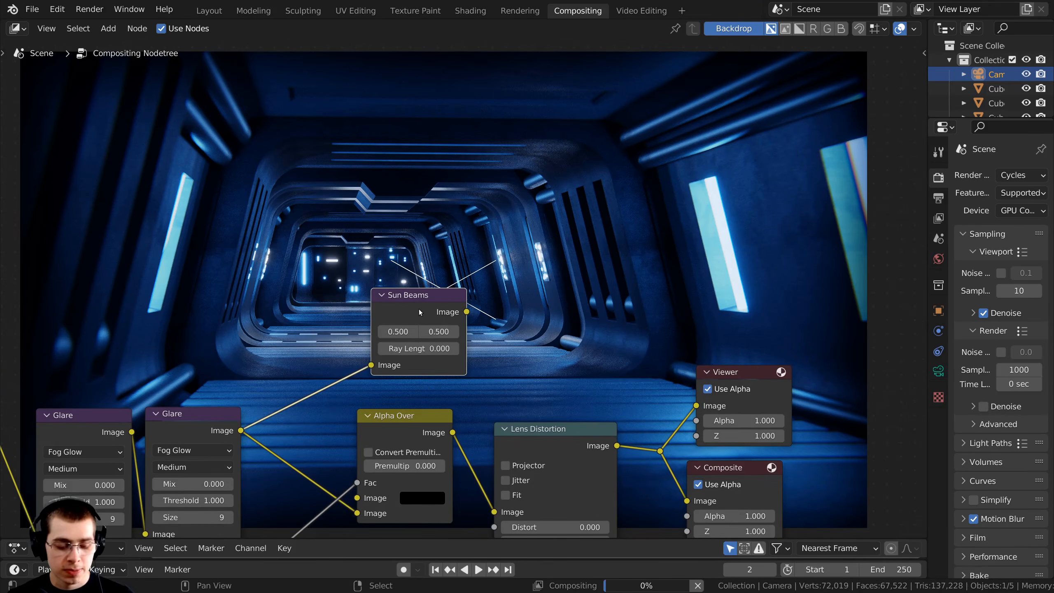
ctrl+shift+click(422, 313)
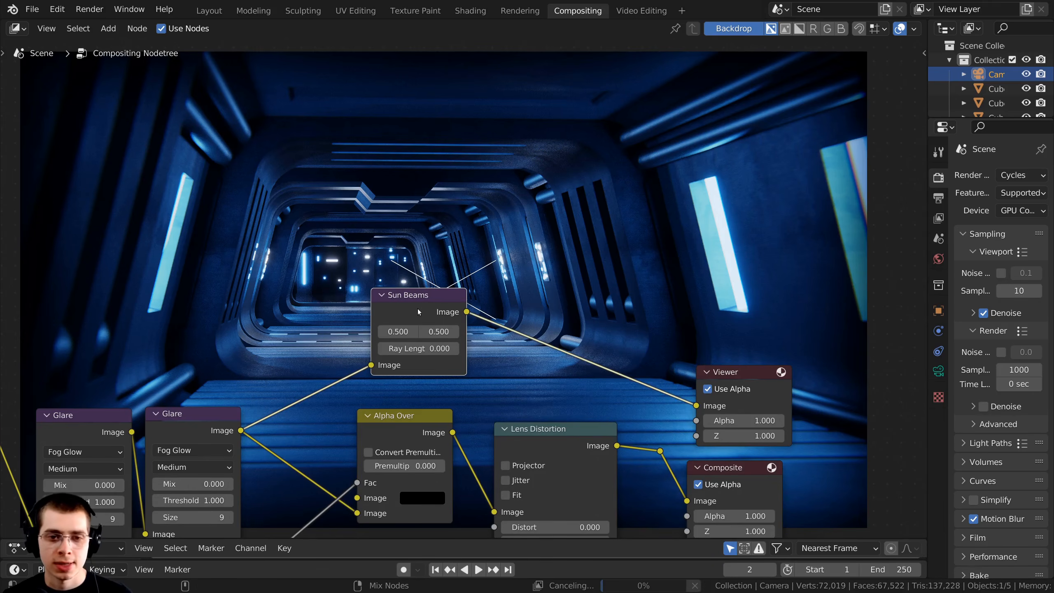
middle_drag(418, 307, 380, 385)
drag(402, 369, 323, 371)
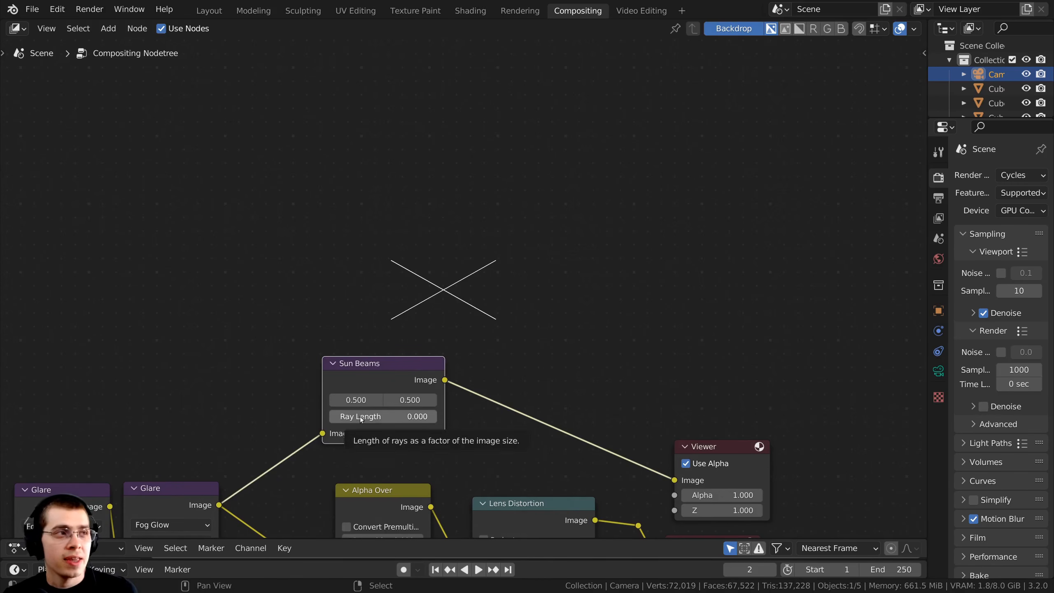
Step: Set the Sun Beams Ray Length to 1.000, move its source point to 0.422, 0.579 and widen the node further
drag(415, 416, 500, 415)
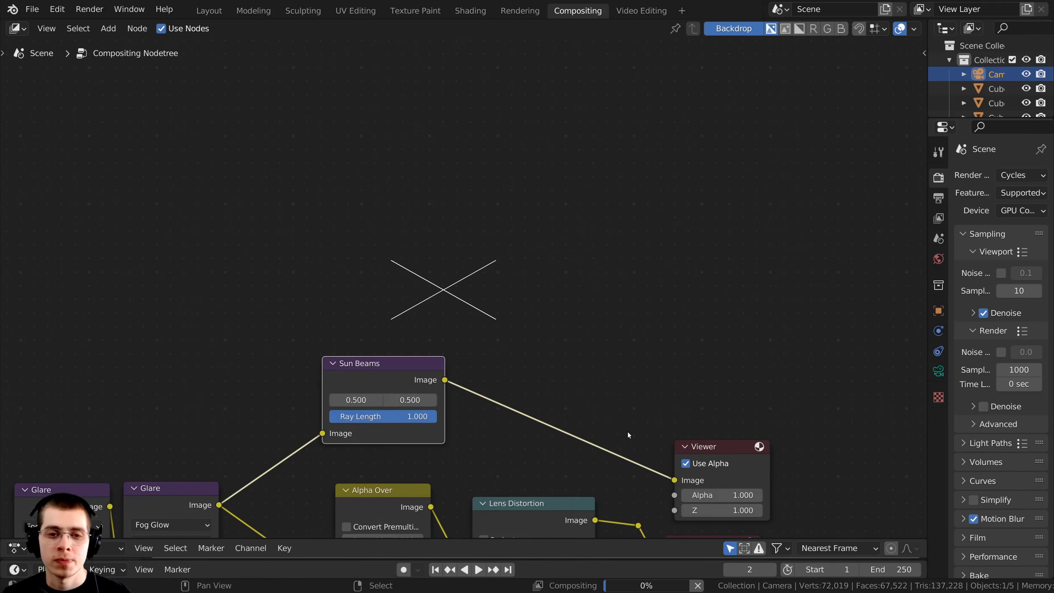
scroll(465, 305, up, 1)
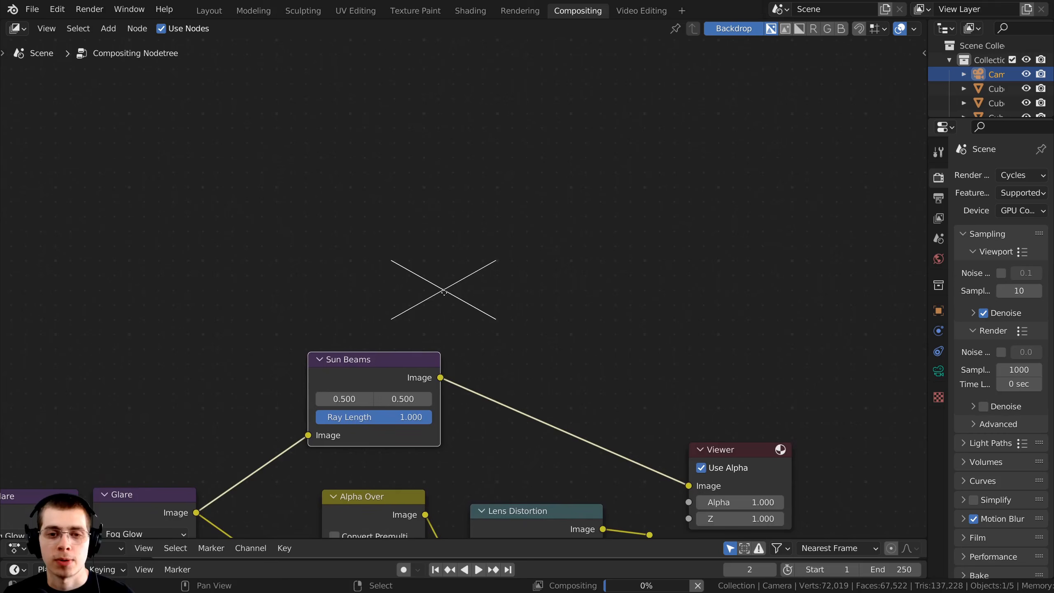
drag(445, 289, 377, 251)
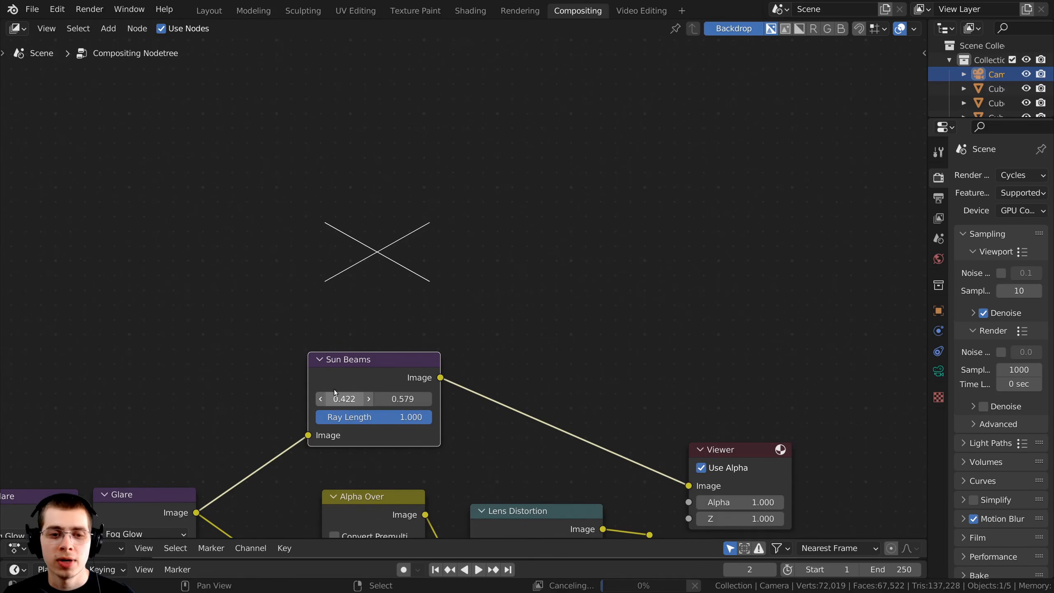
drag(309, 373, 279, 374)
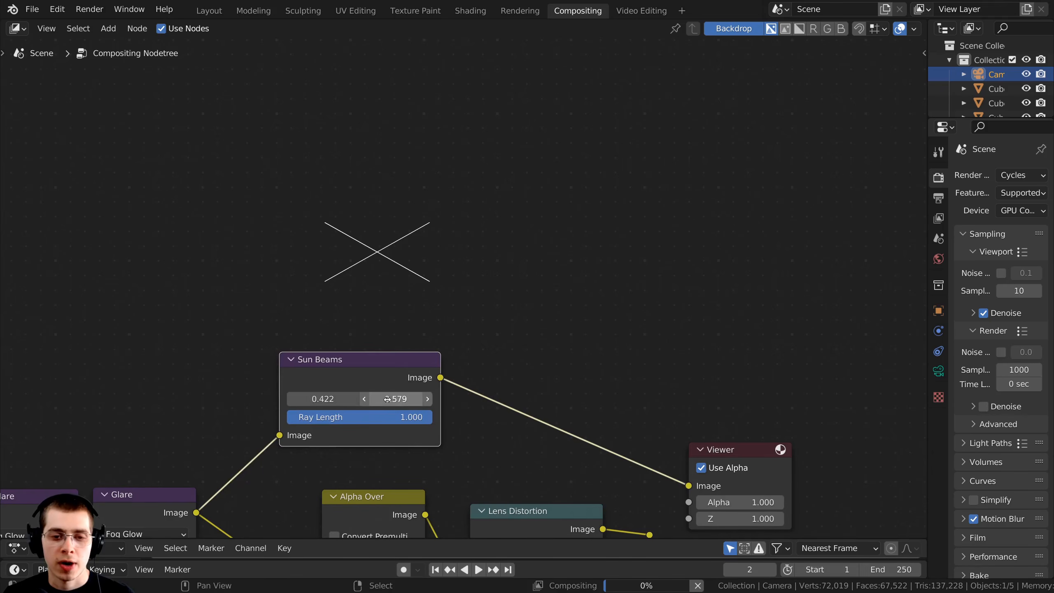
Step: Examine the ray streaks that the Sun Beams node produces across the backdrop
scroll(469, 345, down, 3)
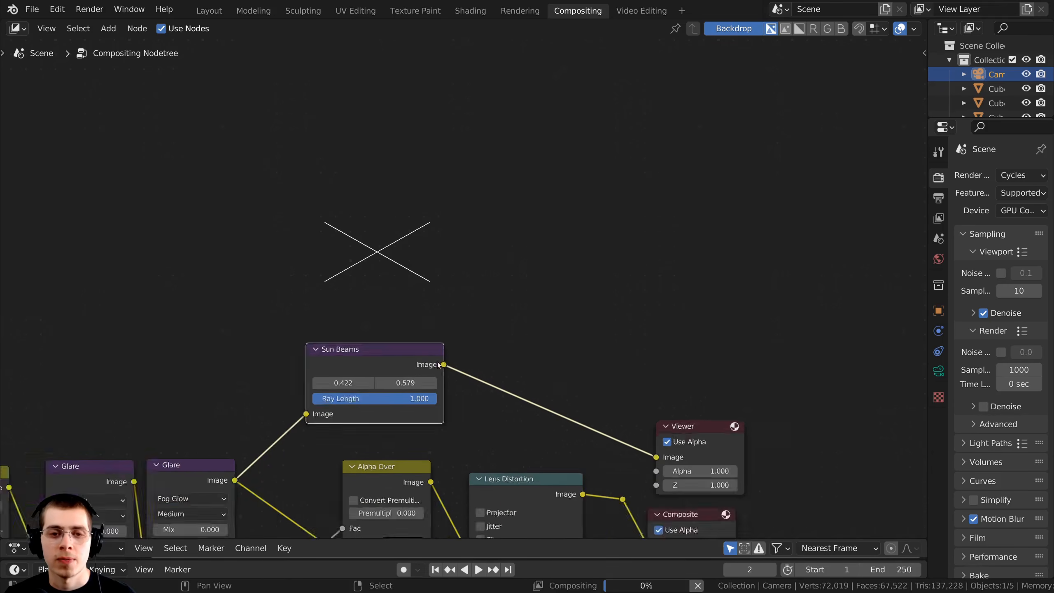
middle_drag(453, 376, 453, 354)
middle_drag(397, 309, 385, 448)
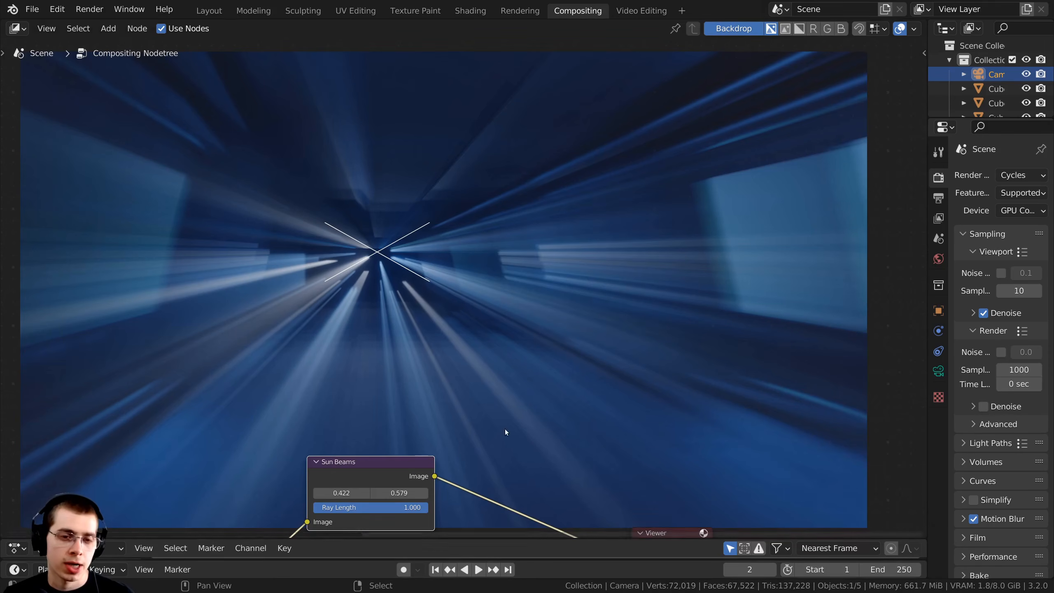
scroll(437, 362, down, 2)
middle_drag(437, 363, 453, 280)
scroll(446, 293, up, 1)
middle_drag(411, 308, 431, 336)
scroll(432, 336, up, 1)
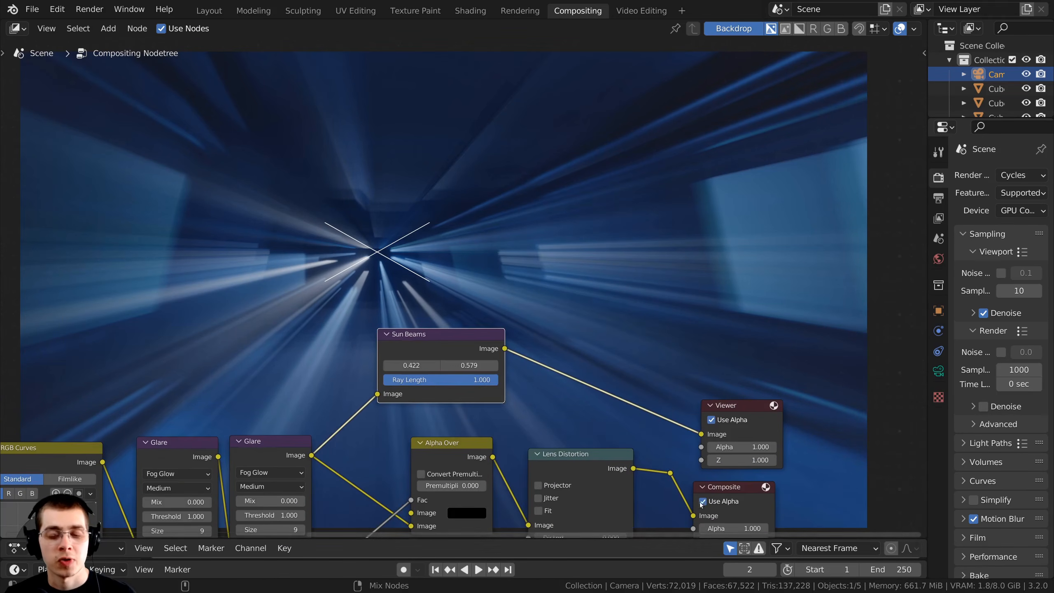
Step: Route the Lens Distortion output back to the Viewer and place the Sun Beams source at 0.394, 0.540 on the corridor's far window
ctrl+shift+click(670, 476)
scroll(387, 292, up, 1)
middle_drag(386, 293, 382, 317)
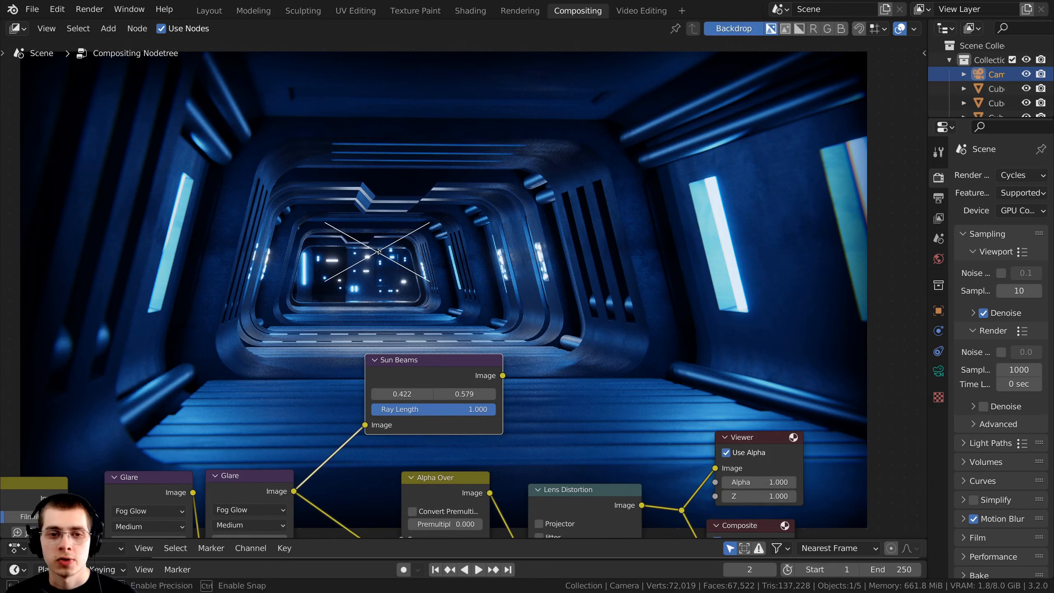
drag(378, 252, 354, 270)
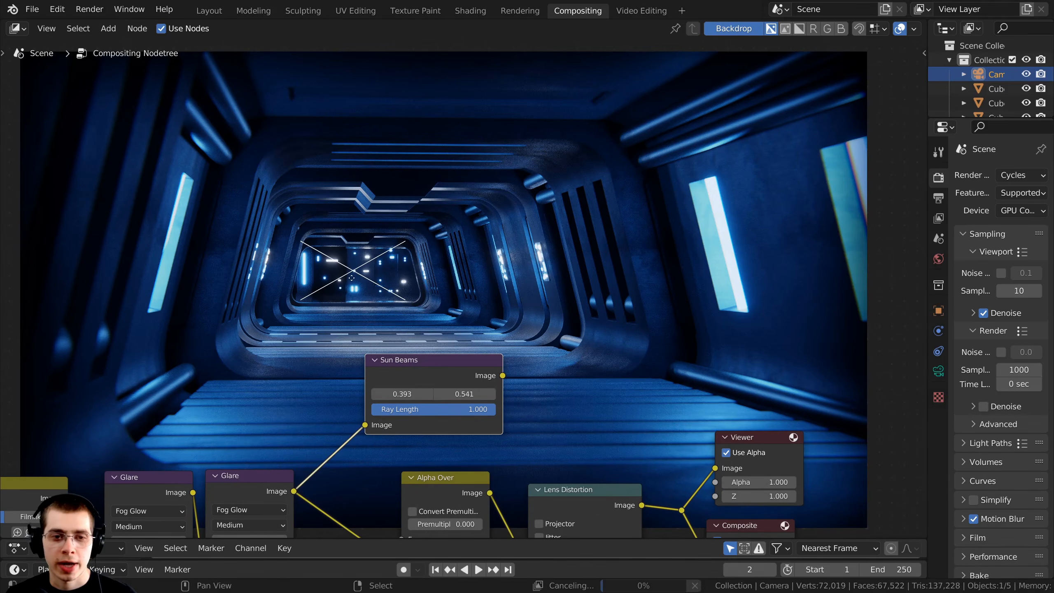
drag(349, 273, 341, 283)
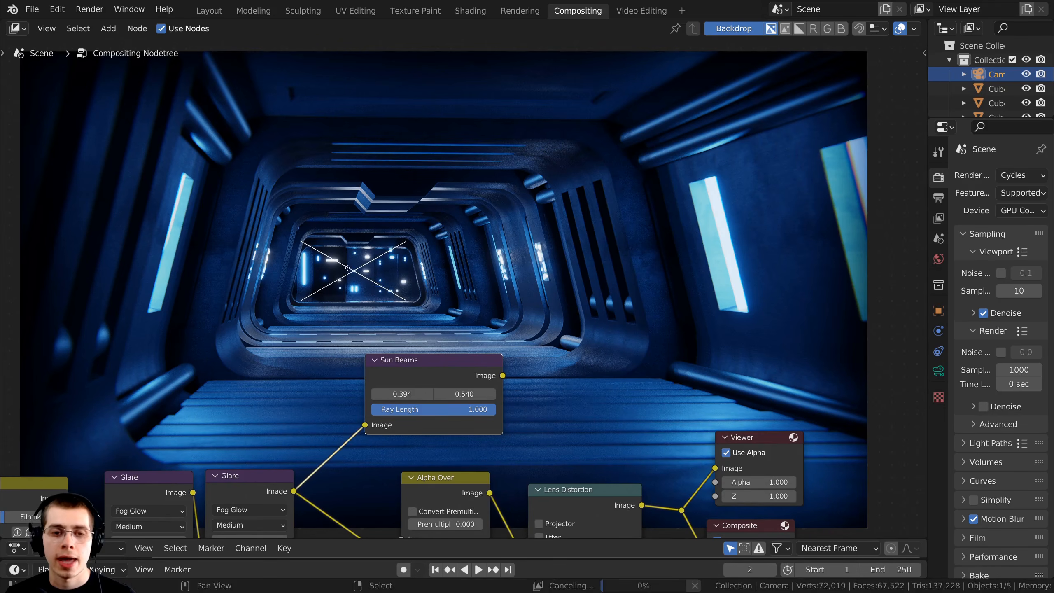
Step: Reposition the Sun Beams node slightly above the Alpha Over node
scroll(440, 394, down, 1)
scroll(346, 361, up, 2)
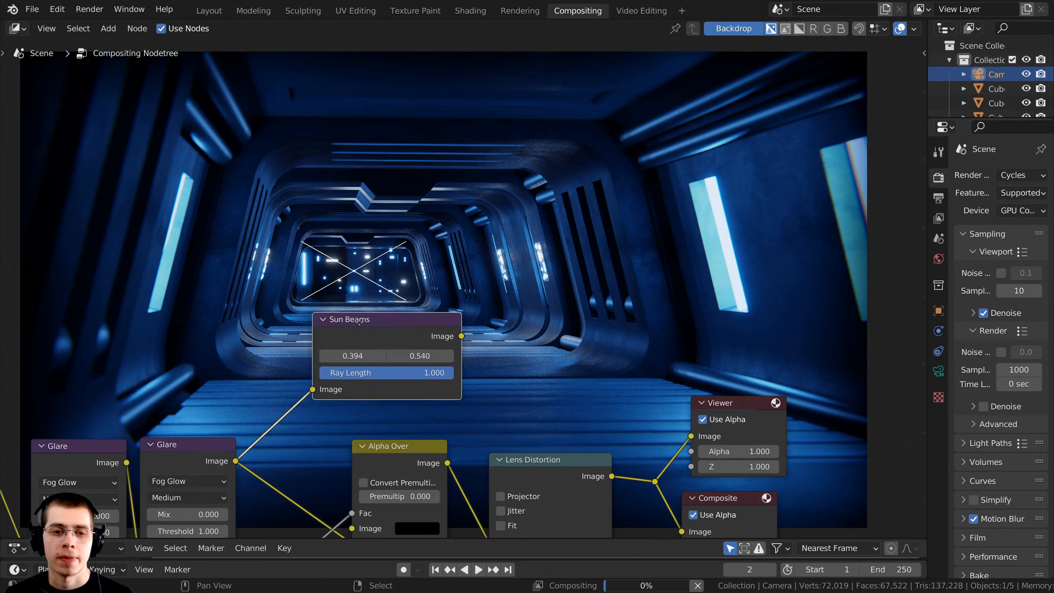
drag(345, 362, 405, 354)
right_click(346, 361)
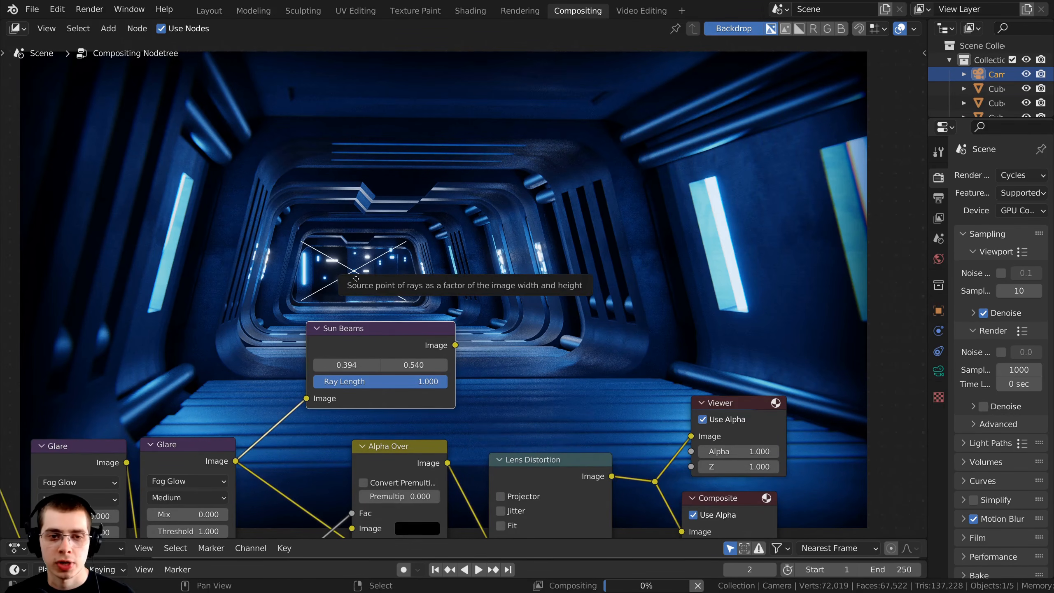
scroll(337, 360, down, 2)
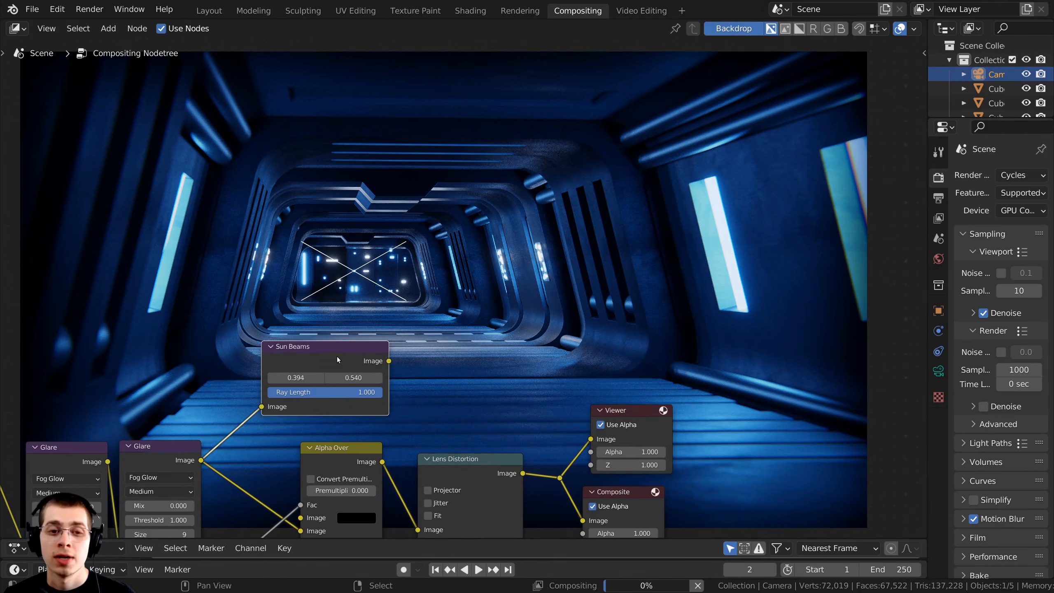
drag(313, 350, 325, 348)
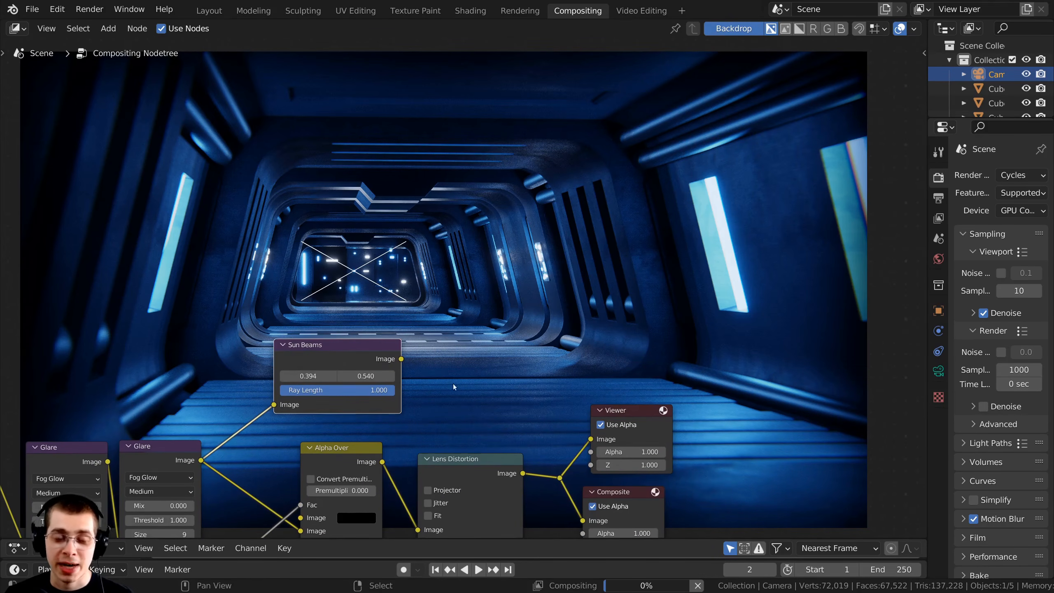
Step: Duplicate the Alpha Over node and insert the copy between the Lens Distortion node and the output reroute
middle_drag(551, 449, 501, 410)
scroll(425, 397, up, 2)
scroll(422, 426, down, 1)
middle_drag(421, 427, 404, 383)
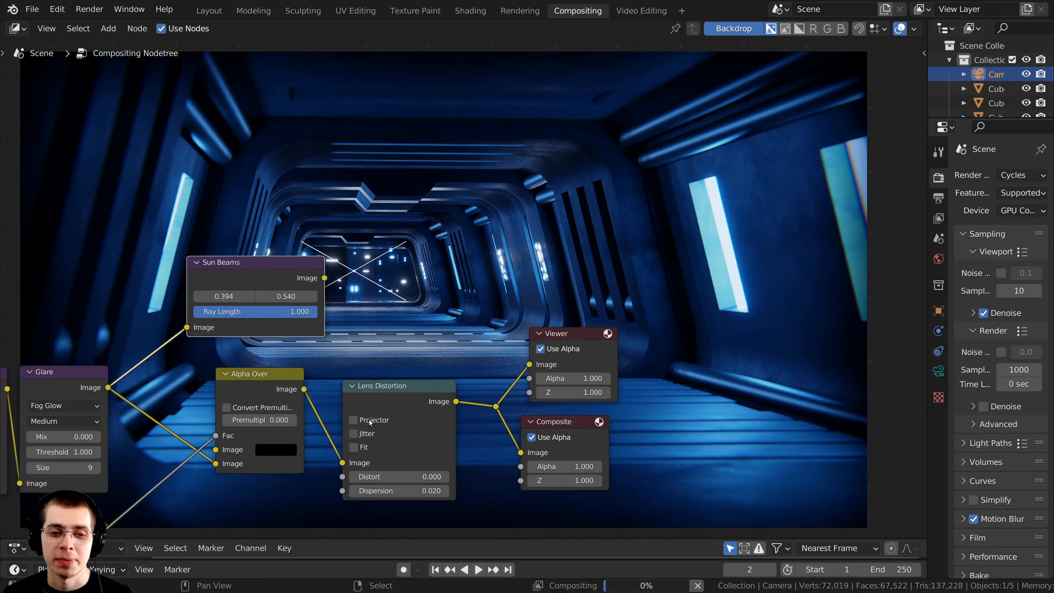
click(252, 379)
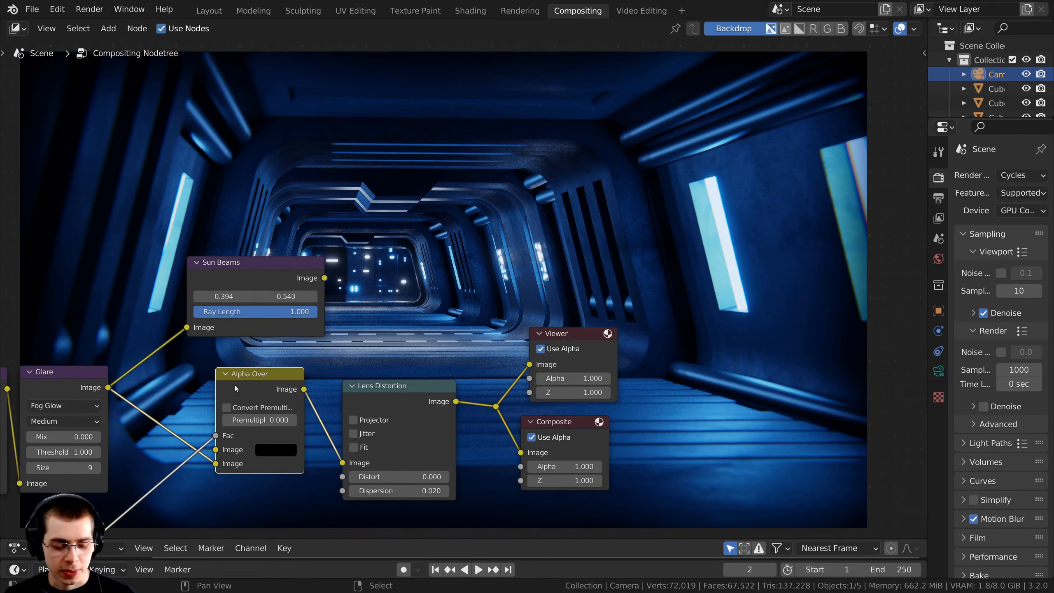
key(shift+d)
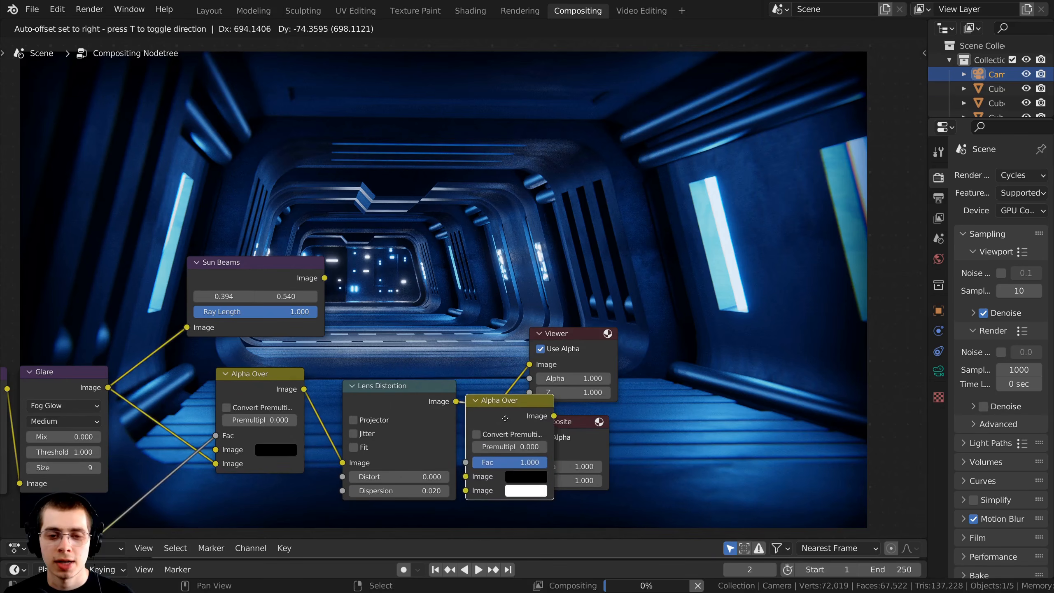
click(453, 404)
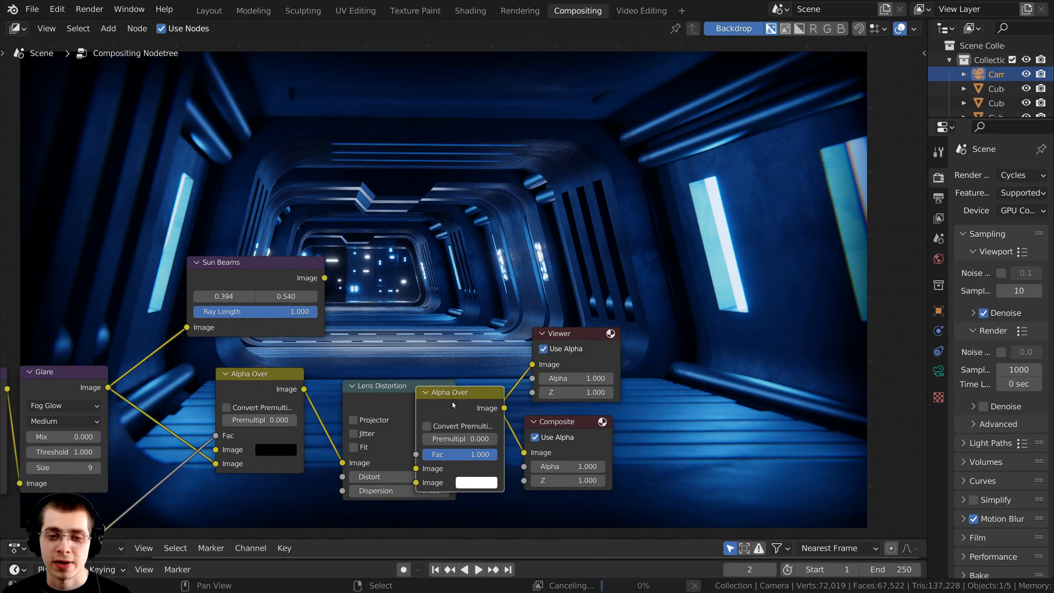
drag(544, 408, 536, 393)
Step: Connect the Sun Beams image to the new Alpha Over's second Image input and move the Lens Distortion node lower
middle_drag(504, 373, 480, 292)
middle_drag(378, 265, 383, 272)
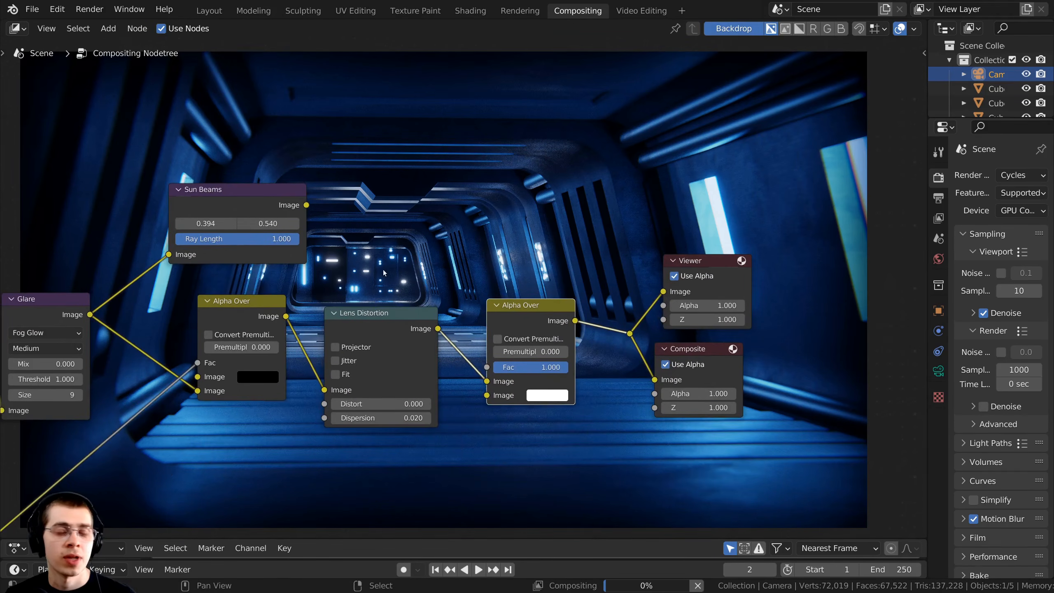
drag(307, 205, 486, 396)
drag(391, 335, 371, 397)
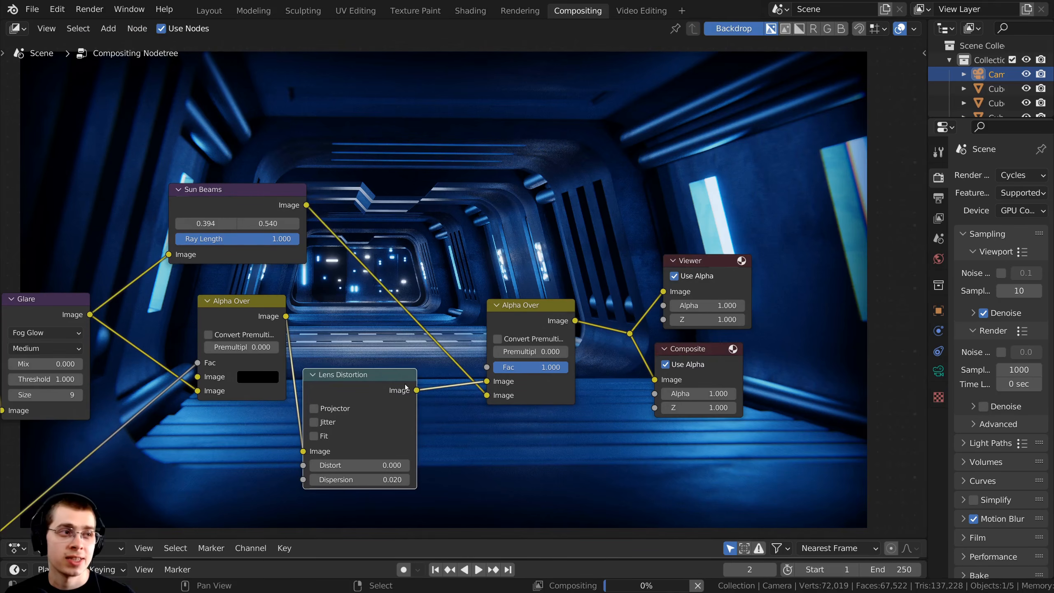
middle_drag(454, 167, 371, 197)
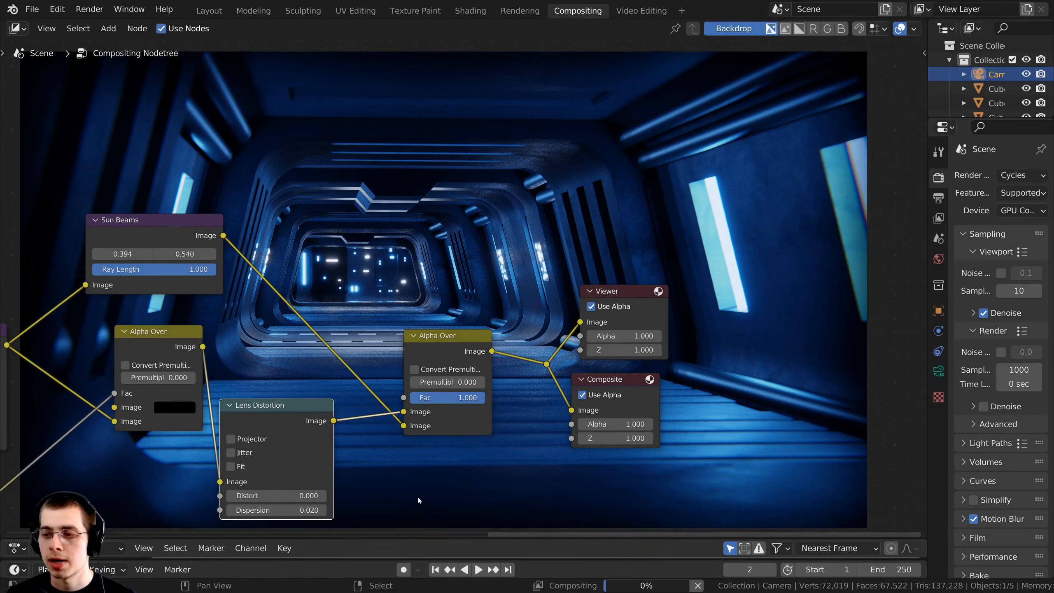
Step: Set the Fac of the Alpha Over node that mixes in the Sun Beams to 0.04
middle_drag(390, 341, 415, 369)
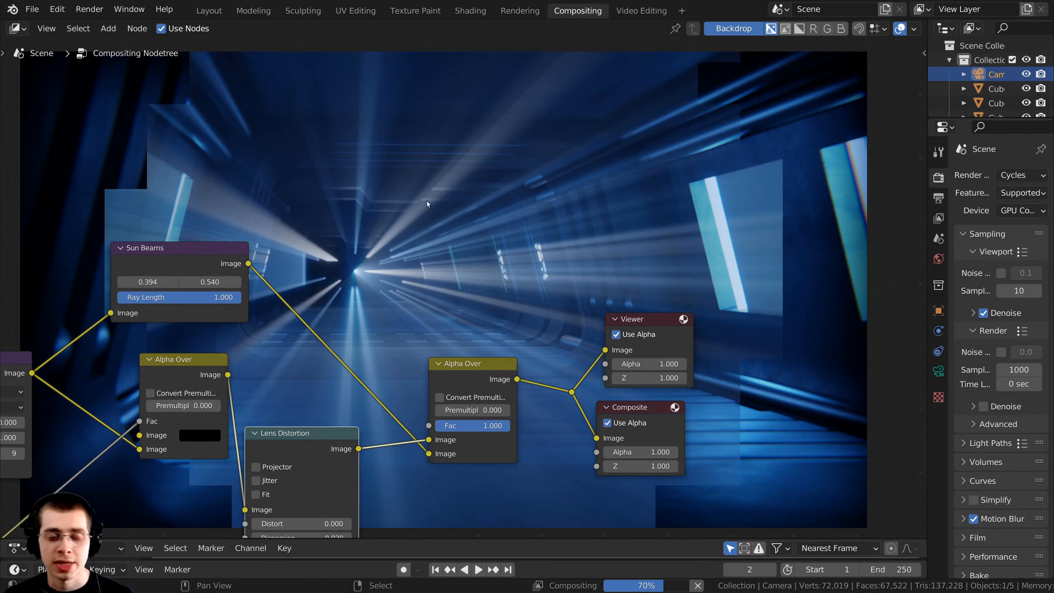
middle_drag(368, 252, 370, 256)
middle_drag(382, 200, 394, 311)
scroll(430, 325, up, 3)
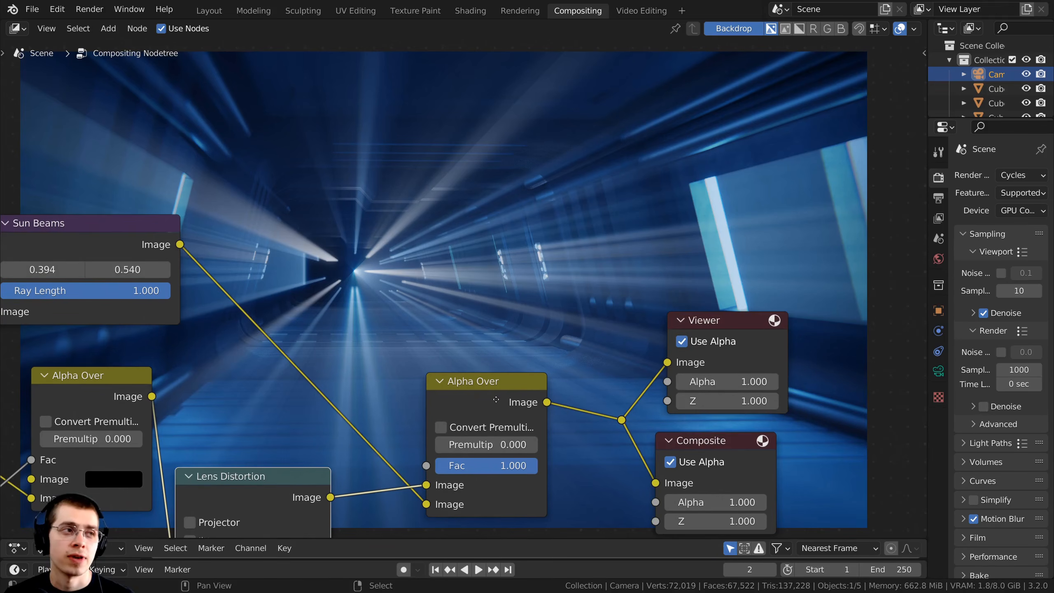
middle_drag(494, 399, 493, 385)
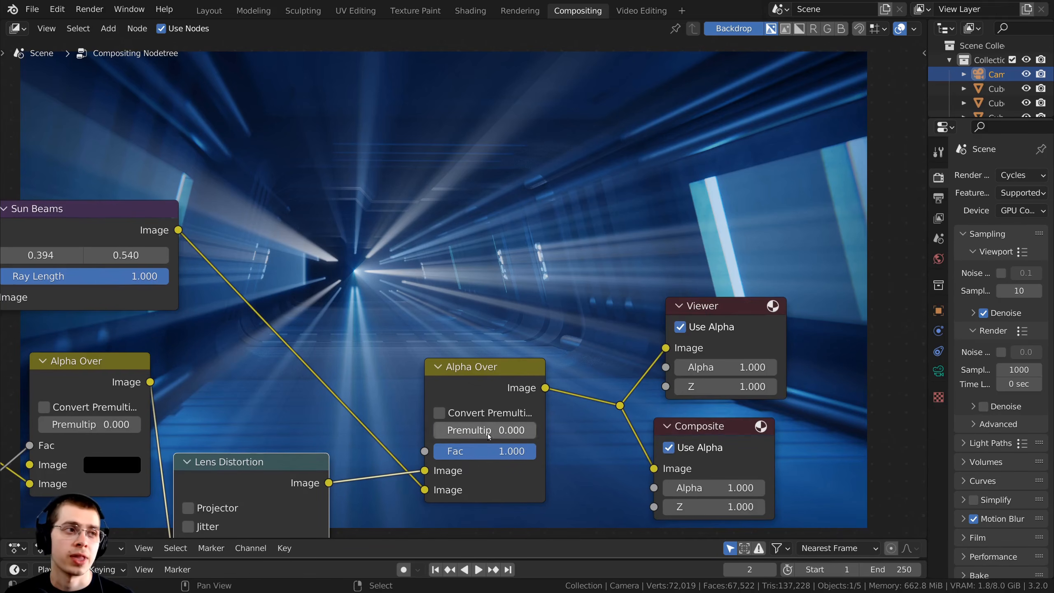
click(480, 456)
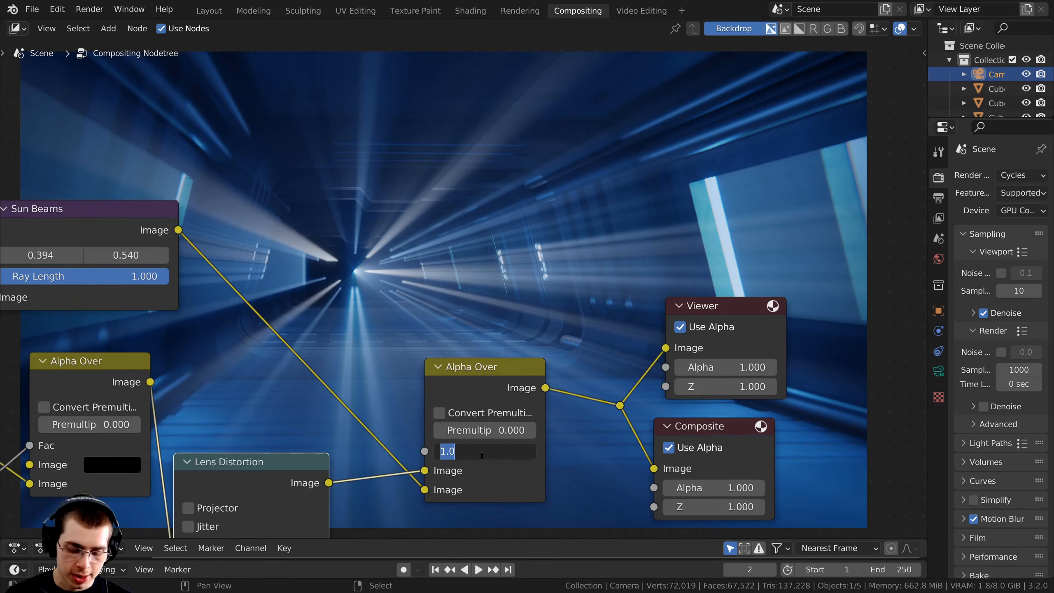
text(.04)
key(Return)
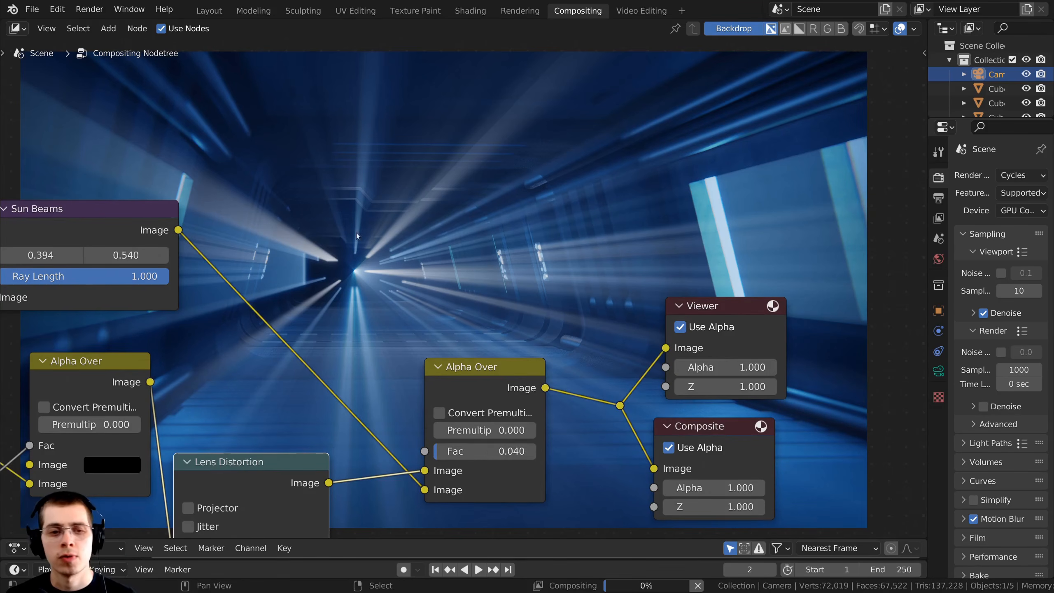
Step: Shift the Lens Distortion node slightly up and closer to the second Alpha Over node
scroll(356, 233, down, 3)
middle_drag(361, 241, 407, 325)
scroll(407, 325, down, 2)
middle_drag(524, 475, 510, 339)
scroll(498, 341, up, 1)
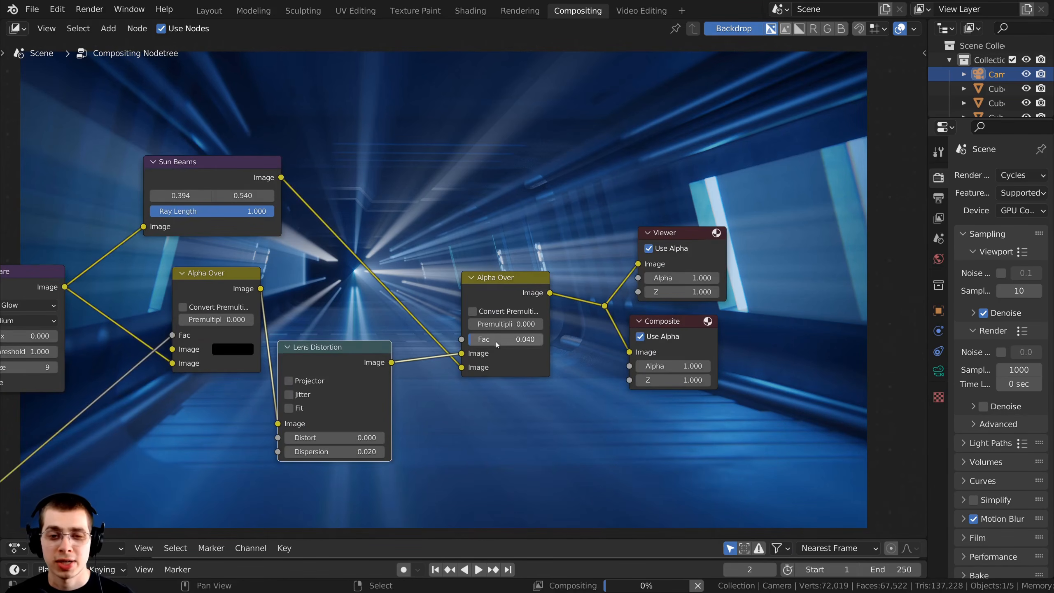
drag(342, 354, 357, 343)
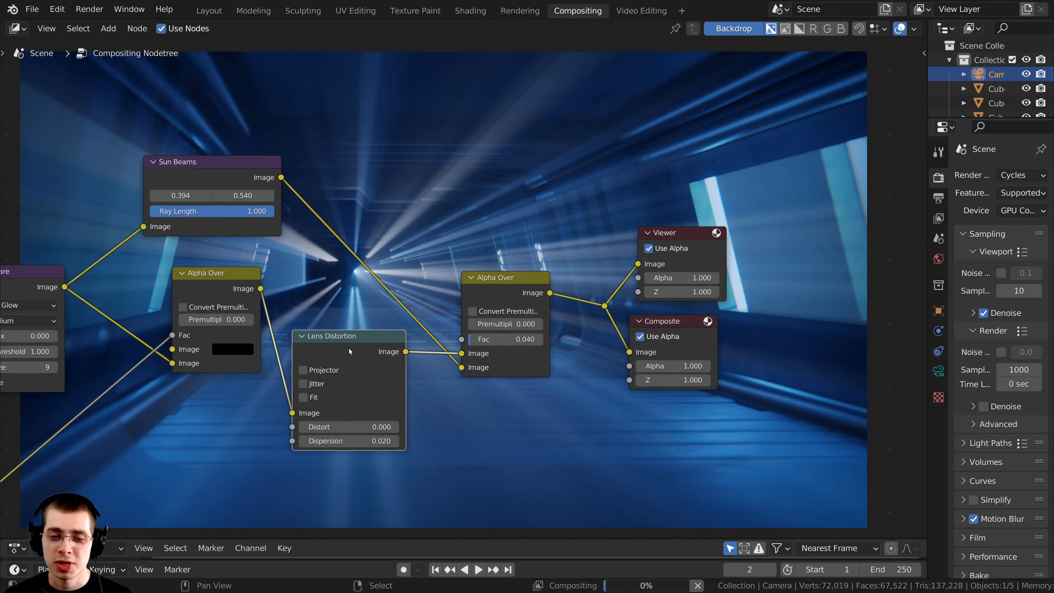
Step: Examine the faint sun beams around the corridor's far window up close in the backdrop, and review the whole image
middle_drag(349, 348, 341, 409)
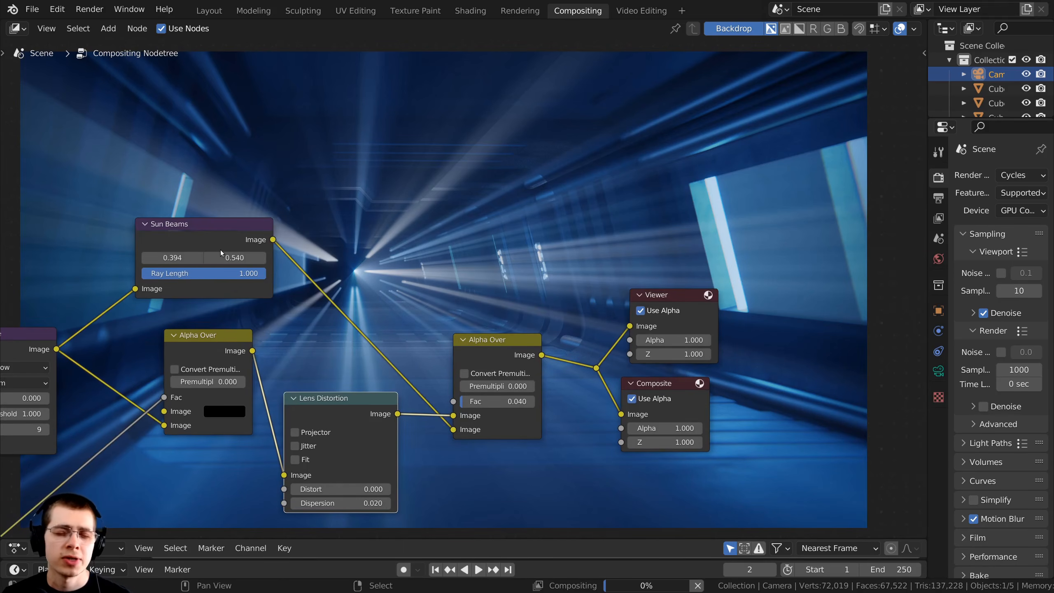
middle_drag(220, 250, 225, 411)
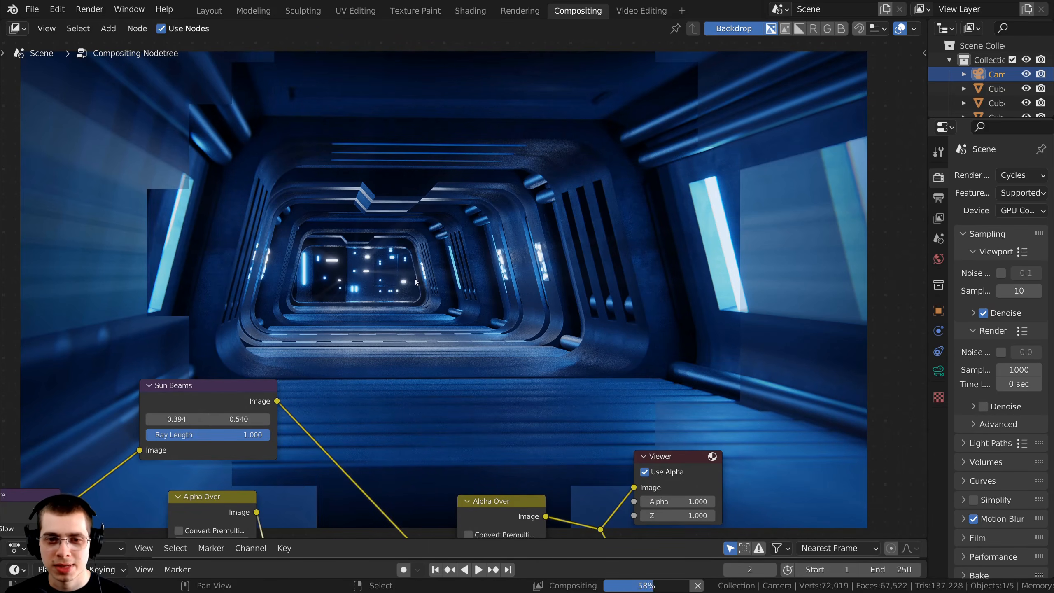
key(alt+v)
key(alt+v)
key(alt+v)
key(alt+v)
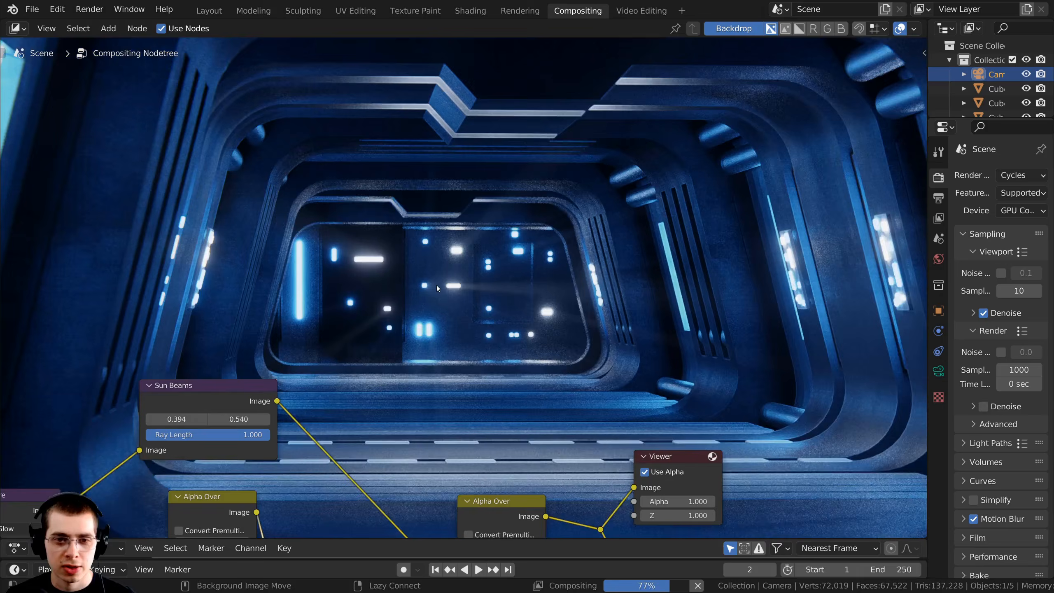
key(alt+v)
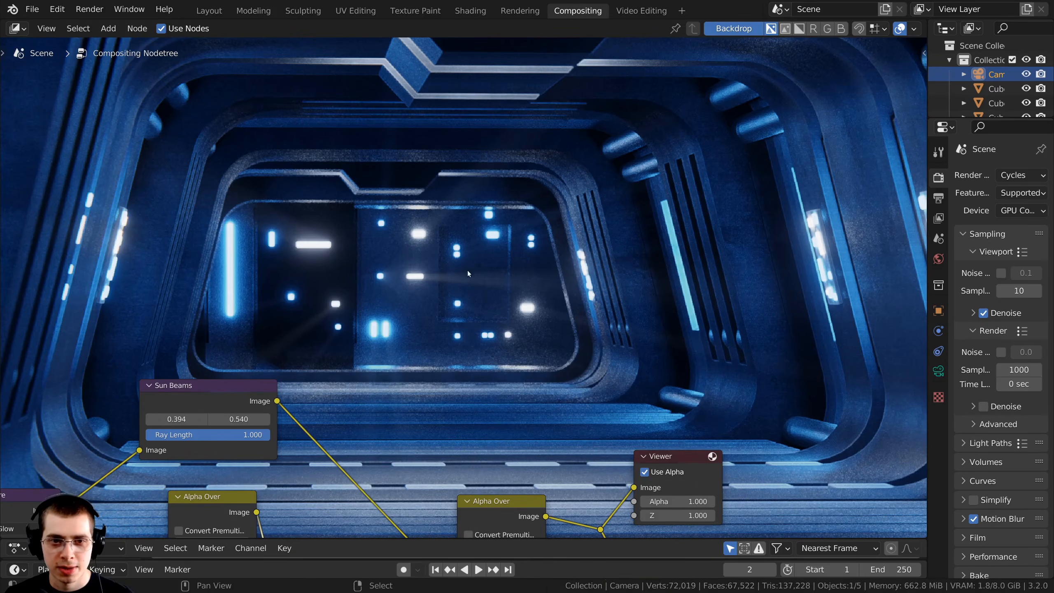
key(v)
key(v)
key(v)
alt+middle_drag(398, 298, 247, 269)
key(v)
key(v)
key(v)
key(v)
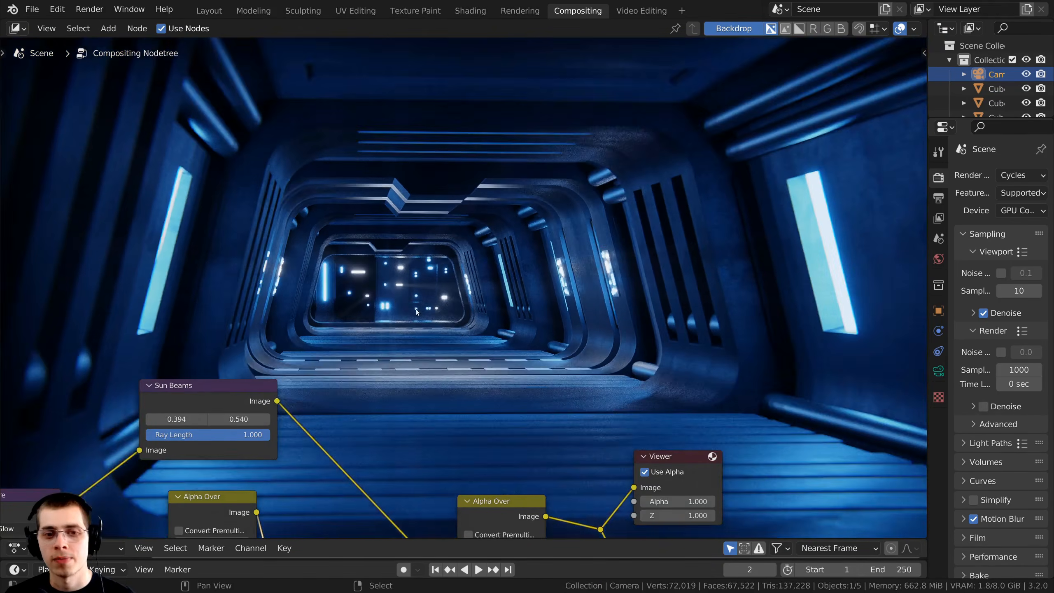
middle_drag(274, 367, 463, 414)
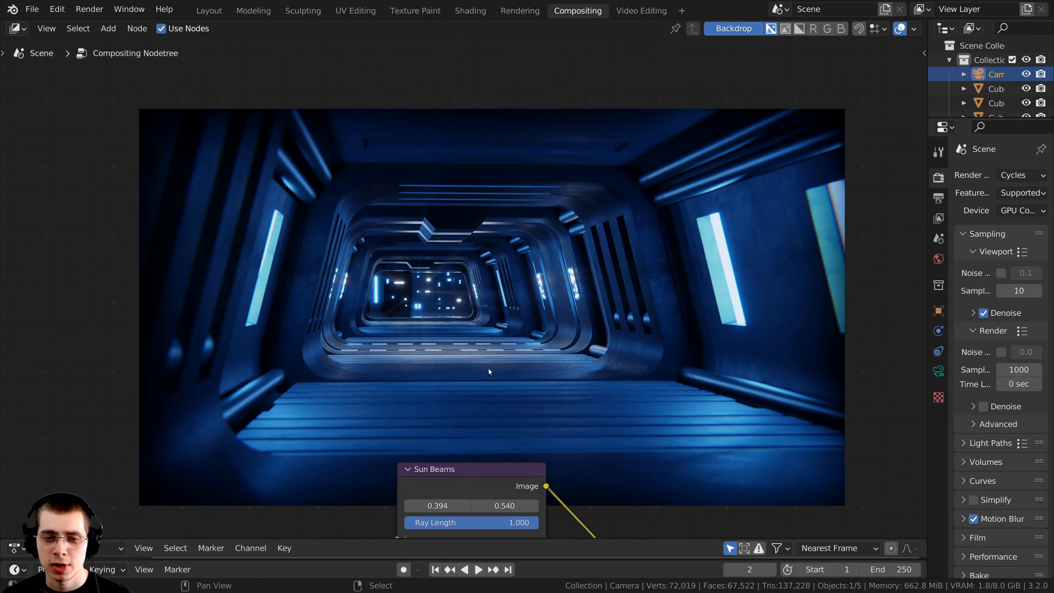
Step: Unmute the Denoise node between Render Layers and Sobel
middle_drag(580, 347, 844, 130)
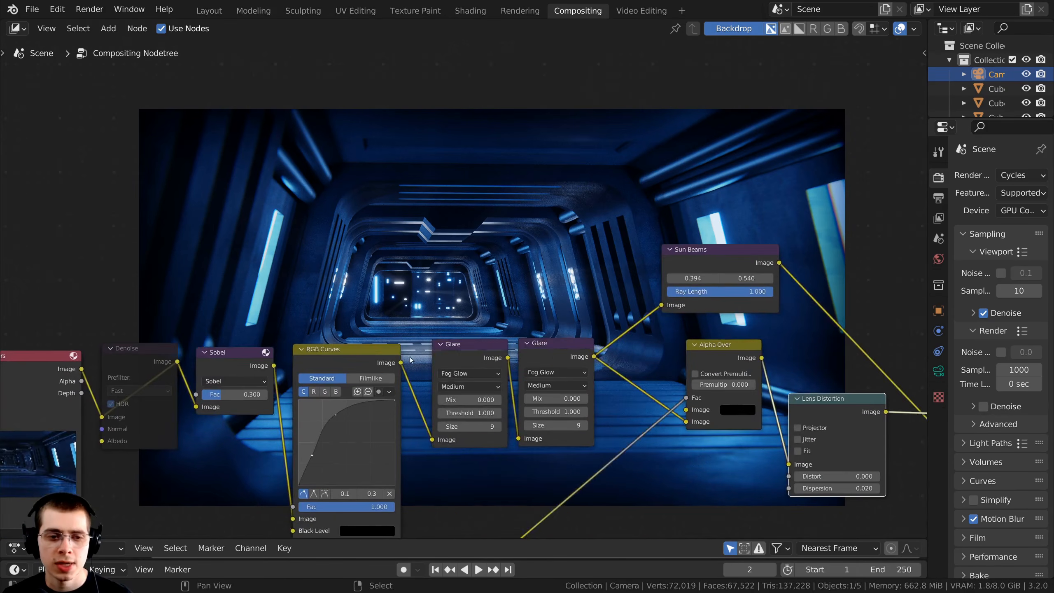
middle_drag(122, 353, 428, 320)
click(408, 318)
middle_drag(263, 334, 249, 395)
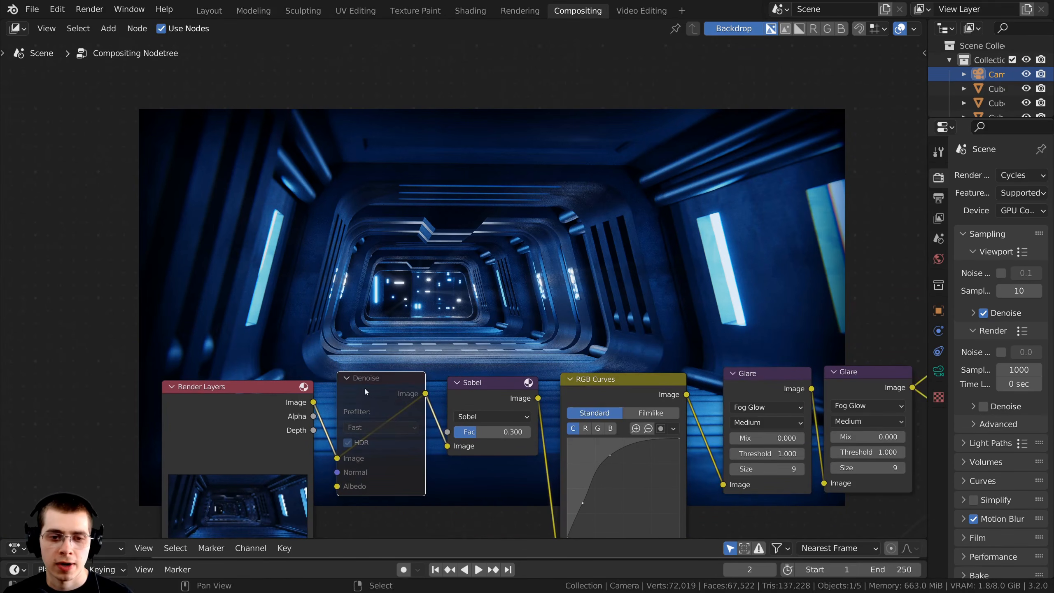
key(m)
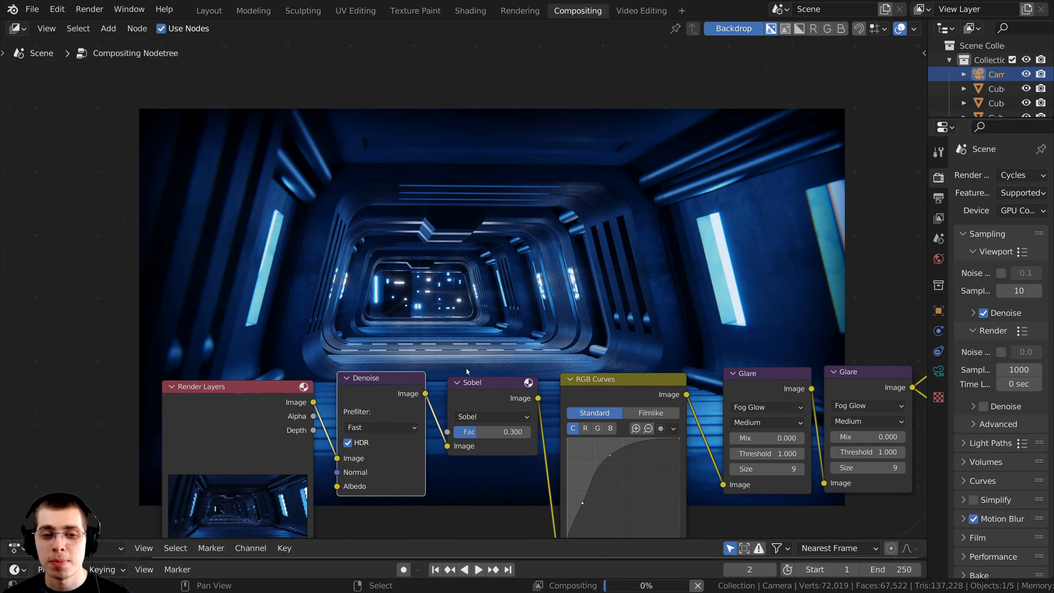
middle_drag(489, 359, 463, 386)
click(457, 343)
Step: Select the RGB Curves node and switch its curve to the blue channel
scroll(705, 309, down, 6)
middle_drag(705, 310, 571, 403)
scroll(447, 316, up, 2)
middle_drag(642, 388, 499, 314)
middle_drag(488, 391, 708, 424)
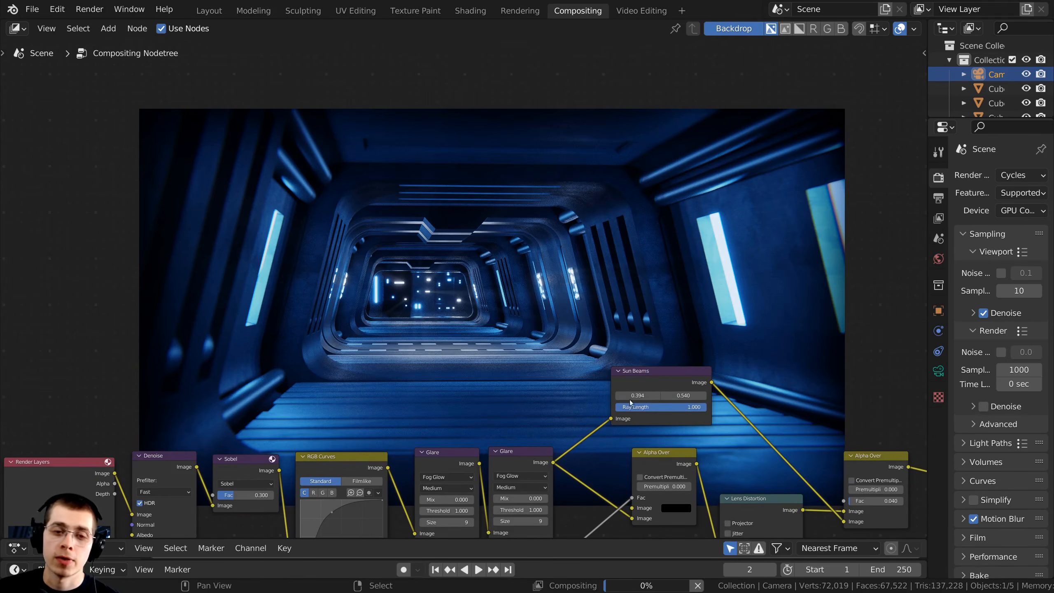
middle_drag(306, 442, 497, 290)
scroll(503, 403, up, 1)
scroll(497, 289, up, 5)
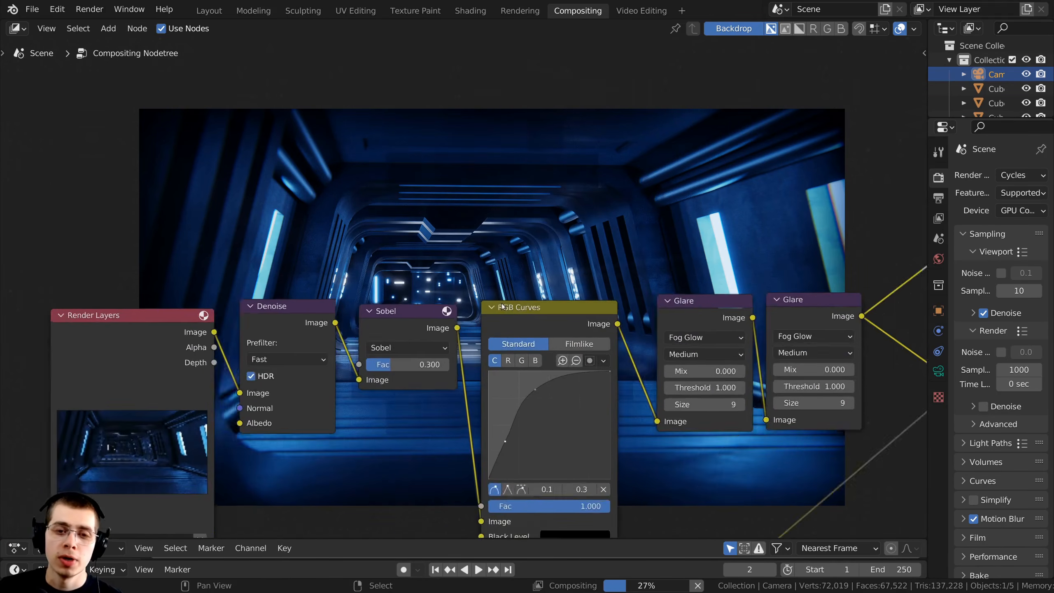
click(548, 319)
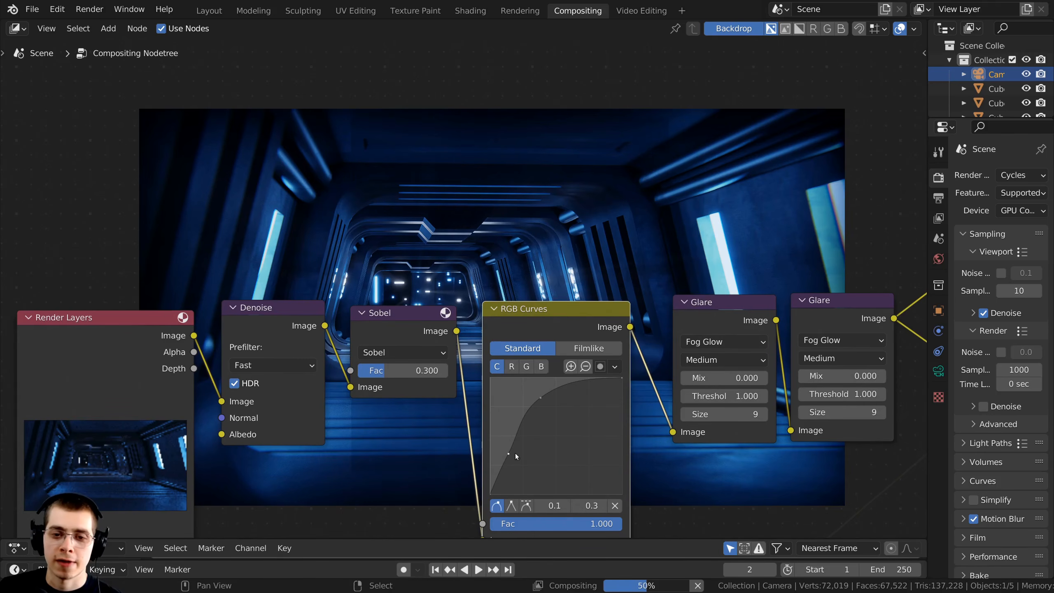
middle_drag(519, 437, 515, 388)
scroll(515, 388, up, 1)
scroll(569, 402, up, 2)
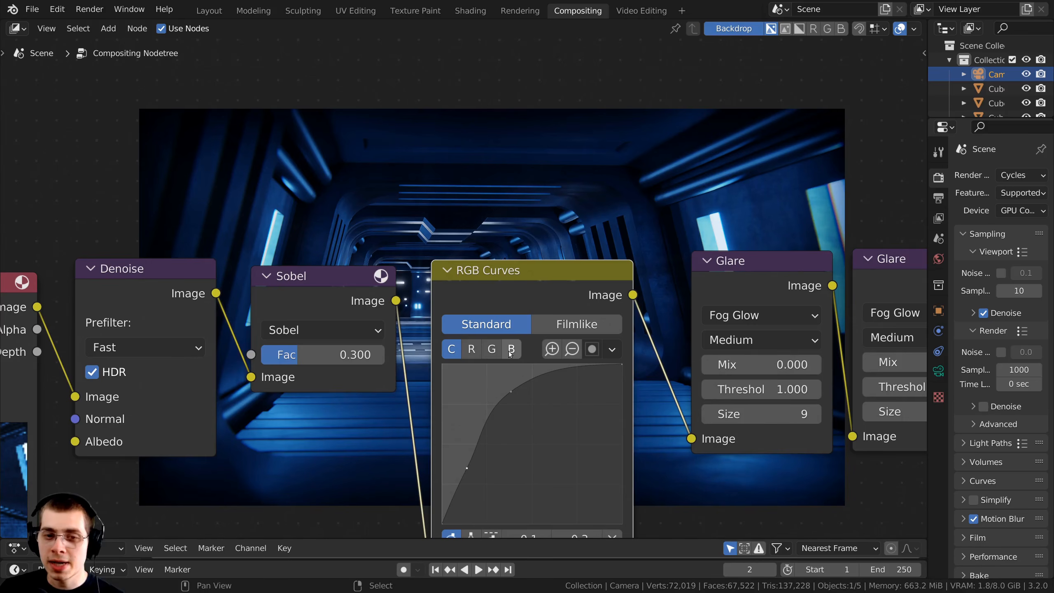
click(511, 348)
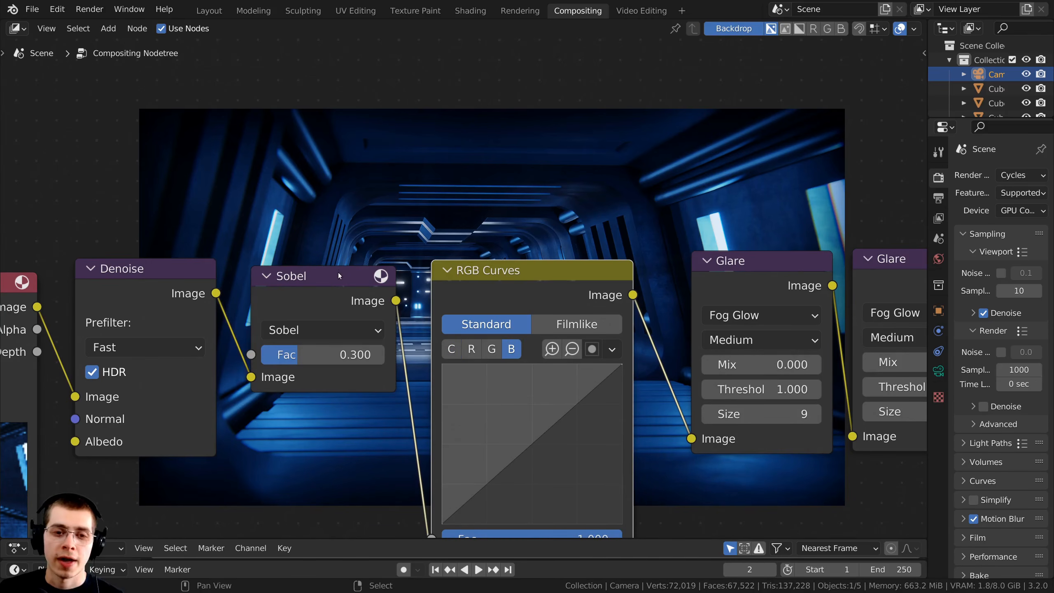
Step: Move the Sobel, Render Layers and Denoise nodes lower and farther away from the RGB Curves node
drag(339, 274, 288, 414)
scroll(646, 316, down, 5)
middle_drag(471, 366, 605, 398)
scroll(602, 369, up, 1)
drag(219, 343, 115, 403)
drag(365, 317, 307, 447)
middle_drag(570, 438, 628, 406)
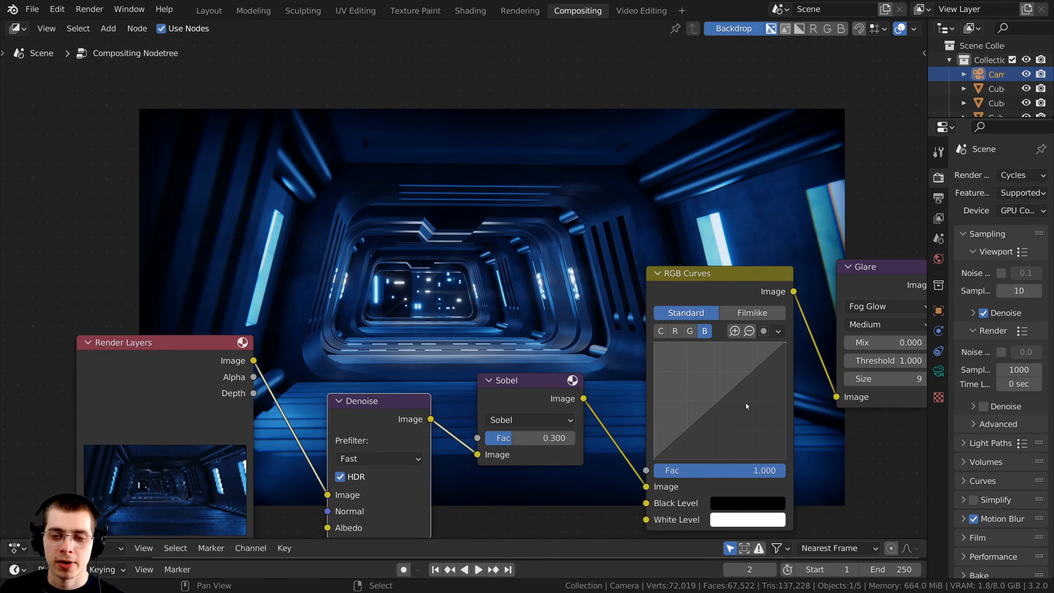
Step: Raise the blue channel curve with a new point at about 0.3, 0.6 in the RGB Curves node
drag(722, 398, 700, 384)
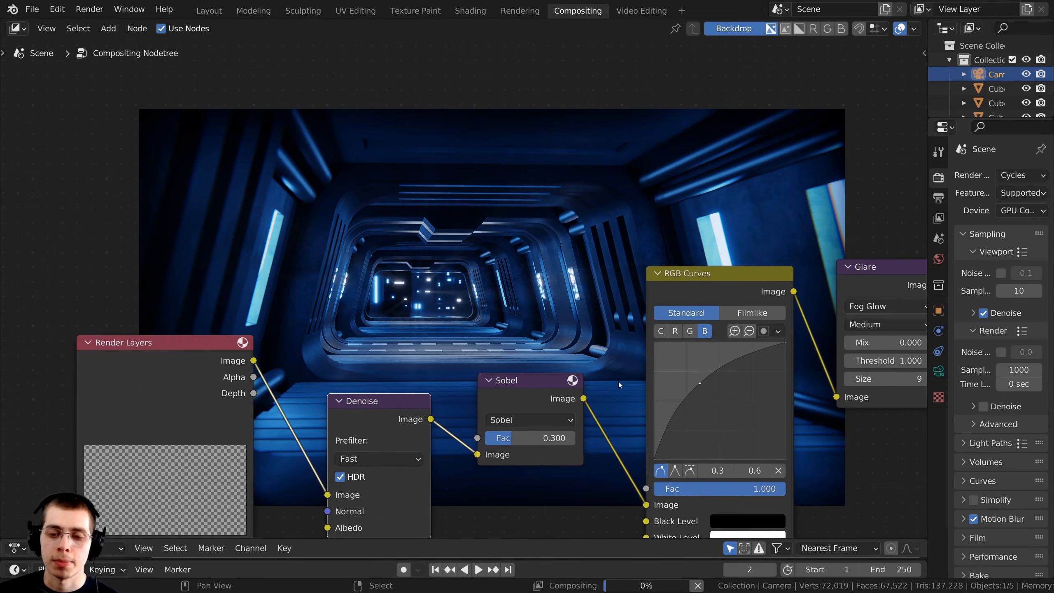
middle_drag(384, 309, 383, 362)
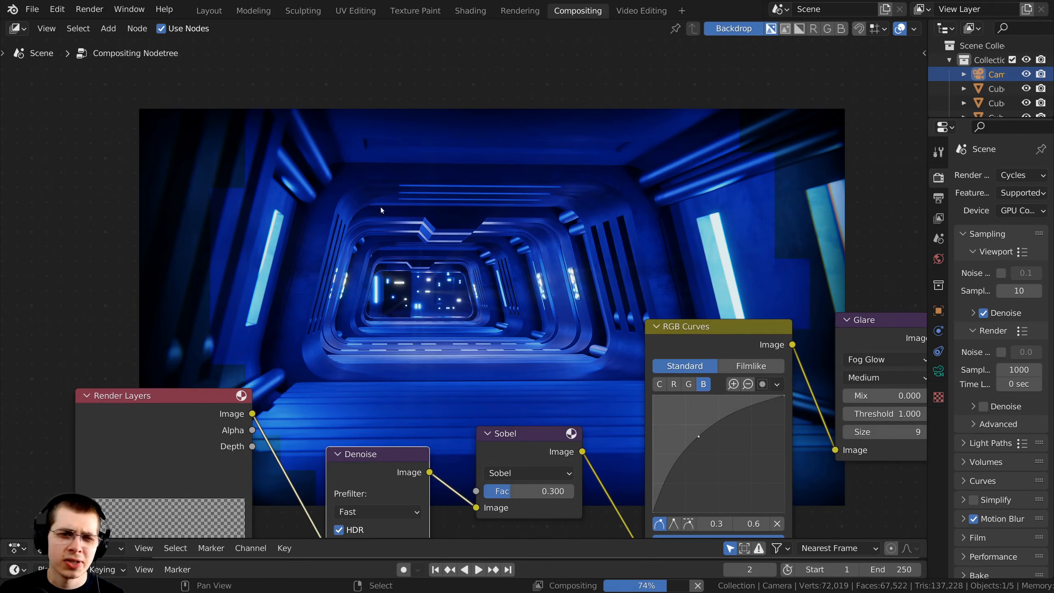
scroll(593, 409, up, 2)
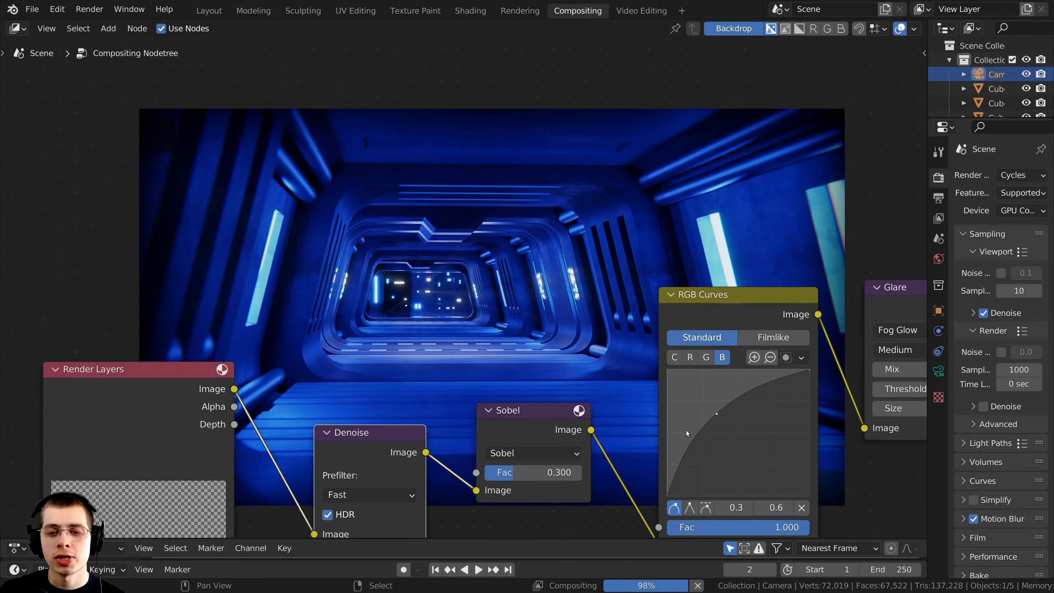
Step: Raise the green channel curve slightly with a new point at about 0.4, 0.5
click(706, 358)
click(738, 432)
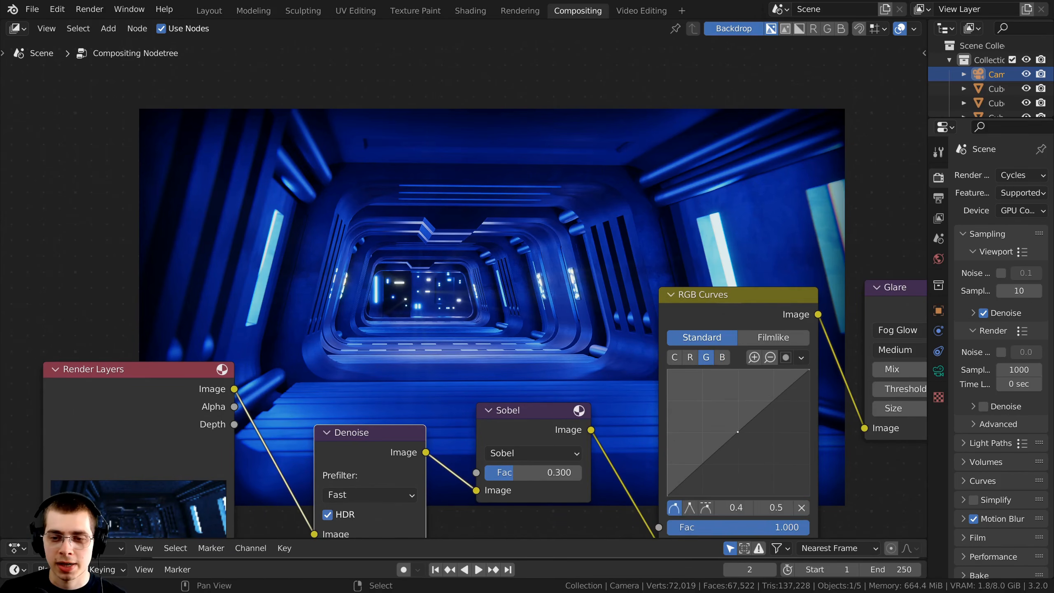
drag(738, 432, 730, 428)
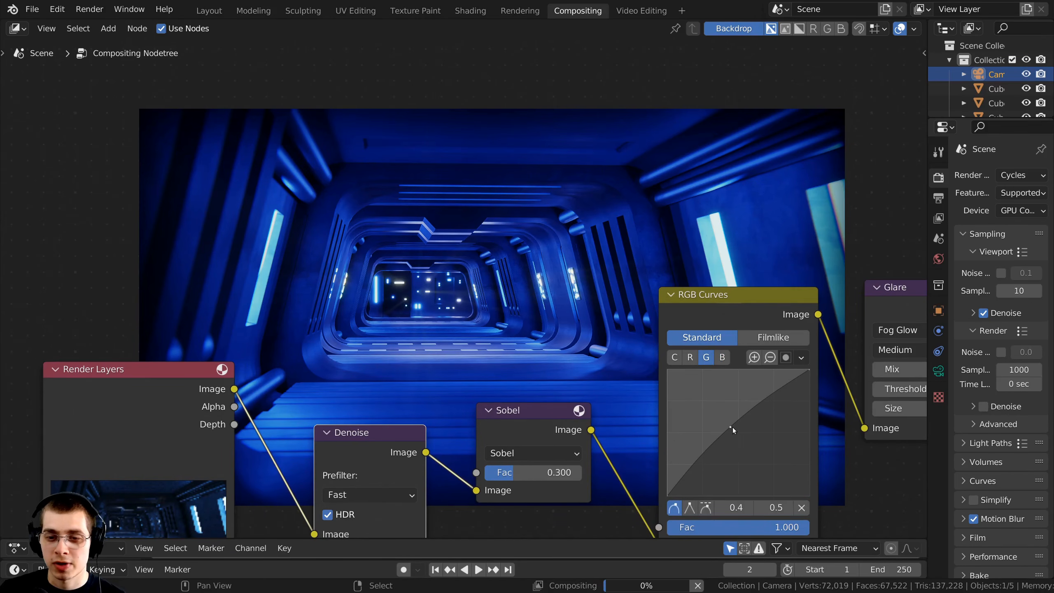
Step: Examine the recolored corridor in the backdrop and review the node chain from Render Layers to Lens Distortion
middle_drag(567, 230, 552, 271)
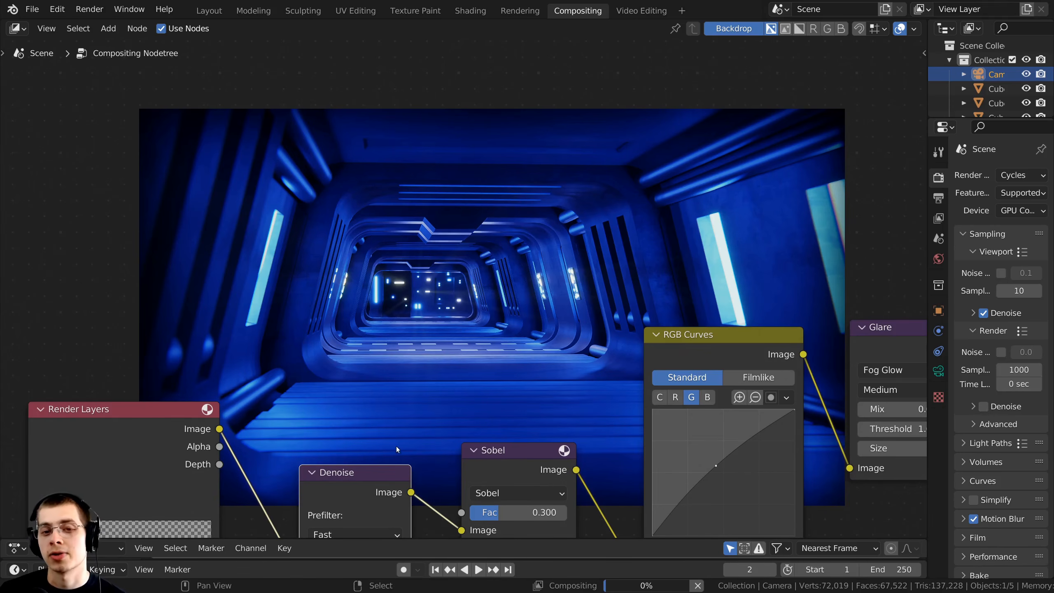
middle_drag(427, 451, 415, 424)
middle_drag(488, 345, 467, 534)
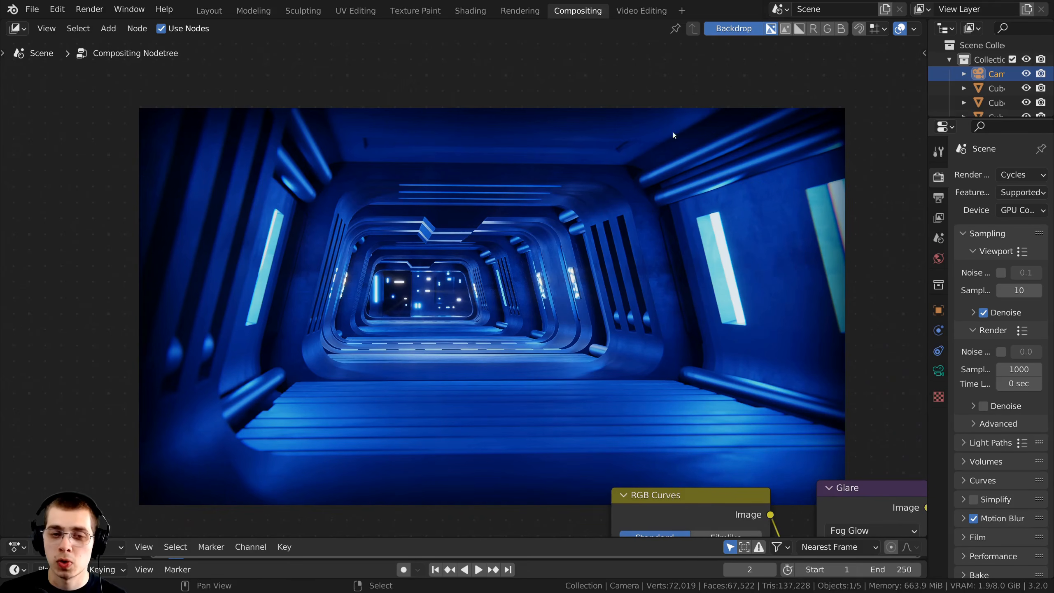
middle_drag(647, 407, 646, 320)
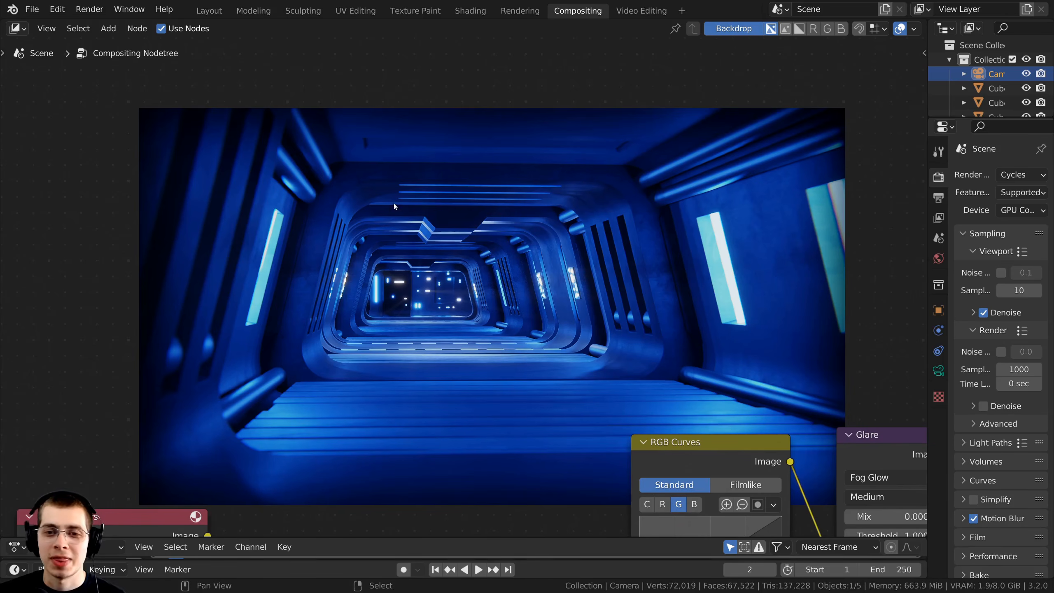
scroll(393, 203, down, 5)
middle_drag(481, 345, 395, 387)
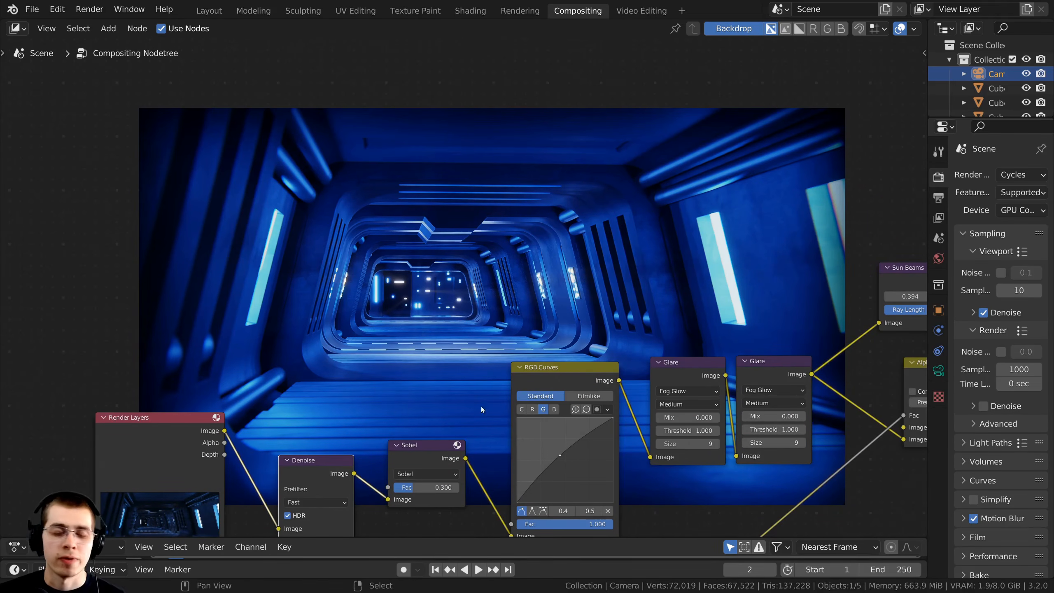
middle_drag(685, 286, 437, 276)
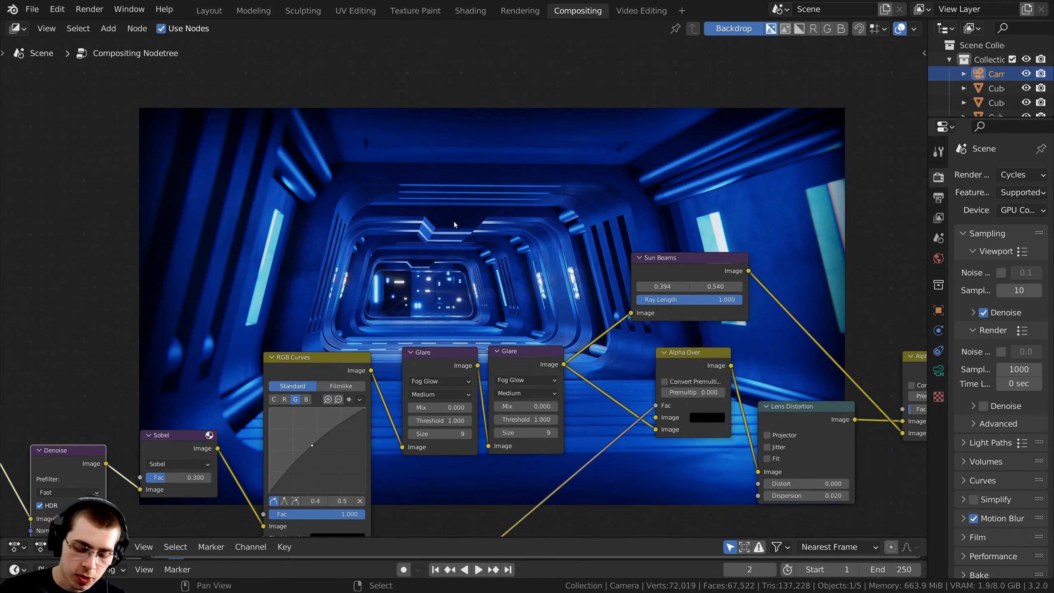
Step: Display the Render Result image and fit the whole frame in view
key(F11)
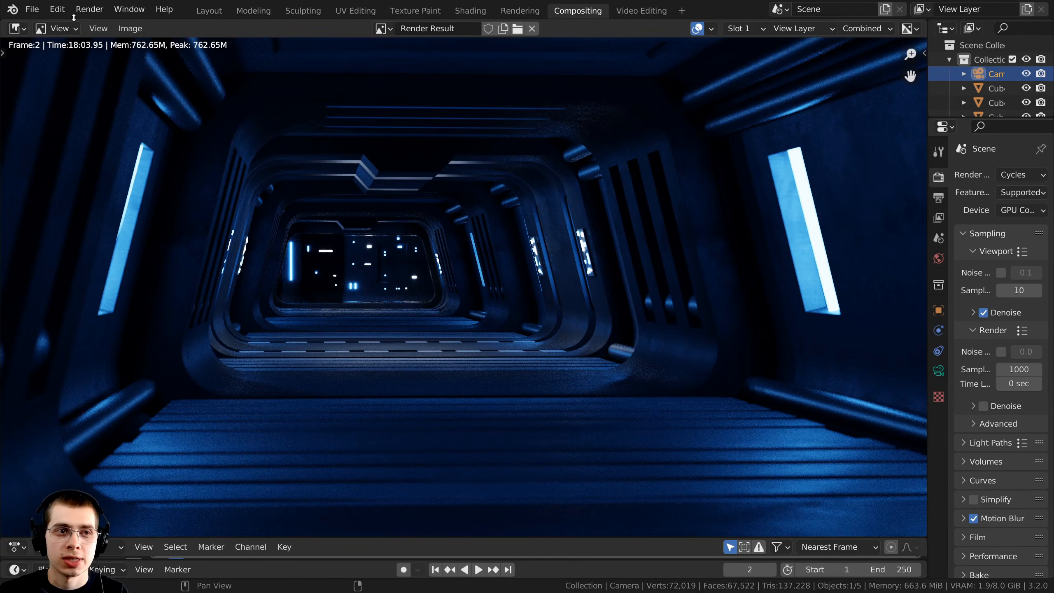
click(98, 11)
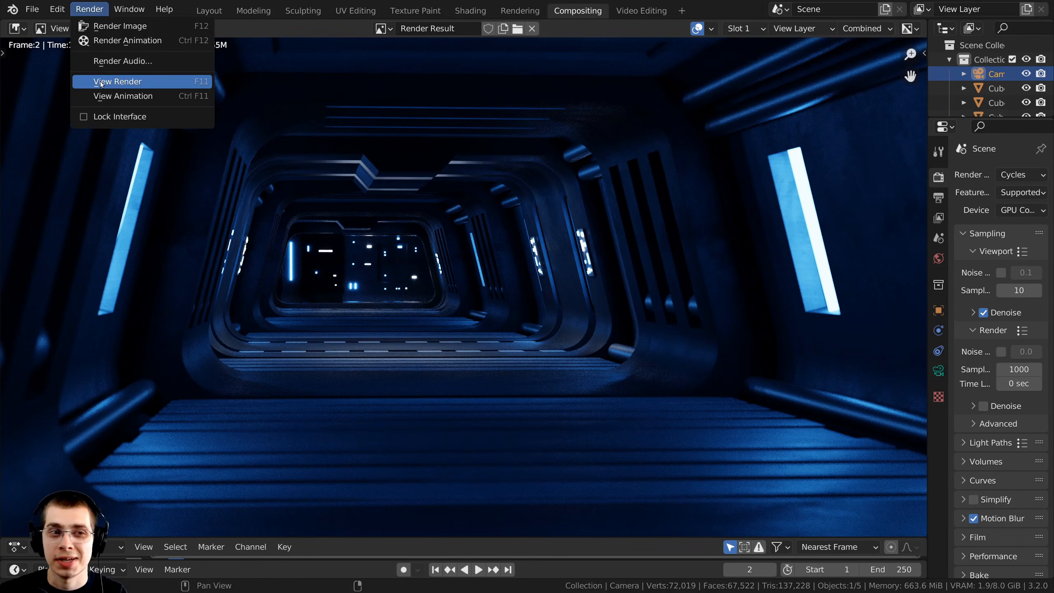
click(199, 83)
scroll(350, 305, down, 3)
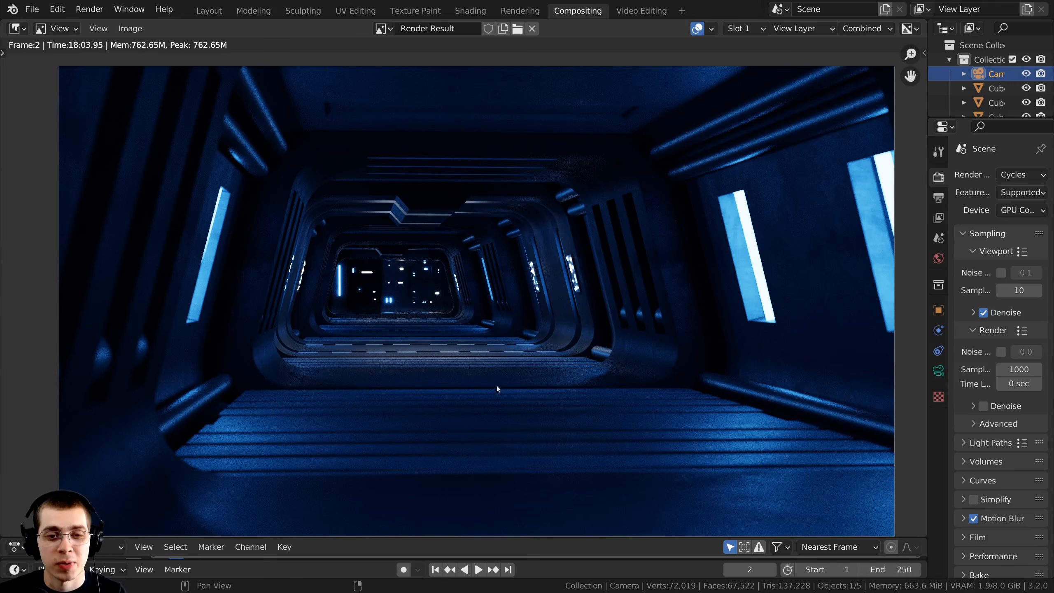
Step: Display the Viewer Node image instead of the Render Result and inspect the composited corridor up close and as a whole frame
click(382, 30)
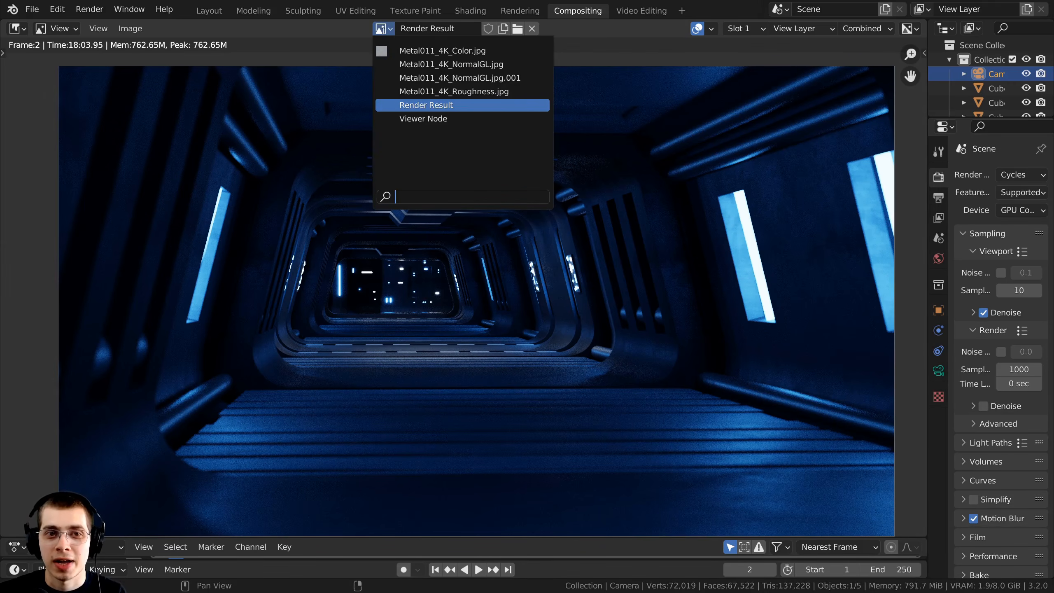
click(421, 118)
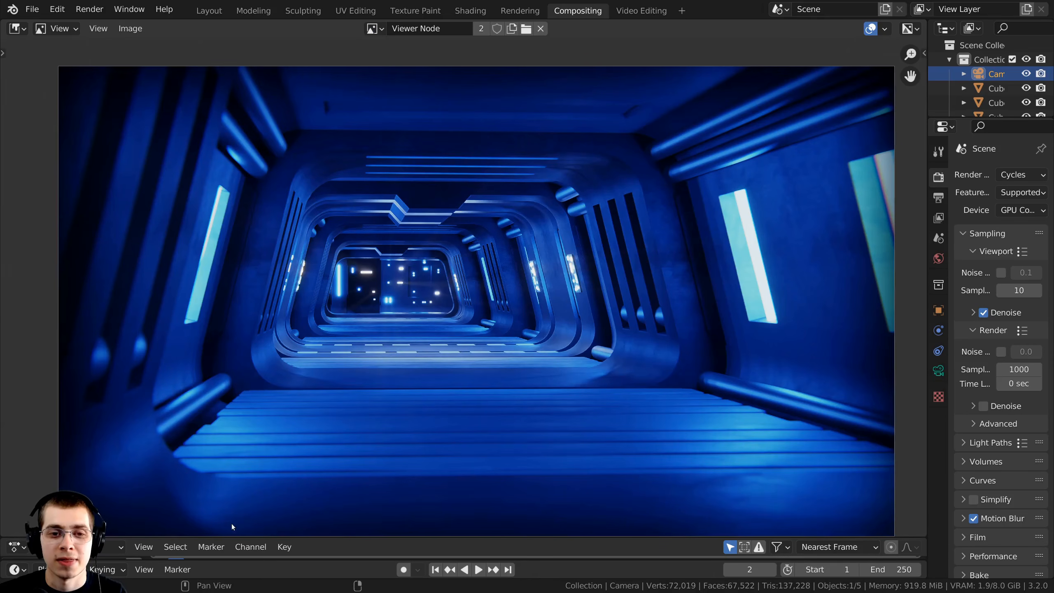
scroll(476, 236, up, 5)
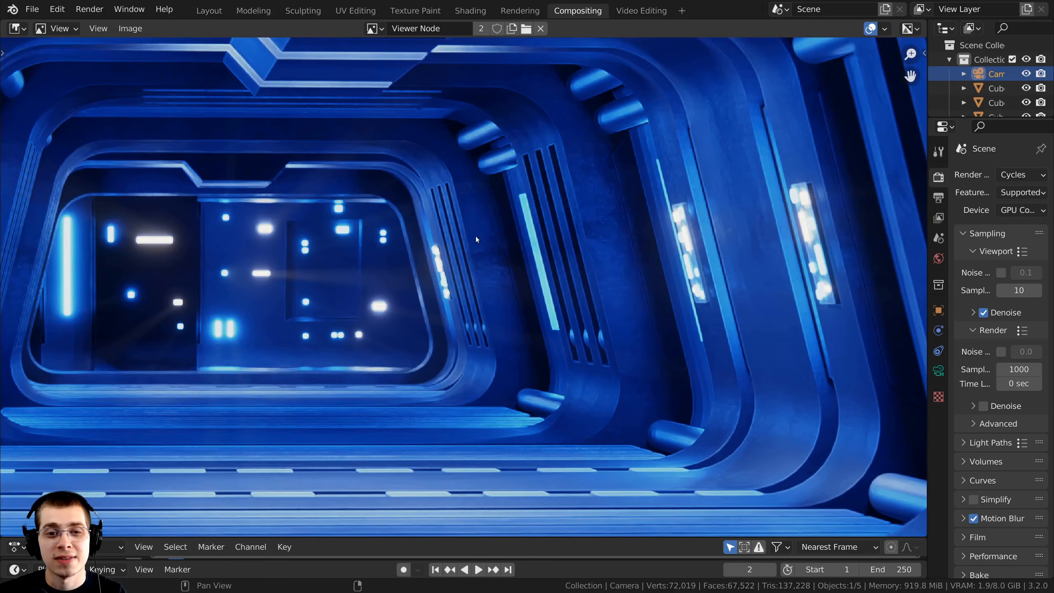
scroll(476, 236, down, 2)
middle_drag(595, 162, 780, 84)
scroll(703, 249, down, 3)
middle_drag(704, 249, 555, 318)
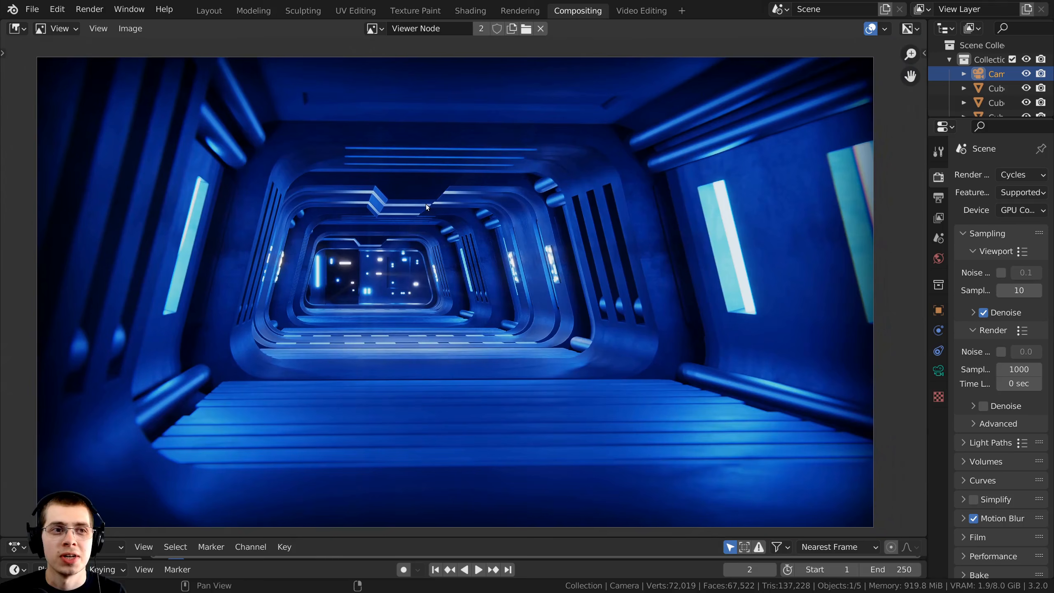
Step: Save the composited image as "final render.jpg" in the Tutorial Version folder, in JPEG format with RGB color and 100% quality
click(140, 29)
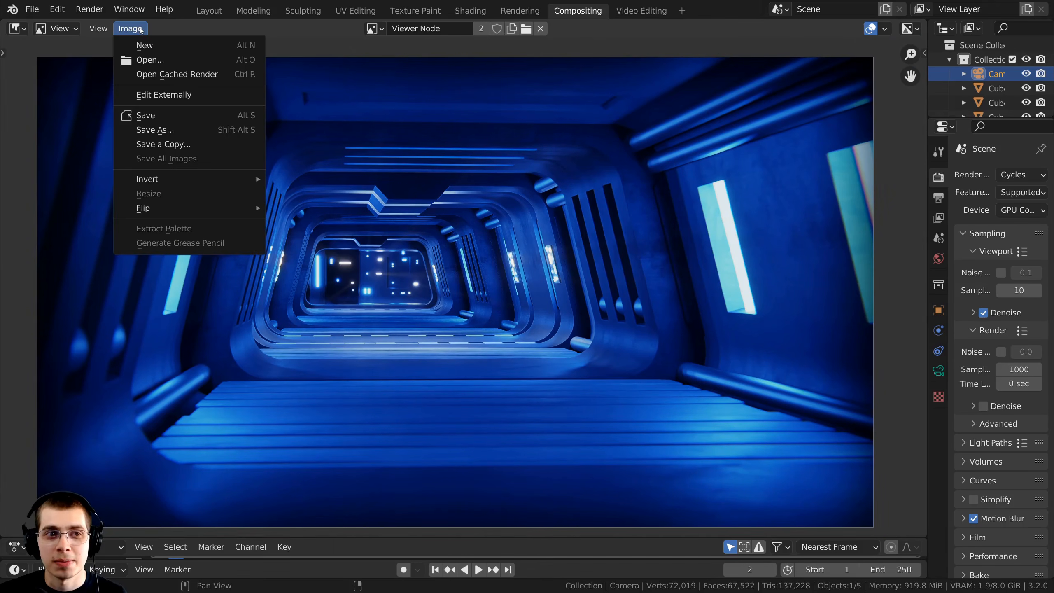
click(162, 130)
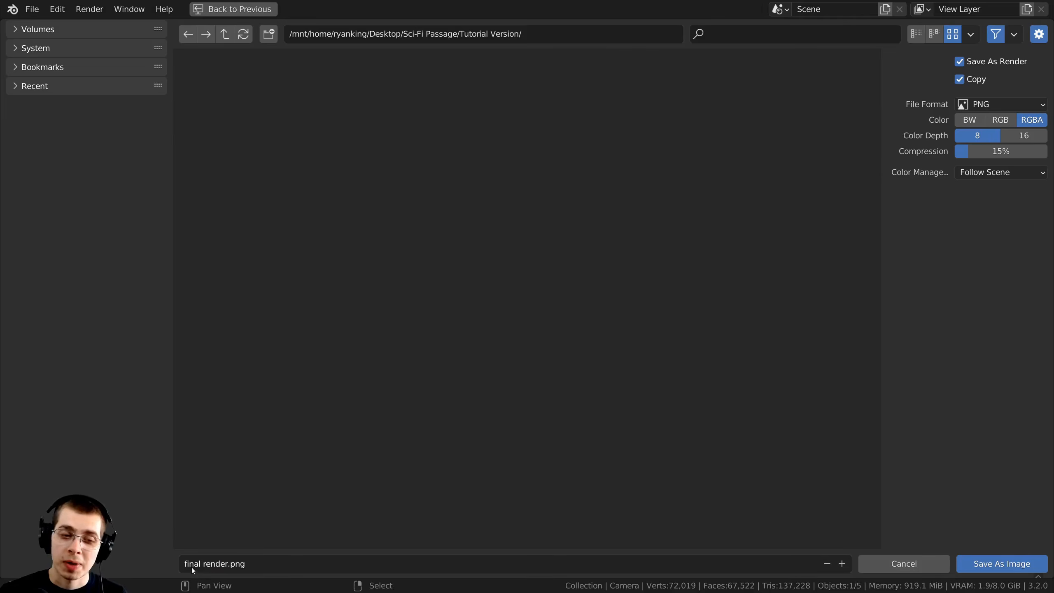
click(536, 480)
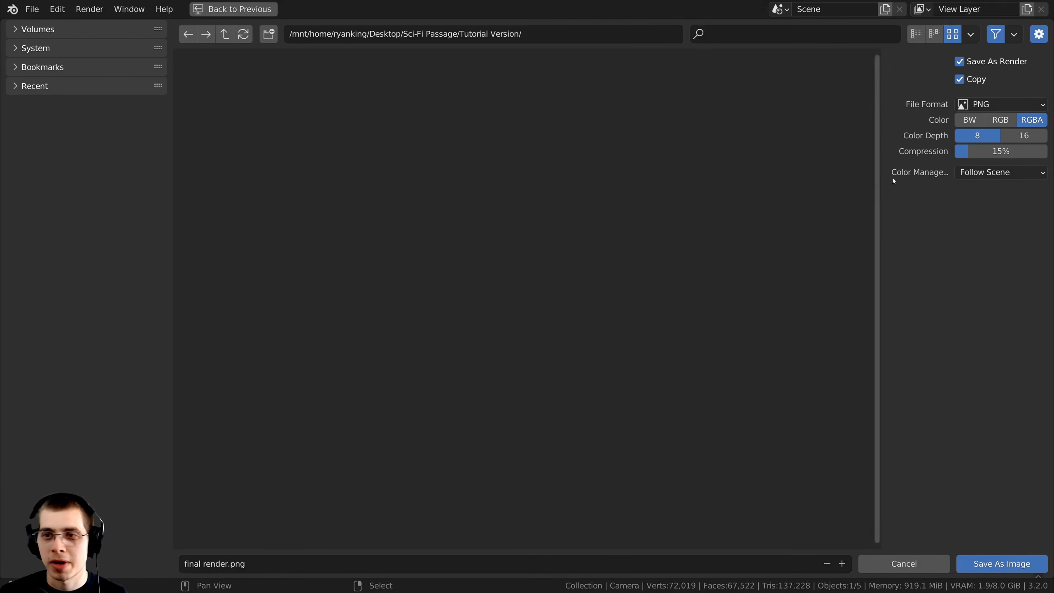
click(970, 107)
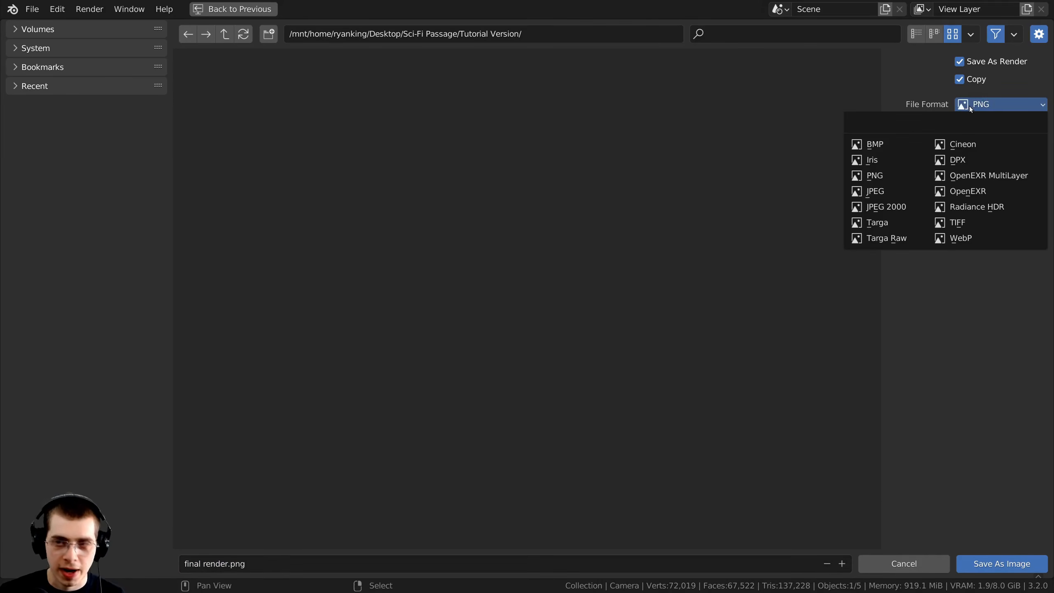
click(864, 191)
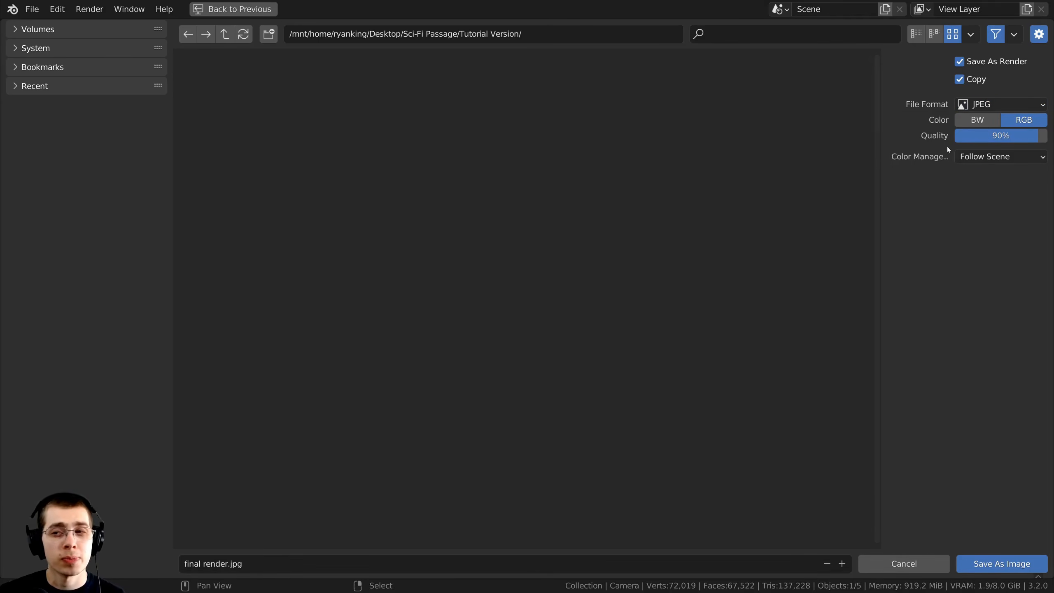
drag(1003, 139, 1042, 137)
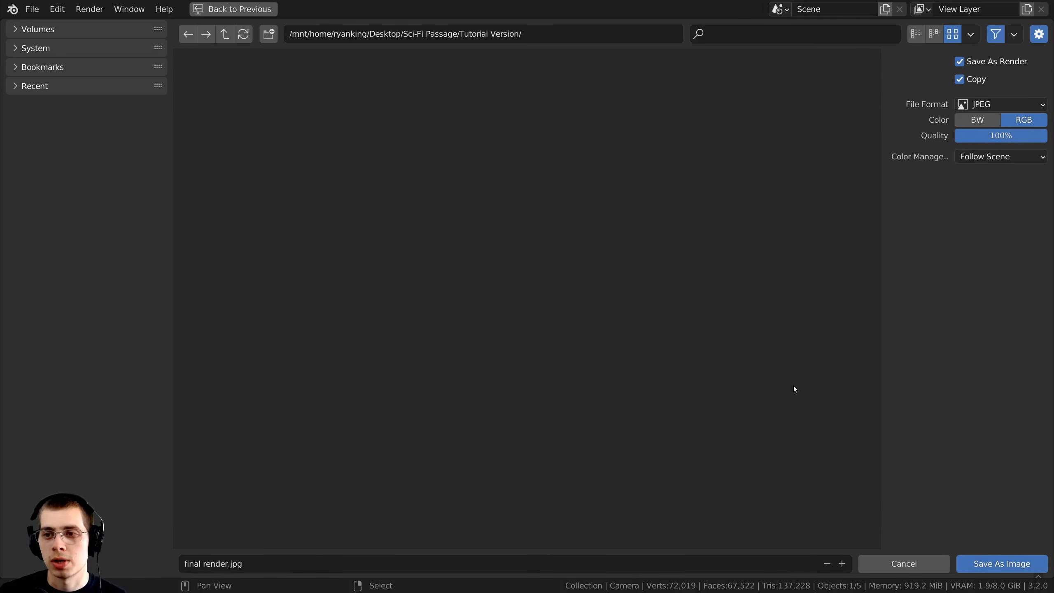
click(980, 563)
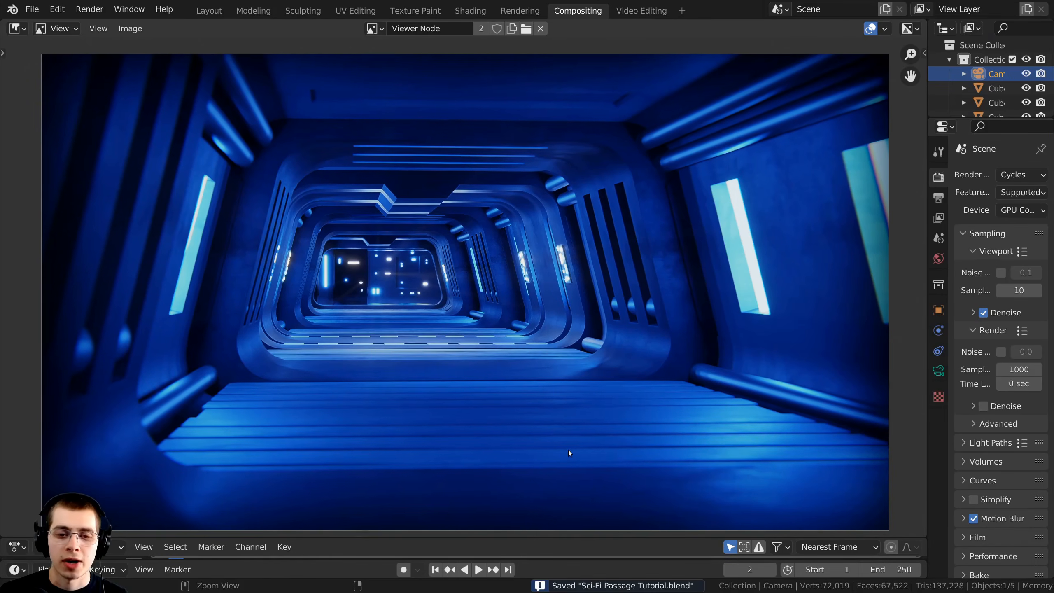
Step: Save the "Sci-Fi Passage Tutorial.blend" project file and center the finished image in view
key(ctrl+s)
middle_drag(637, 434, 640, 428)
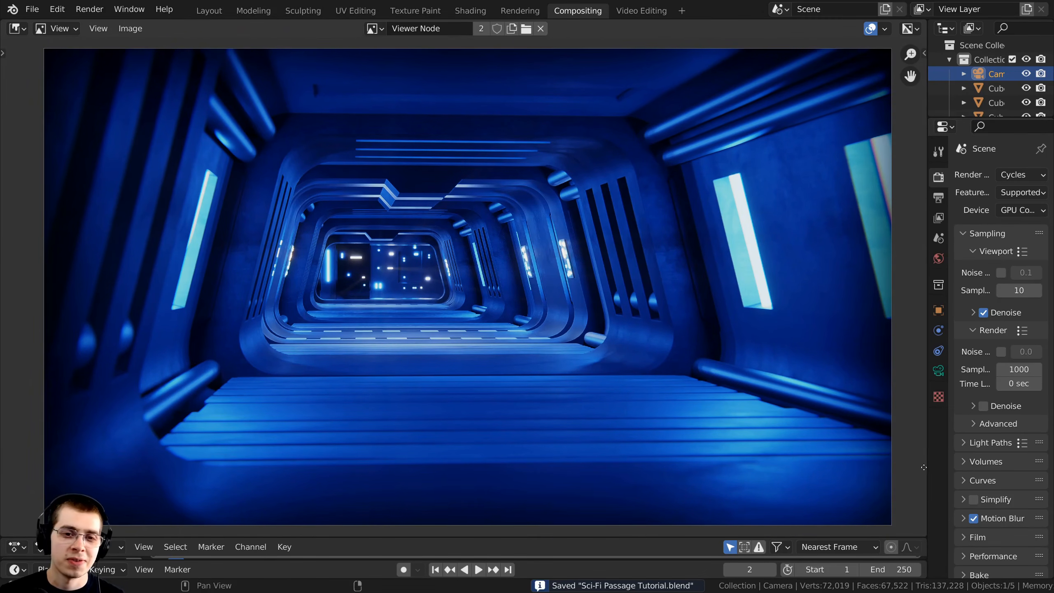
middle_drag(923, 469, 923, 467)
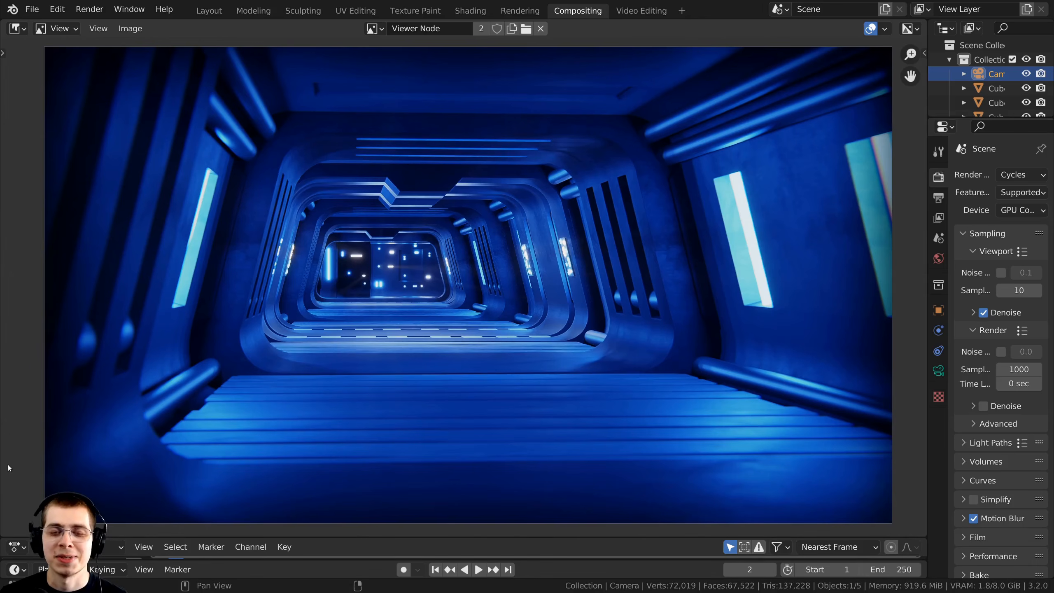